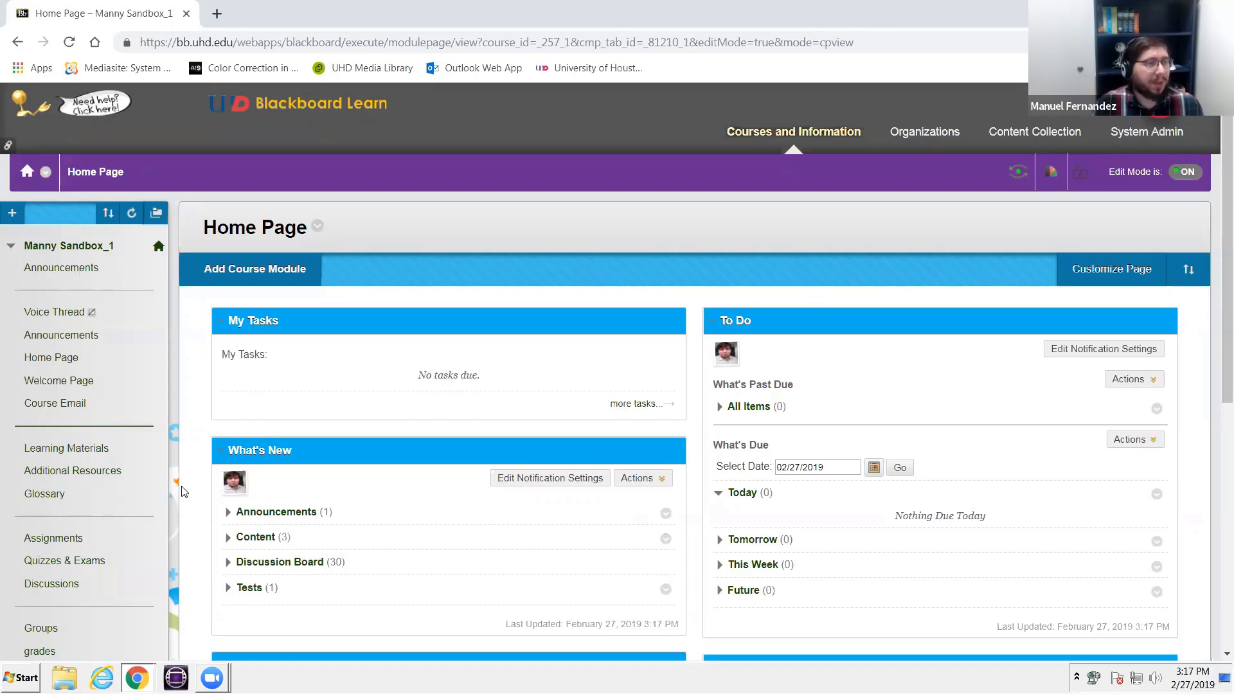
- Open the course's Groups management page under Users and Groups and close the Group Management tip
scroll(183, 493, down, 1)
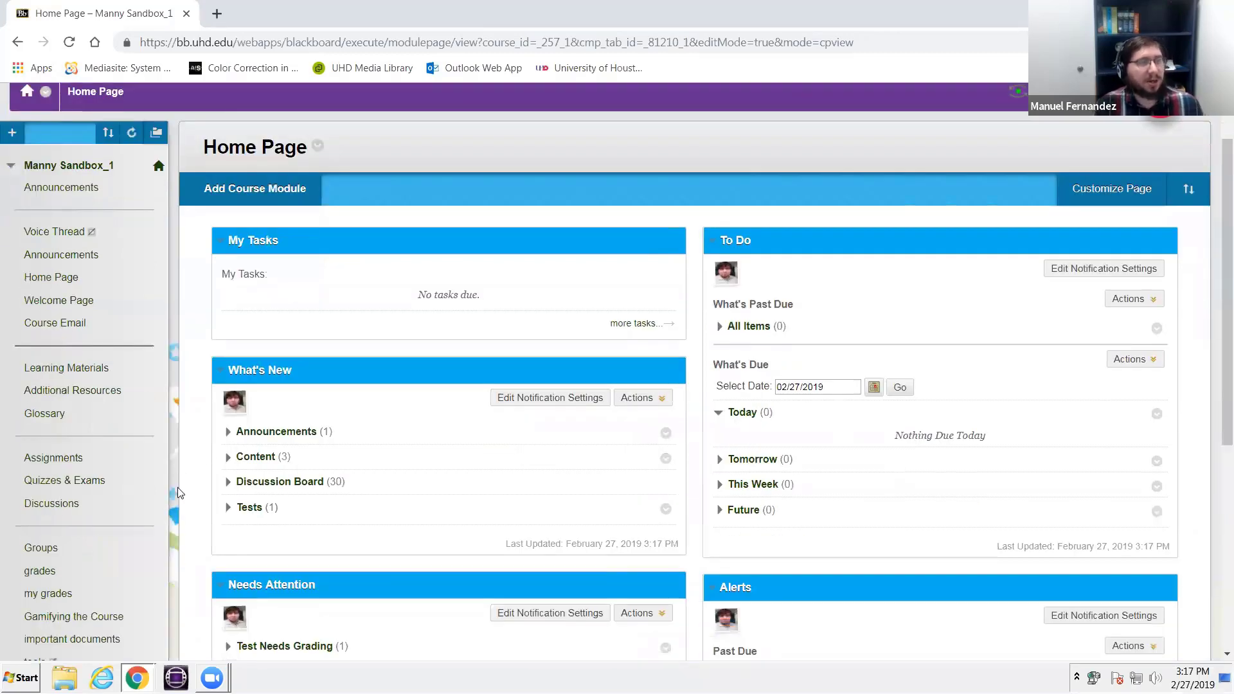
scroll(180, 492, down, 5)
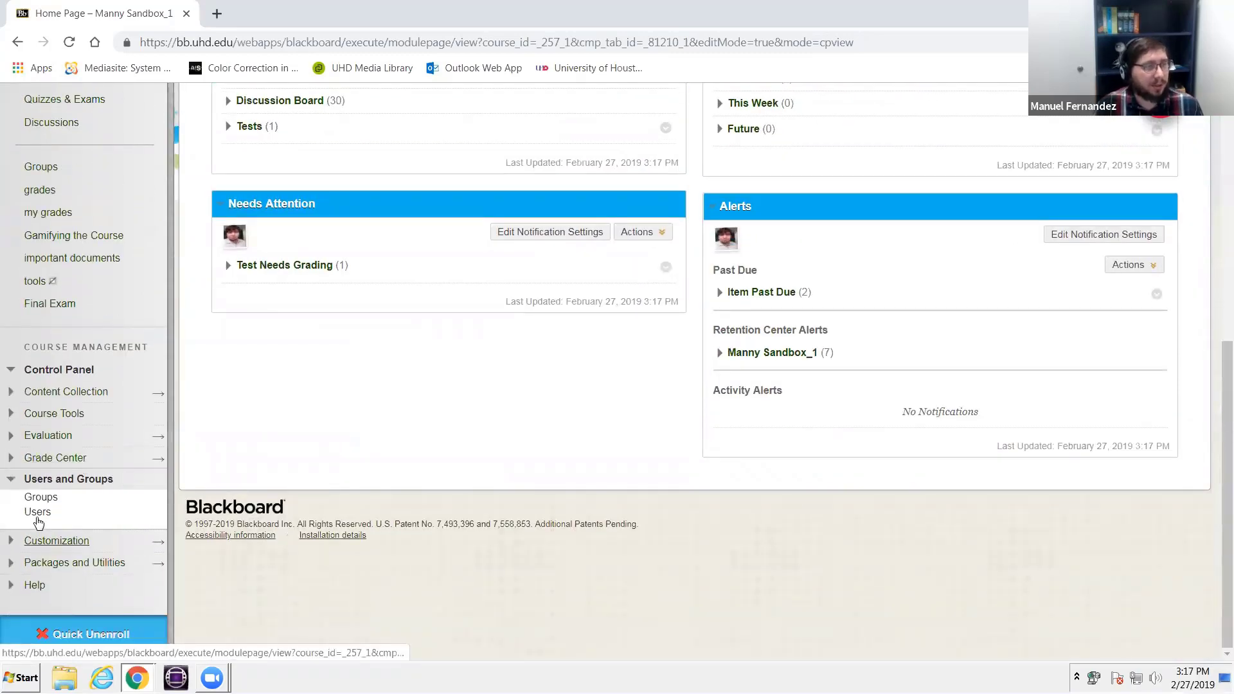
click(41, 495)
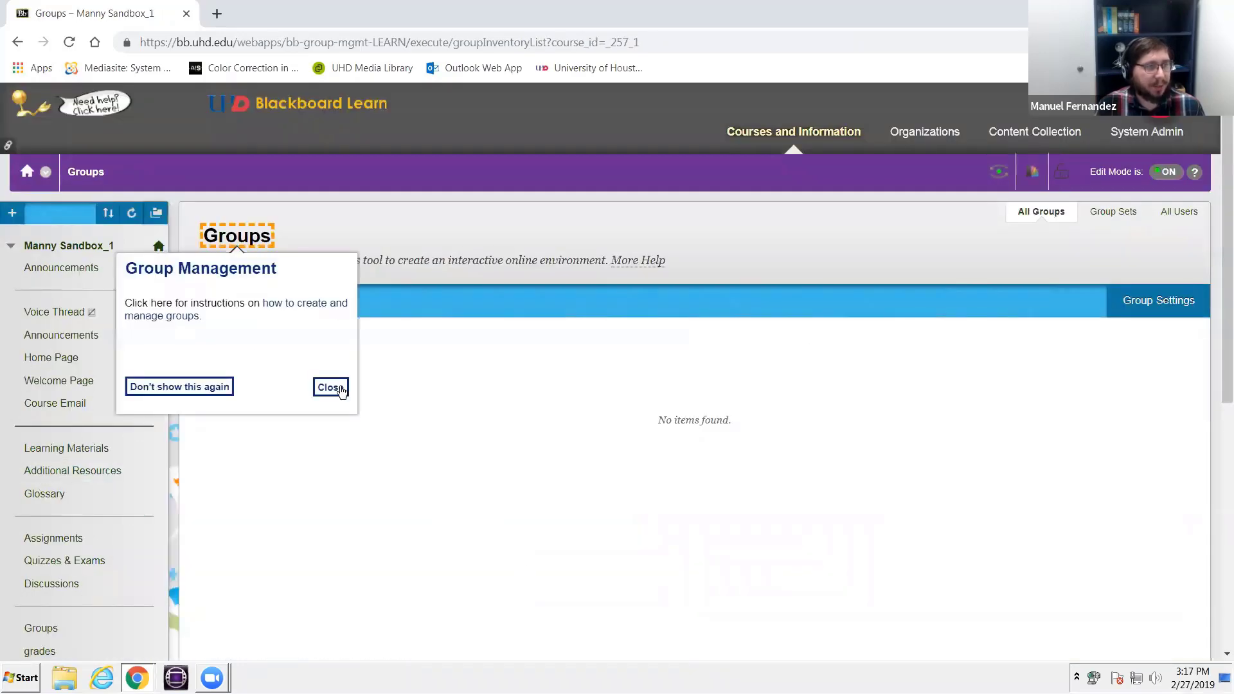
click(335, 388)
- Start a single manual-enroll group and name it "Assignment and Assessment Group"
mouse_move(228, 316)
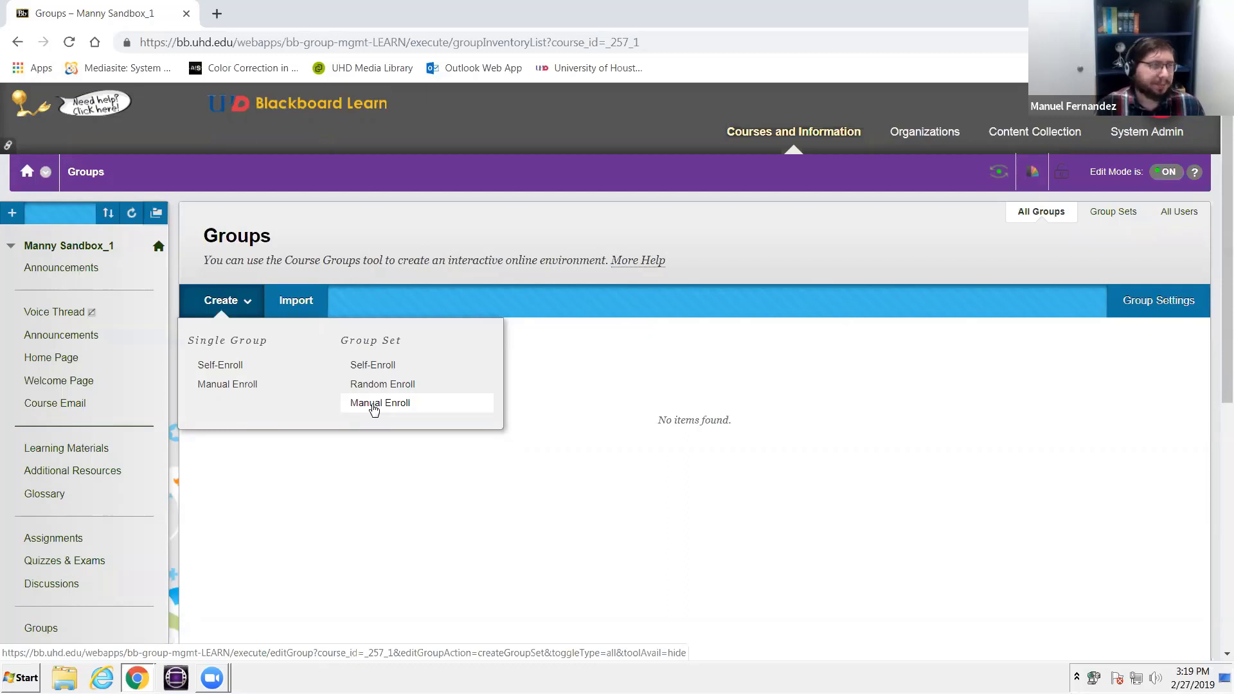
click(264, 385)
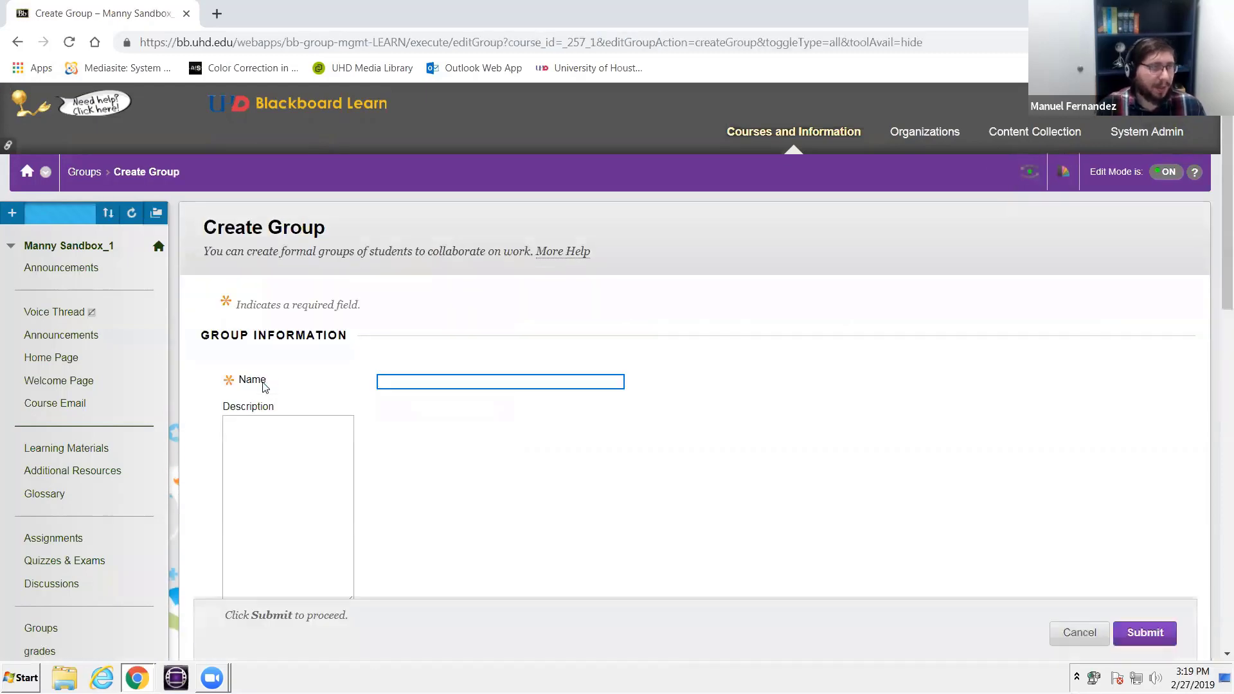
scroll(414, 370, down, 3)
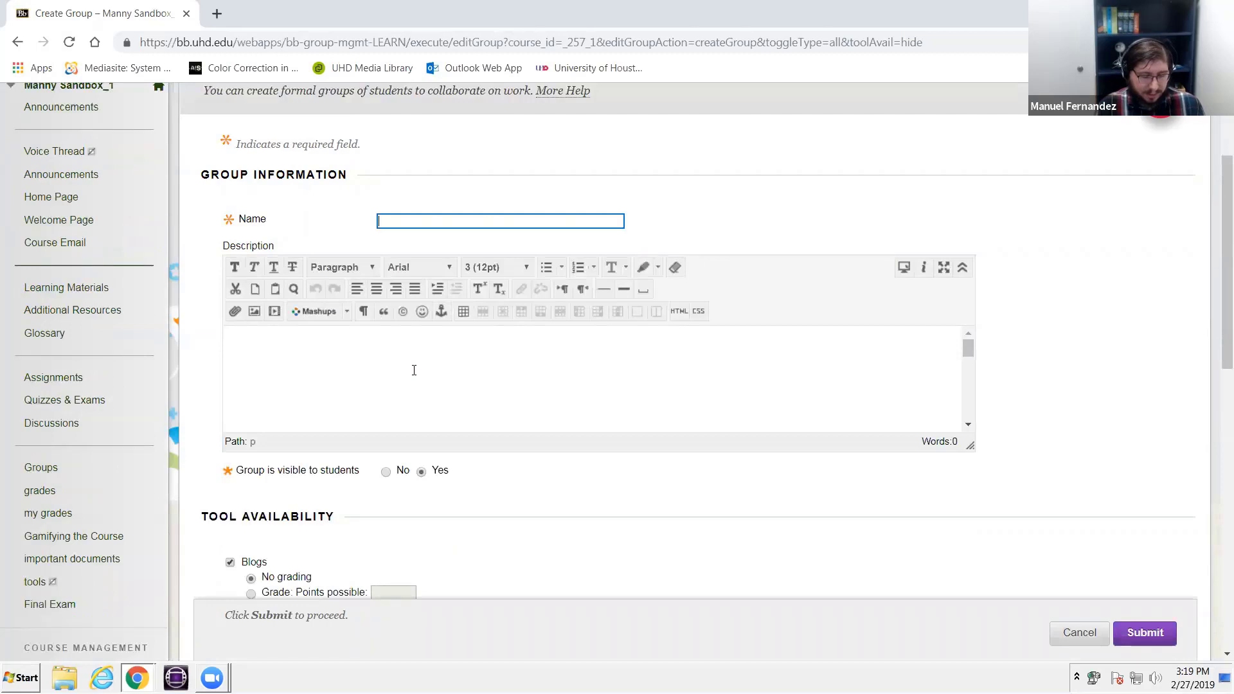
text(Assignme)
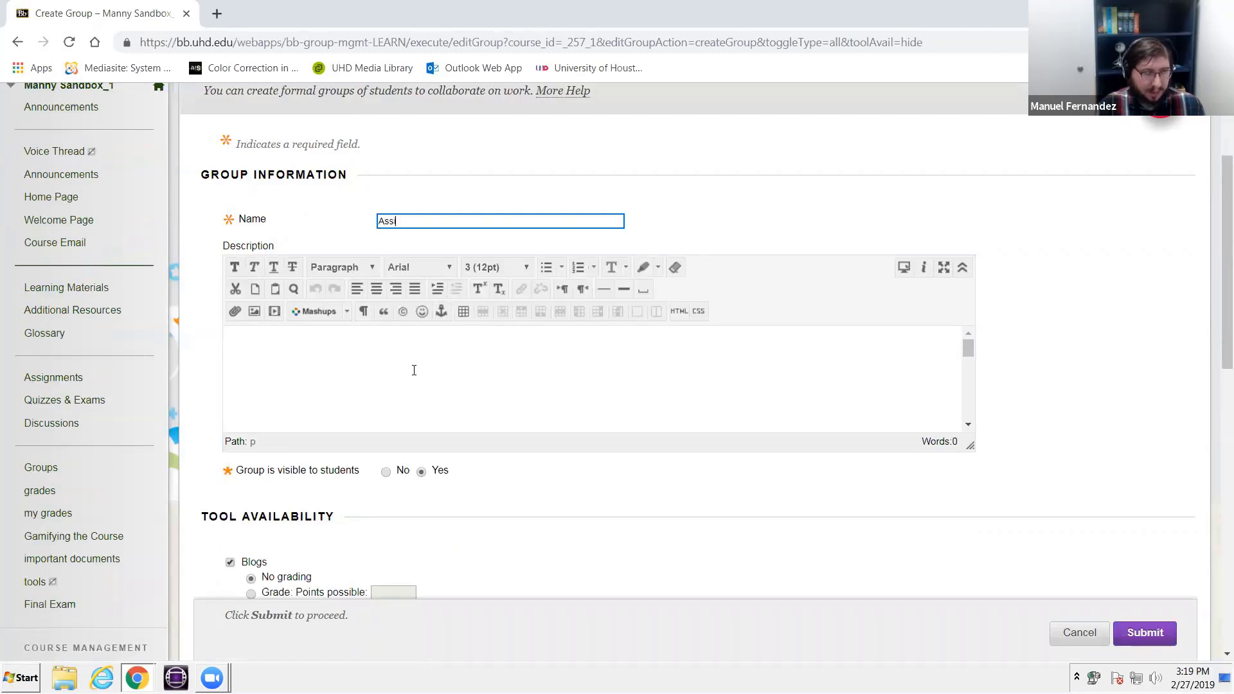
text(nt and)
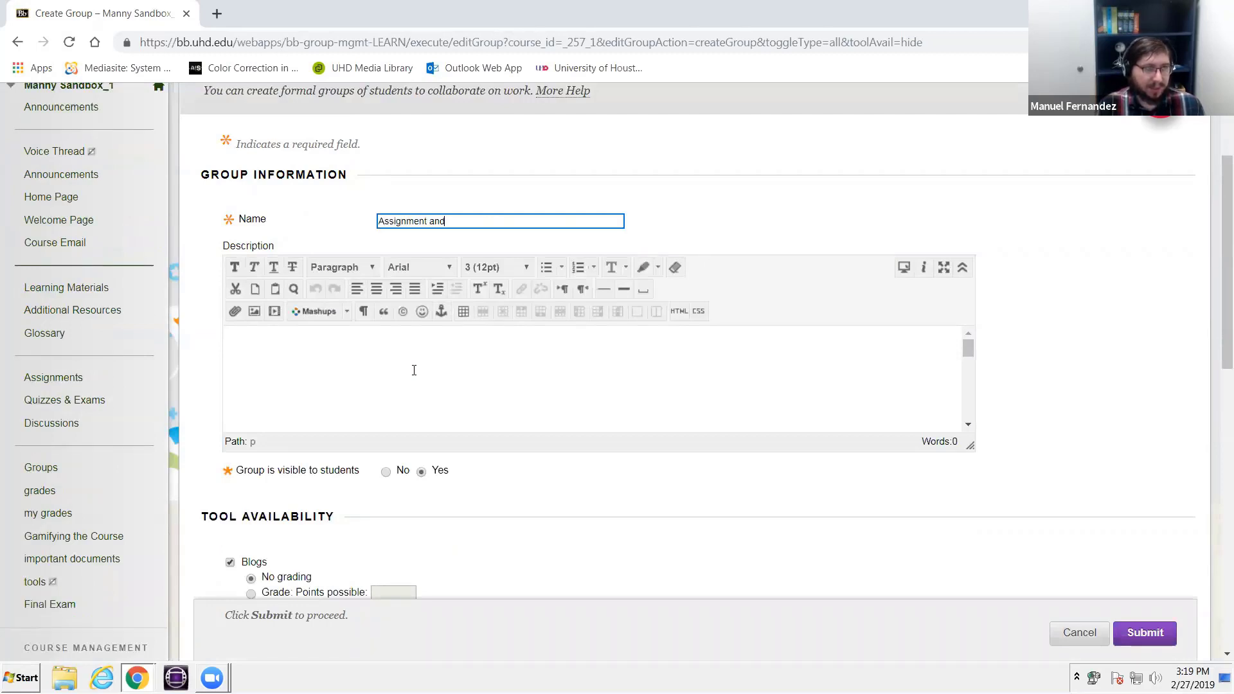
text( Assessm)
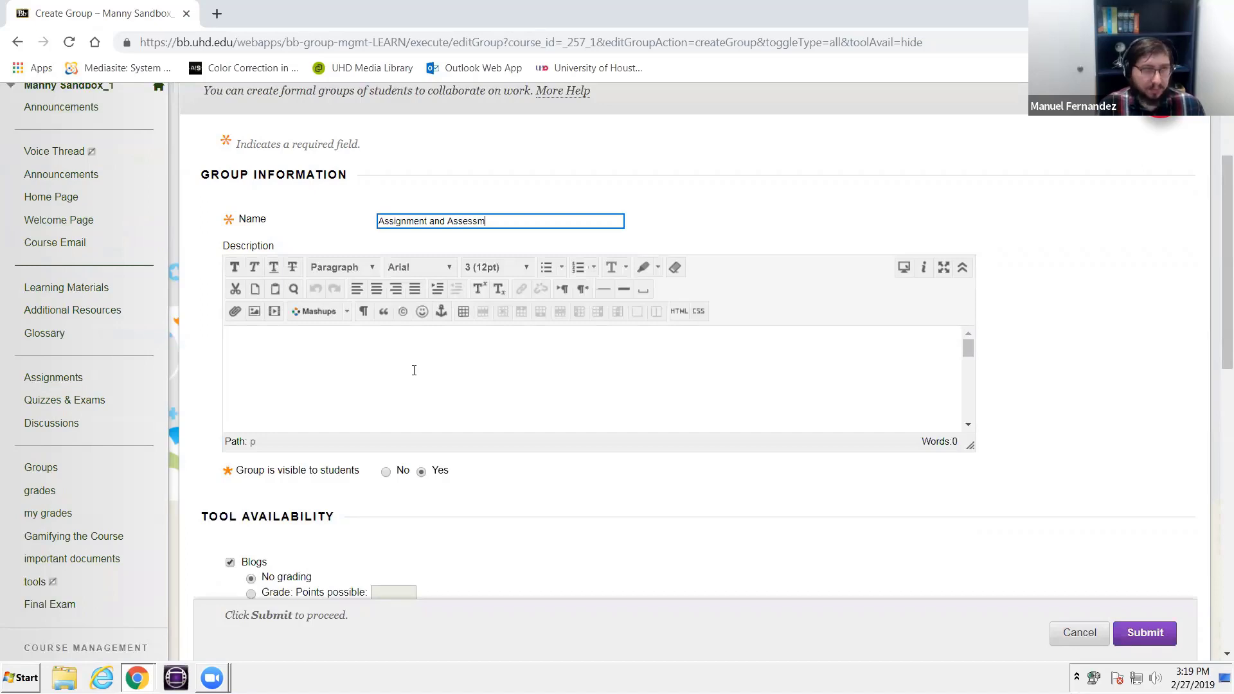
text(ent Group)
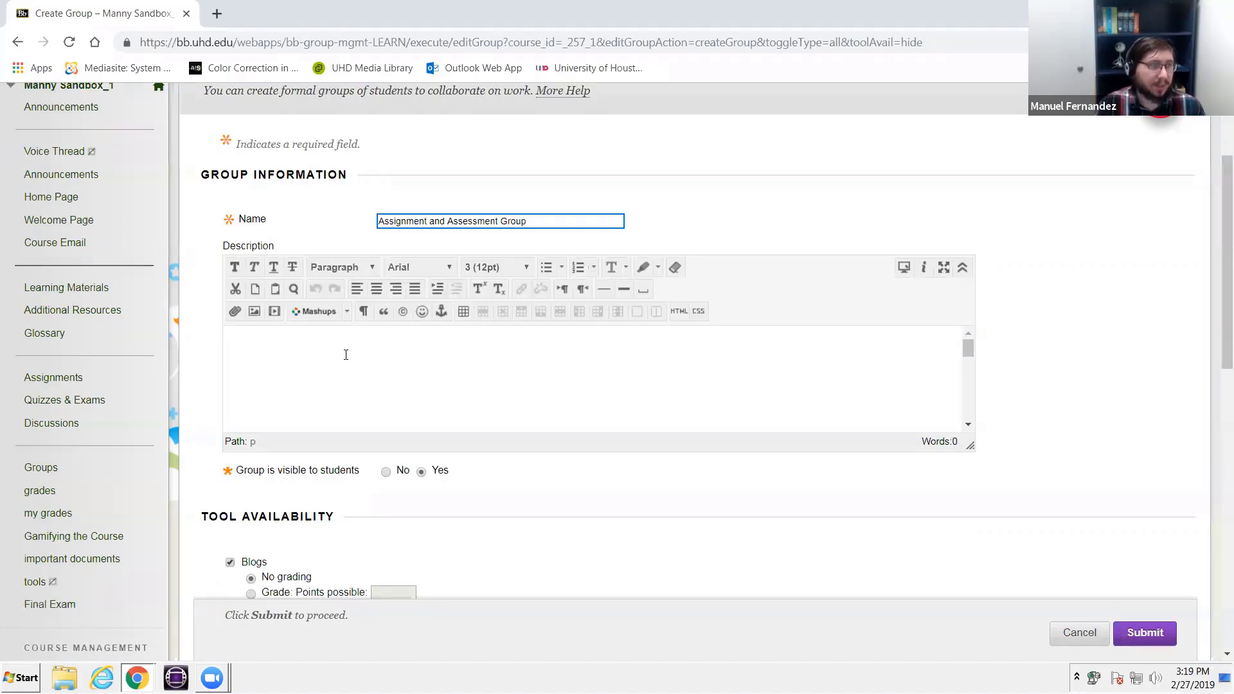
- Review the new group's student visibility, tool availability and module personalization settings
scroll(344, 353, down, 3)
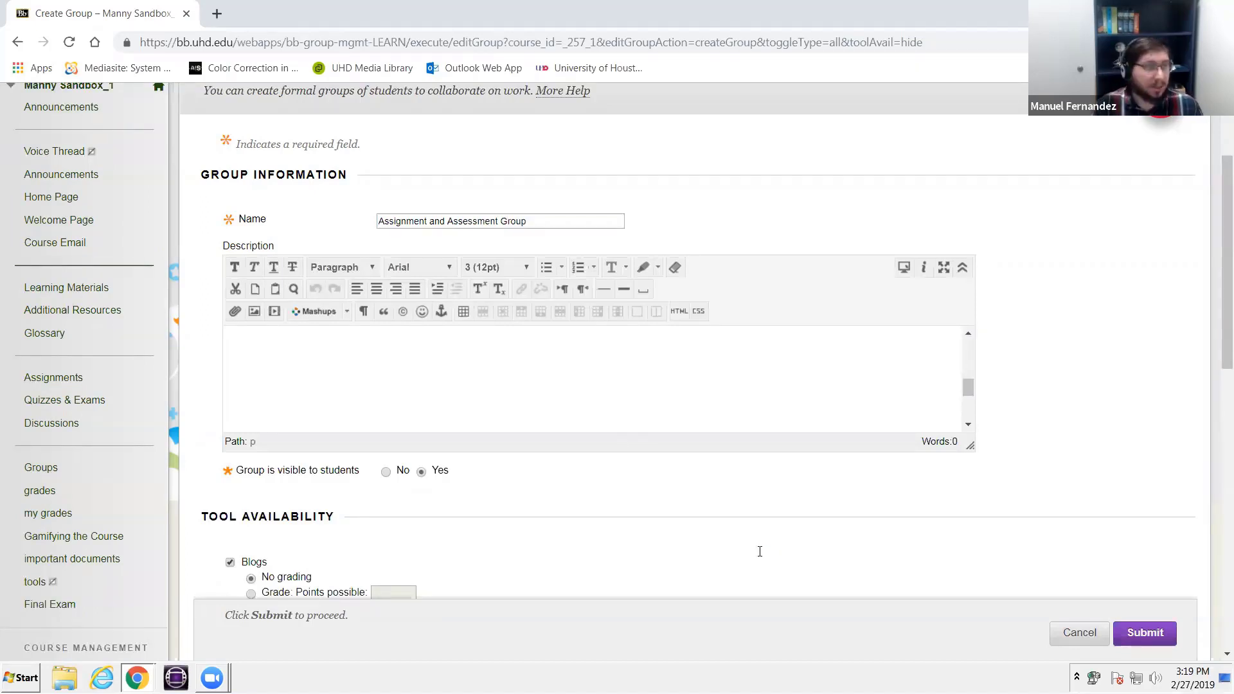
scroll(668, 458, down, 3)
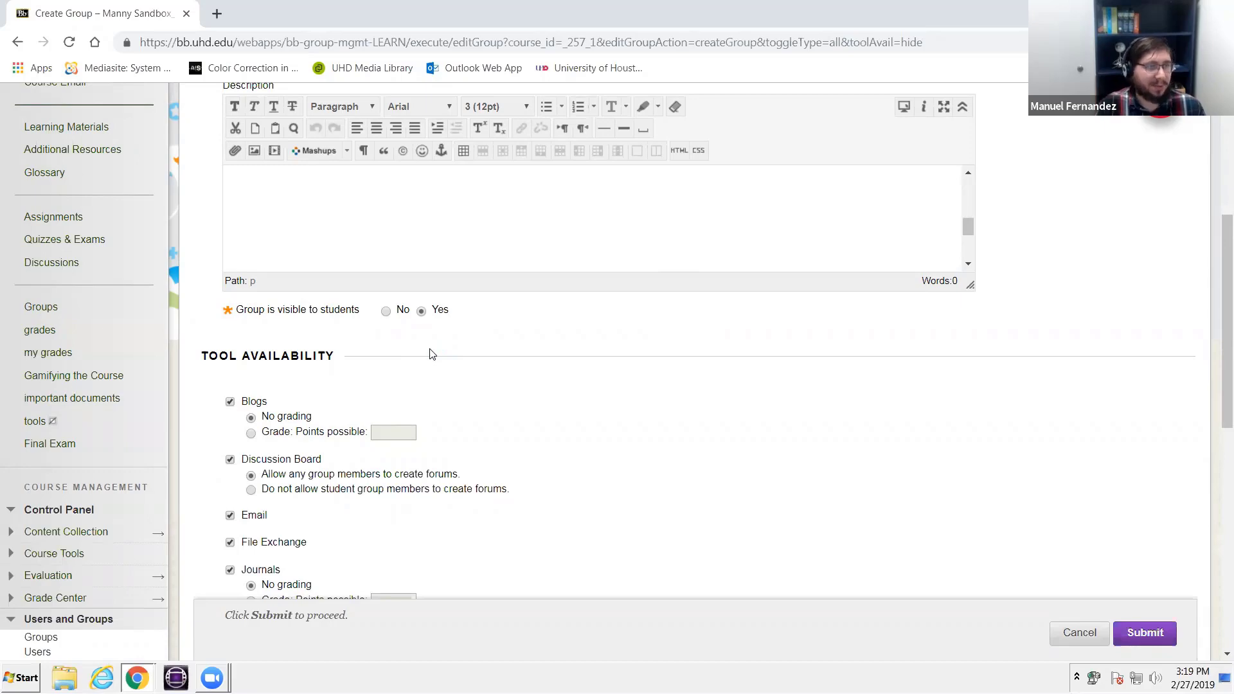
scroll(412, 354, down, 2)
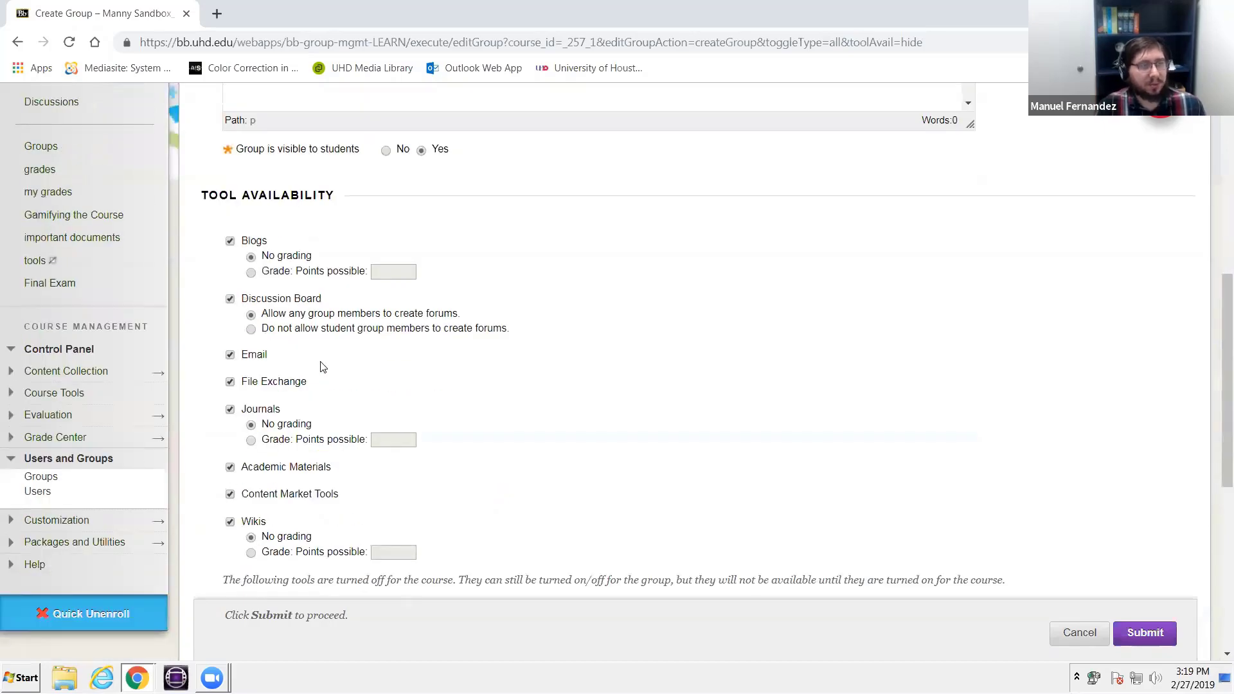
scroll(323, 367, down, 2)
scroll(323, 367, up, 2)
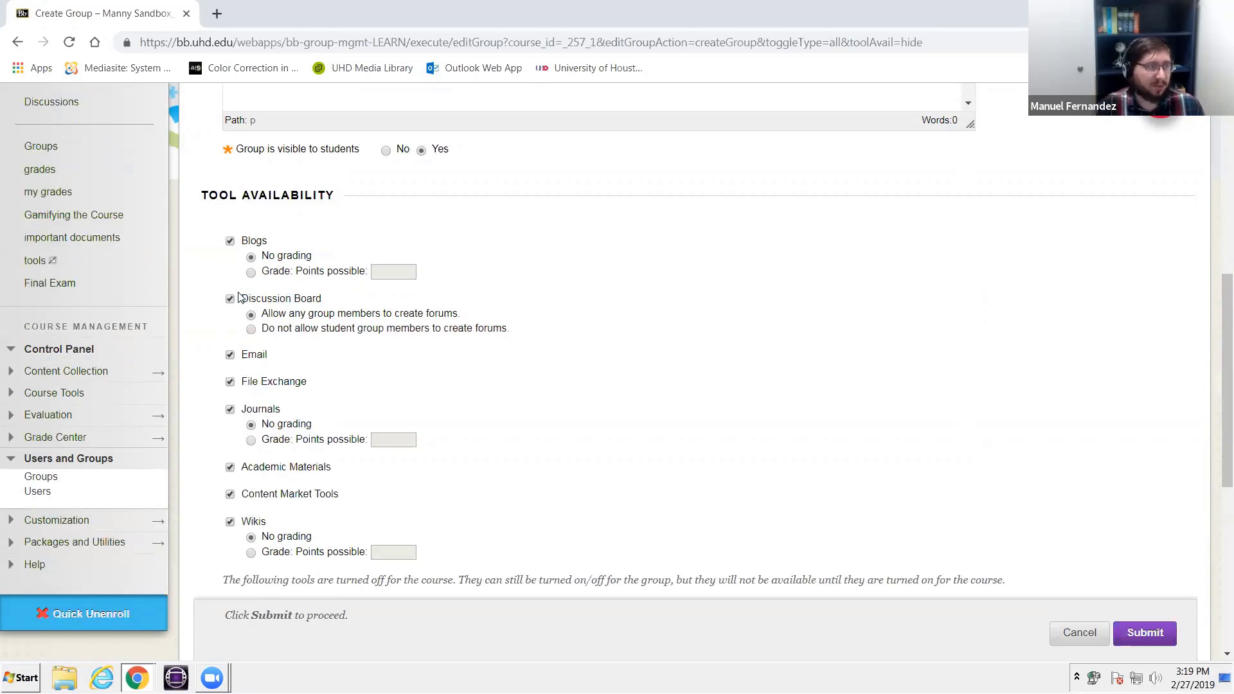
scroll(244, 299, down, 3)
scroll(266, 310, down, 2)
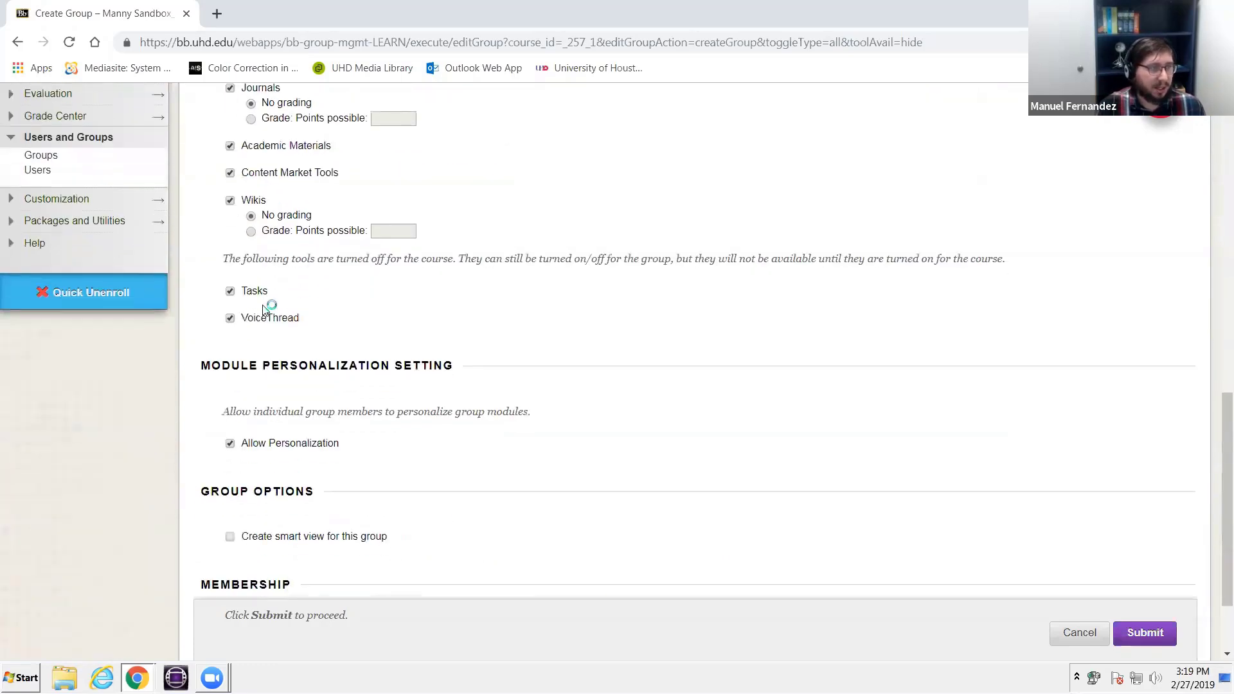
scroll(245, 322, up, 3)
scroll(238, 320, up, 1)
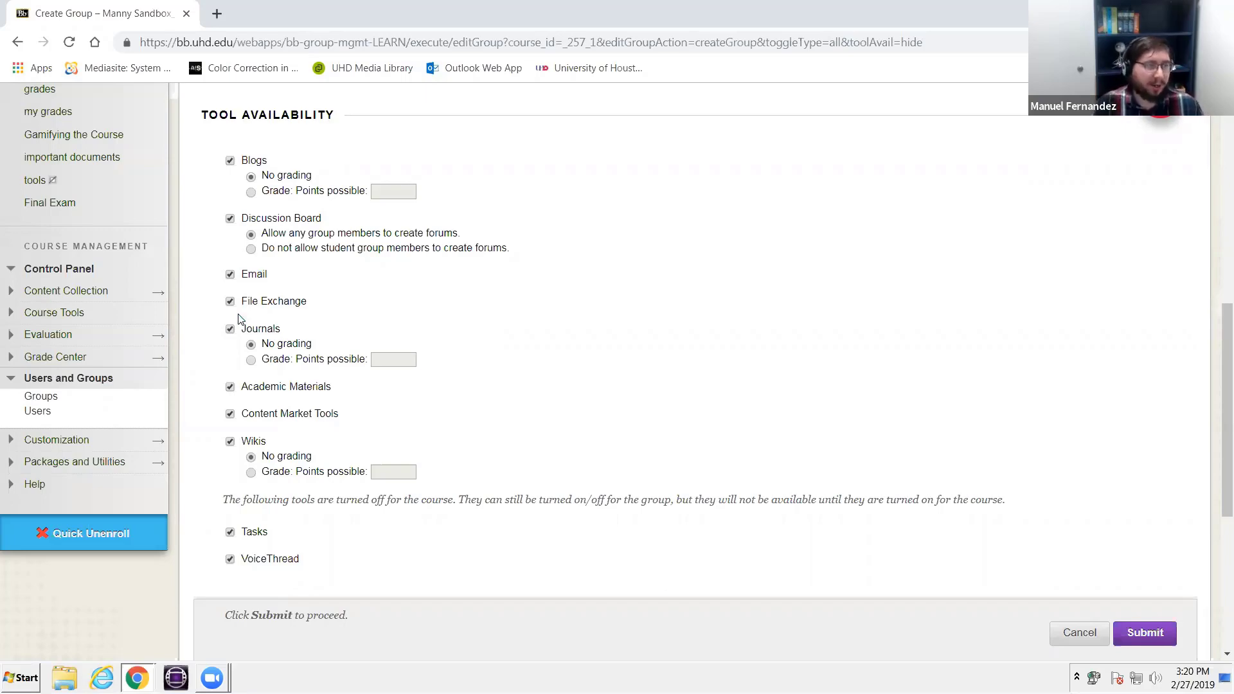
- Enable the option to create a smart view for this group
scroll(298, 380, down, 5)
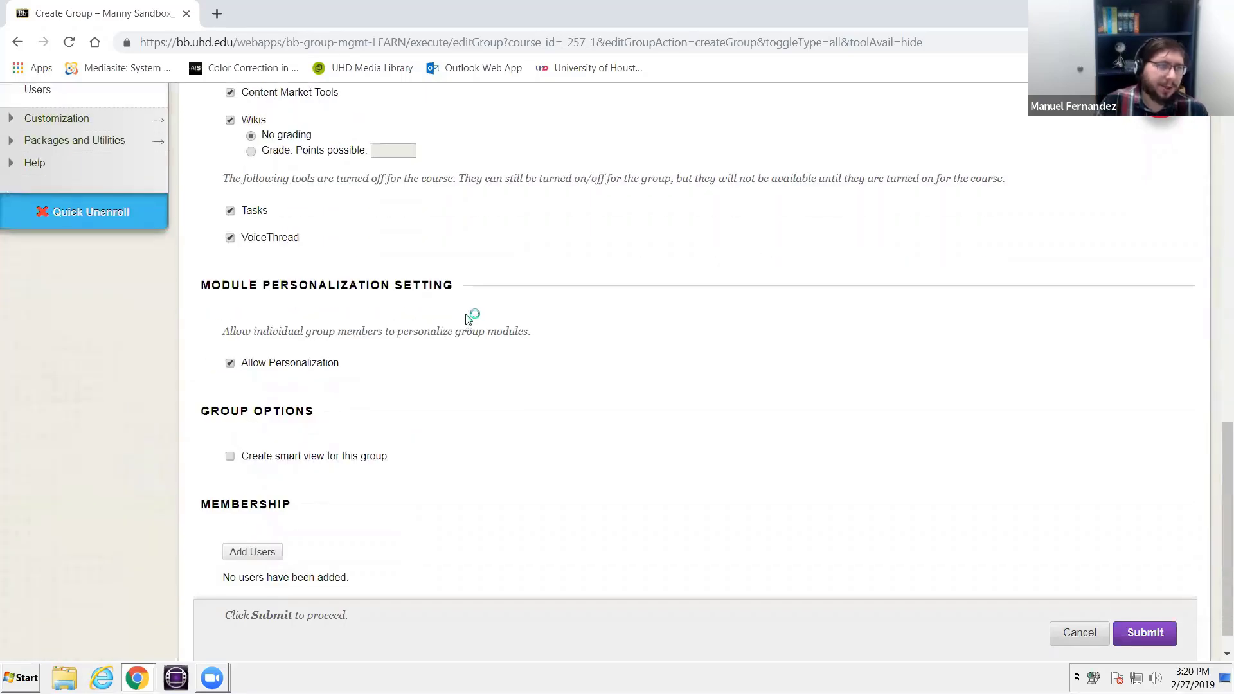
scroll(386, 398, down, 1)
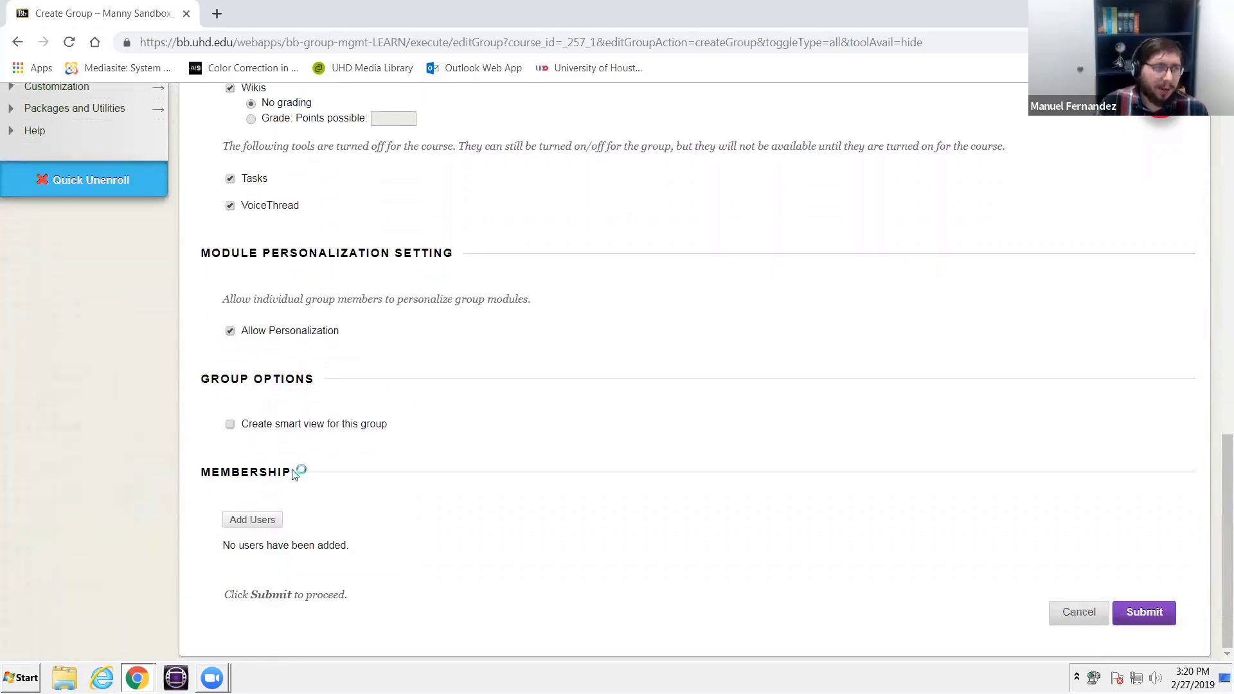
click(231, 427)
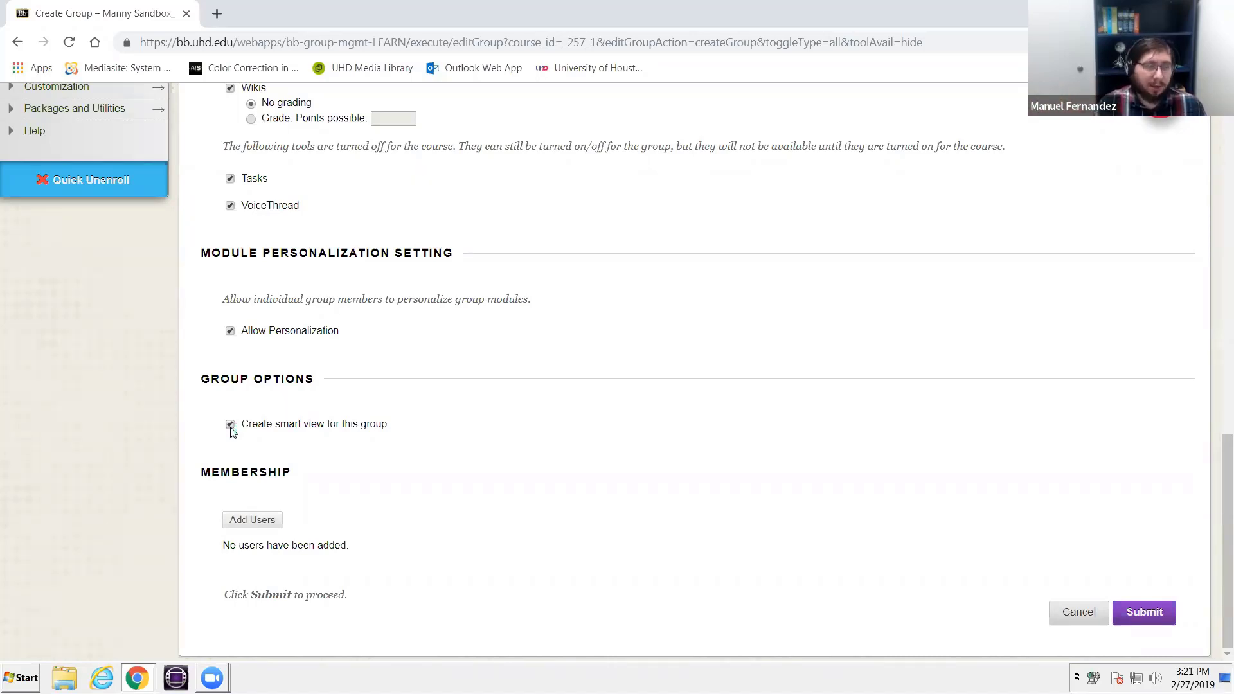
click(231, 427)
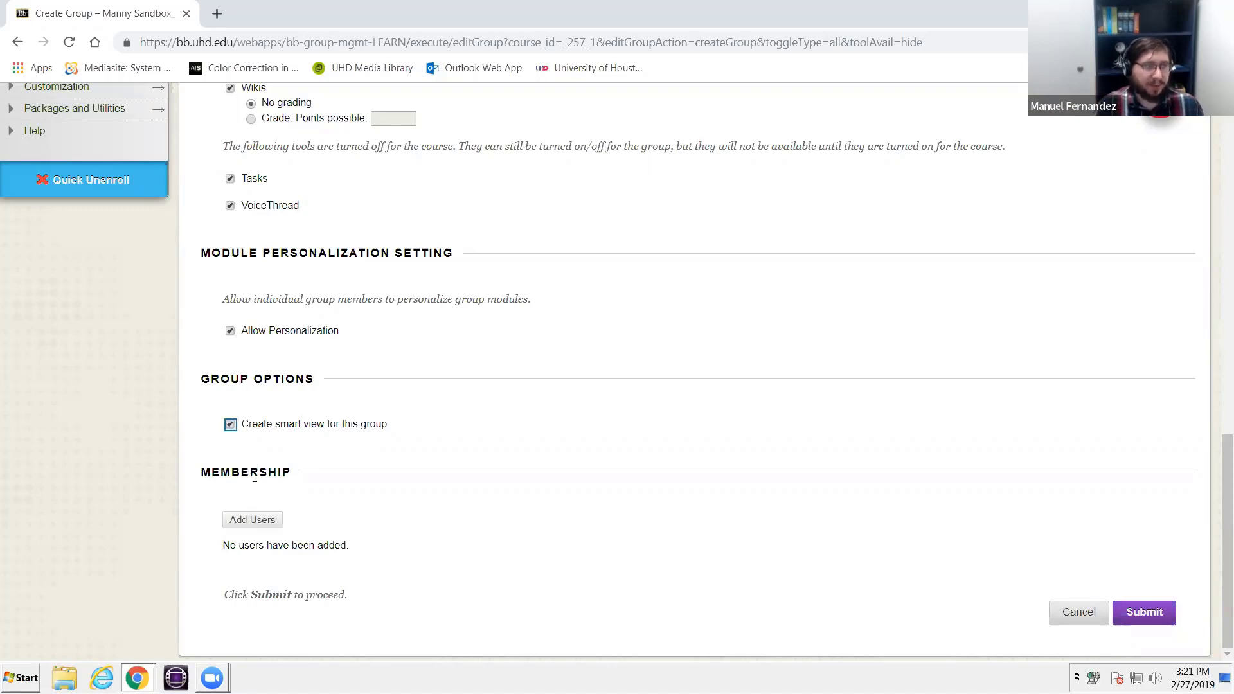
click(275, 425)
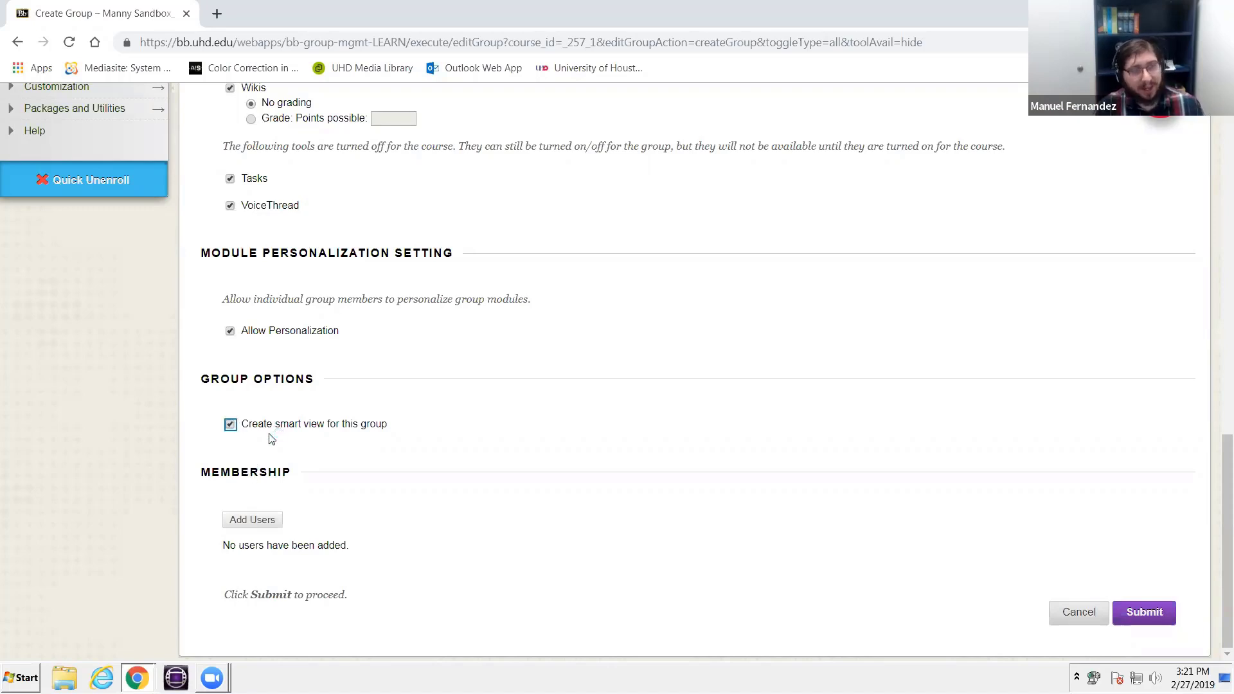
- Add studentattempt5, studentattempt2, studentattempt1 and studentattempt4 as members of the group
click(256, 522)
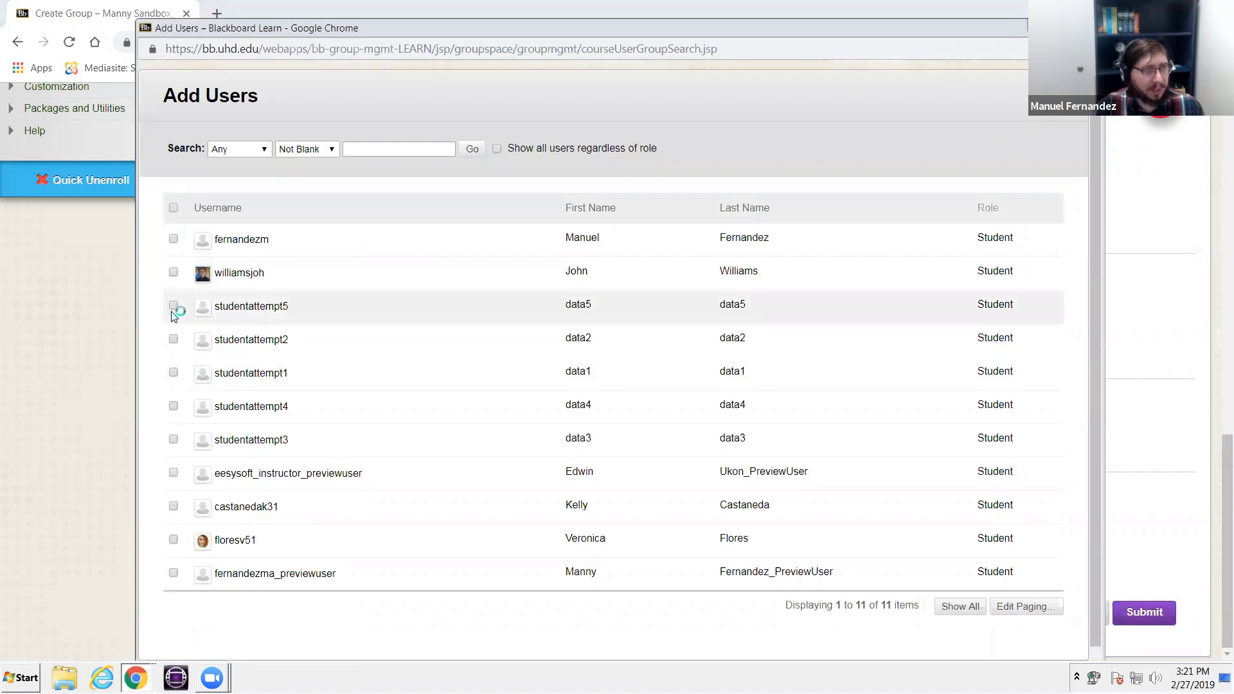
click(174, 307)
click(174, 340)
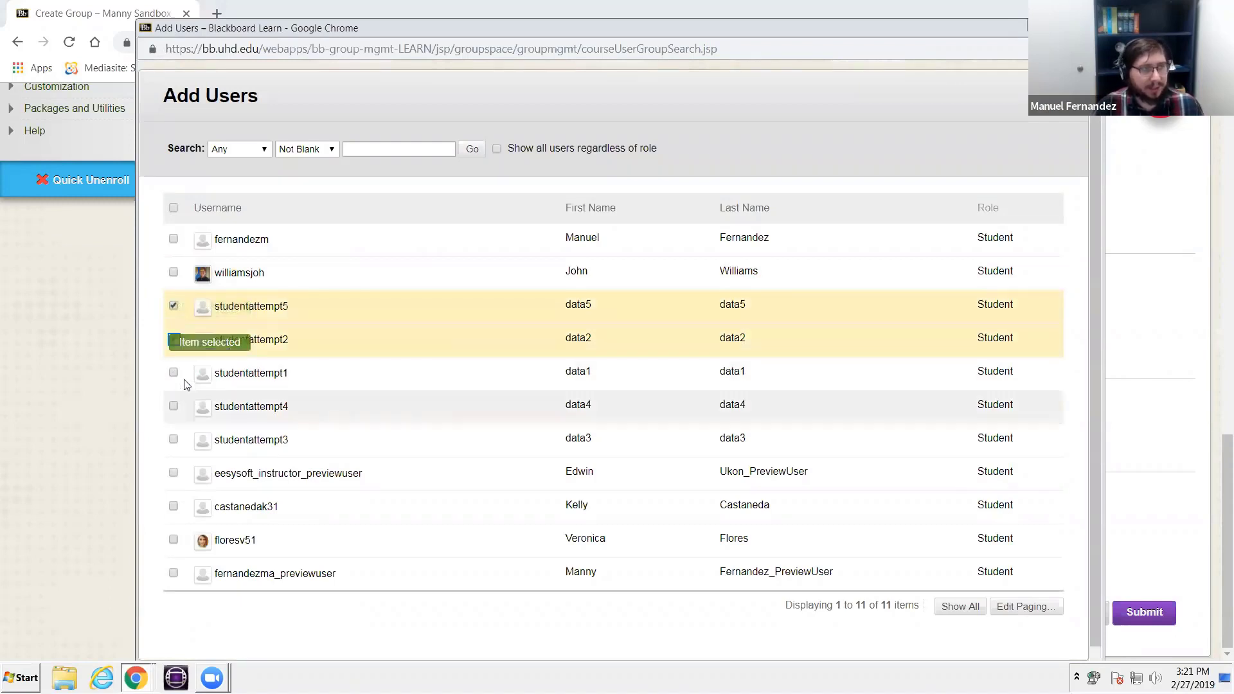
click(173, 372)
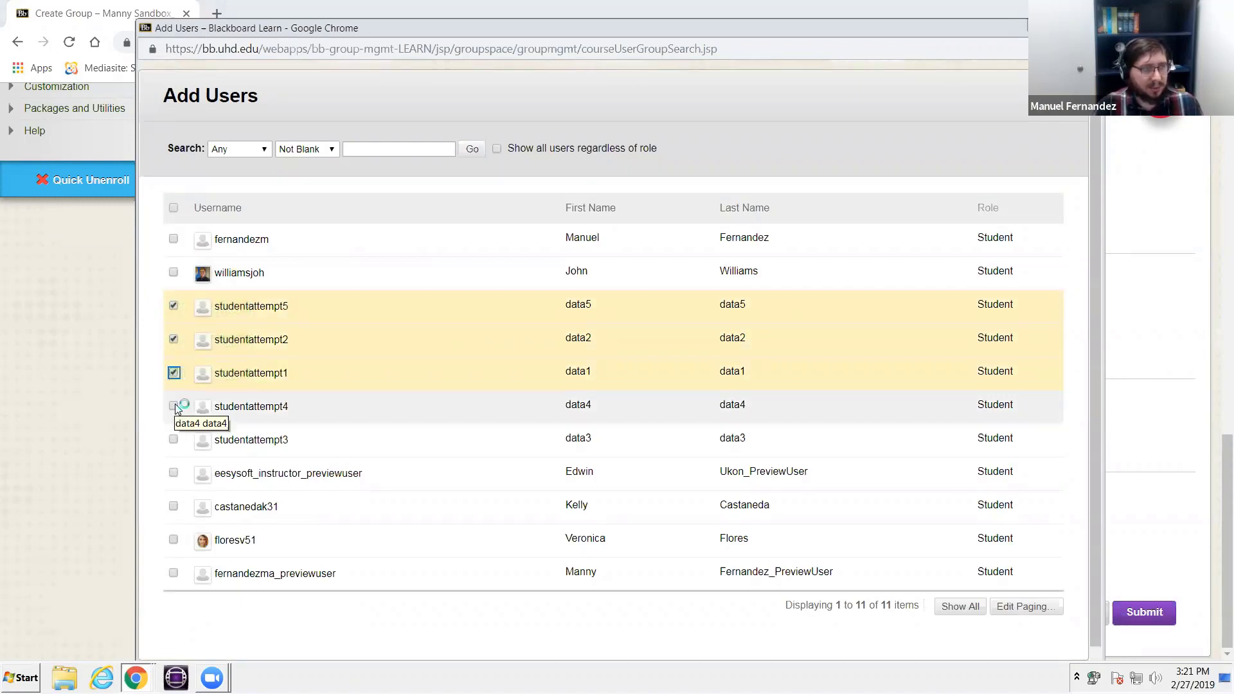
click(174, 406)
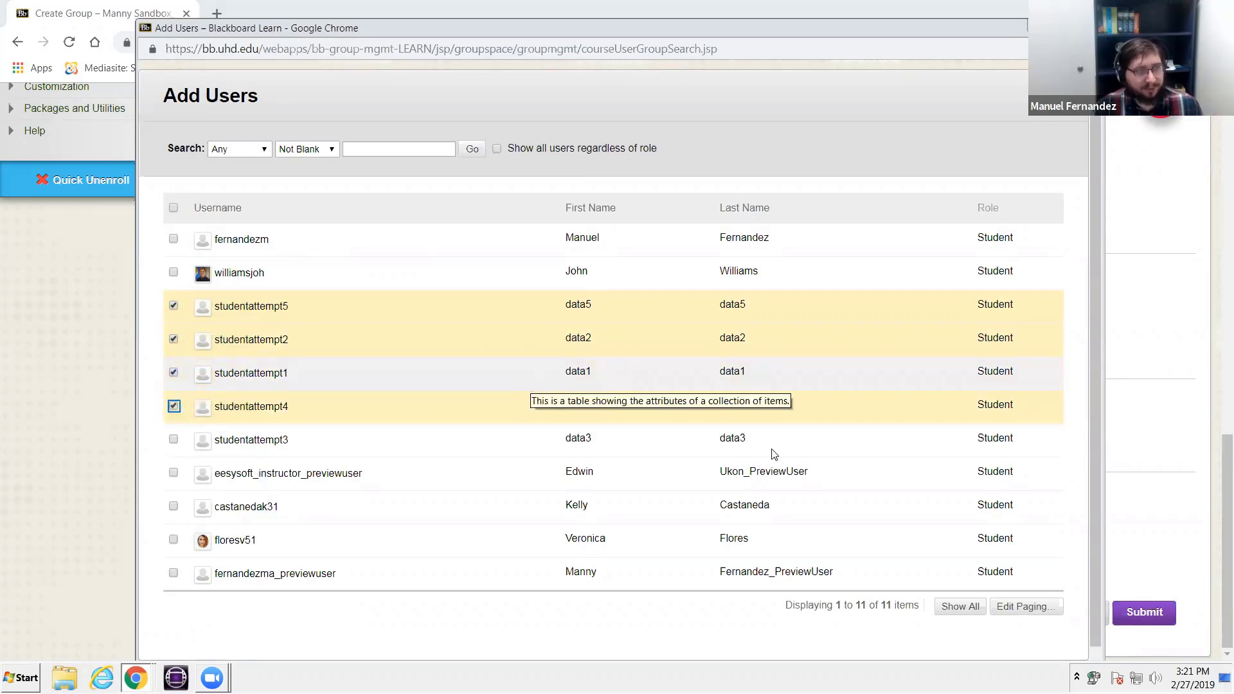
scroll(764, 579, down, 1)
scroll(903, 540, up, 1)
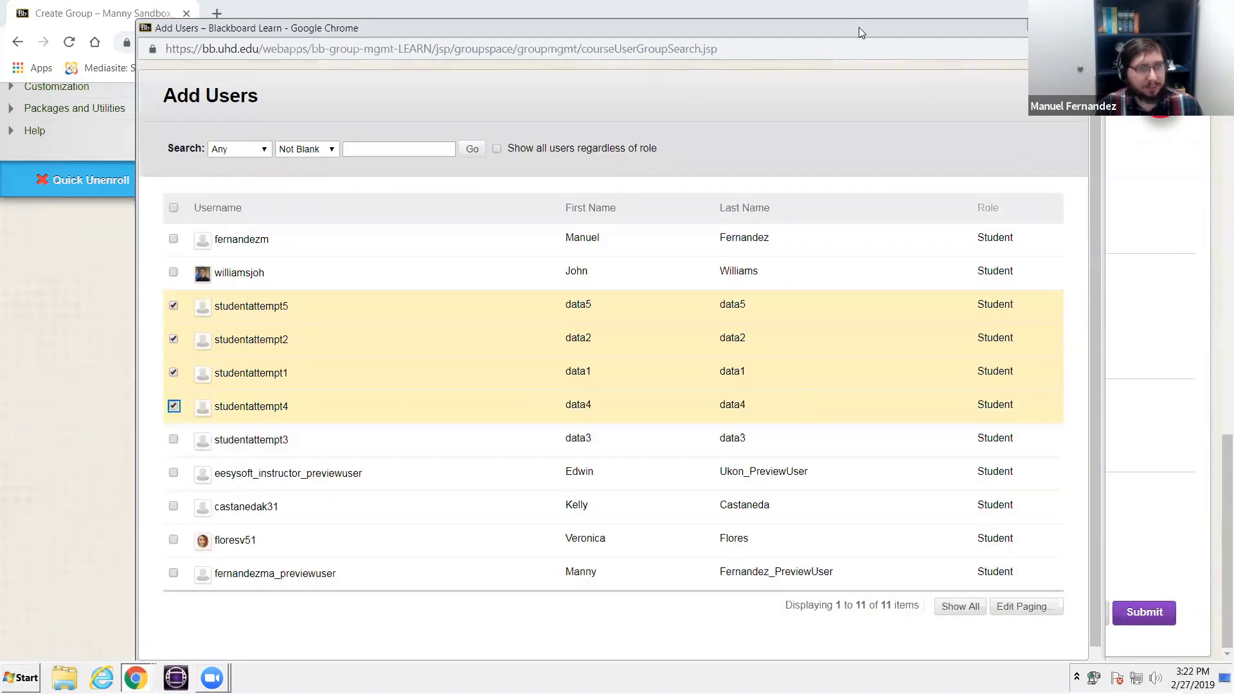
drag(852, 5, 853, 1)
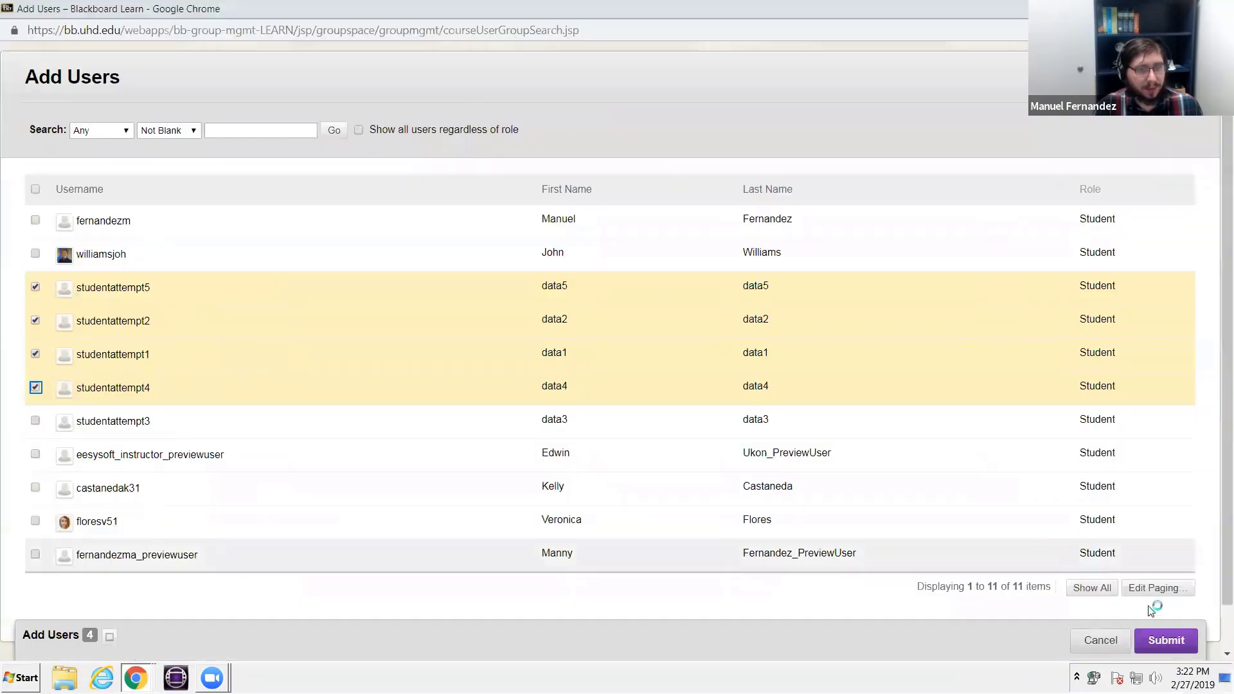
click(1171, 644)
scroll(298, 523, down, 3)
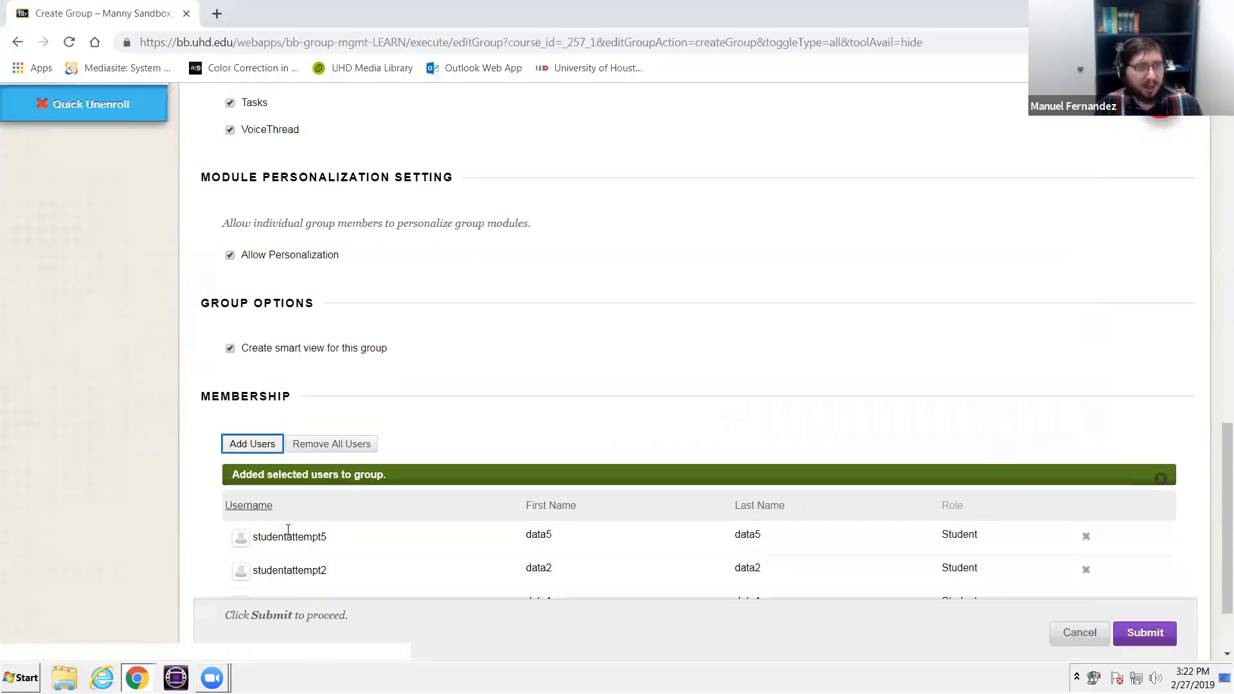
- Make the group's Wikis tool graded with 100 points possible
scroll(508, 505, up, 10)
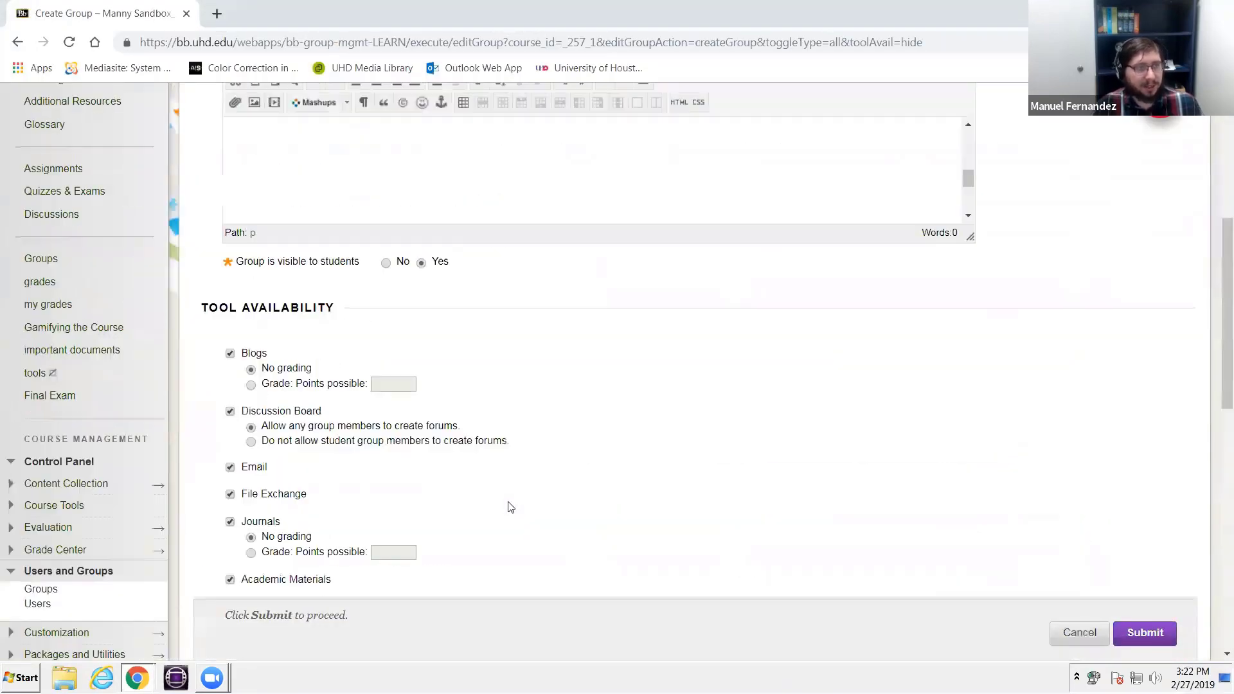
scroll(508, 505, down, 5)
scroll(508, 507, up, 3)
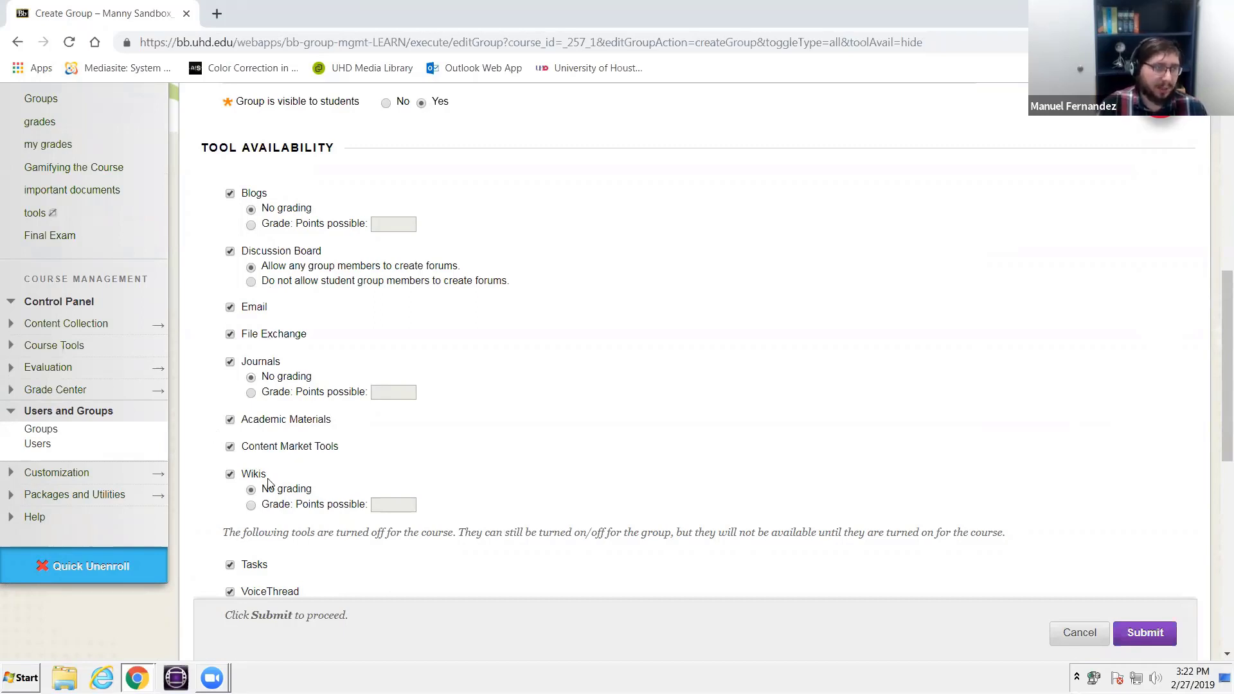
click(251, 506)
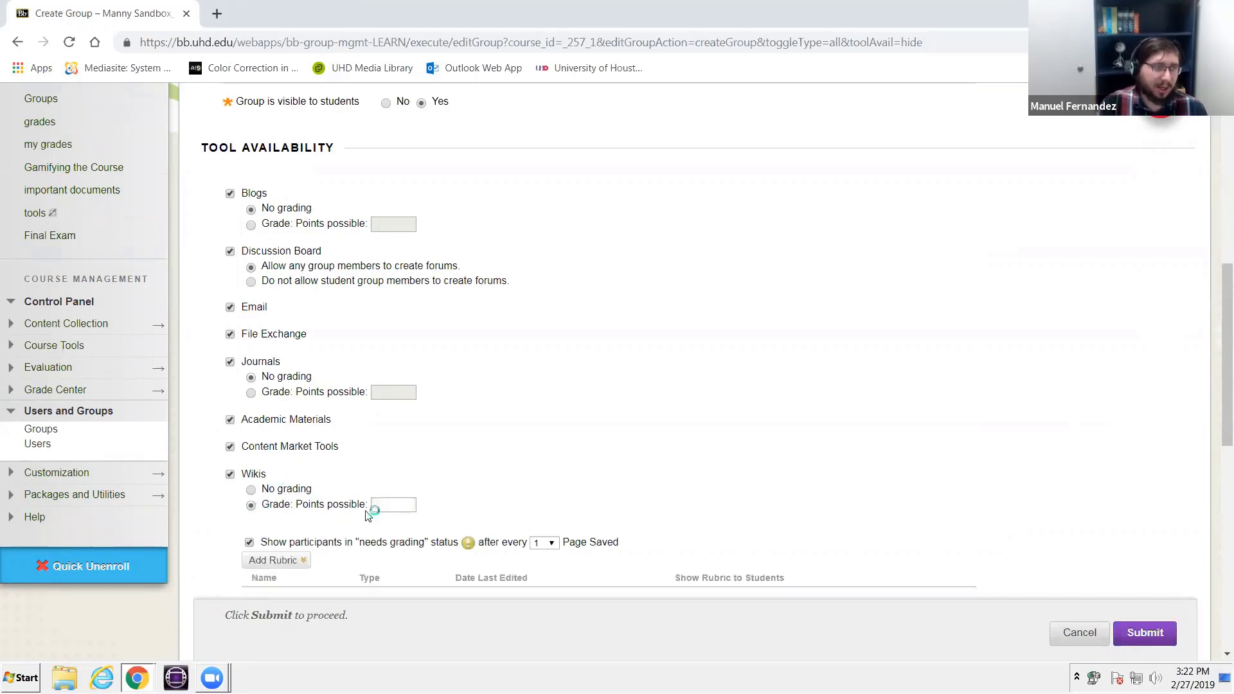
click(394, 505)
click(376, 517)
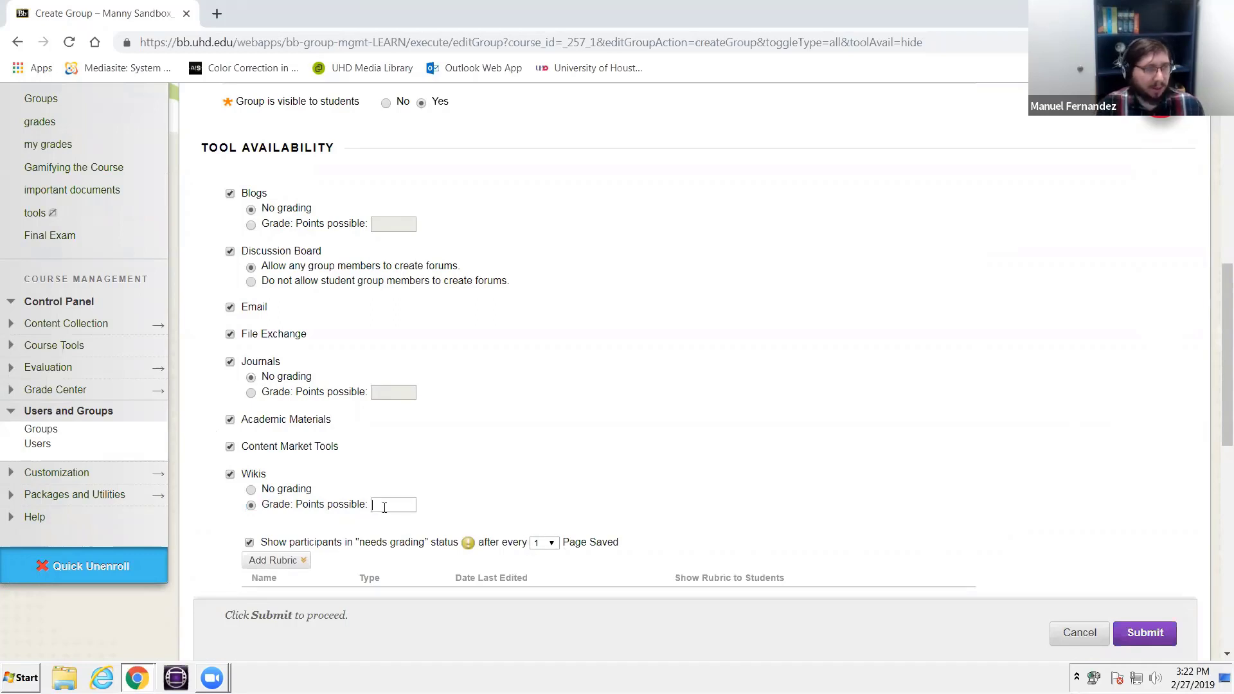
text(100)
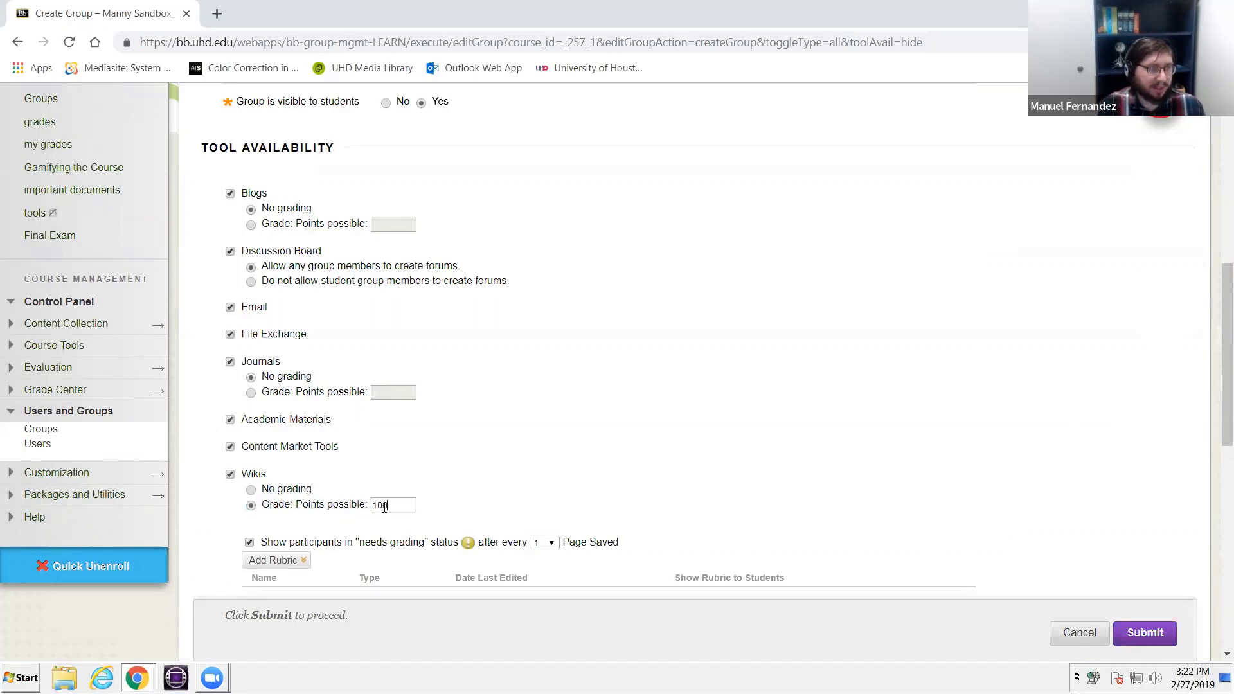
- Set the group wiki to show participants in "needs grading" status after every 5 pages saved
scroll(489, 469, down, 5)
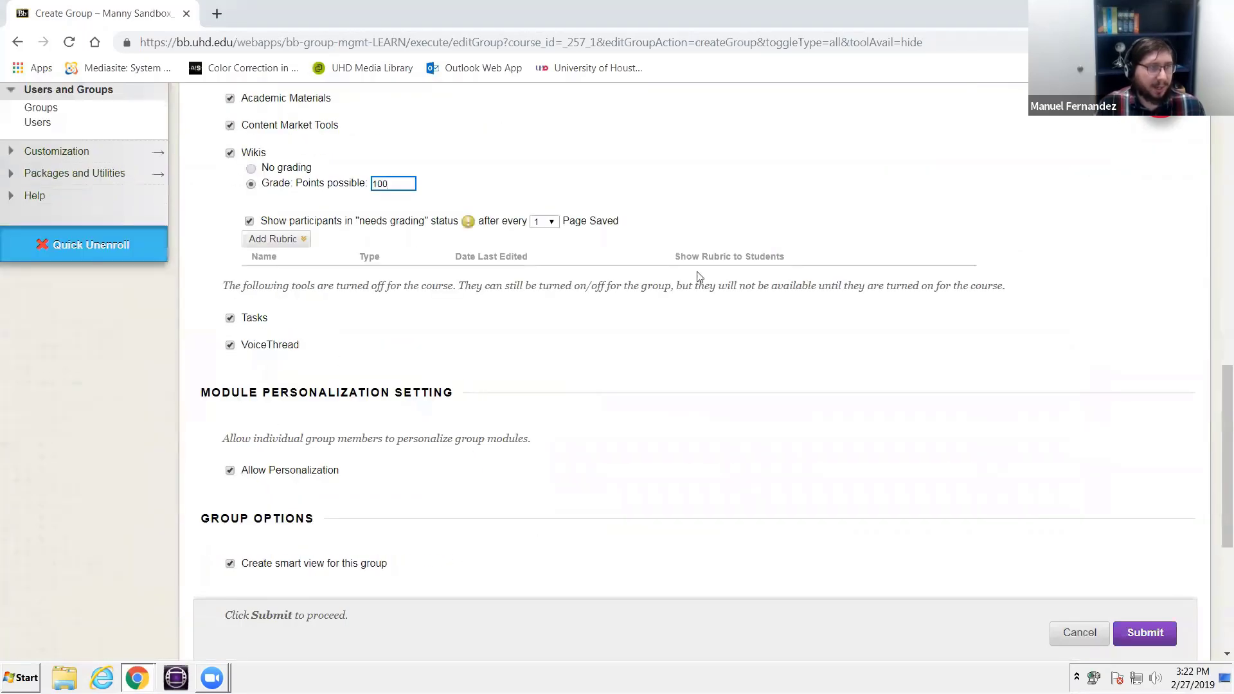
click(542, 222)
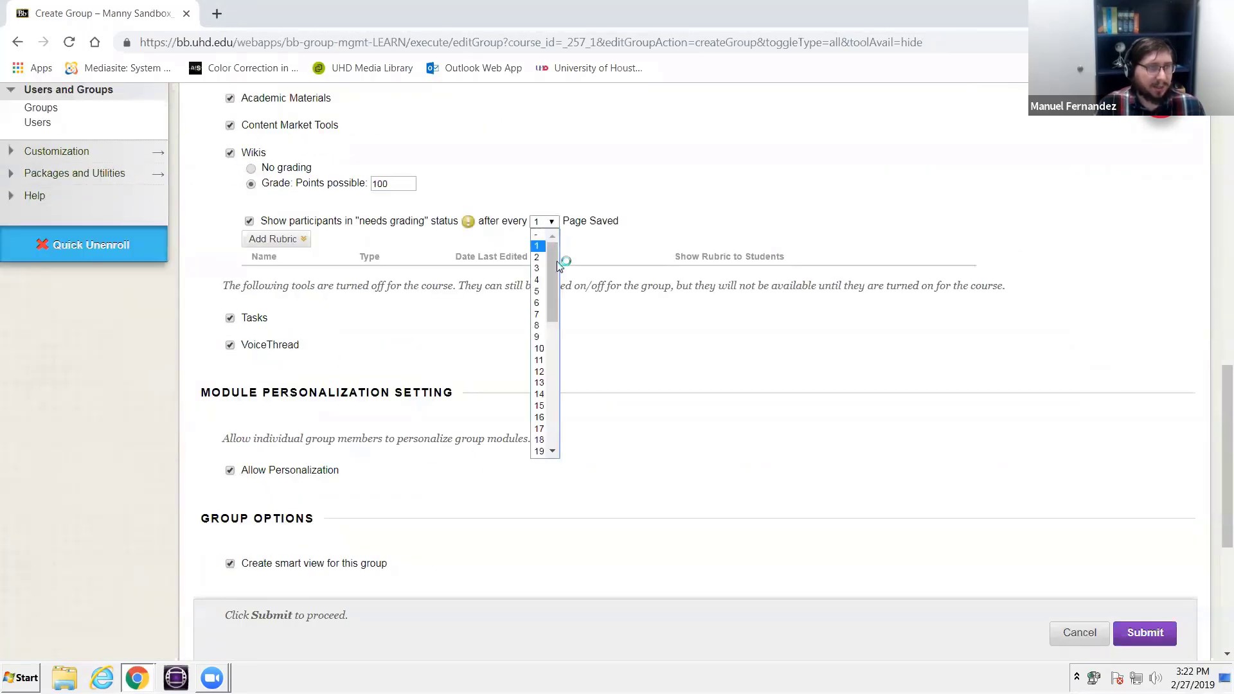
click(538, 291)
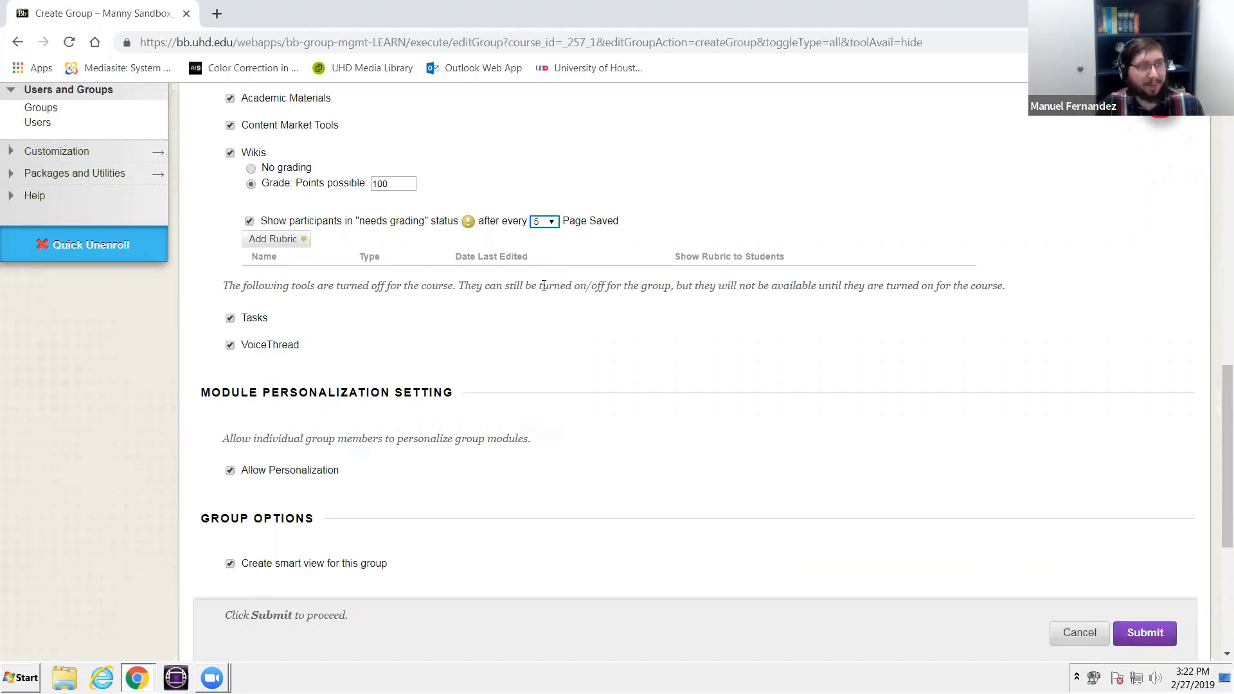
- Check the wiki's options for adding a rubric and submit the new group
click(303, 239)
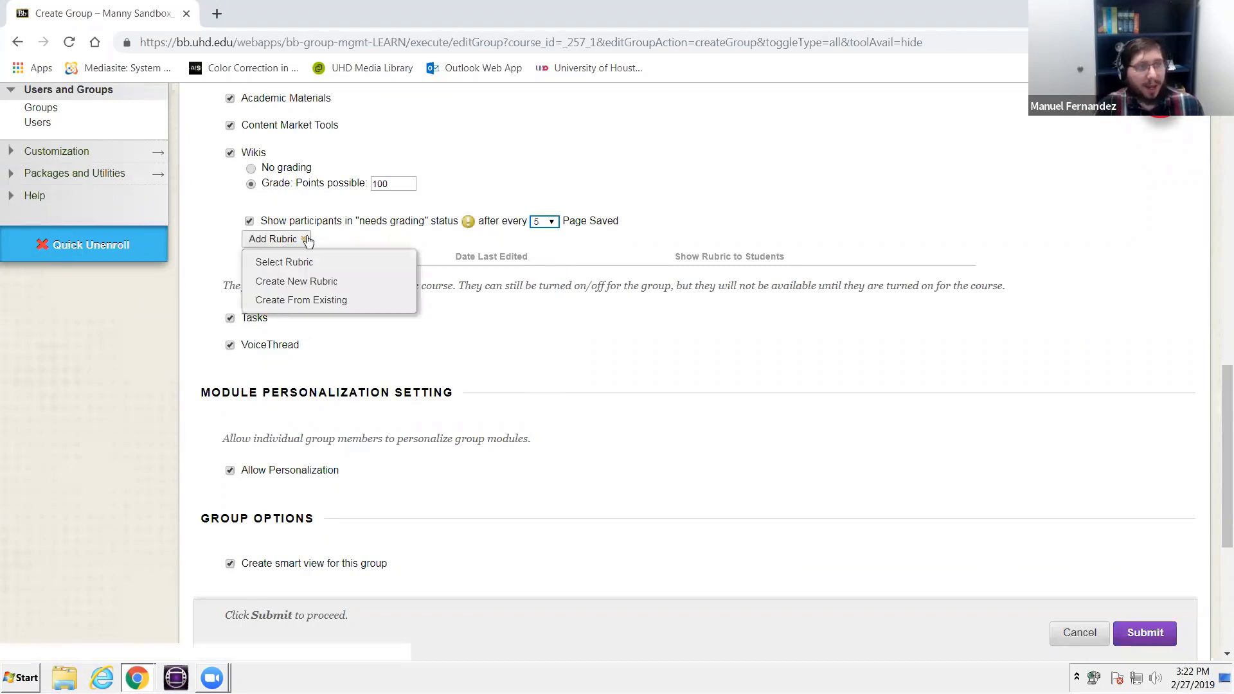
scroll(414, 342, down, 3)
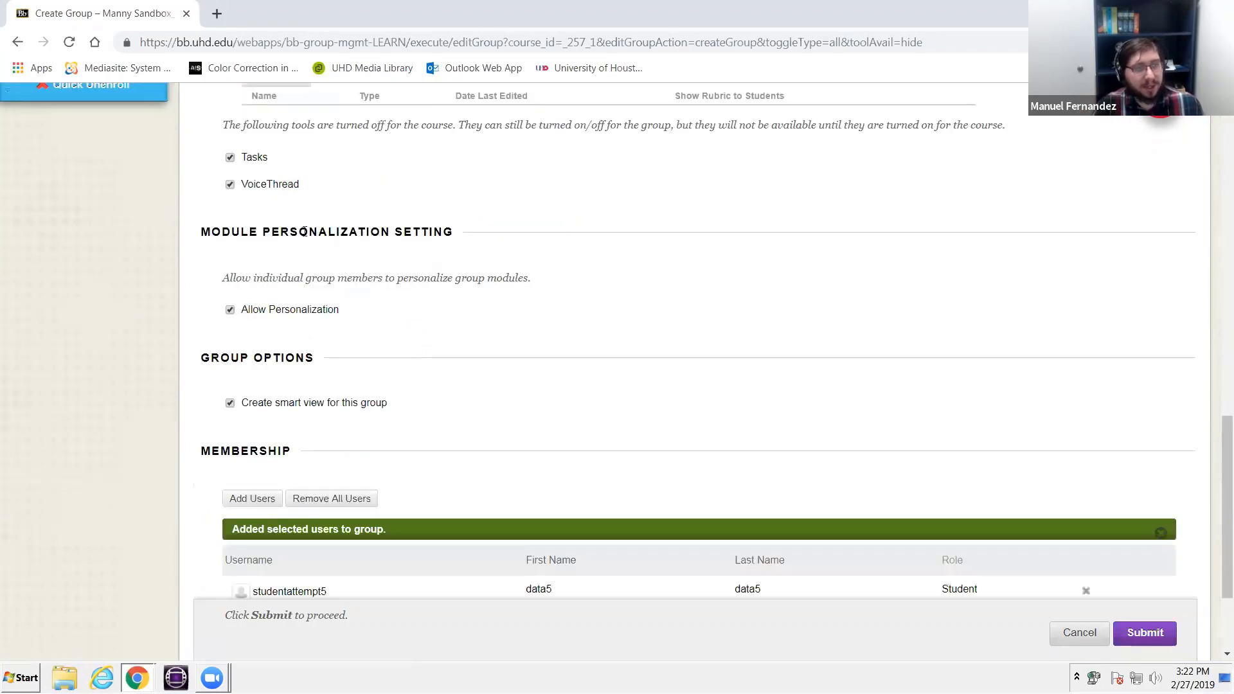
scroll(386, 237, down, 3)
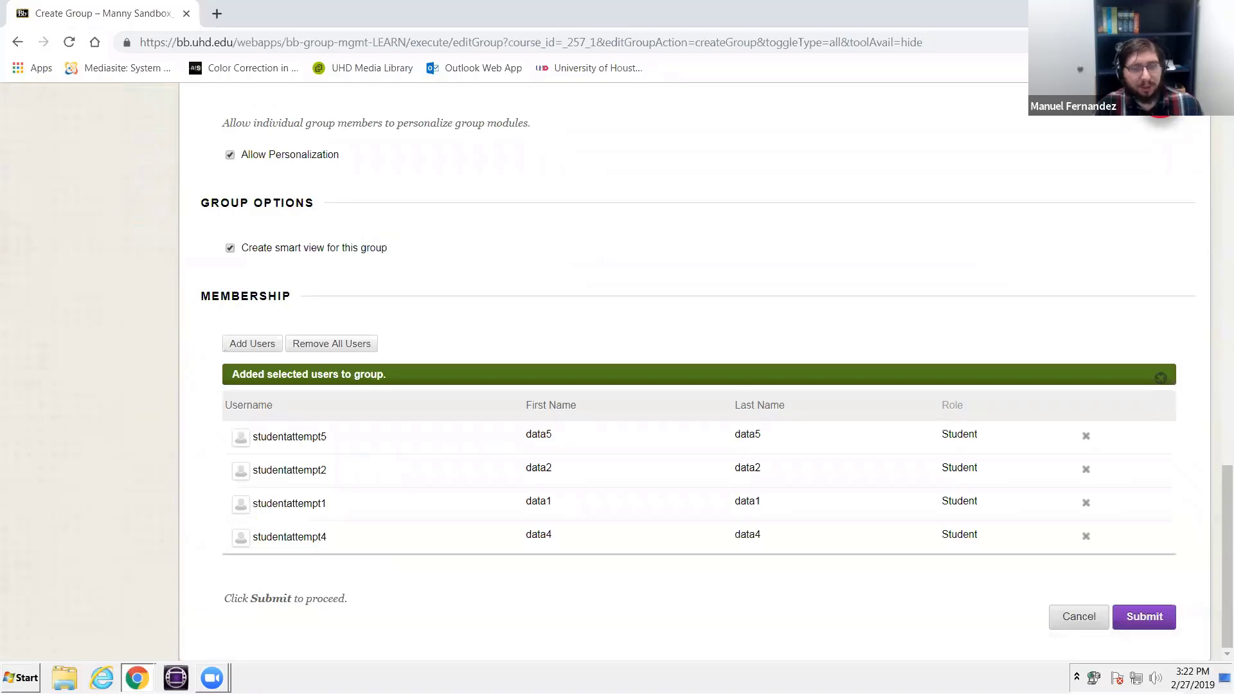
click(1141, 616)
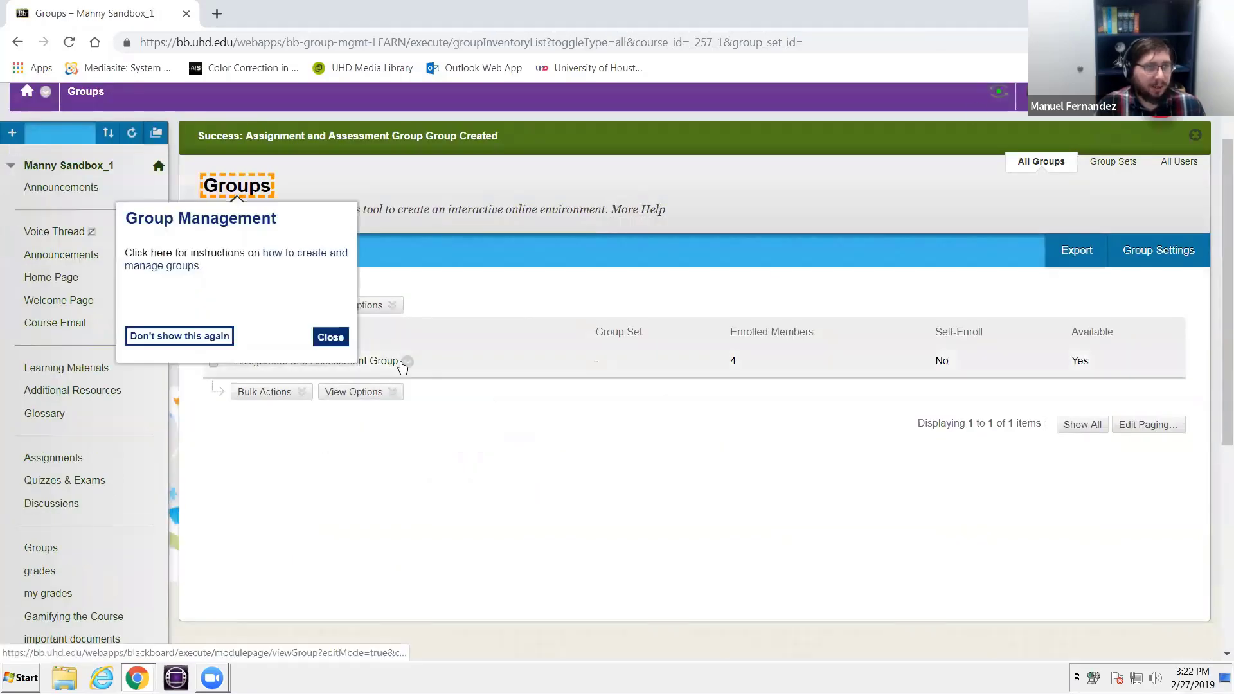
- Edit the Assignment and Assessment Group to add the instructor's preview user as a member, and submit the change
click(408, 362)
click(471, 425)
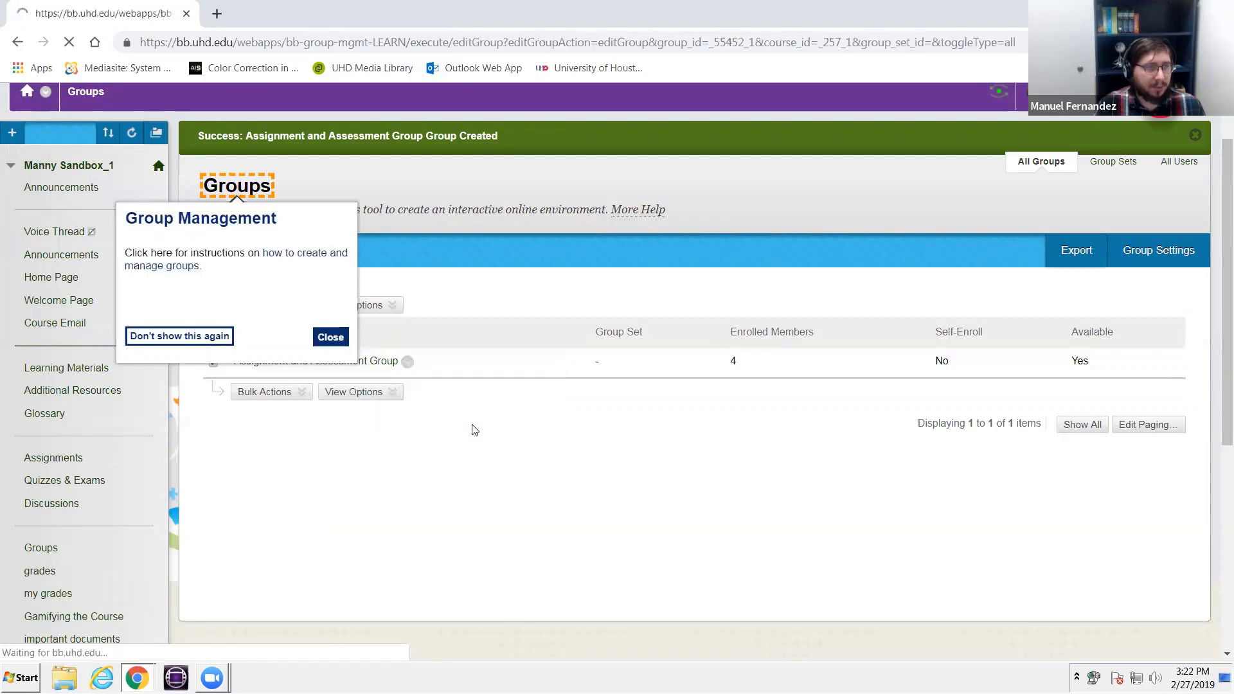
scroll(480, 424, down, 15)
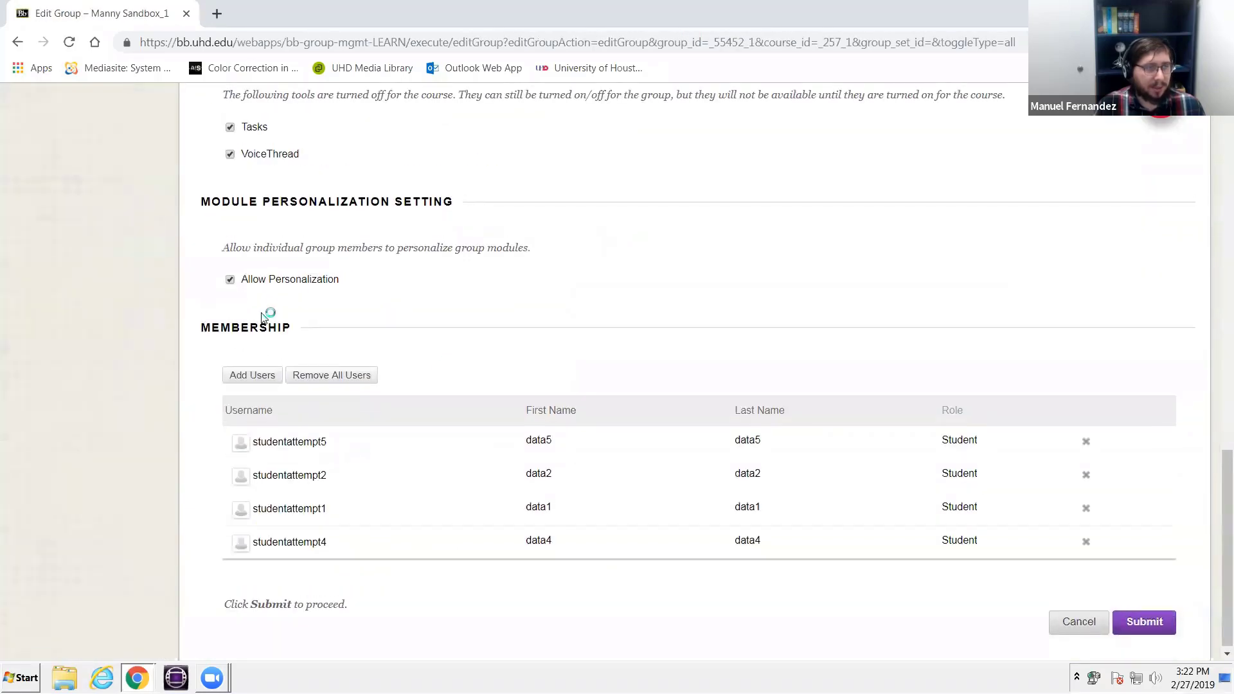
scroll(279, 196, up, 1)
scroll(286, 402, down, 1)
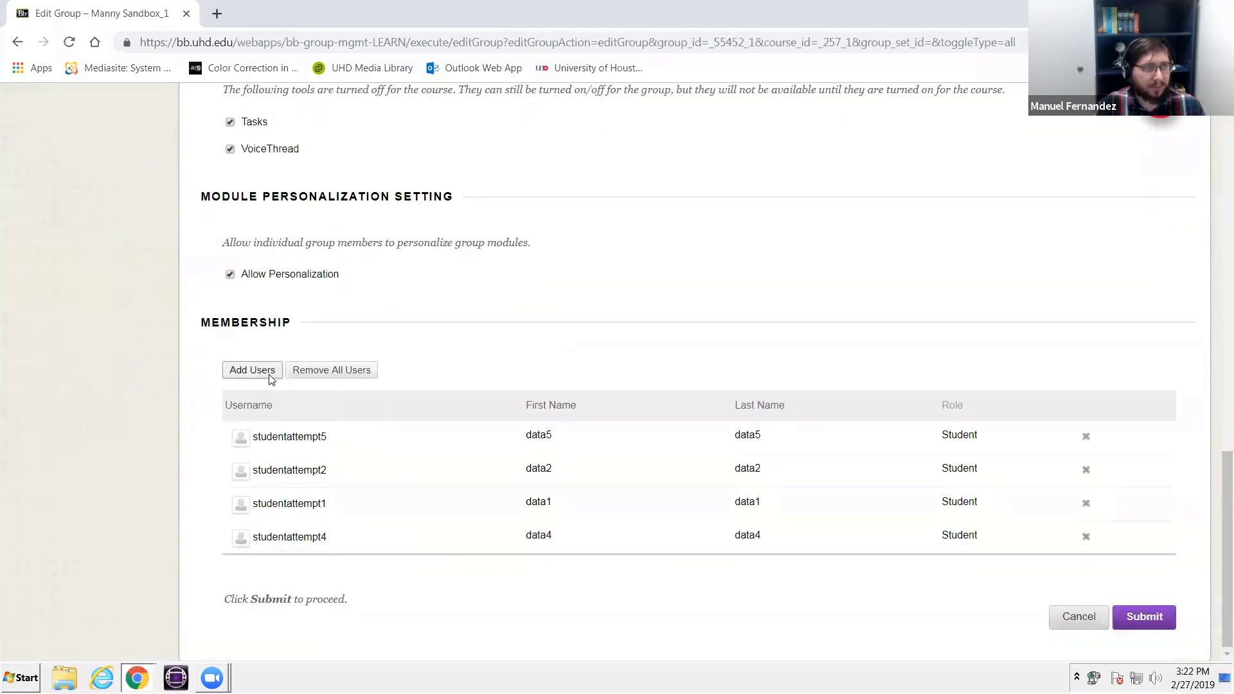
click(270, 377)
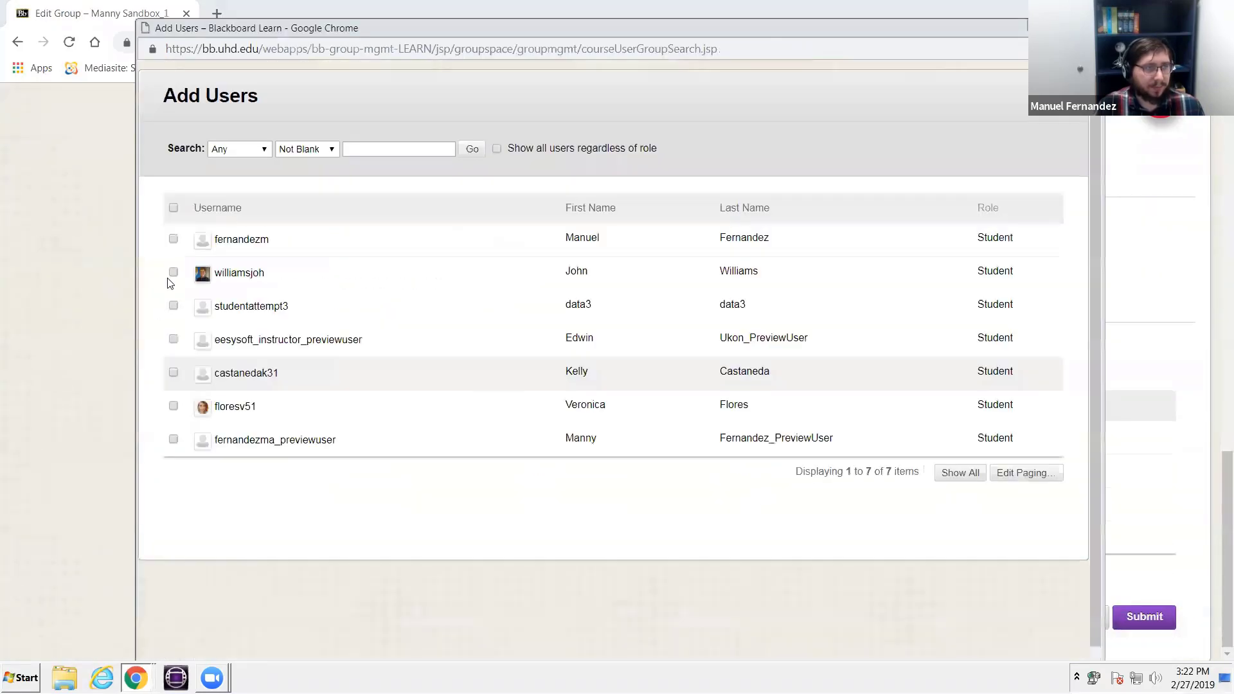
click(173, 439)
scroll(1041, 514, down, 1)
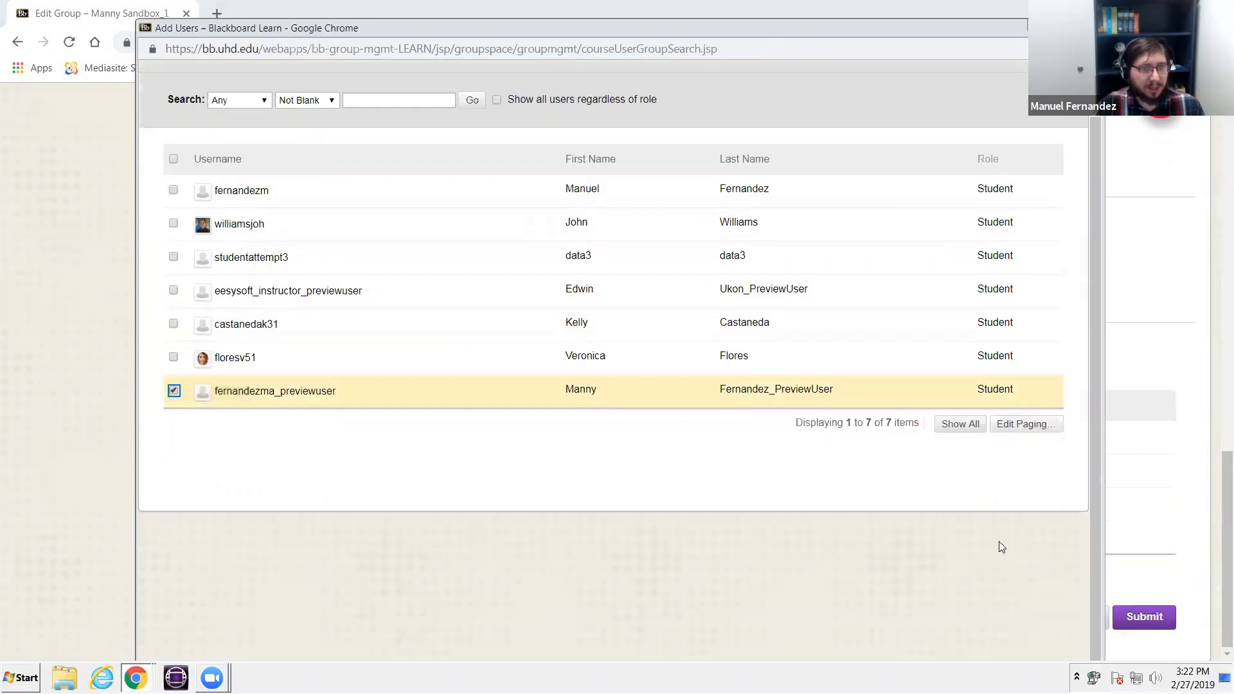
drag(841, 28, 833, 0)
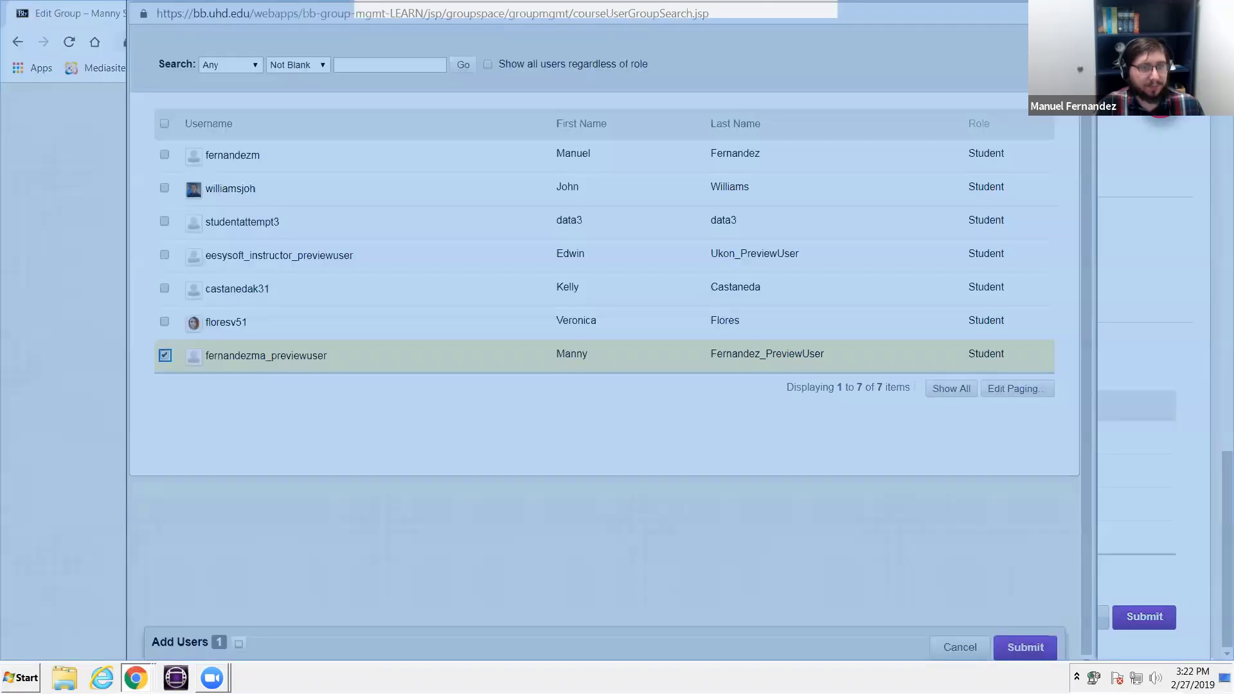
click(1157, 639)
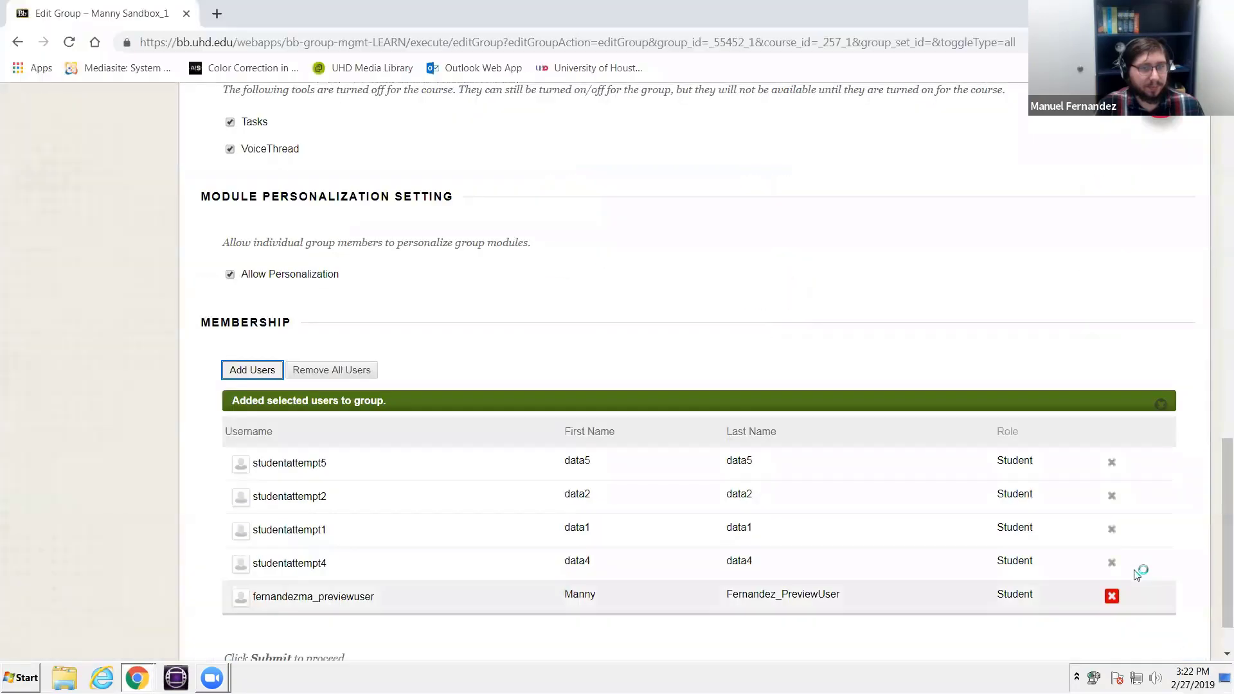
scroll(1136, 574, down, 1)
click(1141, 617)
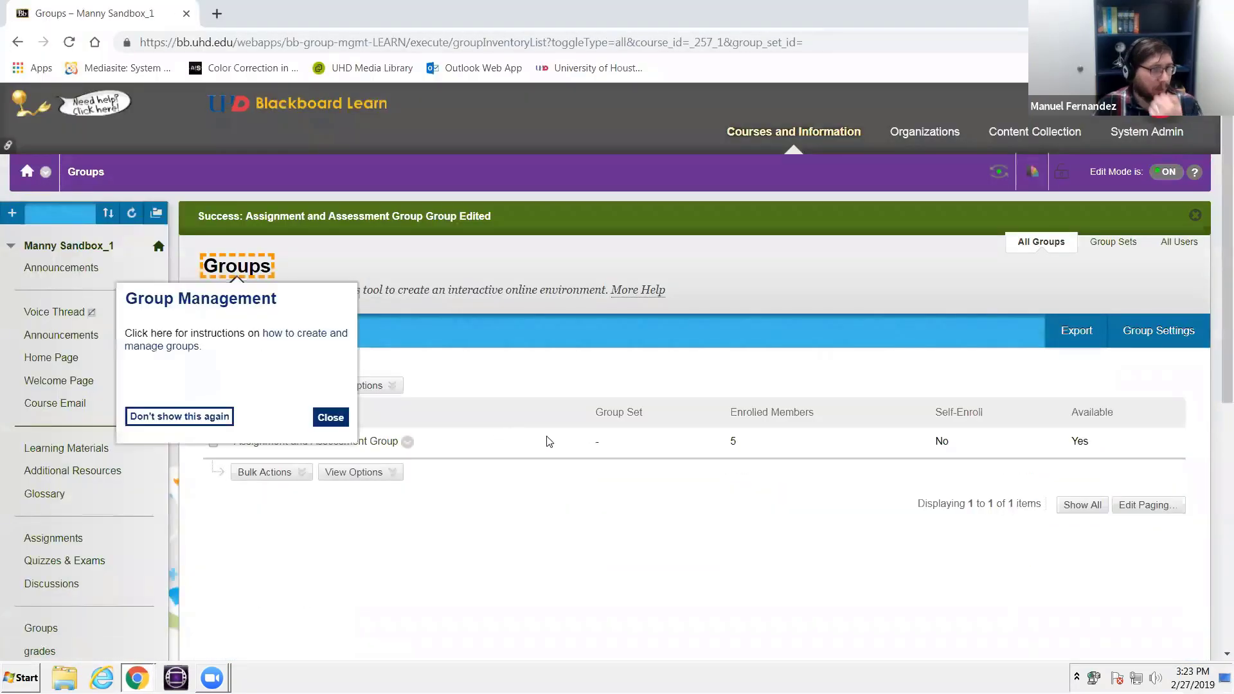
- Open the Assignment and Assessment Group's homepage and review its properties, members, tools and assignments
click(302, 473)
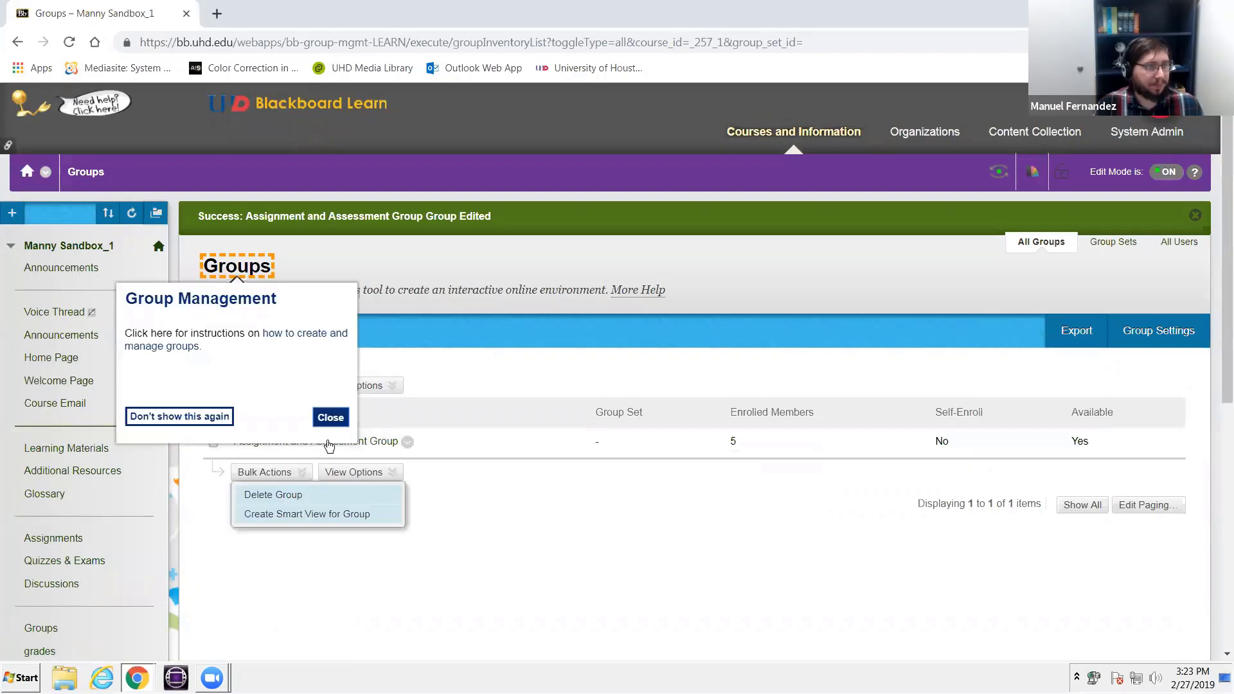
click(329, 445)
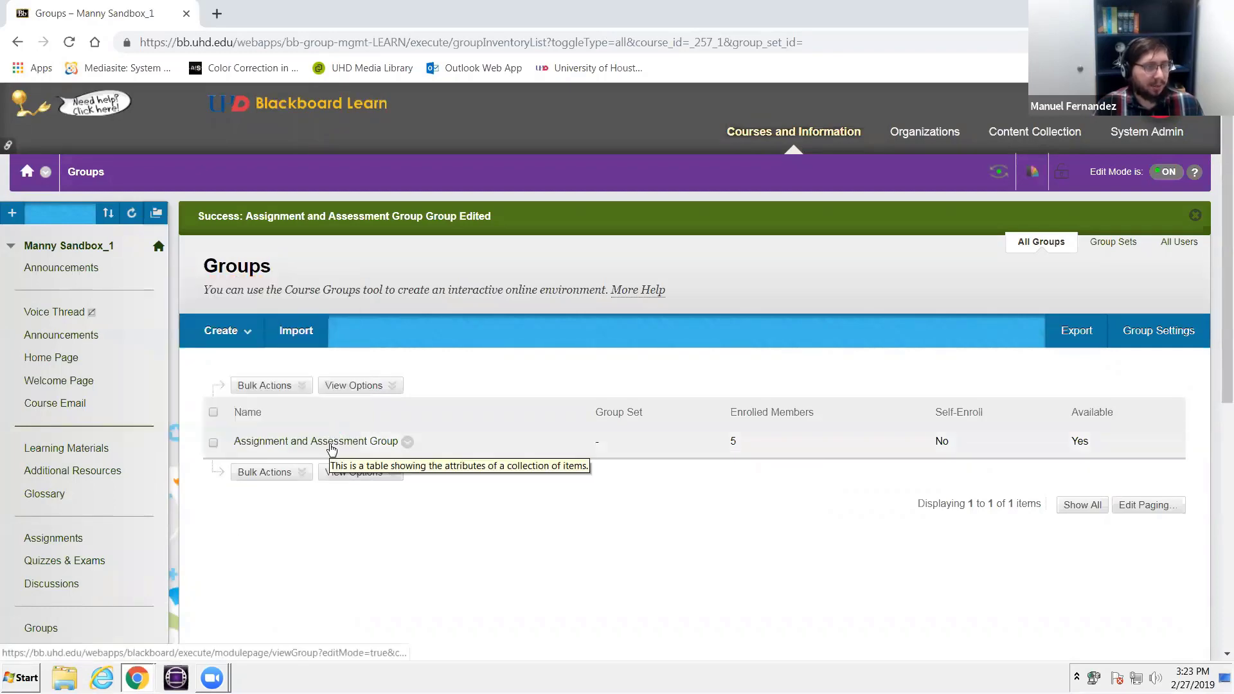
click(331, 444)
scroll(553, 482, down, 3)
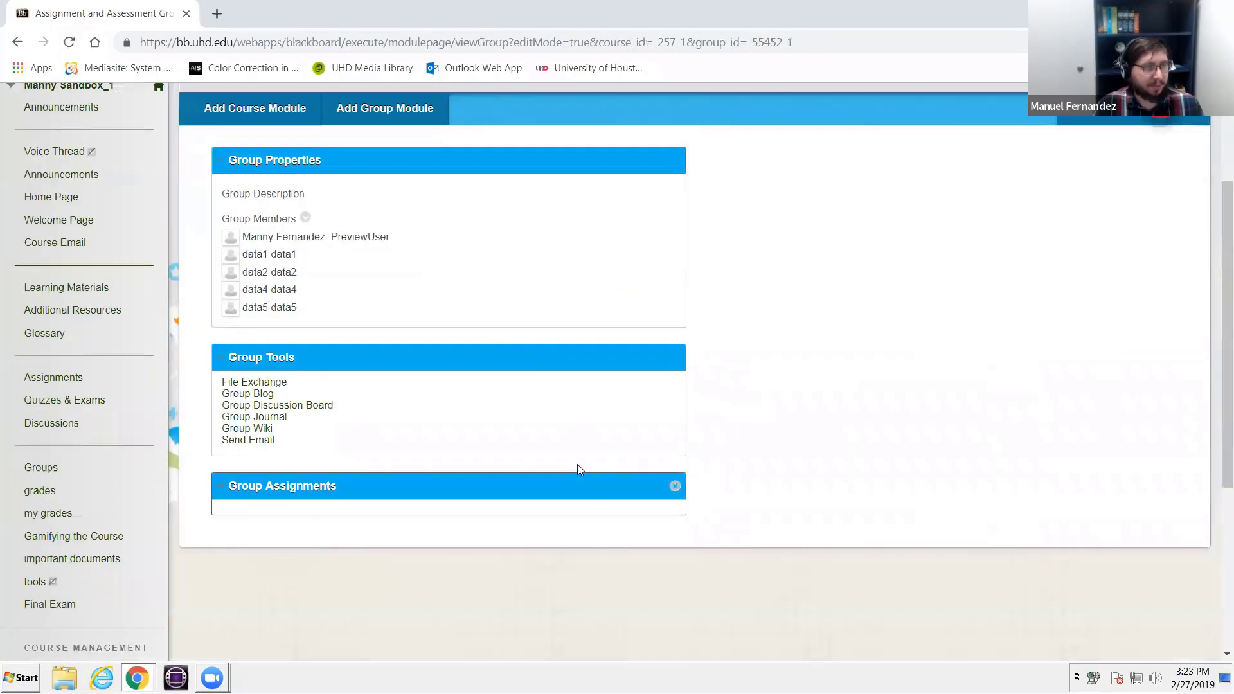
scroll(577, 464, up, 3)
scroll(257, 444, down, 1)
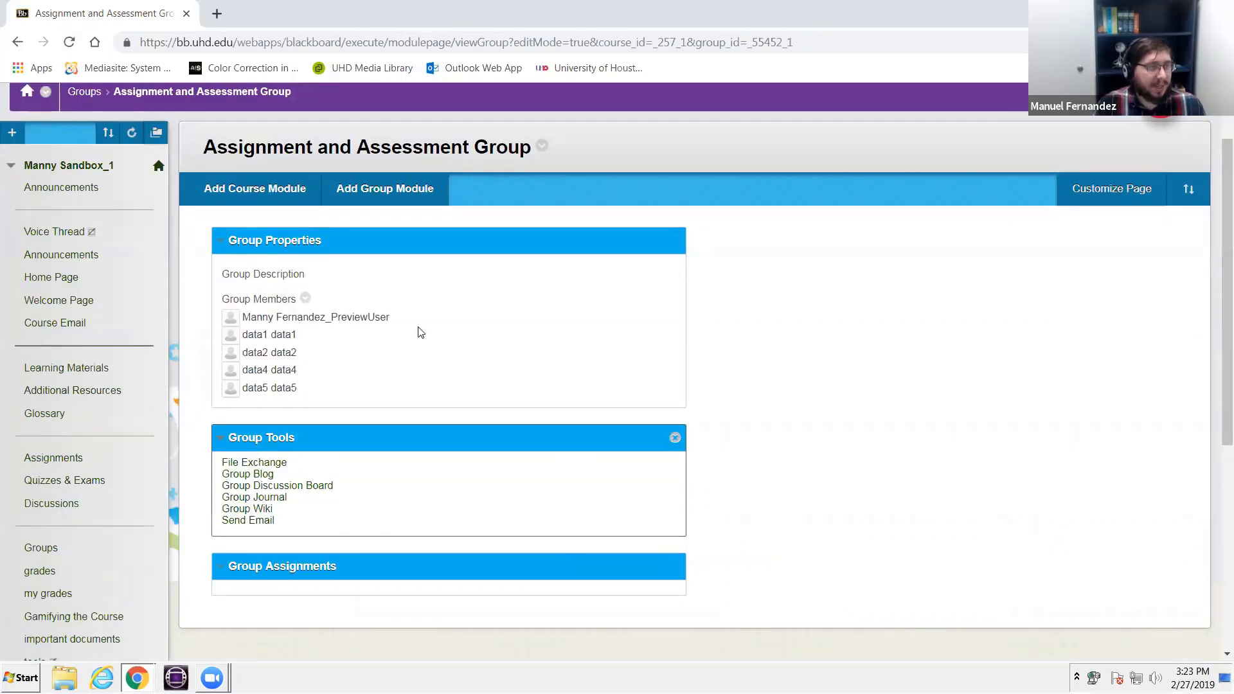
scroll(420, 331, down, 1)
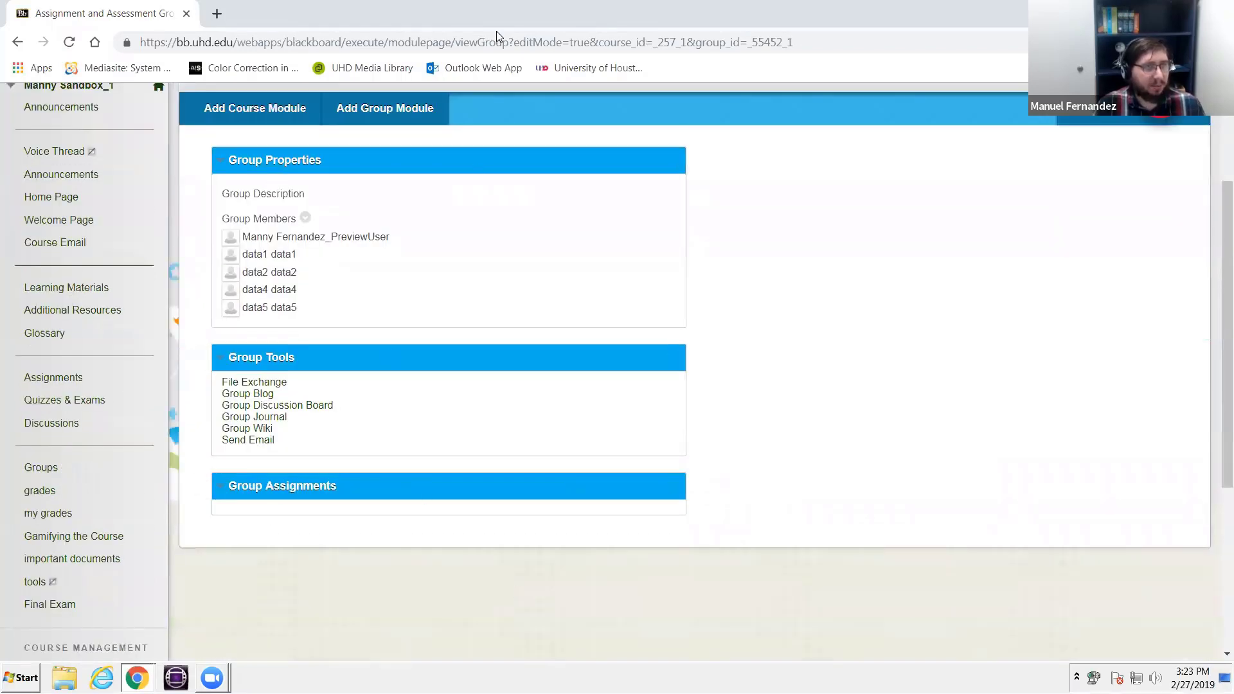
scroll(337, 560, up, 2)
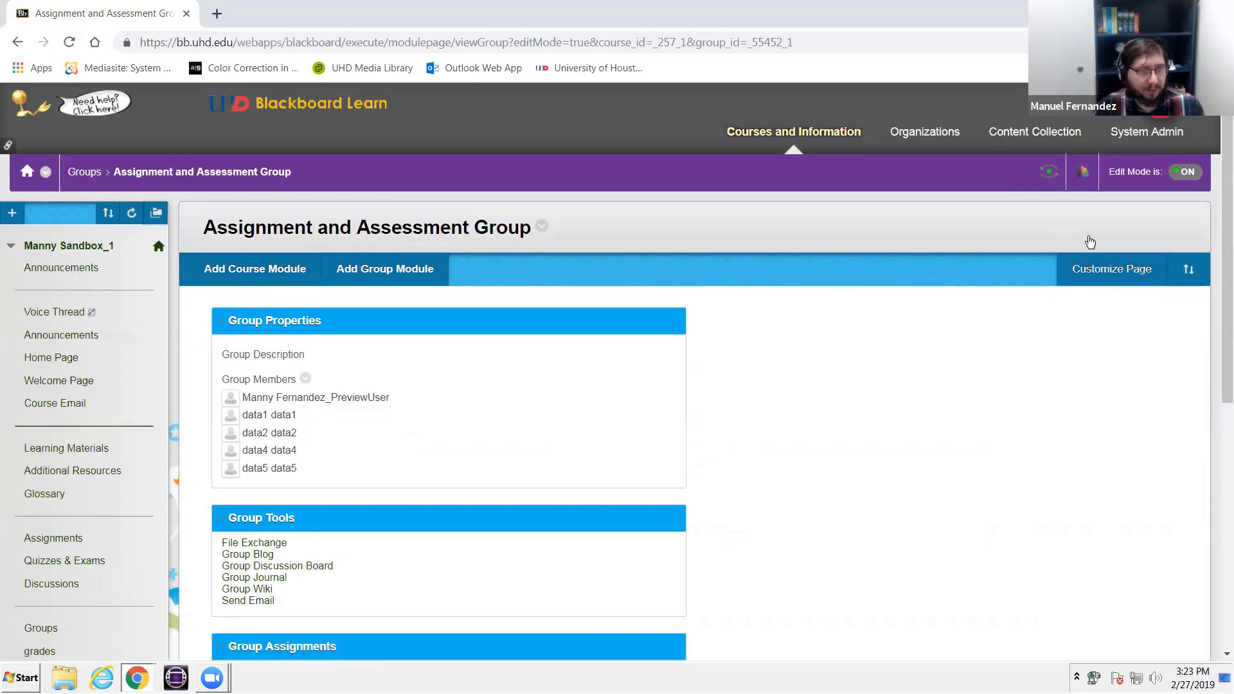
scroll(578, 412, down, 1)
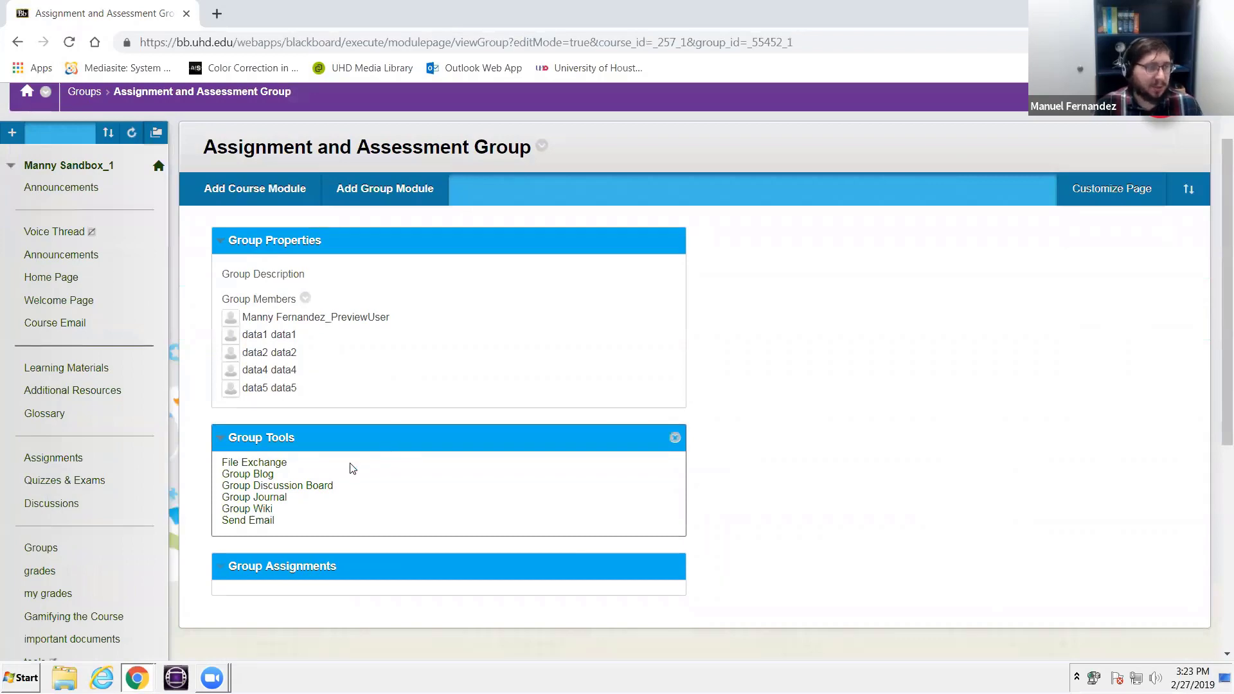
scroll(334, 464, down, 1)
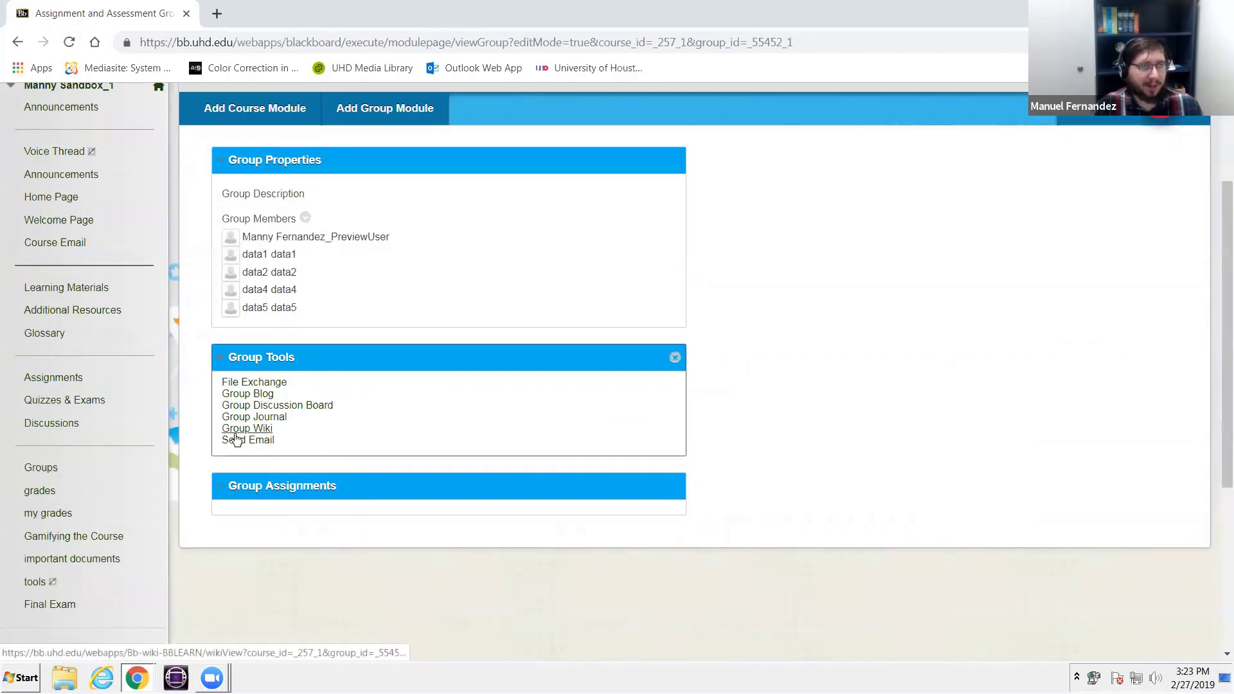
- Enter Student Preview mode and look for the My Groups section in the course menu
scroll(232, 436, up, 1)
scroll(204, 402, up, 2)
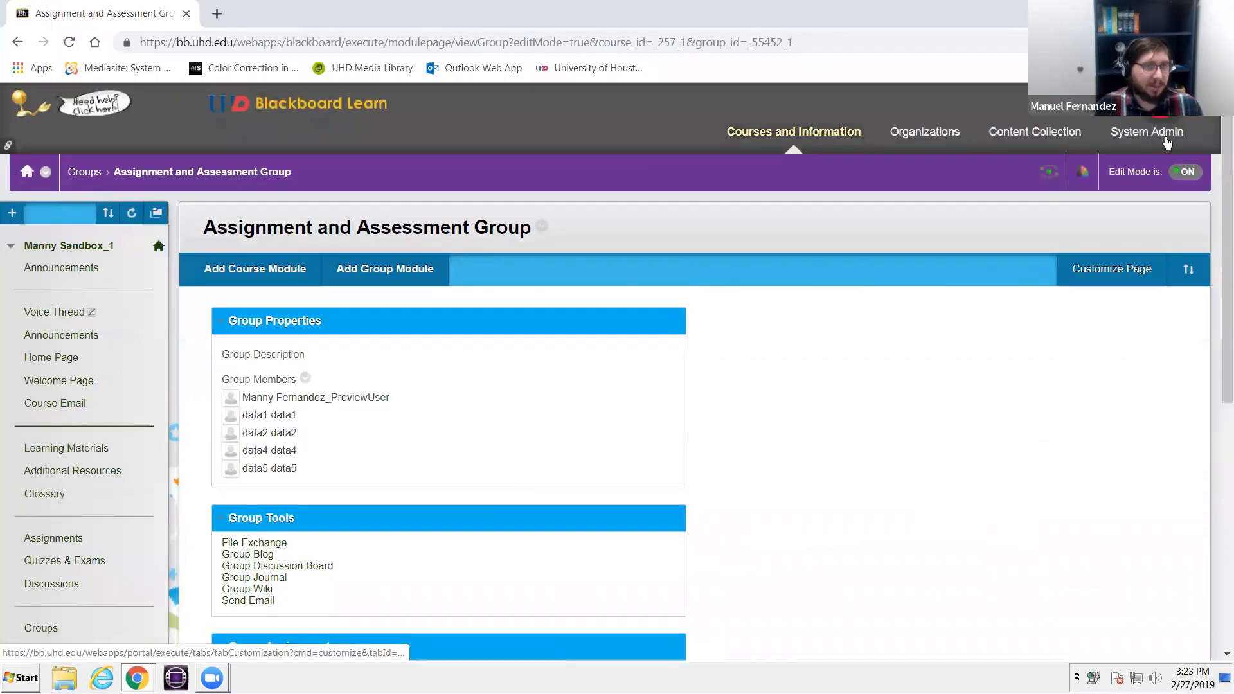
click(1042, 176)
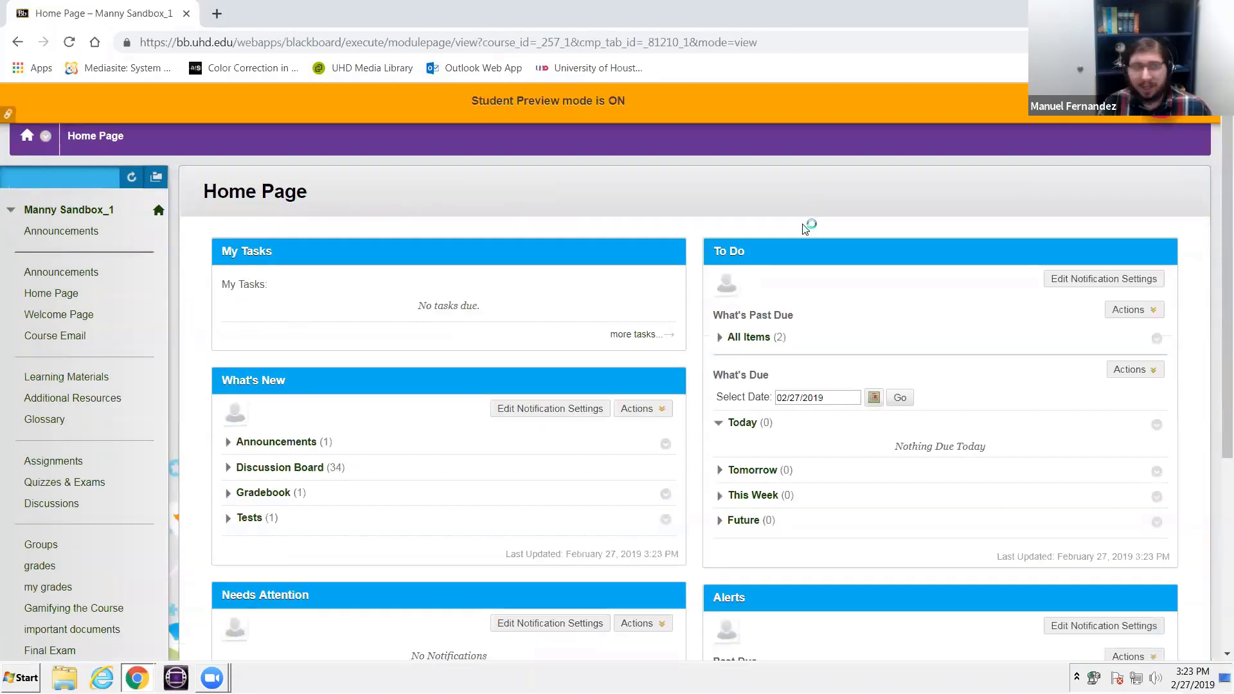
scroll(61, 436, down, 5)
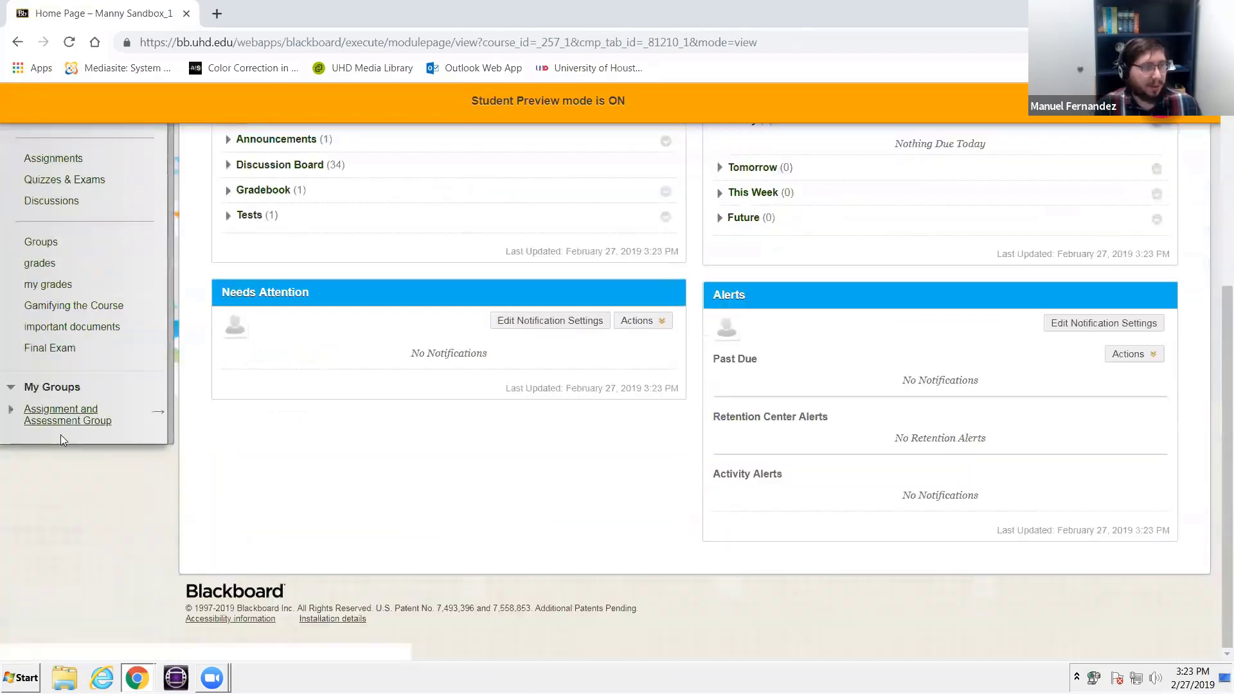
scroll(57, 439, up, 3)
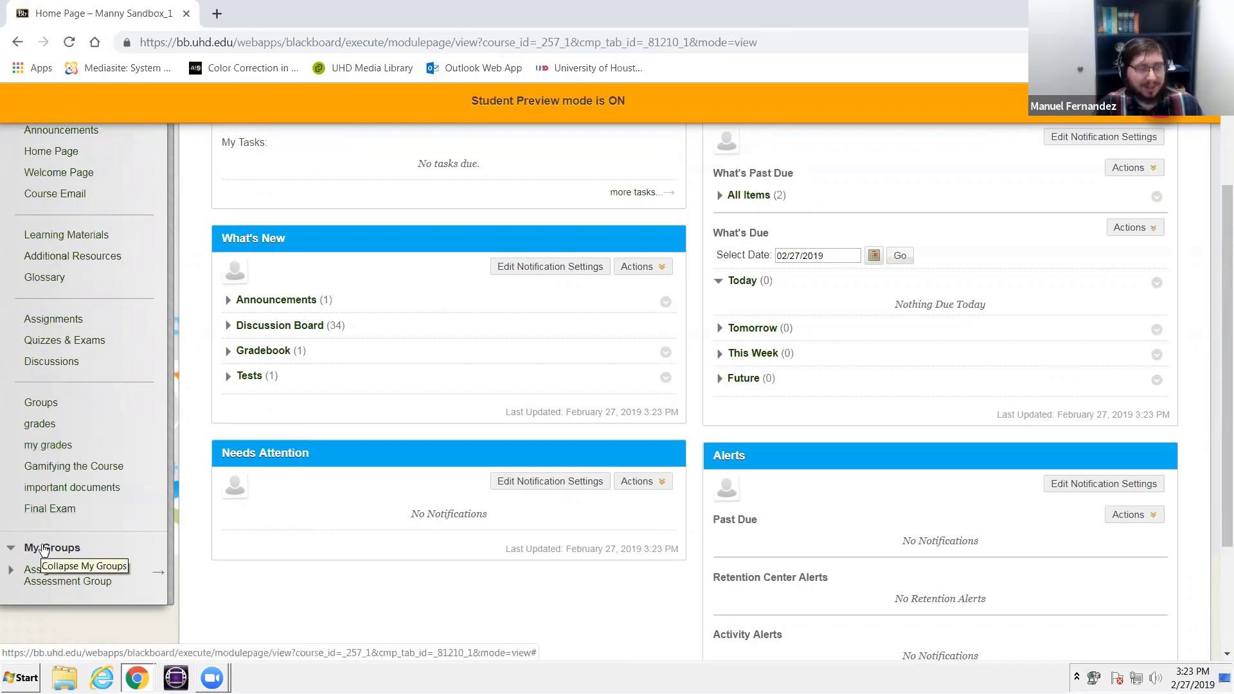
- Expand Assignment and Assessment Group under My Groups and open its Group Homepage
click(72, 580)
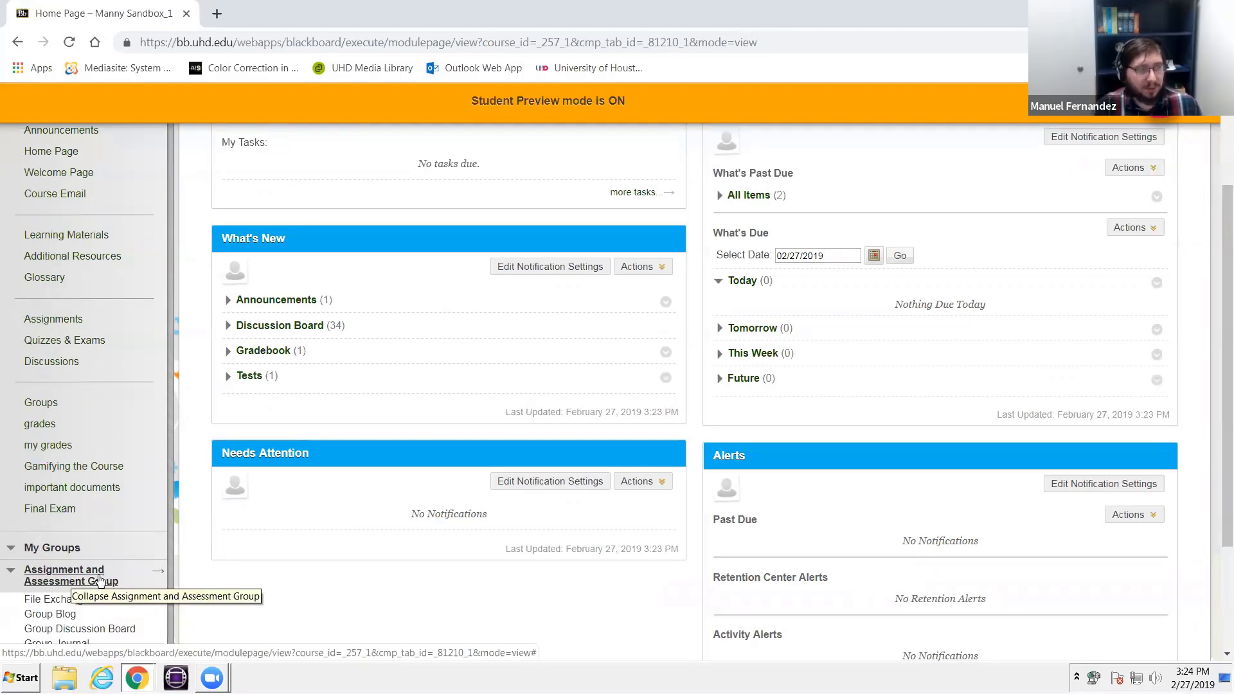
scroll(65, 501, down, 2)
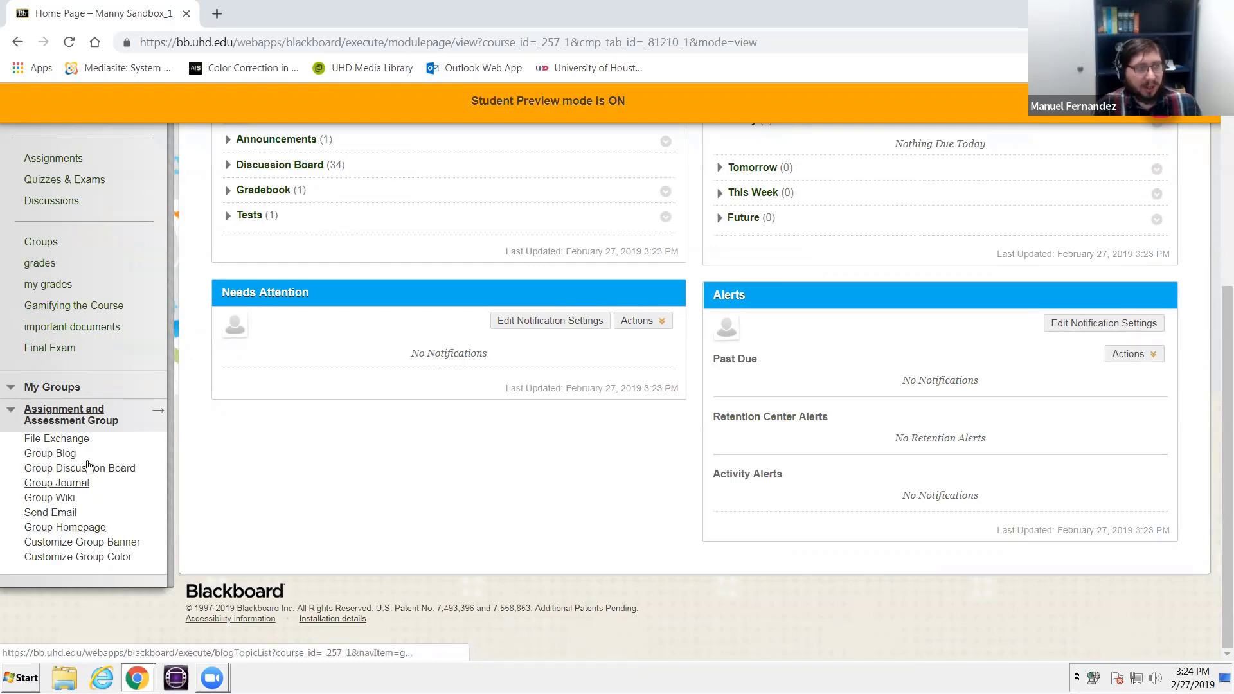
click(65, 527)
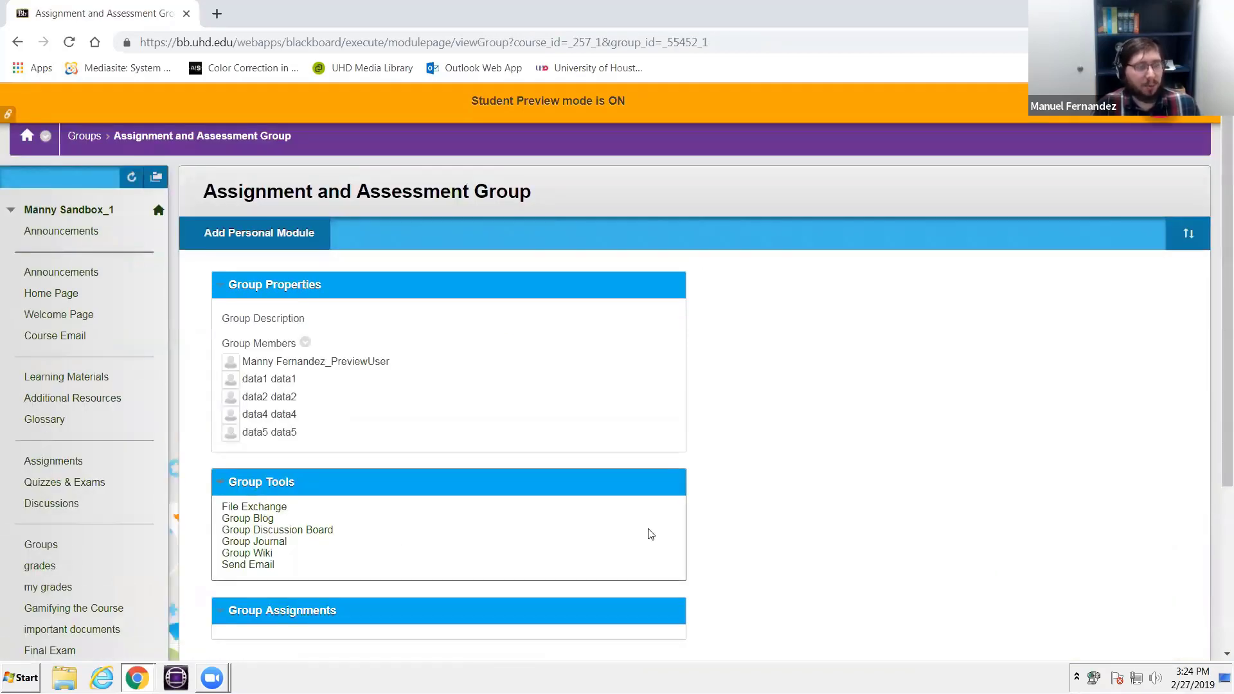
- View the group's File Exchange, and open its Group Blog from the group homepage
scroll(356, 505, down, 1)
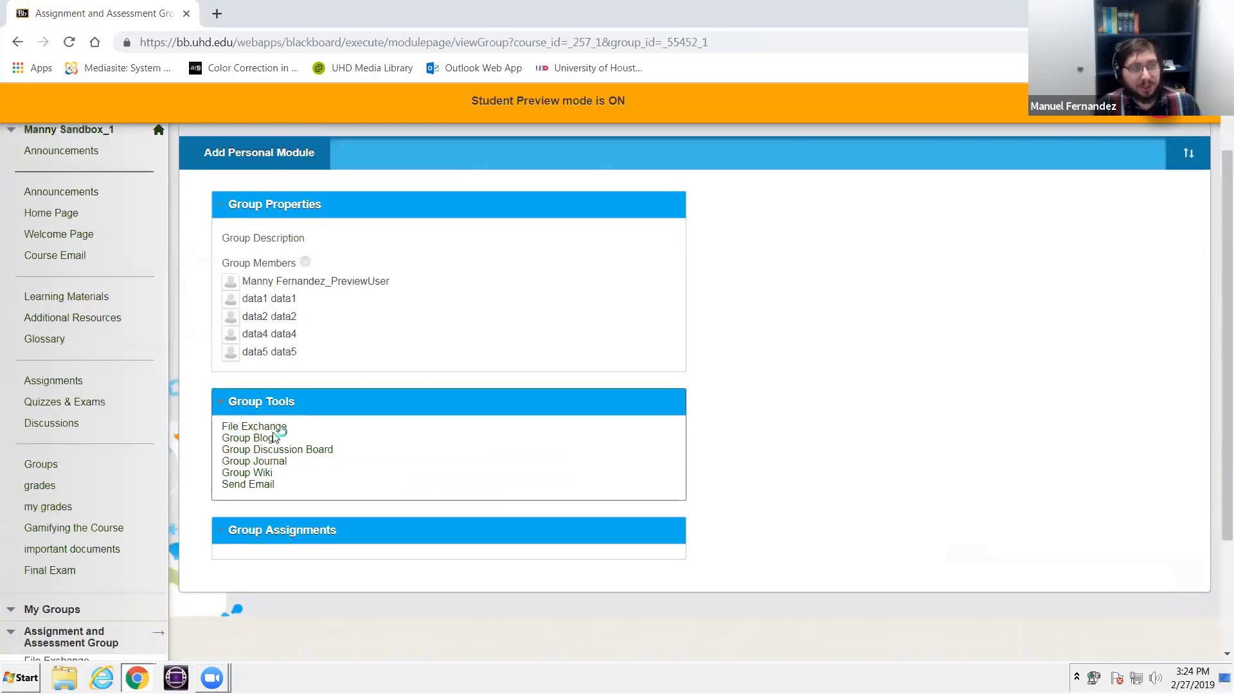
click(251, 430)
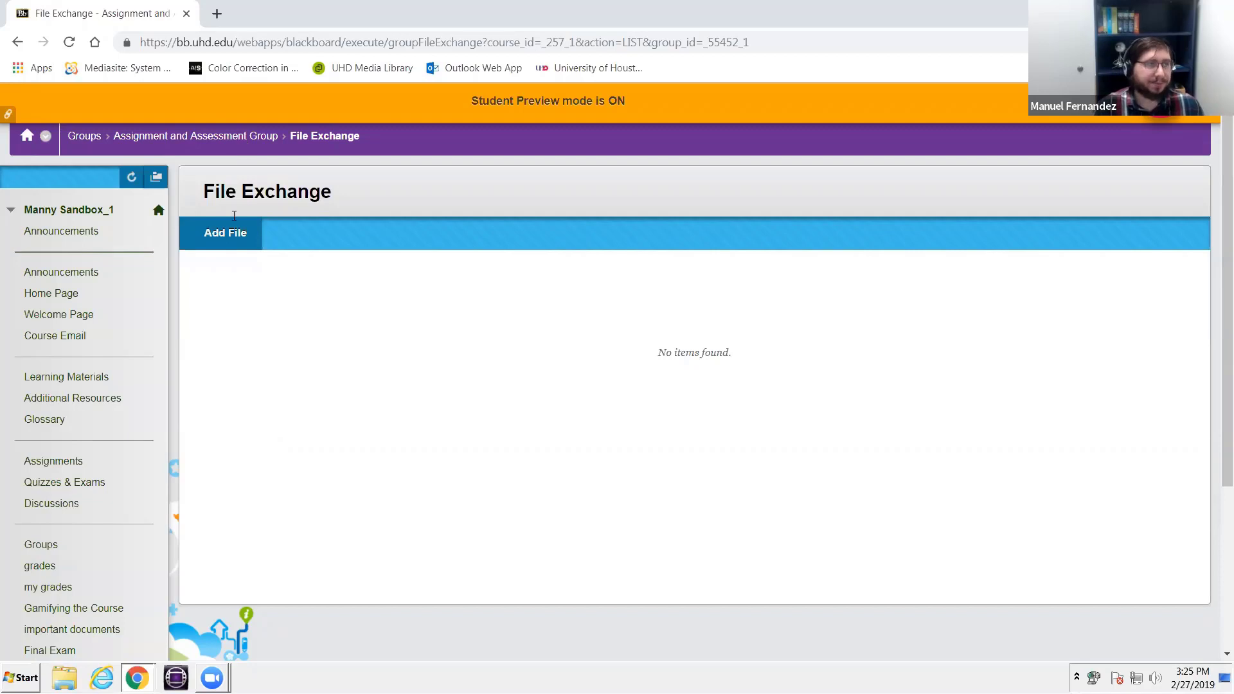
click(219, 136)
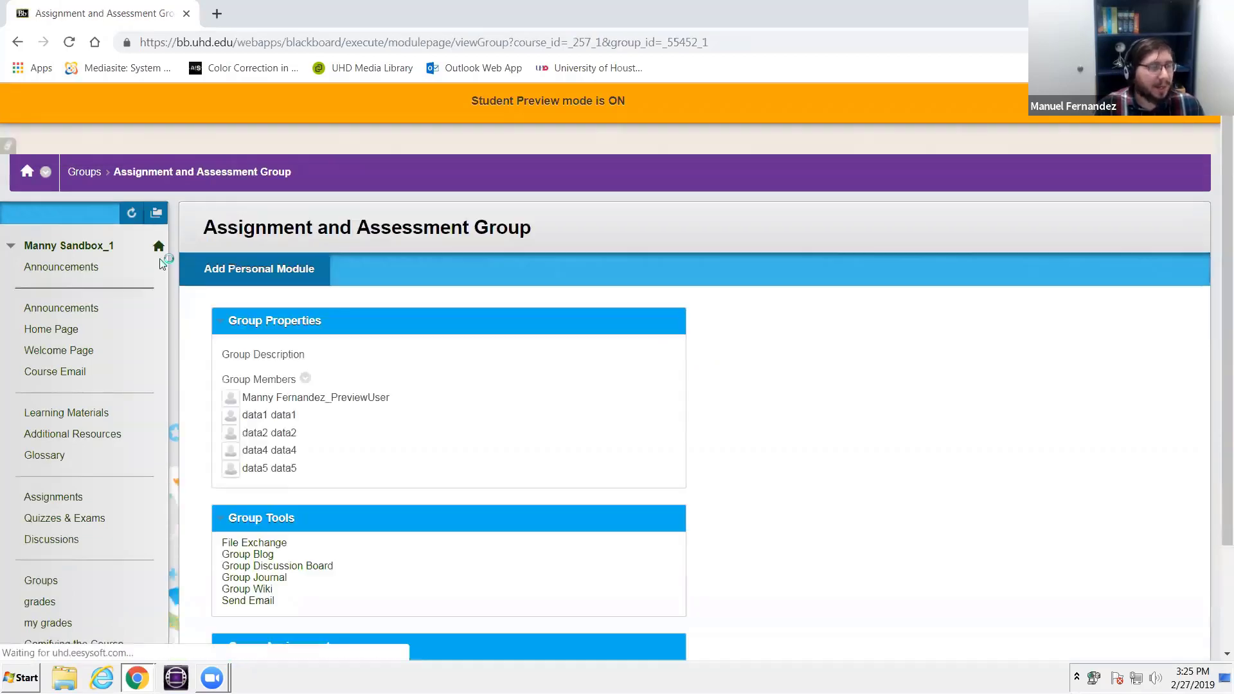
scroll(238, 457, down, 3)
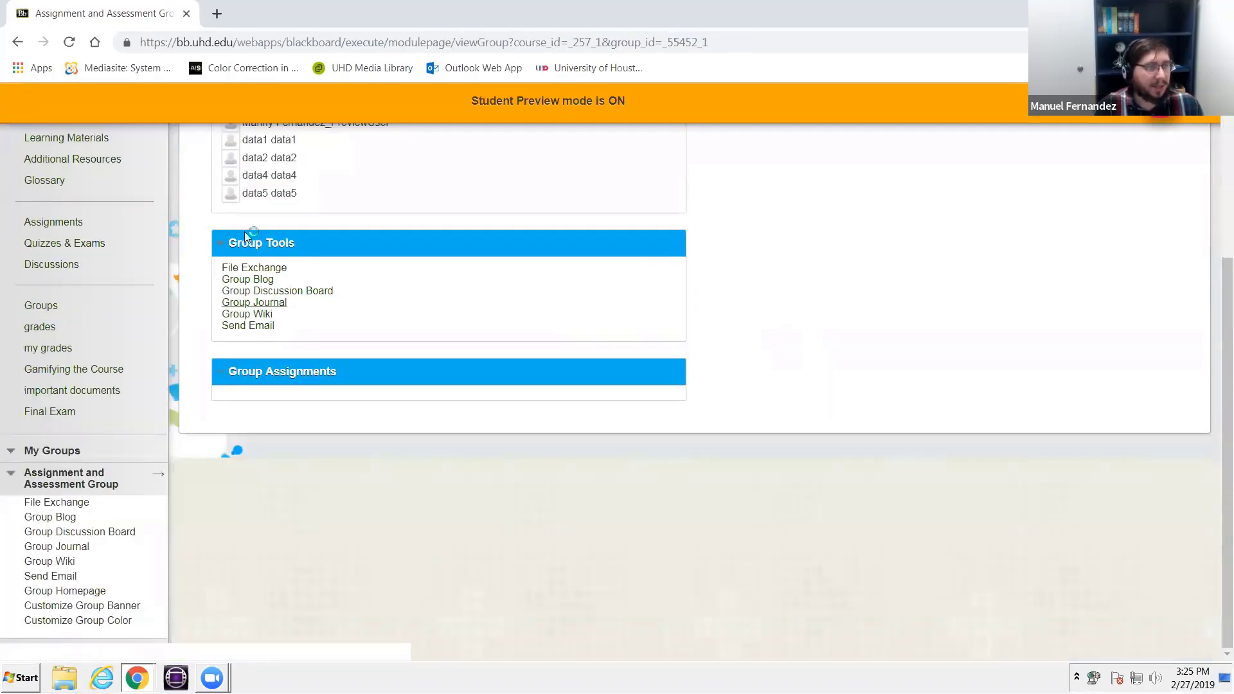
click(250, 281)
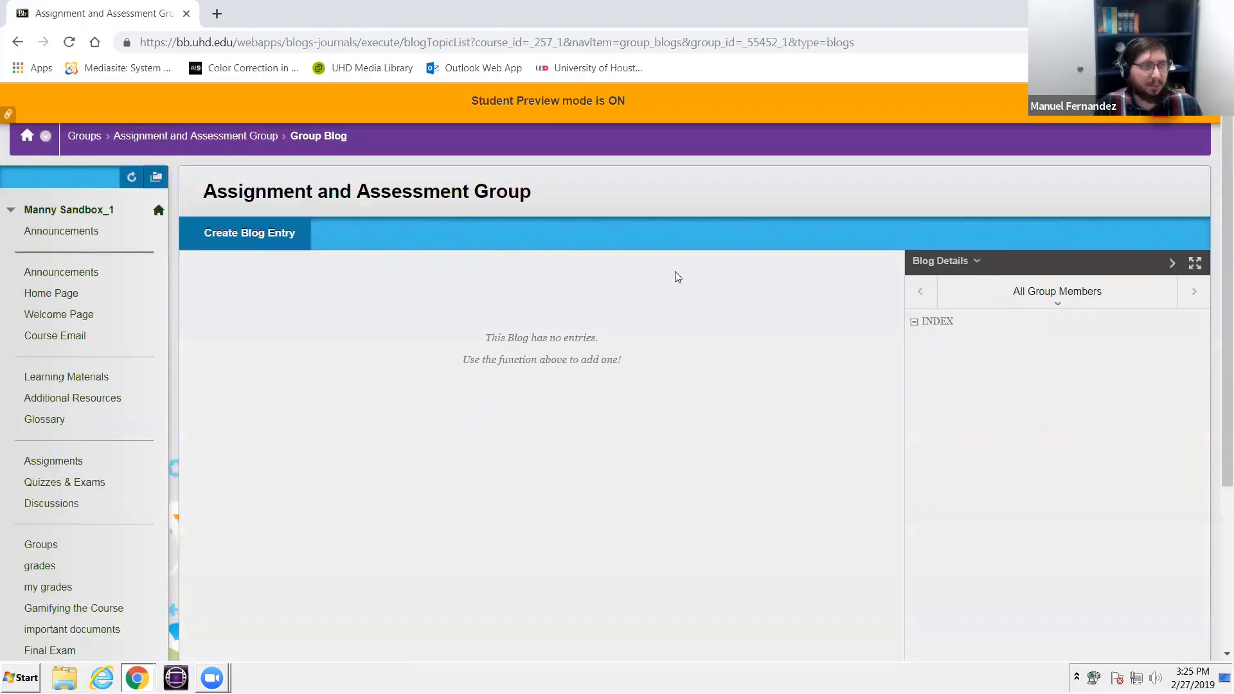
- Start a new entry in the group blog and title it "Article Summary"
click(250, 226)
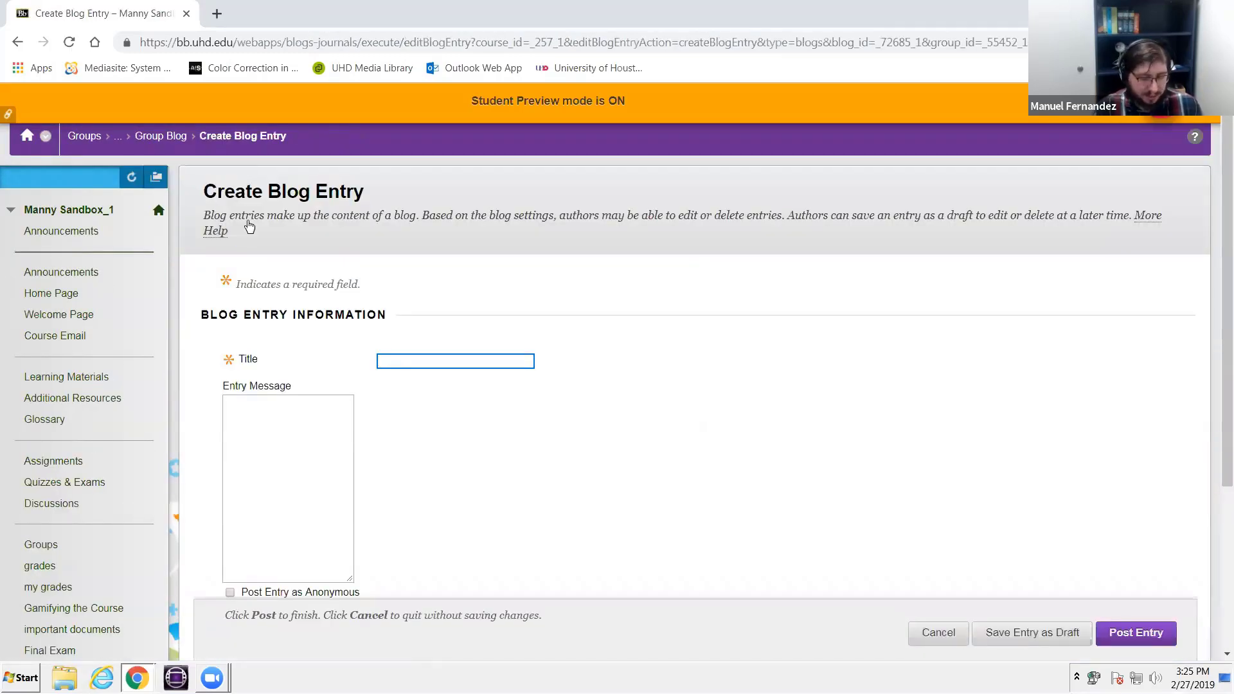
text(Res)
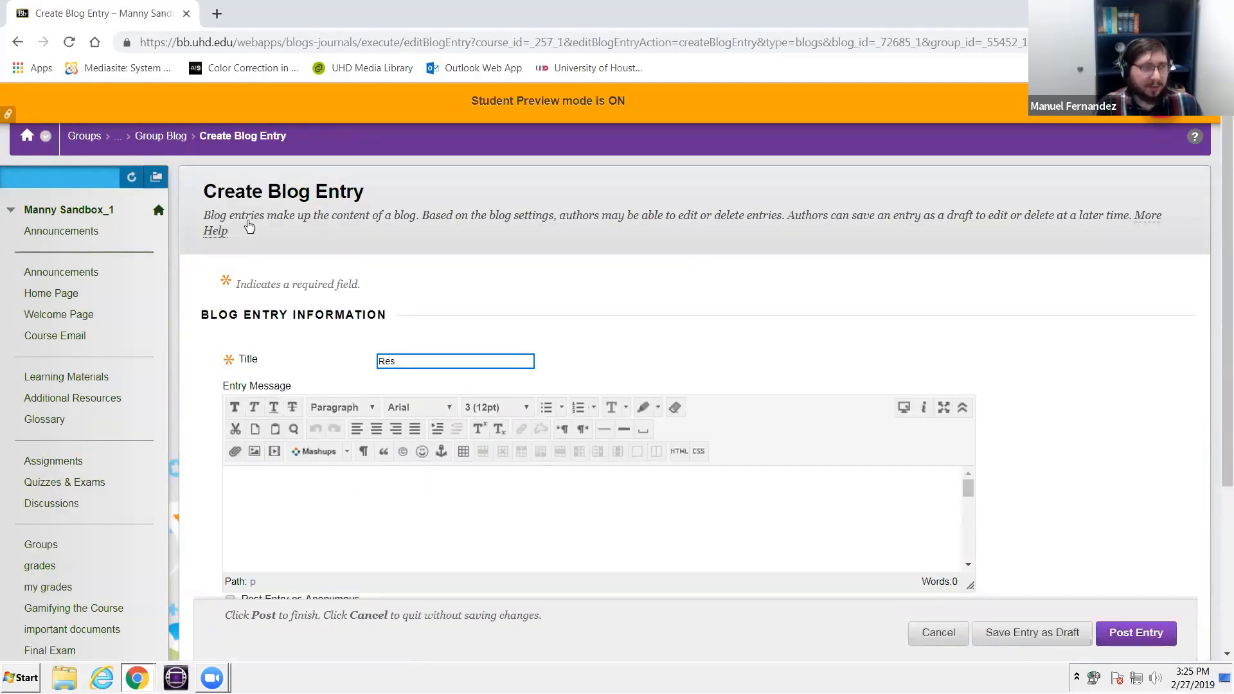
key(BackSpace)
key(BackSpace)
key(BackSpace)
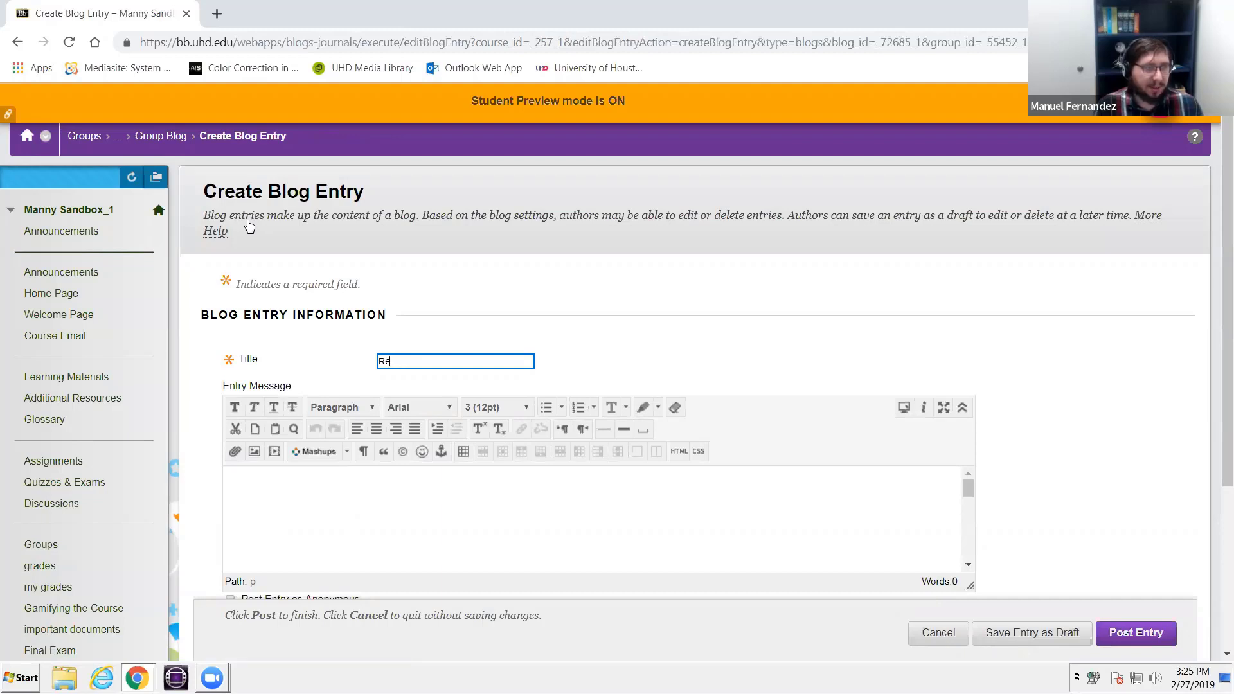
text(Summary )
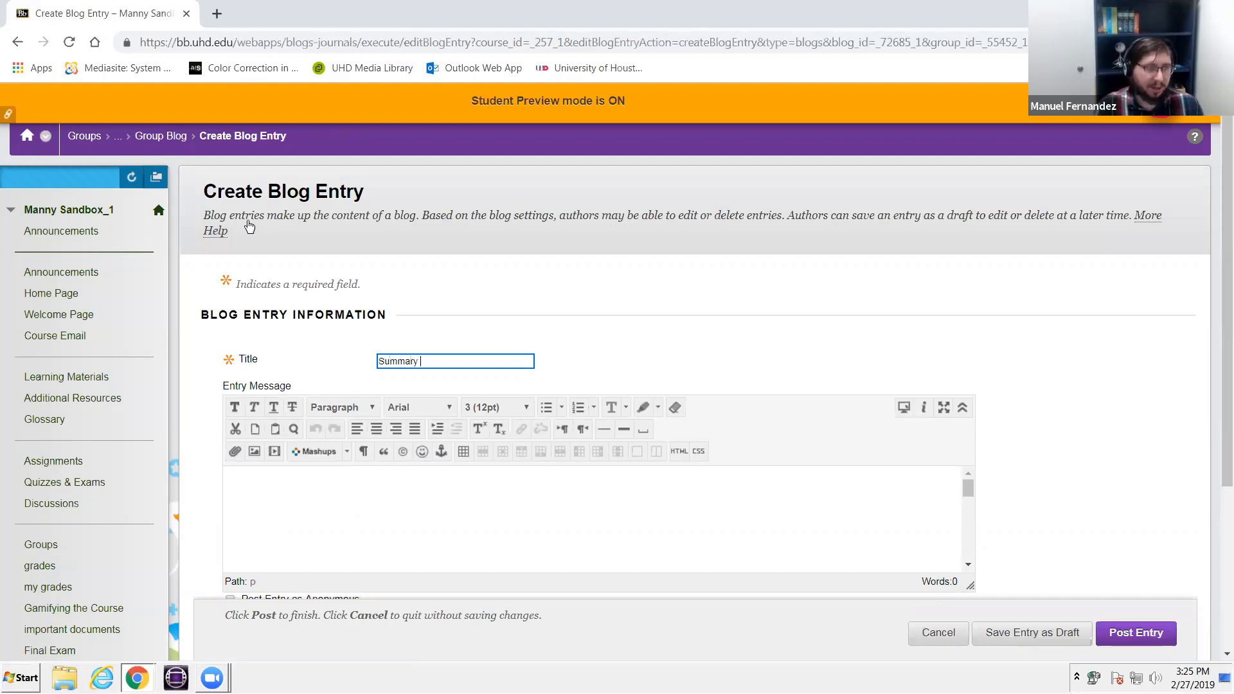
text(Asd)
key(BackSpace)
text(Article)
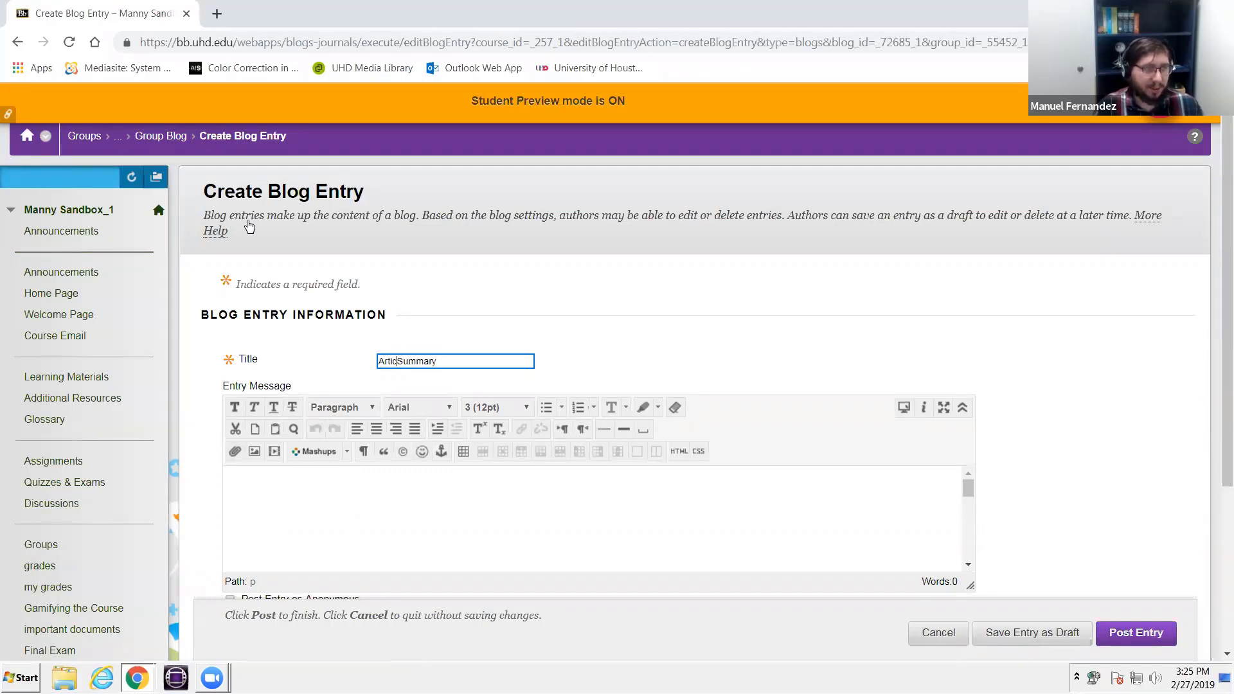
- Write the entry message "so i read this article by so and so and this are my thoughts."
scroll(272, 438, down, 3)
click(398, 264)
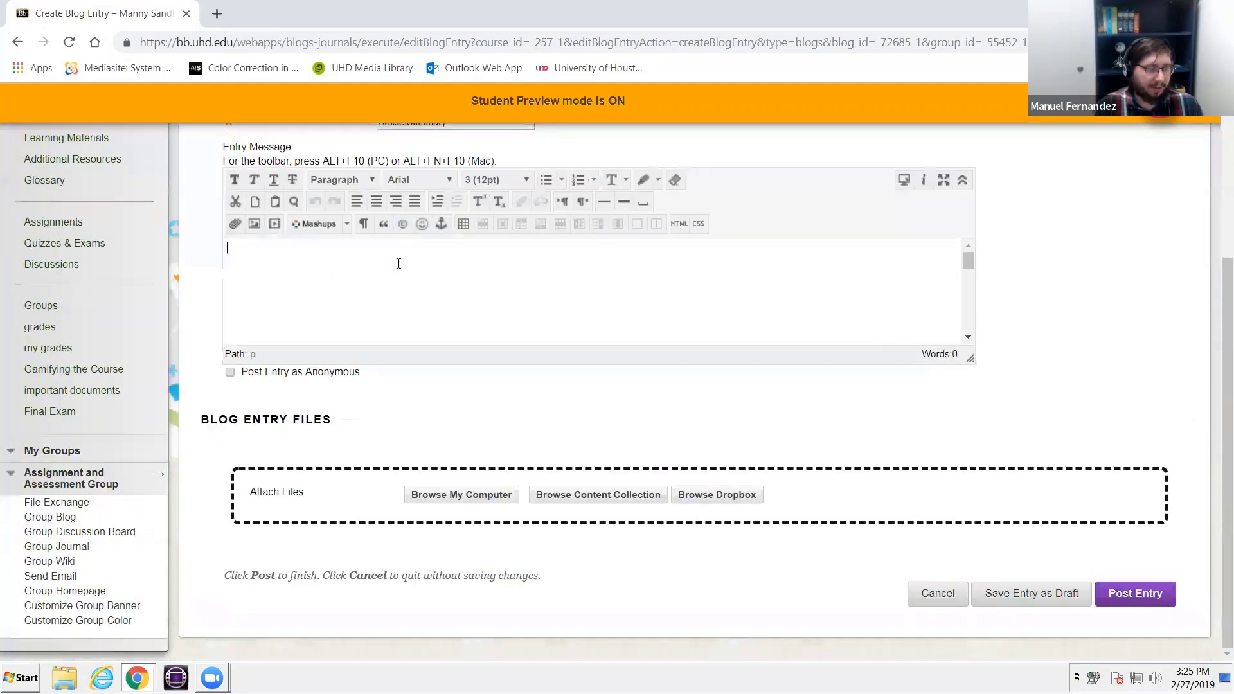
text(so)
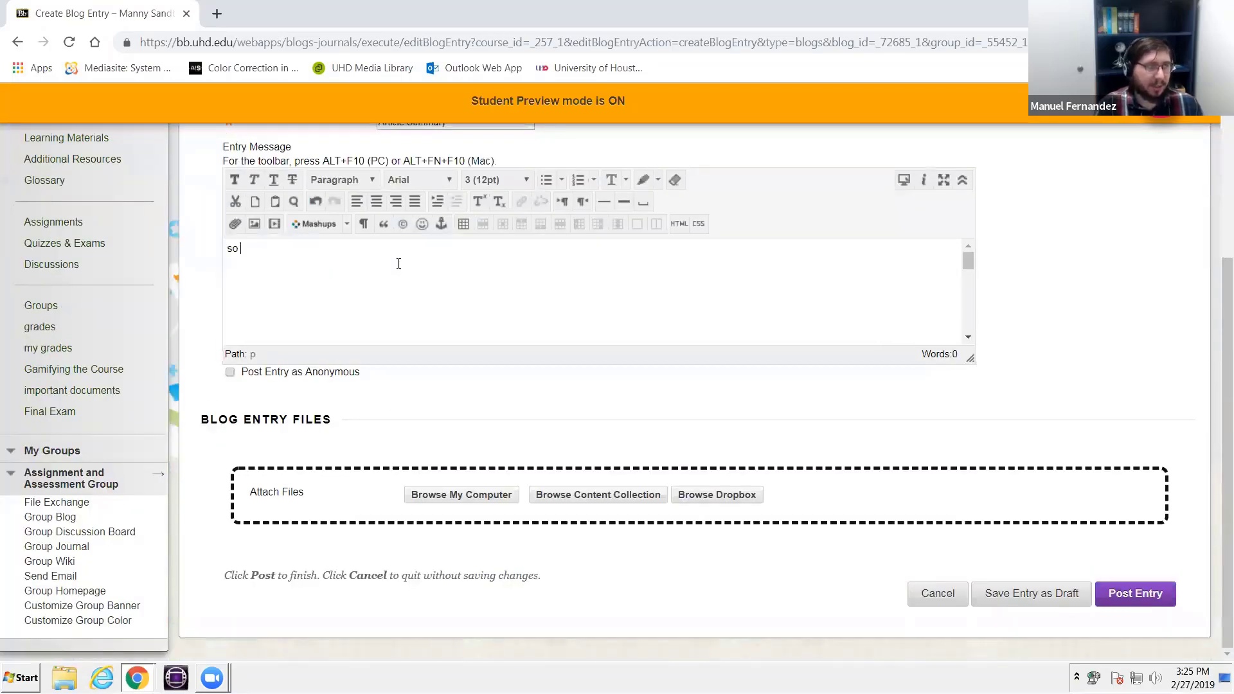
text( i really)
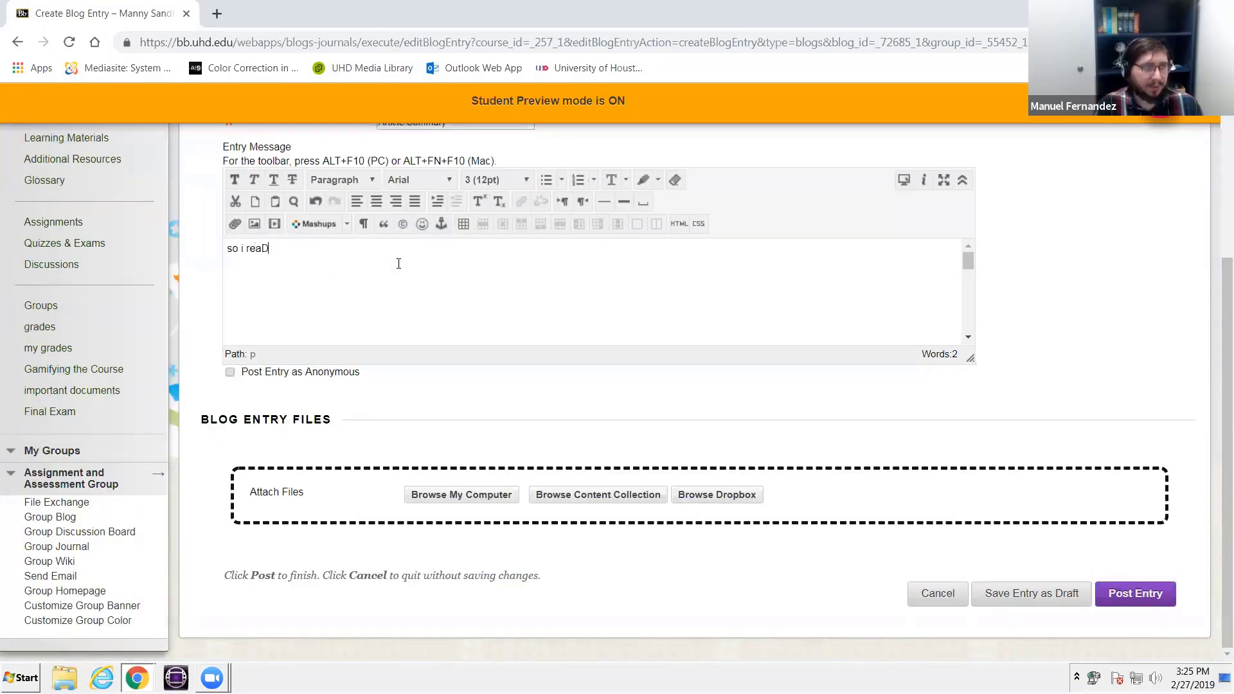
key(BackSpace)
key(BackSpace)
key(BackSpace)
text(d tihs)
key(BackSpace)
key(BackSpace)
key(BackSpace)
key(BackSpace)
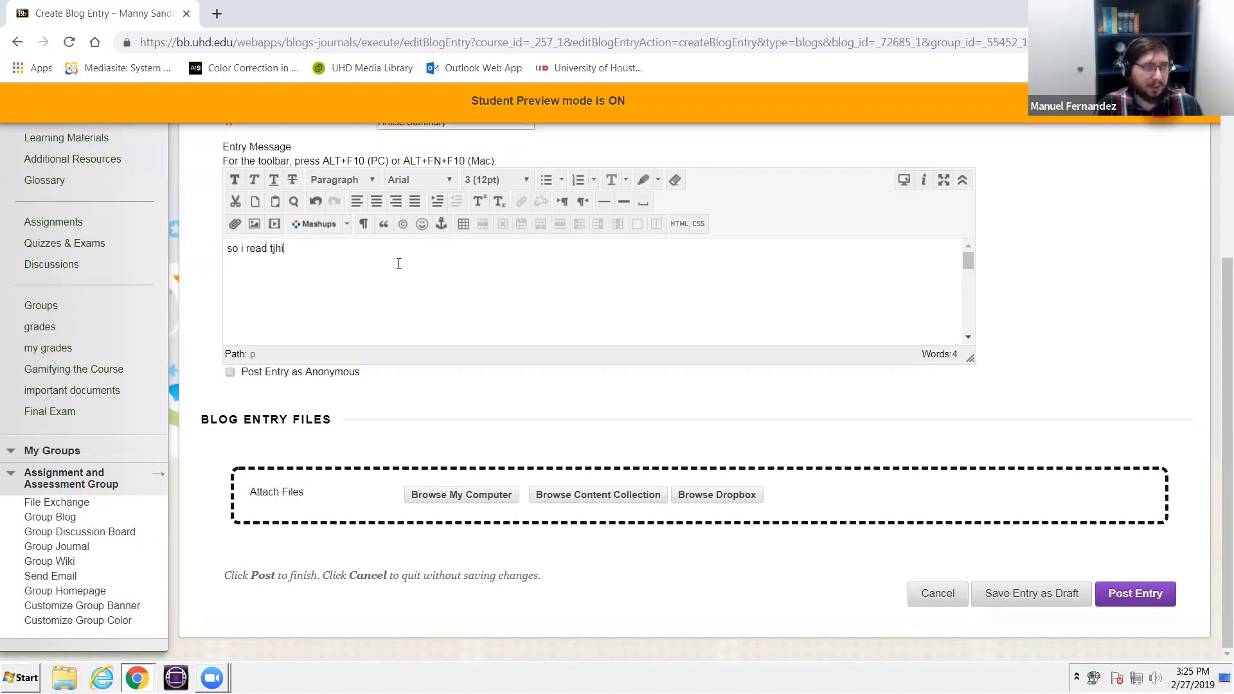
text(his article )
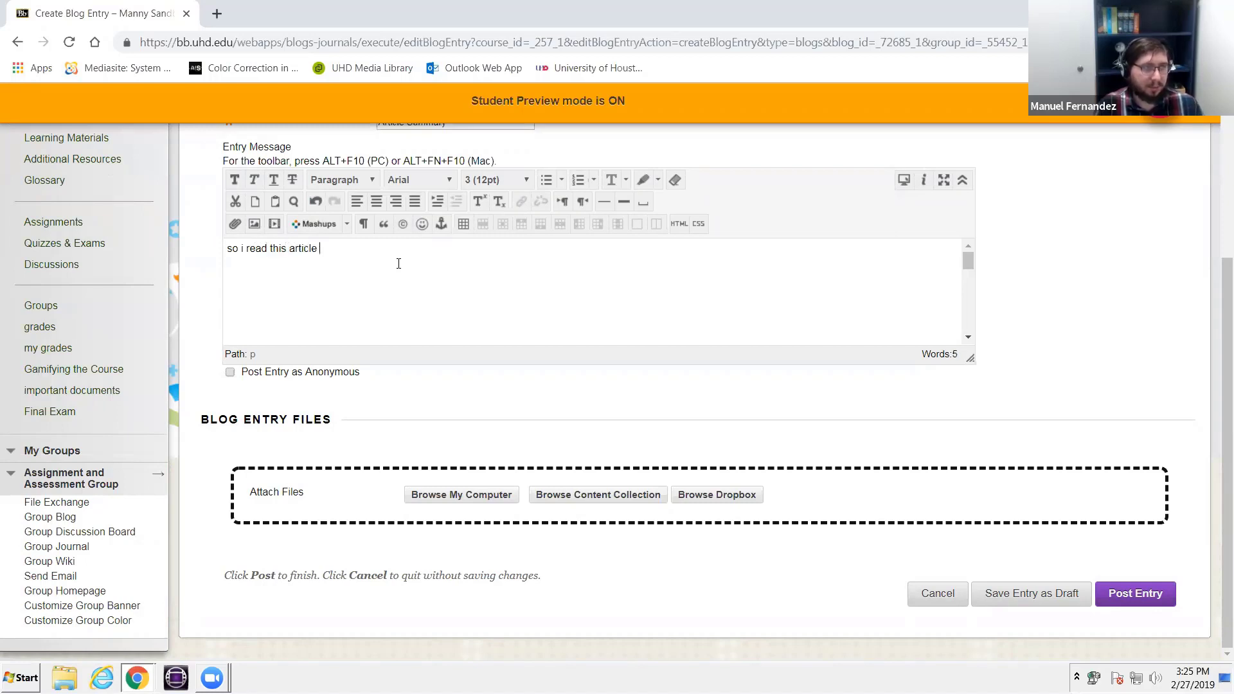
text(by so and so a)
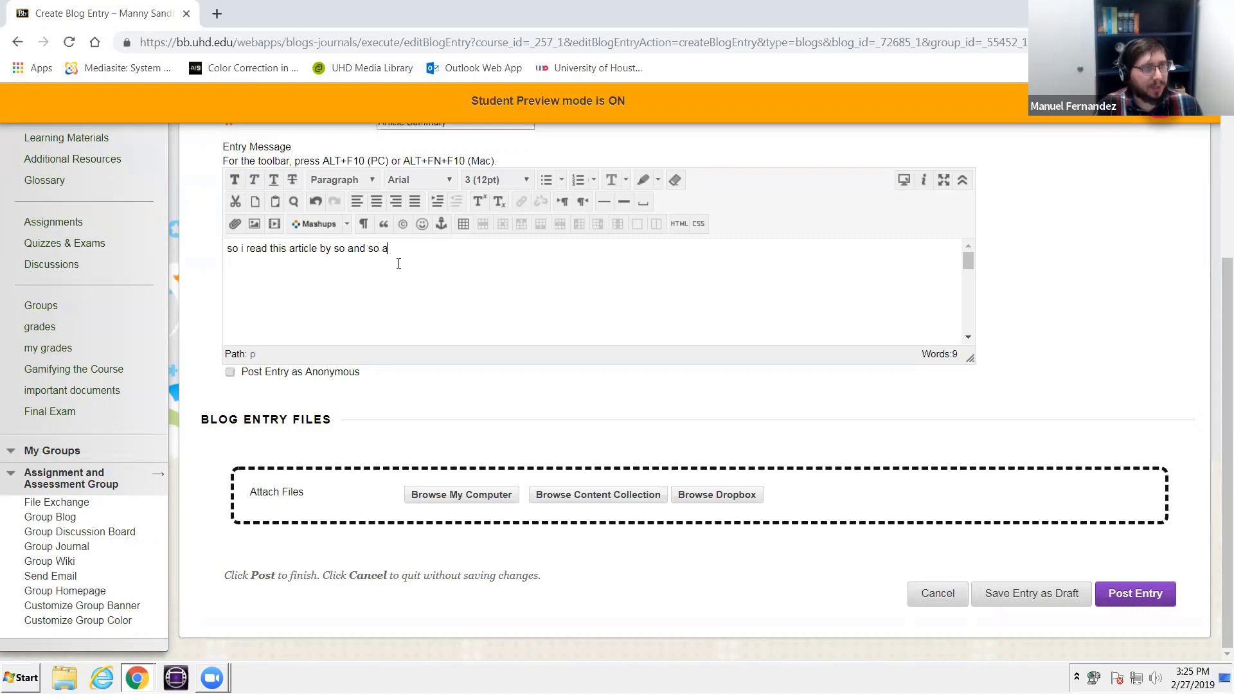
text(nd t)
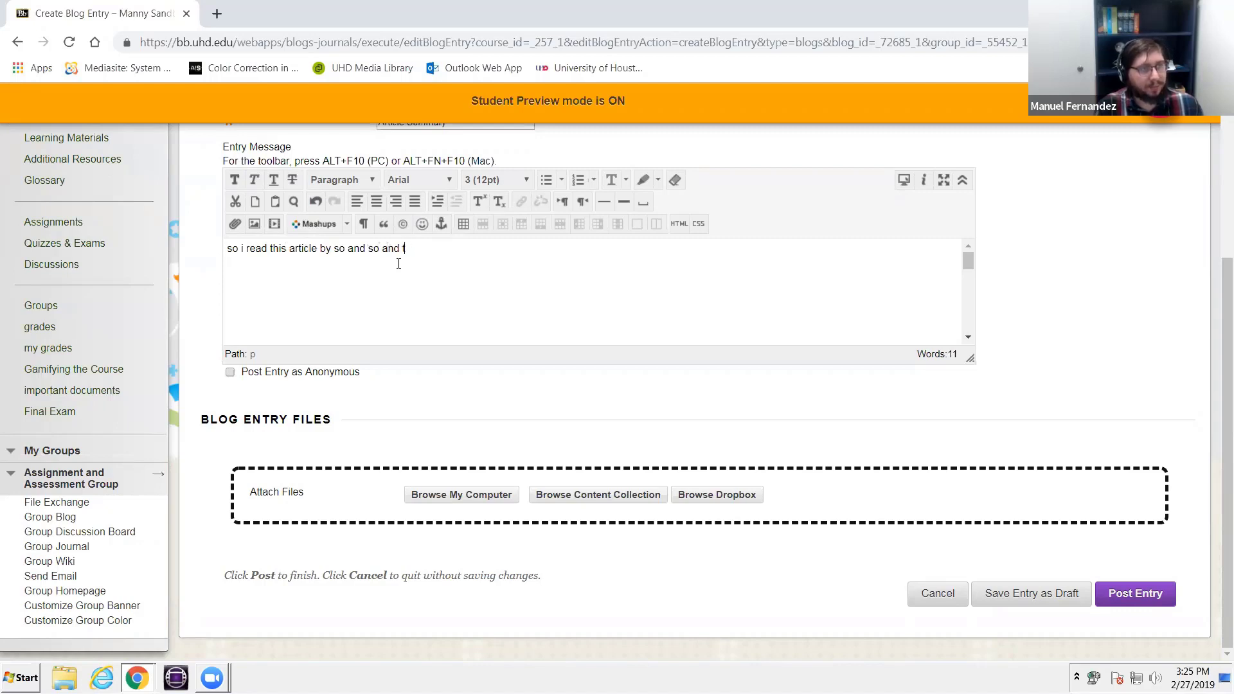
text(his are my thoughts)
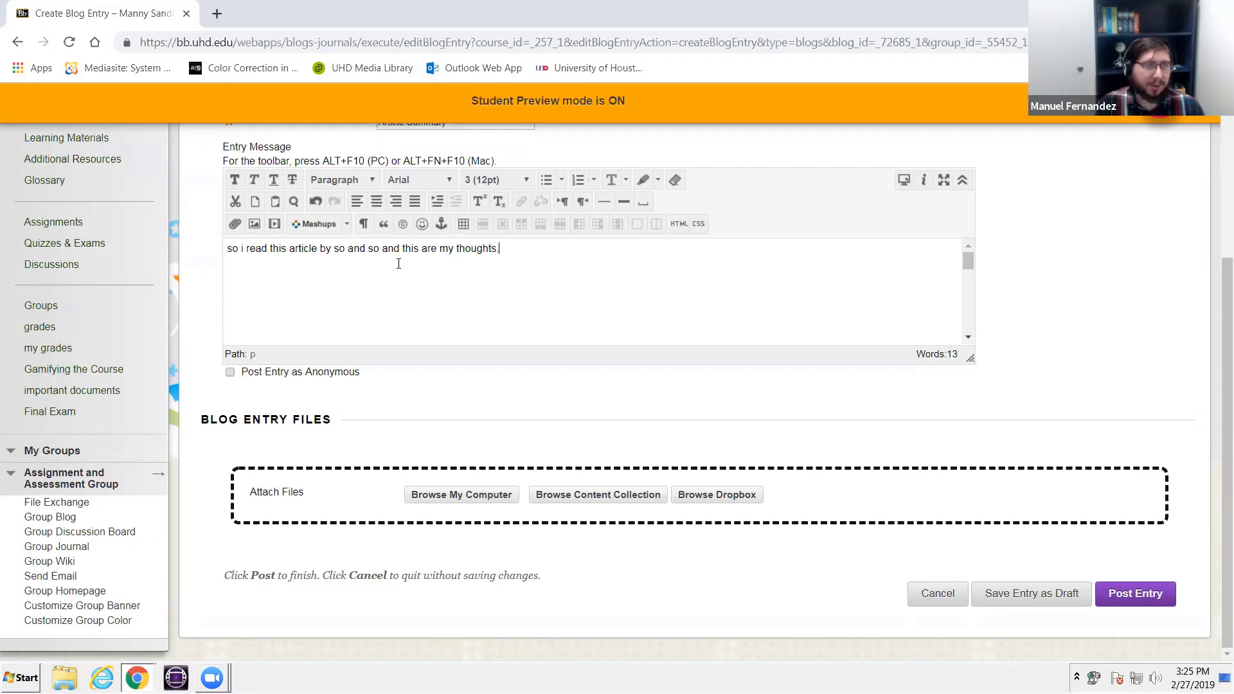
- Check the option to attach a file from the computer, and post the blog entry without an attachment
scroll(418, 266, up, 1)
scroll(432, 285, down, 1)
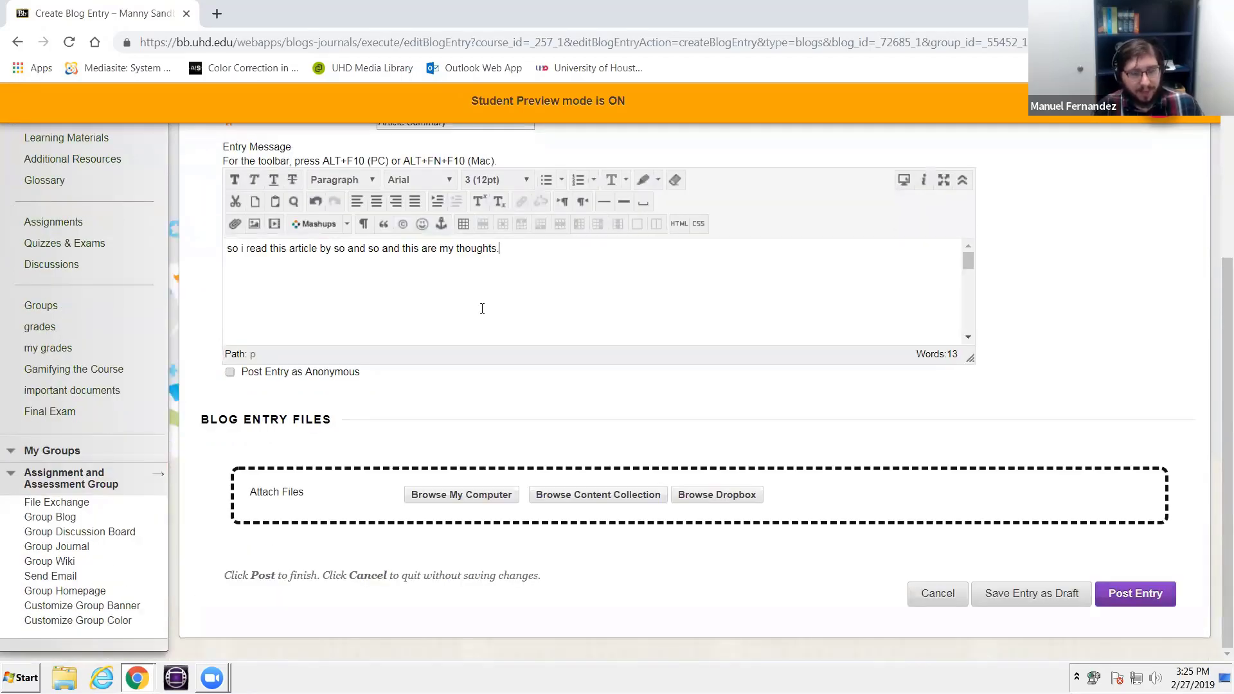
scroll(351, 314, up, 4)
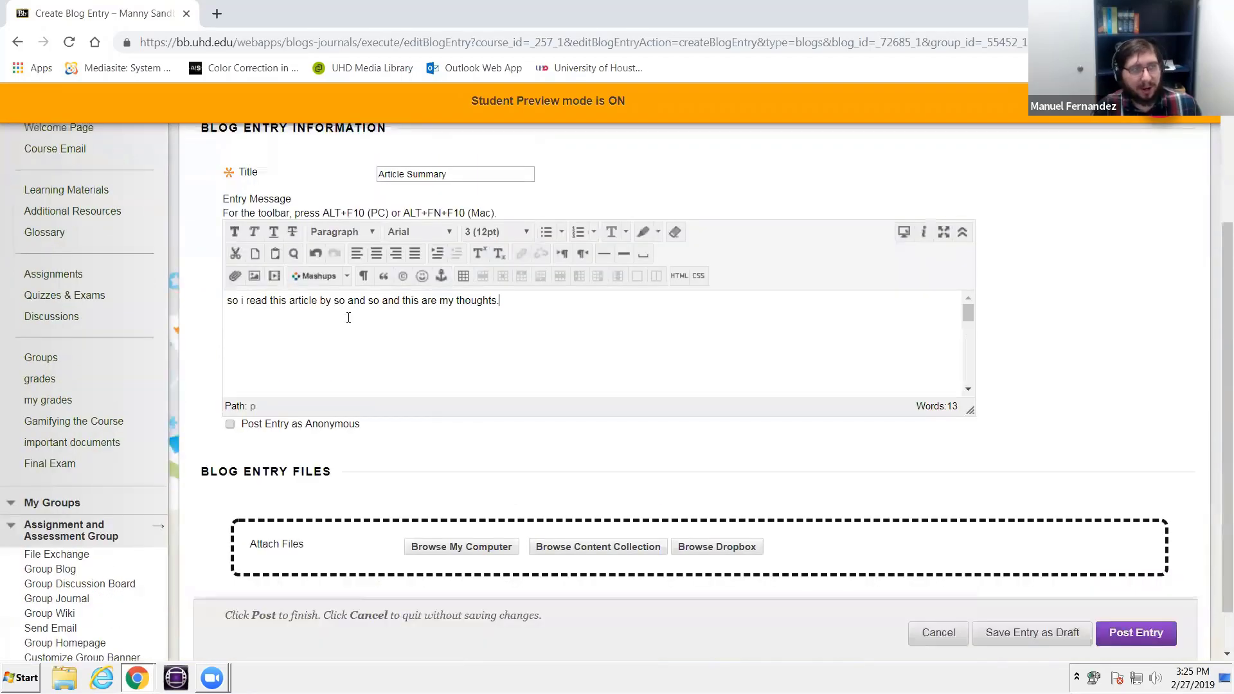
scroll(488, 385, down, 4)
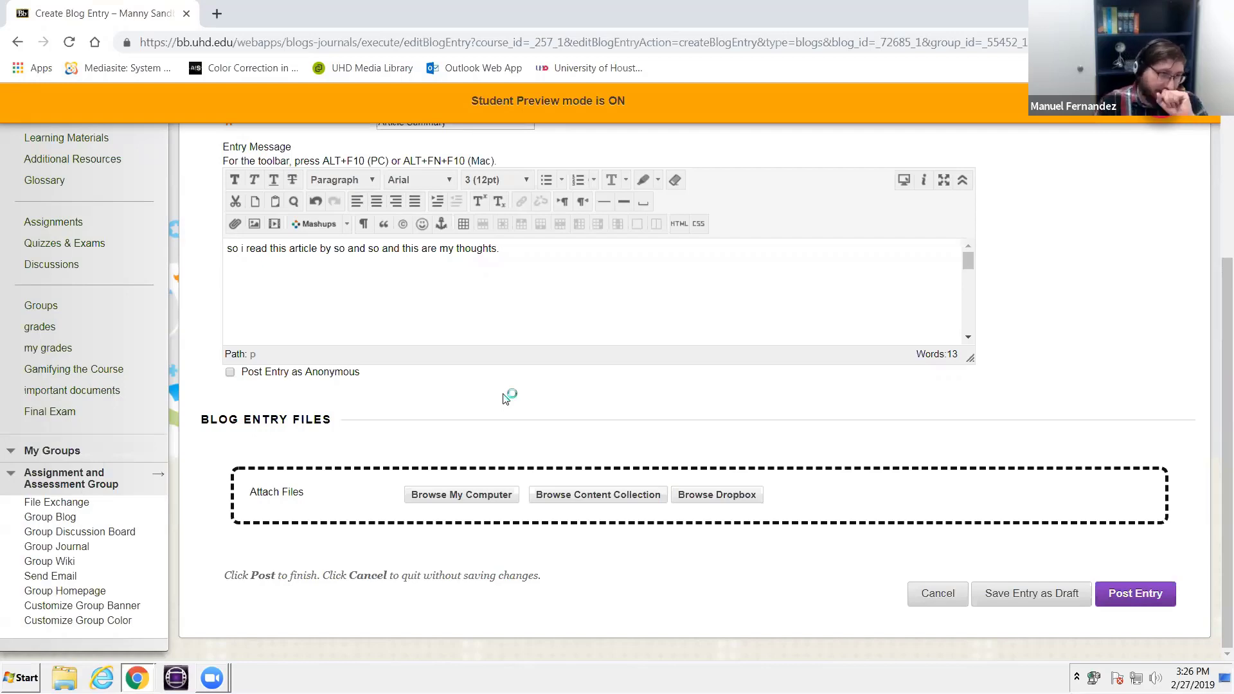
click(465, 499)
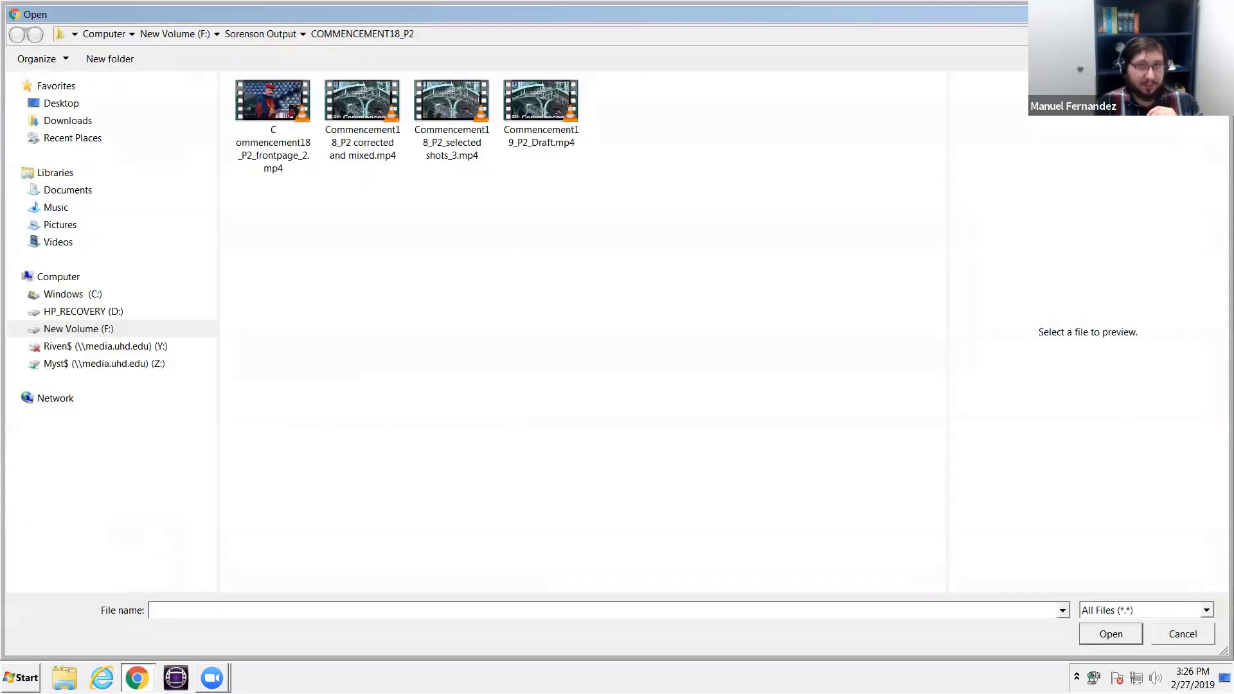
key(Escape)
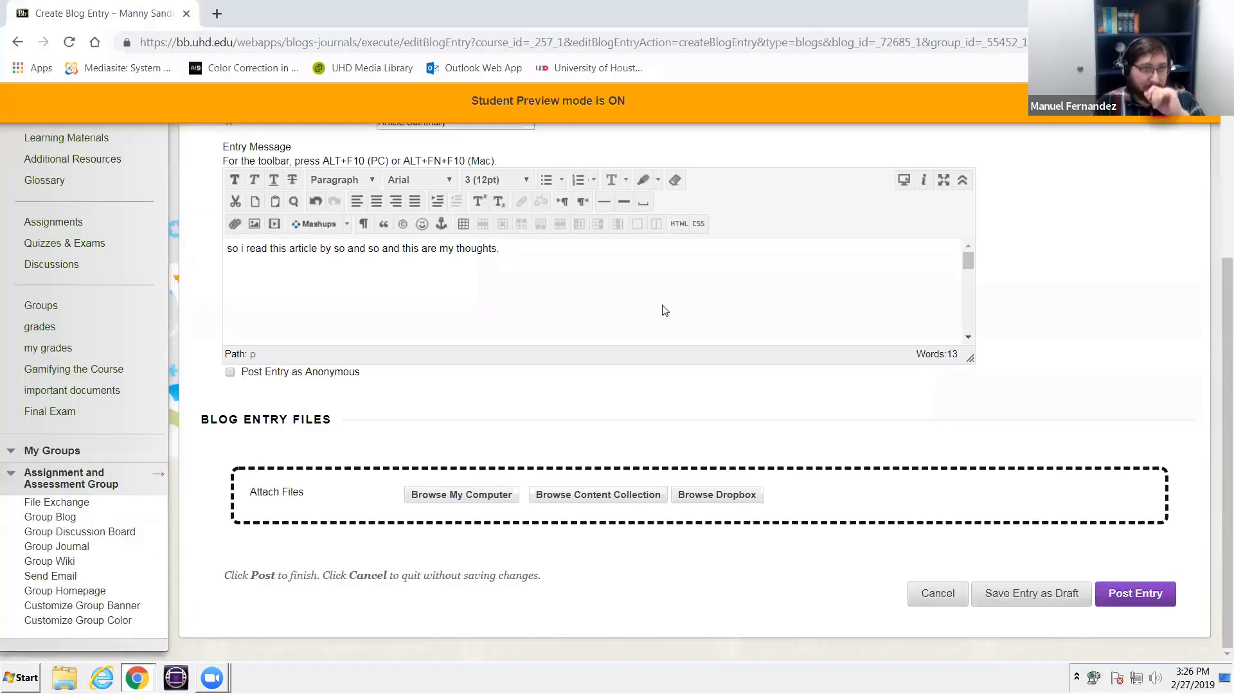
click(1119, 590)
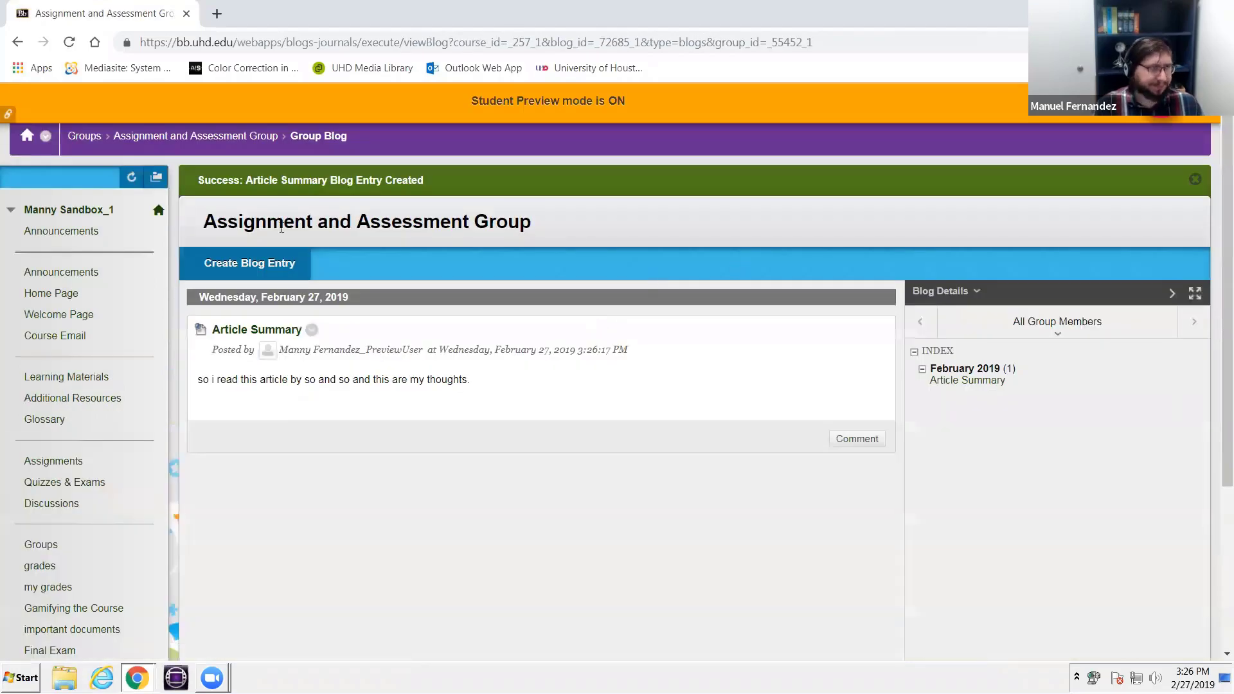
- Return to the Assignment and Assessment Group homepage and open its Group Wiki
click(228, 142)
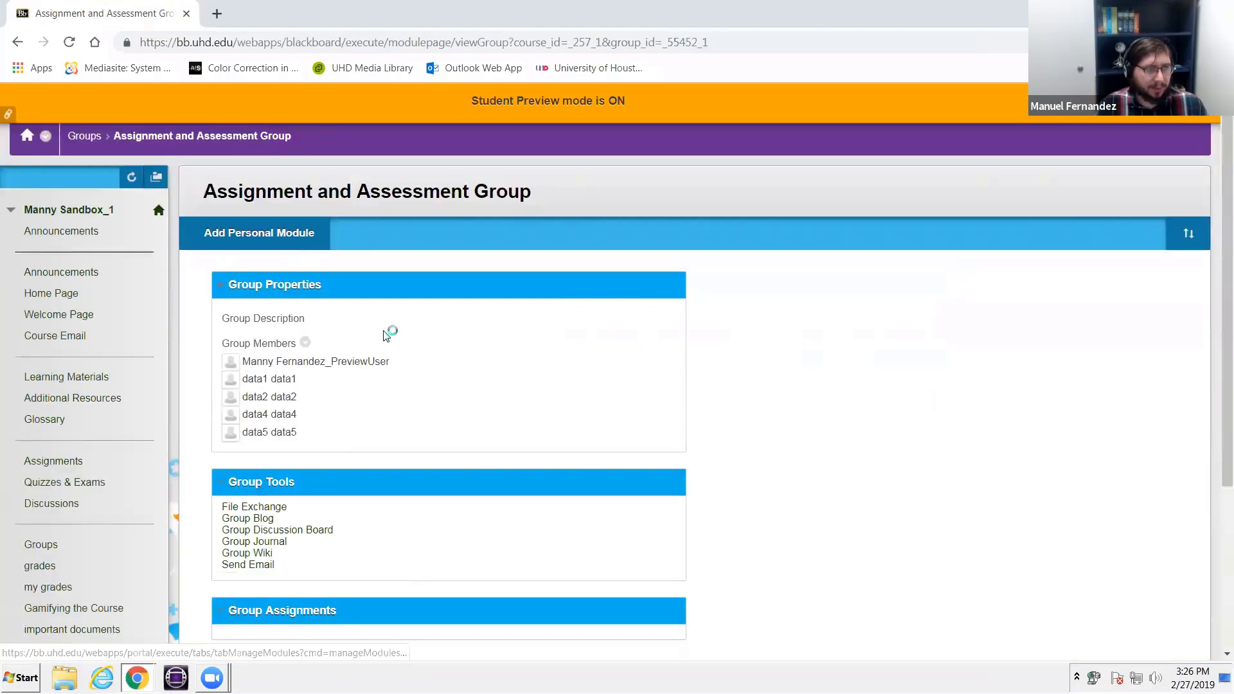
scroll(238, 321, down, 3)
click(252, 313)
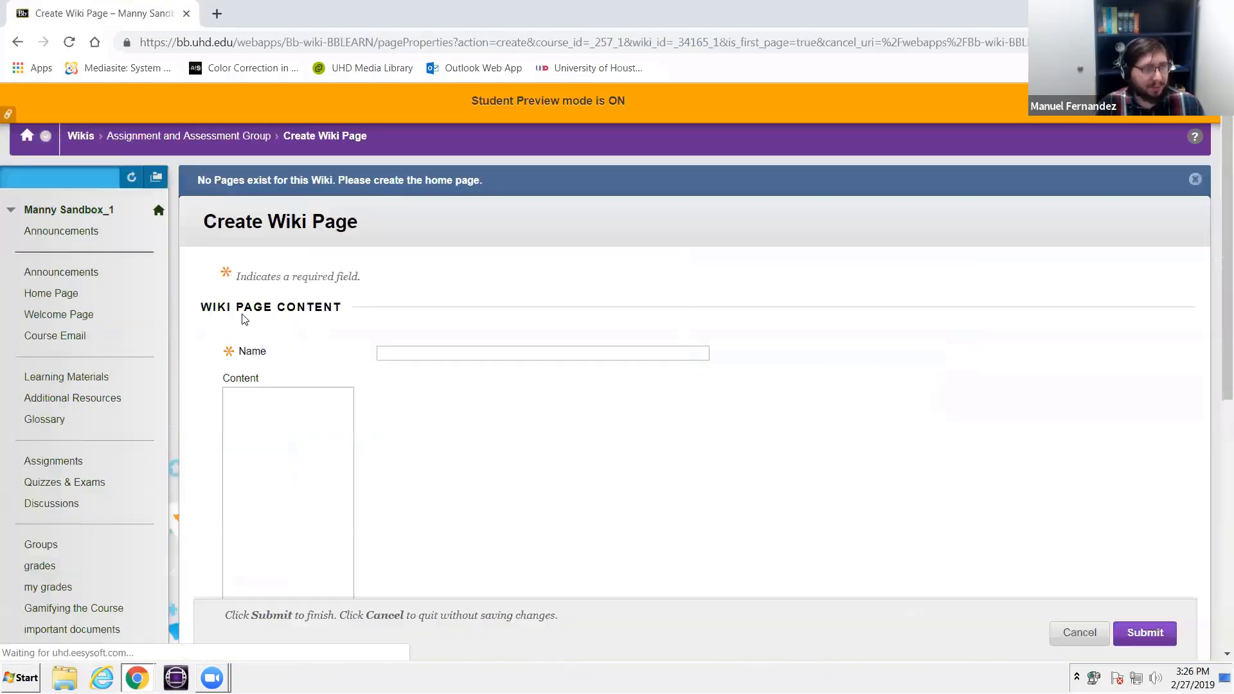
- Name the wiki's home page "Project Introduction" and submit it with empty content
click(402, 352)
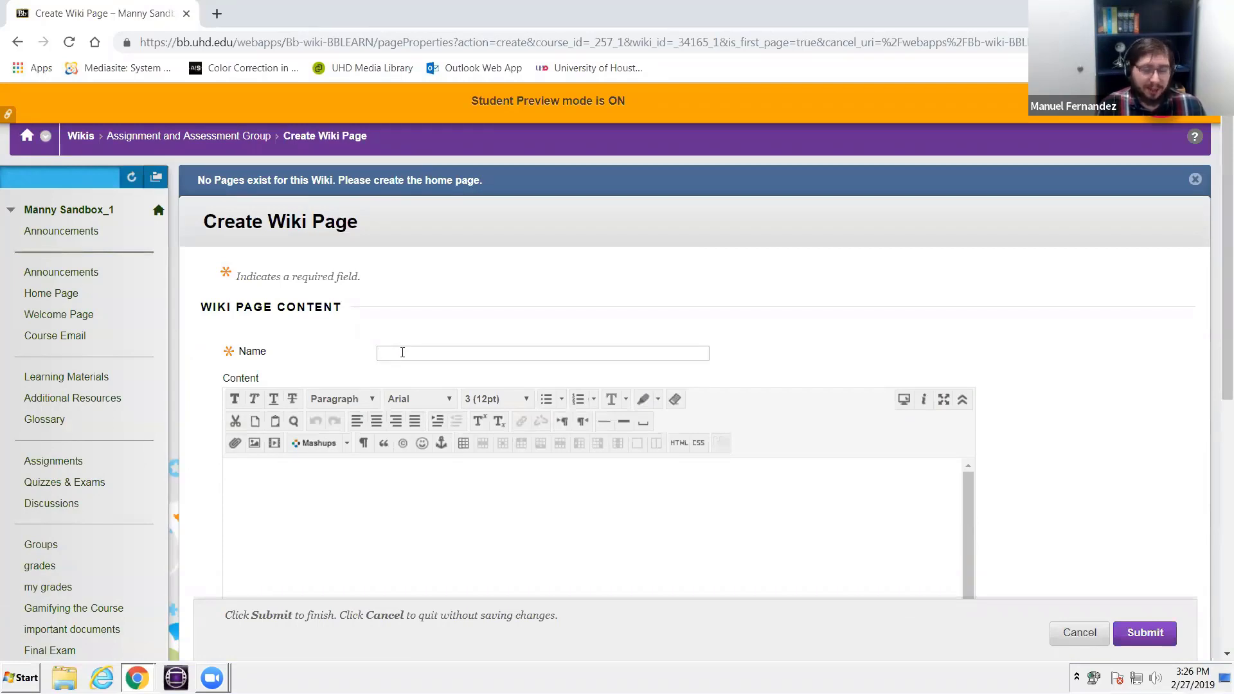
text(Introduction)
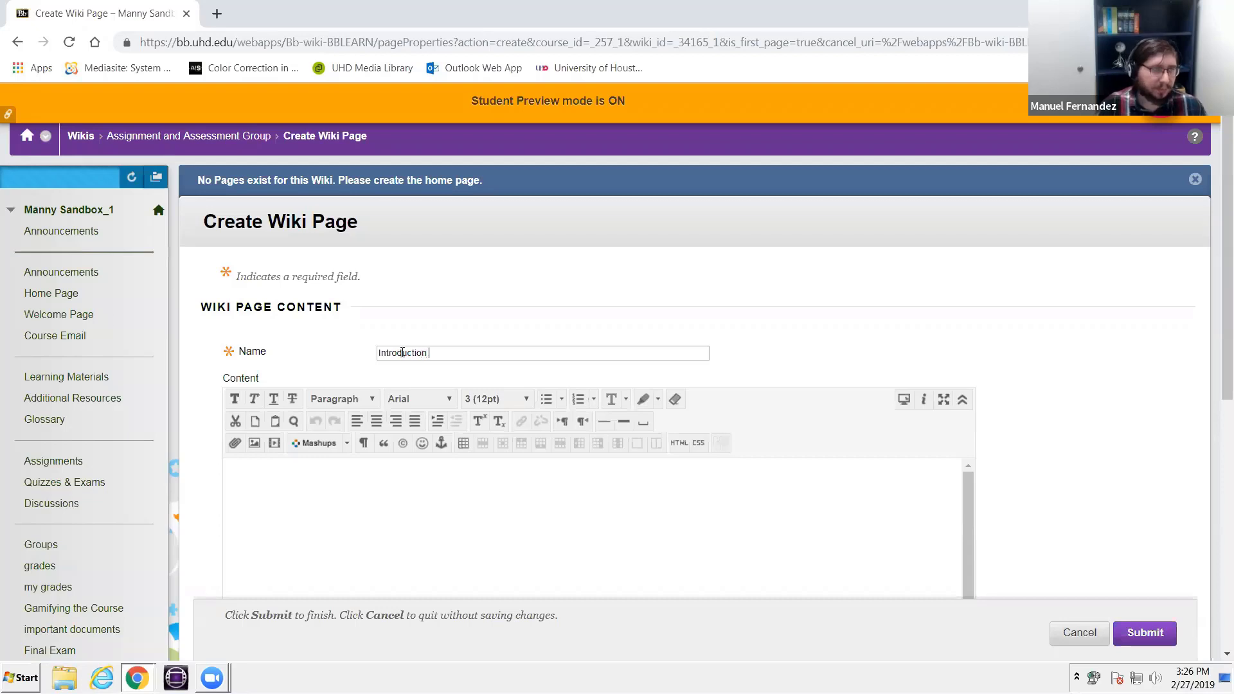
text(Project)
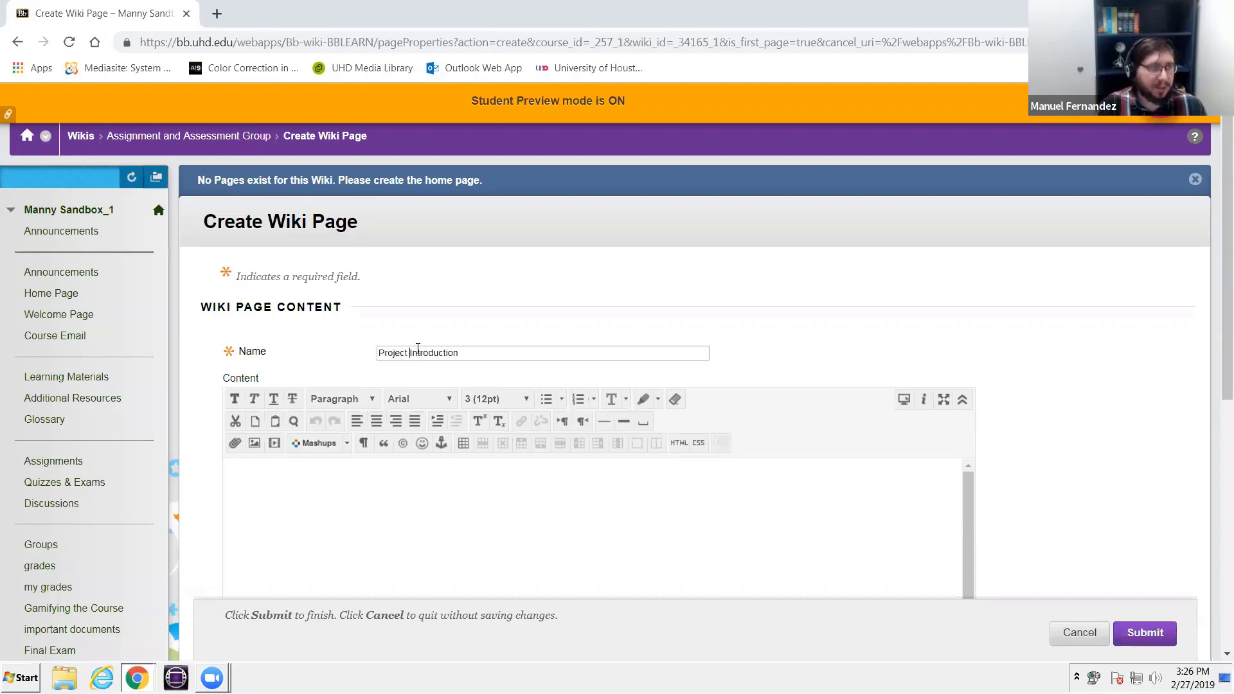
scroll(504, 298, down, 6)
click(504, 297)
scroll(670, 303, up, 4)
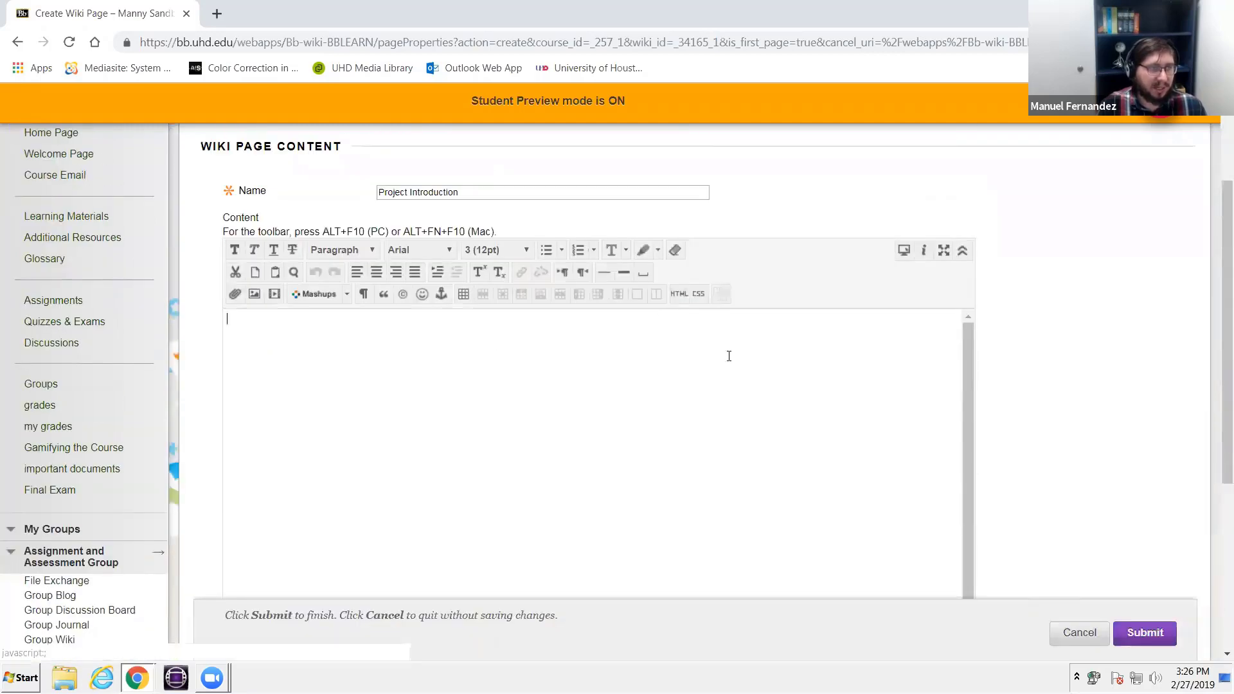
scroll(729, 356, down, 2)
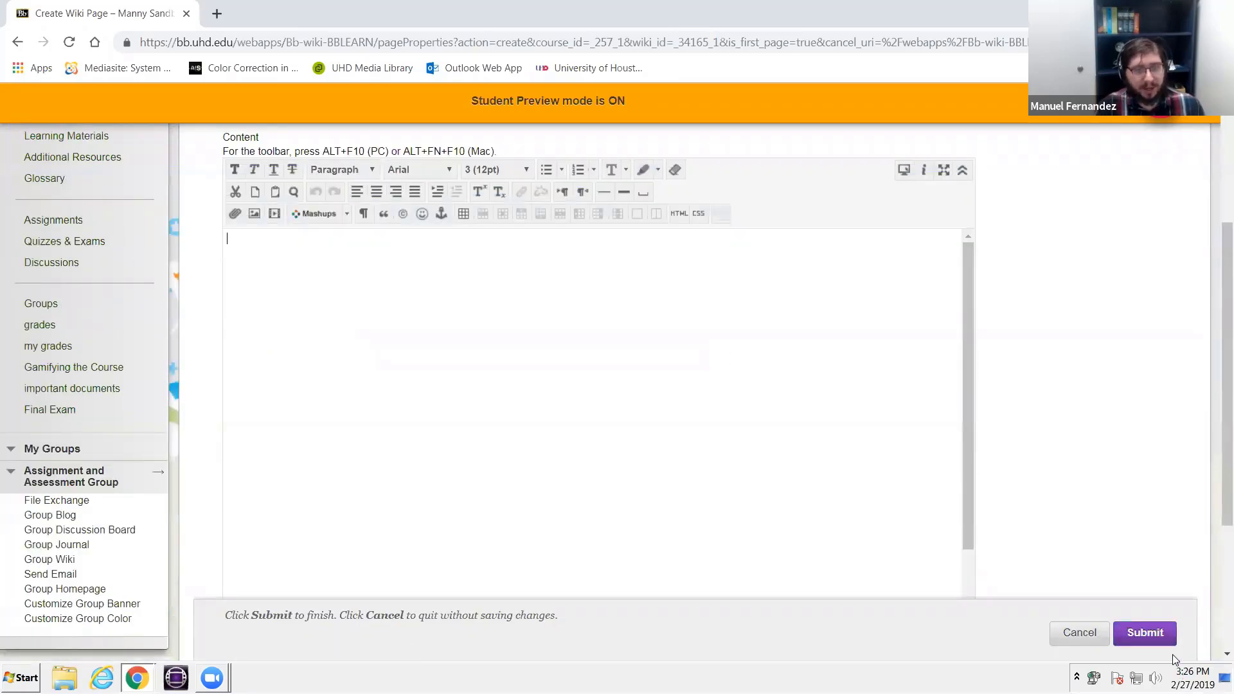
click(1145, 633)
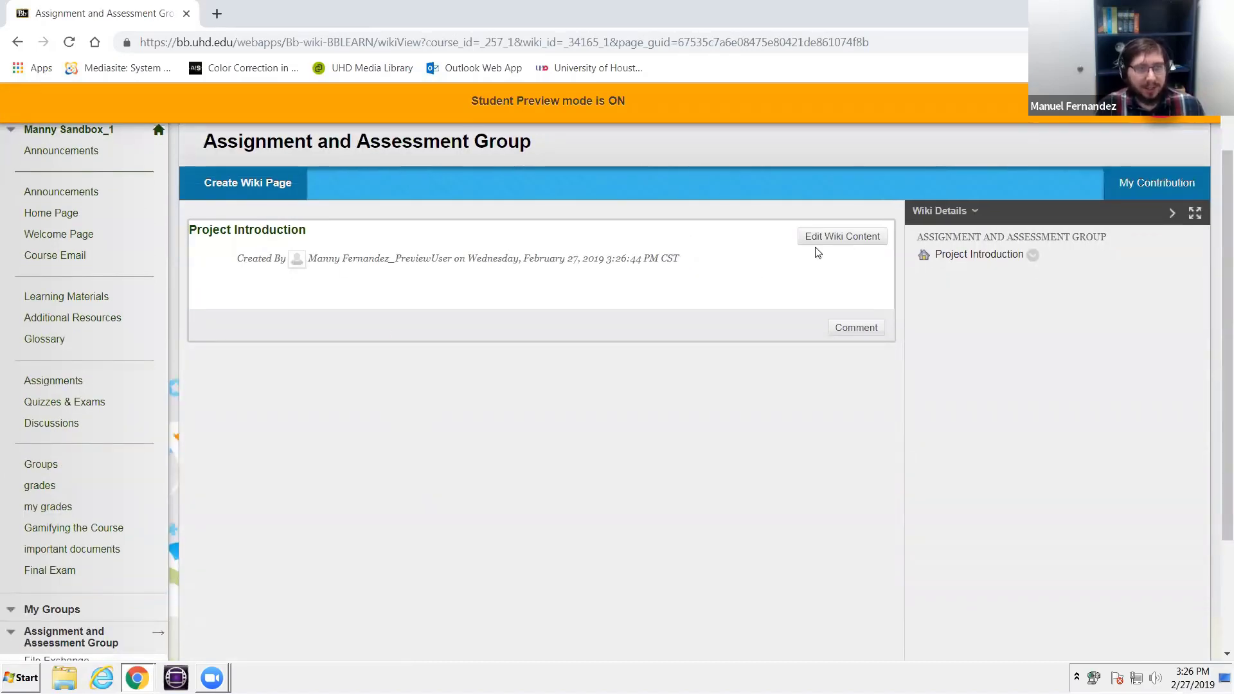
- Open the Project Introduction wiki page for editing and enter "Members are:" as its content
click(851, 245)
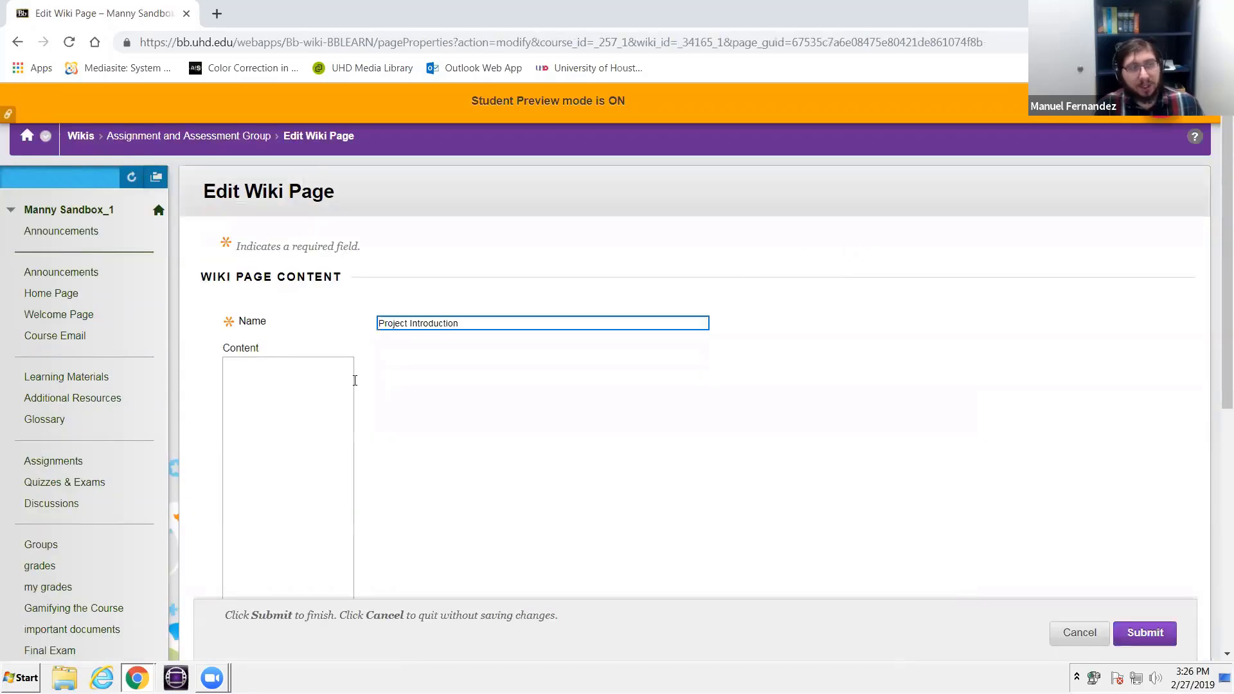
scroll(352, 377, down, 3)
scroll(350, 414, down, 3)
click(352, 396)
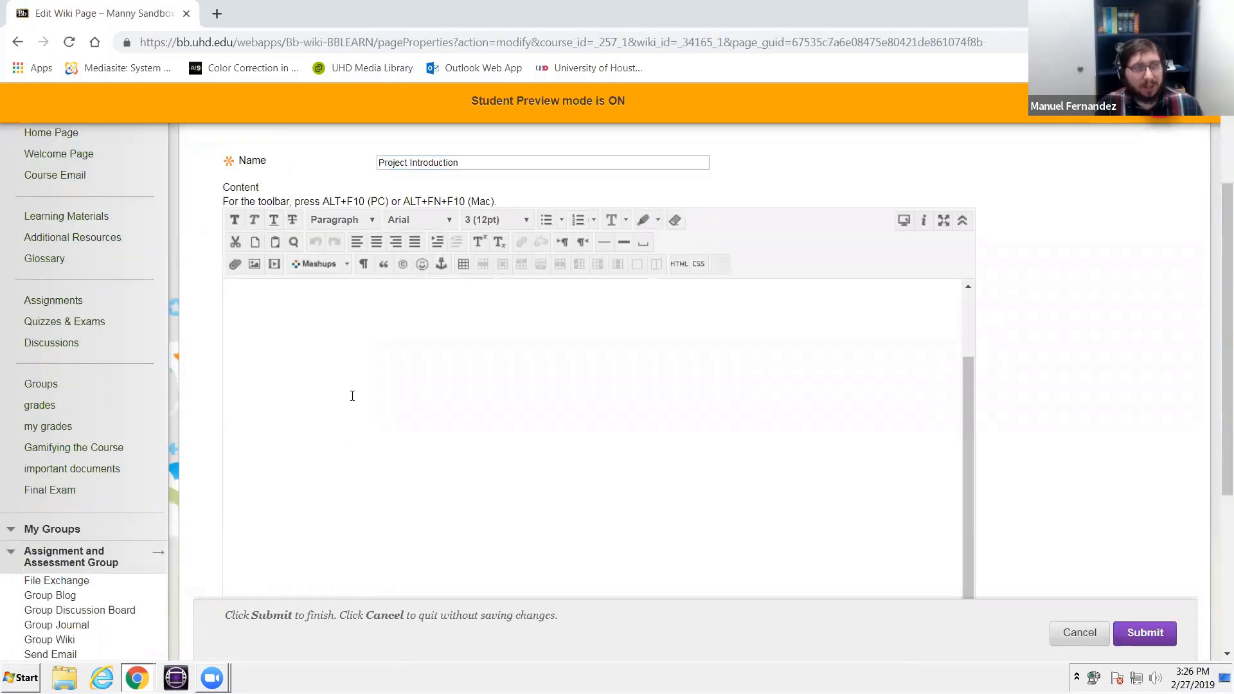
scroll(577, 336, up, 1)
scroll(577, 336, up, 4)
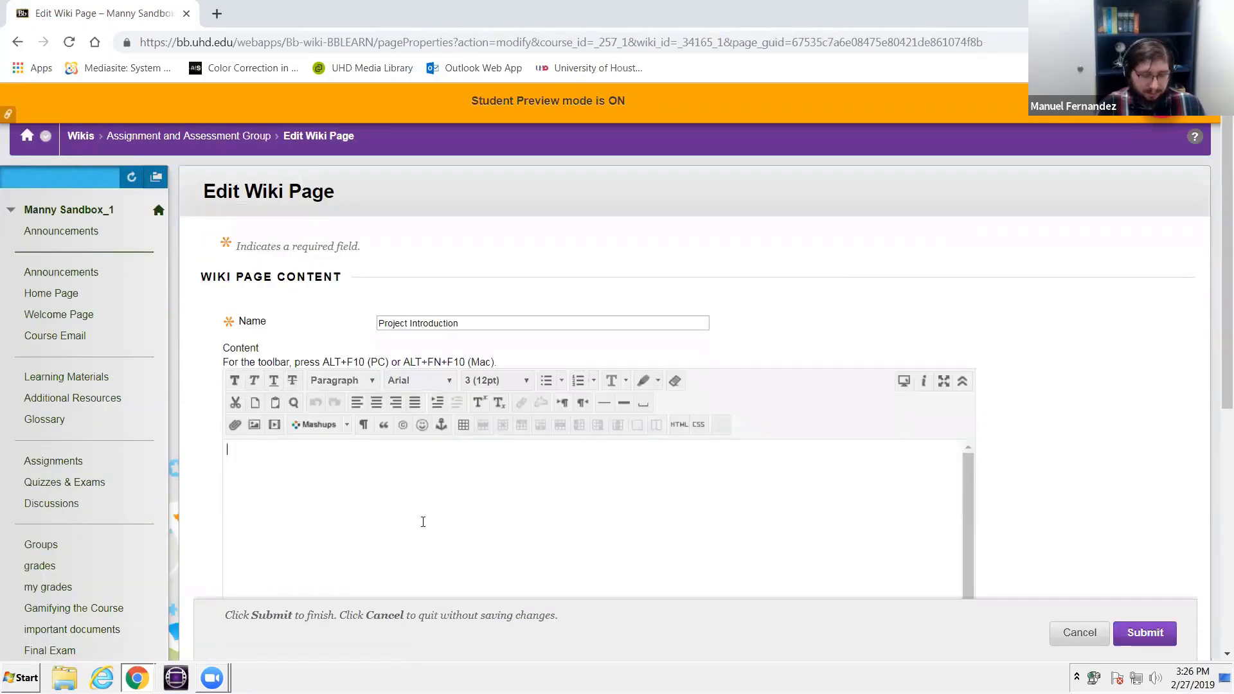
text(Members)
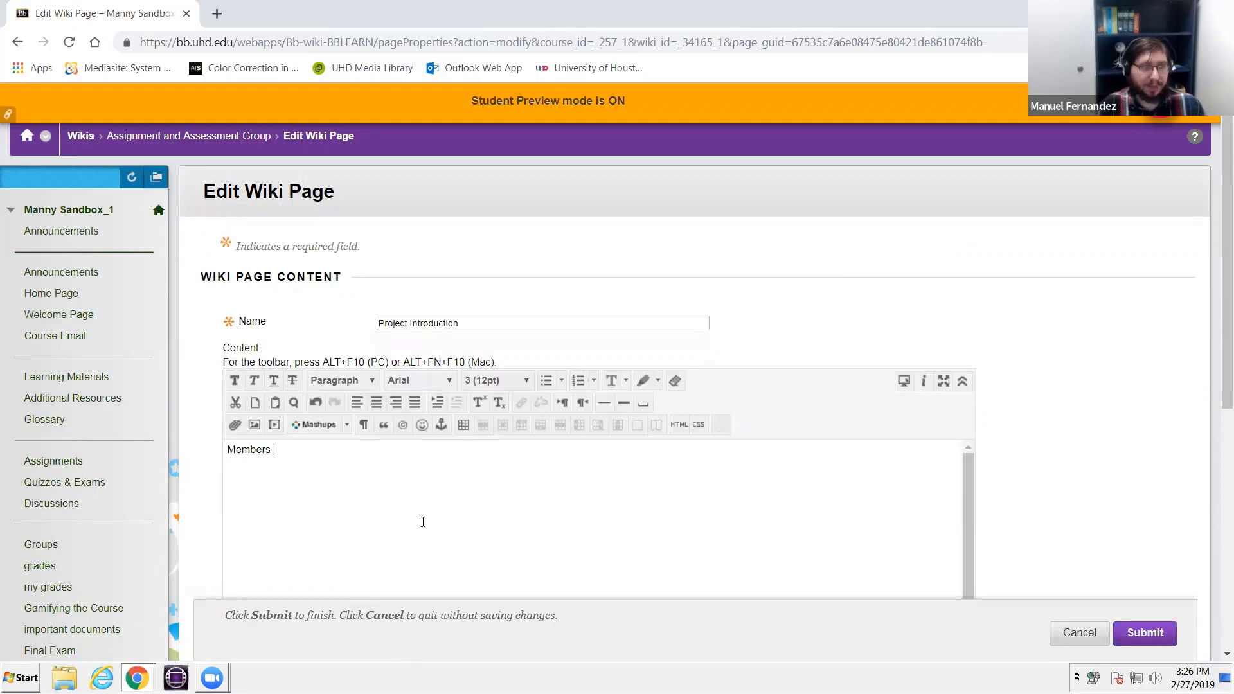
text( are S)
key(BackSpace)
key(BackSpace)
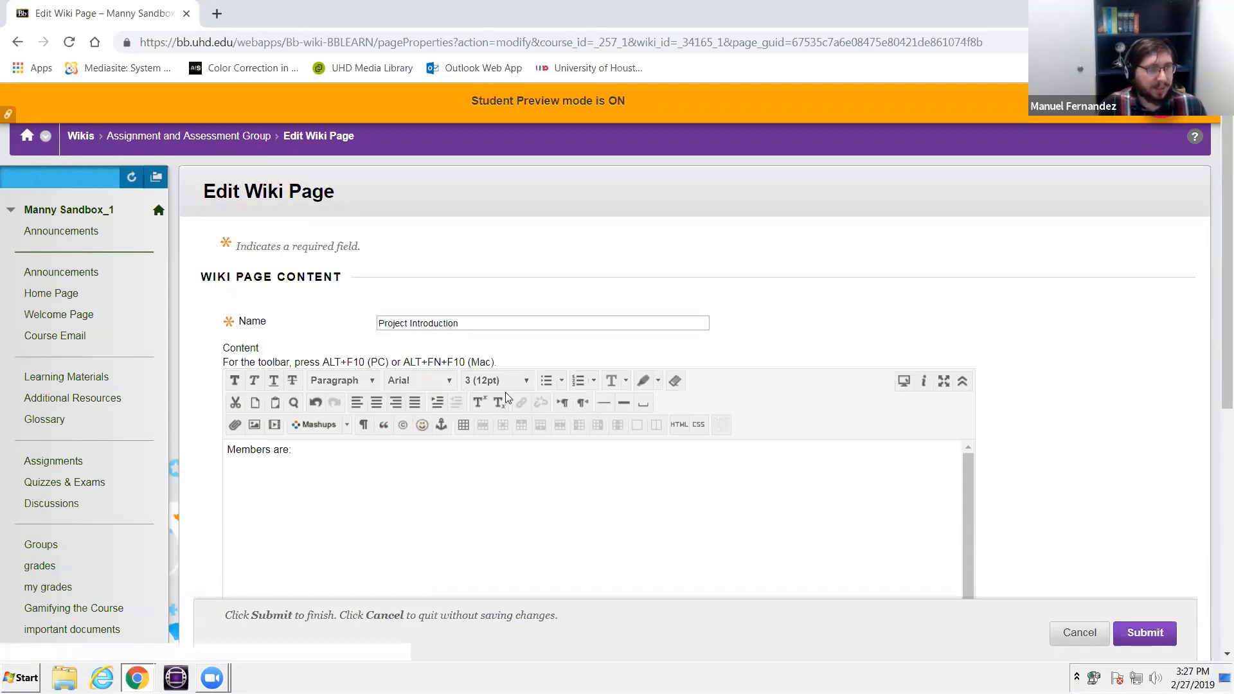
- Start a bulleted list under "Members are:" with the entries Studentattemp5, studentattempt2 and studentattempt1
click(547, 382)
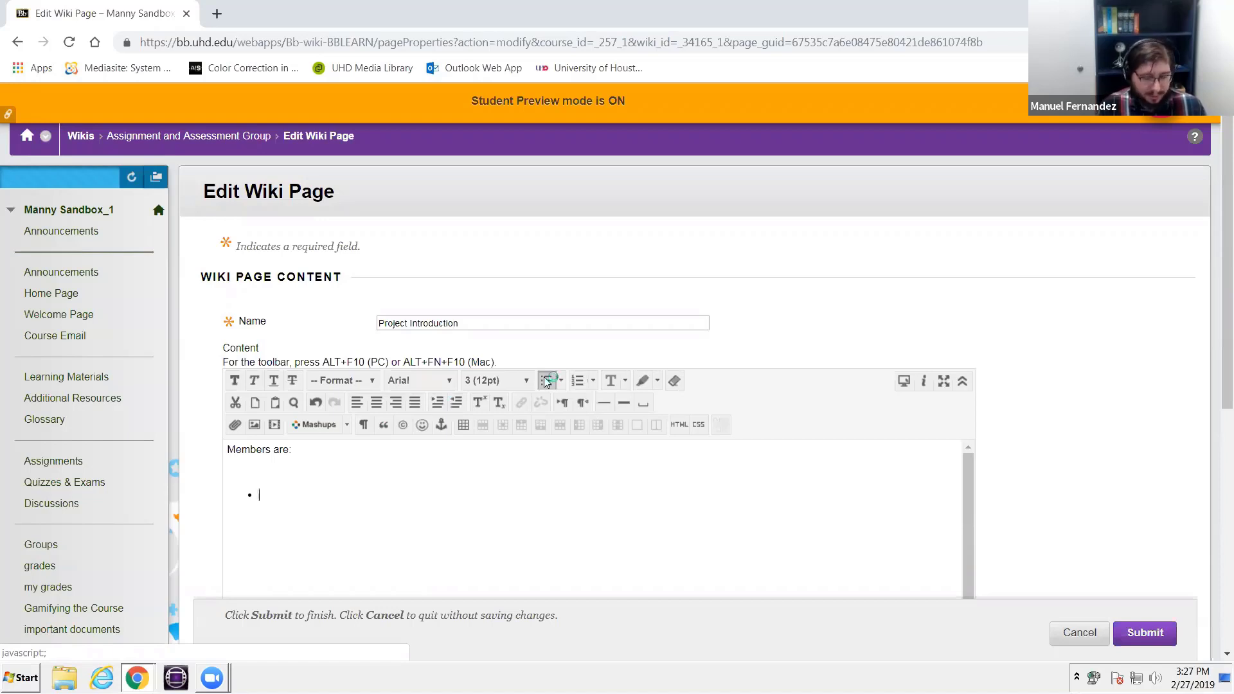
text(Student)
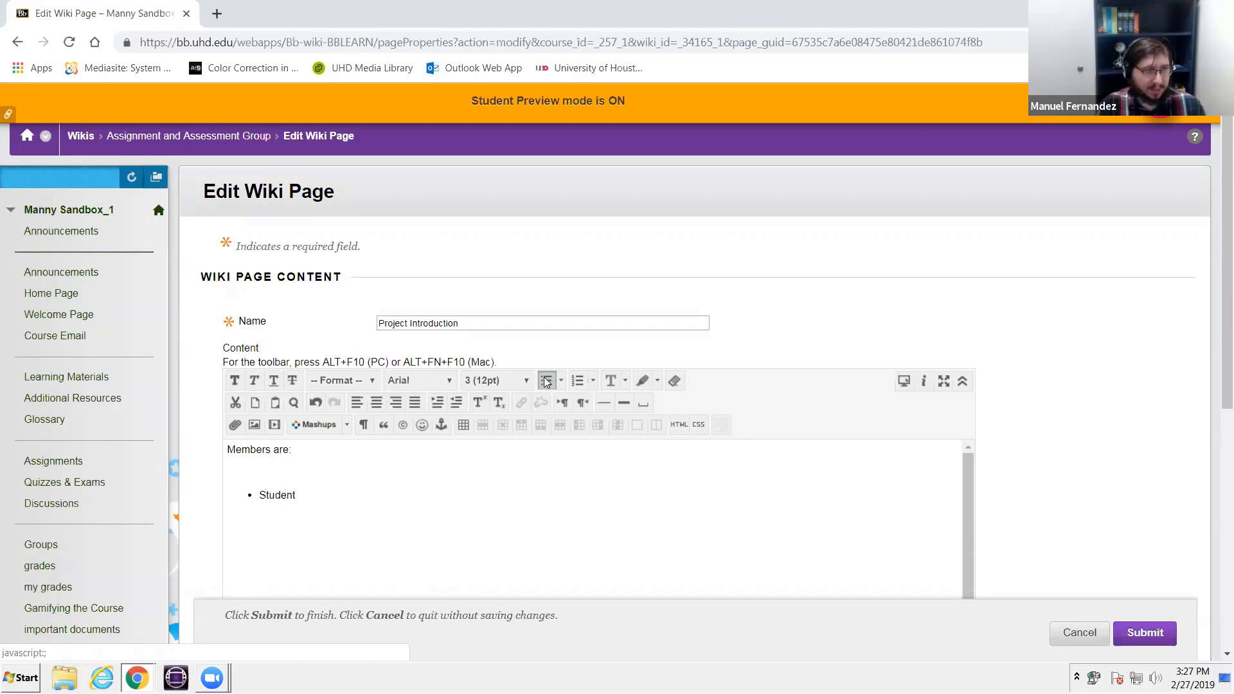
text(attemp5)
key(Return)
text(s)
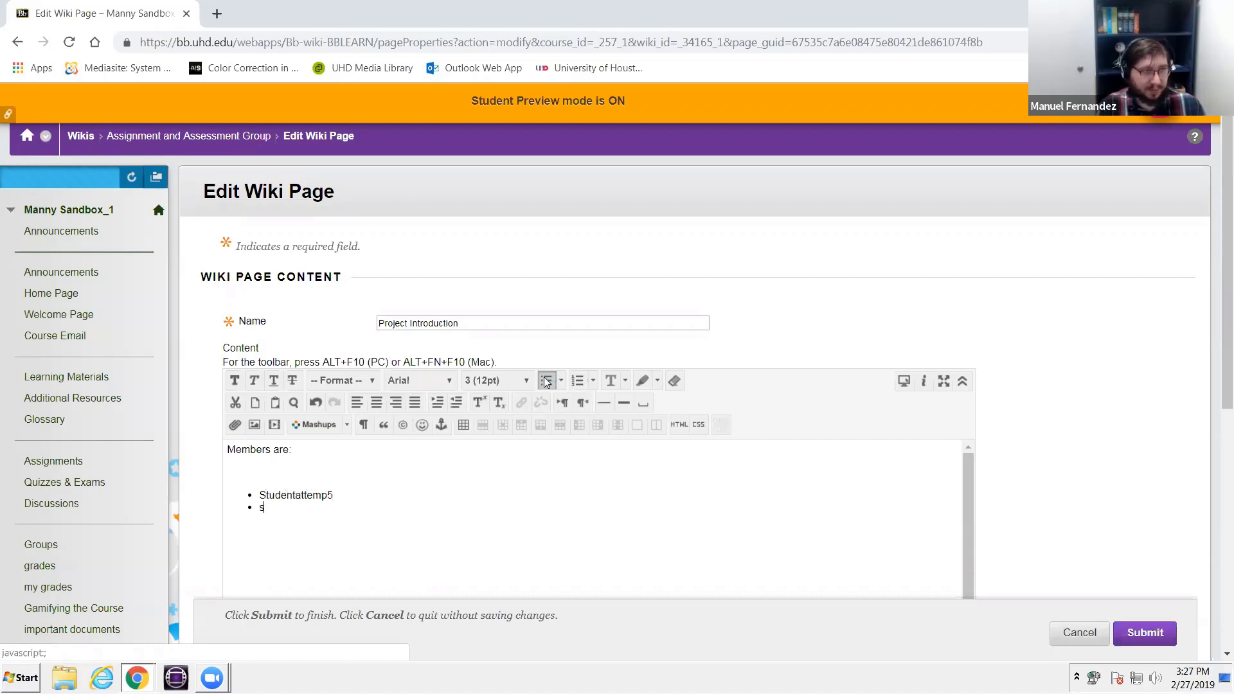
text(tudentatt)
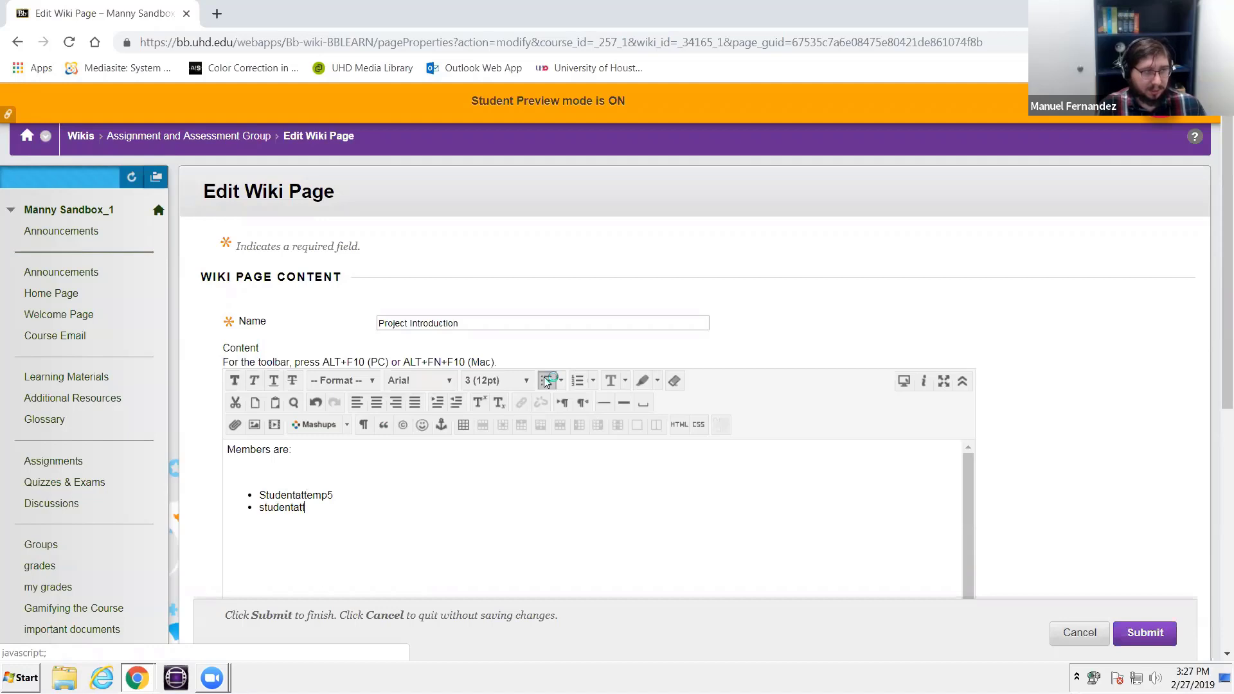
text(empt2)
key(Return)
text(studentatte)
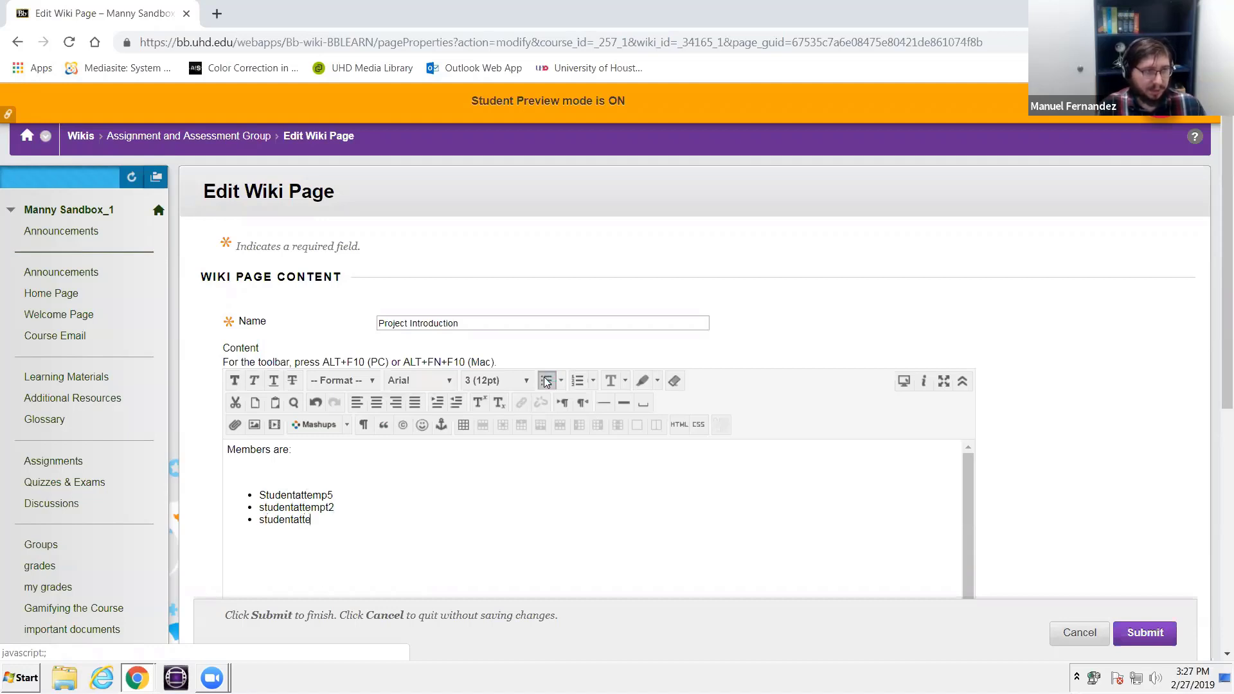
text(mpt1)
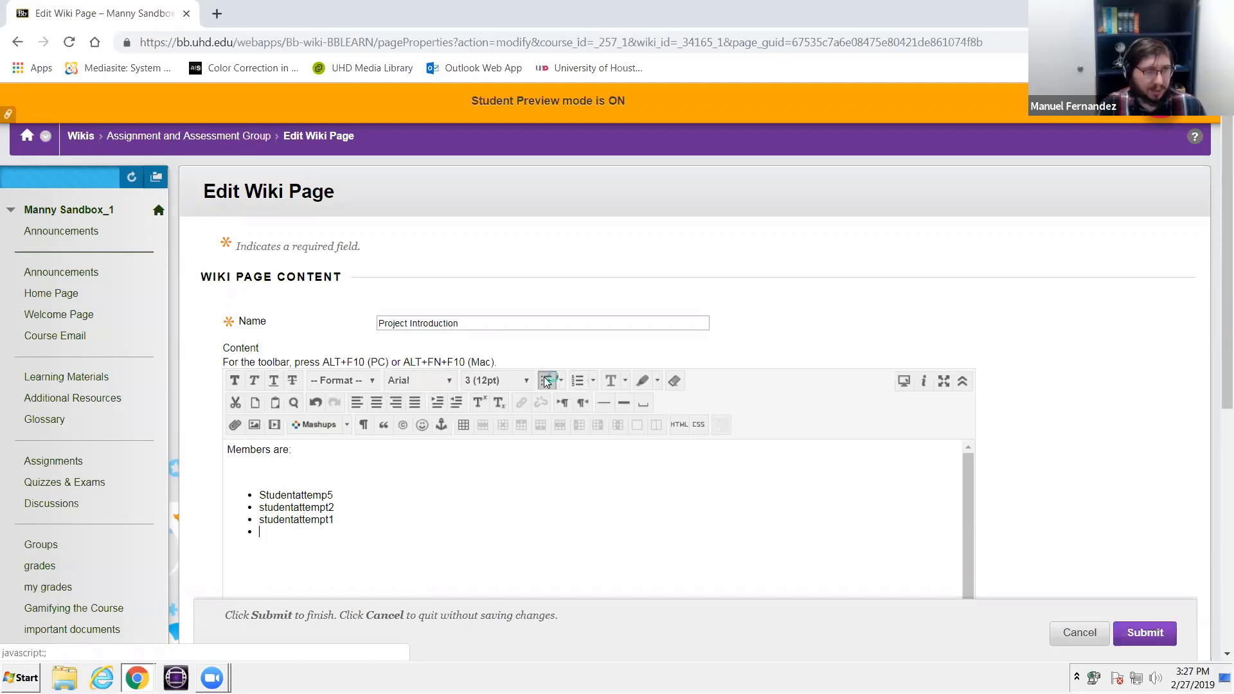
- Add the preview student's username as the fourth bullet in the member list and submit the wiki page
text(student_d)
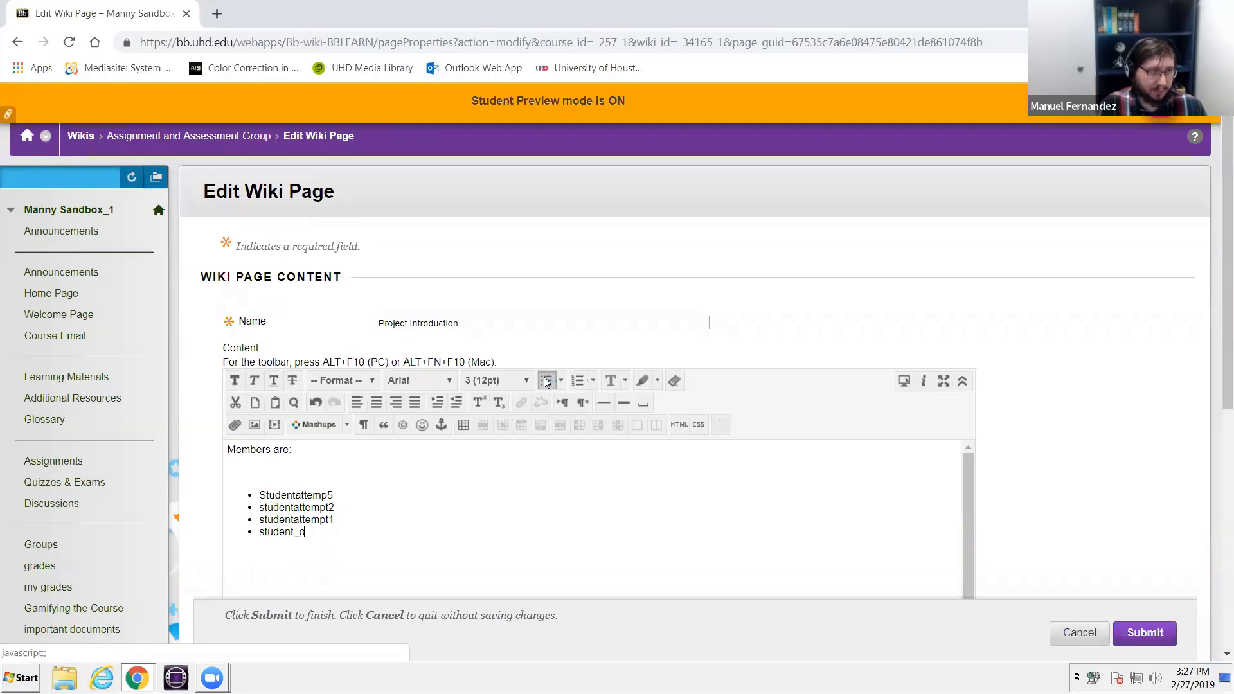
key(BackSpace)
text(previews)
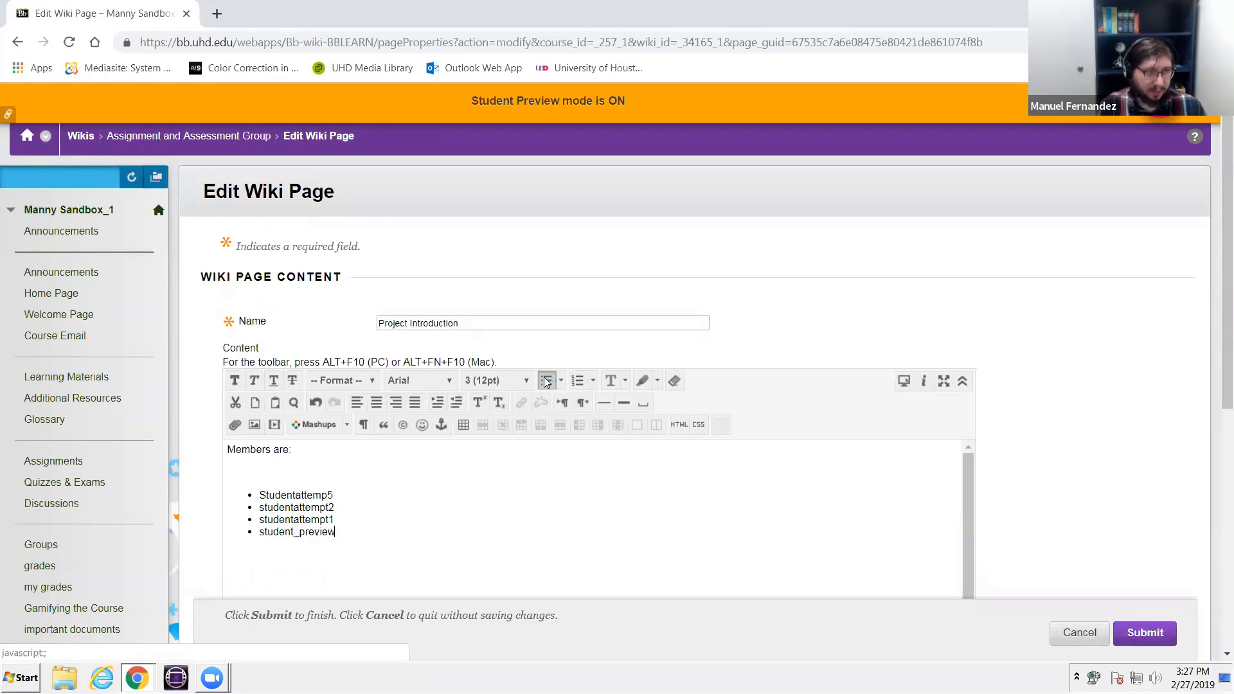
key(BackSpace)
text(usernamen)
key(BackSpace)
key(BackSpace)
text(nue)
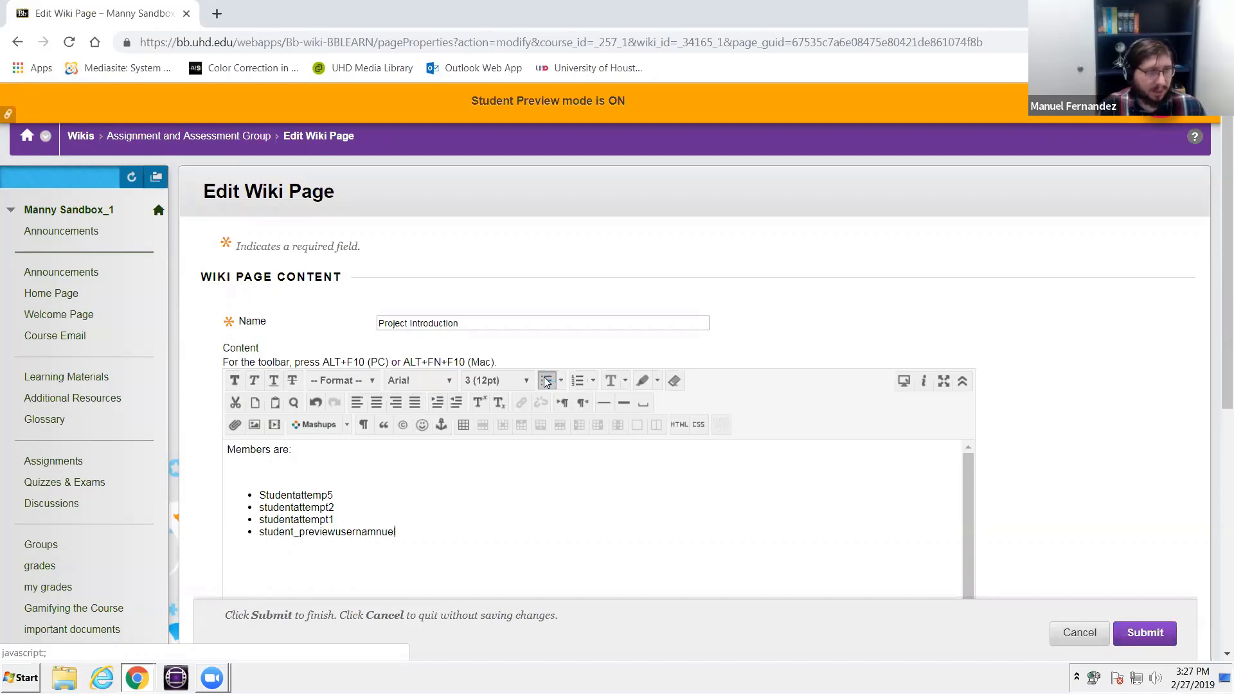
key(BackSpace)
key(BackSpace)
key(BackSpace)
key(BackSpace)
key(BackSpace)
text(anue)
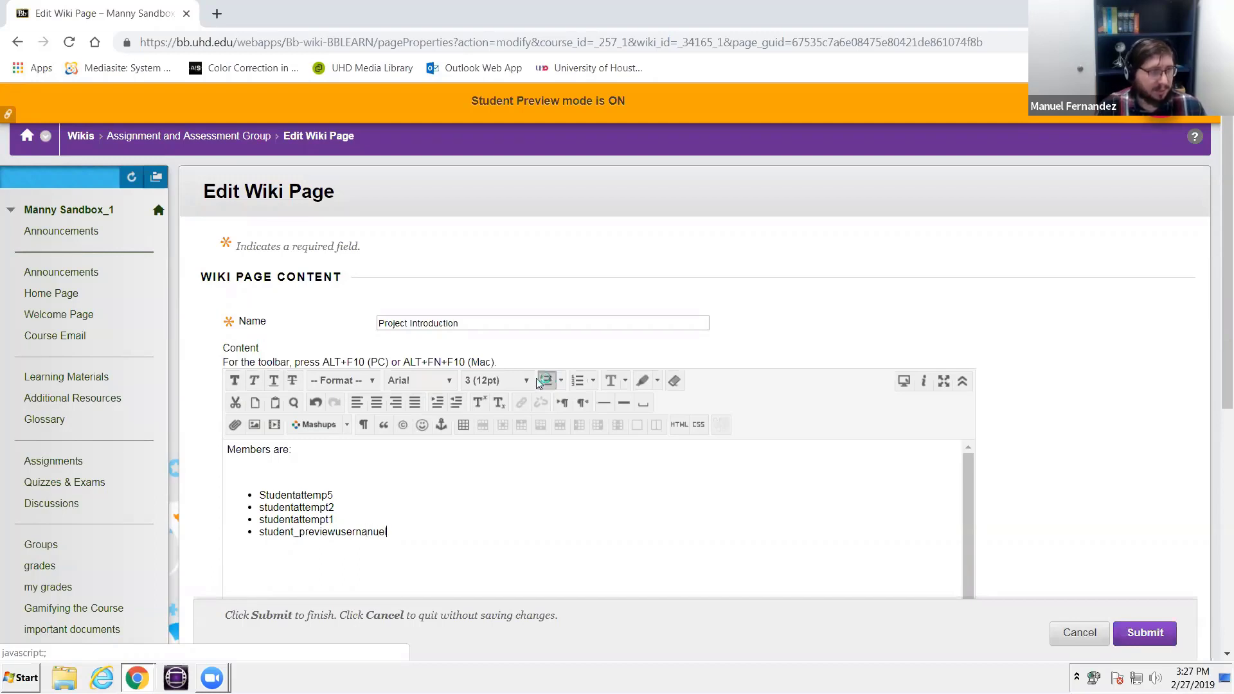
scroll(432, 496, down, 2)
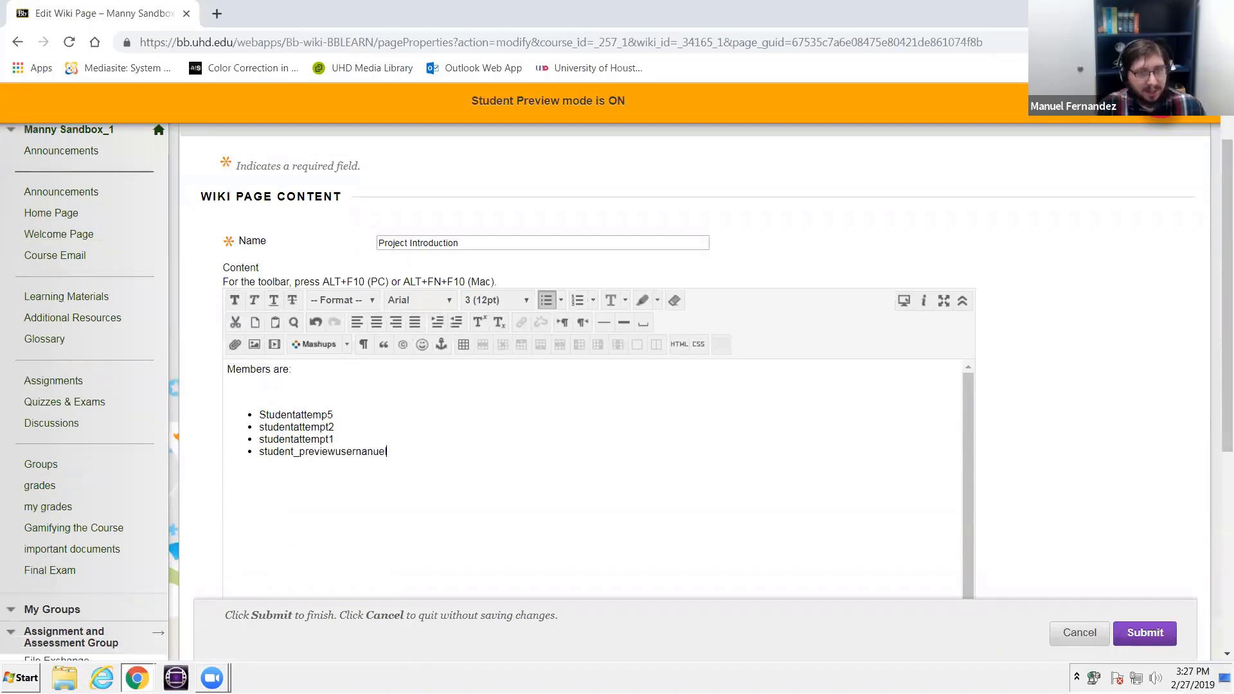
text(l)
click(1151, 634)
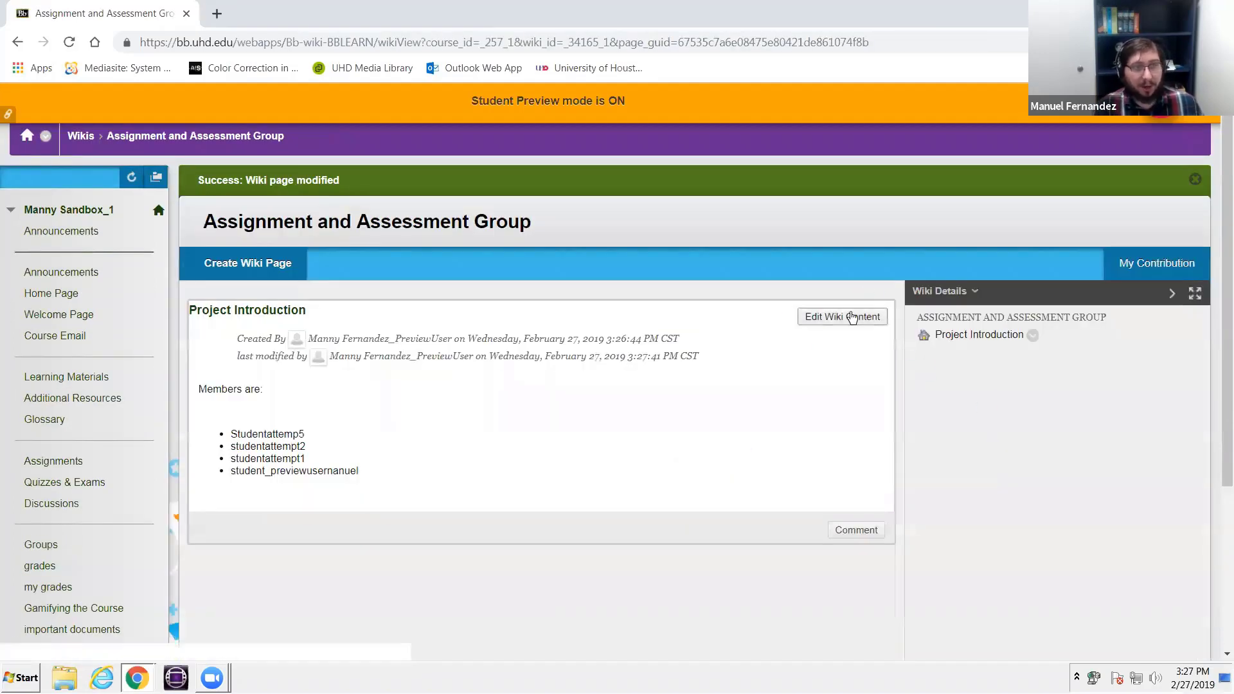
- Reopen the Project Introduction page for editing and add the line "Abstract Summary" below the member list
click(852, 318)
scroll(342, 311, down, 5)
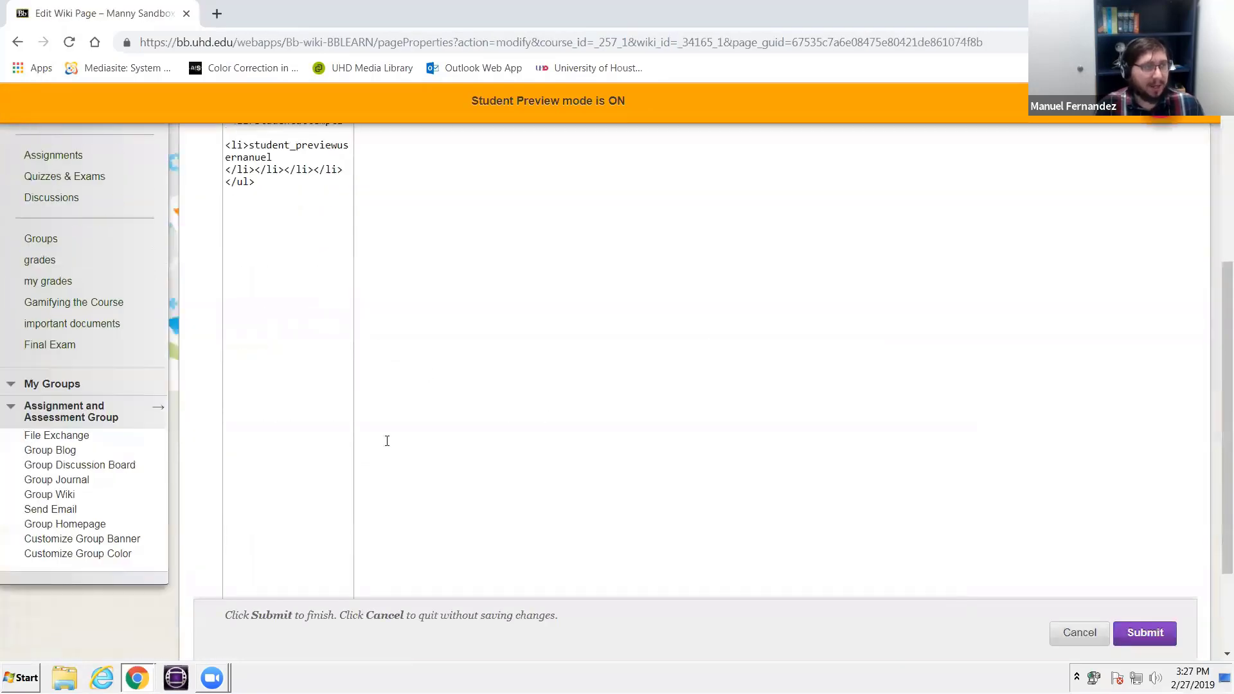
click(427, 424)
key(Return)
key(Return)
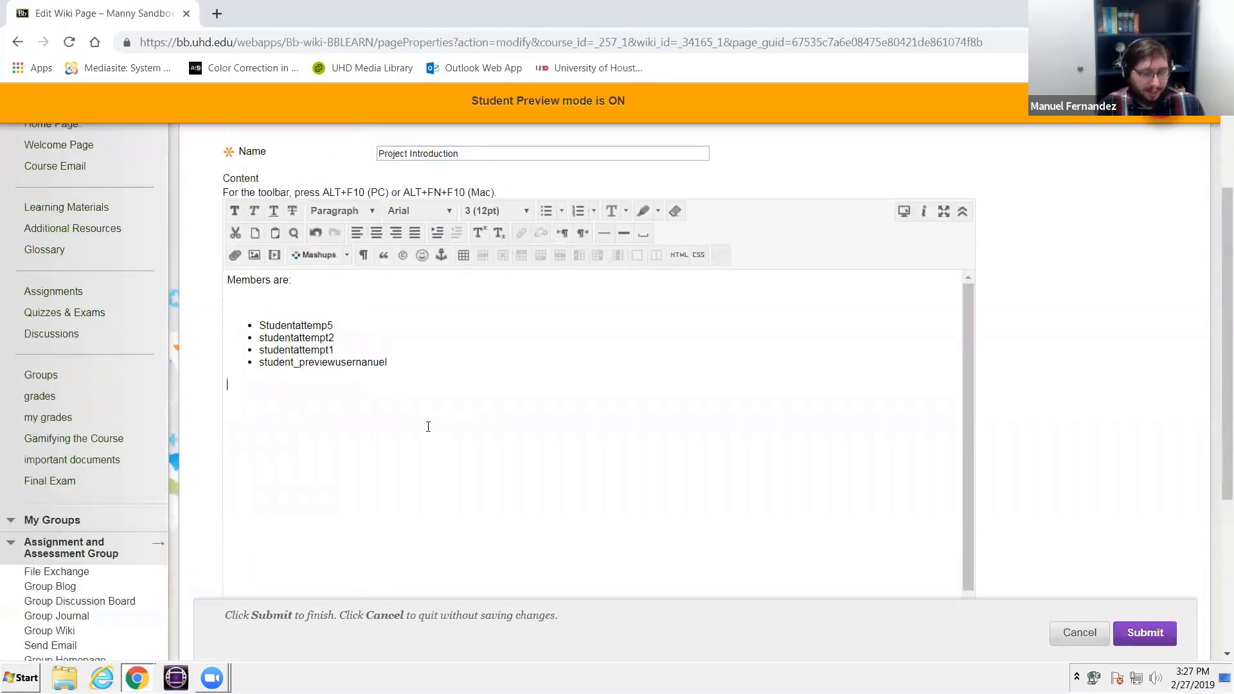
key(Return)
text(Abstrac)
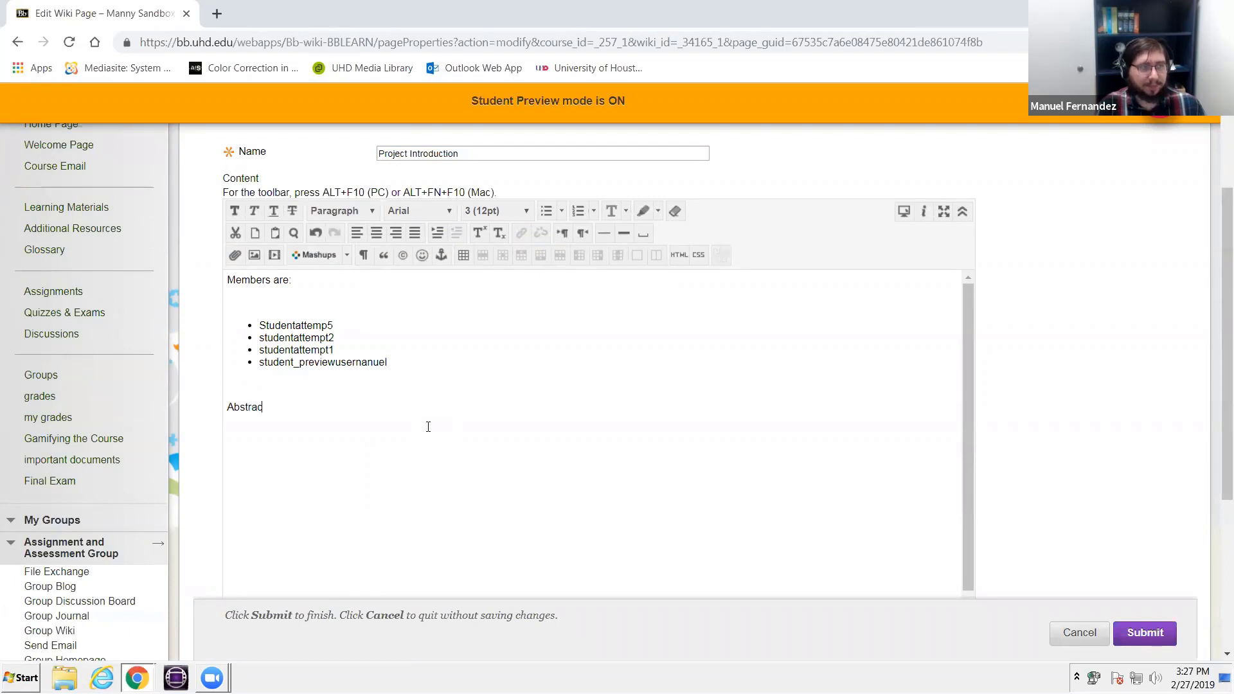
text(t Summary)
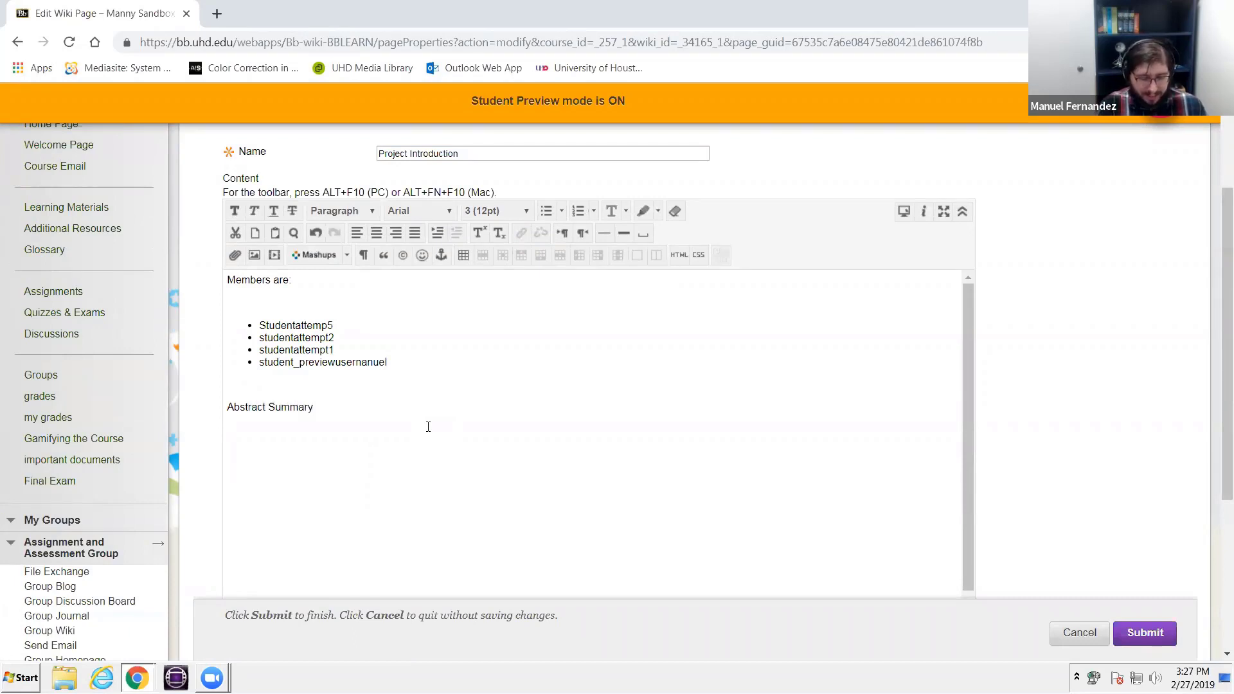
text(Bibliogr)
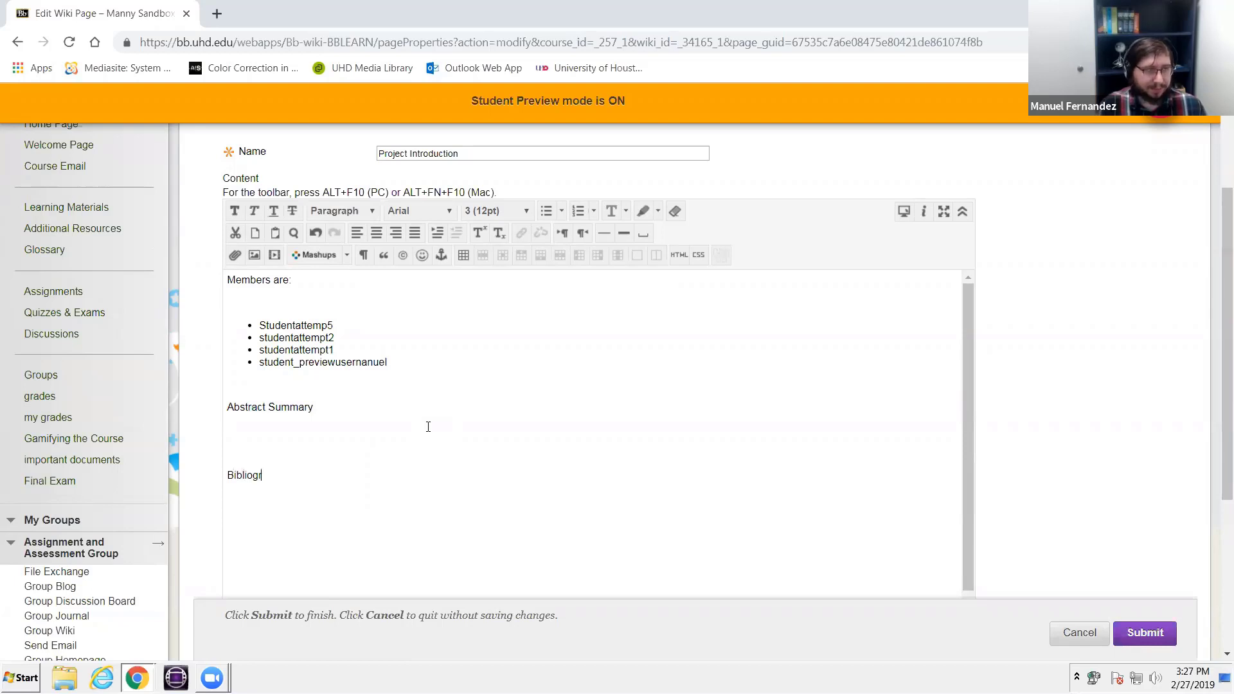
text(aphy)
text(AC)
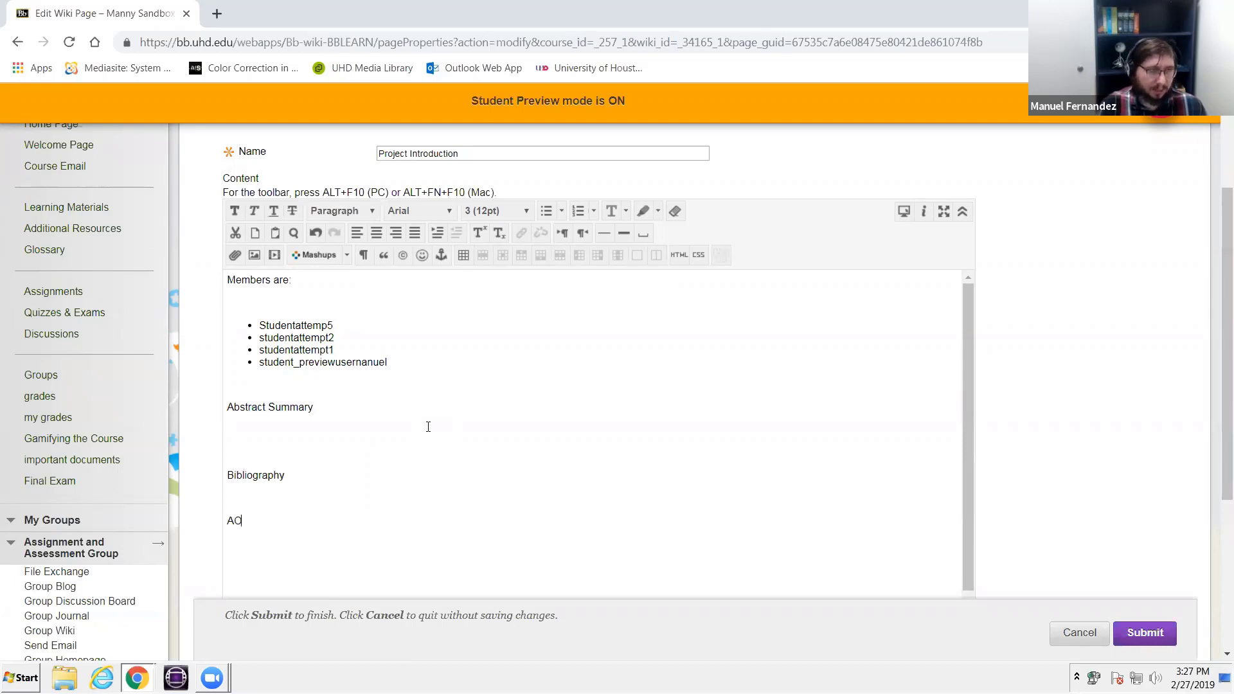
- Add the line "Bibliography" below the abstract summary, with "APA Citation 1" as its first entry
key(BackSpace)
text(PA Citation 1)
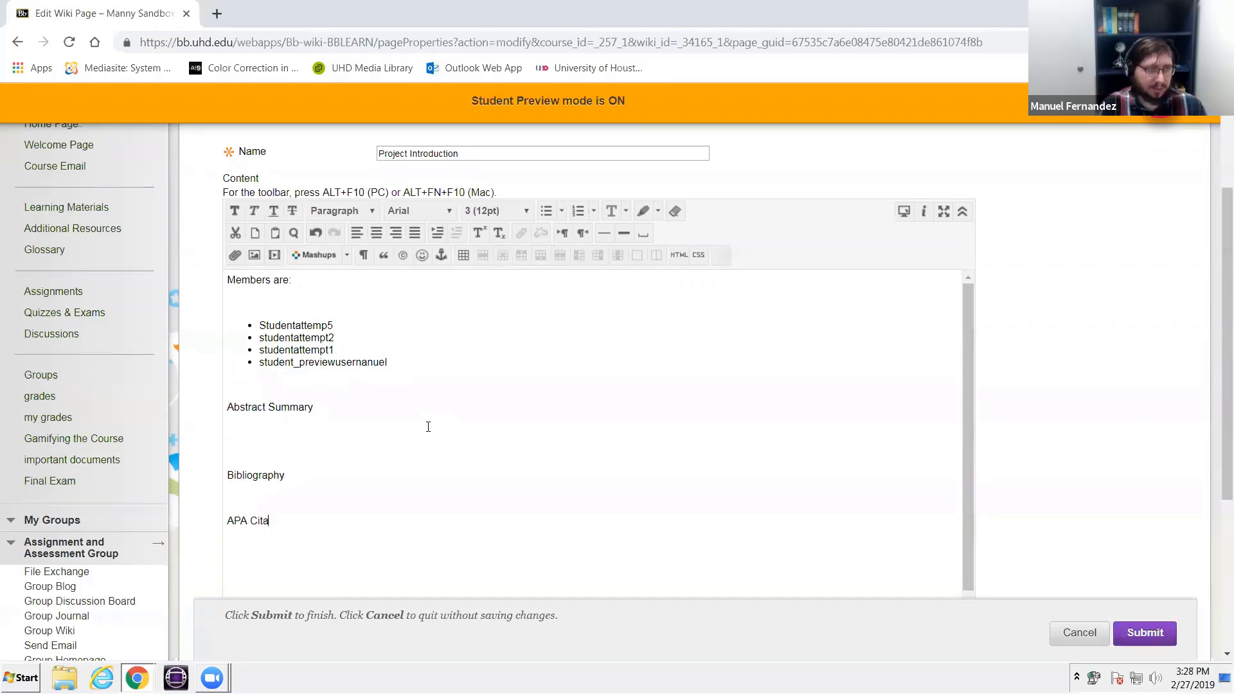
- Add a second bibliography entry, "APA cCtation 2", below the first citation
key(Return)
key(Return)
text(A)
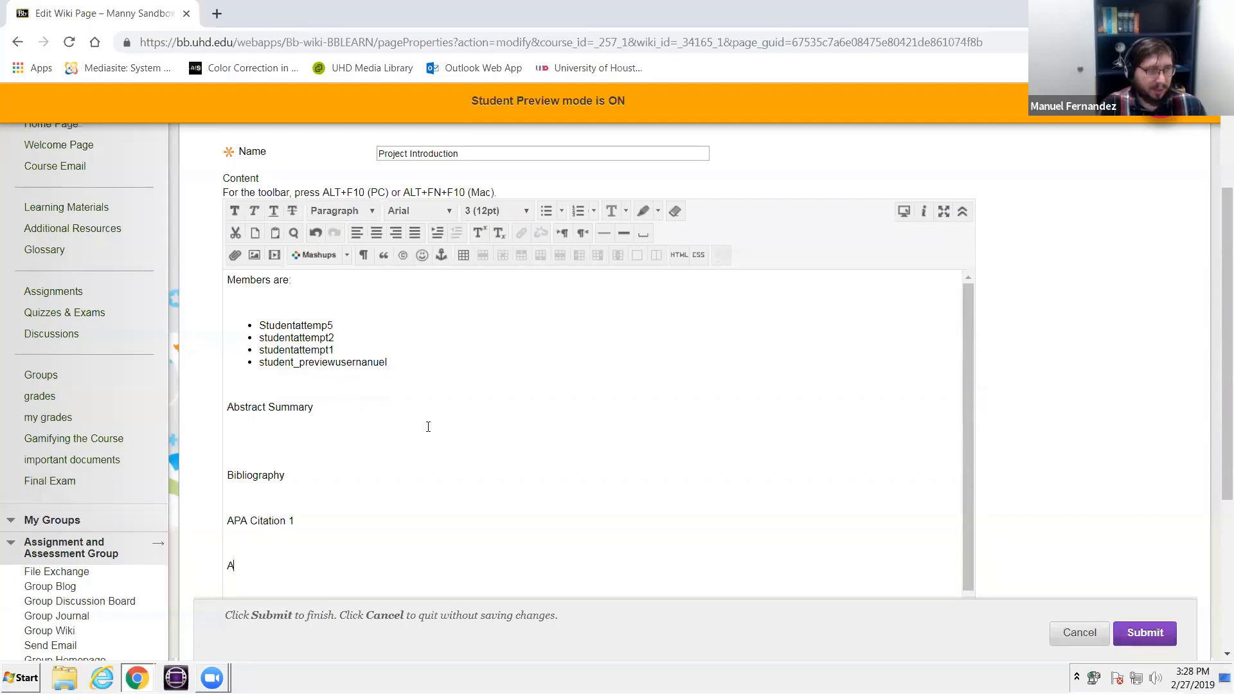
text(PA citation 2)
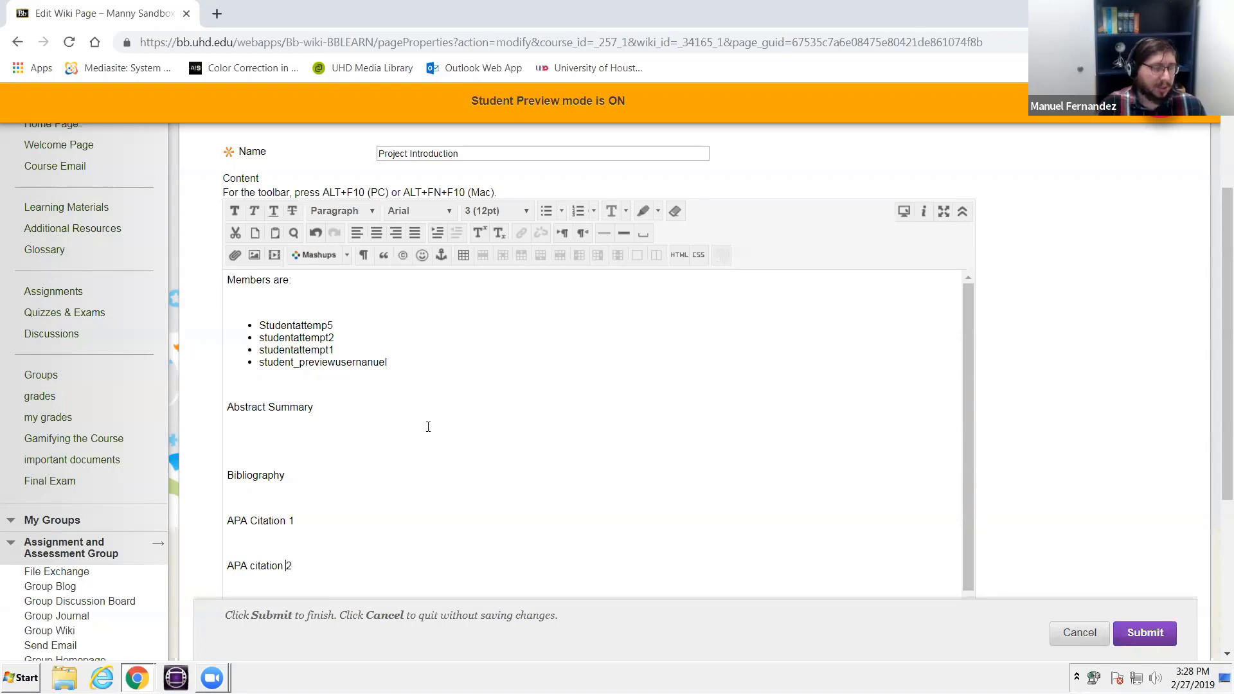
key(Delete)
text(C)
key(Up)
- Make the "Bibliography" and "Abstract Summary" headings bold and submit the wiki page
double_click(333, 465)
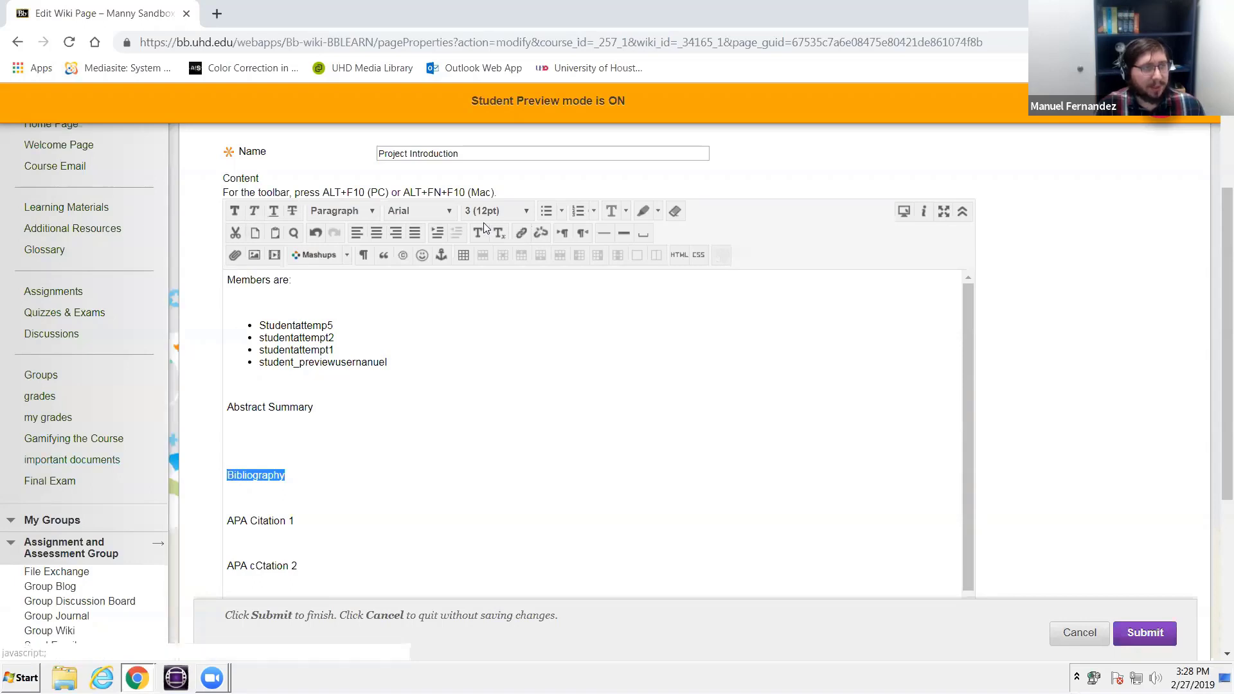
click(237, 211)
drag(315, 408, 215, 404)
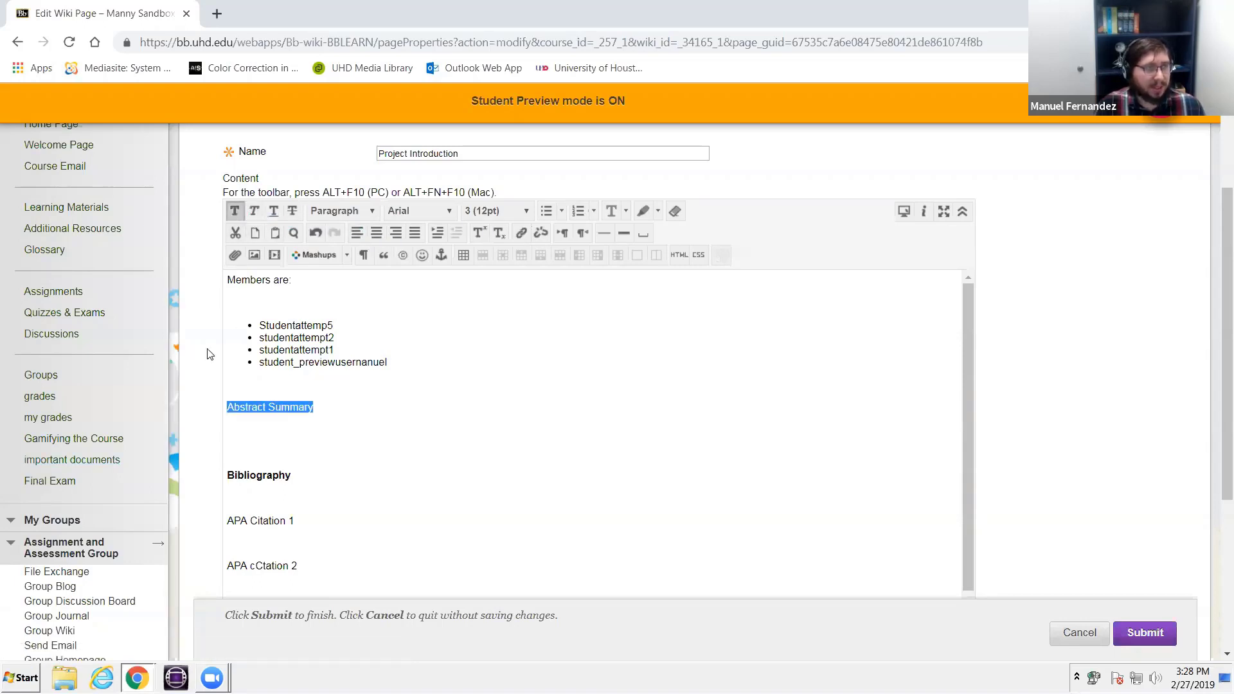
click(233, 214)
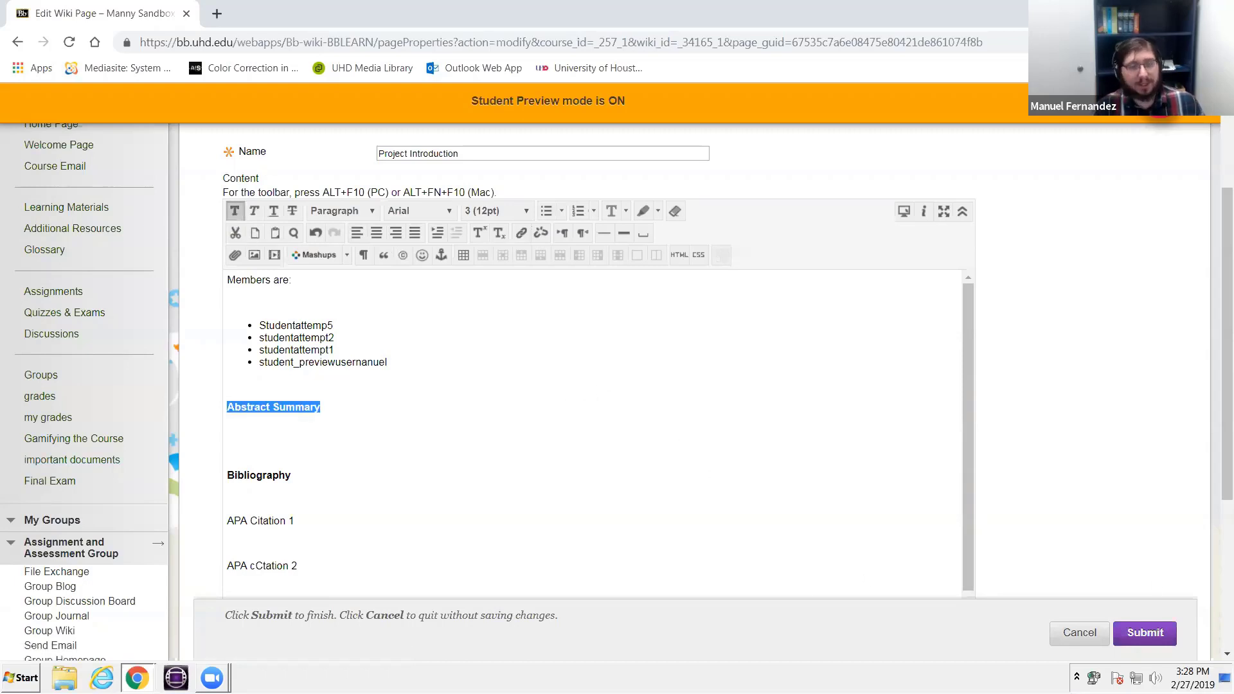
click(1169, 633)
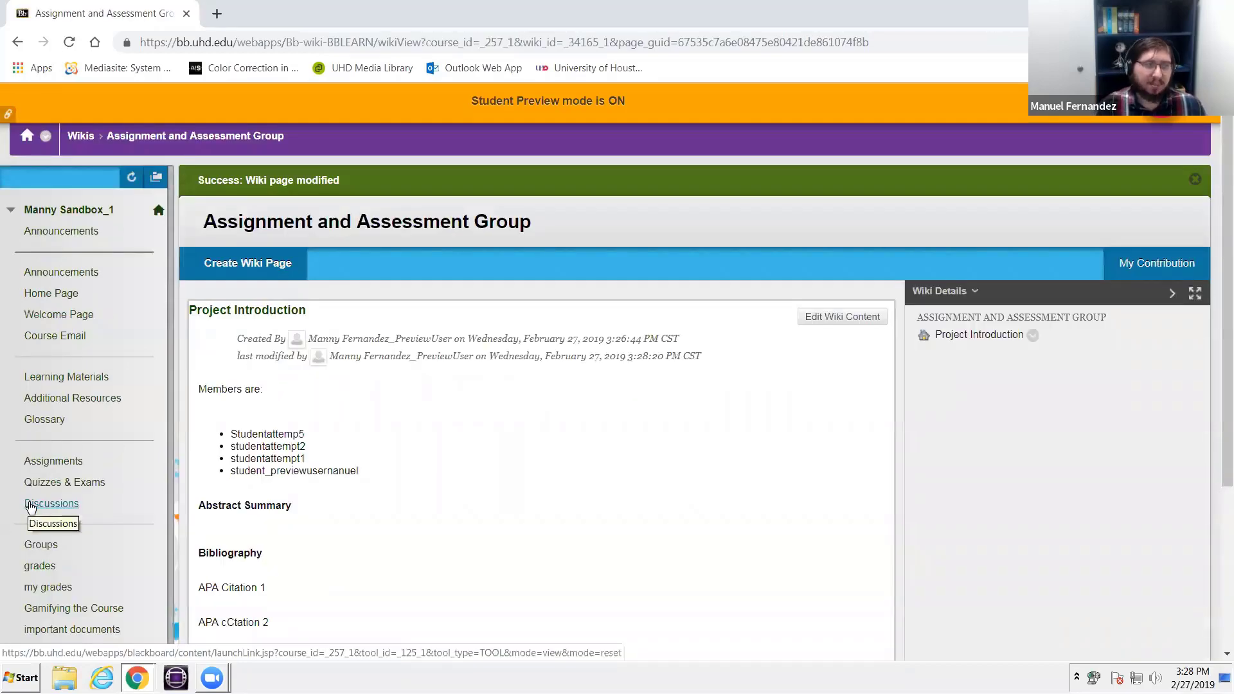
- Reopen the wiki page for editing and enter "I didn't actually study this much." under Abstract Summary
click(841, 315)
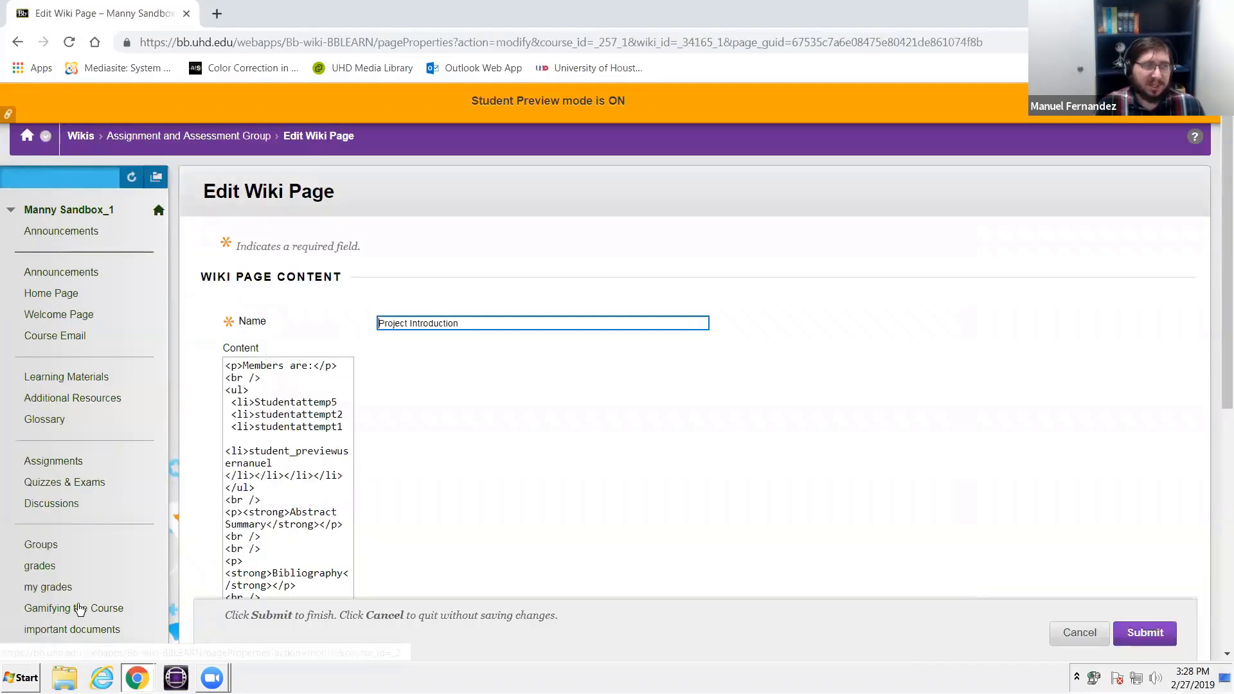
scroll(482, 358, down, 1)
click(325, 508)
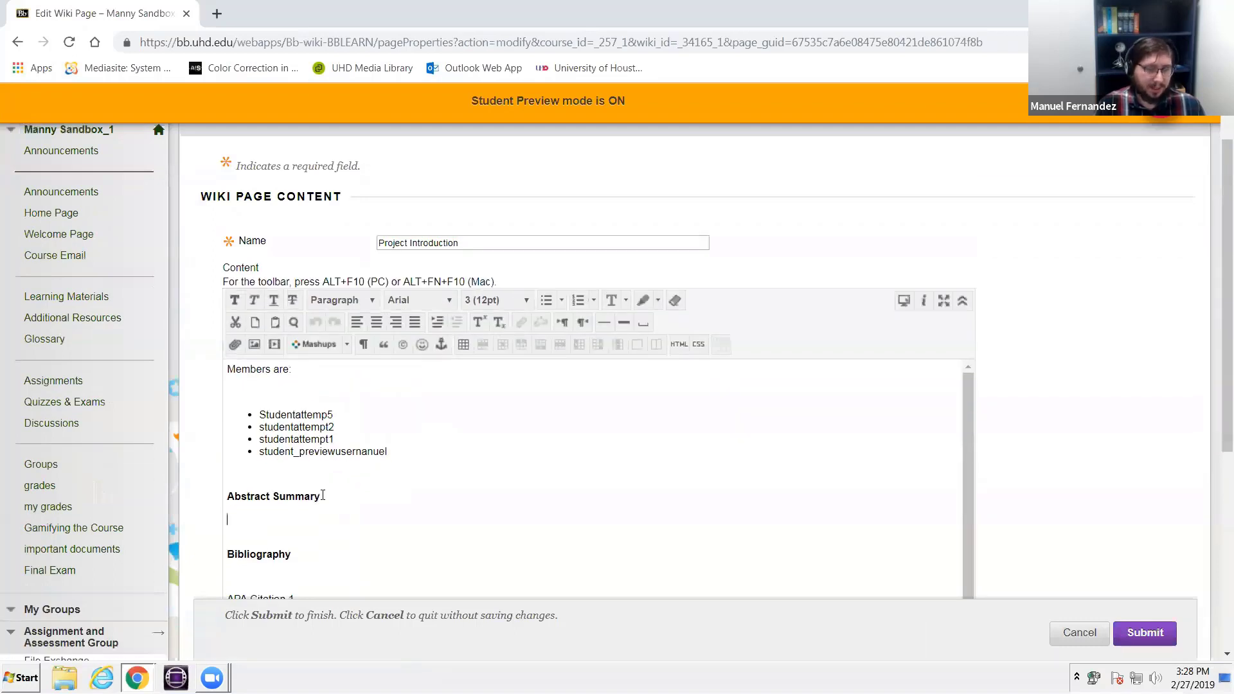
text(I didn't )
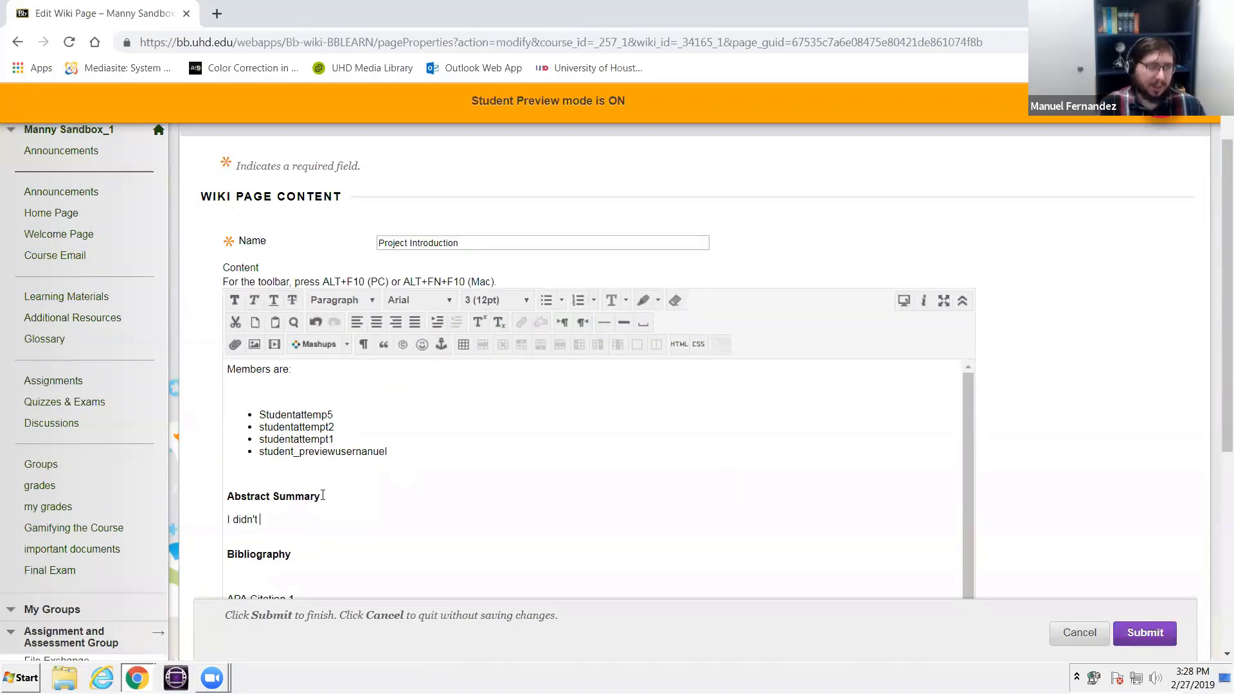
text(actually stu)
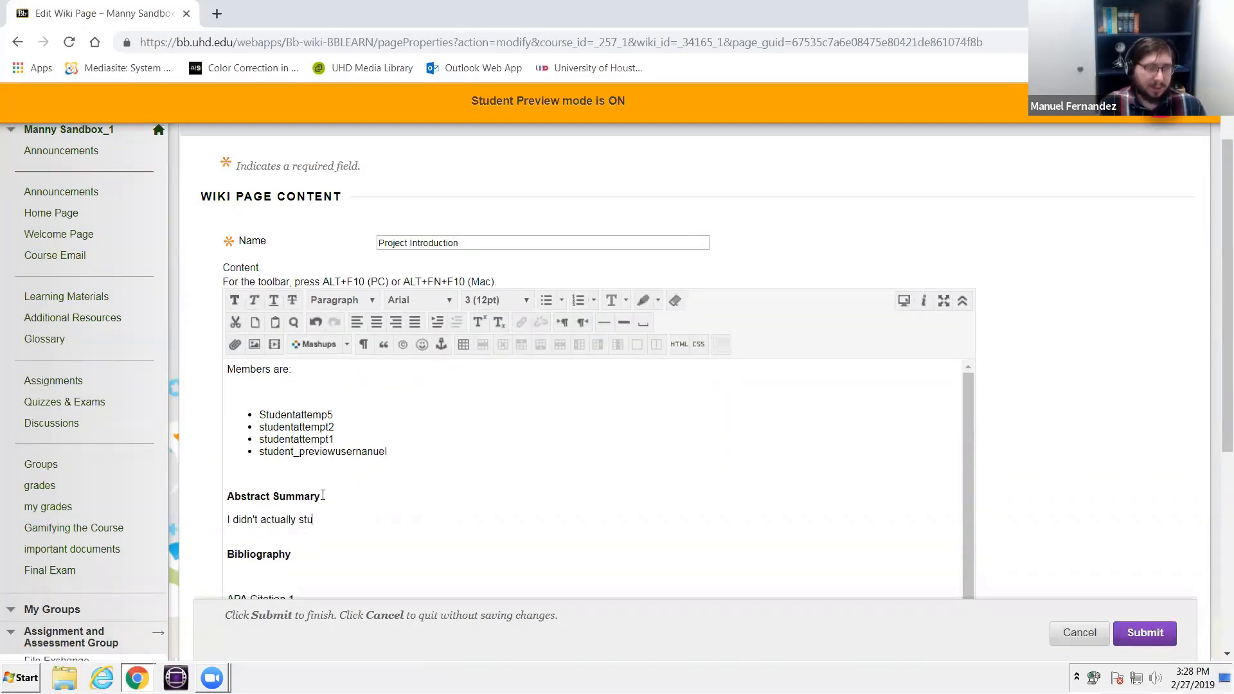
text(dy this much.)
key(Return)
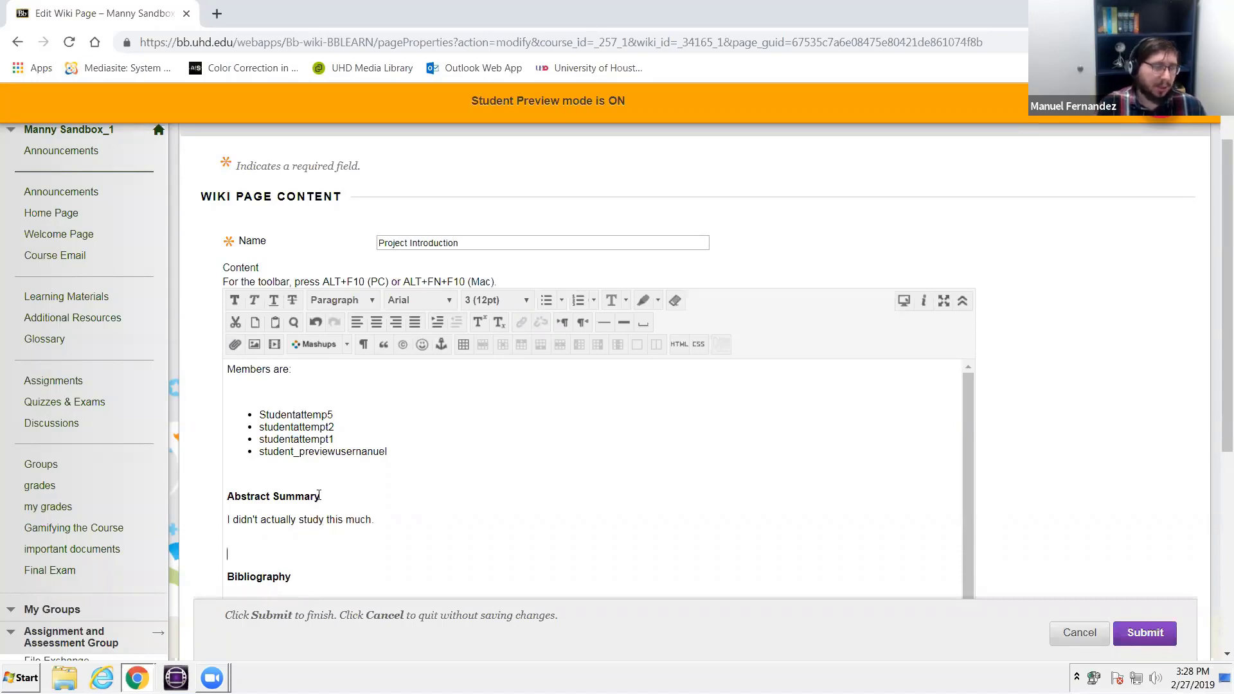
key(BackSpace)
- Insert blank lines after the abstract sentence and add the line "Methods" above Bibliography
scroll(322, 492, down, 1)
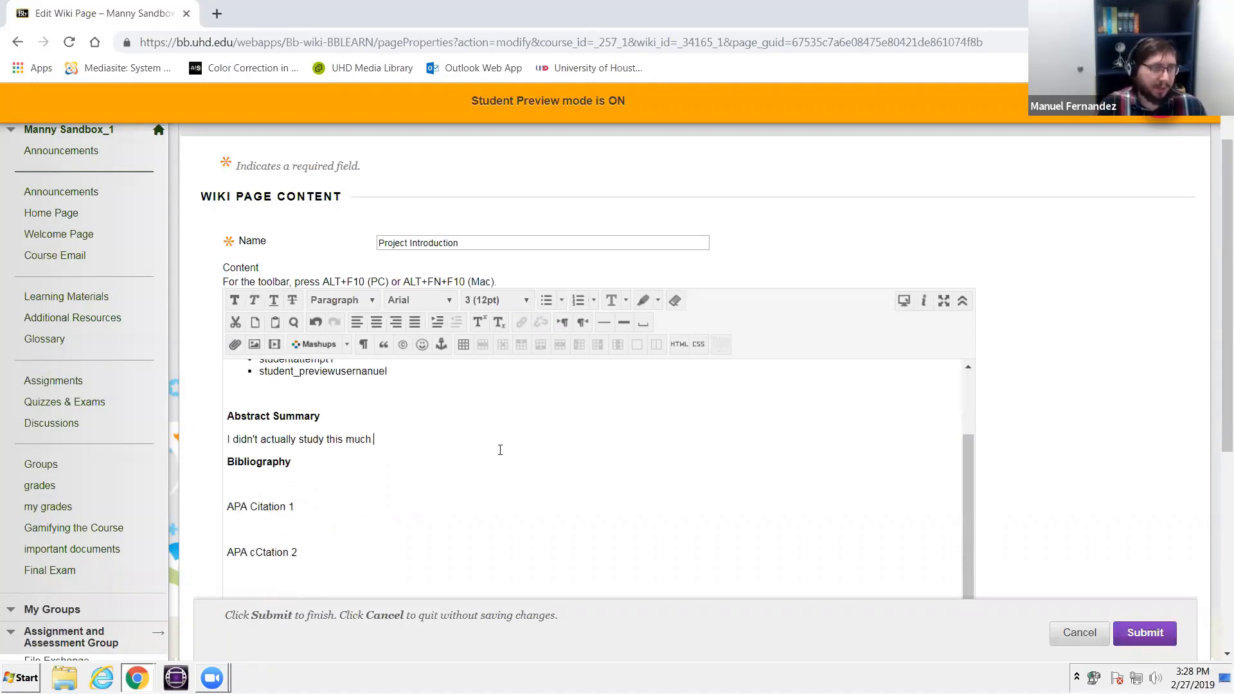
key(Down)
key(Up)
key(Return)
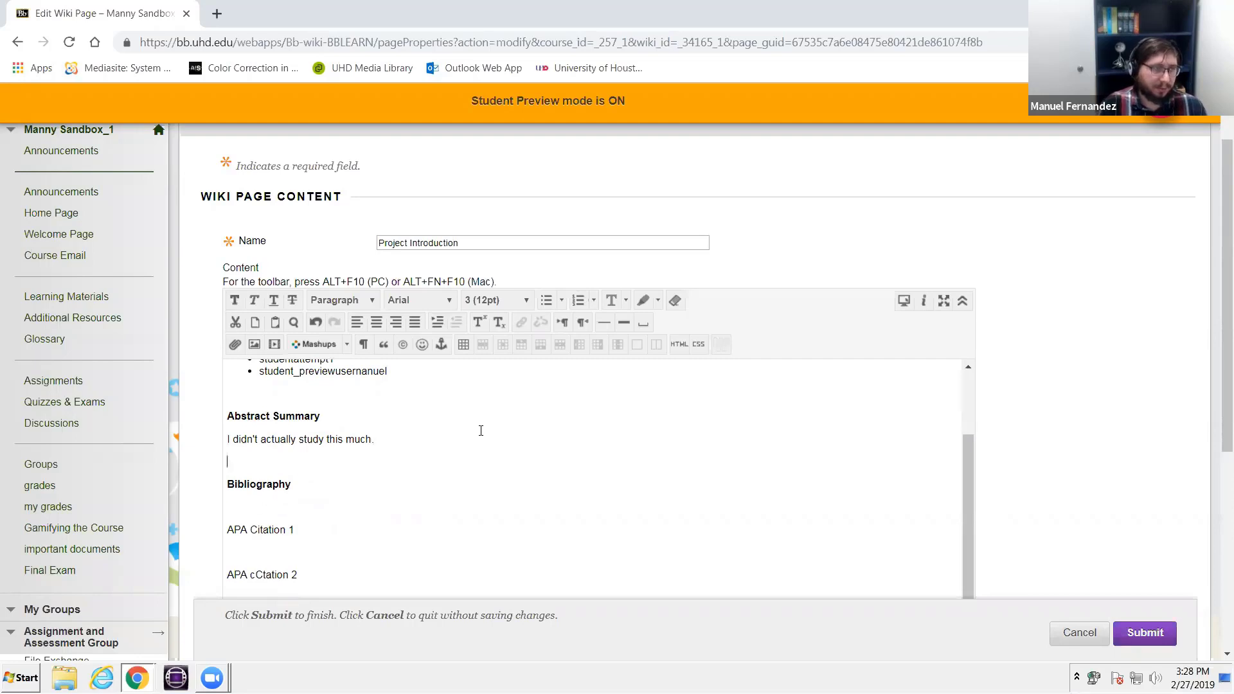
key(Return)
text(<)
text(Methods)
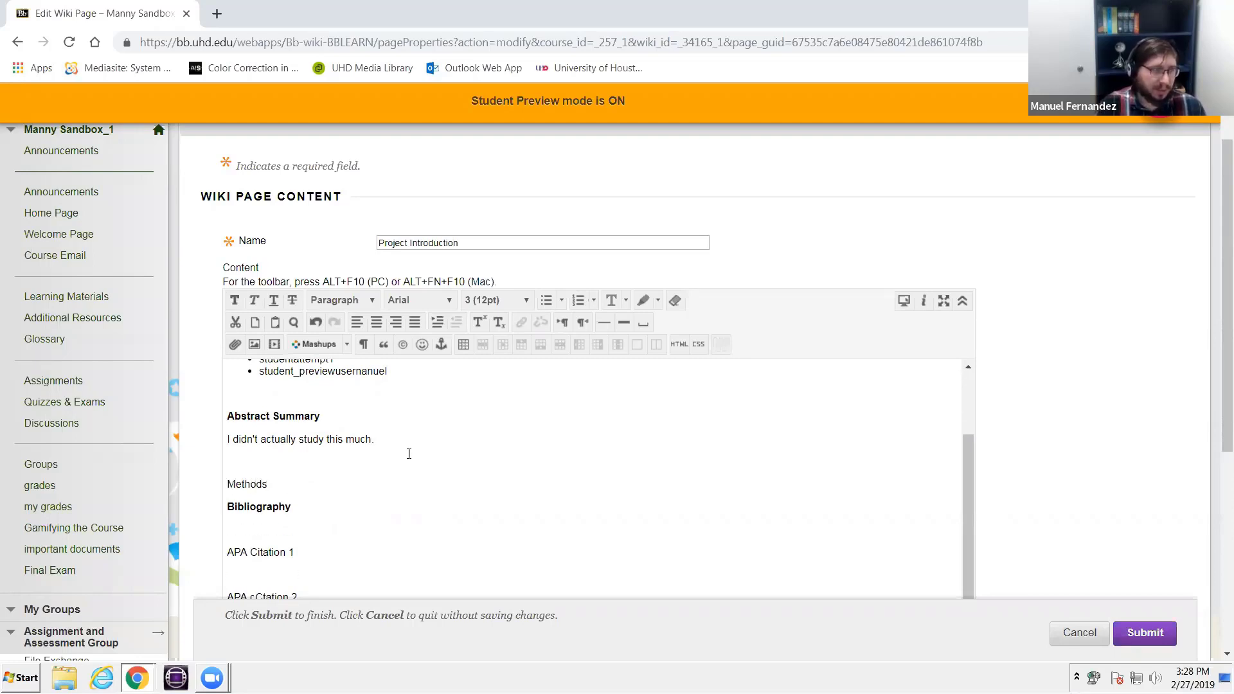
- Make the "Methods" line bold in the wiki page content, keeping its text intact
drag(294, 487, 201, 479)
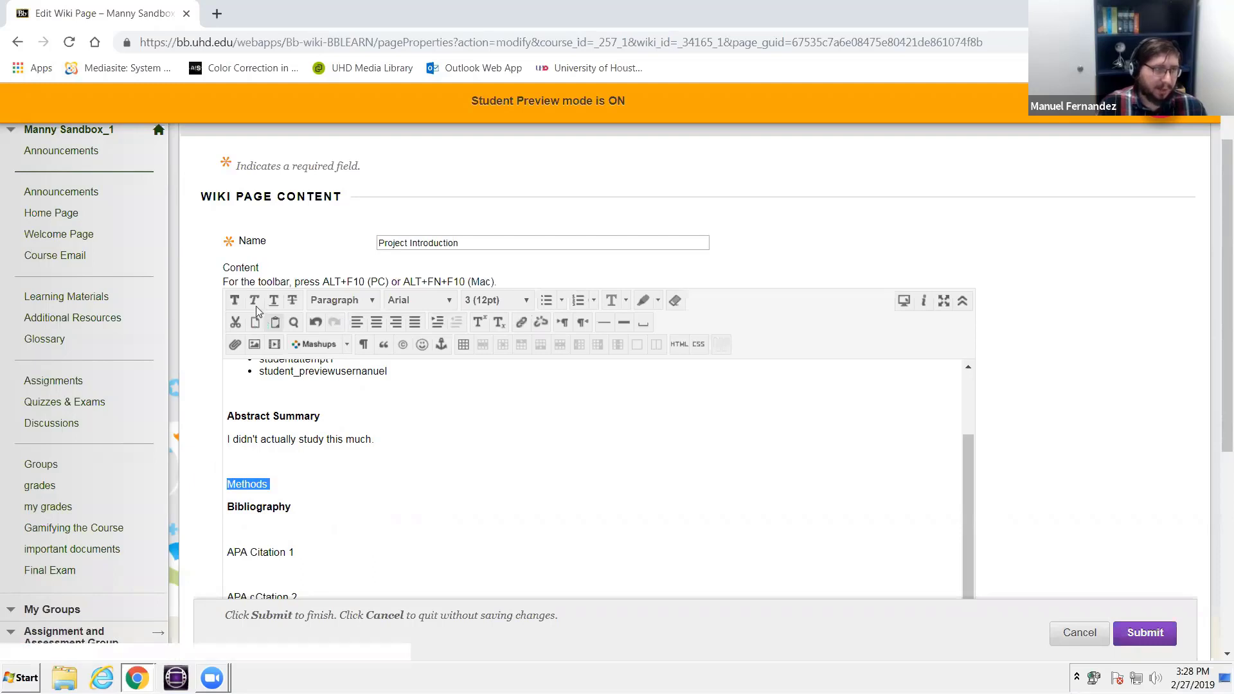
click(234, 301)
key(BackSpace)
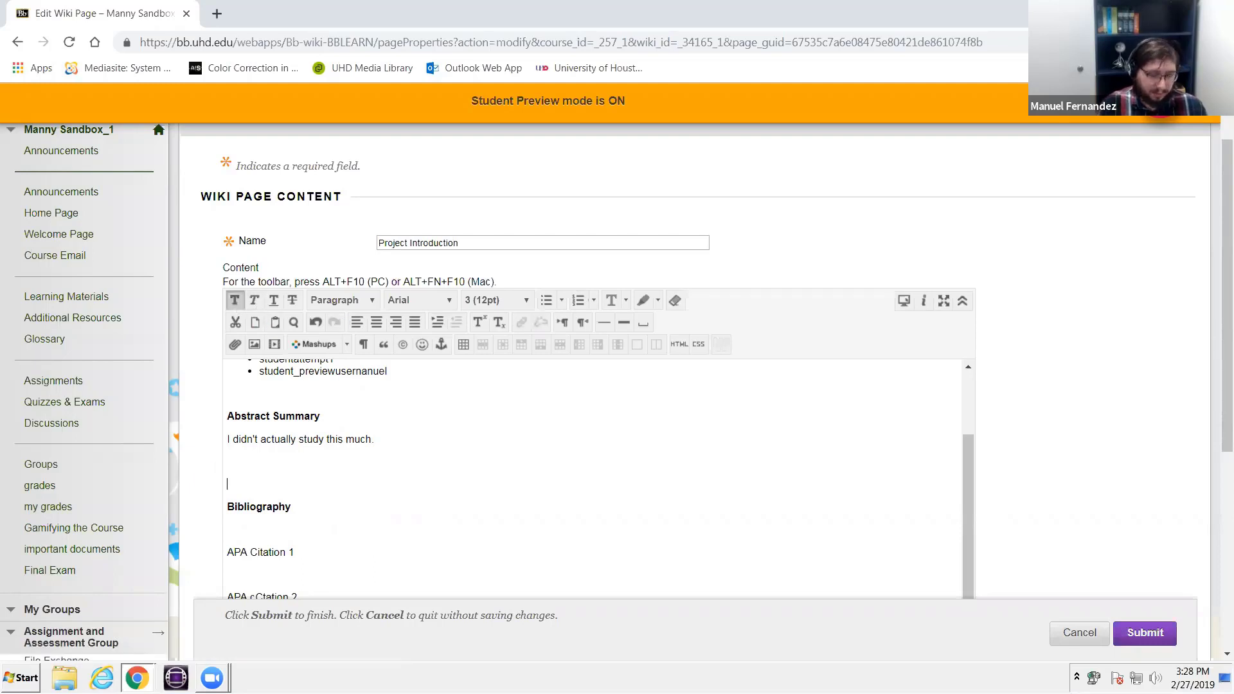
key(ctrl+z)
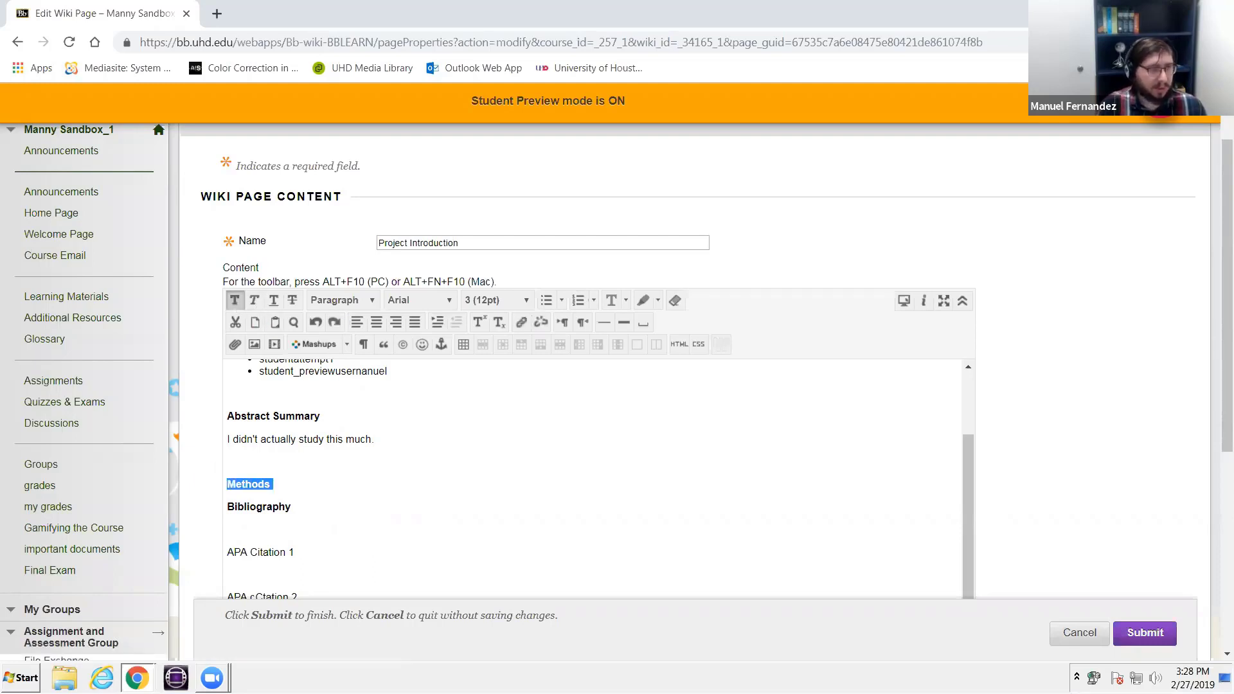
- Enter the non-bold placeholder text "hklnknjklnlnilnj" under Methods, add a blank line after it, and submit the wiki page
key(End)
key(Return)
text(jhldjhnlknlj)
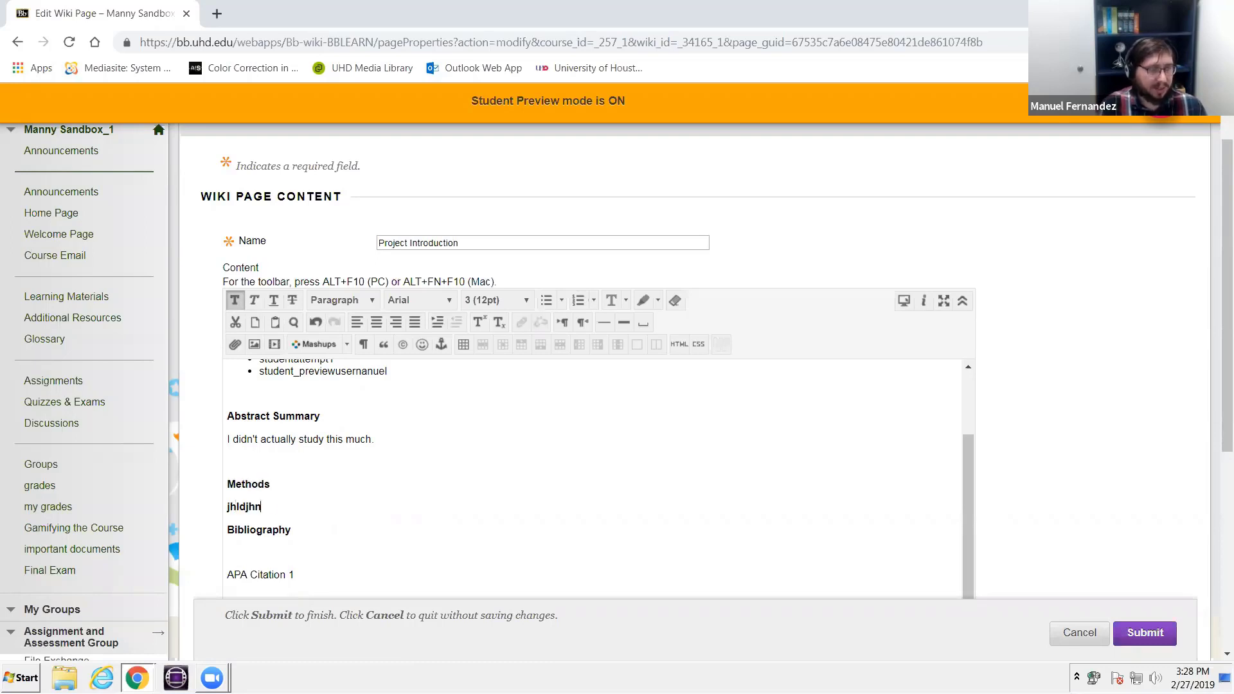
key(BackSpace)
key(BackSpace)
key(BackSpace)
key(BackSpace)
key(BackSpace)
key(BackSpace)
key(BackSpace)
key(BackSpace)
key(BackSpace)
key(BackSpace)
key(BackSpace)
key(BackSpace)
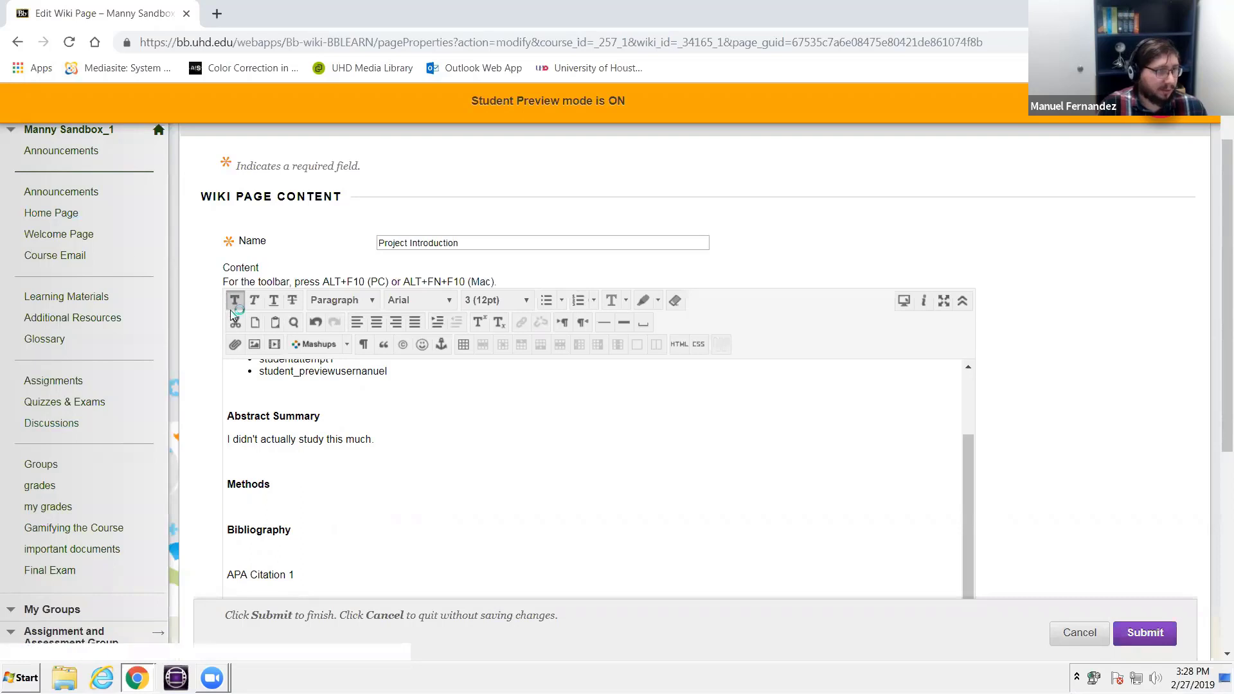
text(hklnknjklnlnilnj)
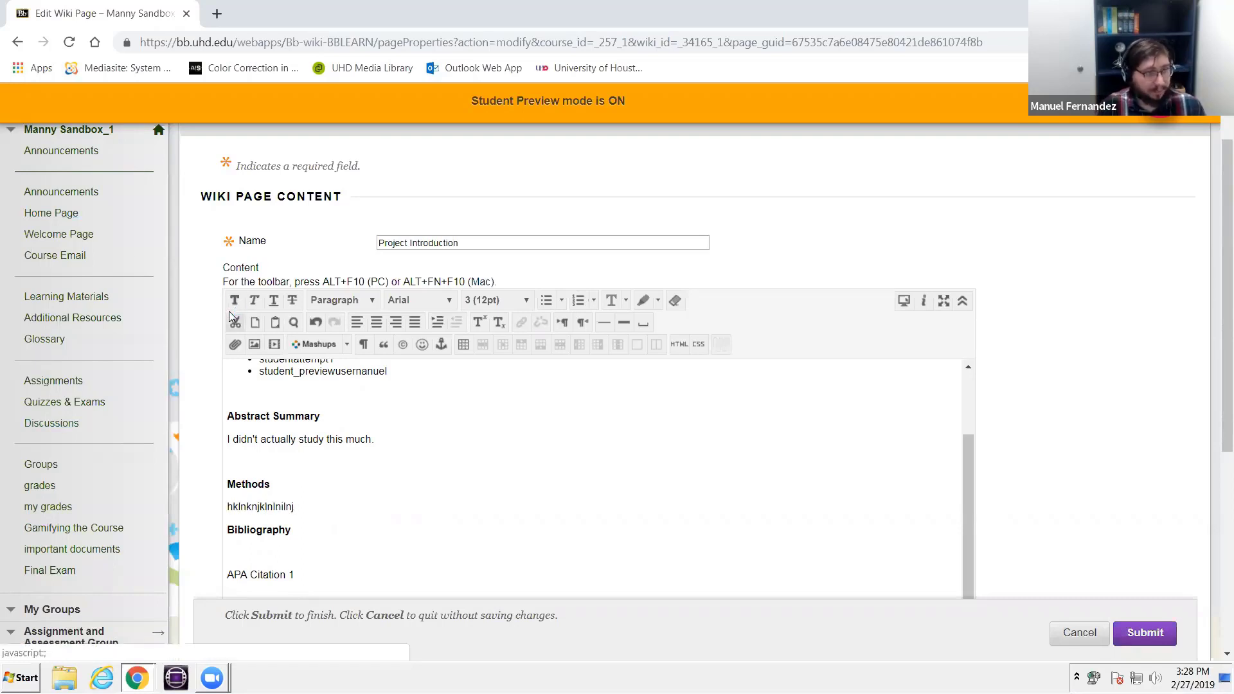
key(Return)
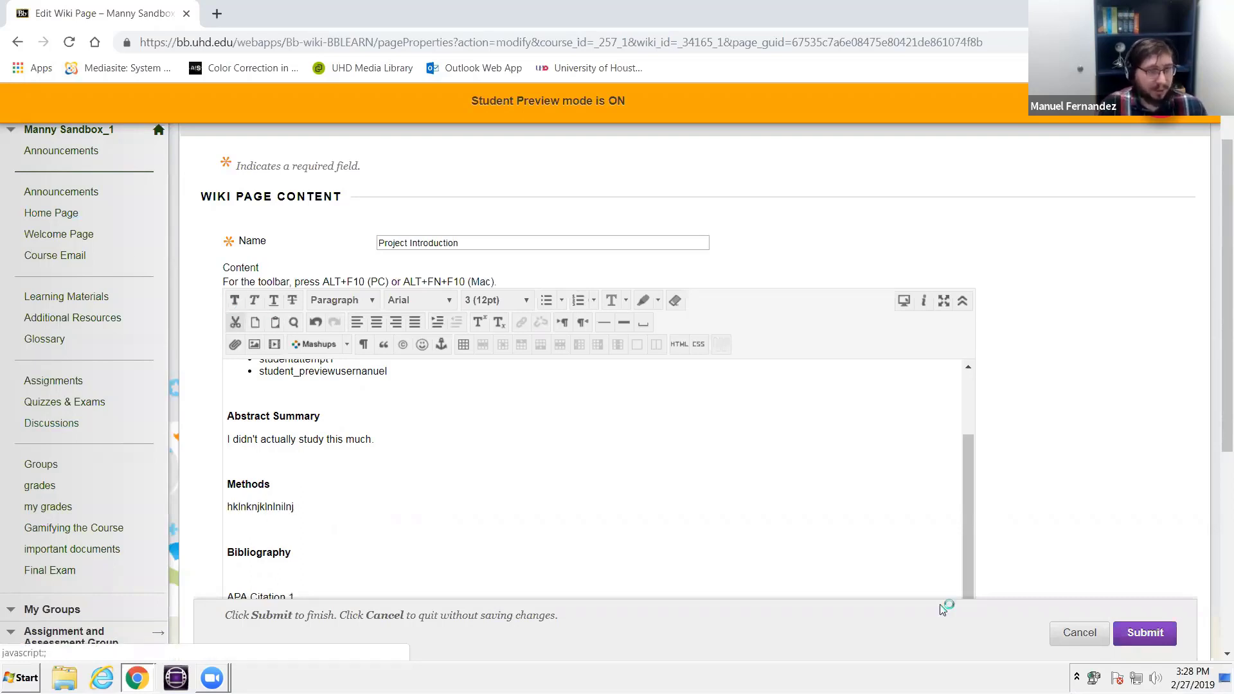
click(1147, 632)
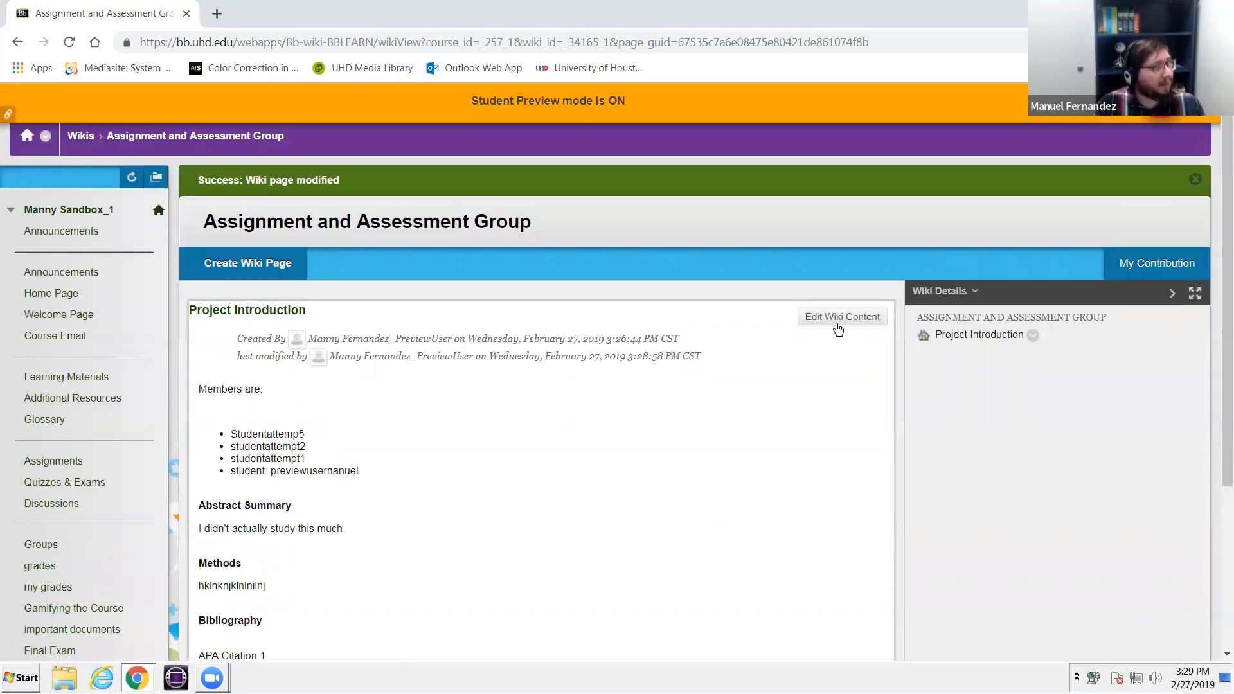
- Reopen the wiki page for editing, replace the first bibliography entry with "Apa Citation 1", and submit the page
click(836, 323)
scroll(501, 453, down, 5)
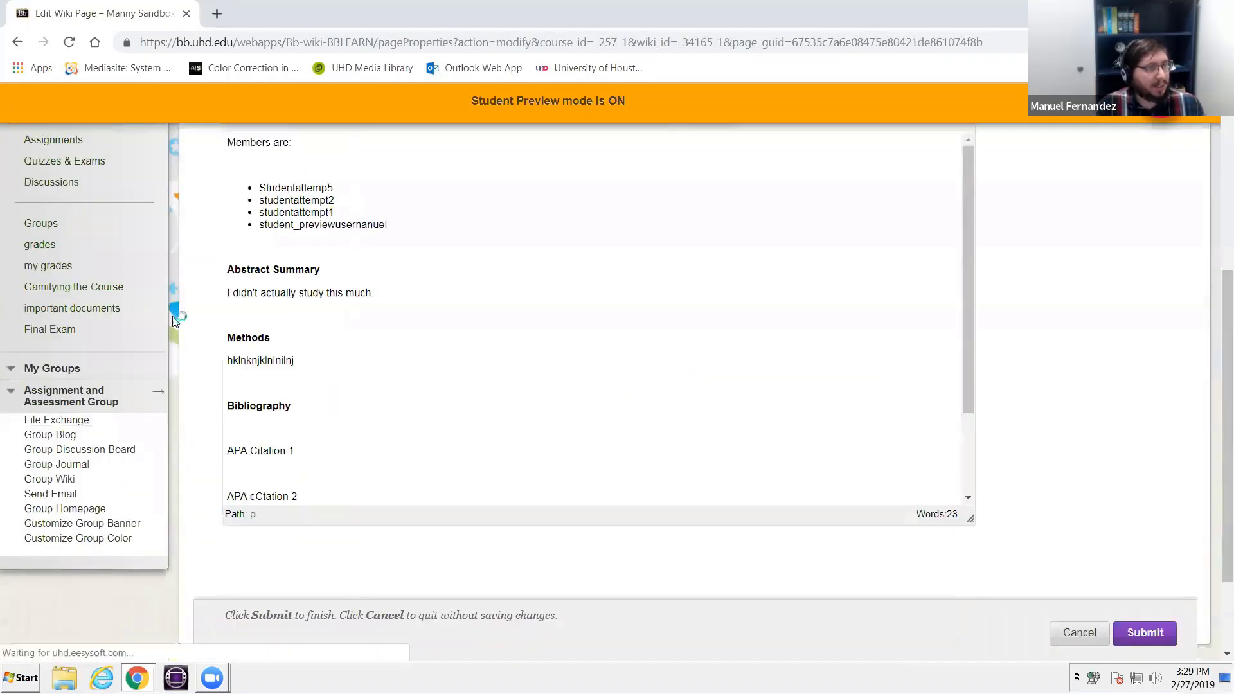
scroll(507, 357, down, 3)
click(308, 354)
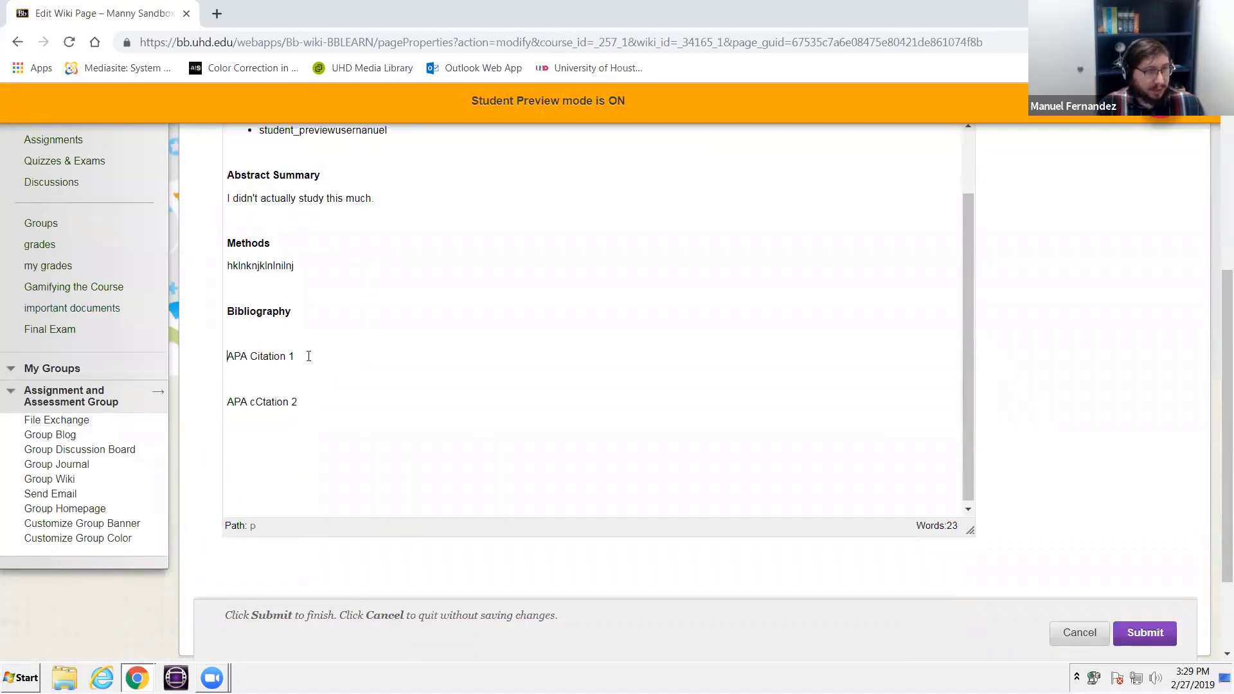
key(shift+End)
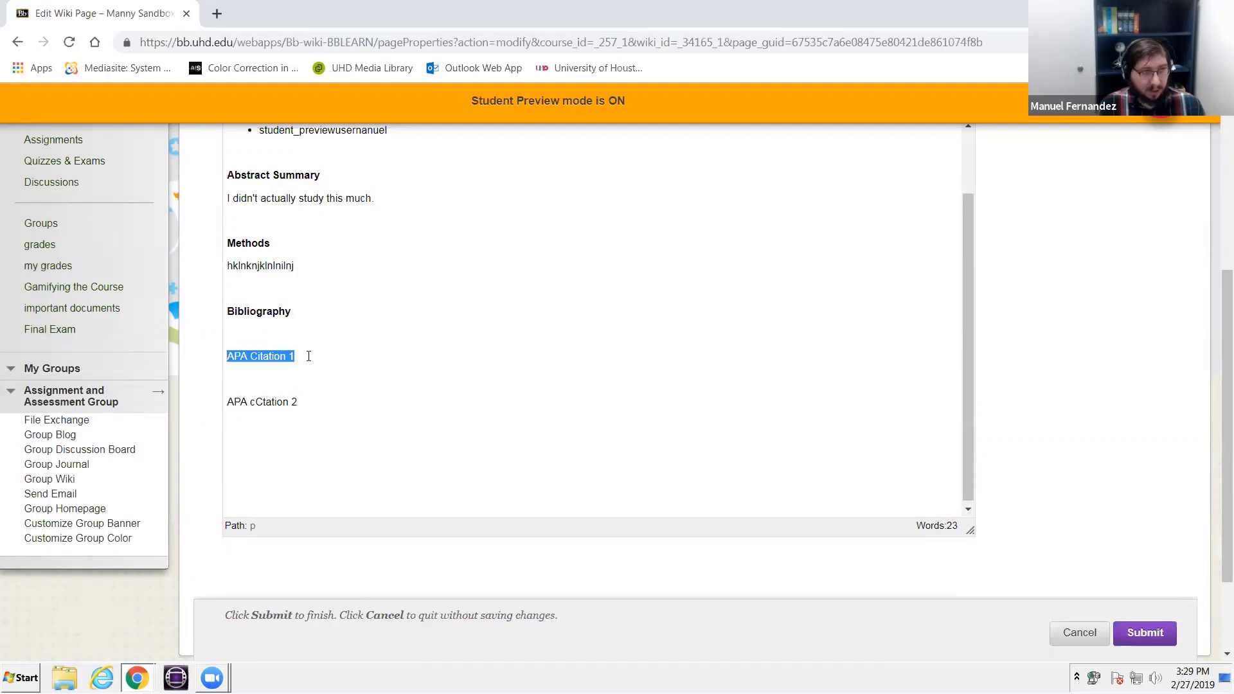
text(Apa Ci)
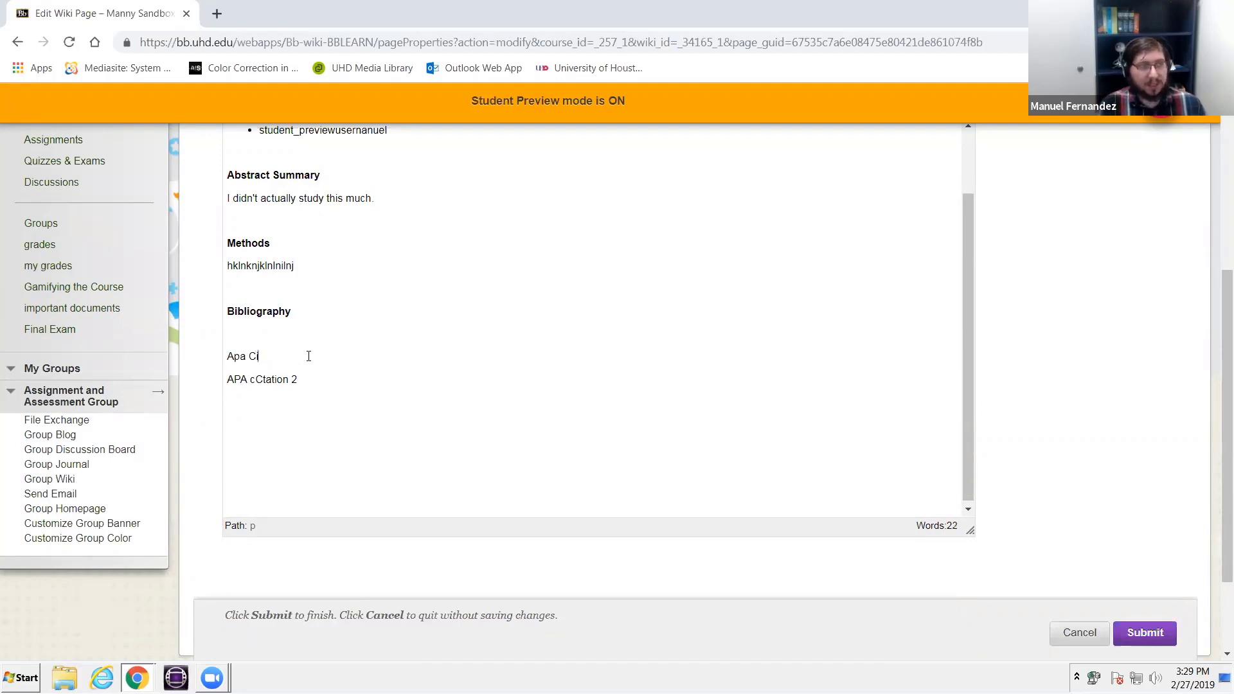
text(tation 1)
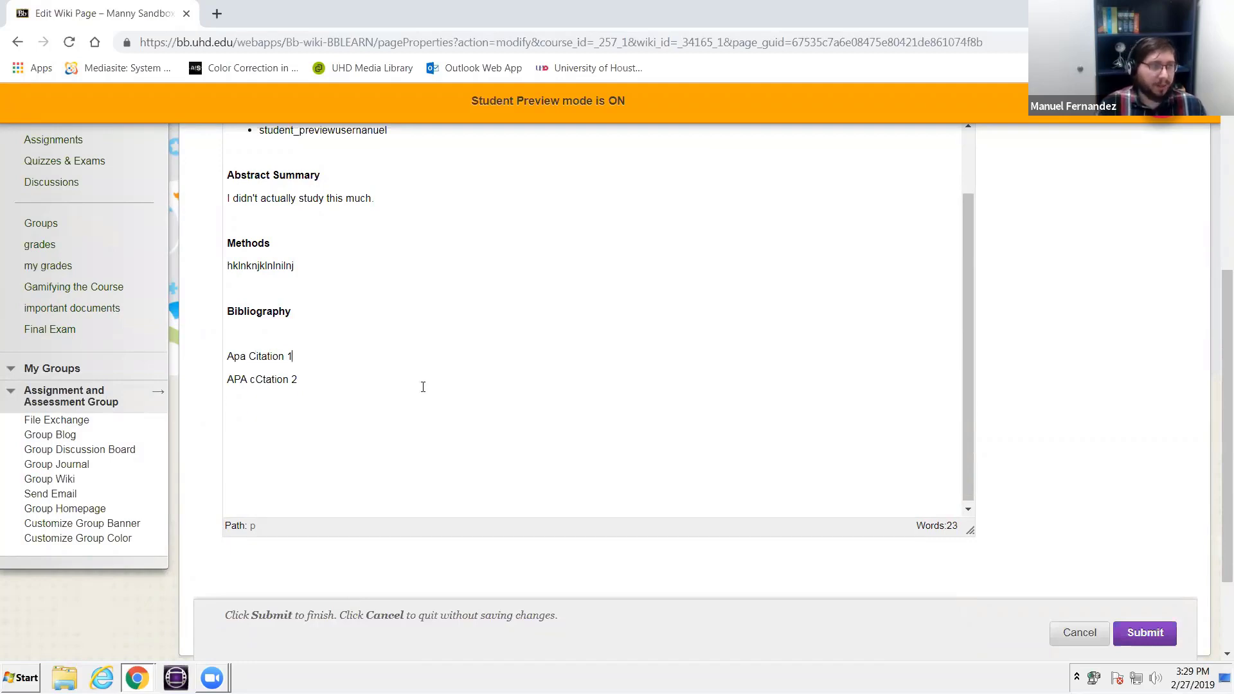
click(1151, 634)
- Reopen the wiki page for editing, correct the second bibliography entry to "APA Citation 2", and submit the page
scroll(126, 571, down, 4)
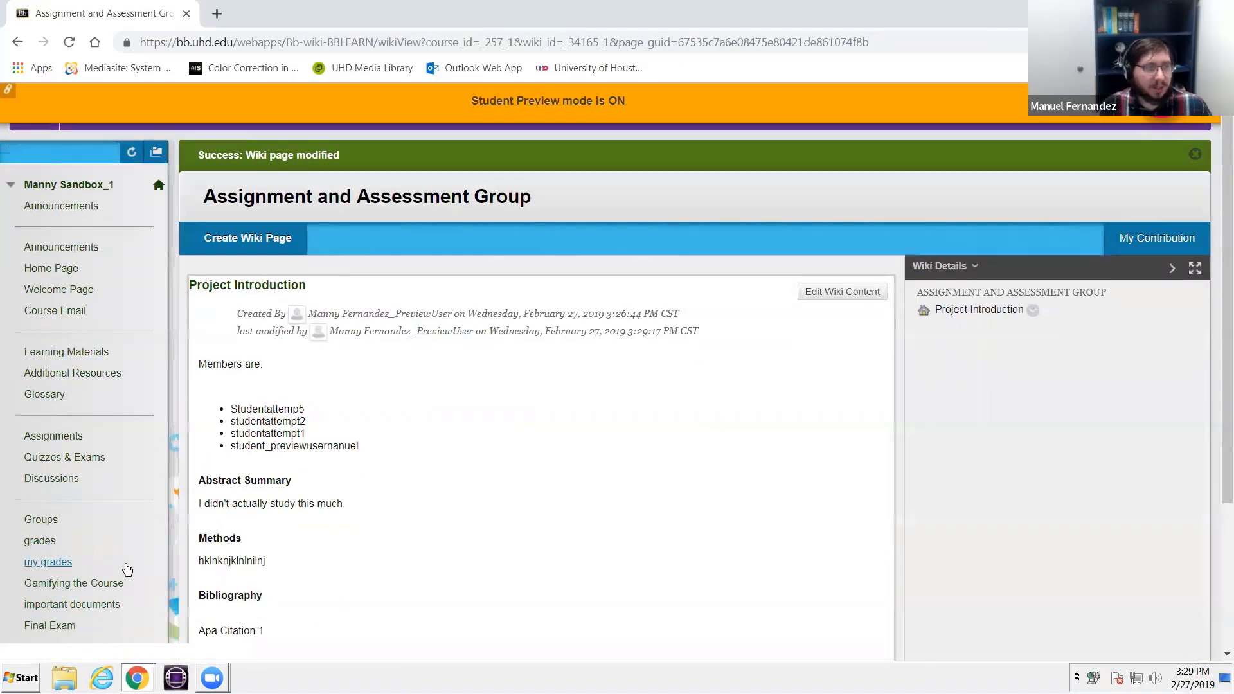
click(128, 569)
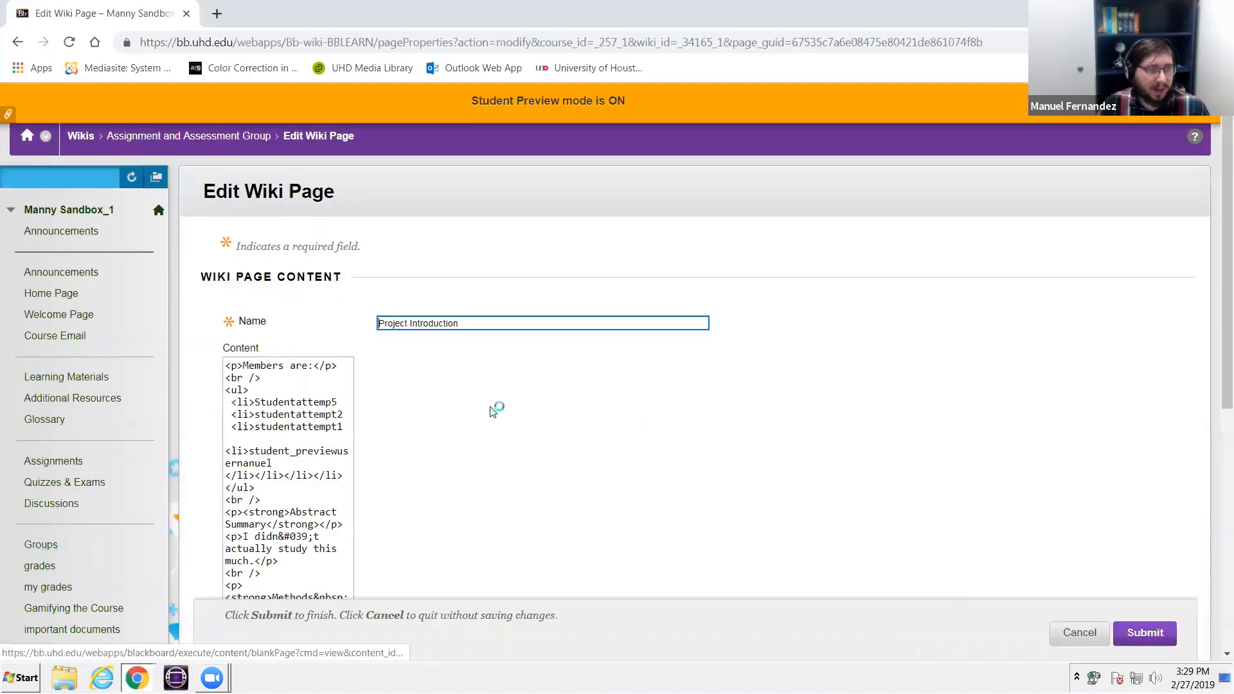
scroll(239, 415, down, 6)
click(253, 327)
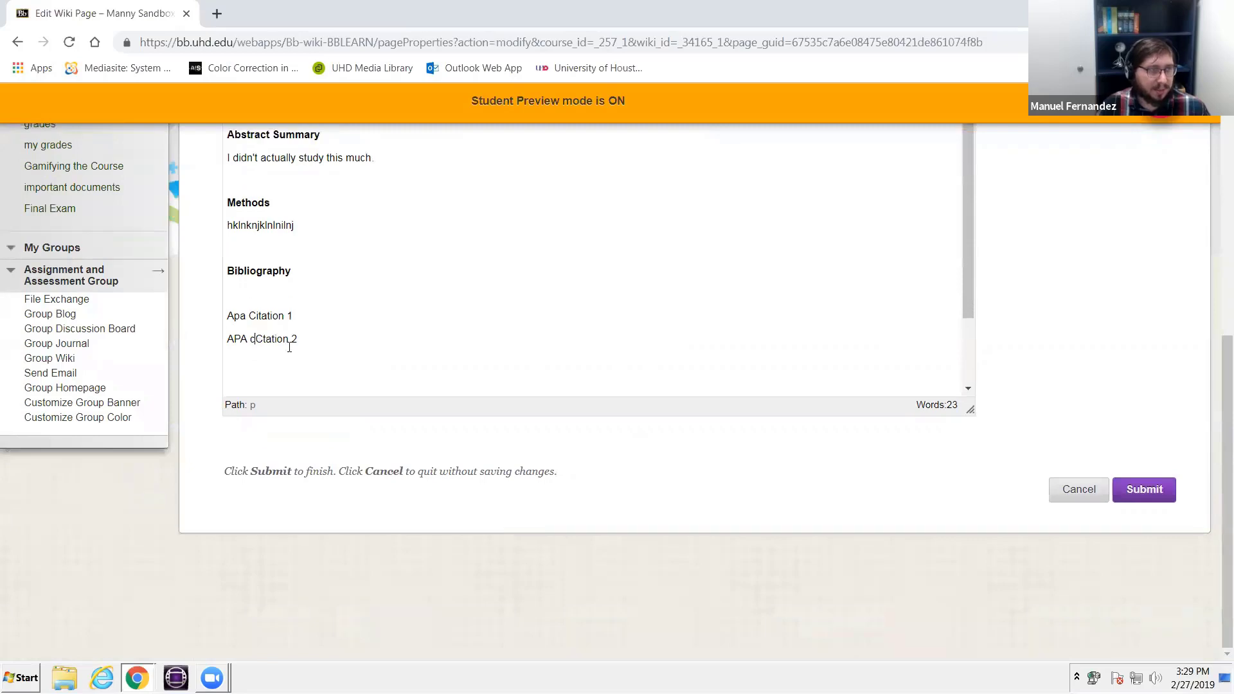
key(BackSpace)
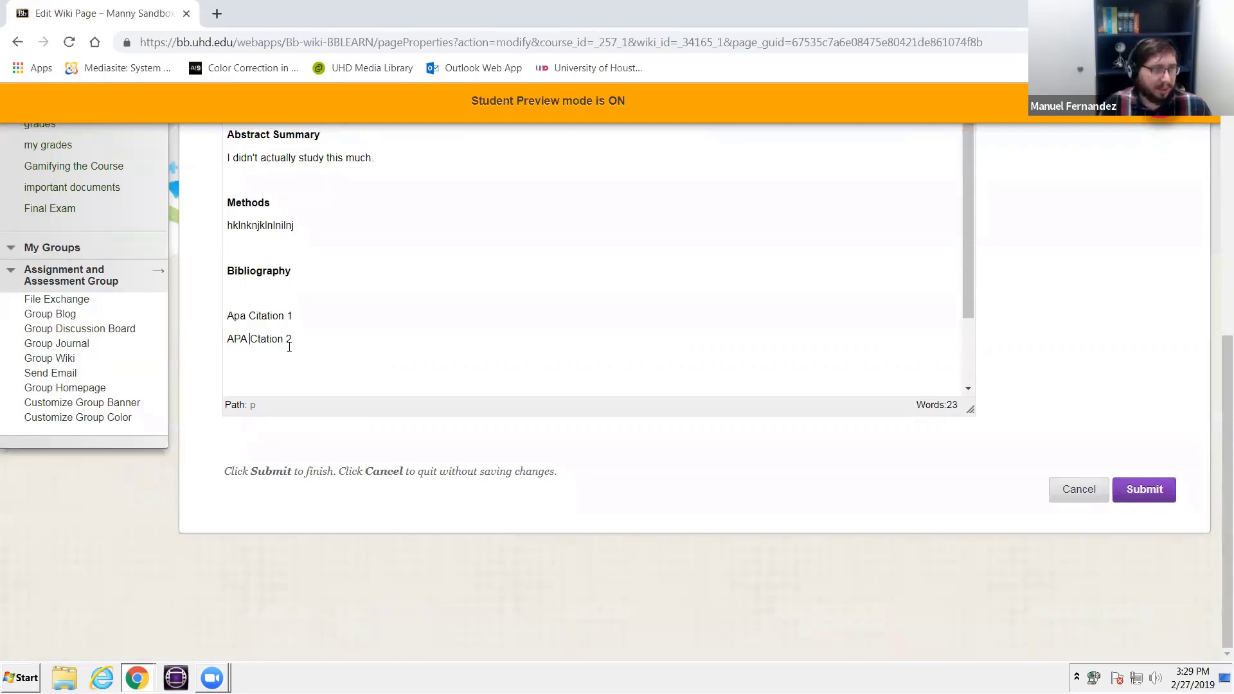
text(i)
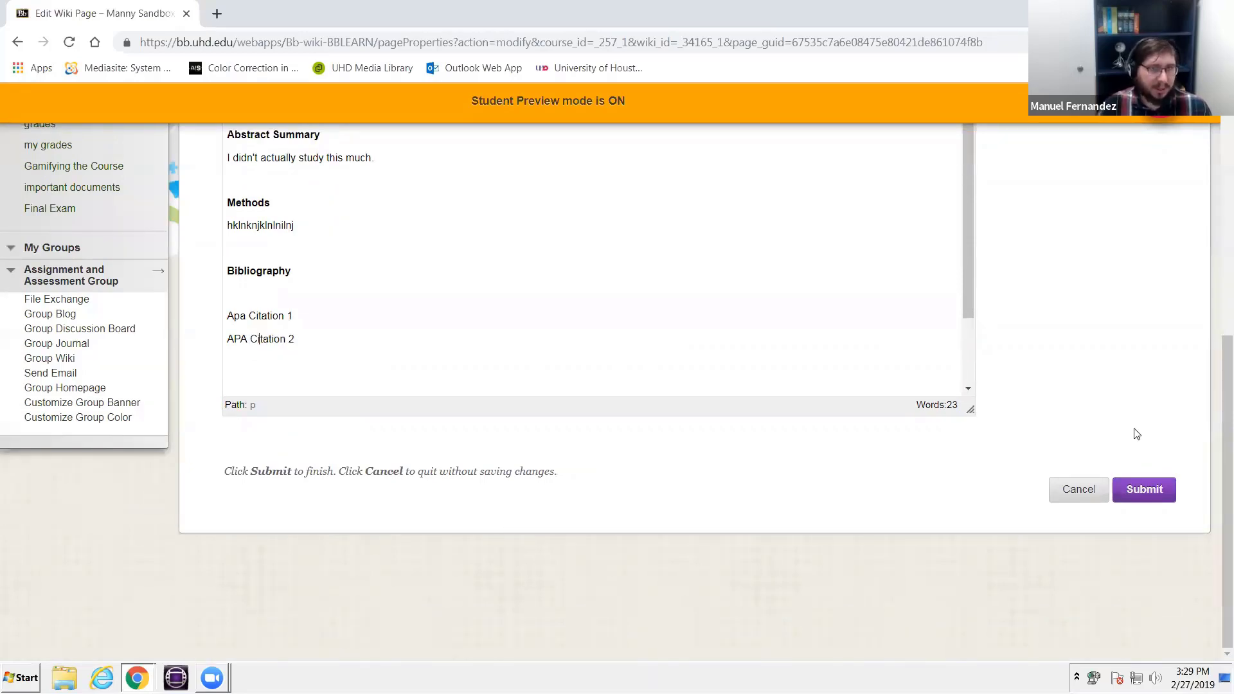
click(1131, 488)
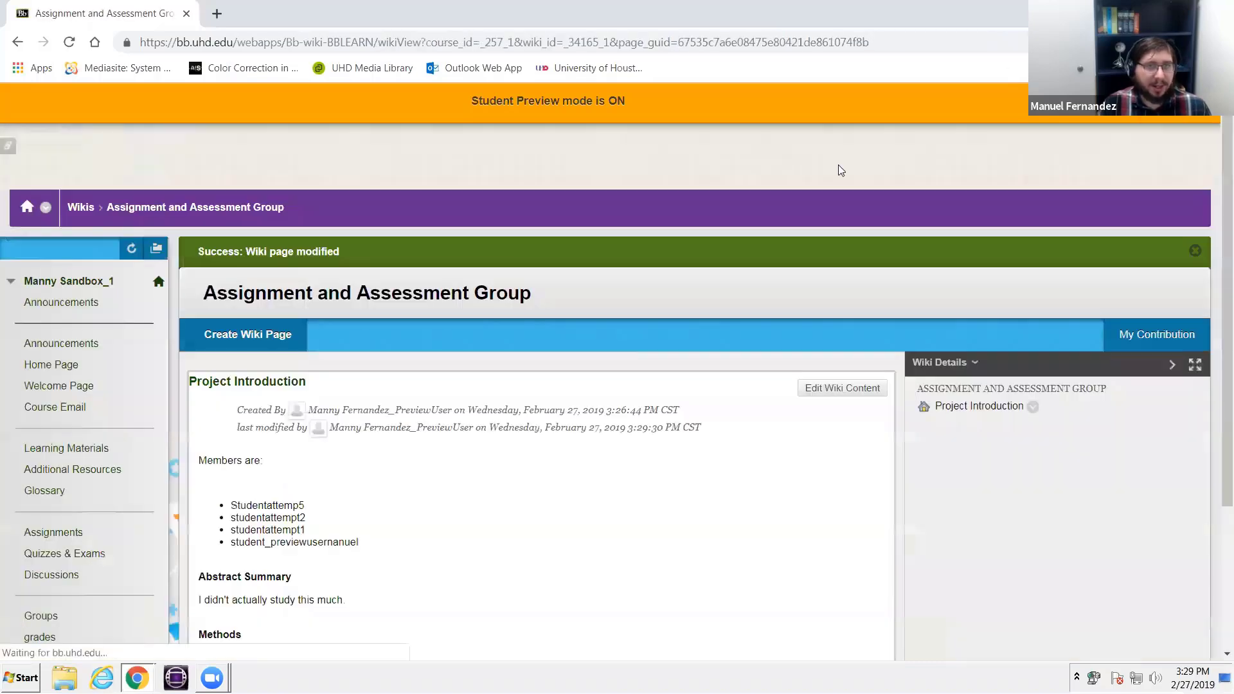
- Review the whole Project Introduction wiki page and check the Wiki Details information
scroll(665, 525, down, 3)
scroll(675, 532, up, 4)
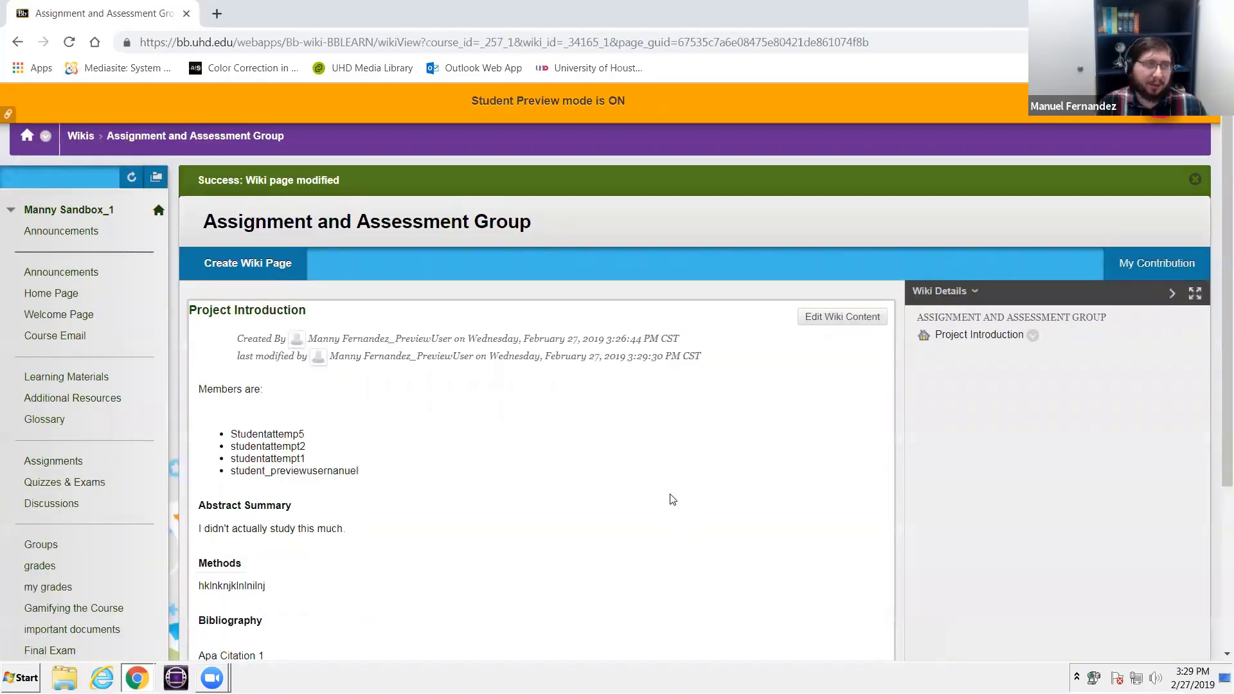
scroll(671, 466, down, 4)
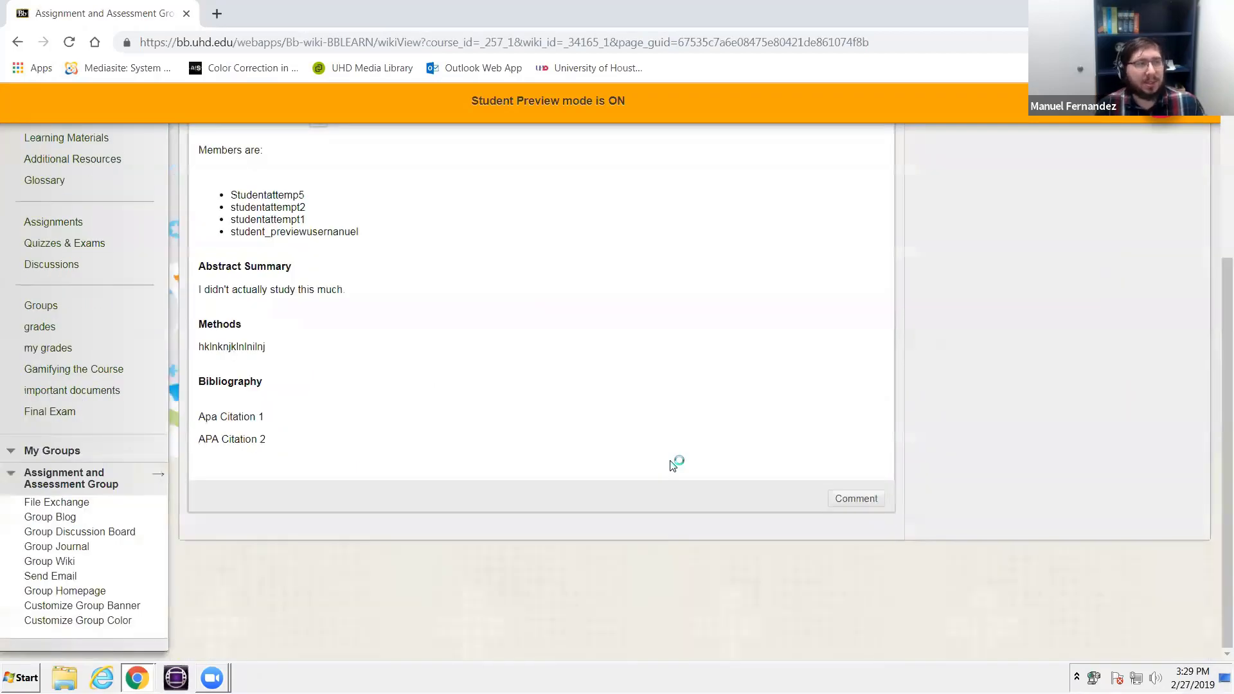
scroll(673, 465, up, 3)
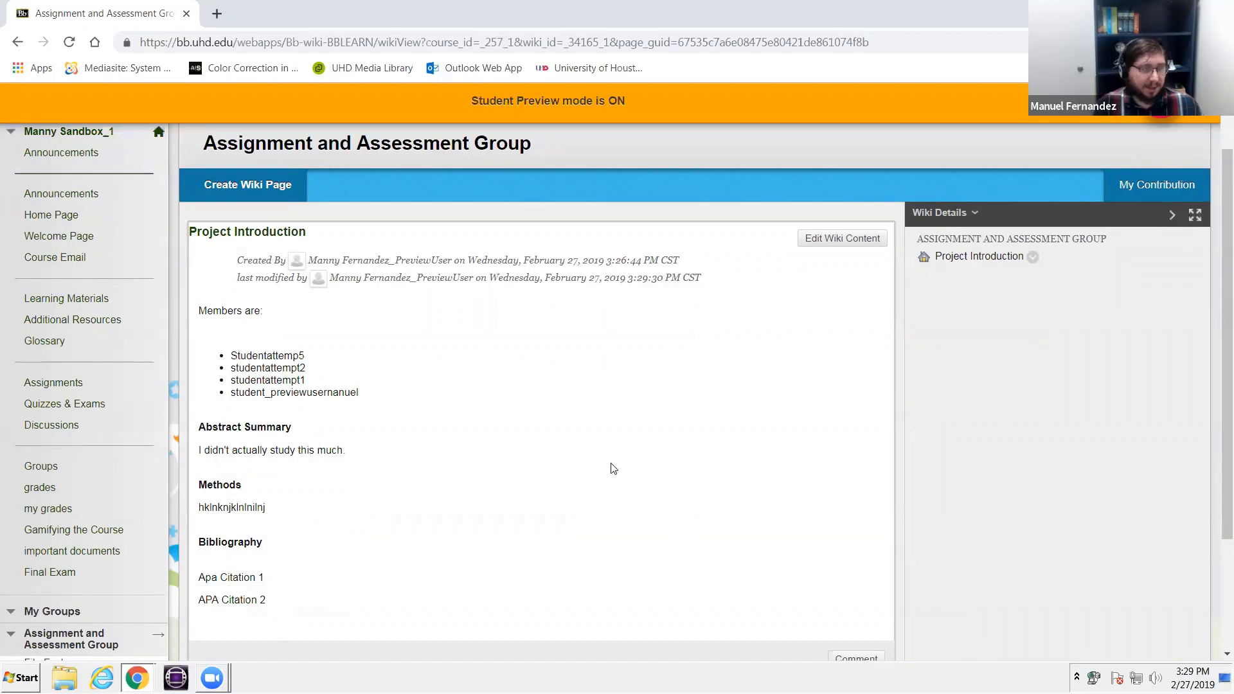
scroll(526, 469, down, 3)
scroll(526, 470, up, 4)
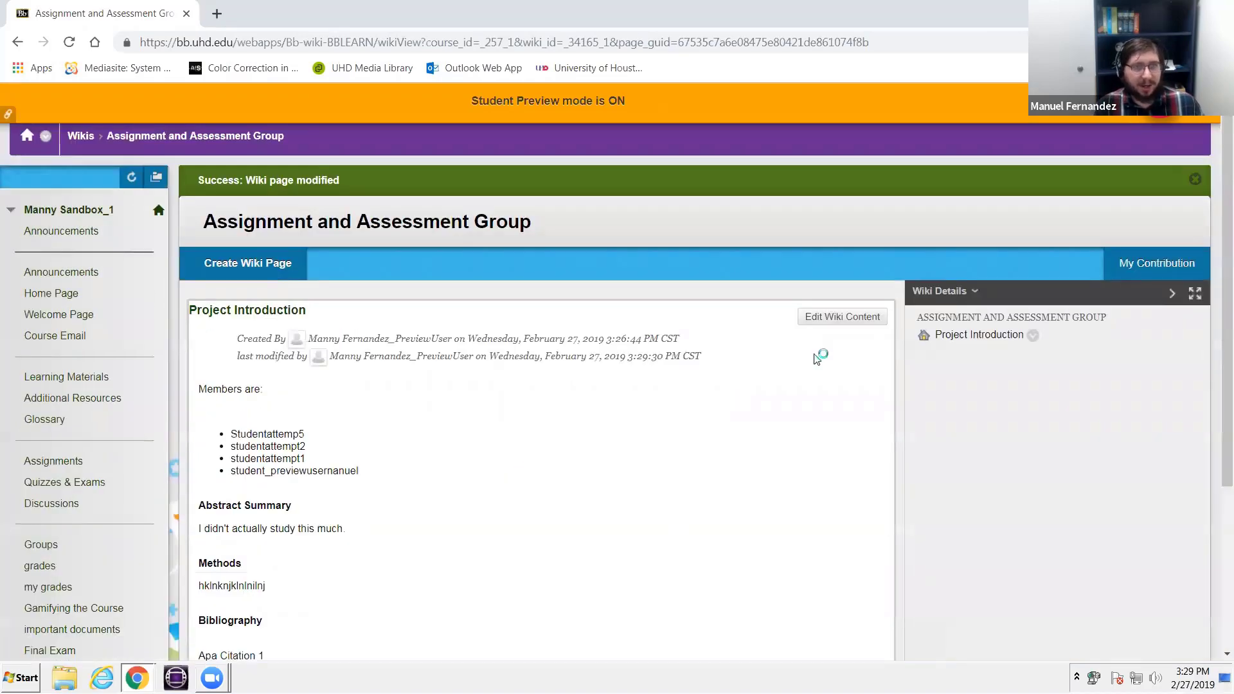
click(970, 292)
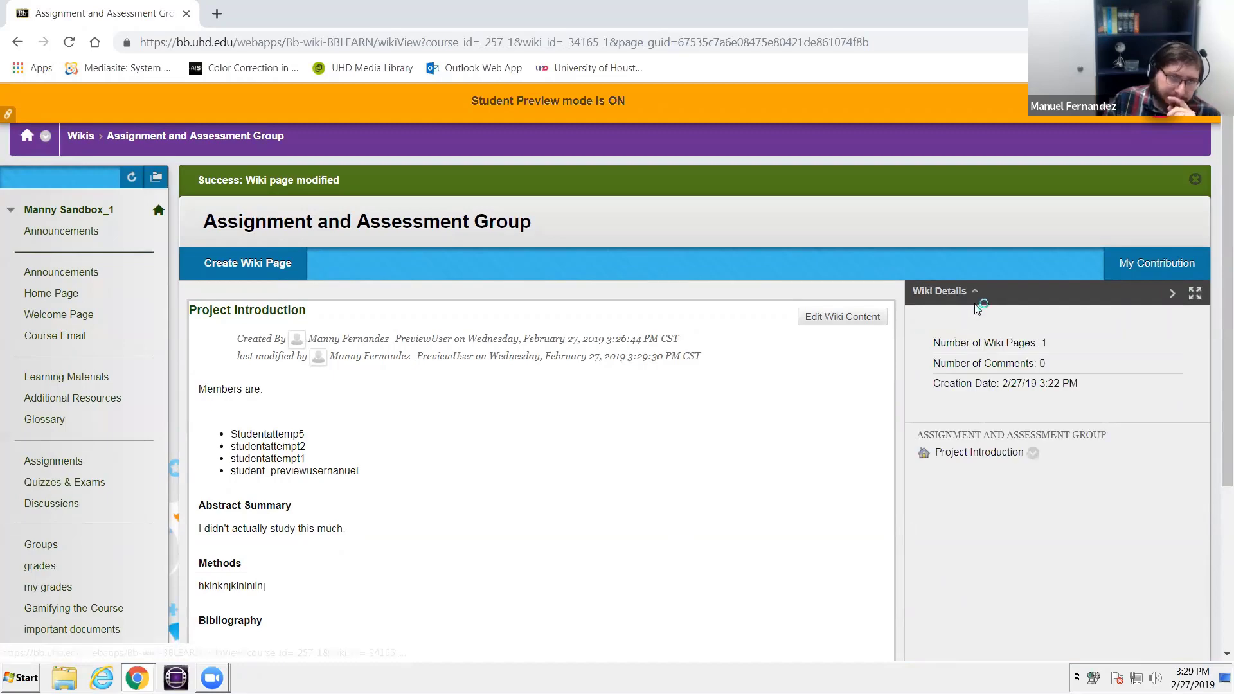
click(976, 296)
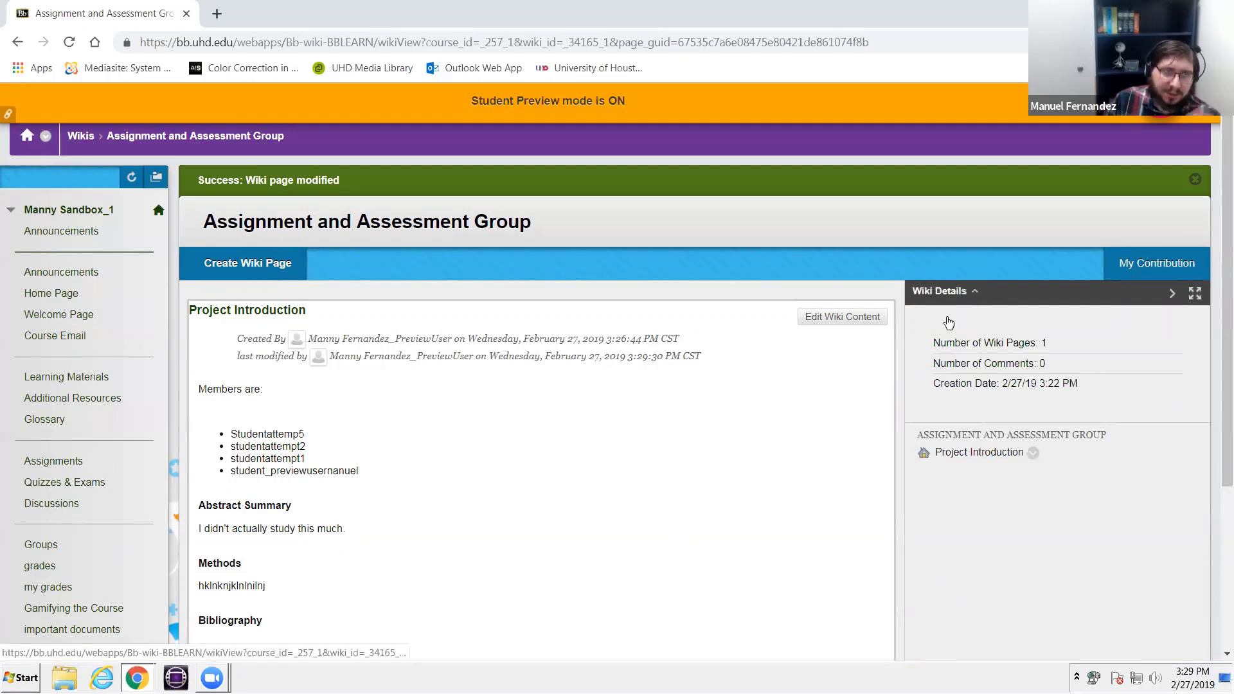
scroll(733, 454, down, 4)
scroll(745, 469, up, 4)
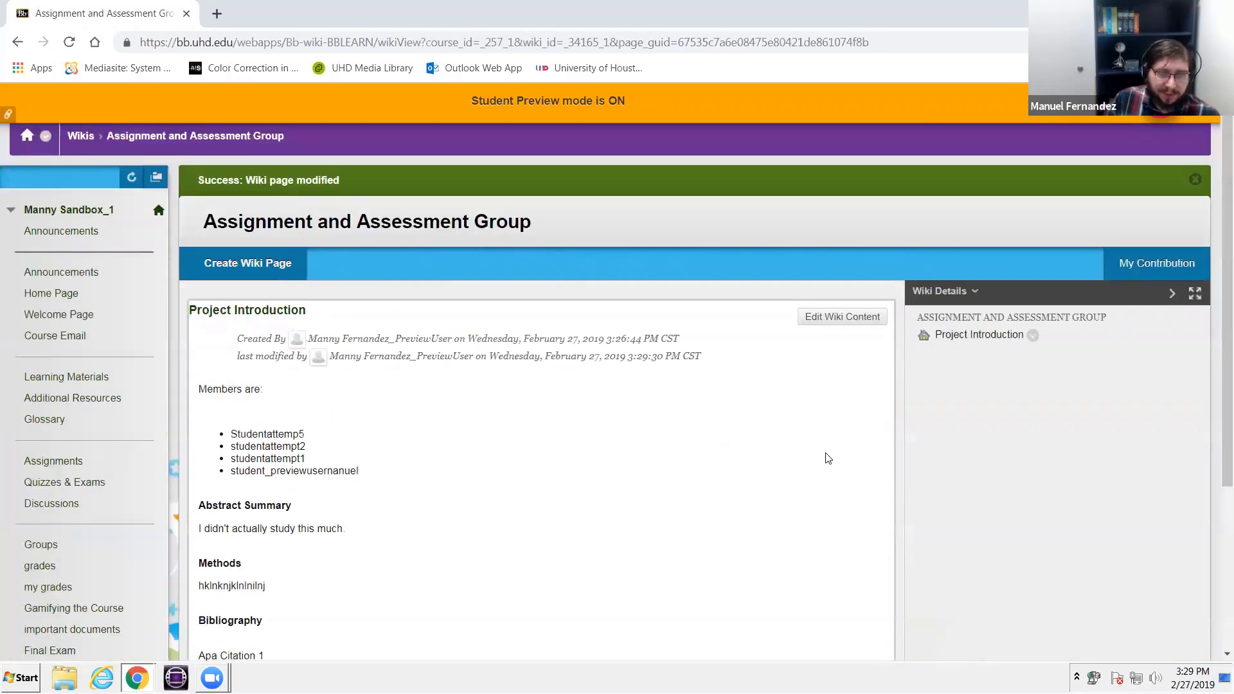
- View the student's own wiki contributions, compare Project Introduction version 6 with version 5, and close the comparison
click(1133, 261)
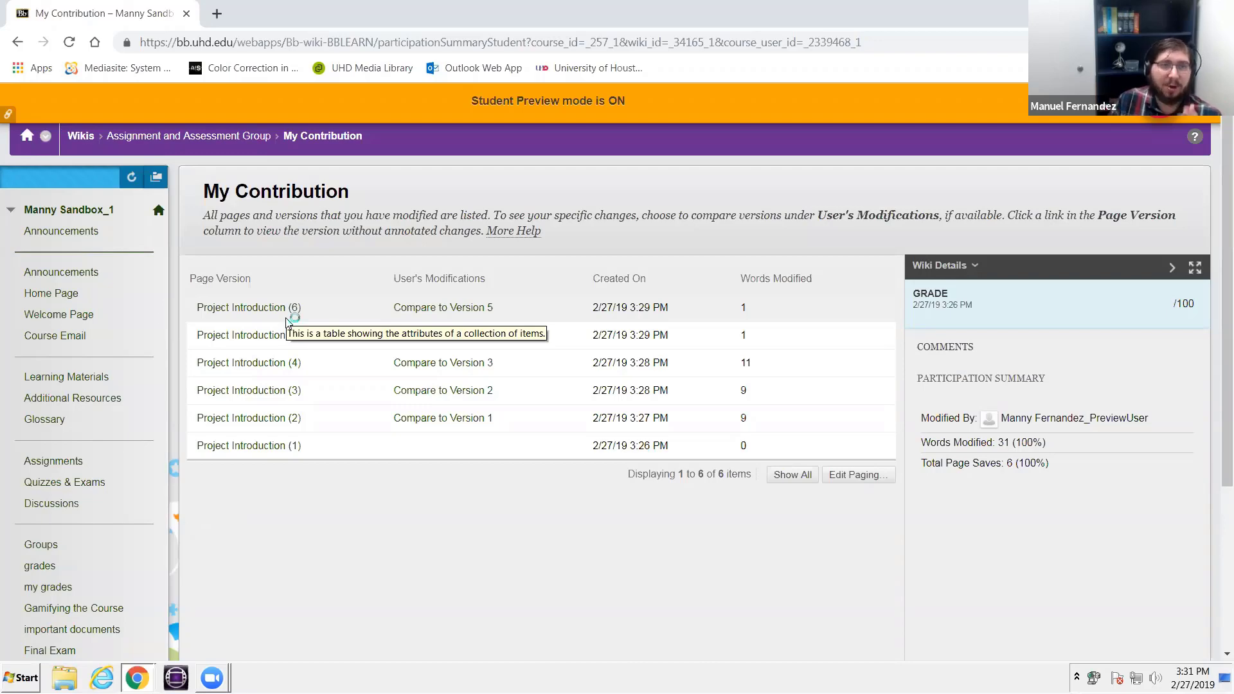
click(407, 308)
scroll(401, 304, down, 4)
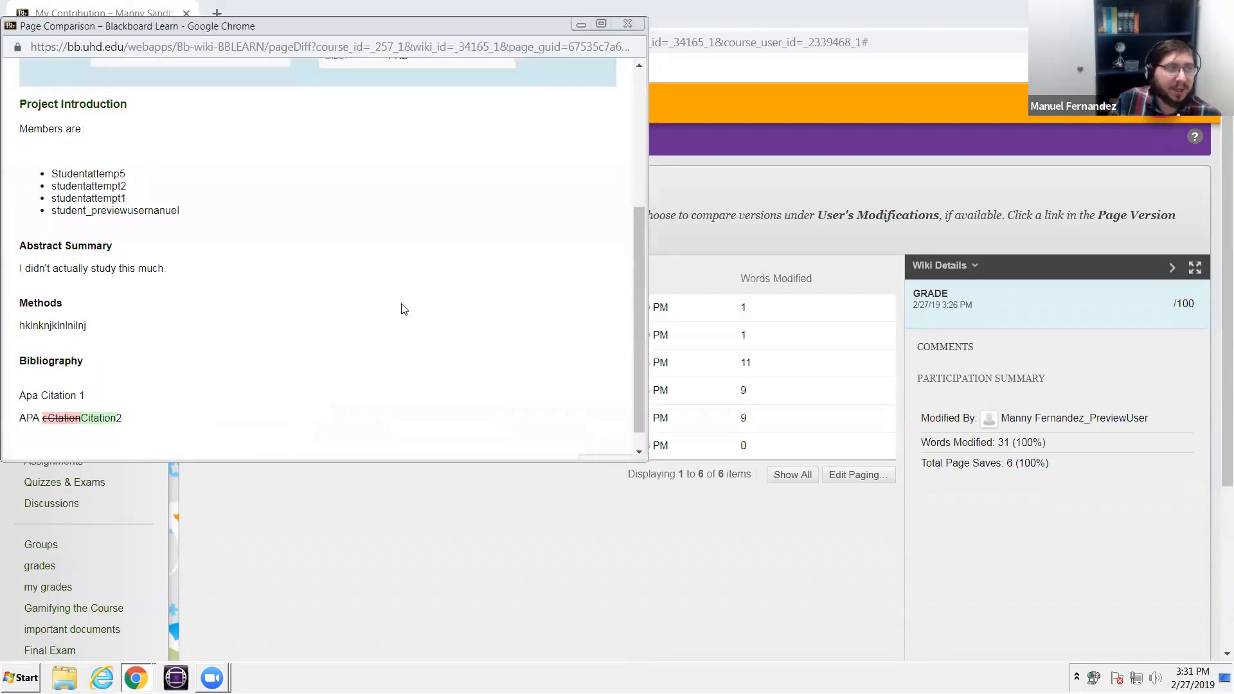
scroll(404, 309, down, 1)
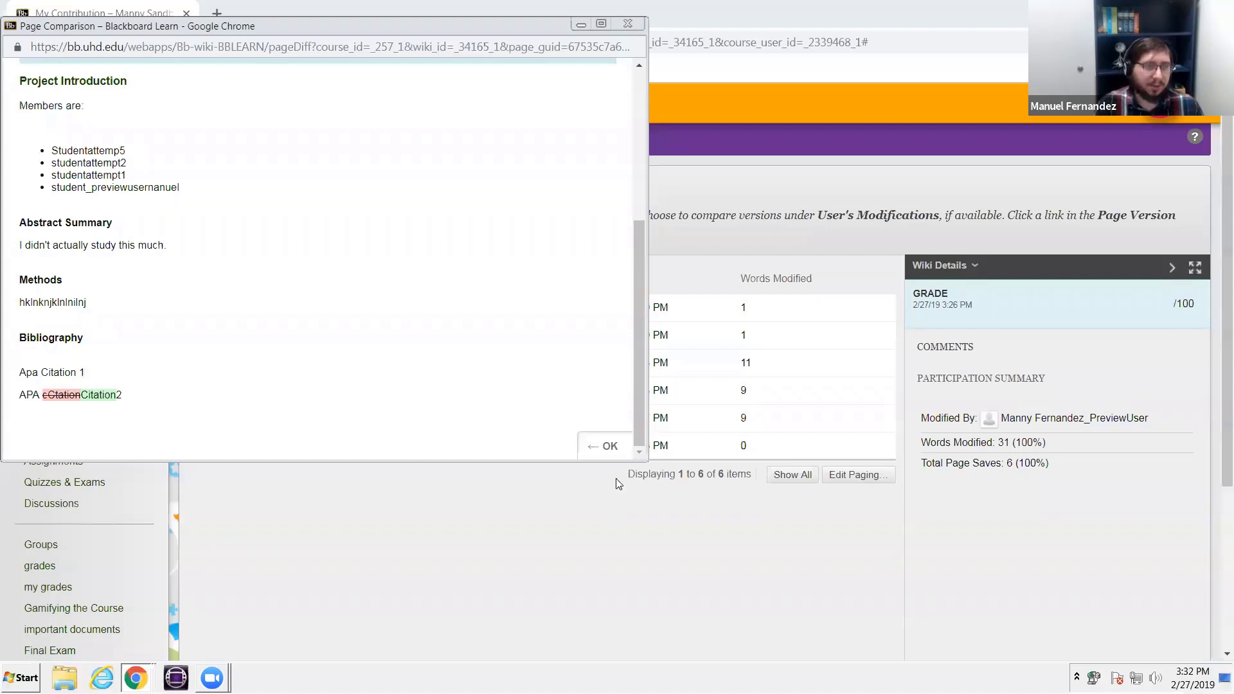
click(603, 448)
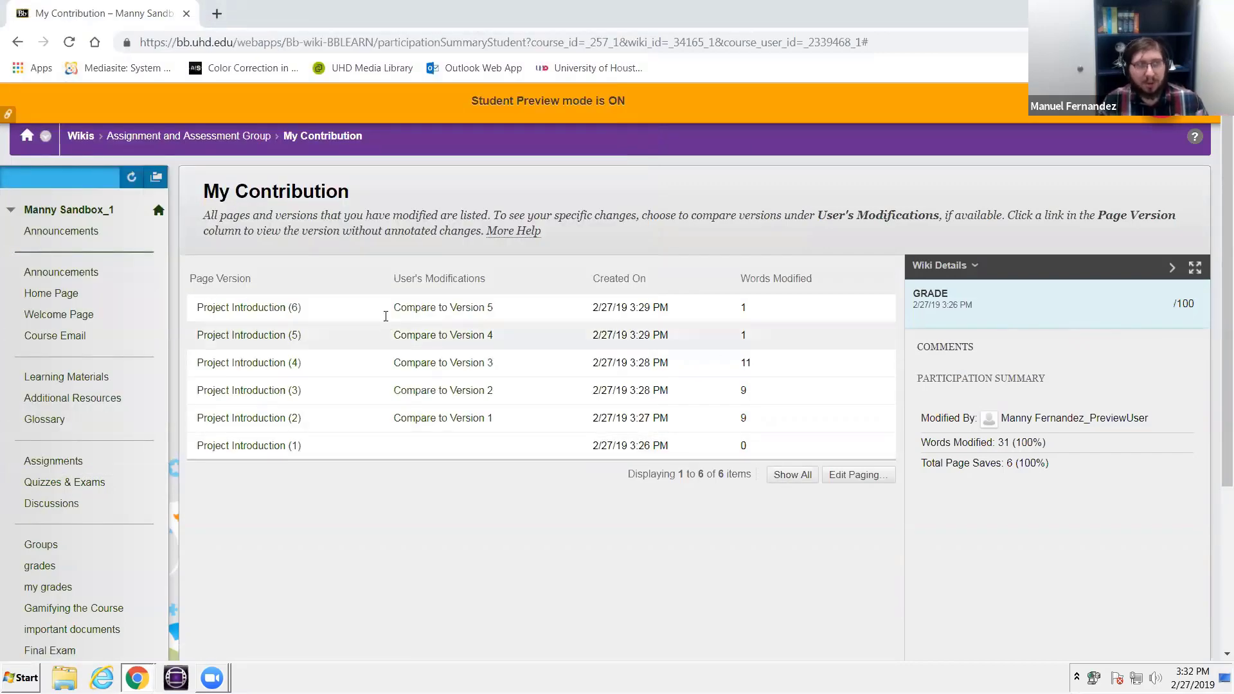
- Return to the Assignment and Assessment Group wiki, collapse the group's tool links, and exit Student Preview
click(188, 144)
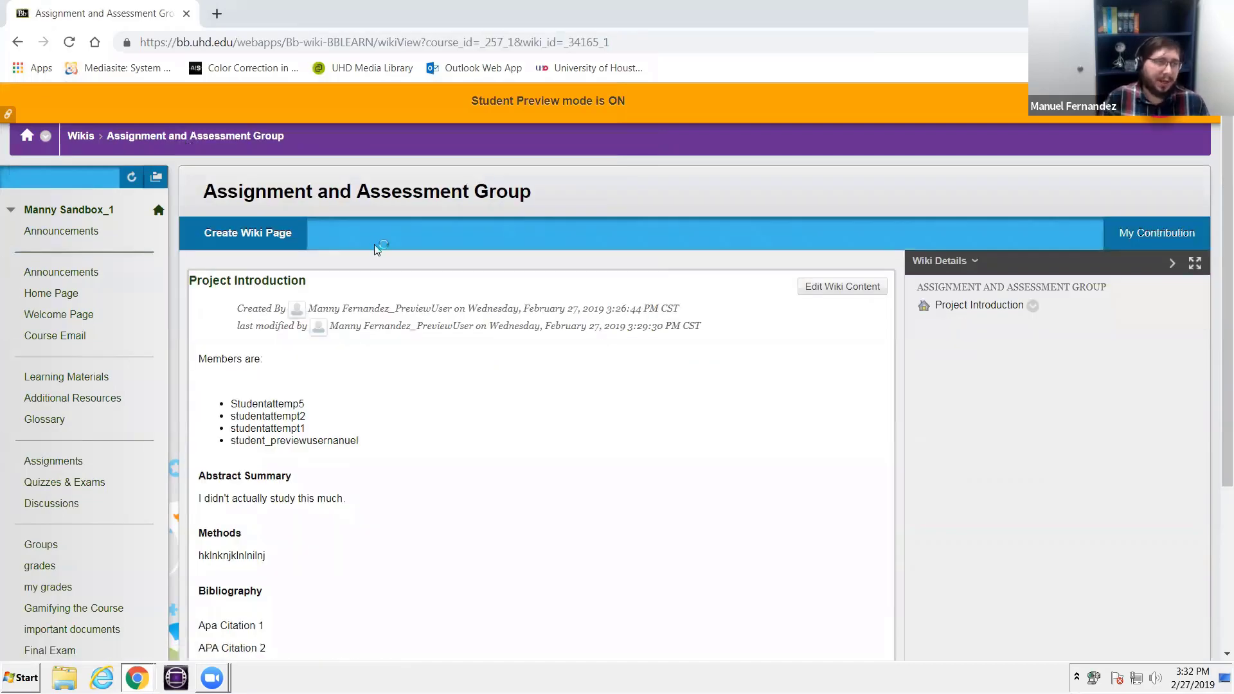
scroll(398, 302, down, 3)
scroll(277, 511, down, 2)
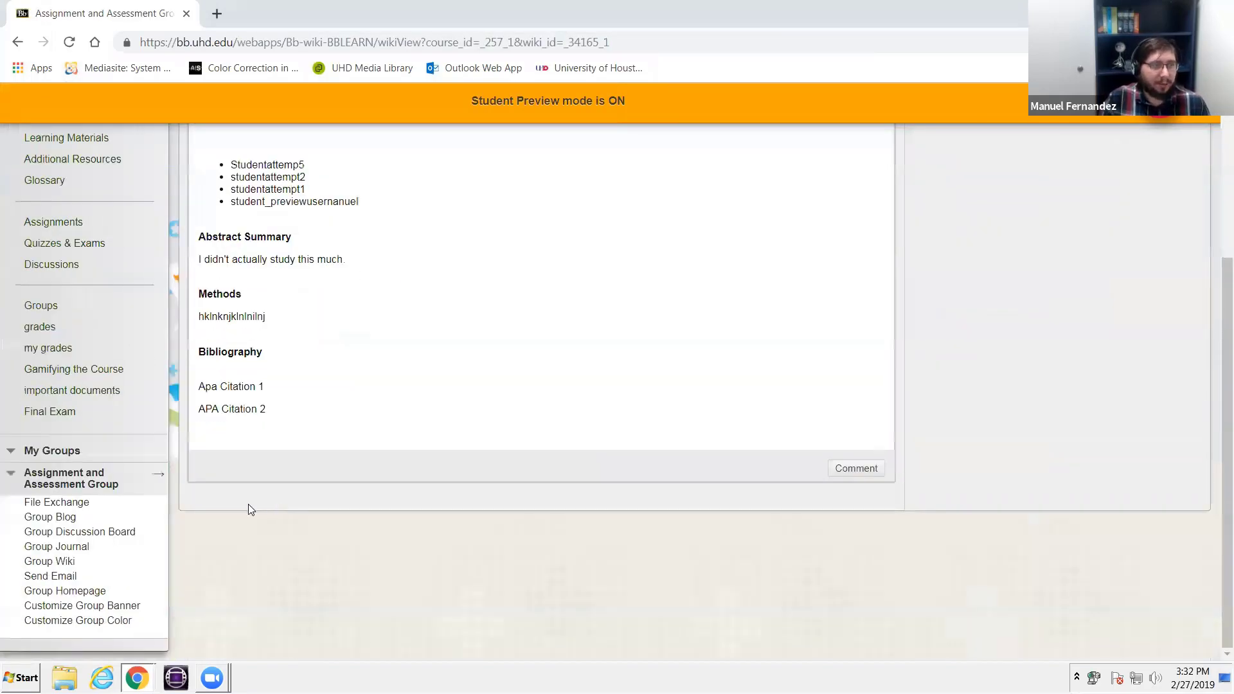
click(73, 483)
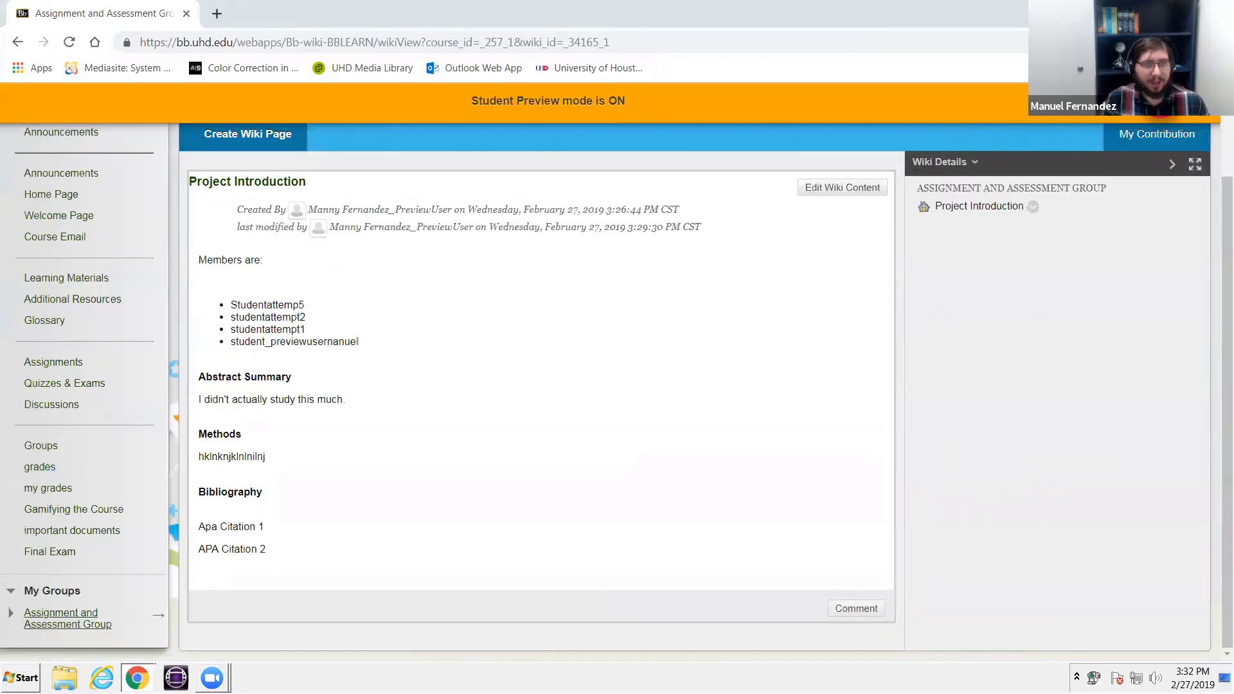
click(1183, 101)
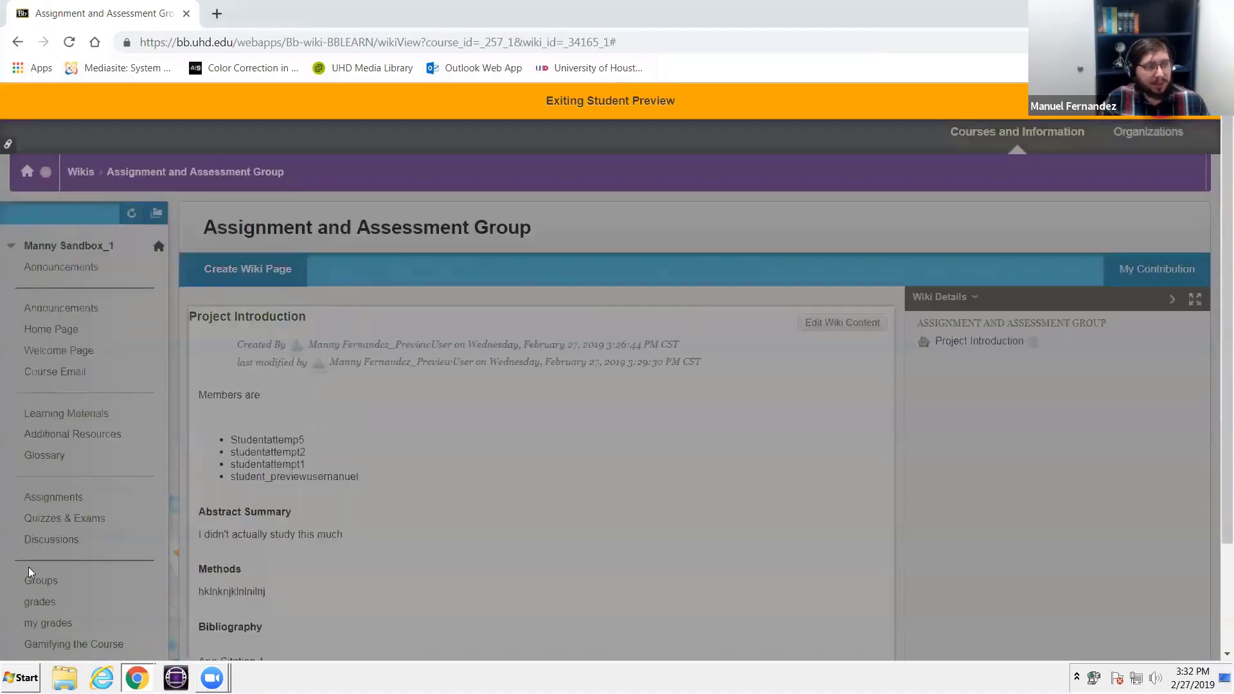
scroll(28, 568, down, 3)
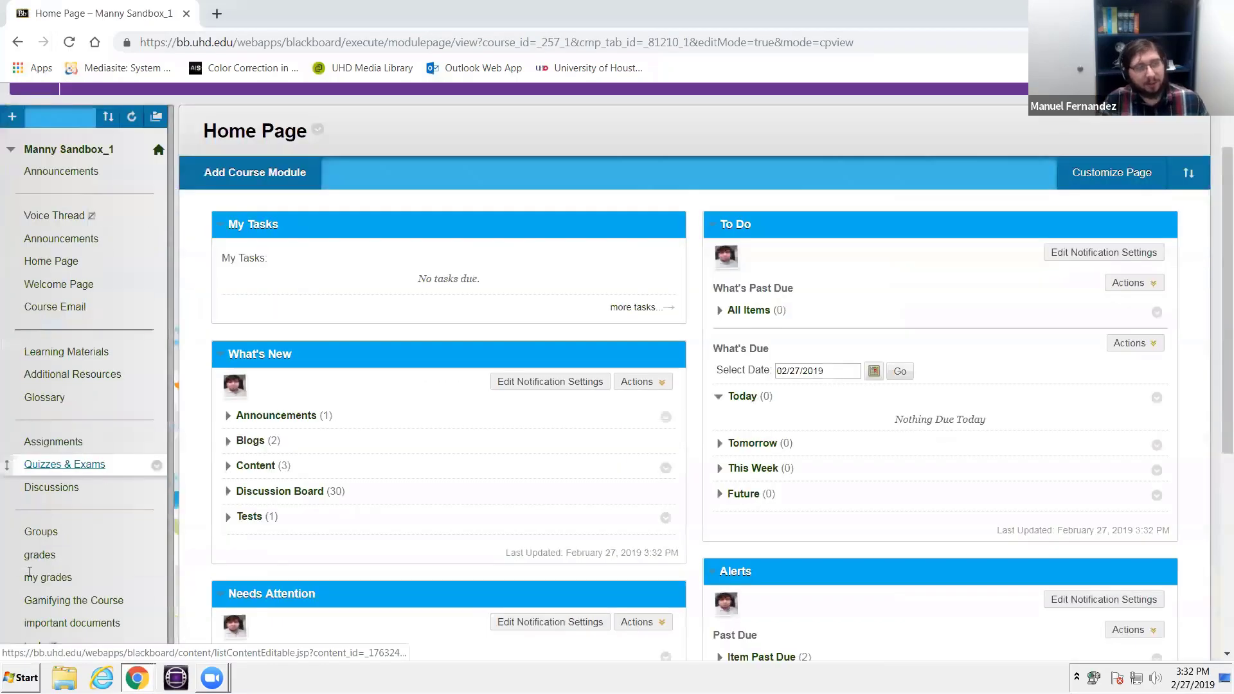
- Open the Full Grade Center and go to its Smart Views management page
scroll(33, 506, down, 2)
scroll(34, 507, down, 3)
click(36, 457)
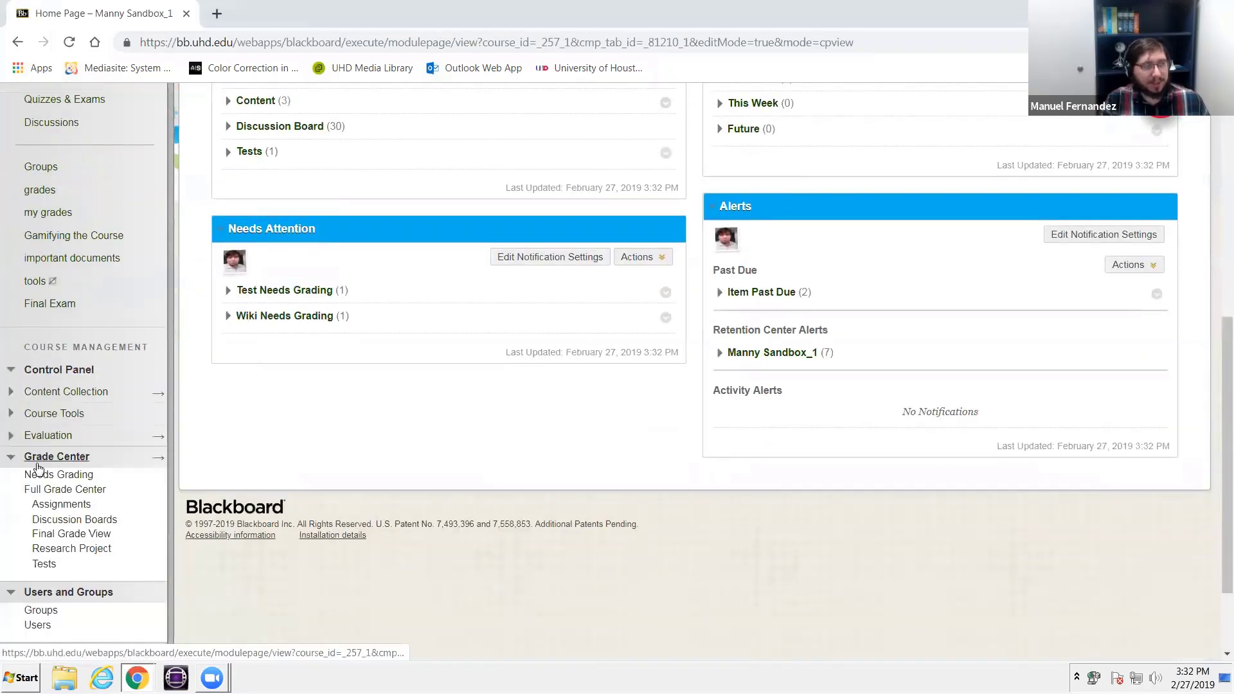
click(79, 494)
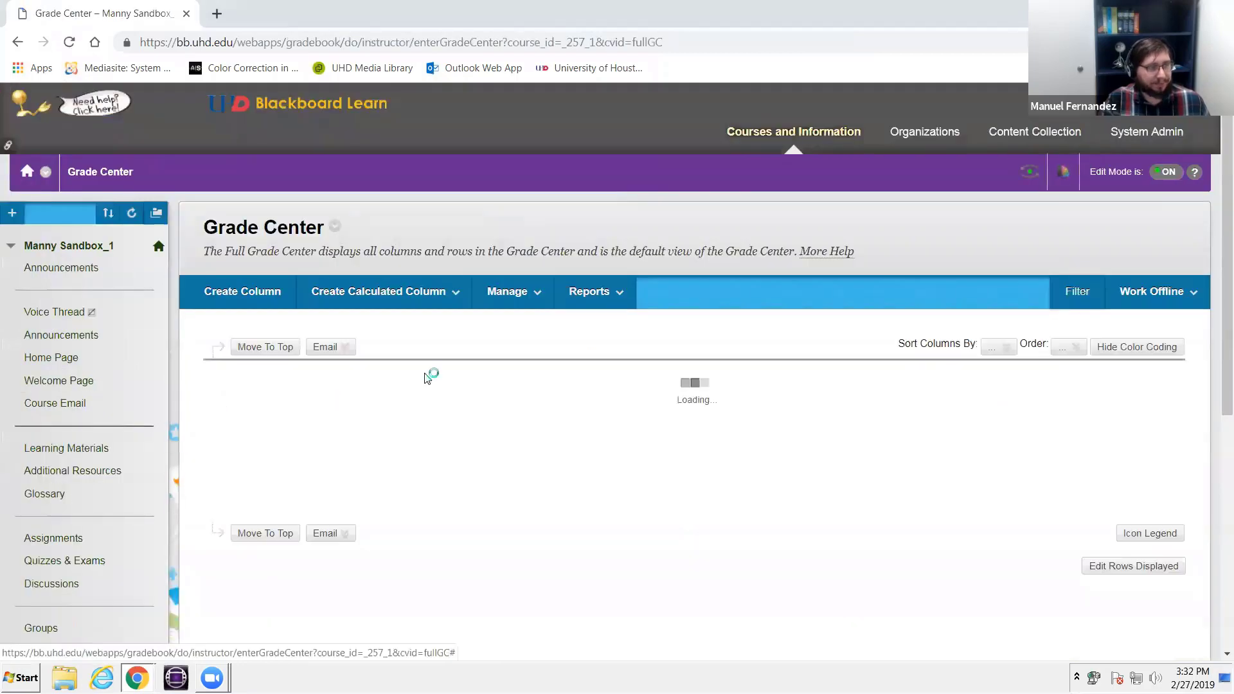
mouse_move(522, 305)
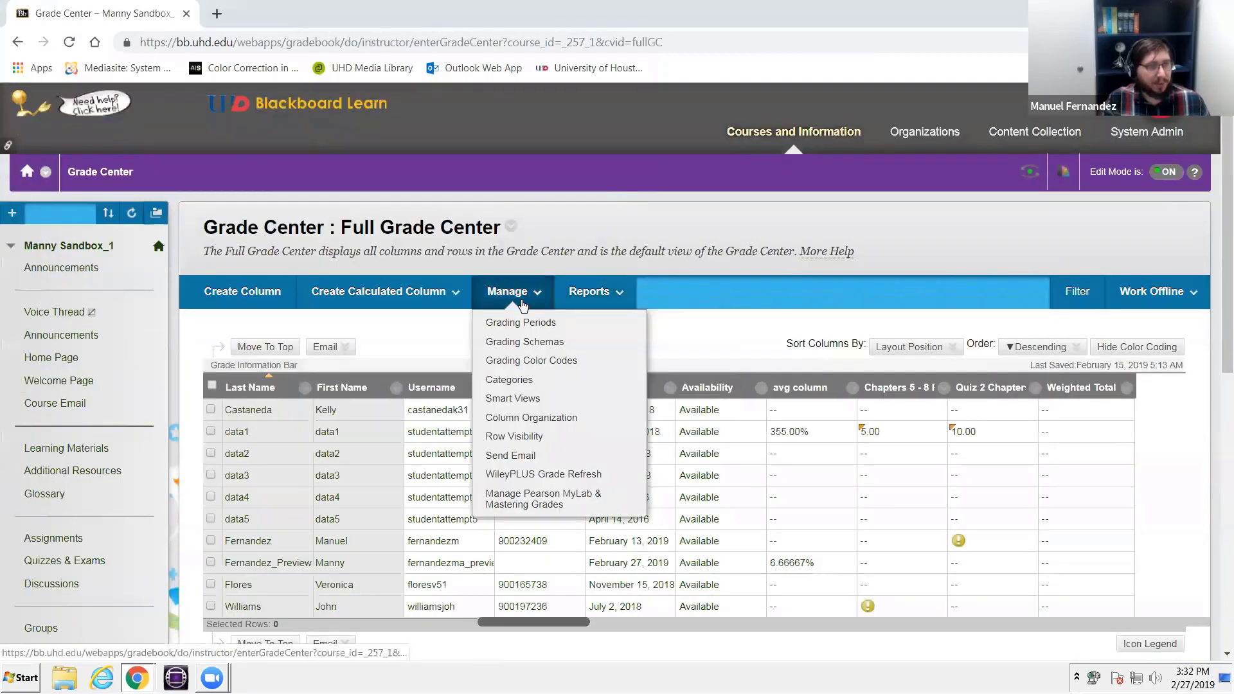
click(512, 399)
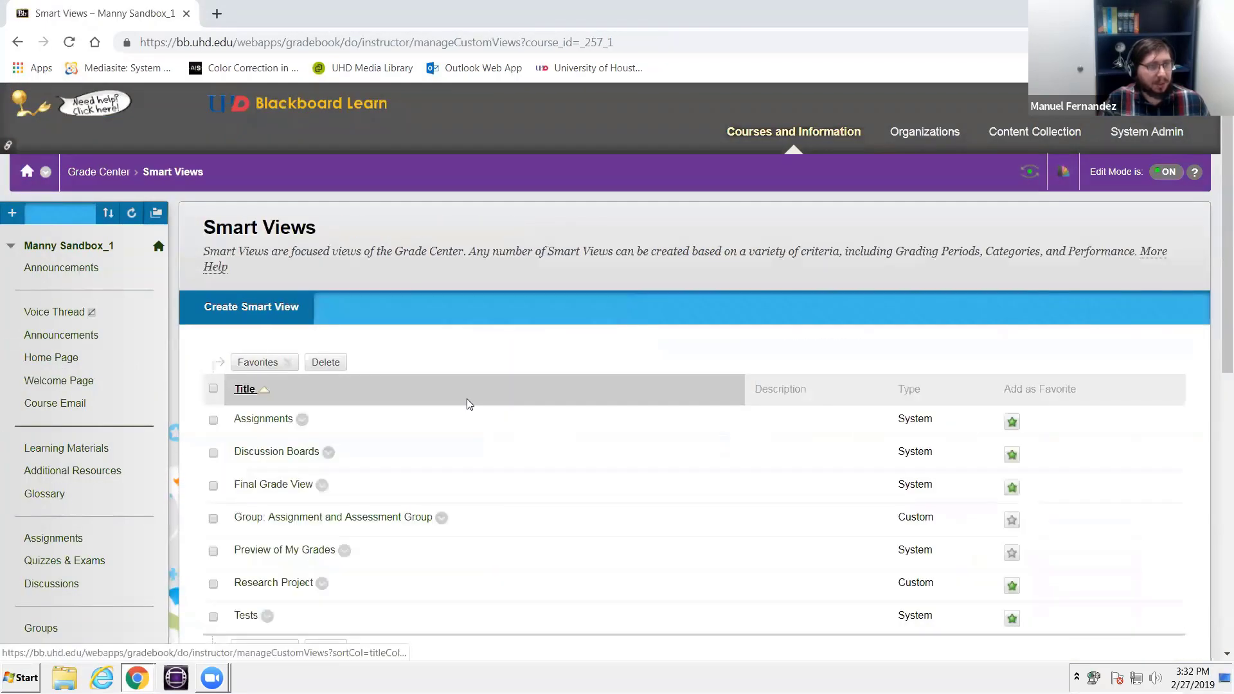
- Mark the "Group: Assignment and Assessment Group" smart view as a favorite and return to the Grade Center
scroll(212, 546, down, 1)
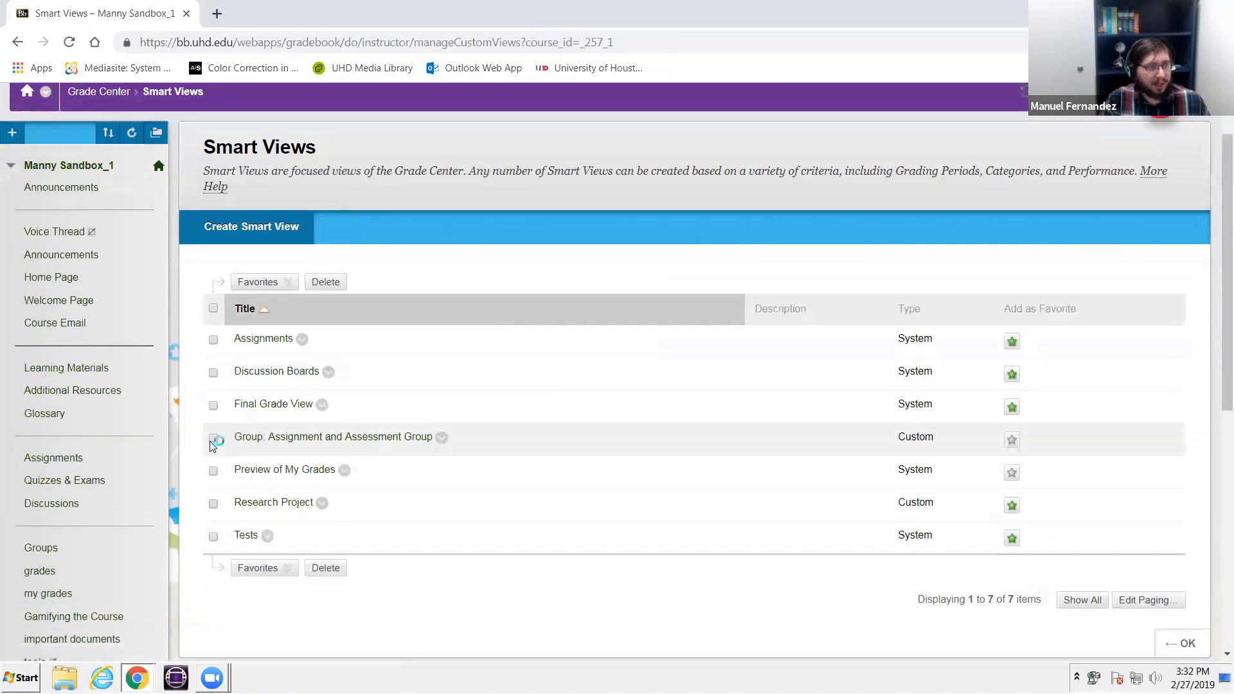
click(214, 440)
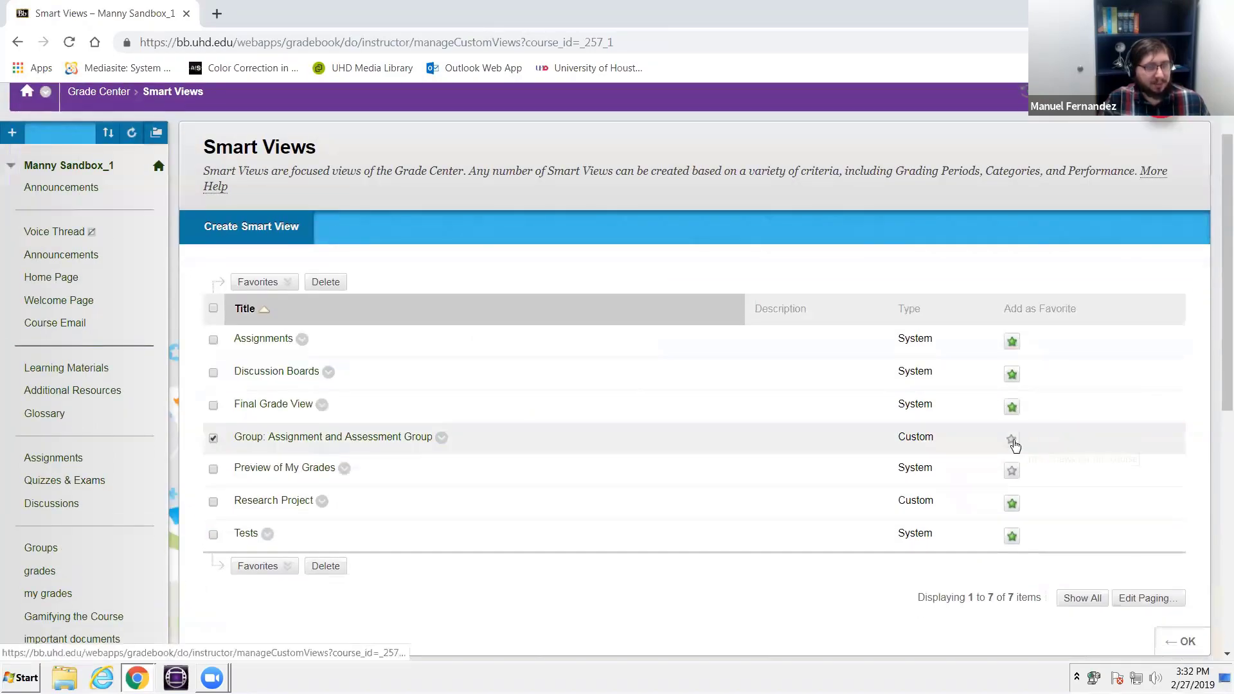
scroll(105, 546, down, 5)
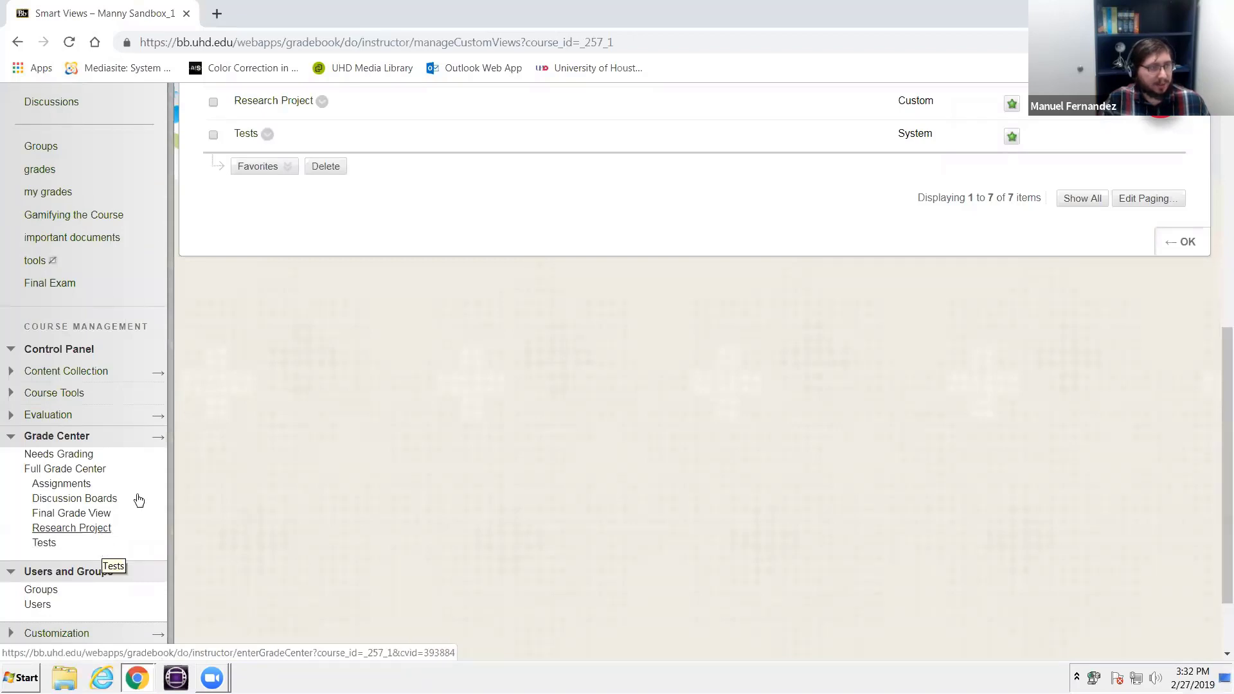
scroll(401, 426, up, 5)
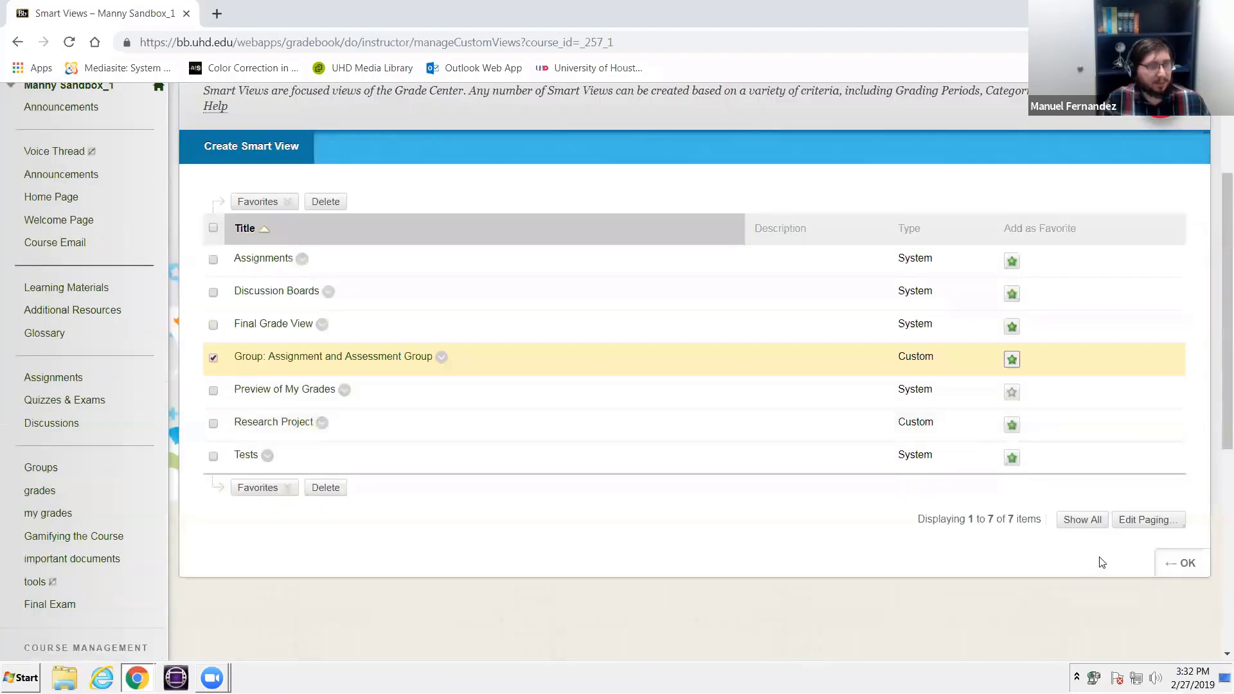
click(1181, 564)
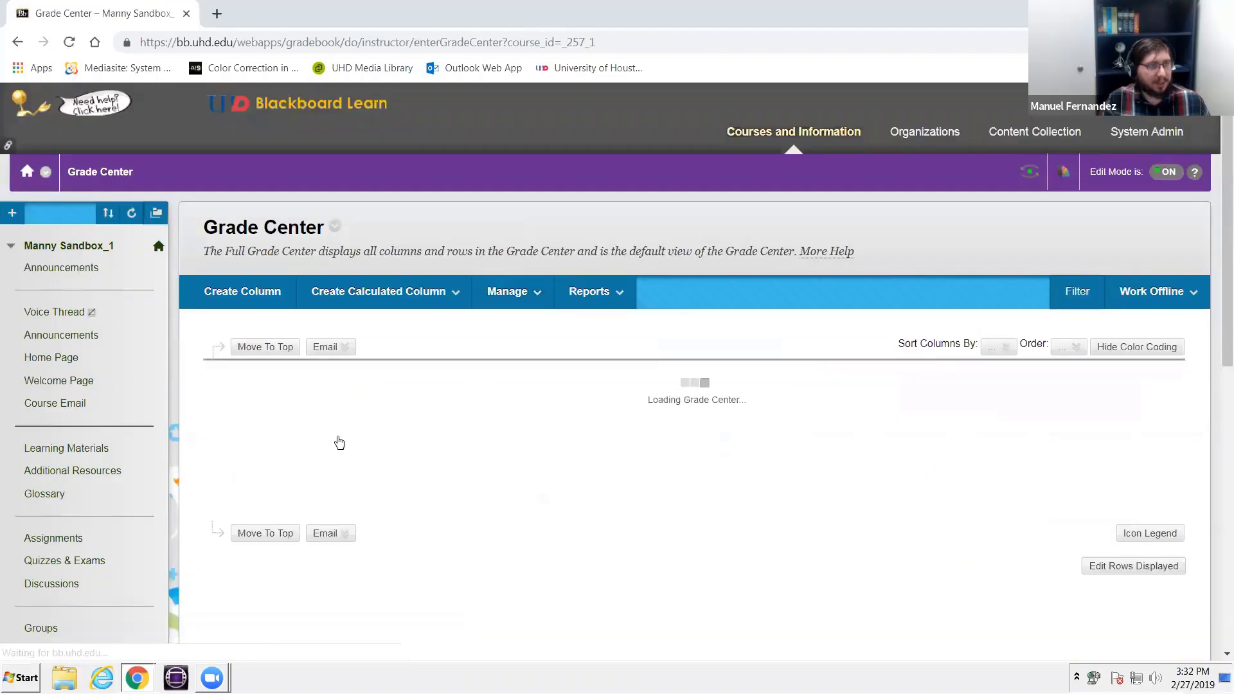
- Open the Group: Assignment and Assessment Group smart view and locate the group's wiki column at the end of the grid
scroll(340, 426, down, 7)
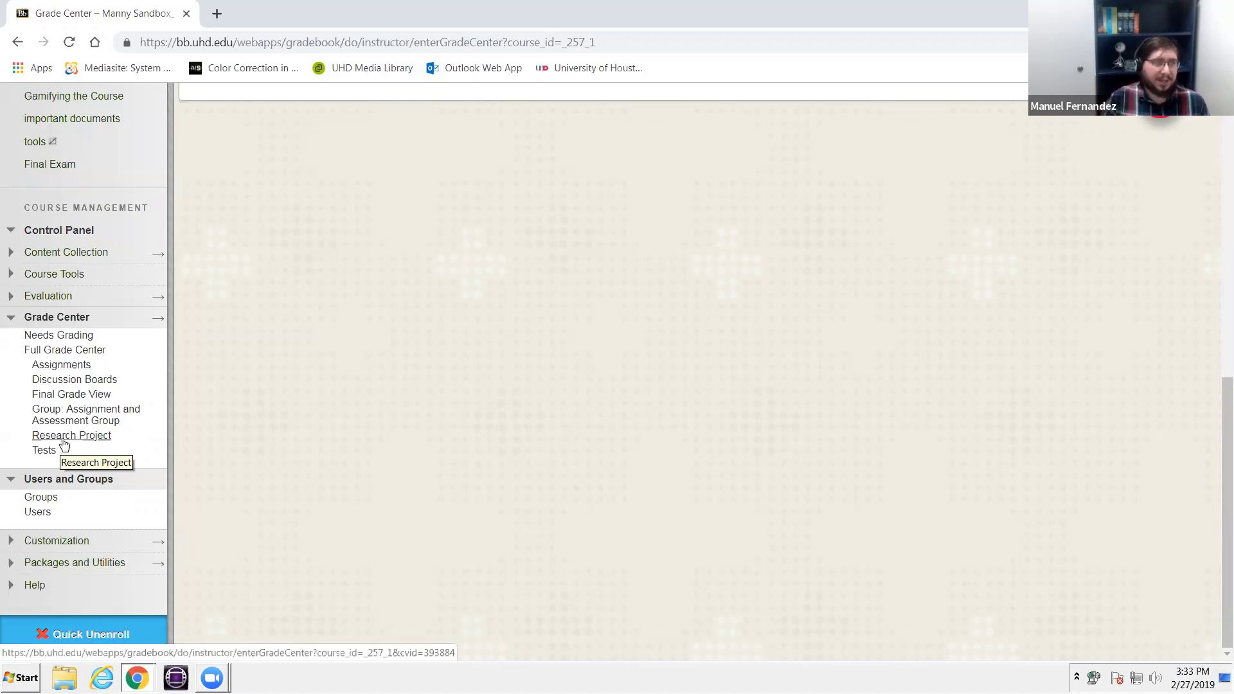
click(83, 411)
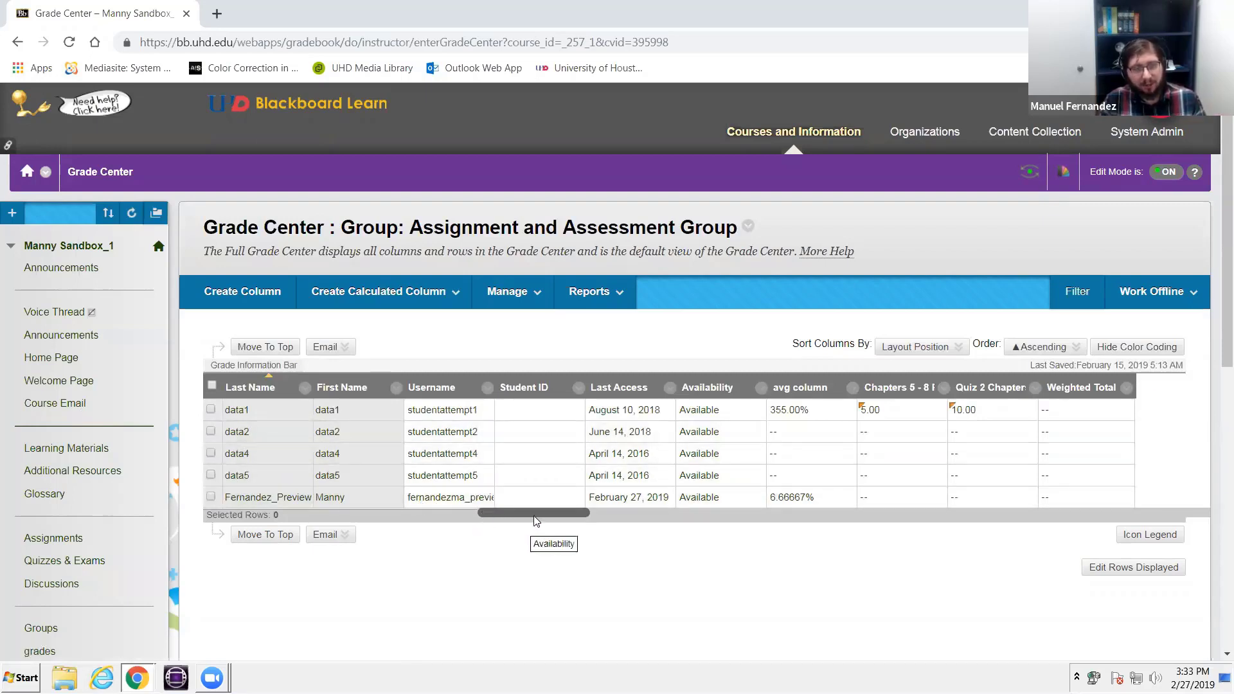
click(697, 517)
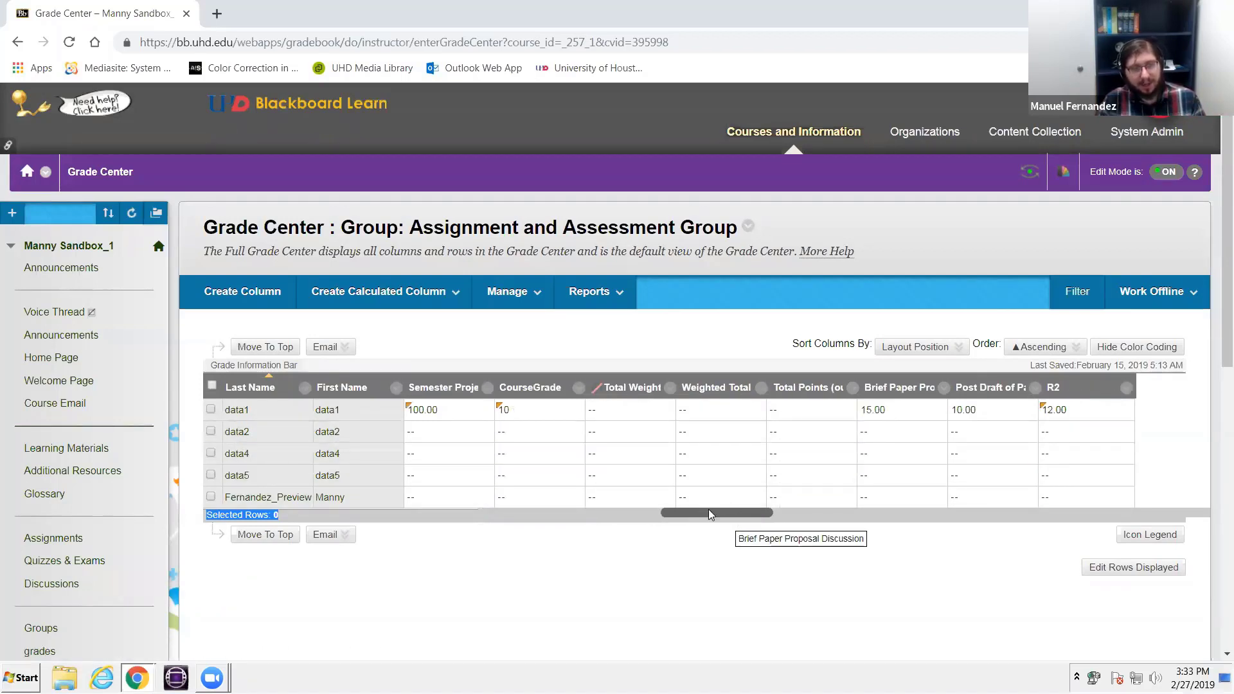
drag(707, 514, 1117, 518)
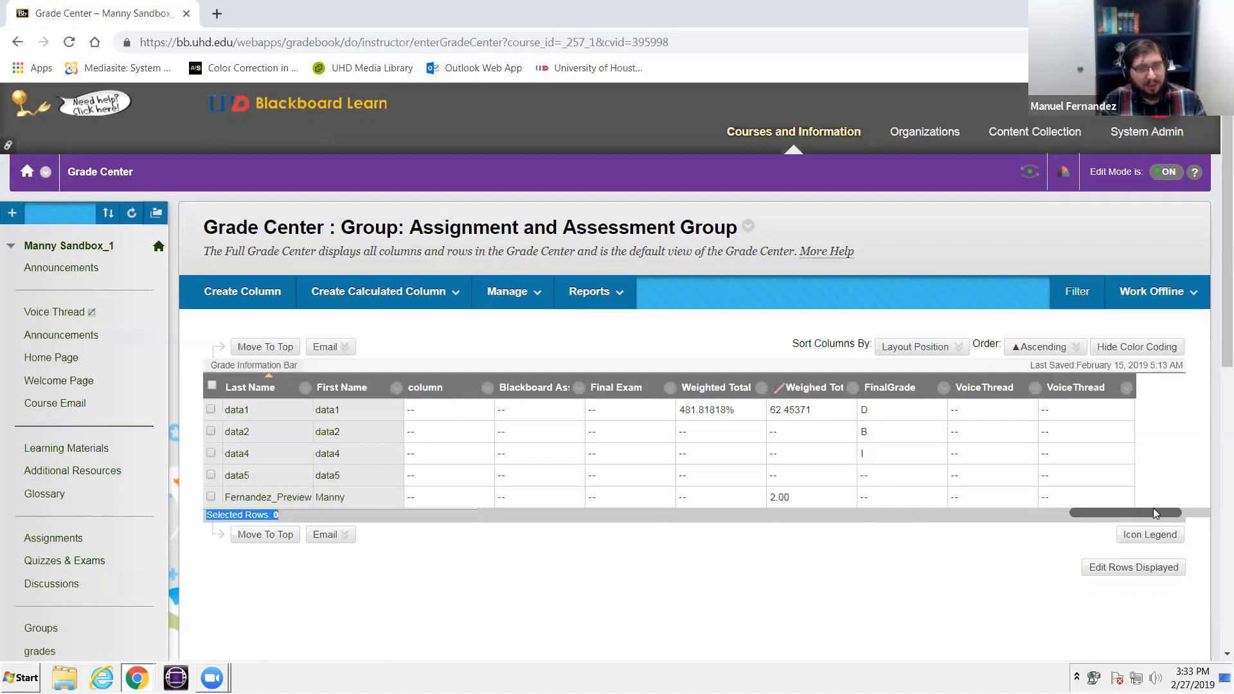
drag(1153, 511, 1181, 512)
mouse_move(1082, 390)
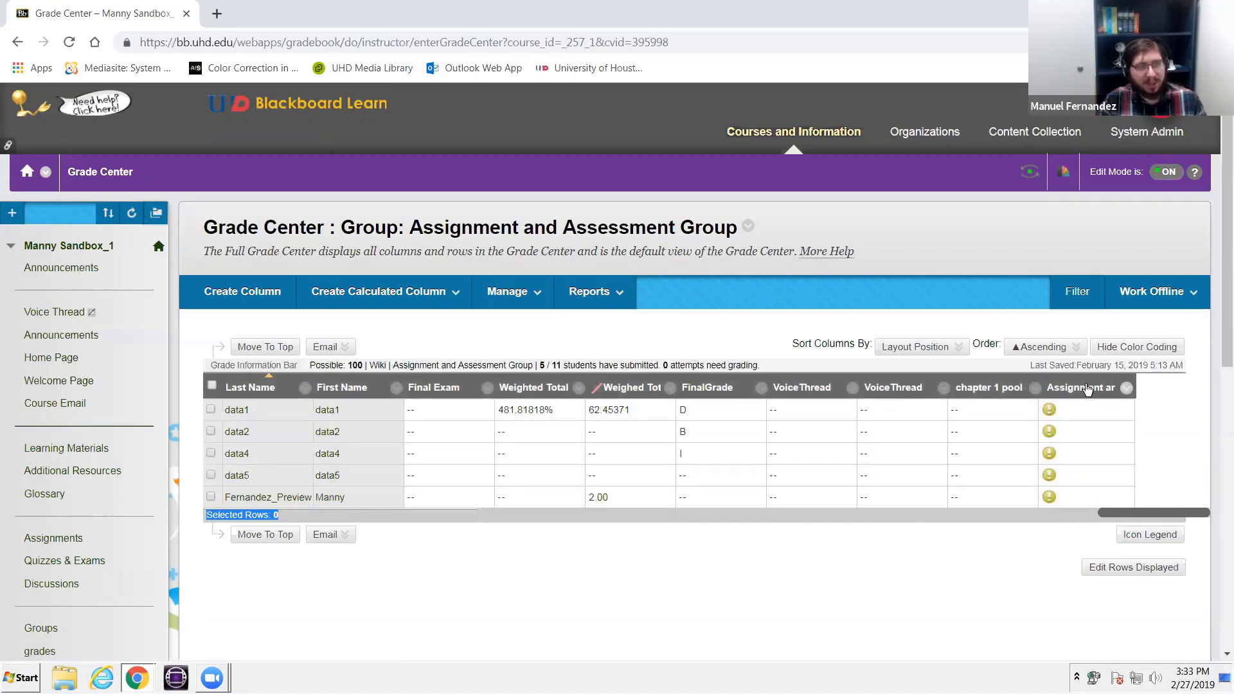
- Open data1's grade details for the group wiki, grade the group attempt, and save a group grade of 75
click(1108, 410)
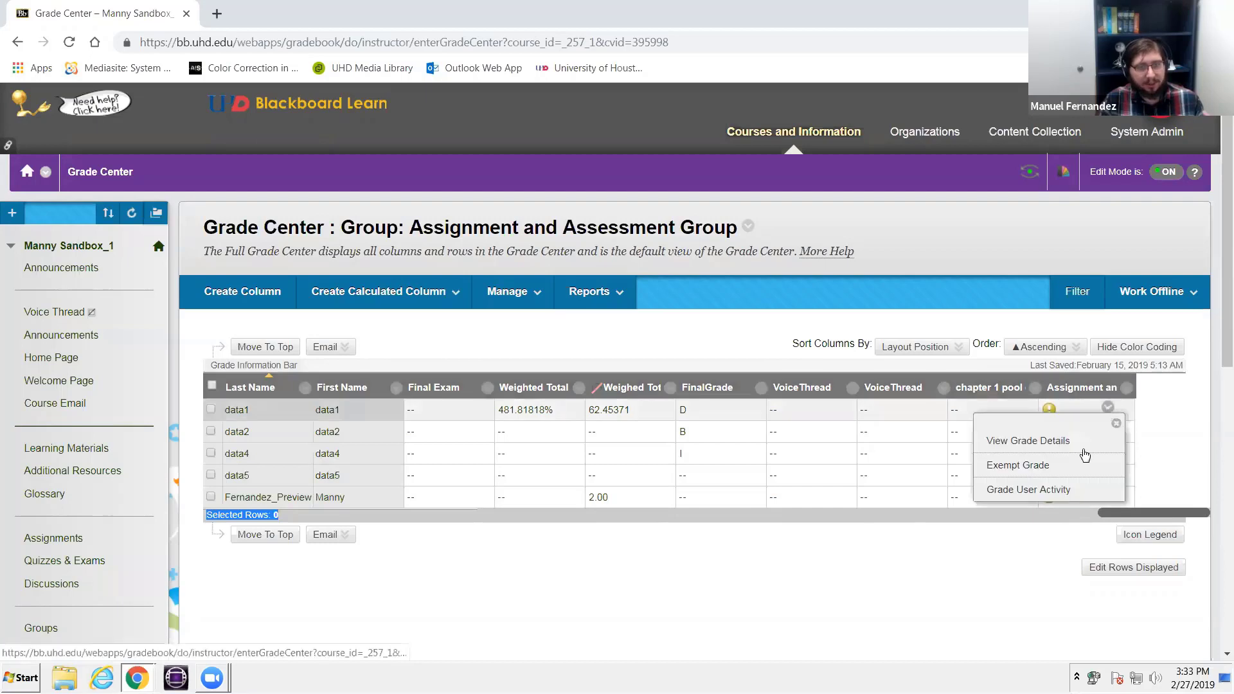
click(1057, 443)
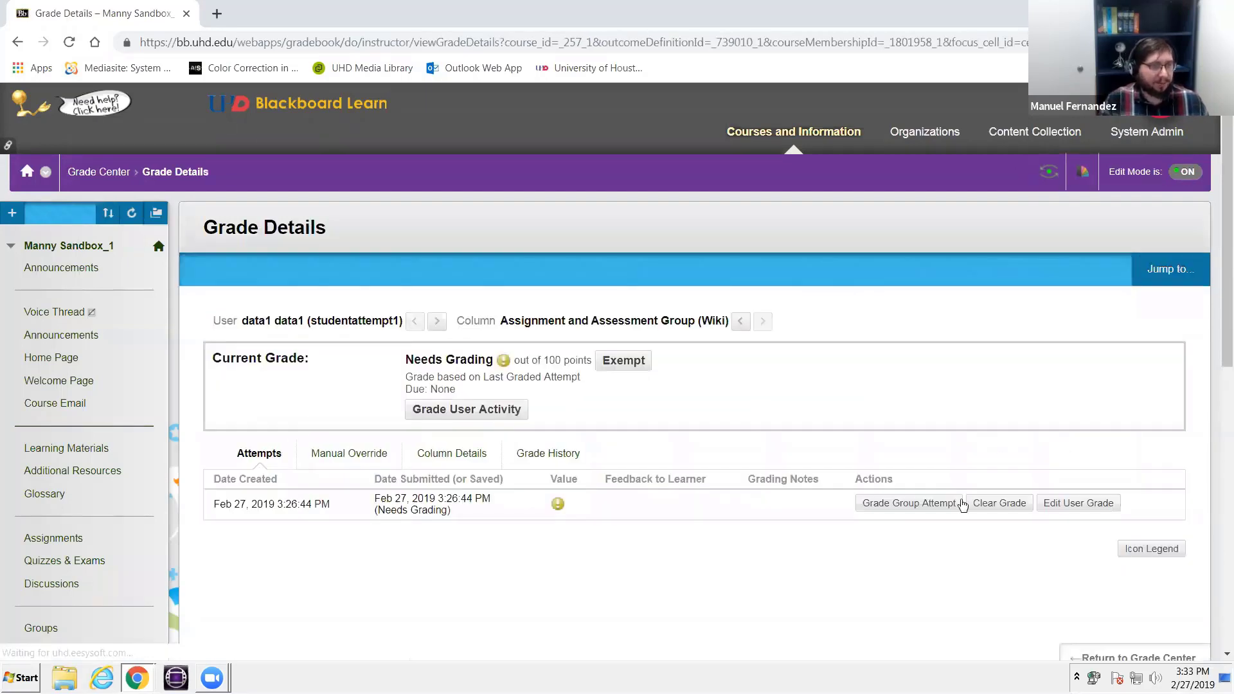
click(930, 514)
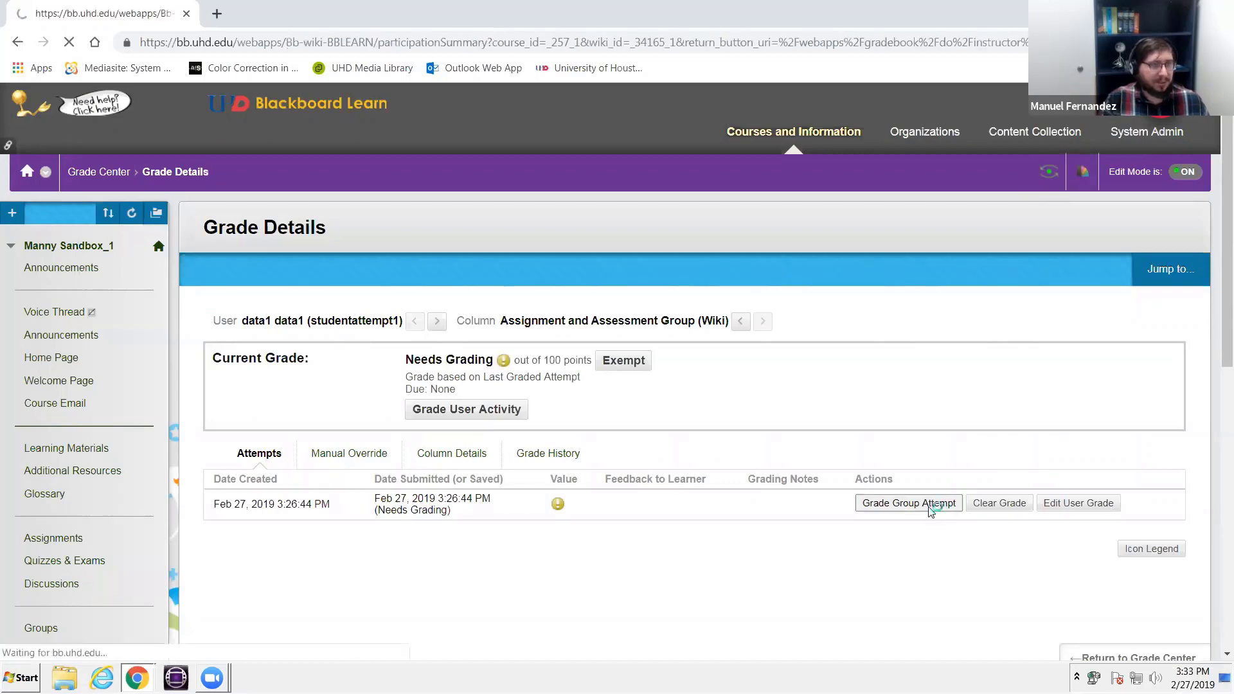
scroll(902, 515, down, 1)
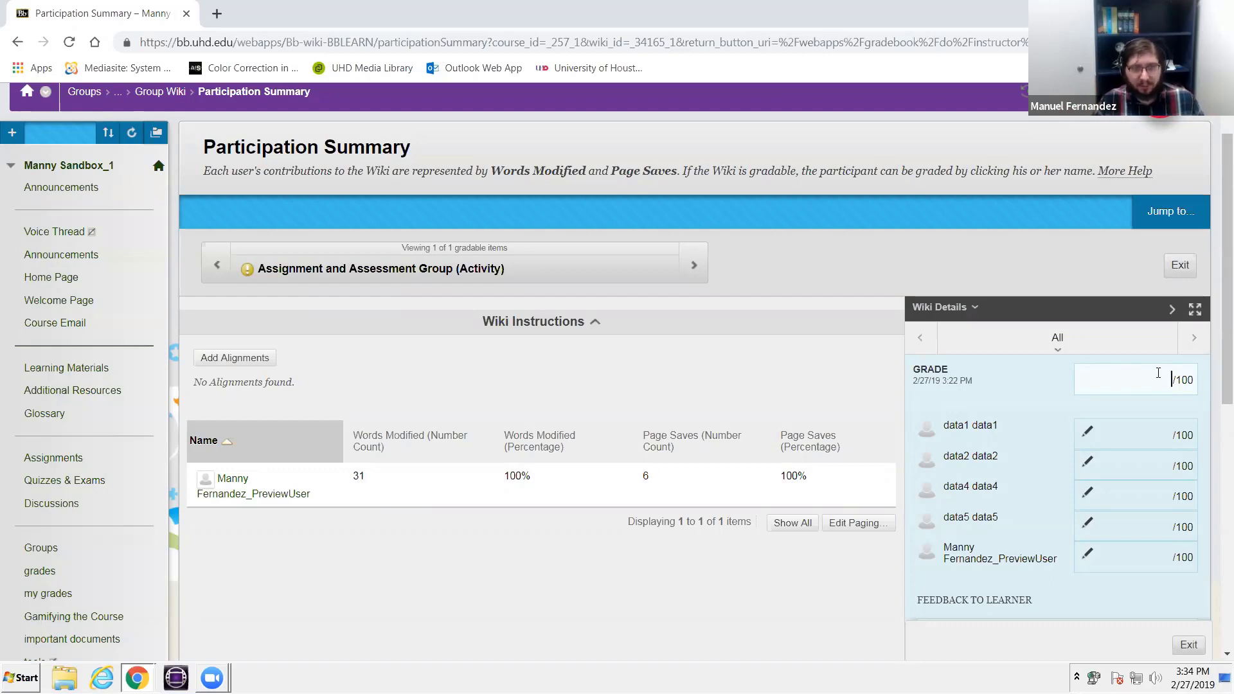
key(Return)
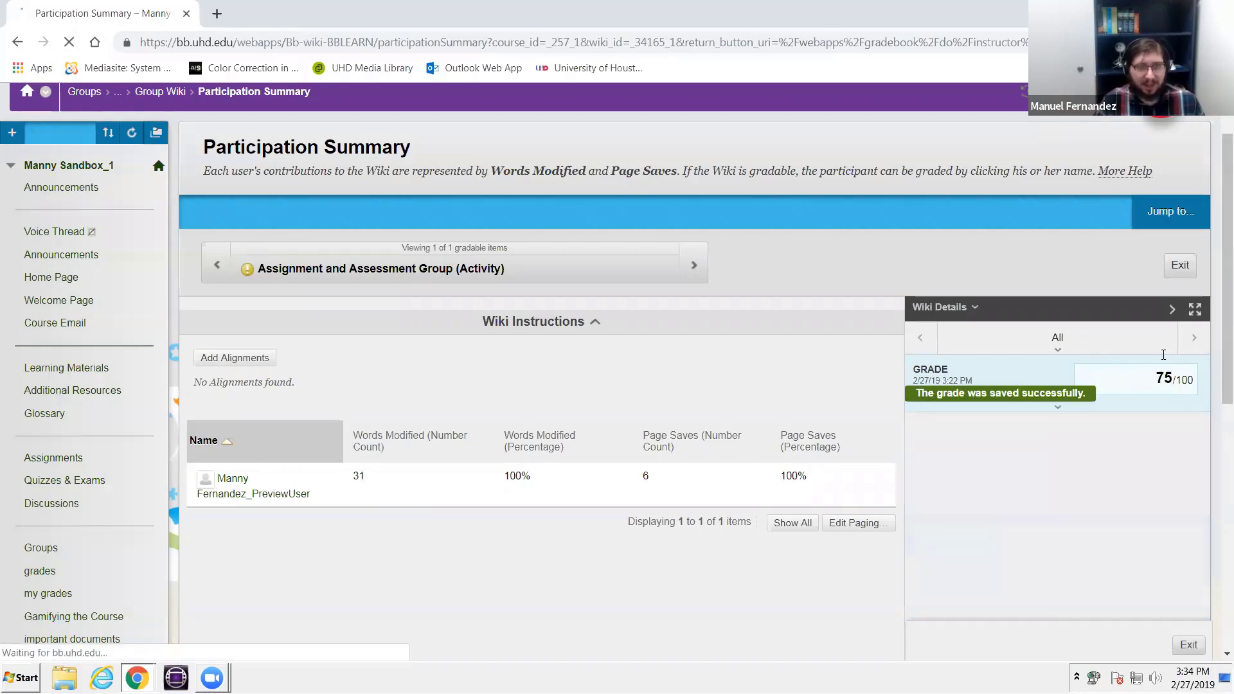
click(1074, 413)
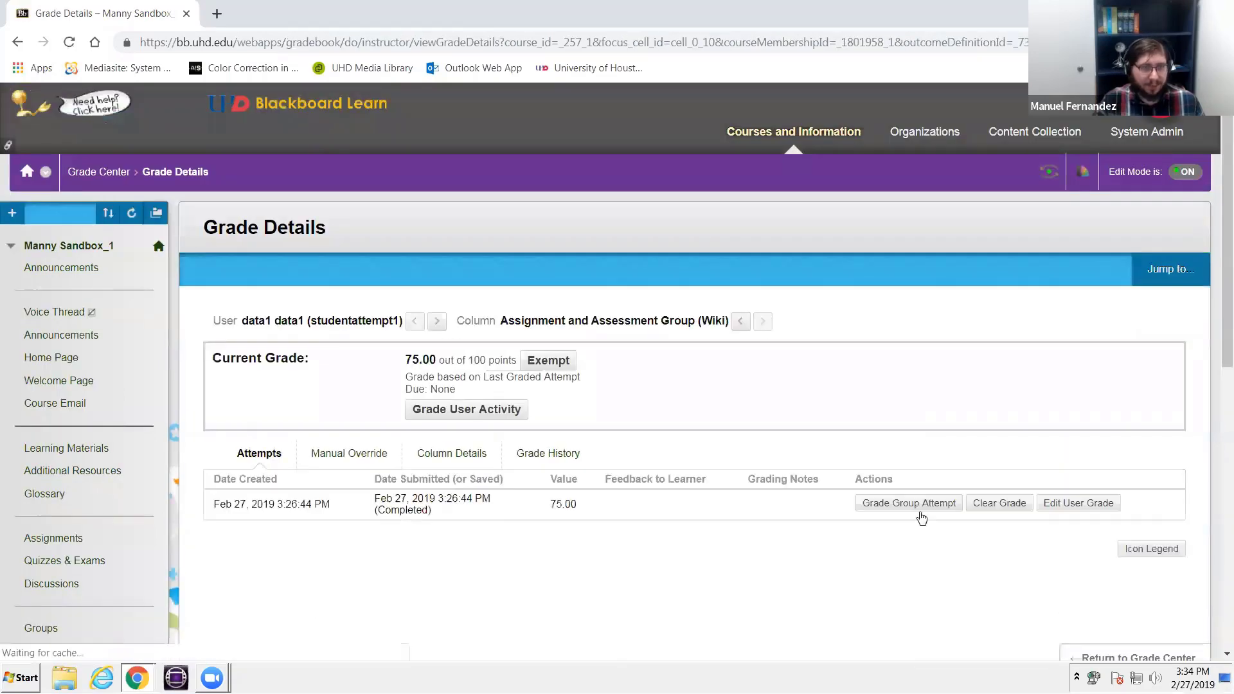
- Reopen the group attempt for grading and override the preview user's individual grade with 100
click(921, 505)
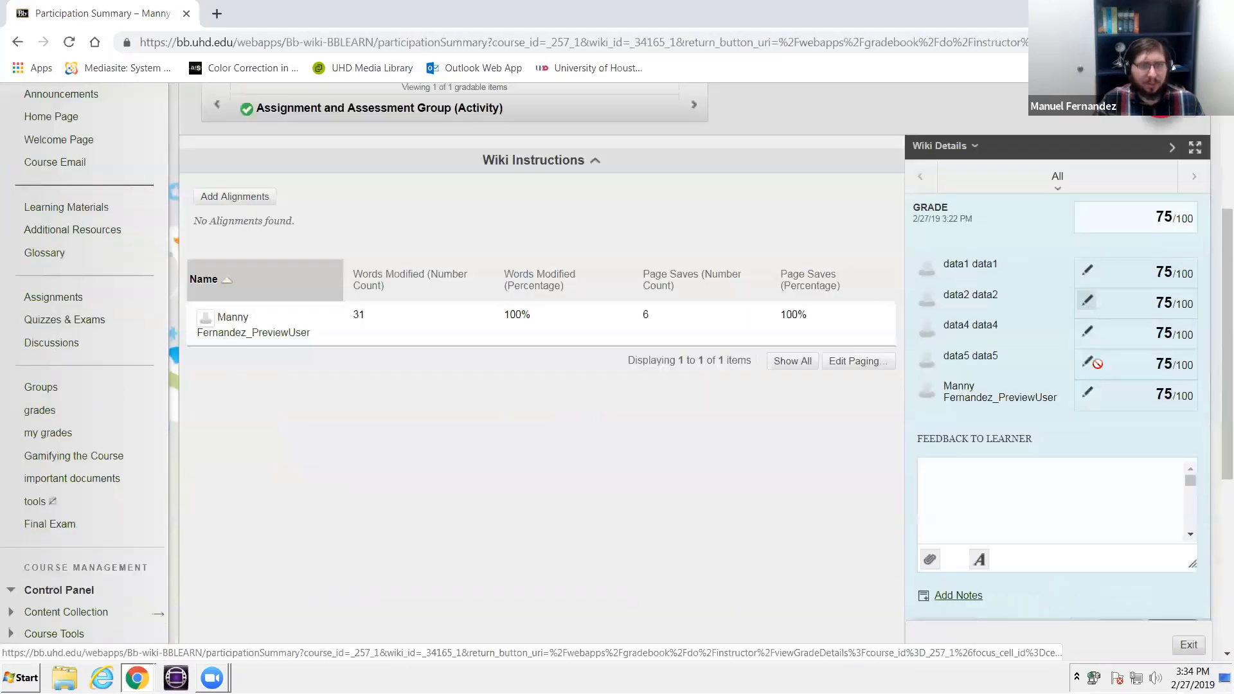
click(1087, 392)
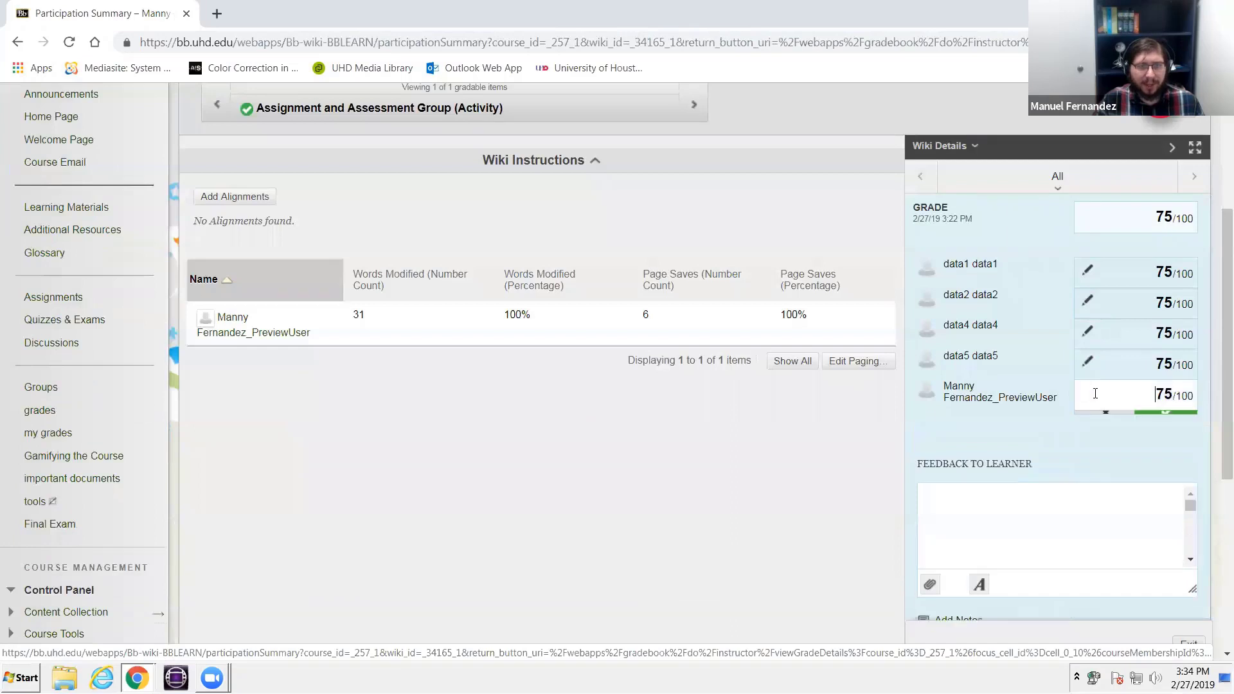
text(100)
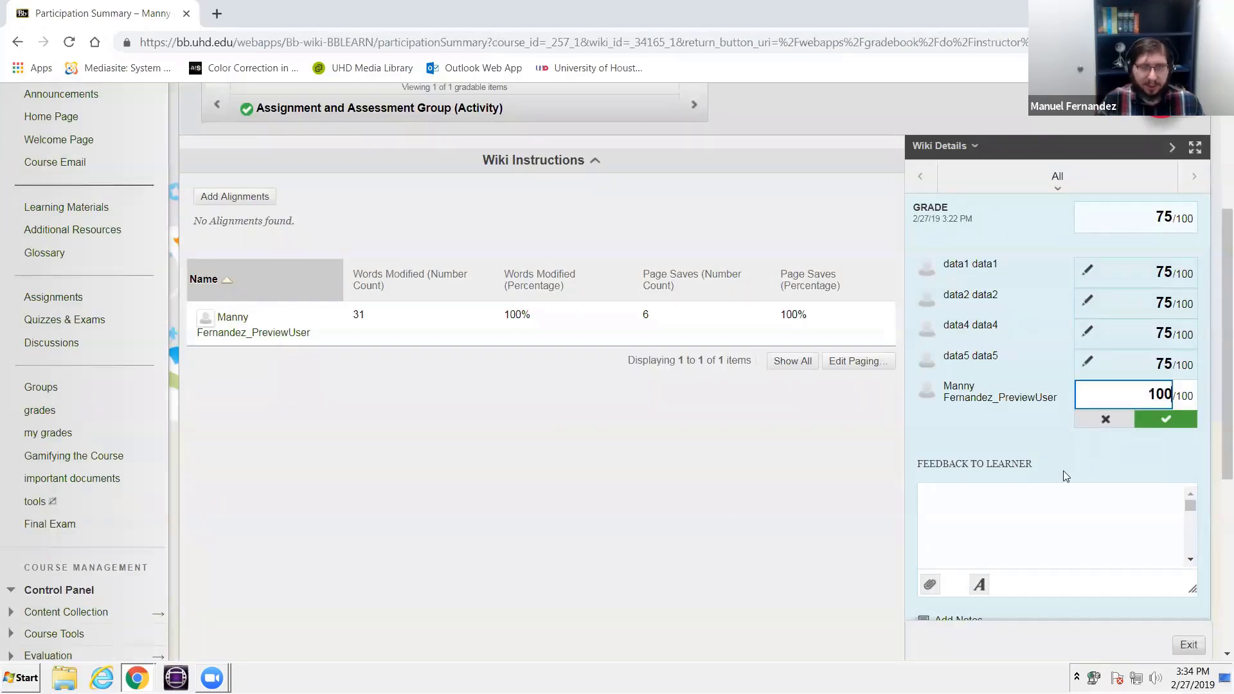
click(1170, 433)
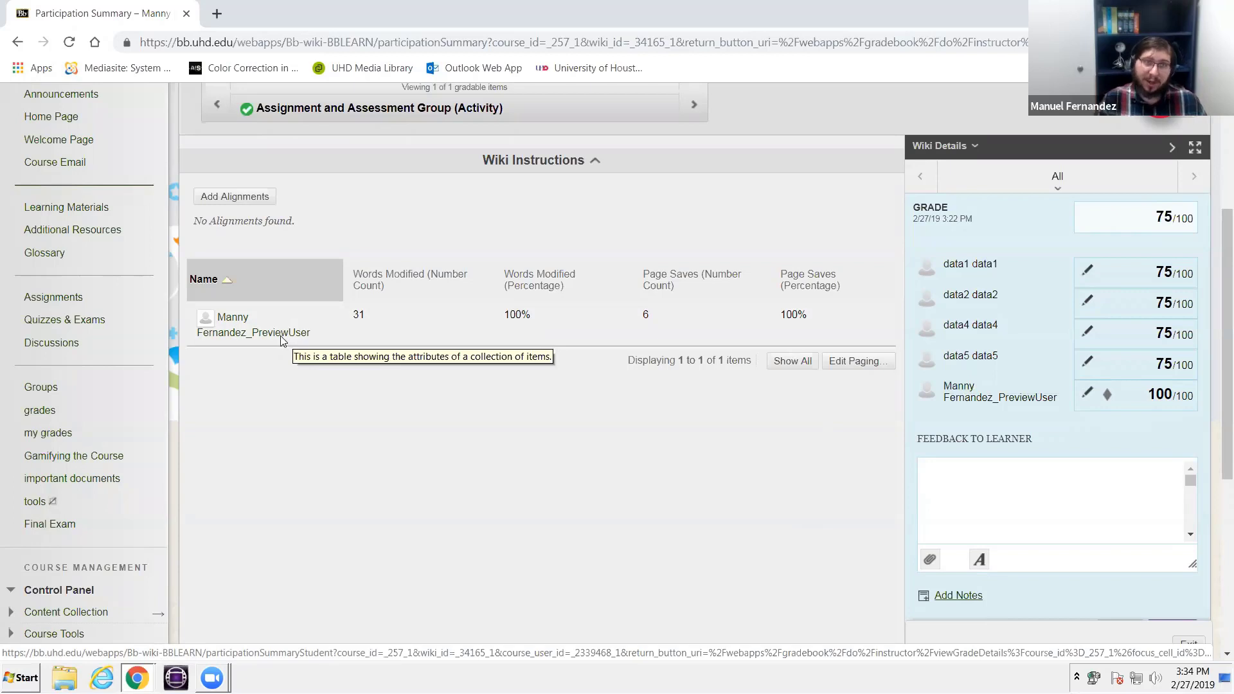
- Override data2's individual wiki grade with 80 and save it
click(1087, 303)
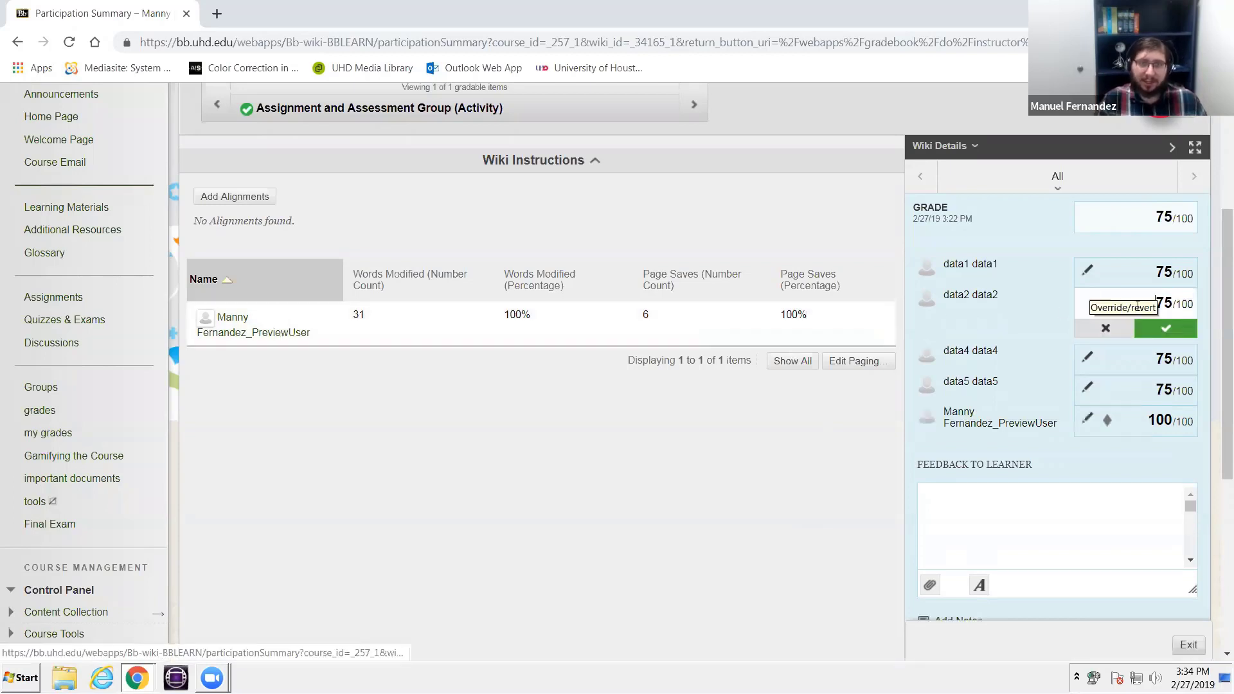
double_click(1160, 305)
text(8)
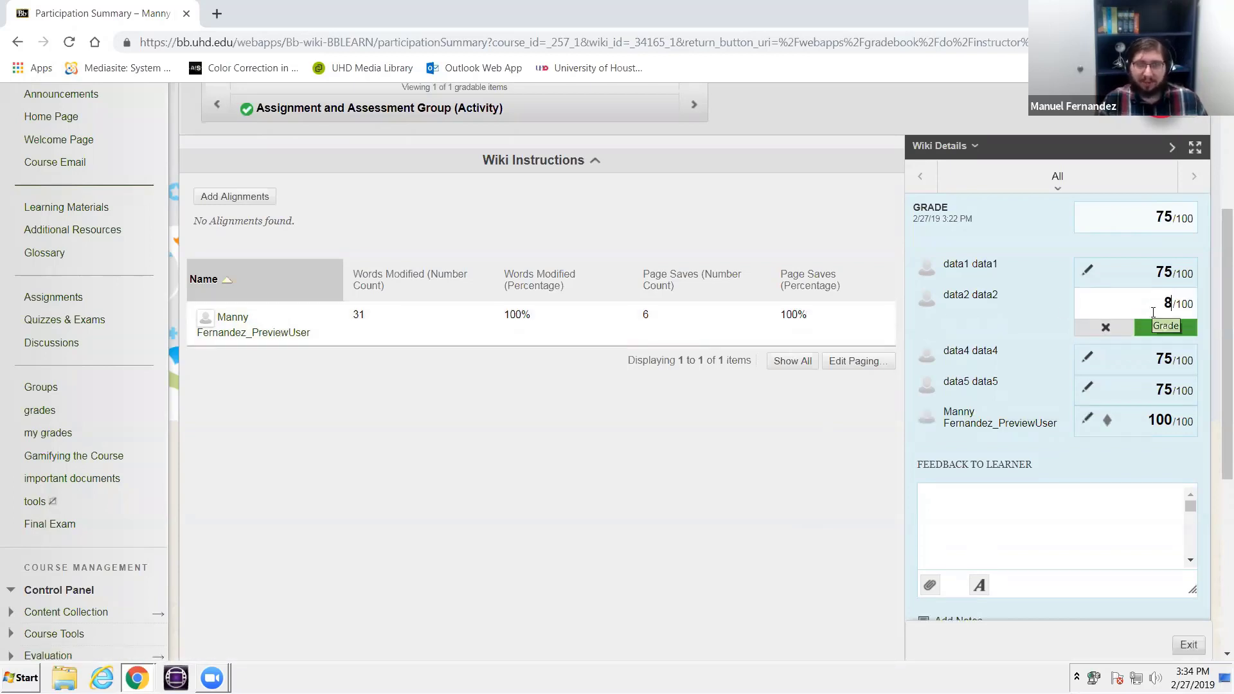
text(0)
click(1165, 327)
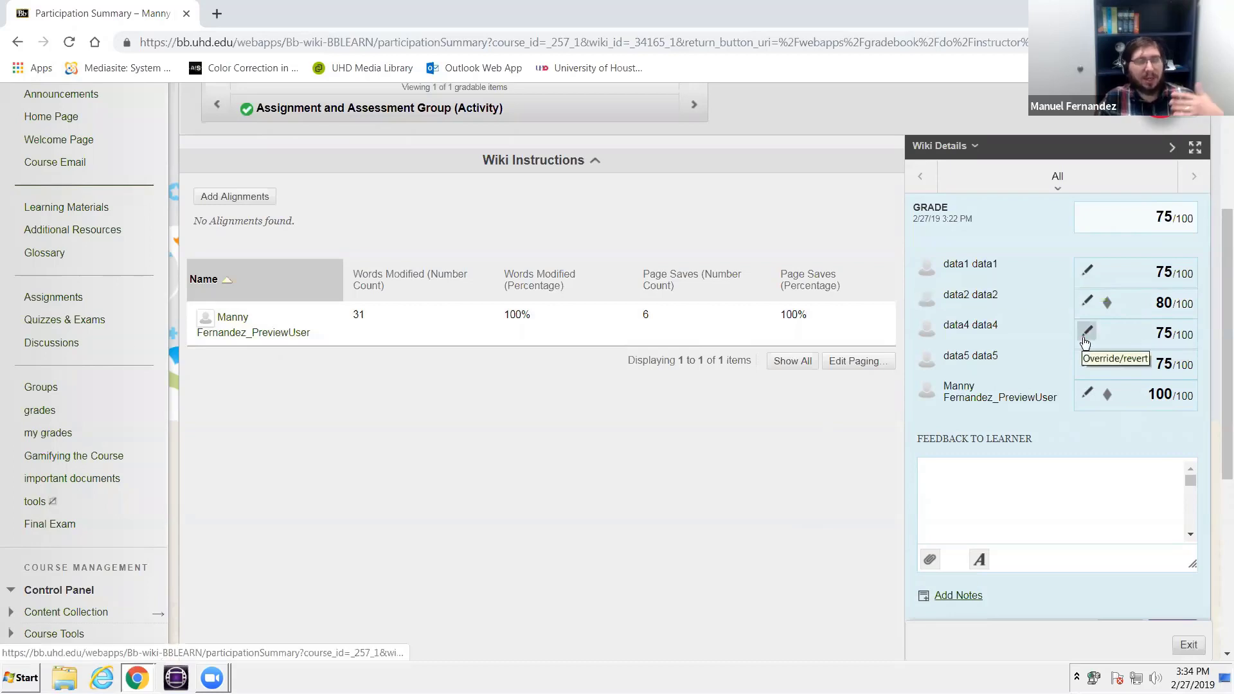
- Override data4's individual wiki grade with 25 and save data1's grade as a 75 override
click(1150, 273)
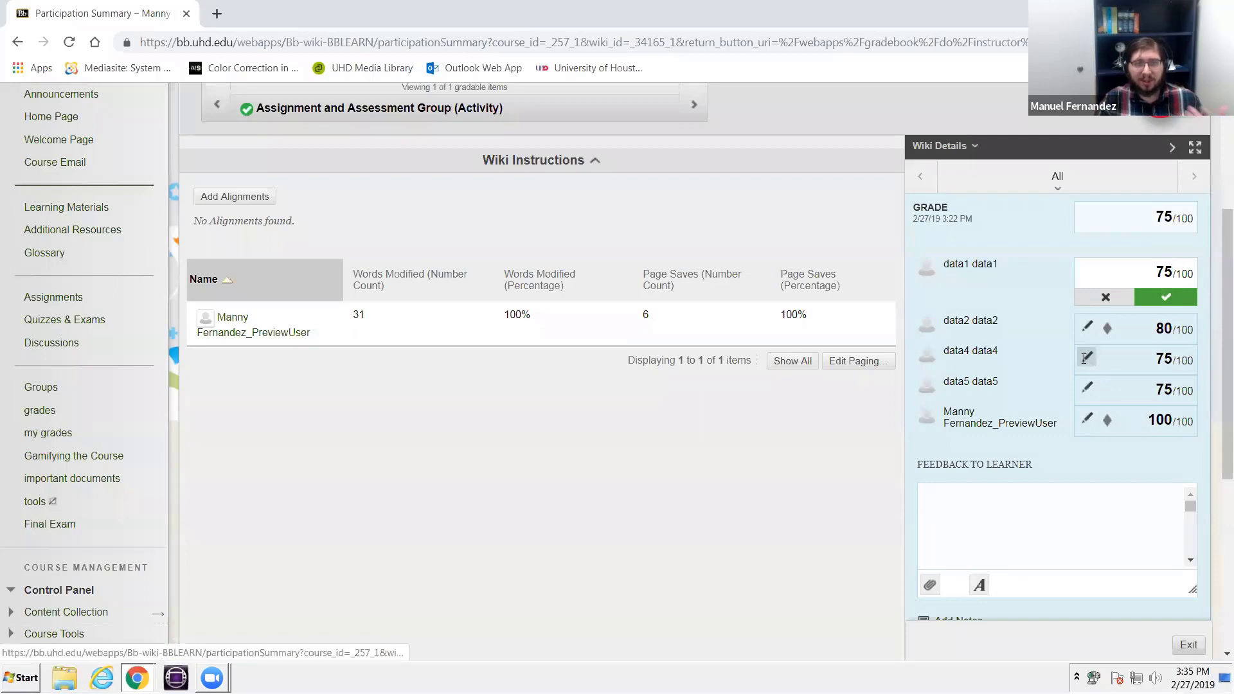
click(1155, 358)
drag(1155, 358, 1174, 360)
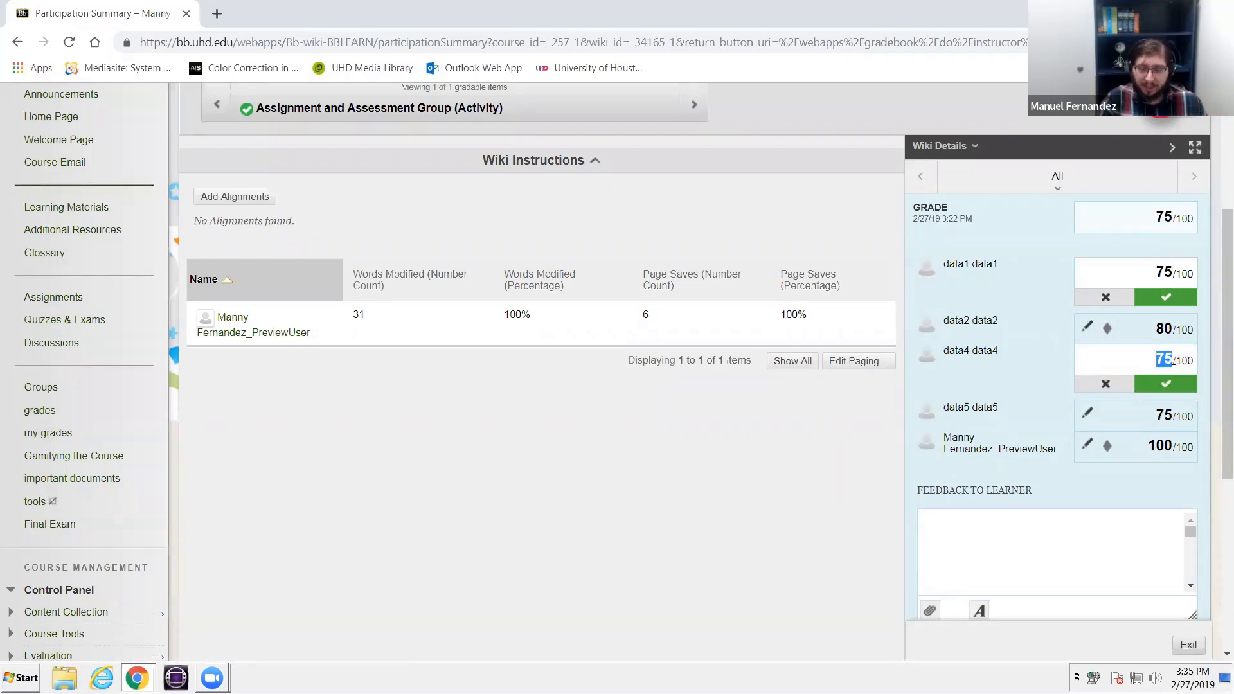
text(25)
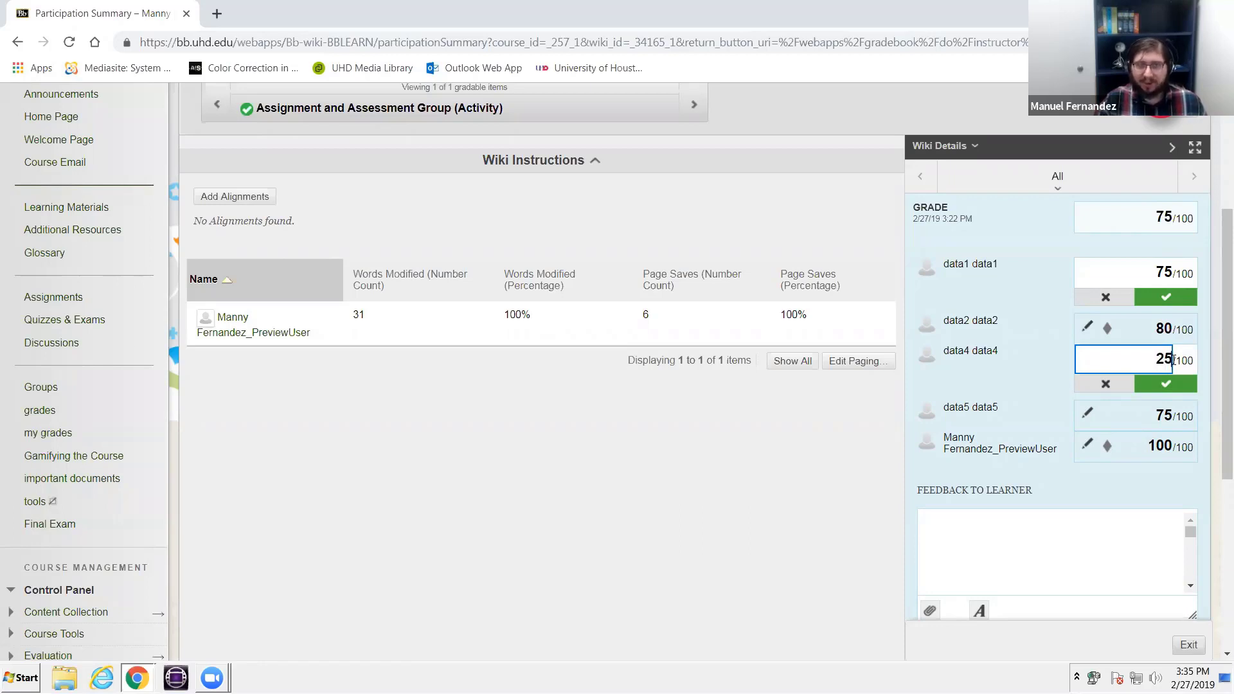
key(Return)
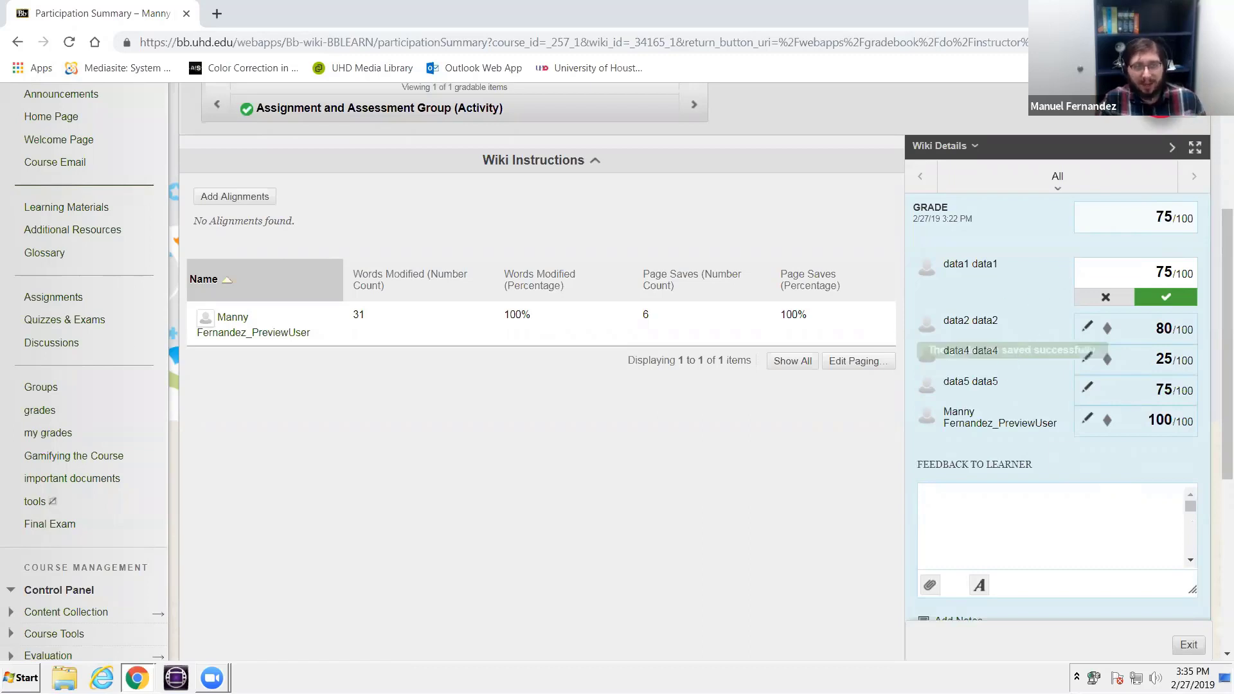
click(1159, 298)
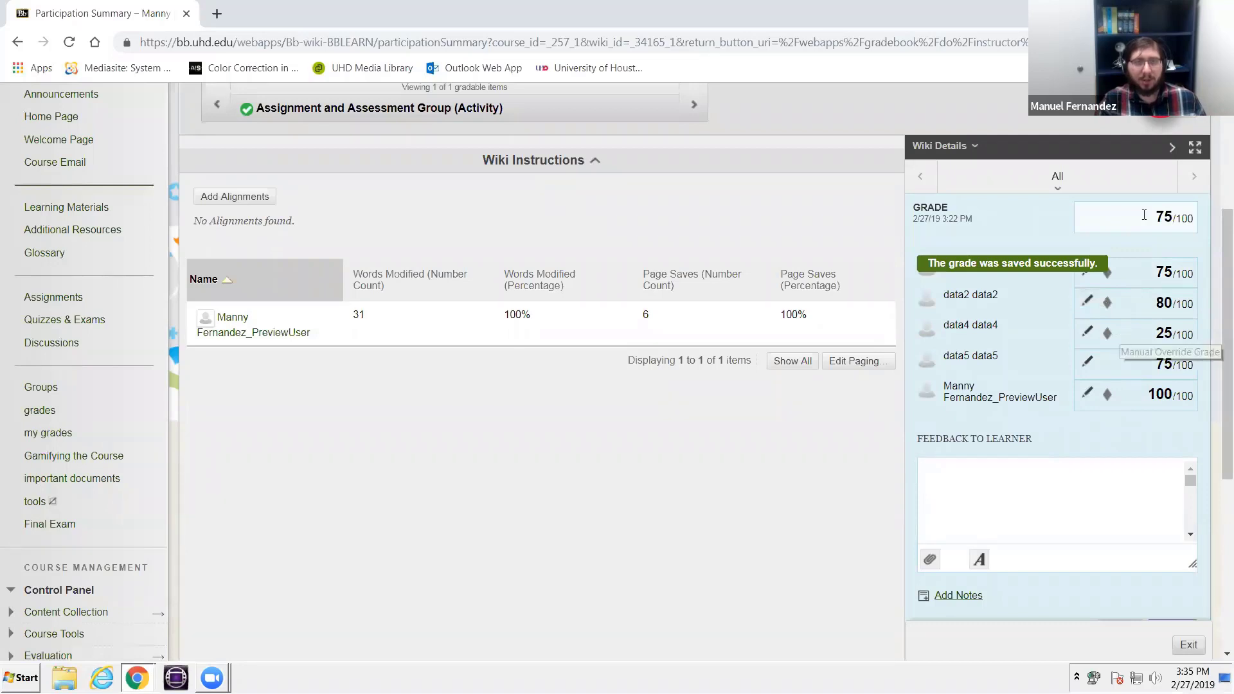
- Submit the group wiki grading and return to the Grade Details page
click(1172, 214)
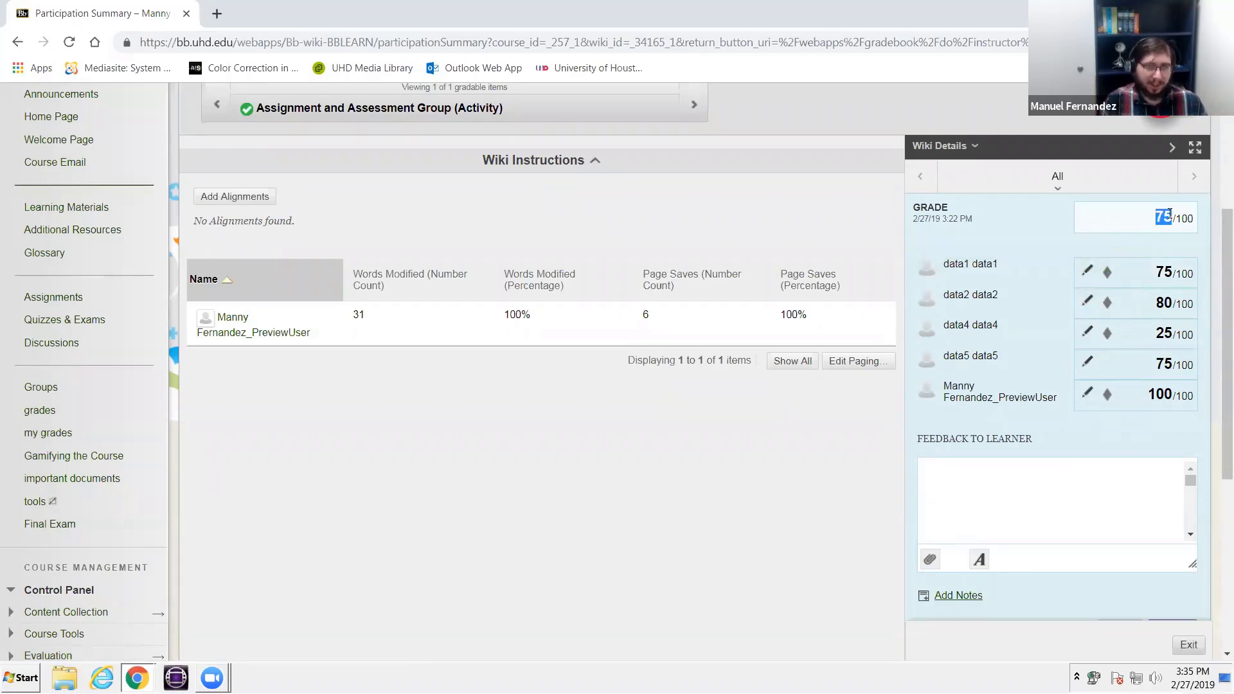
scroll(1169, 289, down, 3)
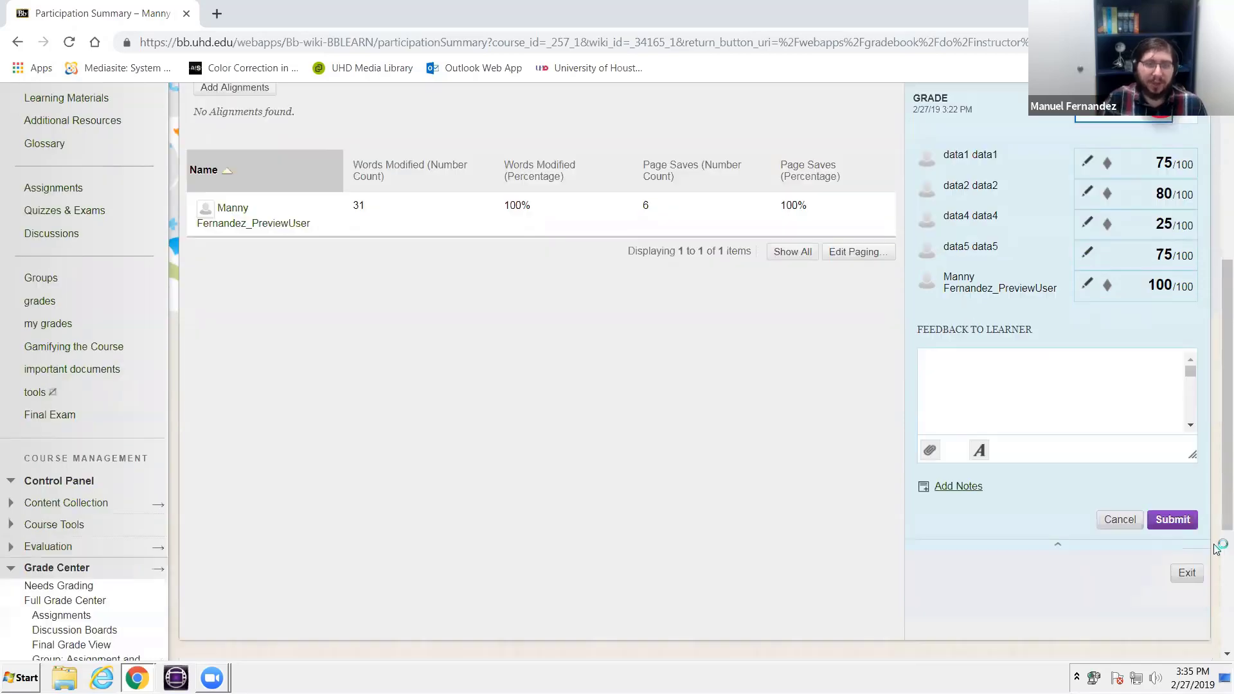
click(1170, 468)
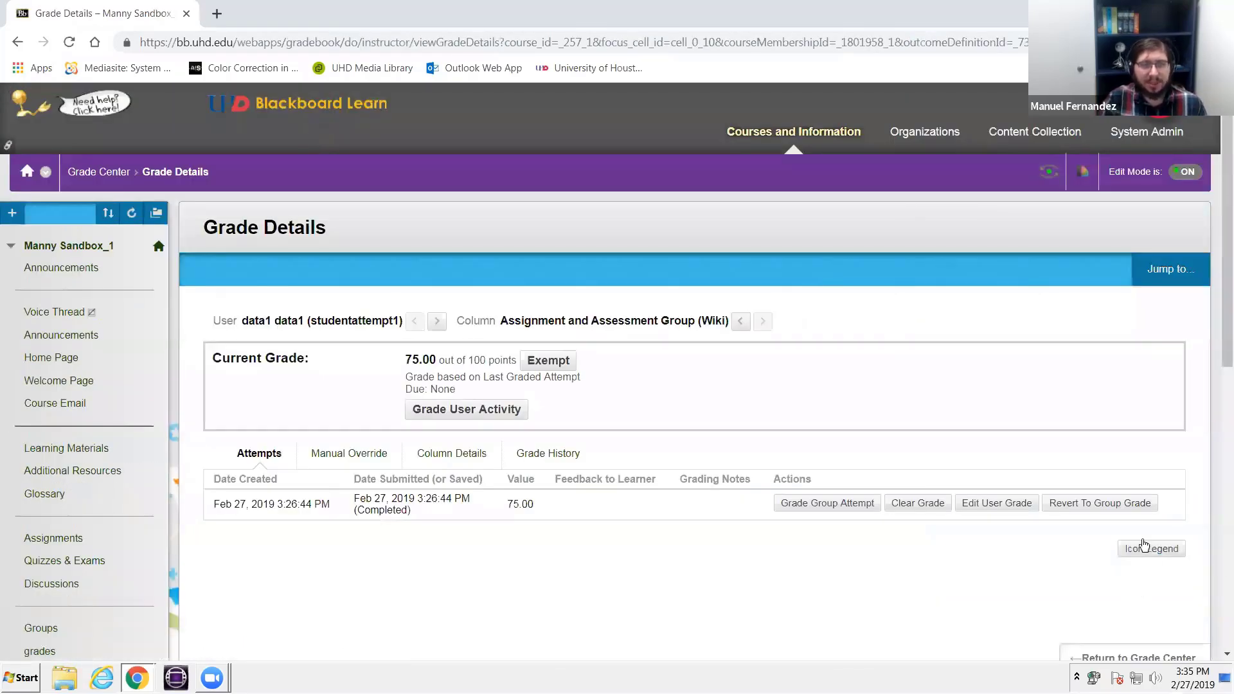
- Return from the grade details to the Grade Center and open its Smart Views management page
scroll(1144, 543, down, 5)
click(1108, 328)
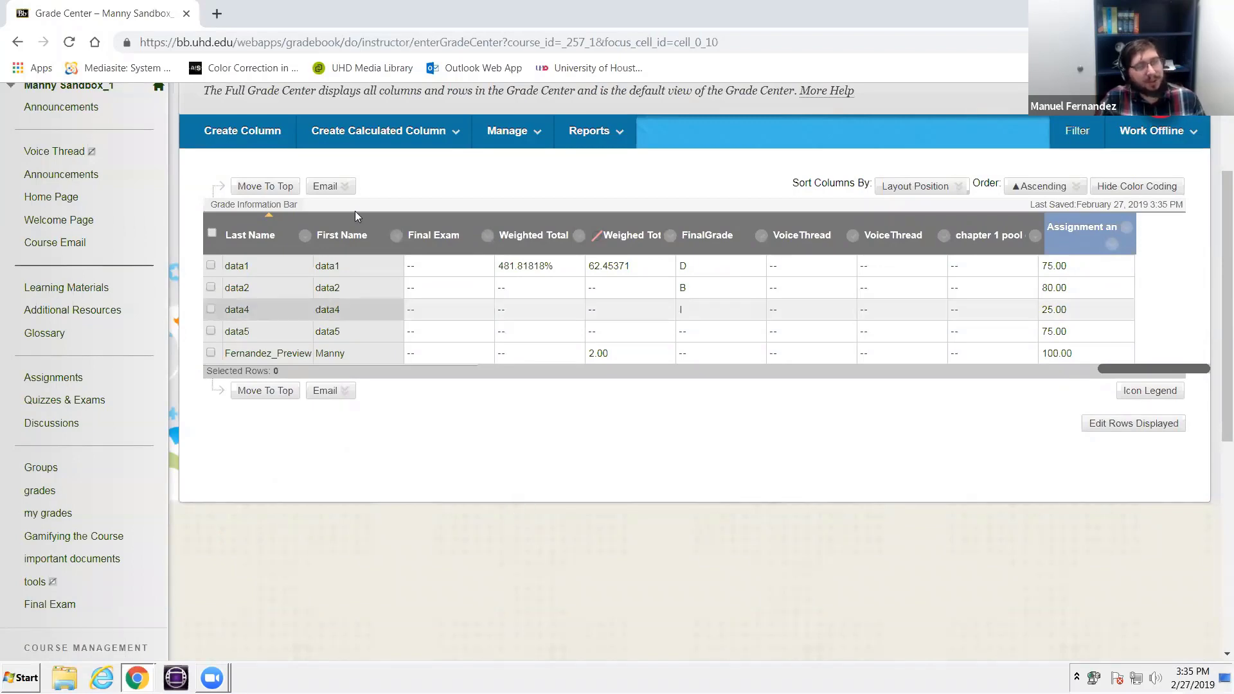
scroll(221, 422, down, 5)
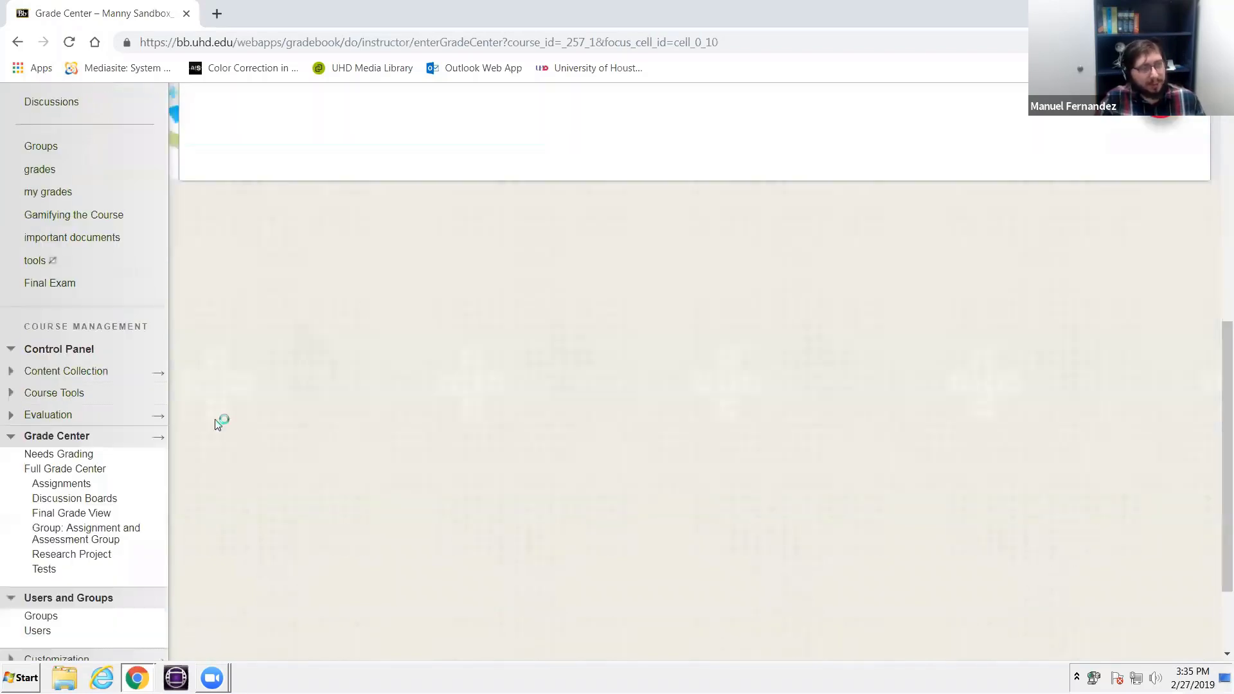
scroll(261, 419, up, 6)
click(491, 212)
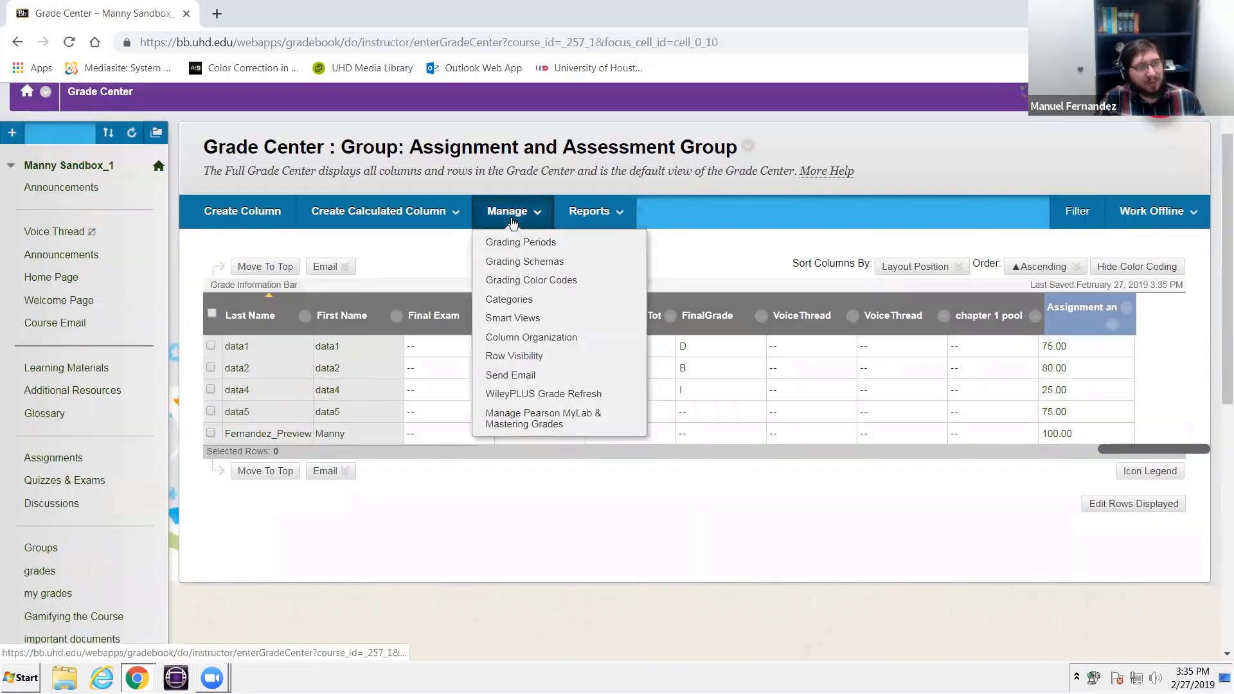
click(534, 316)
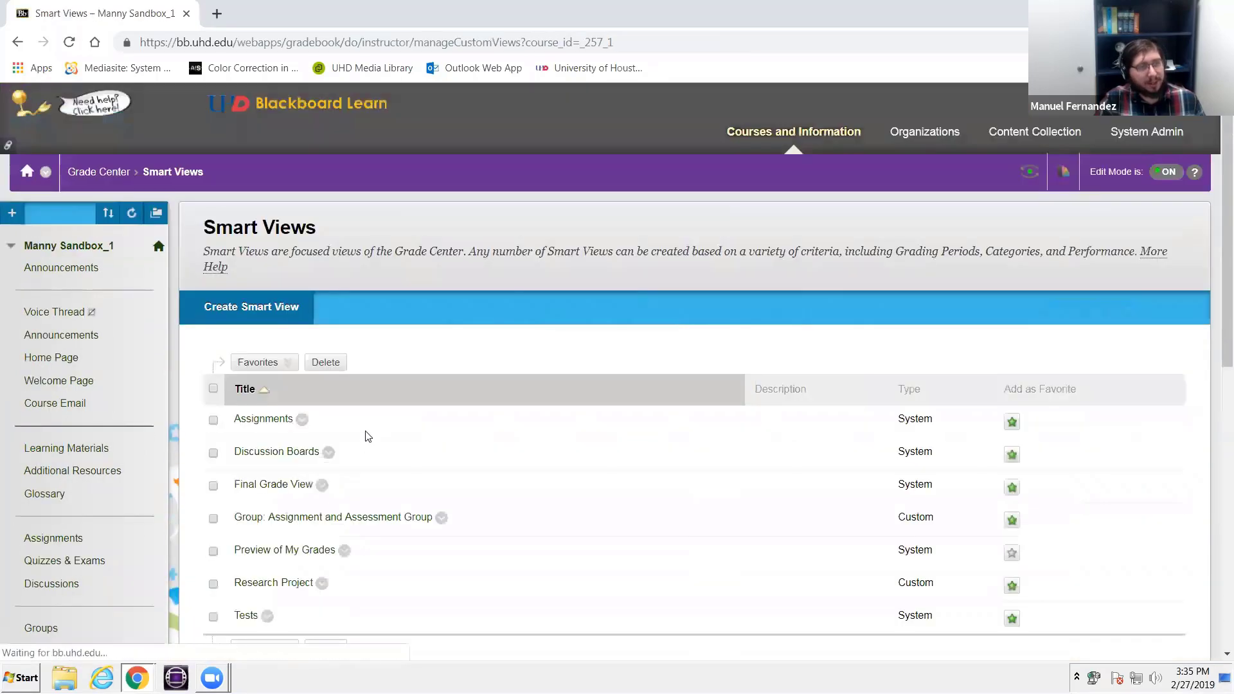
scroll(358, 458, down, 3)
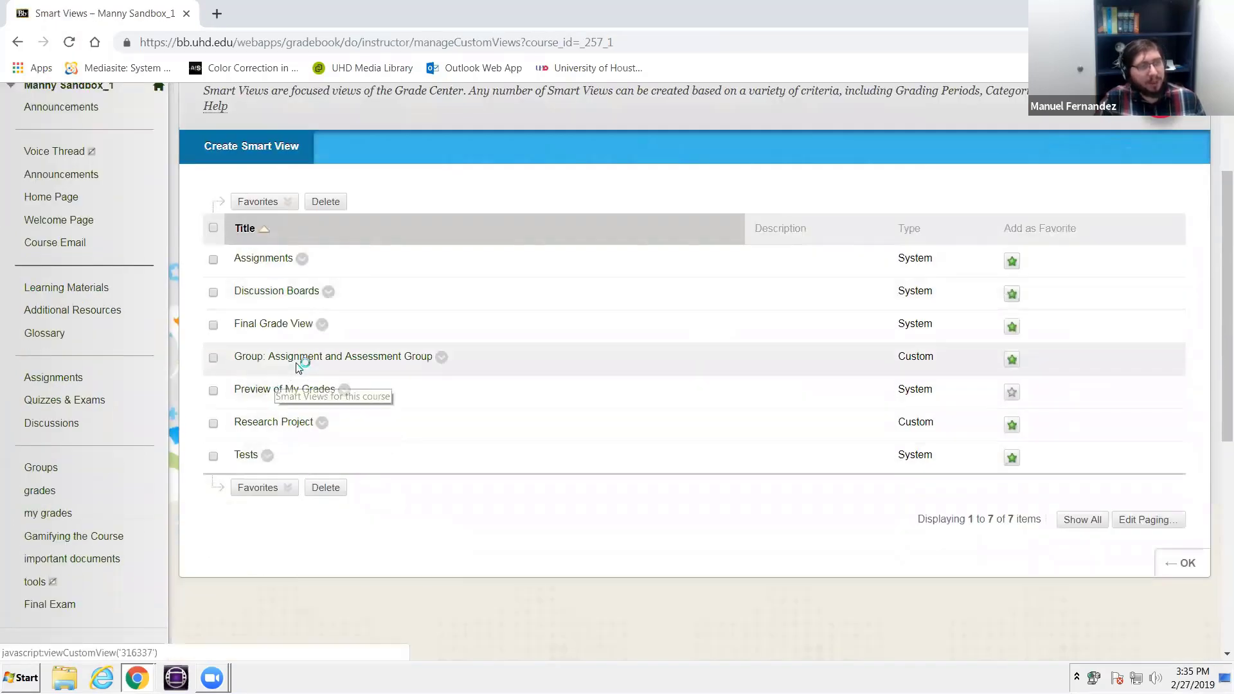
scroll(175, 468, down, 5)
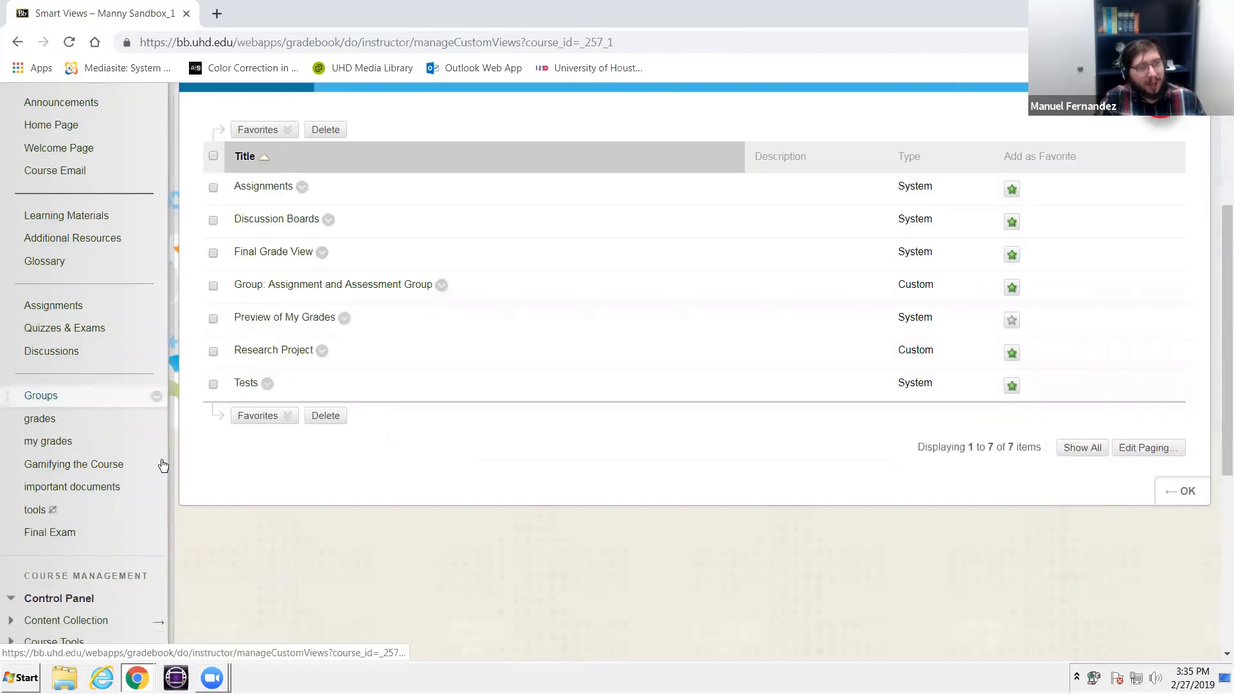
scroll(182, 441, up, 3)
scroll(196, 452, down, 1)
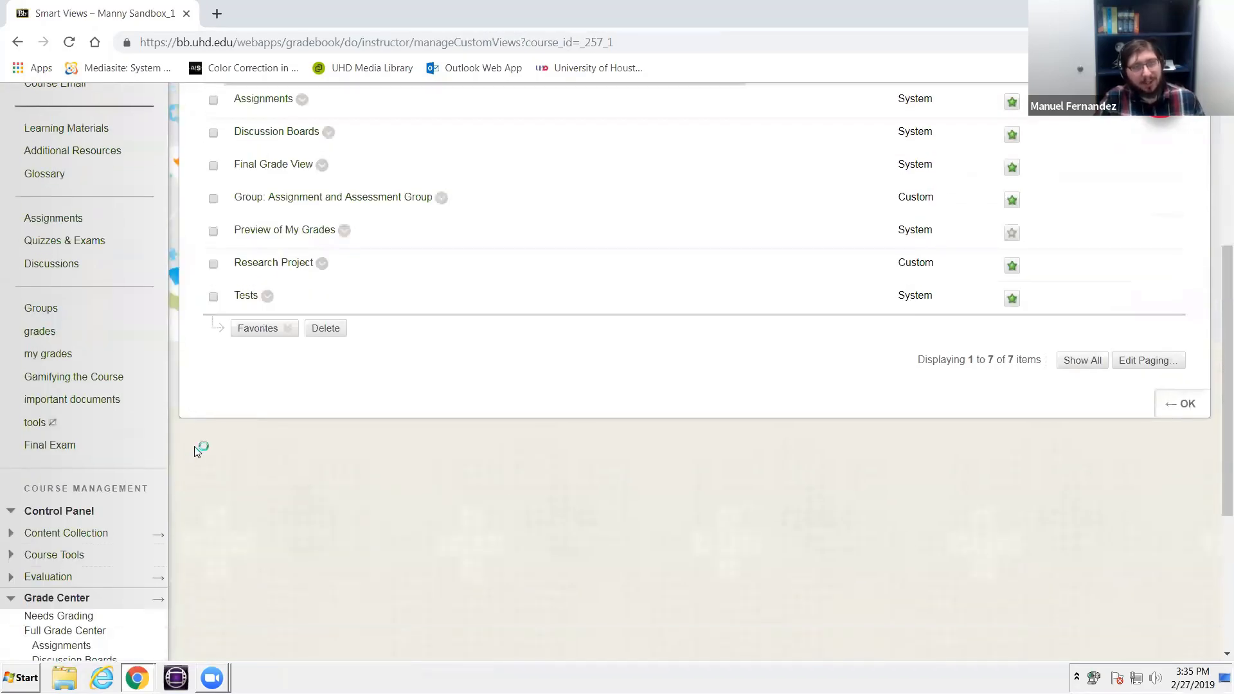
scroll(198, 450, up, 3)
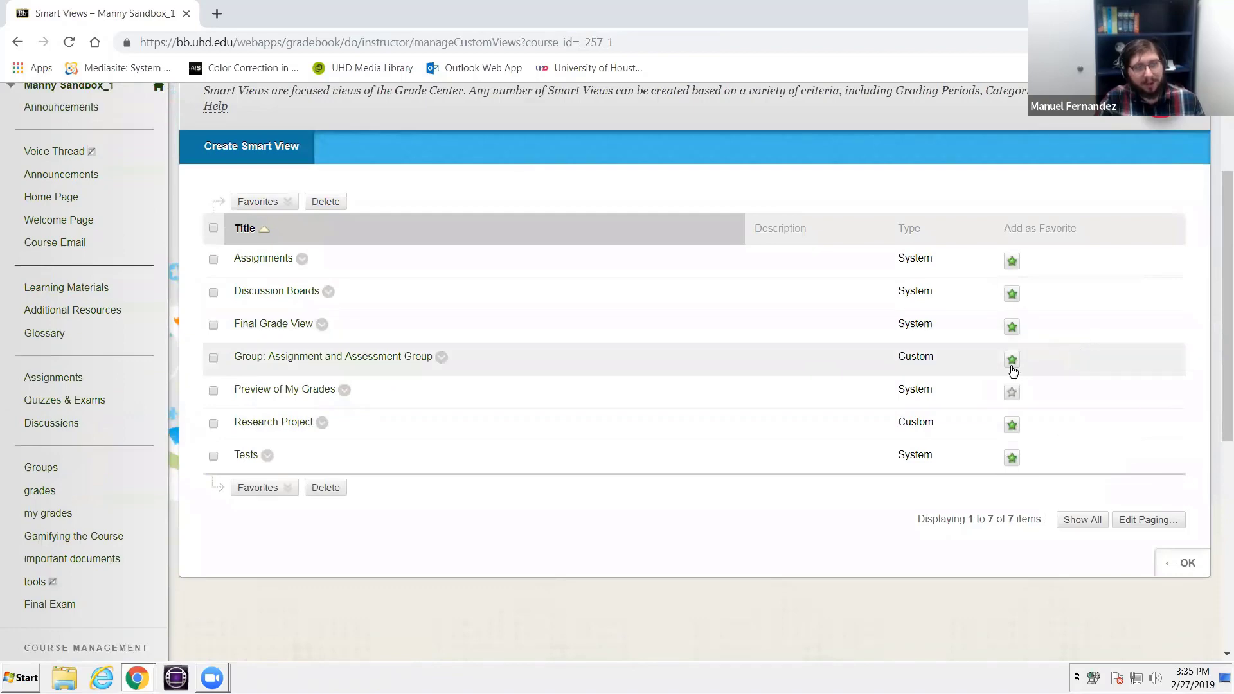
click(271, 159)
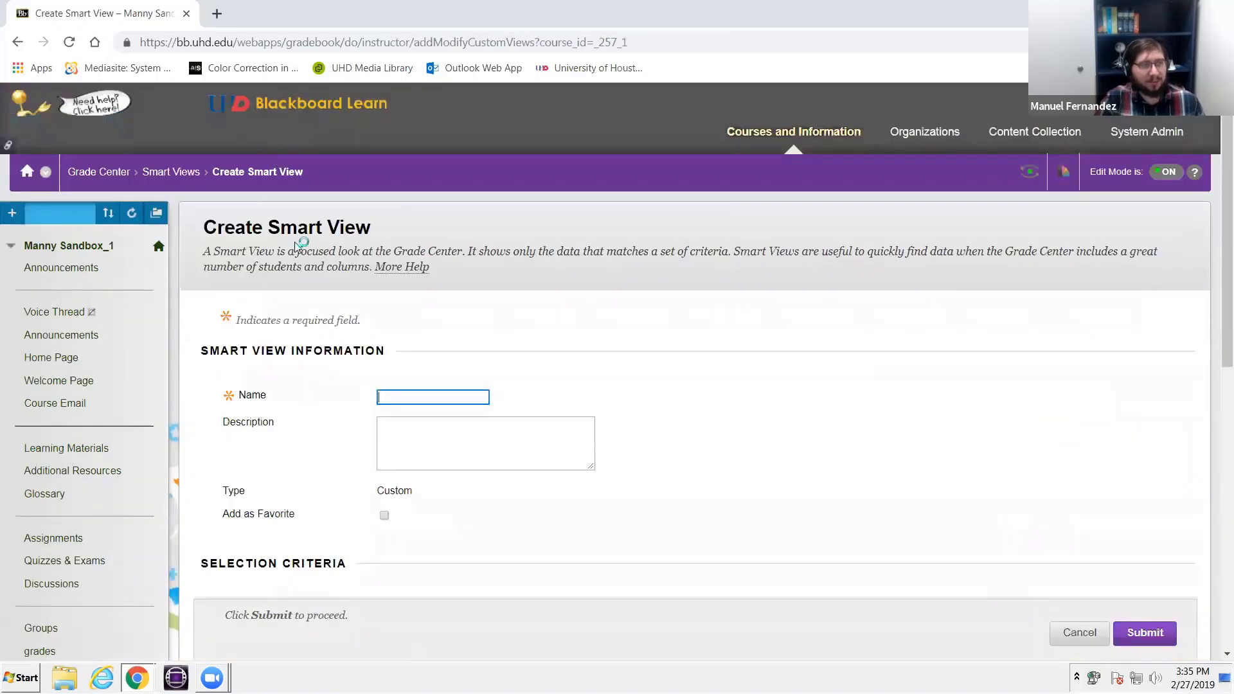
scroll(311, 246, down, 3)
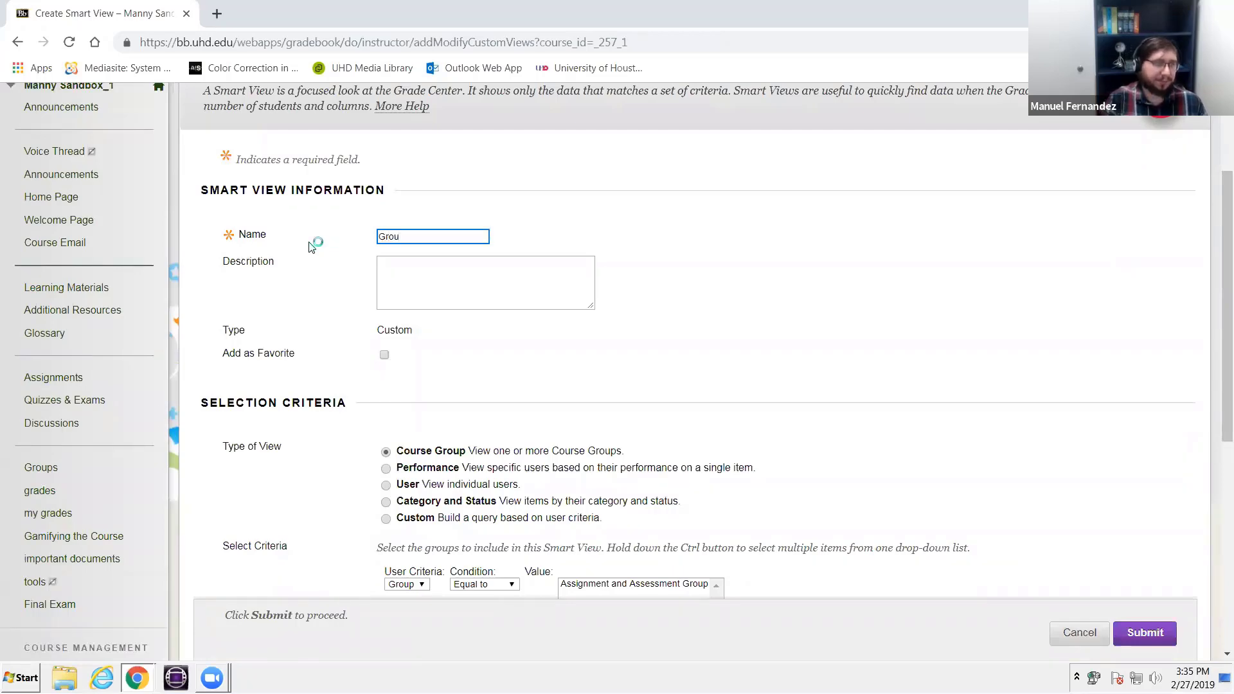
text(Group View)
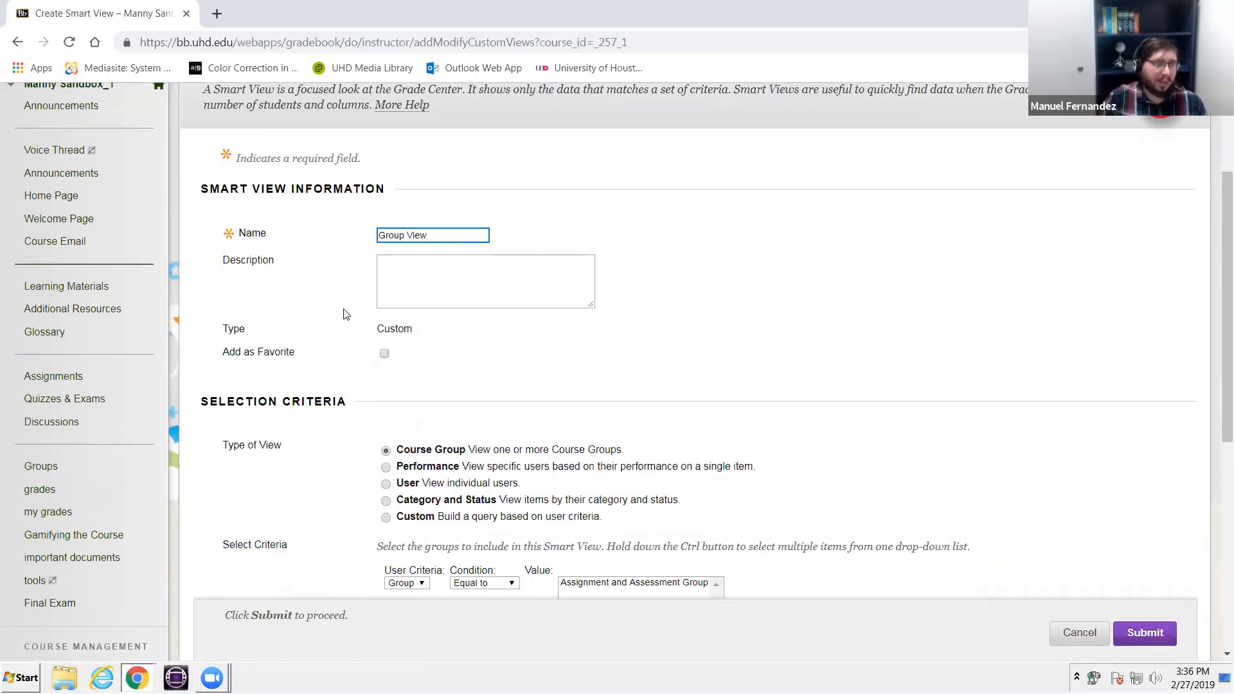
scroll(345, 314, down, 3)
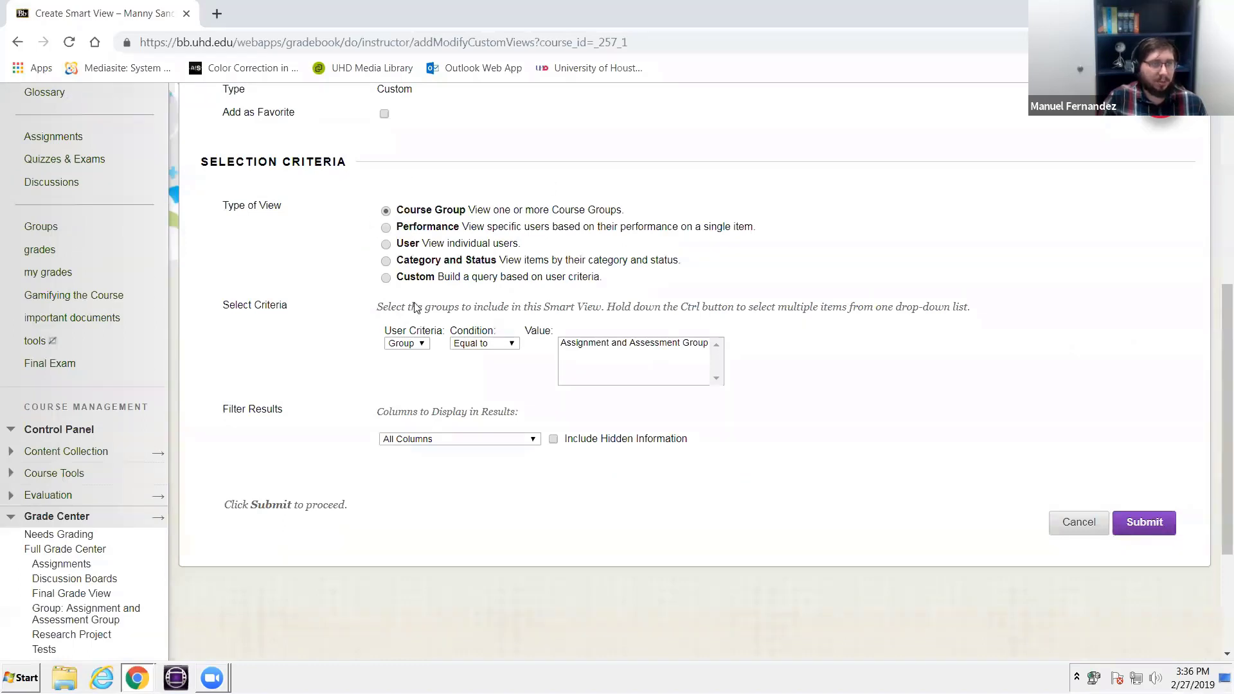
click(415, 344)
click(416, 345)
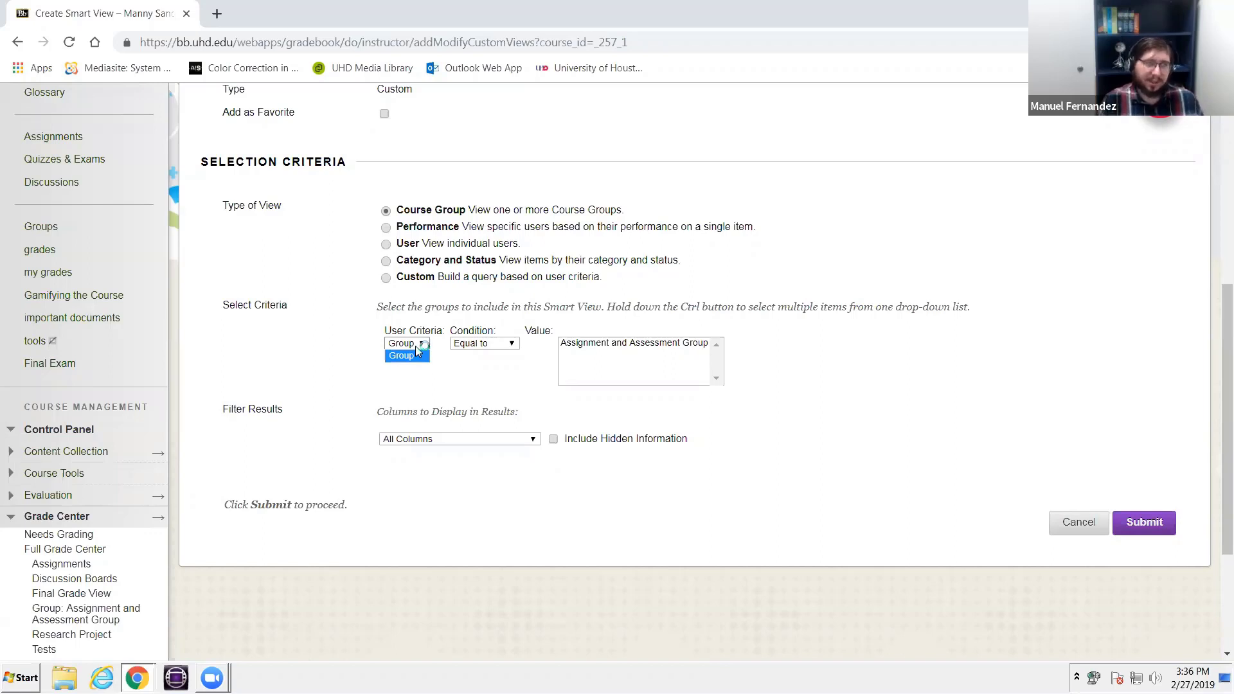
click(468, 343)
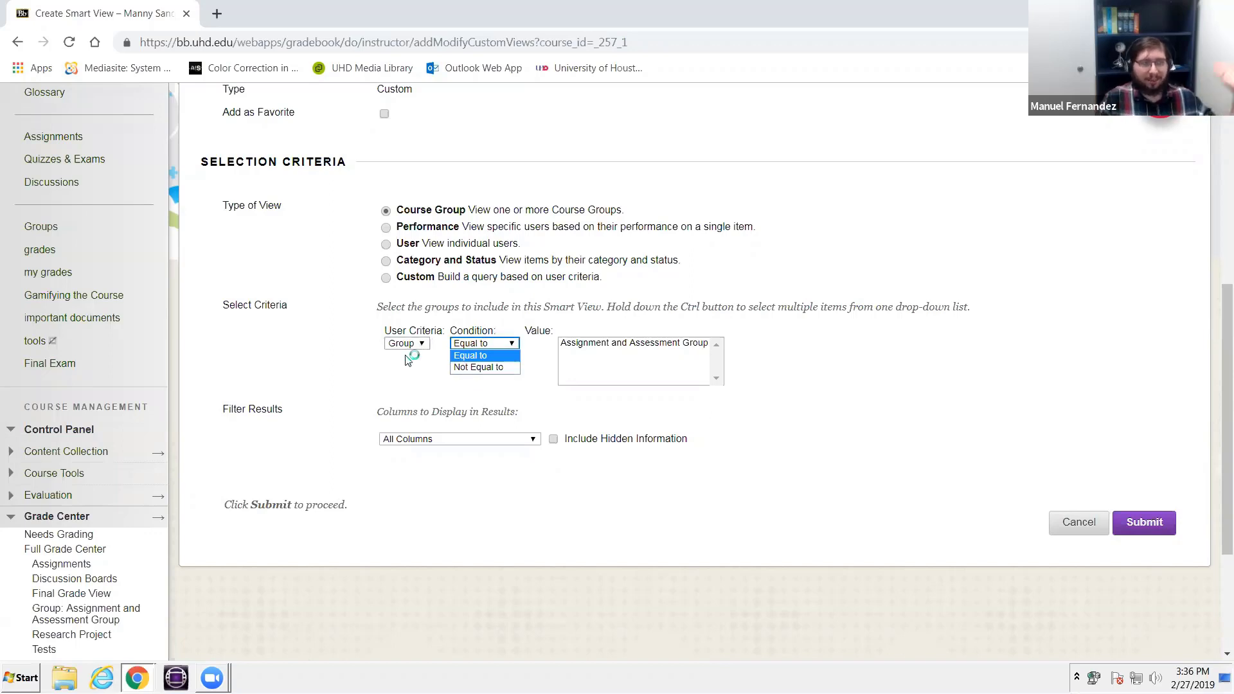
click(447, 441)
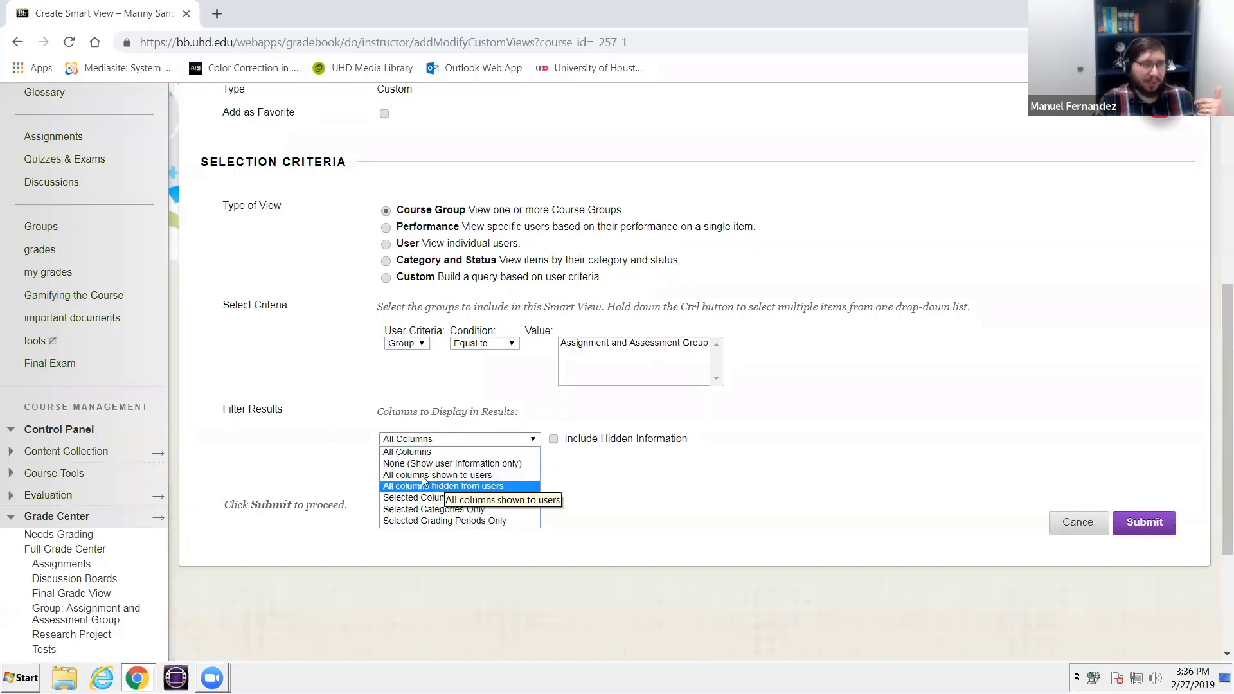
click(411, 452)
scroll(436, 430, up, 1)
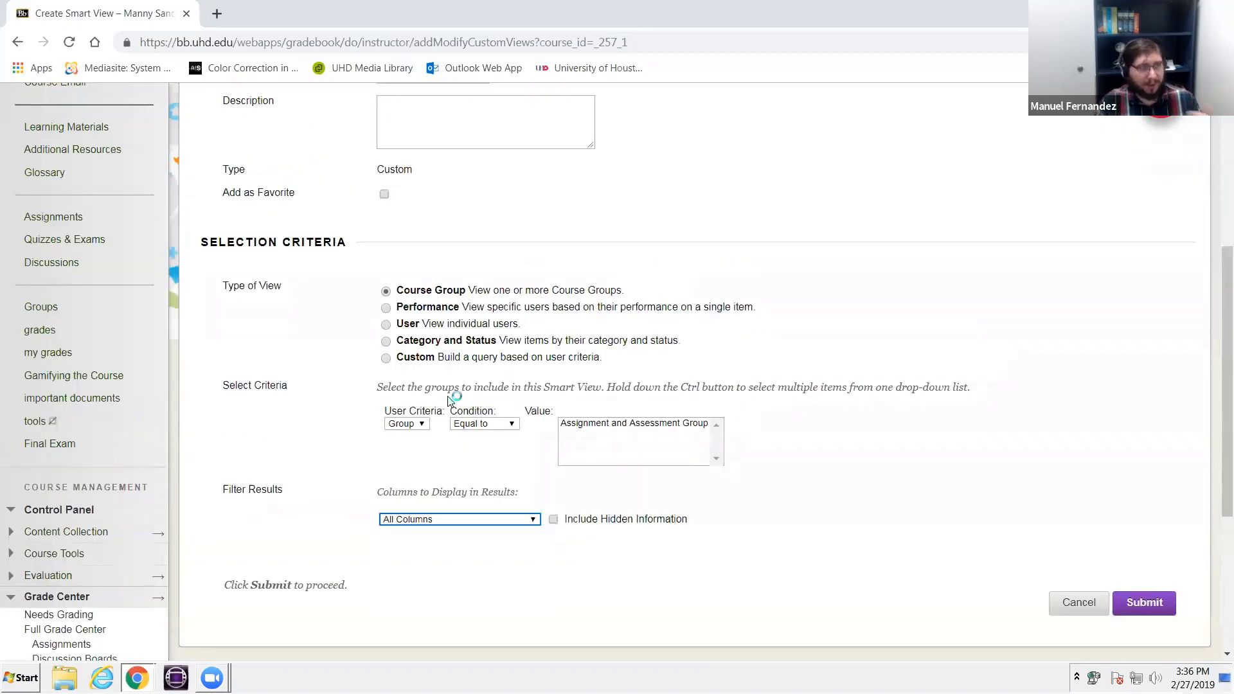
click(473, 521)
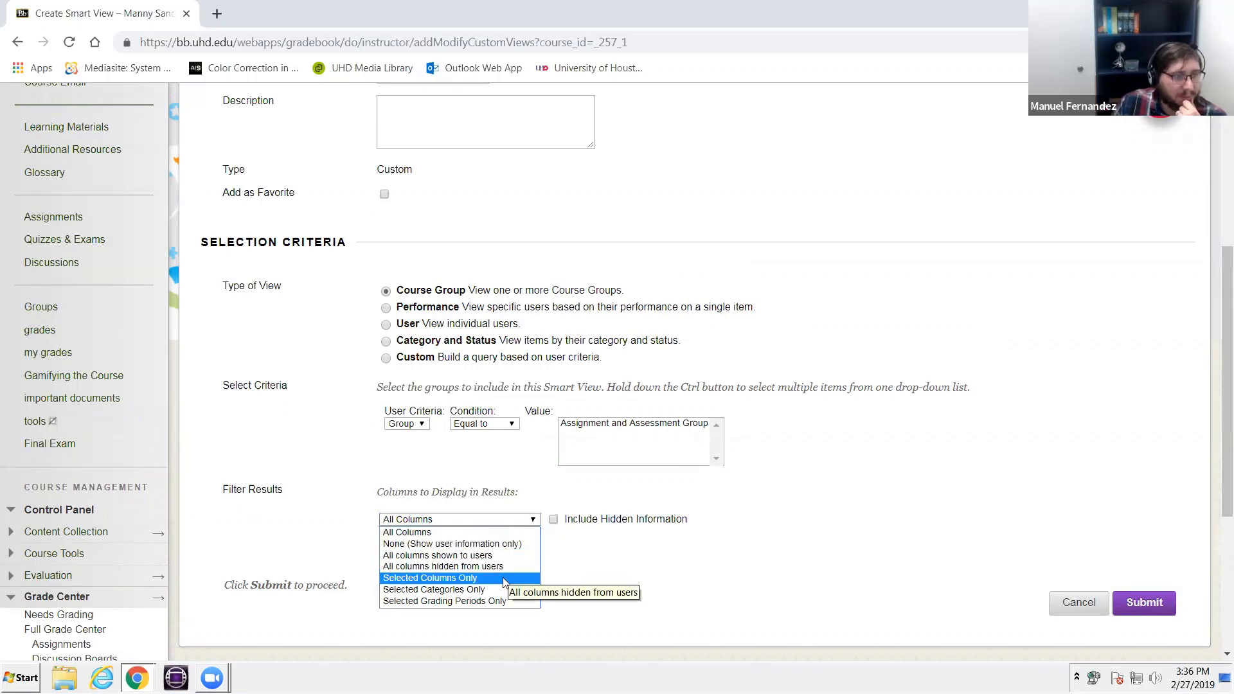
click(450, 578)
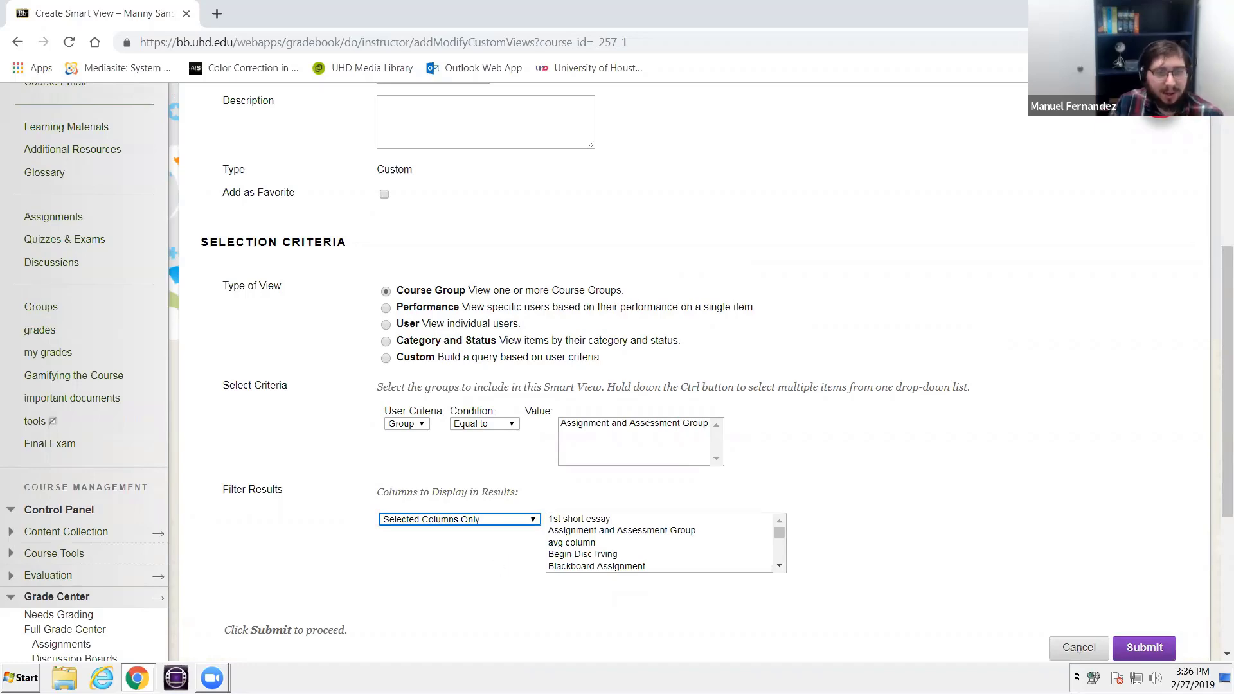
click(1095, 656)
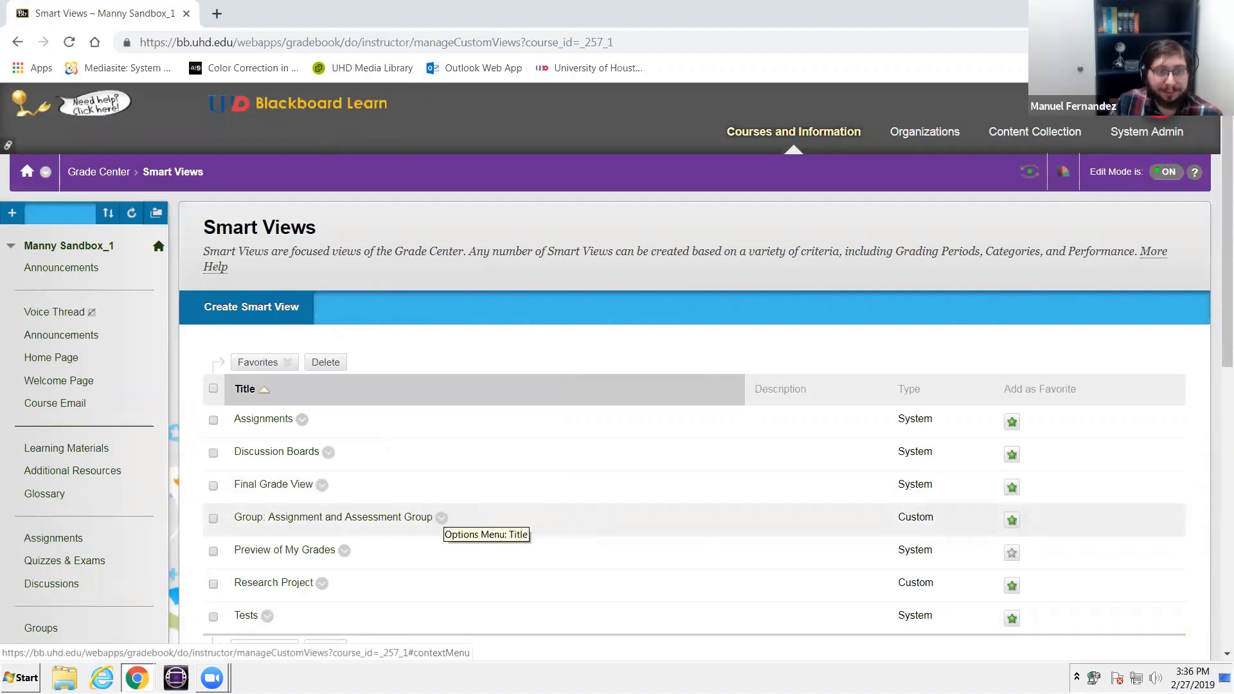
- Edit the Group: Assignment and Assessment Group smart view and filter its results to Selected Columns Only
click(443, 520)
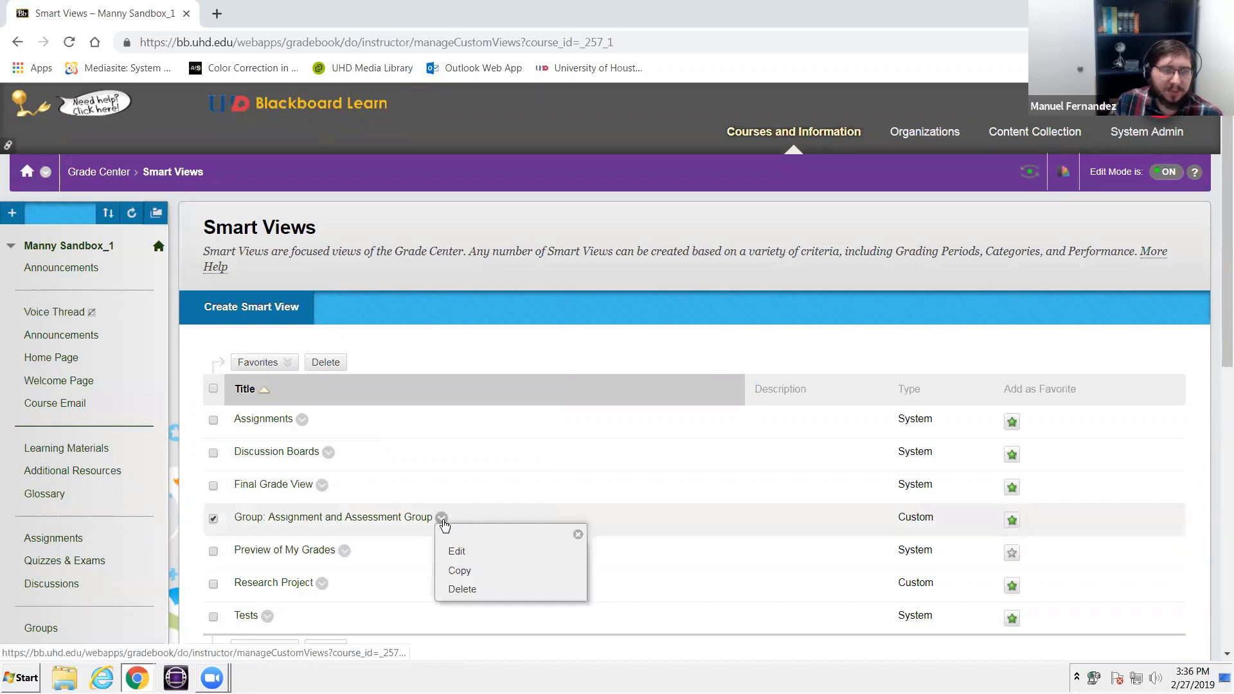
click(465, 552)
scroll(457, 553, down, 7)
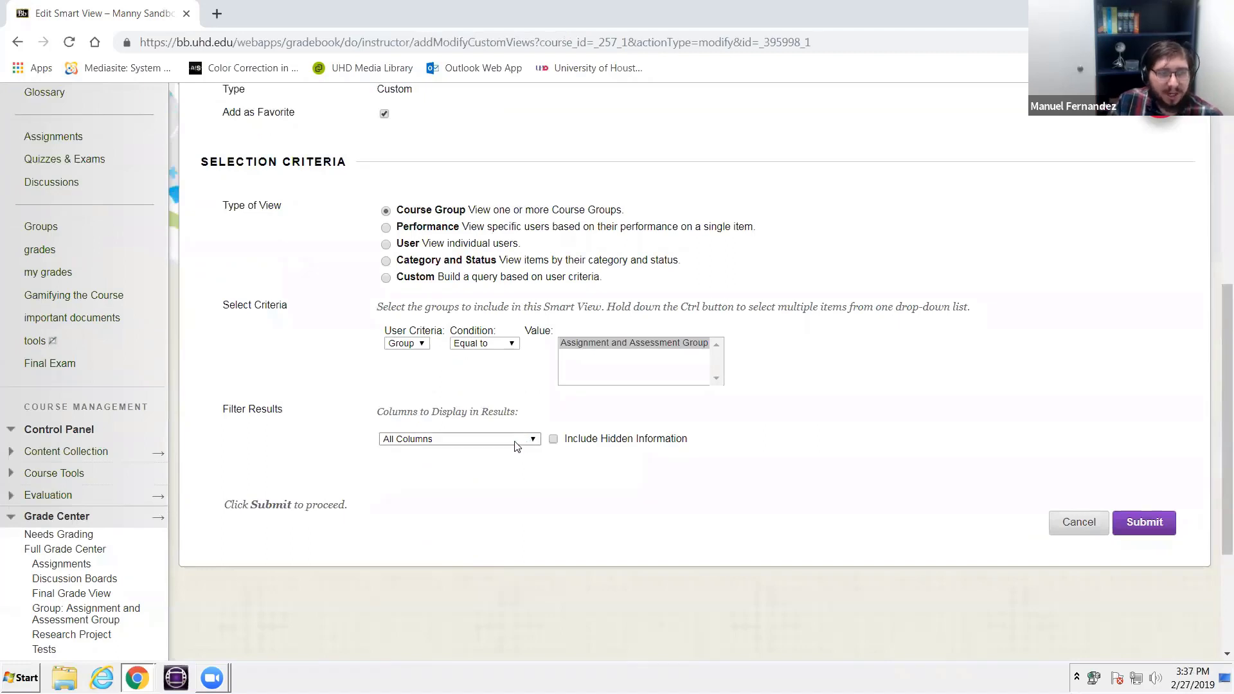
click(516, 443)
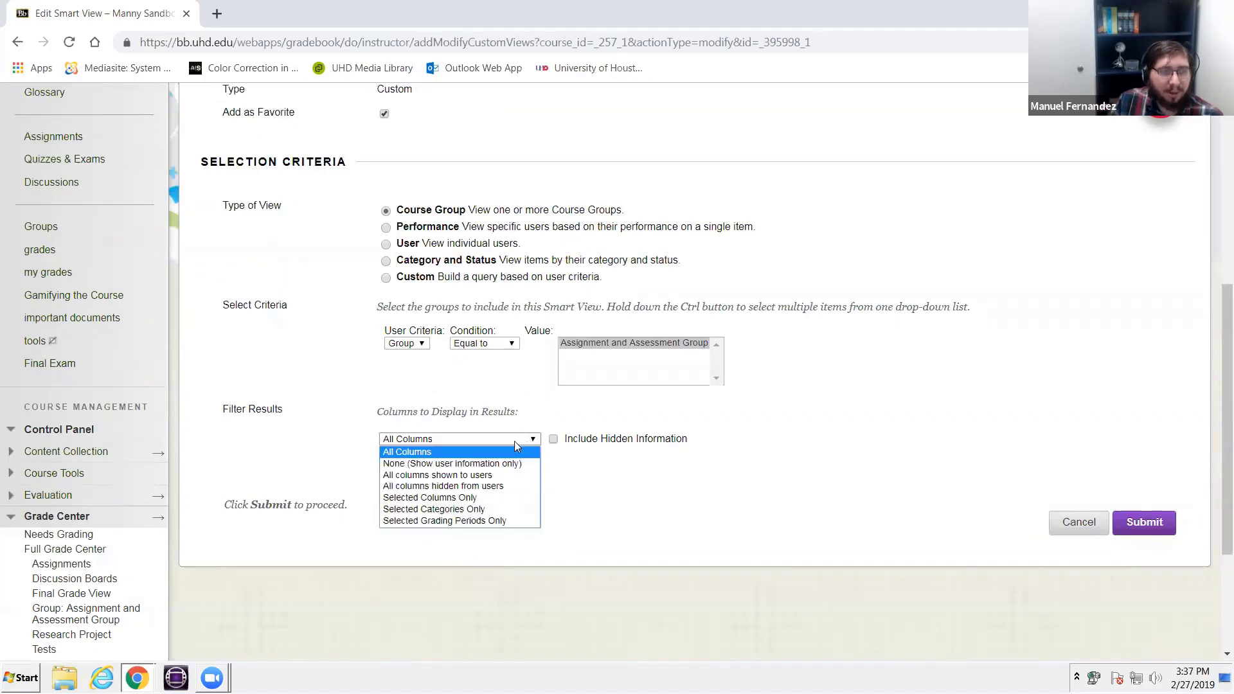
click(492, 498)
- Choose the Assignment and Assessment Group column as the one to display and submit the smart view changes
scroll(618, 476, down, 10)
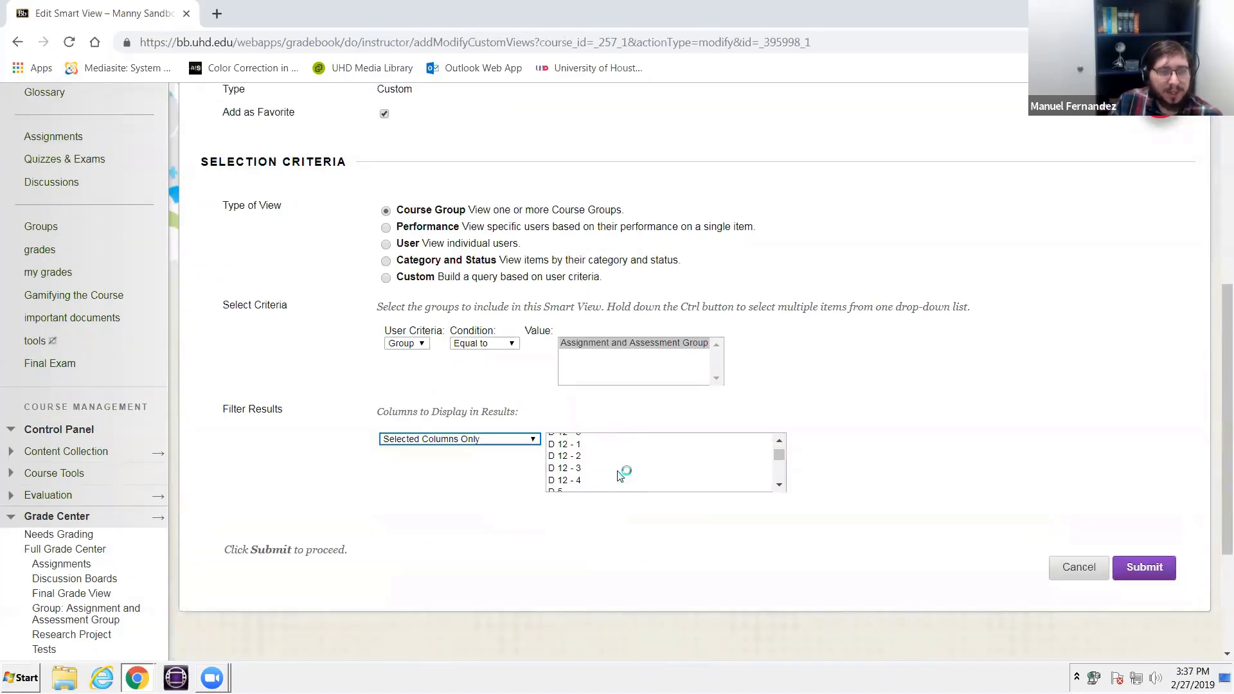
scroll(619, 476, down, 10)
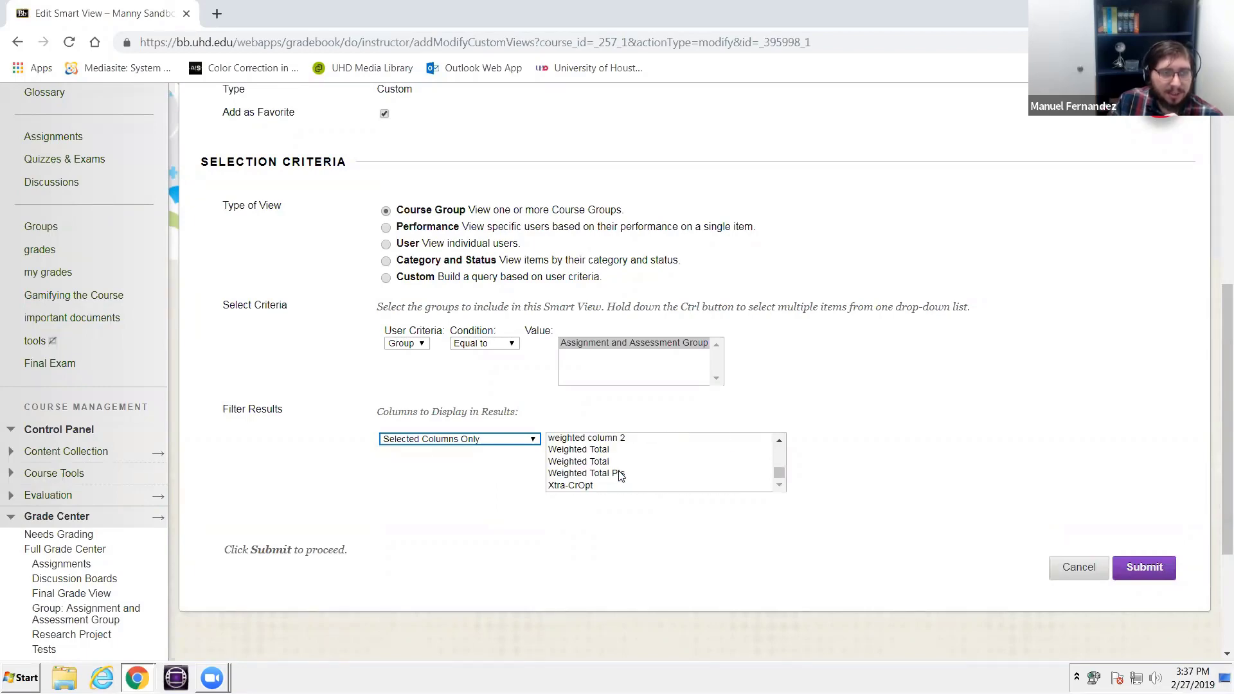
scroll(646, 482, down, 2)
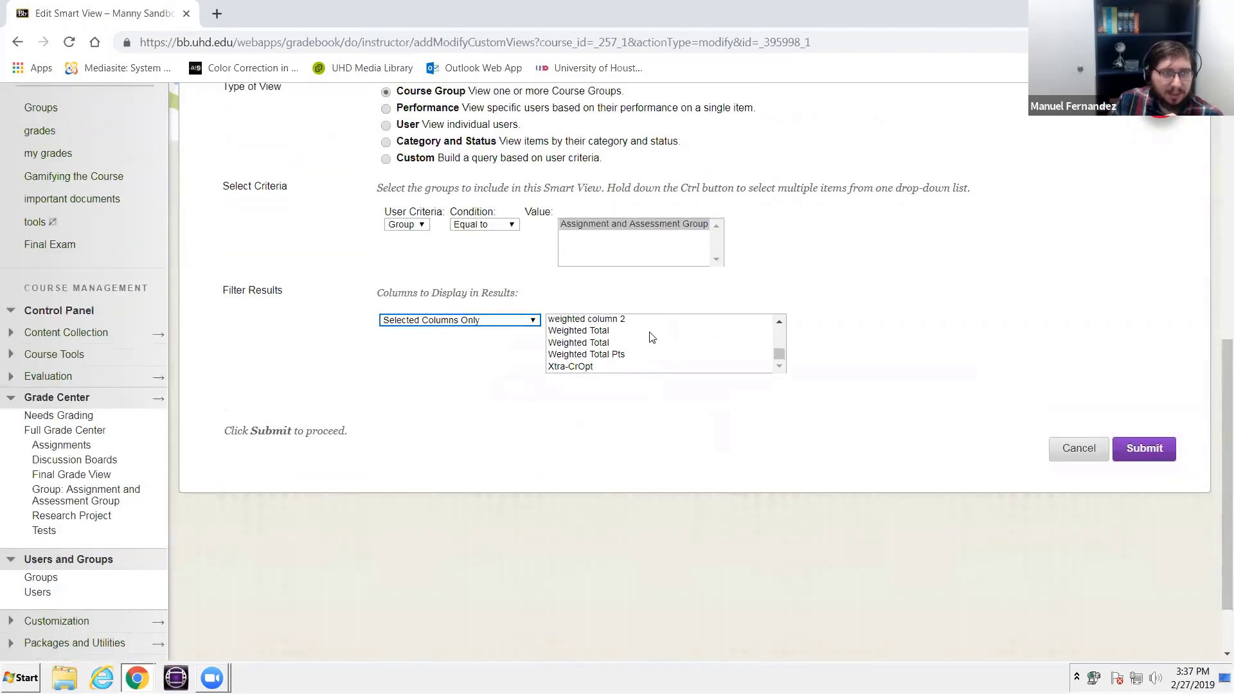
scroll(639, 342, up, 3)
scroll(636, 343, up, 6)
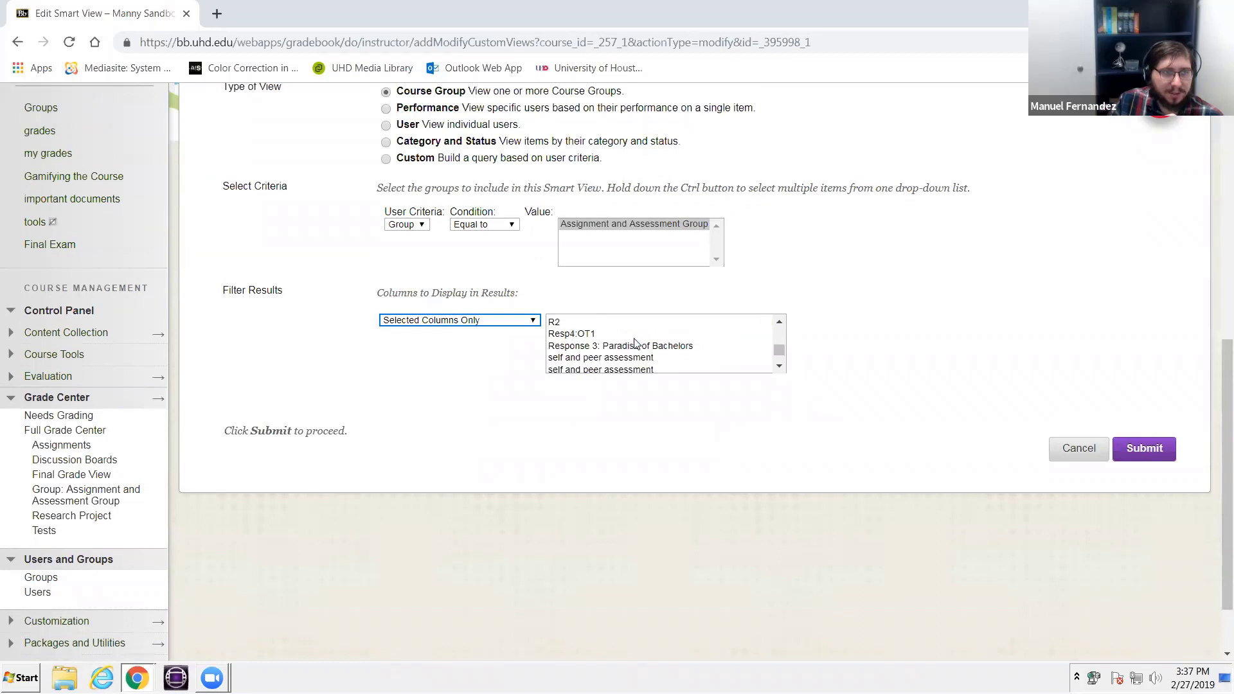
scroll(635, 344, up, 3)
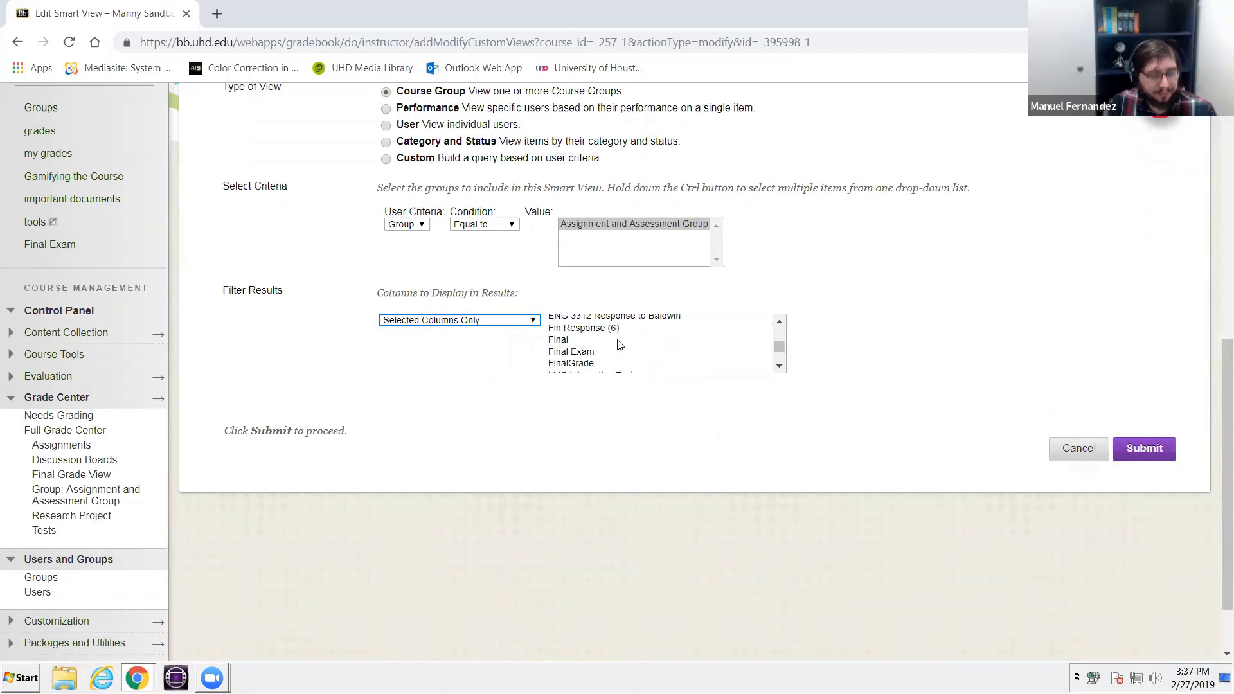
click(615, 341)
scroll(617, 344, up, 5)
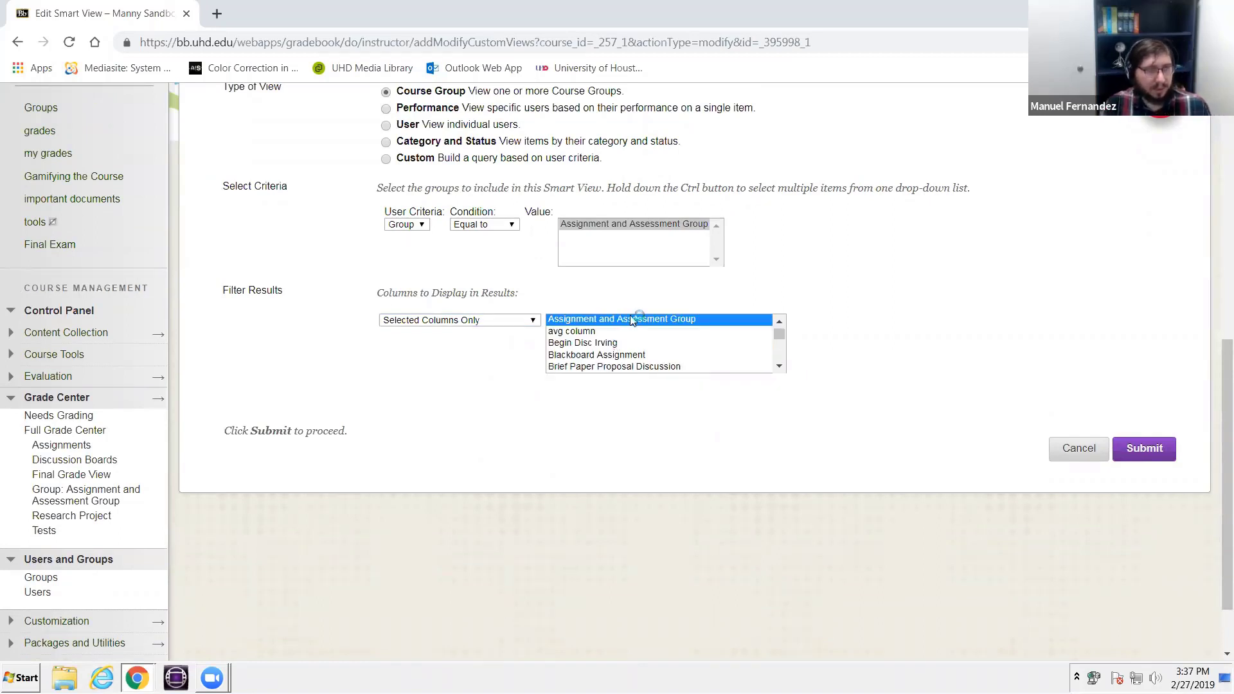
click(622, 319)
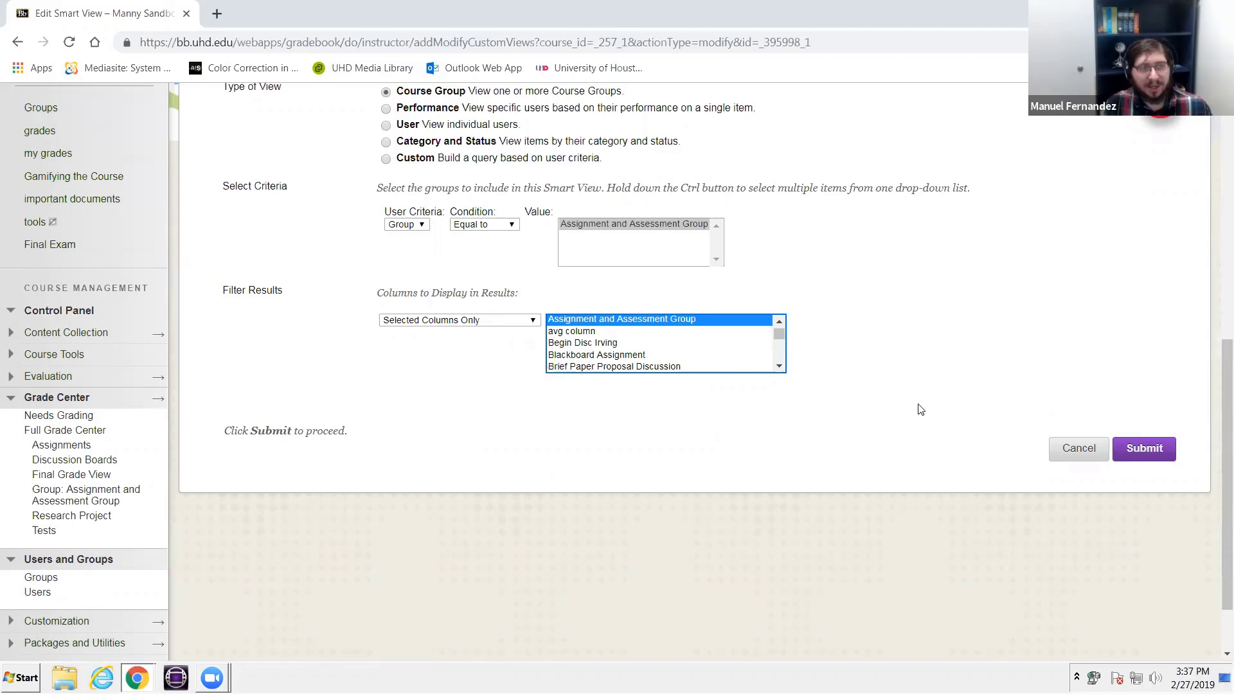
click(1163, 448)
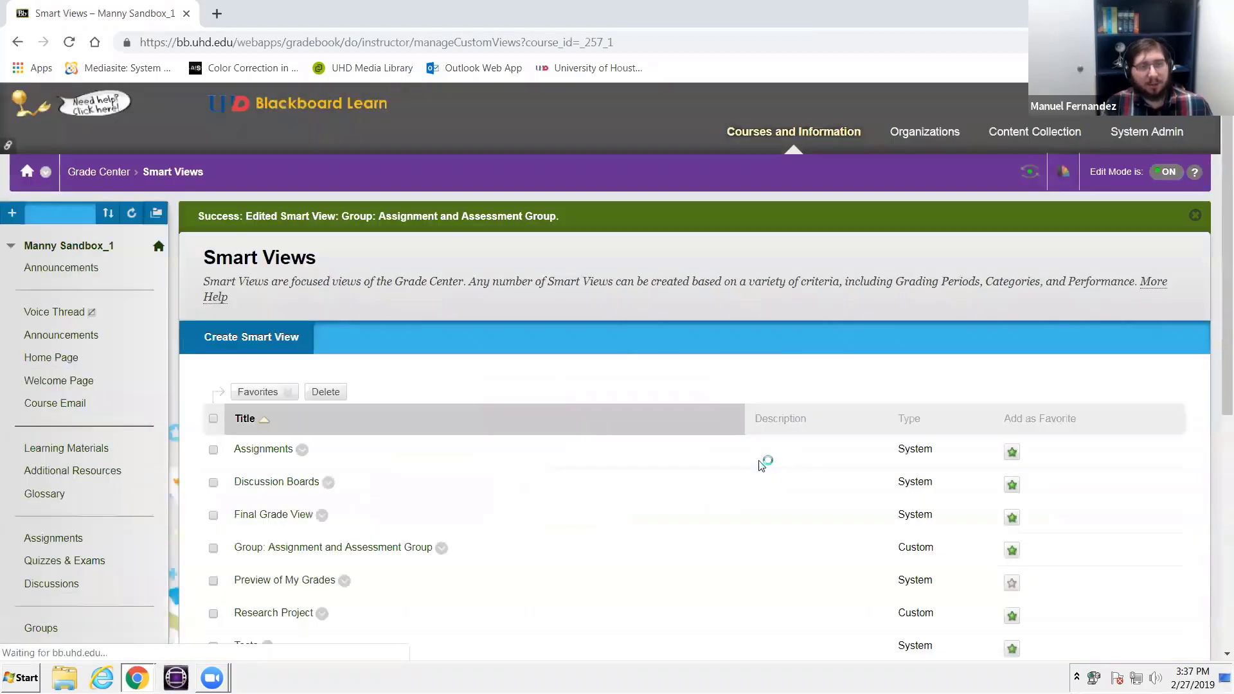
scroll(739, 437, down, 4)
scroll(22, 255, down, 4)
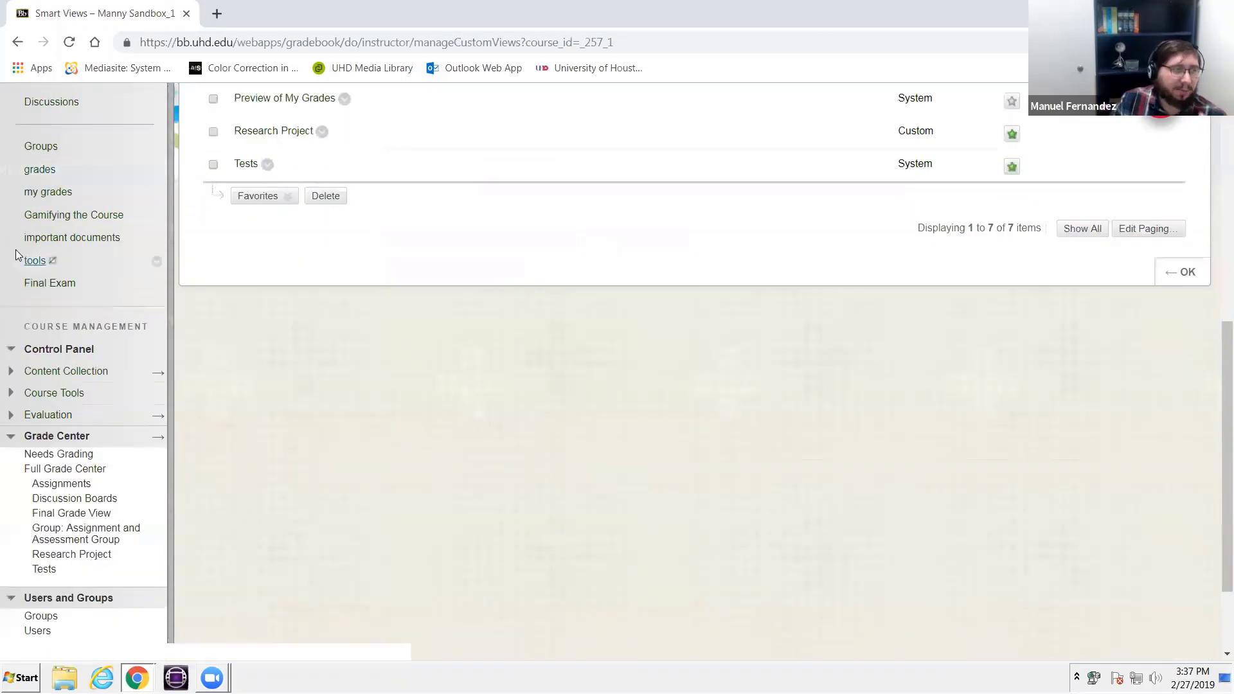
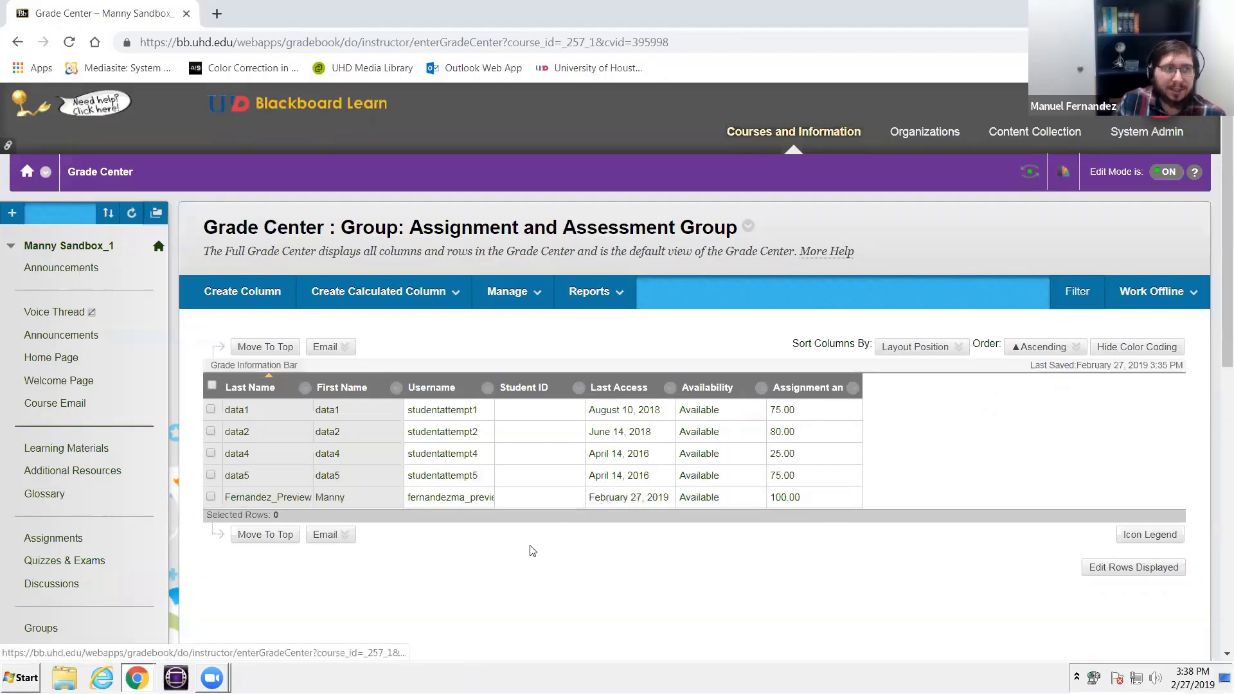
- Reopen the Group: Assignment and Assessment Group smart view from the course's Grade Center favorites
scroll(532, 551, down, 3)
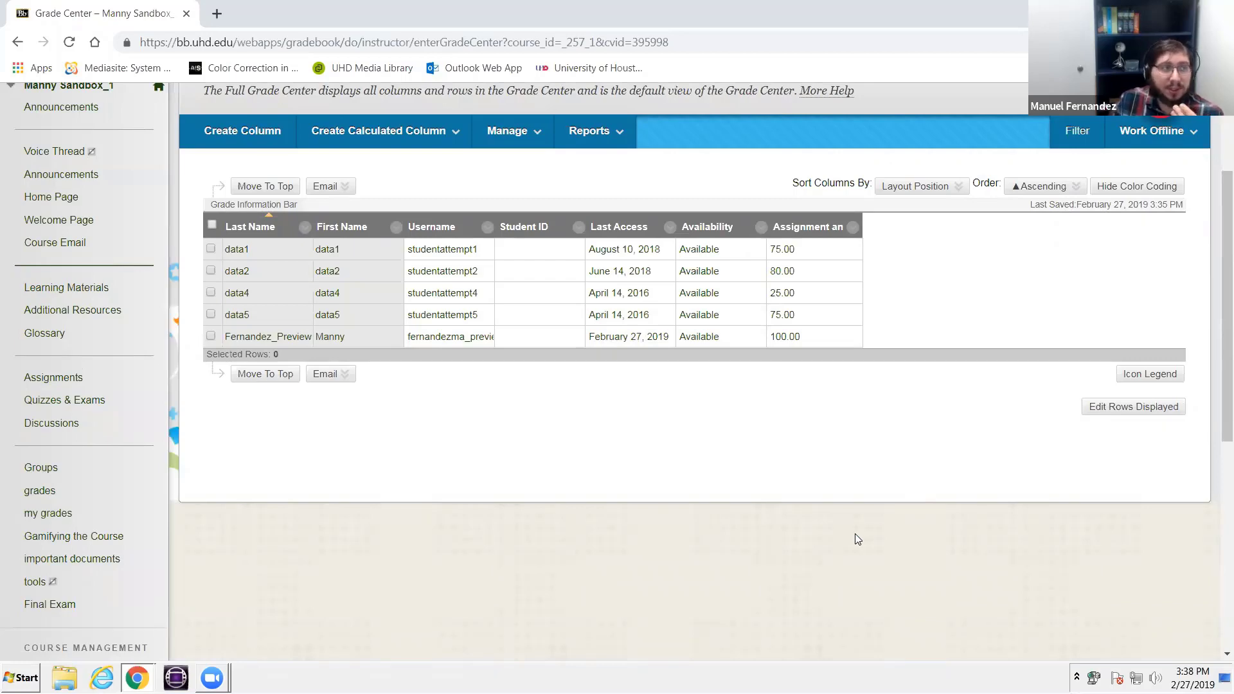
scroll(394, 435, down, 3)
click(42, 341)
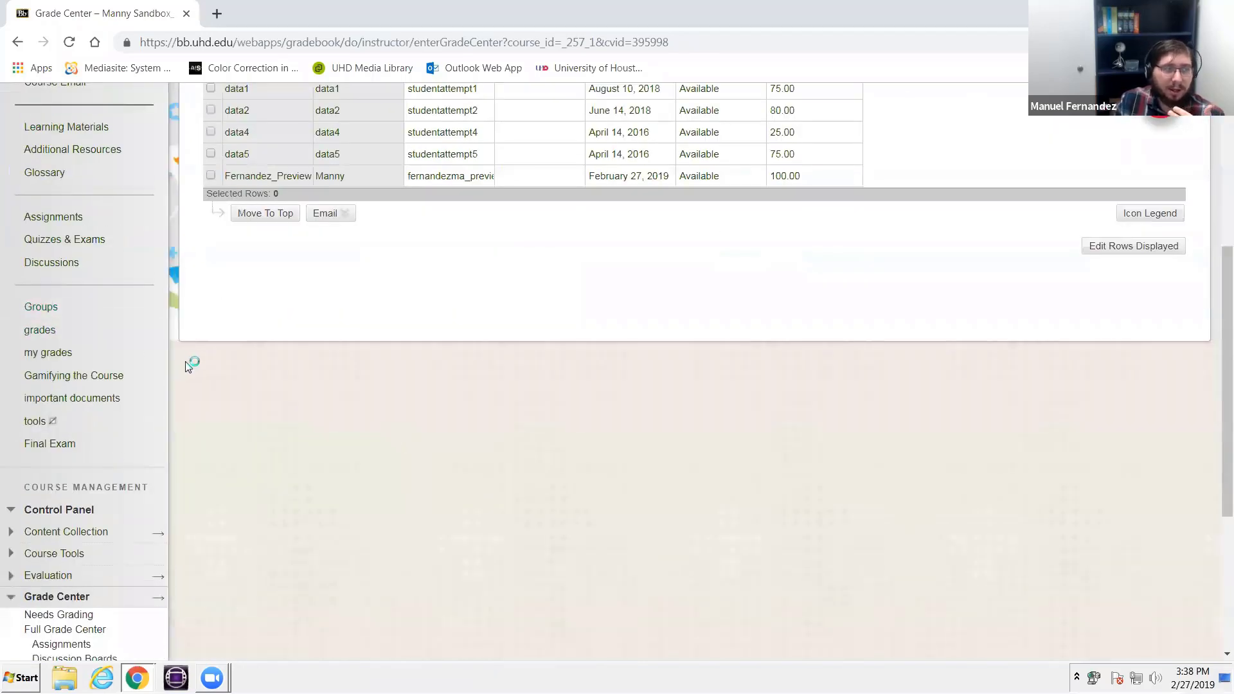
scroll(190, 366, down, 4)
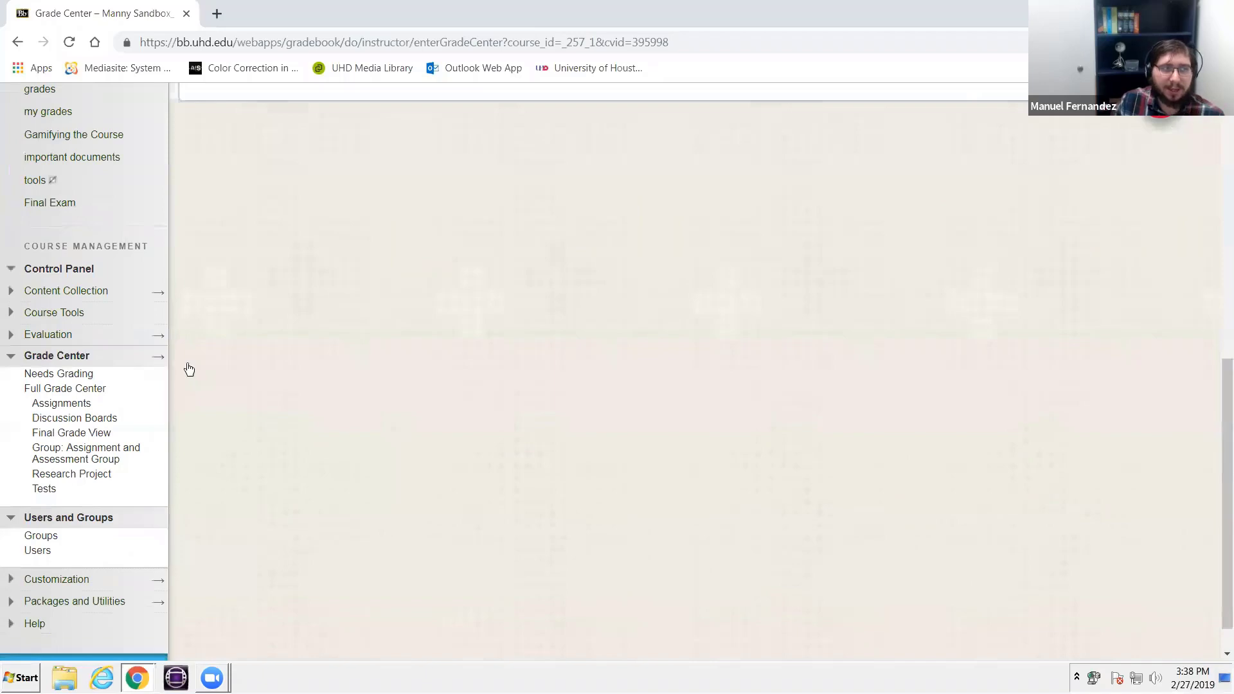
scroll(186, 368, down, 1)
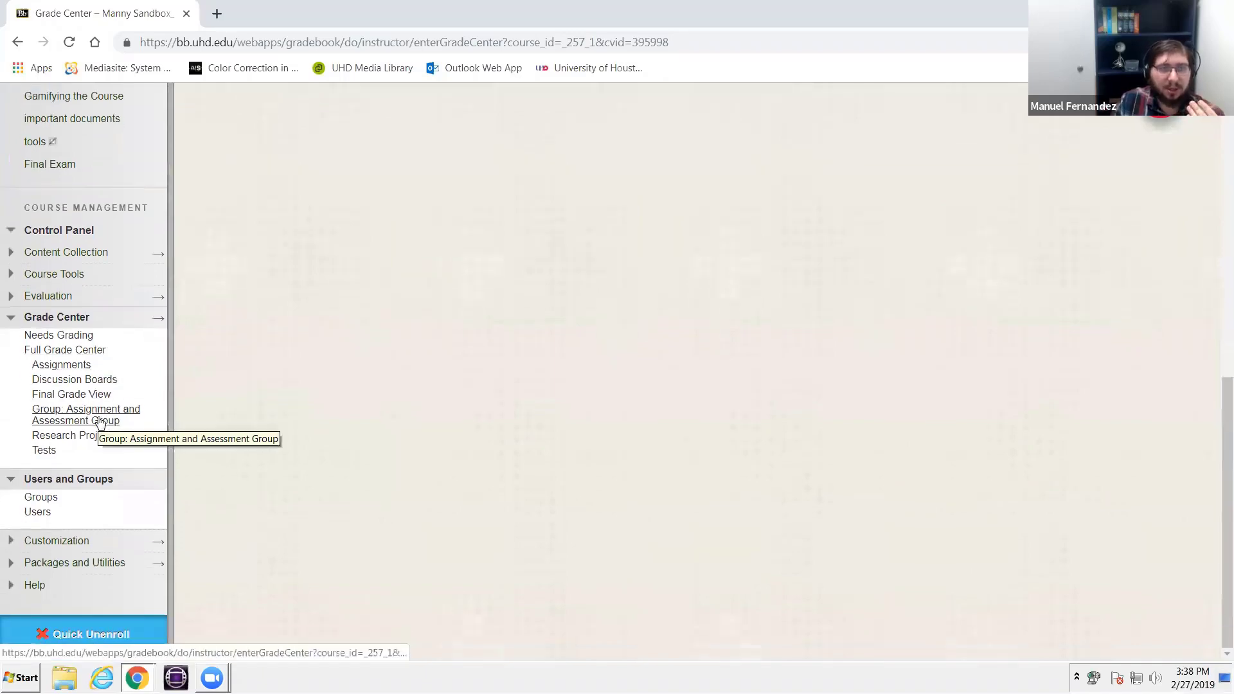
click(101, 421)
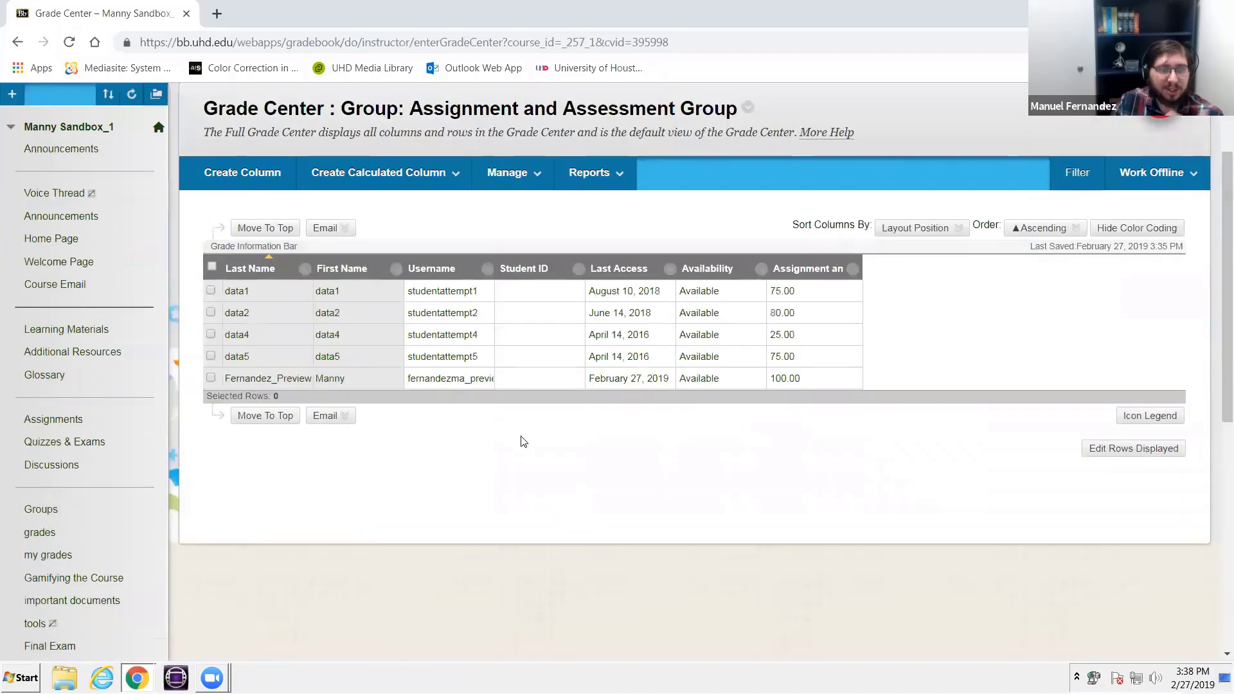
scroll(515, 437, down, 6)
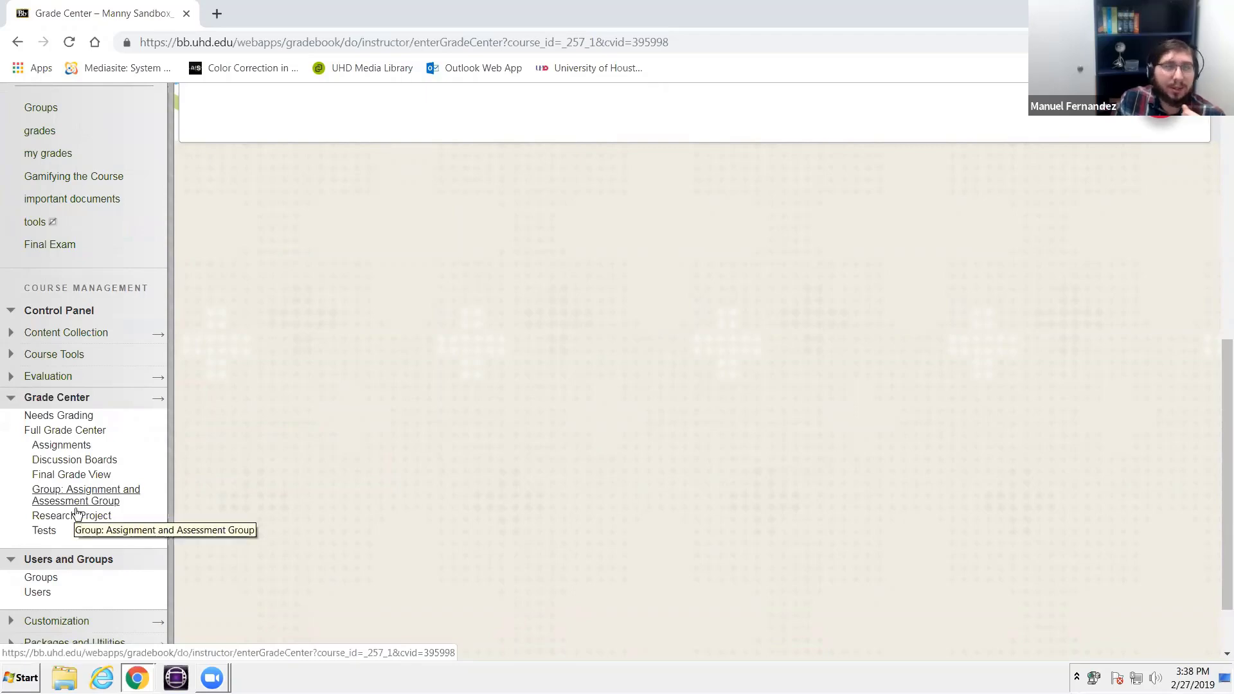
click(73, 508)
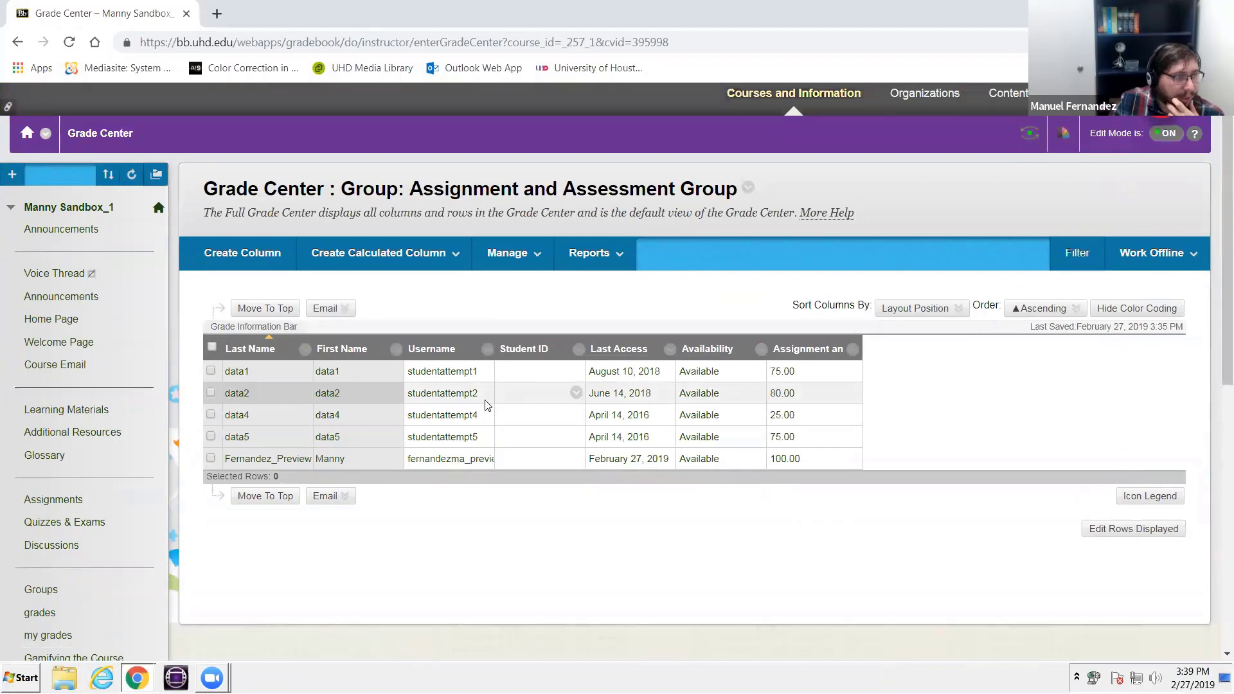
- Open the course's Groups management page and view its Group Settings without saving any change
scroll(484, 402, down, 3)
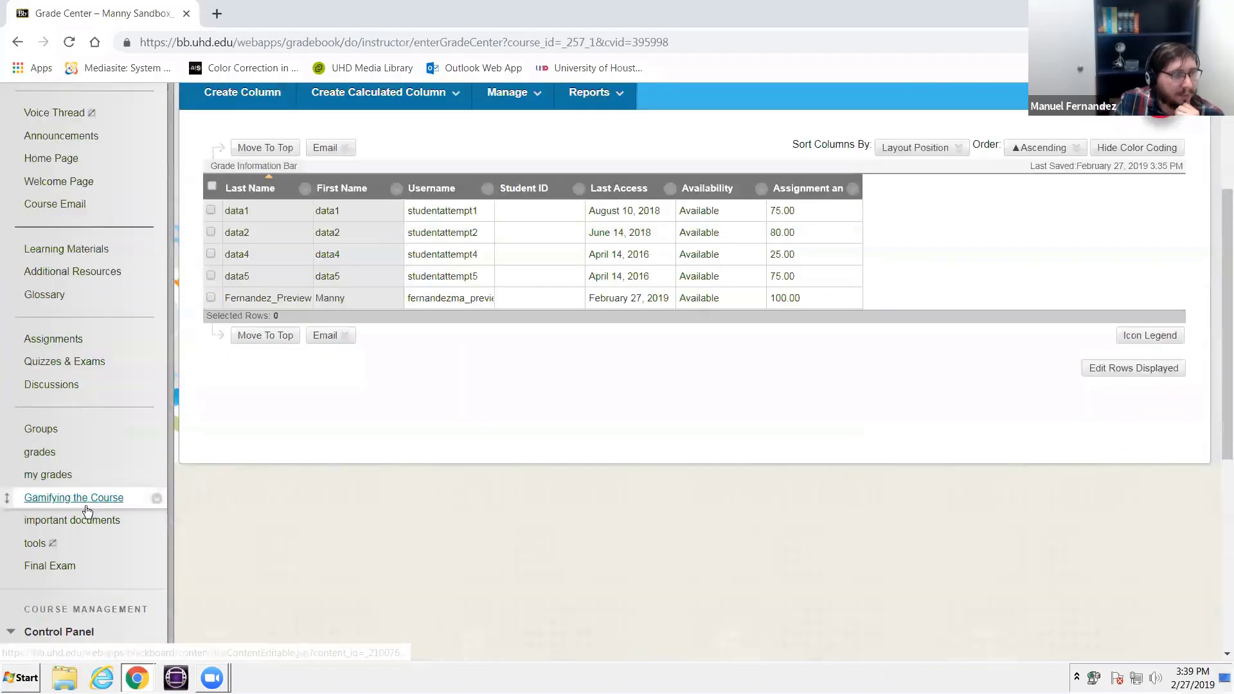
scroll(85, 508, down, 5)
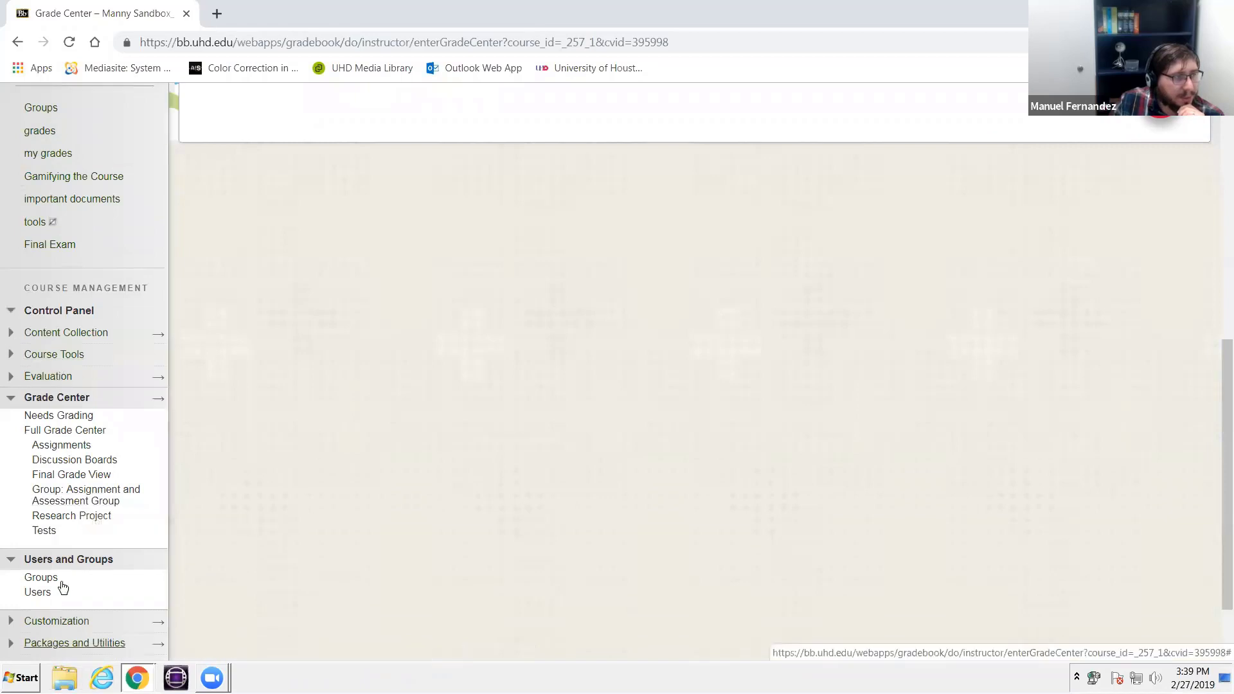
click(54, 578)
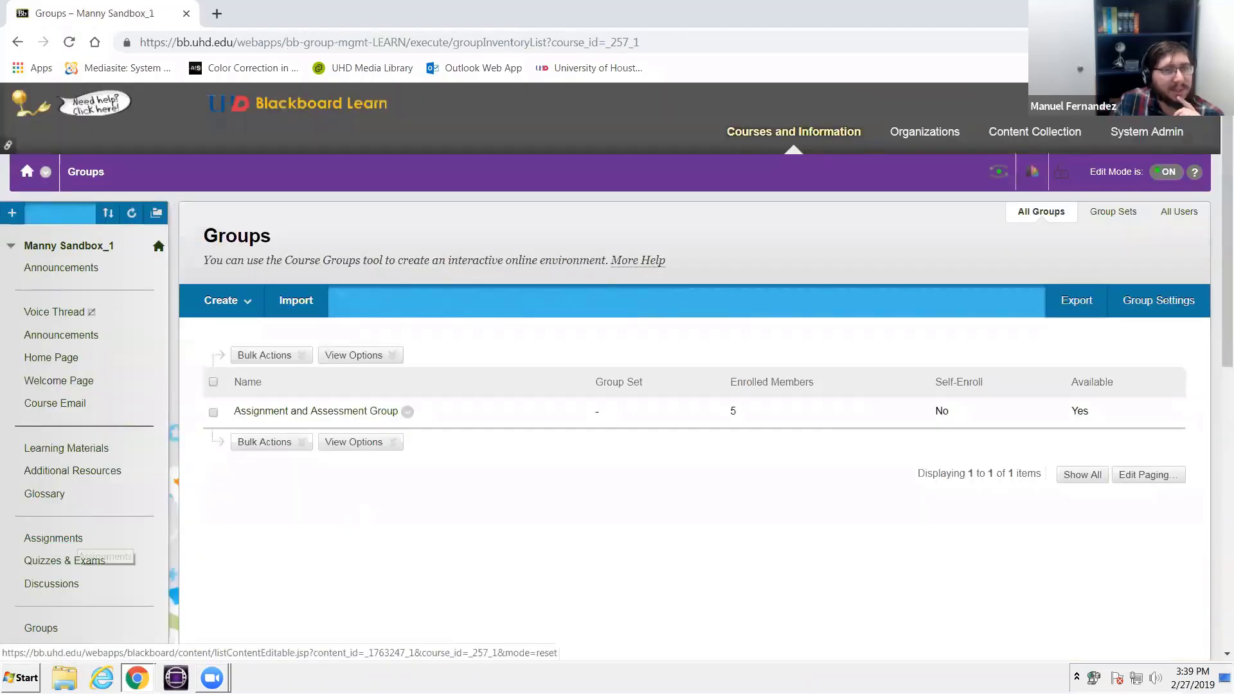
click(1128, 309)
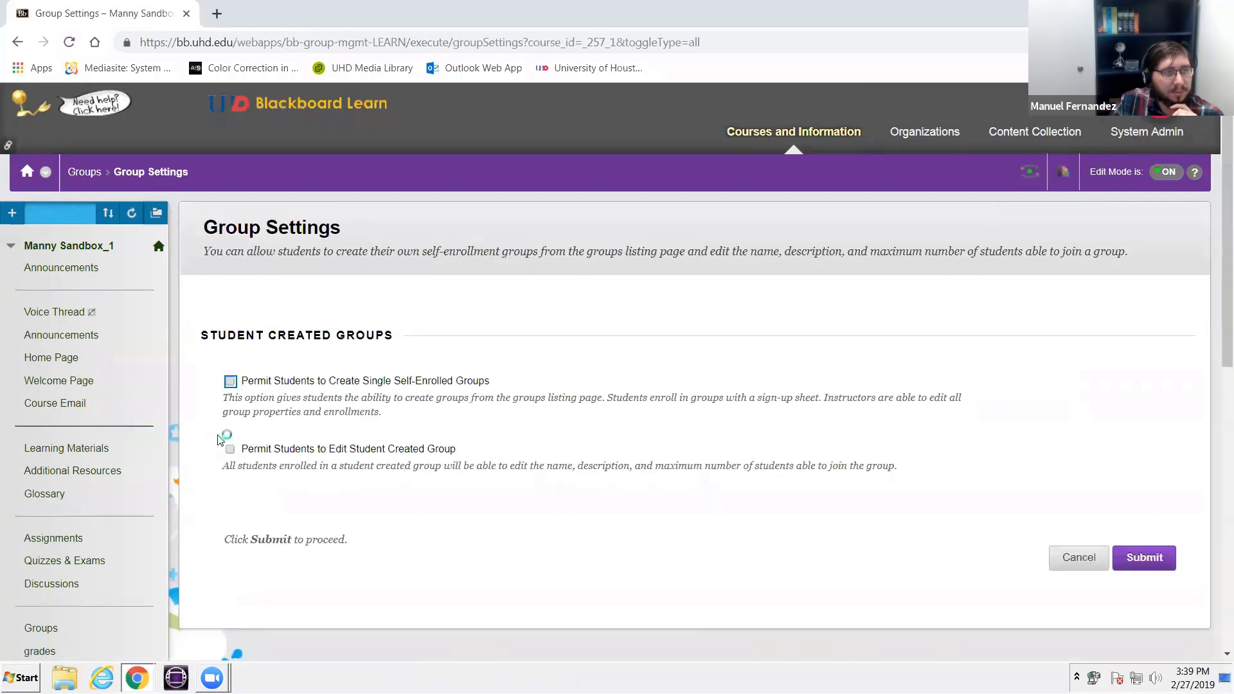
click(1074, 559)
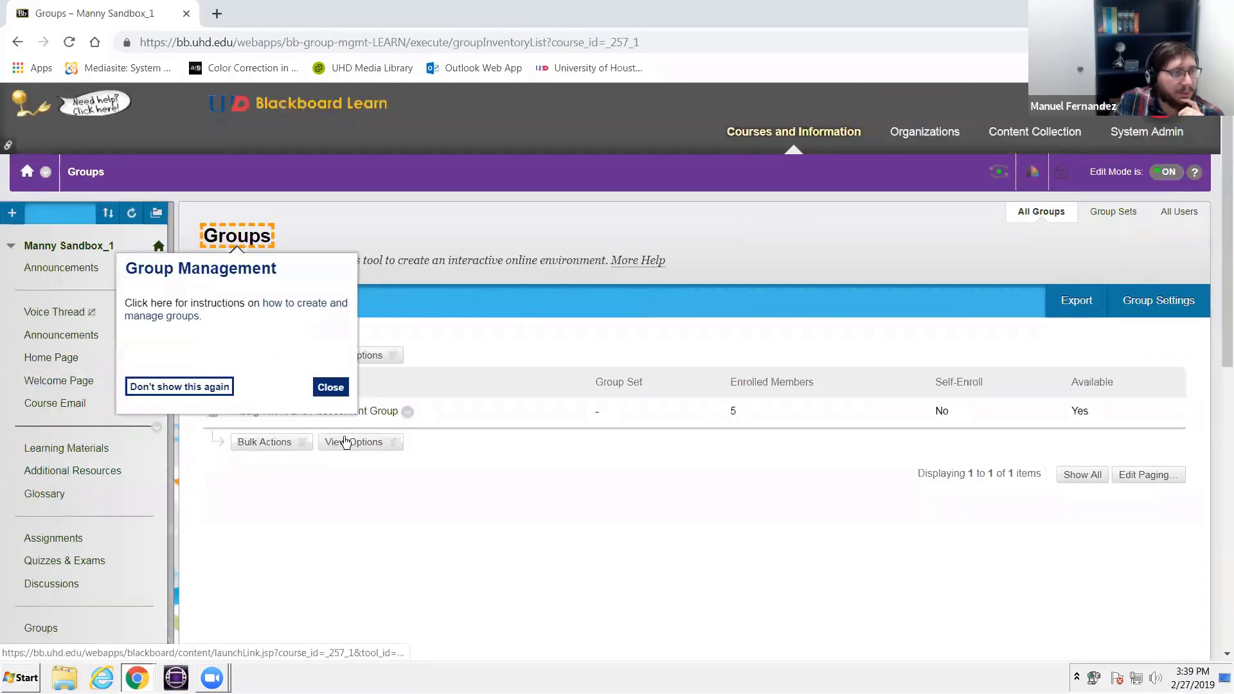
click(330, 387)
- Open the Retention Center from the course's Evaluation tools and examine the risk table and course activity
scroll(7, 418, down, 5)
scroll(8, 417, down, 1)
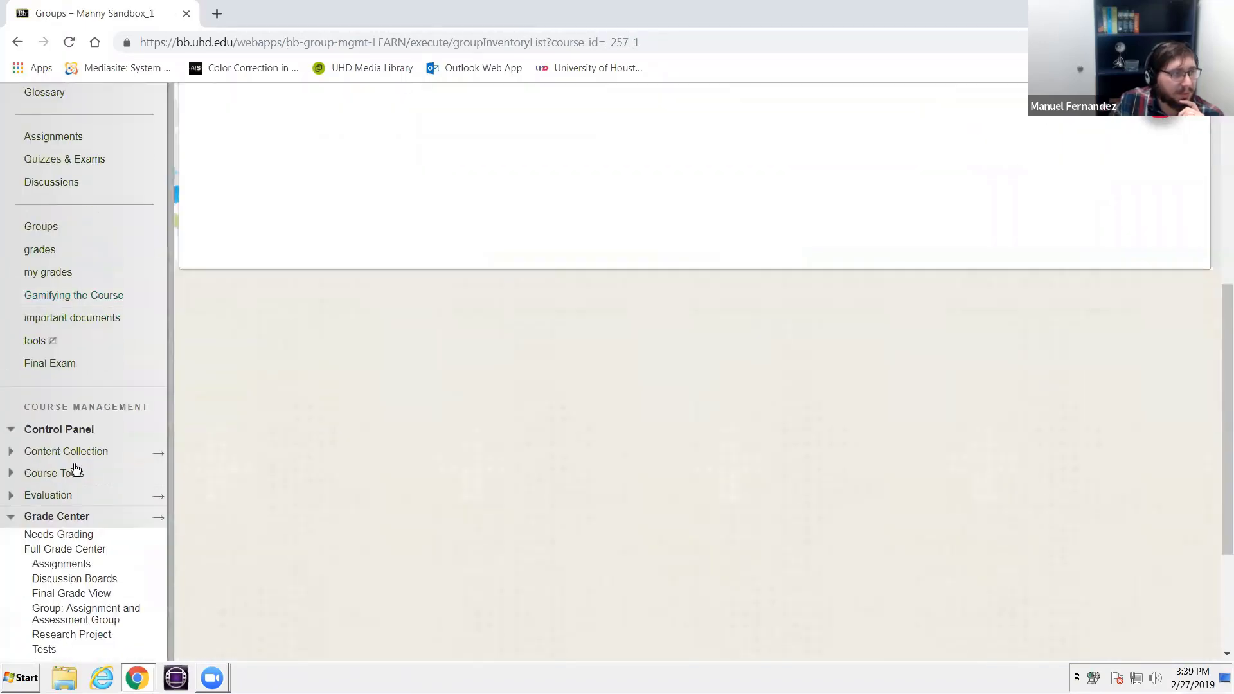
click(67, 496)
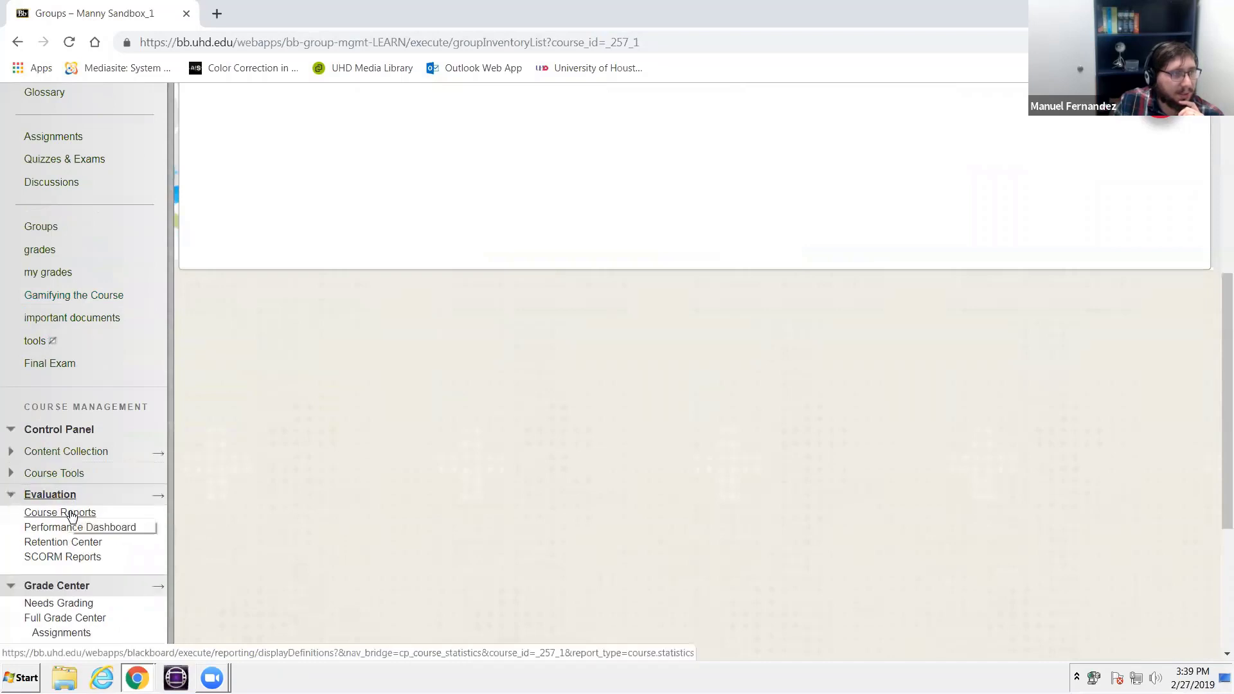
click(79, 544)
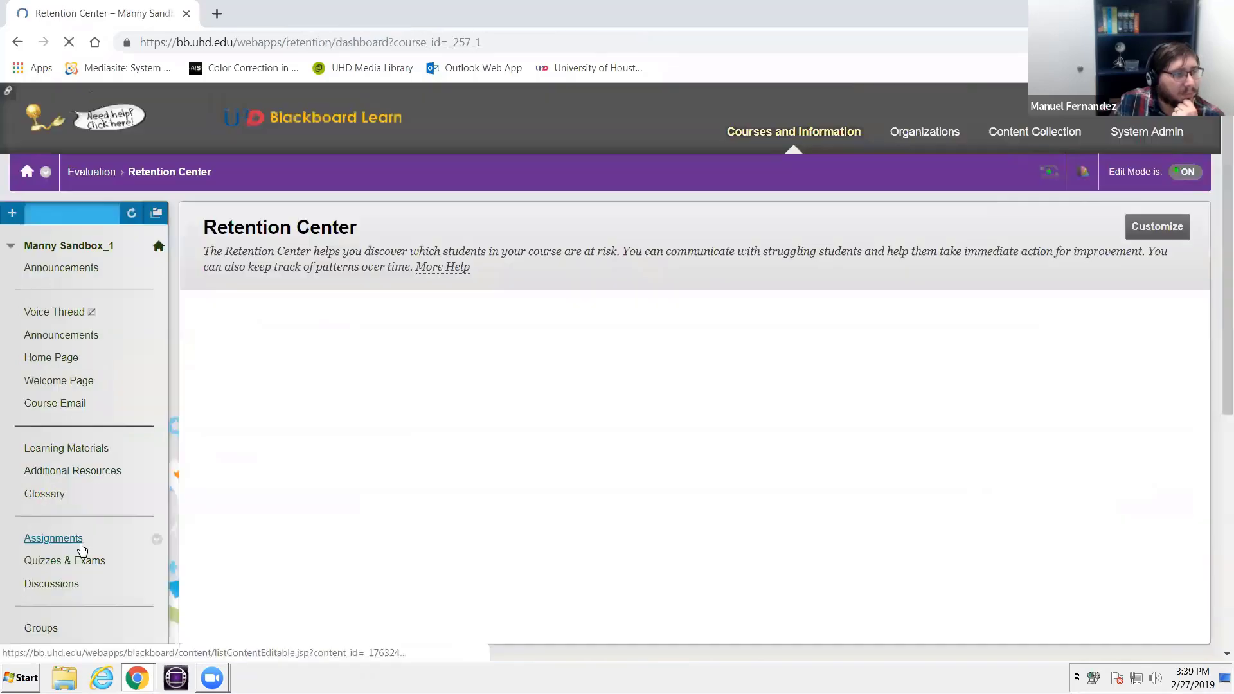
scroll(418, 373, down, 1)
scroll(418, 374, down, 4)
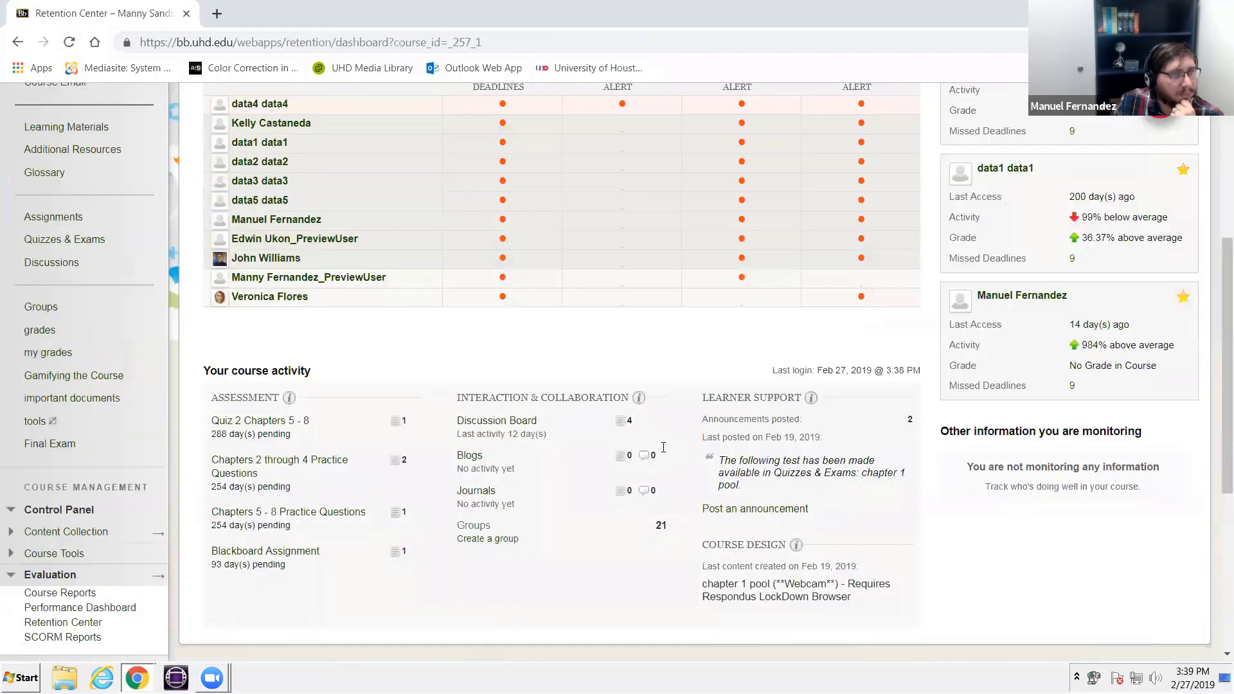
scroll(661, 444, up, 5)
click(1138, 234)
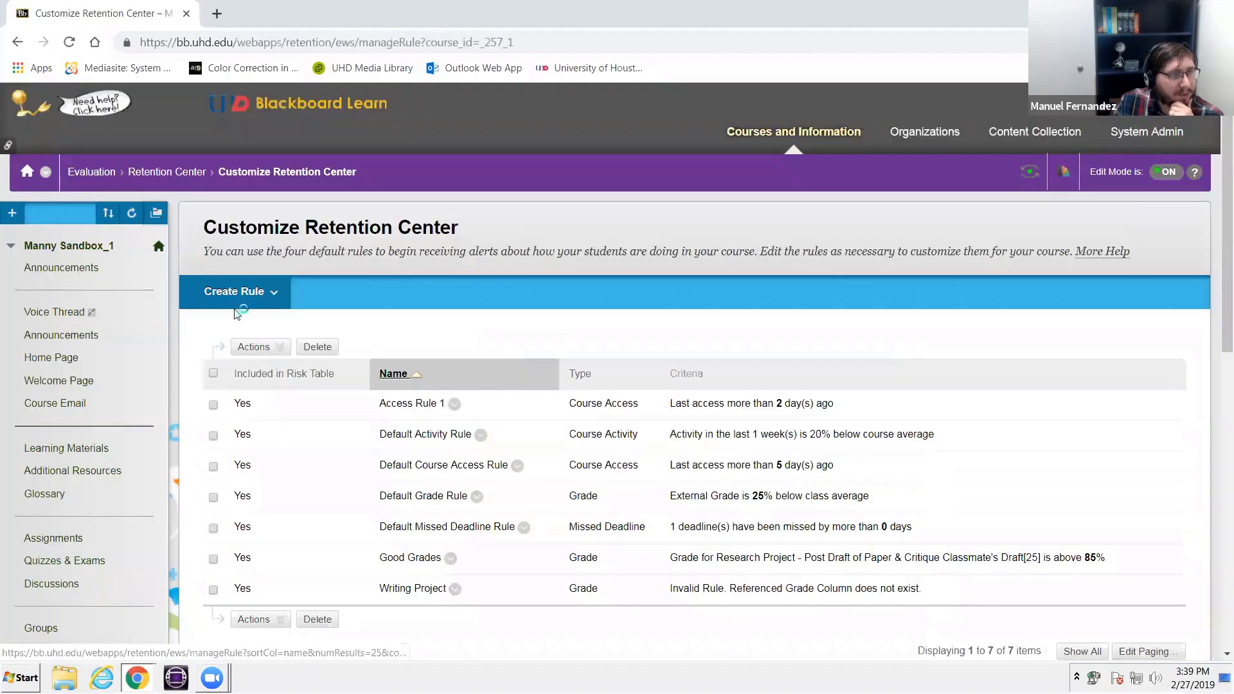
click(236, 292)
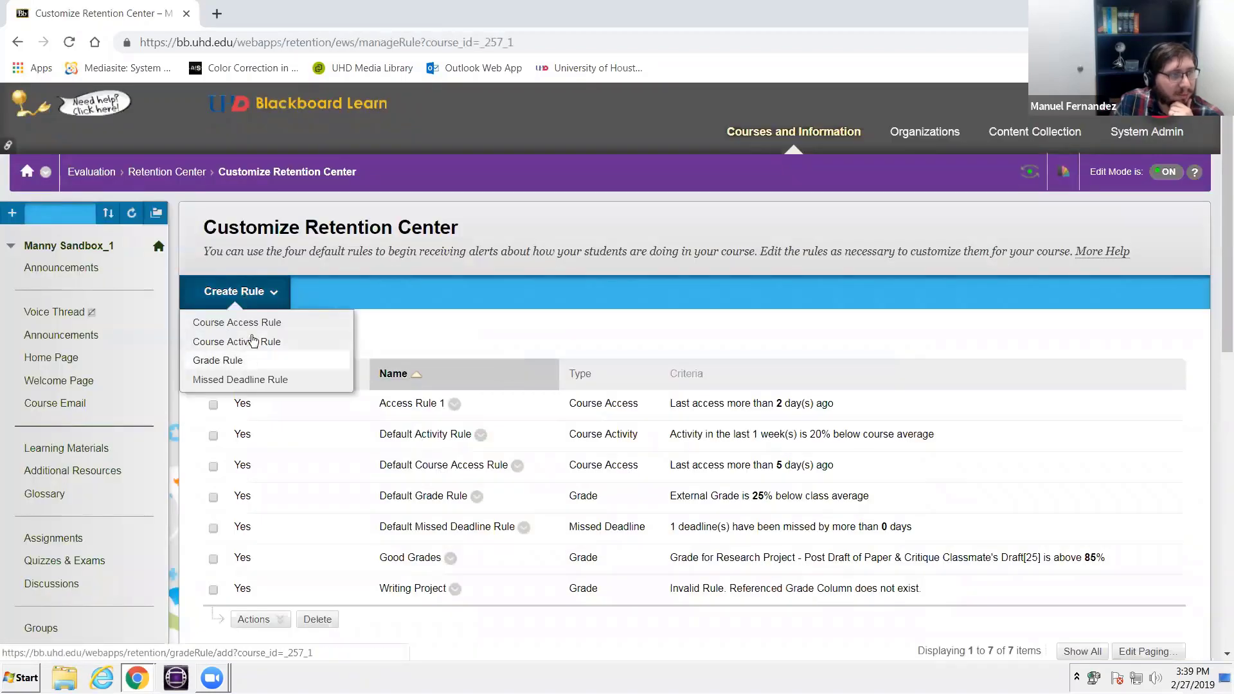
click(258, 329)
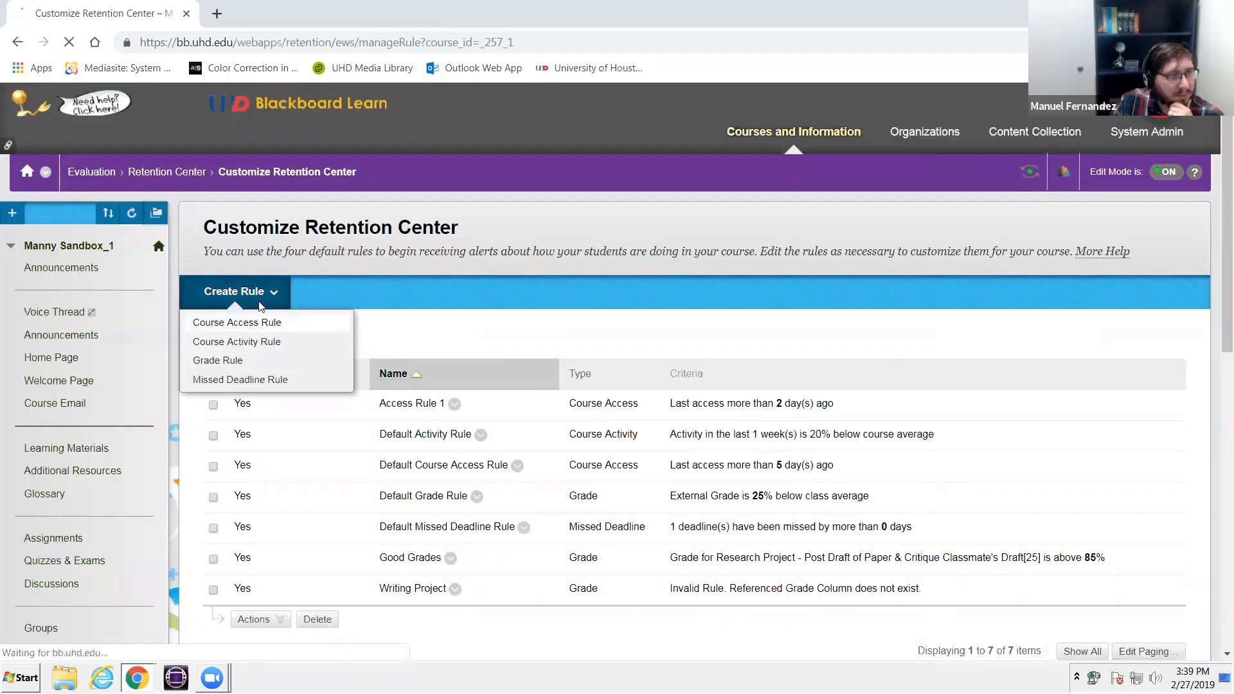
scroll(320, 308, down, 6)
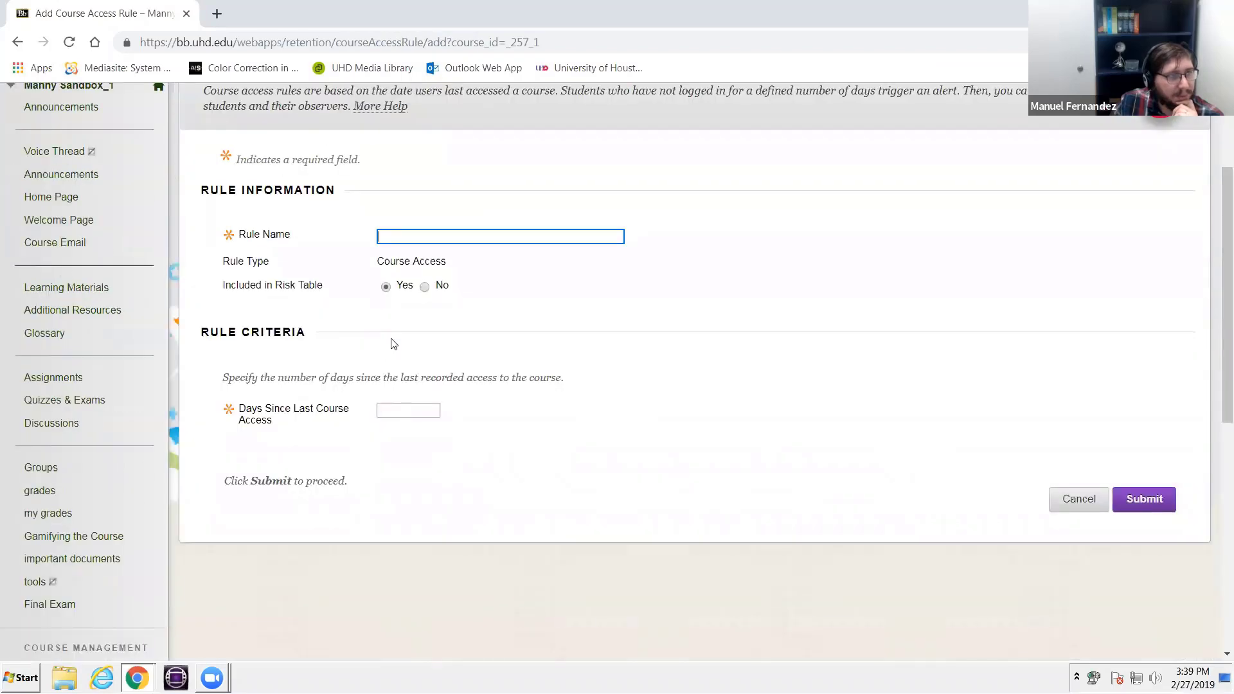
click(1075, 506)
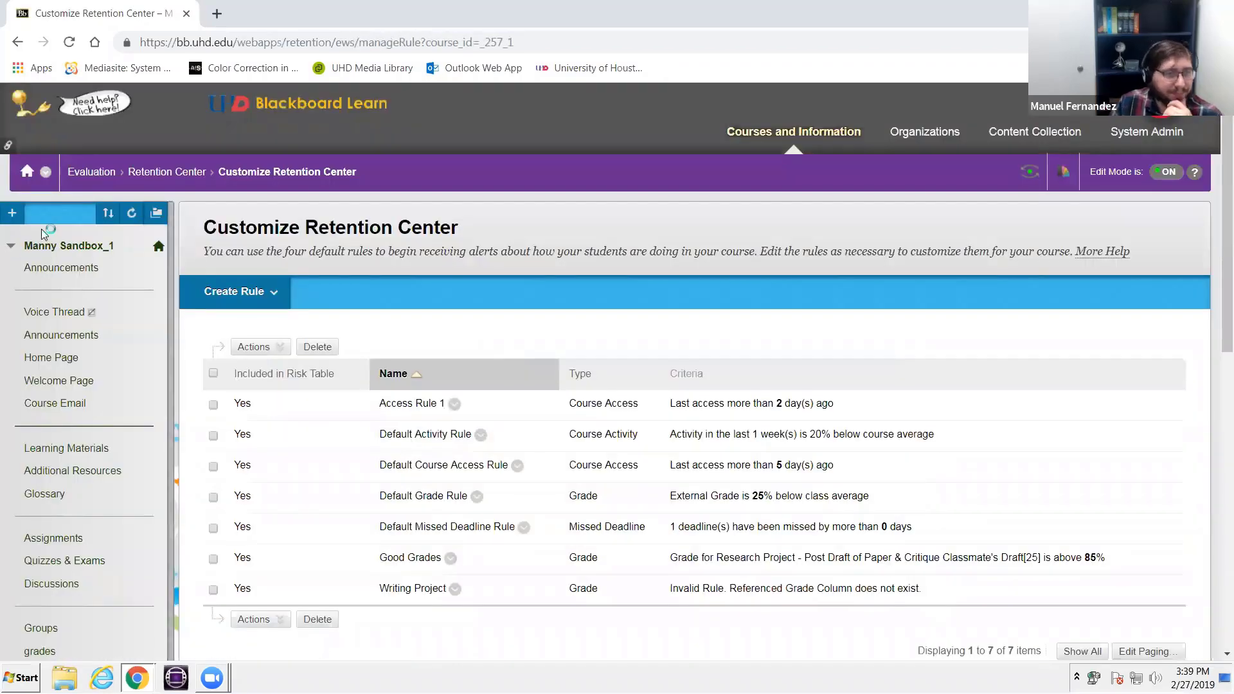
- Start a new assignment in Learning Materials and name it Group 1
click(29, 448)
click(351, 269)
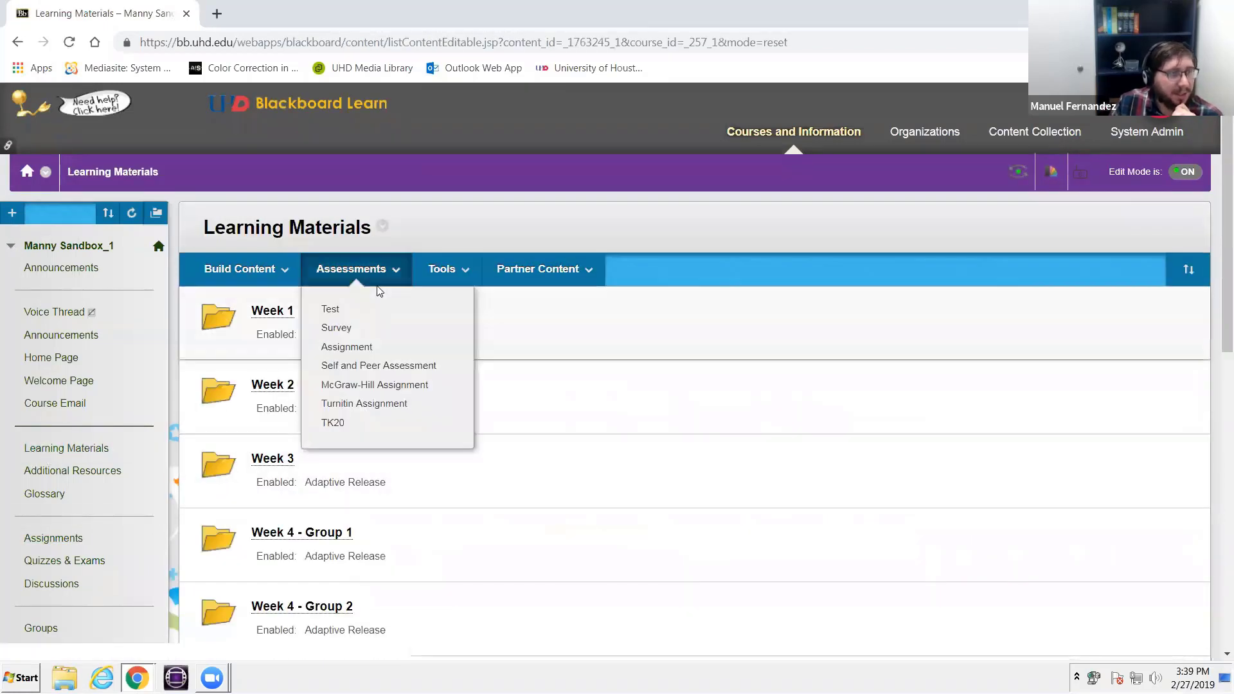
click(380, 347)
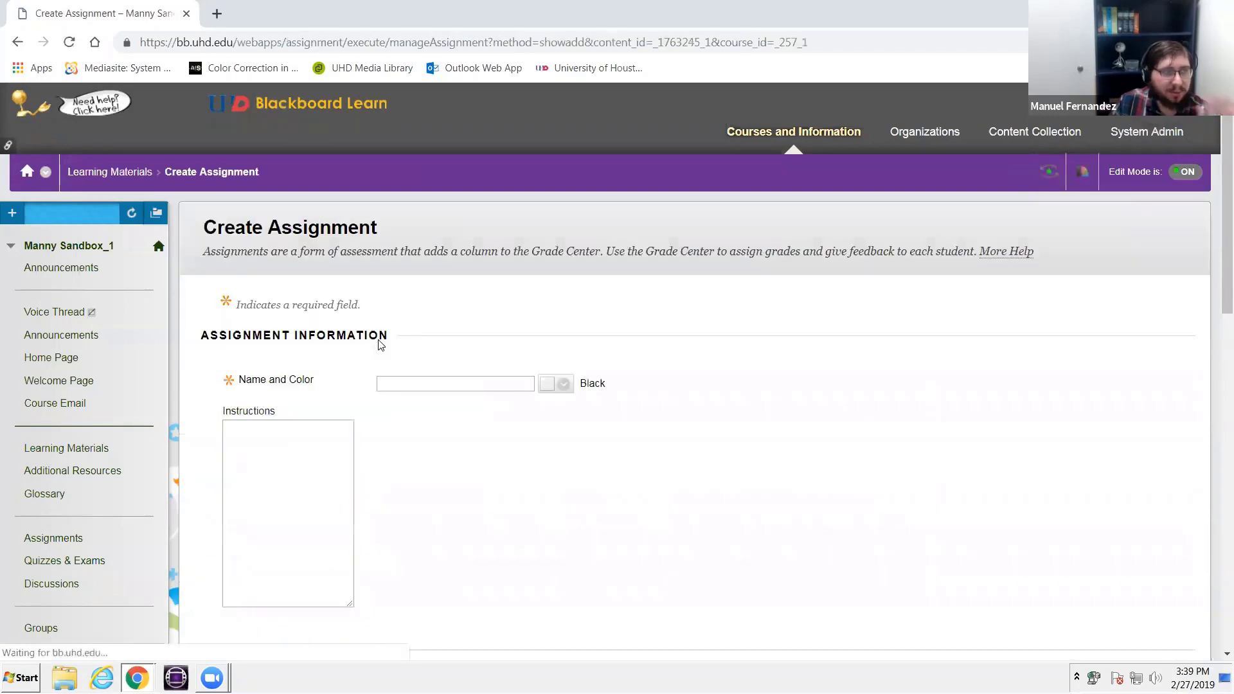
scroll(382, 354, down, 1)
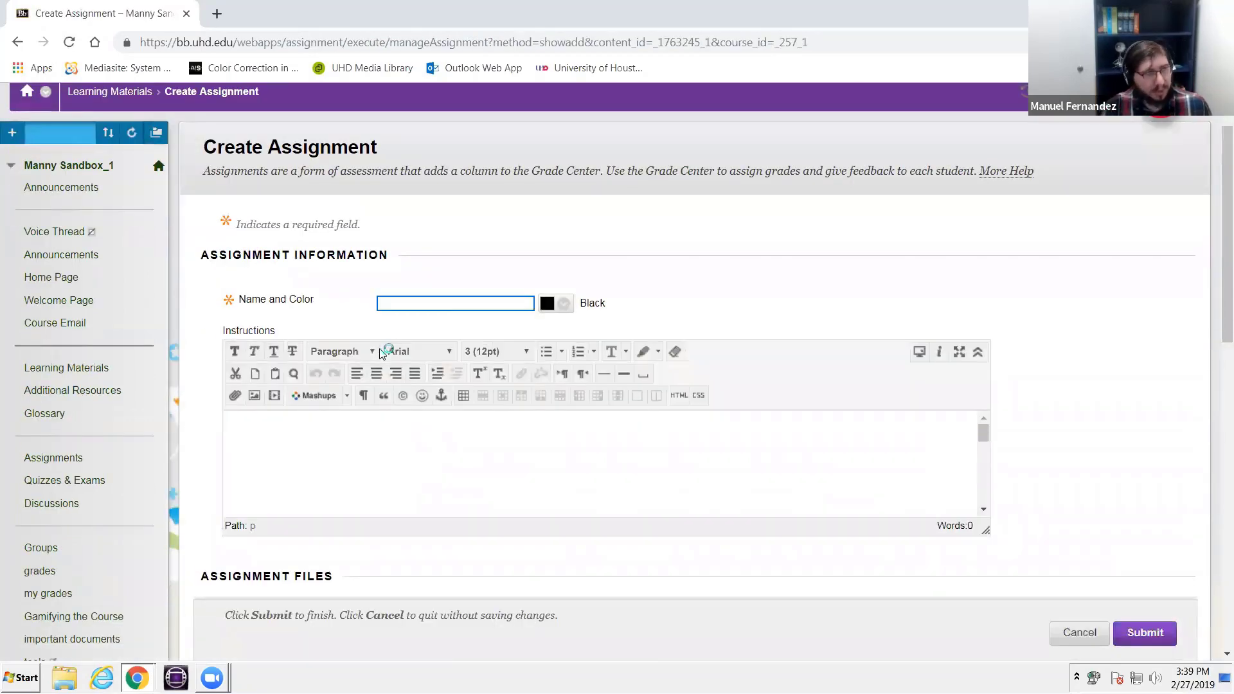
text(Group 1)
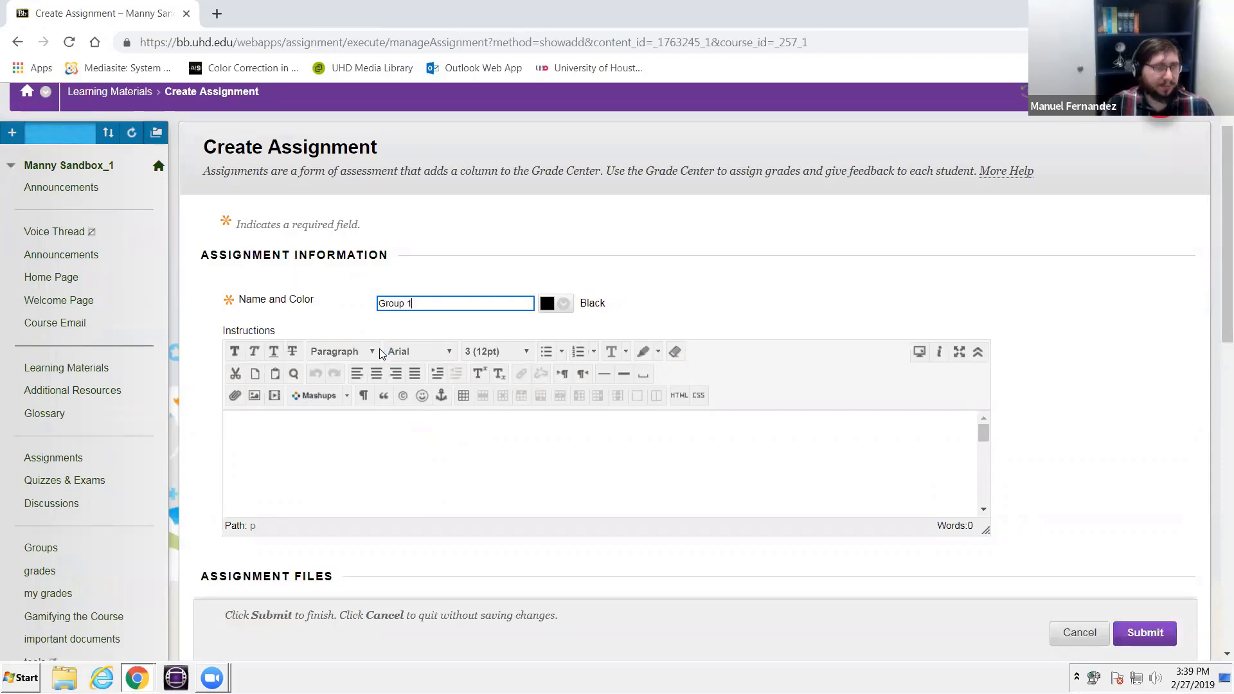
- Set the assignment type to Group Submission in the submission details and assign it to the Assignment and Assessment Group
scroll(460, 404, down, 9)
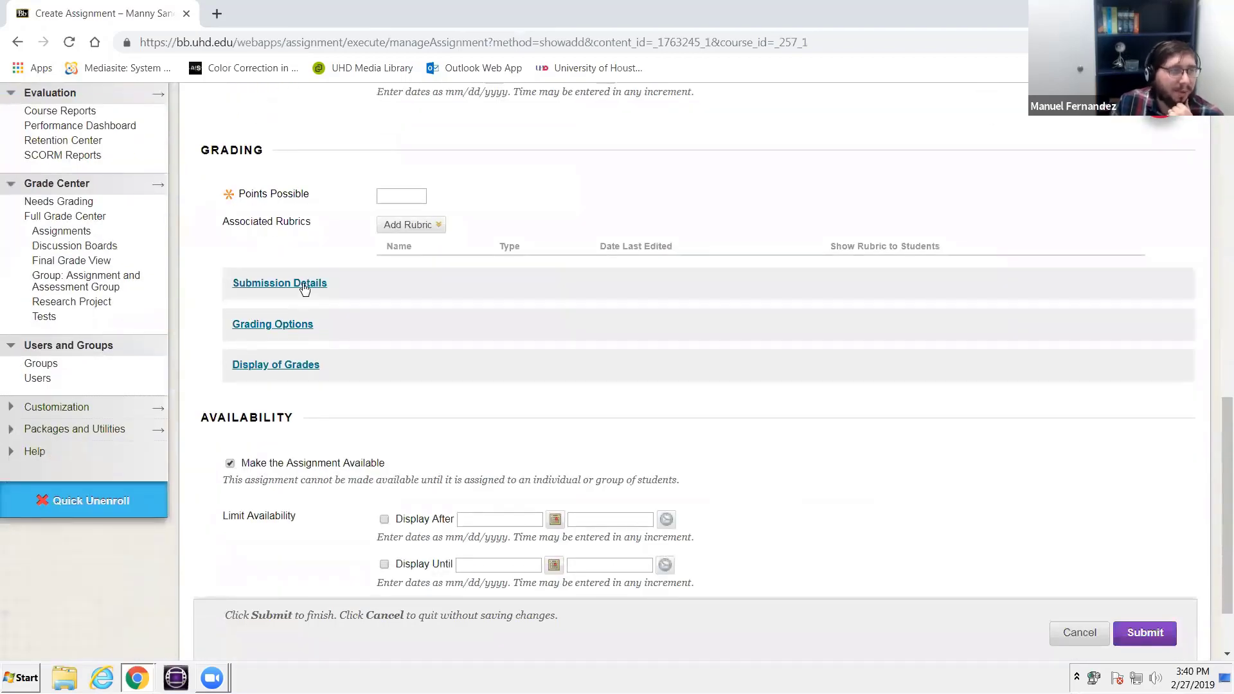
click(301, 285)
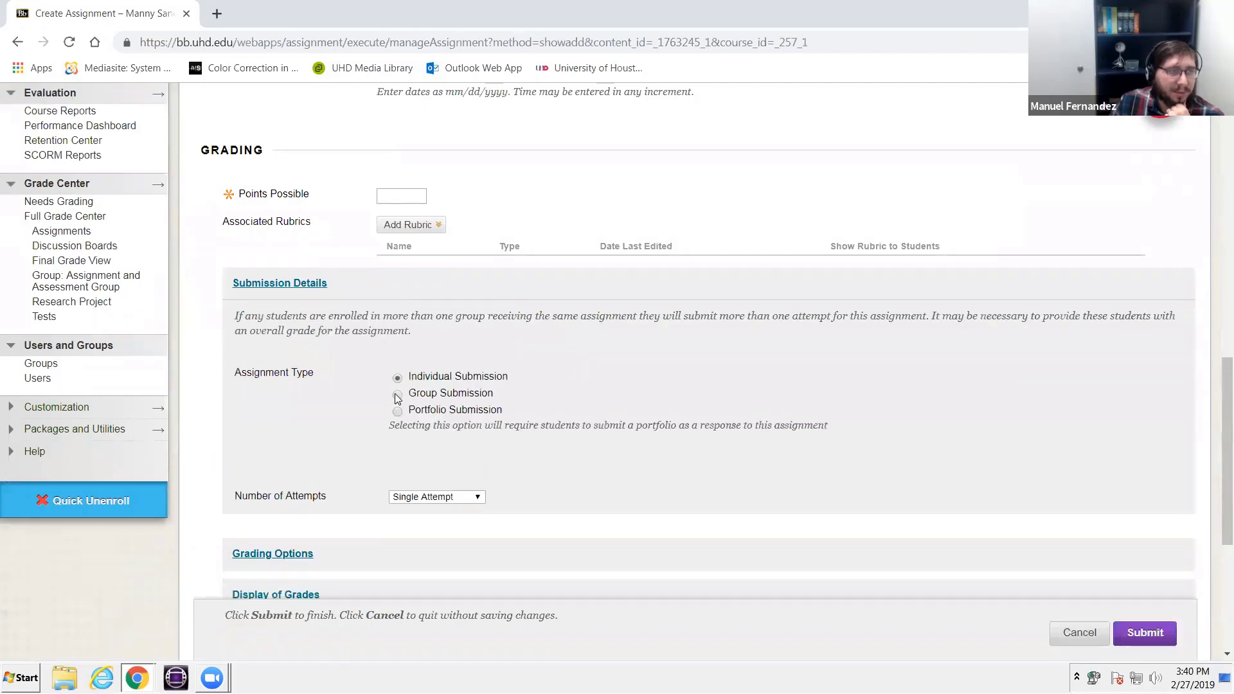
click(397, 396)
scroll(330, 441, down, 3)
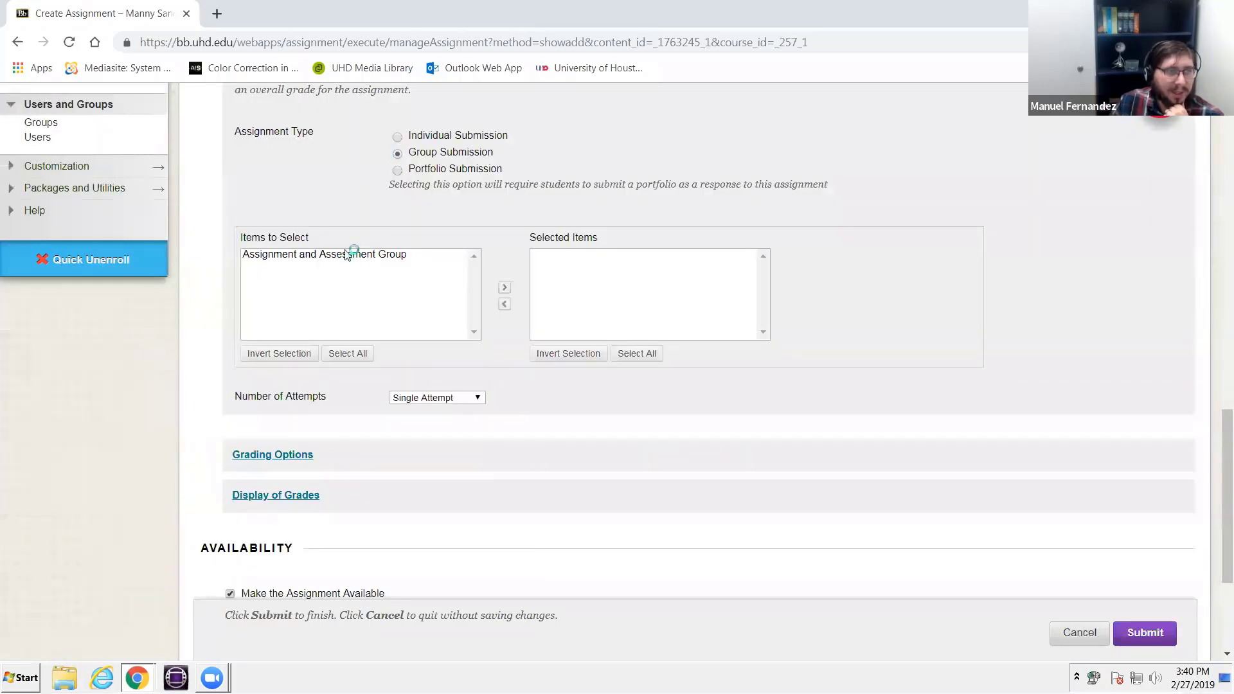
click(347, 255)
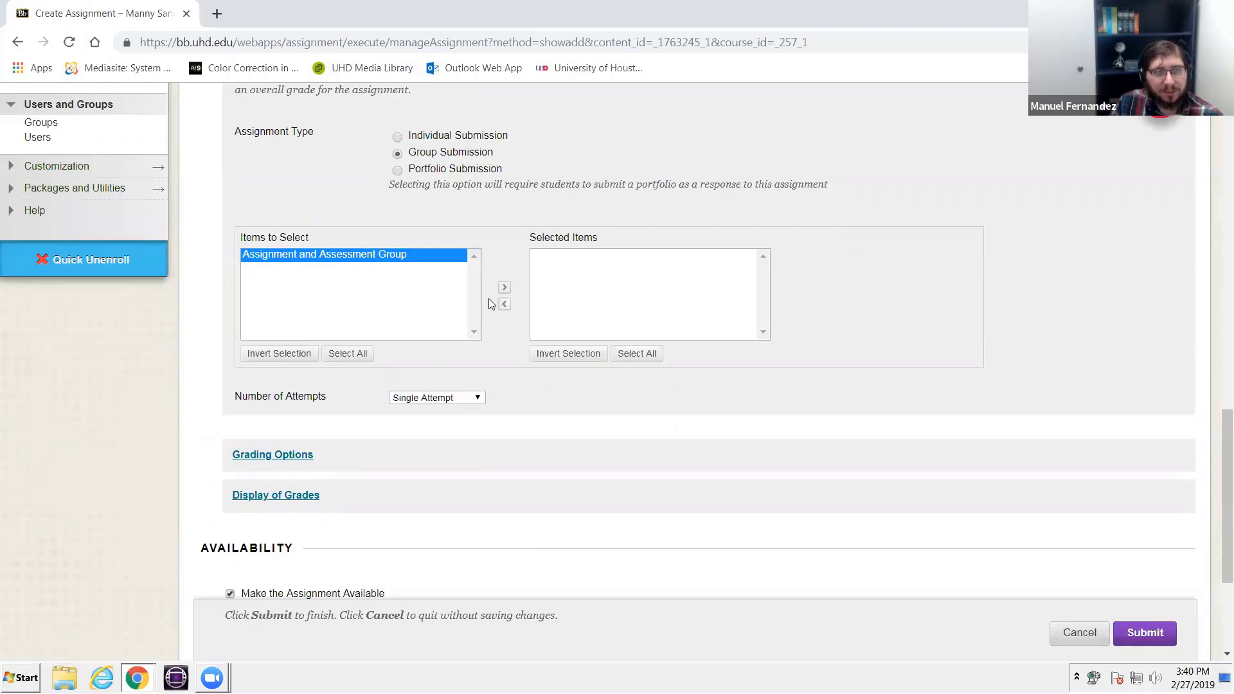
click(505, 287)
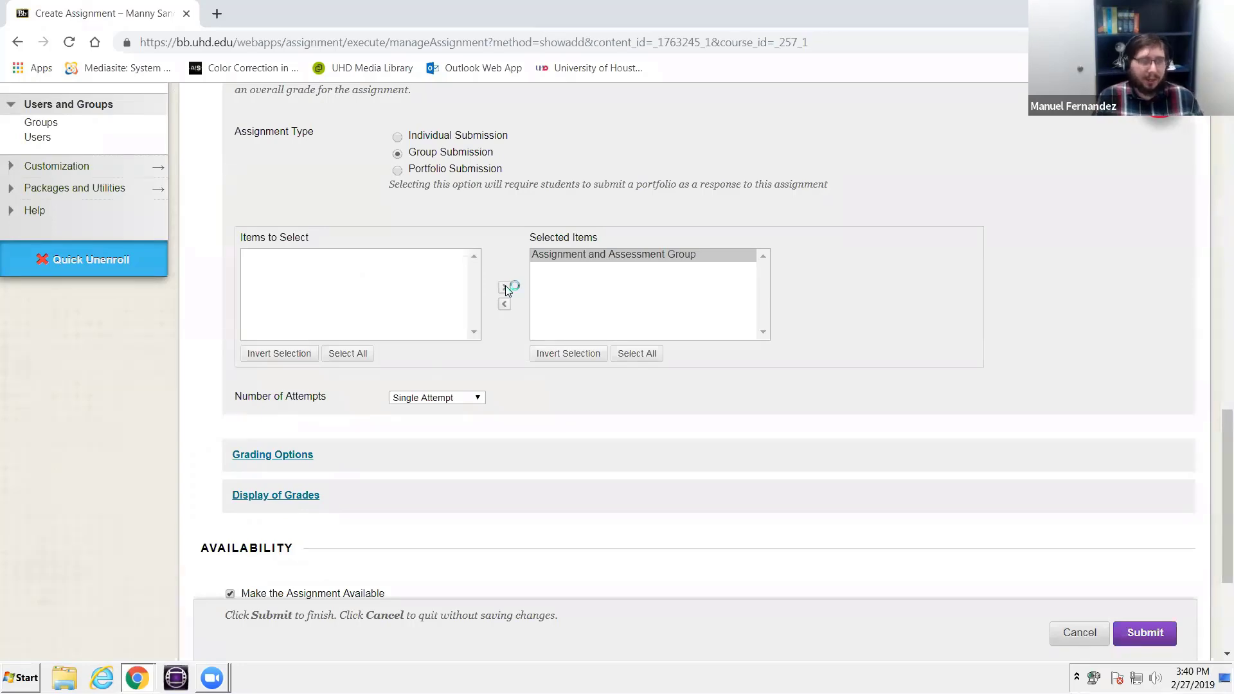
- Set the assignment's number of attempts to Multiple attempts with a maximum of 2
scroll(507, 291, up, 10)
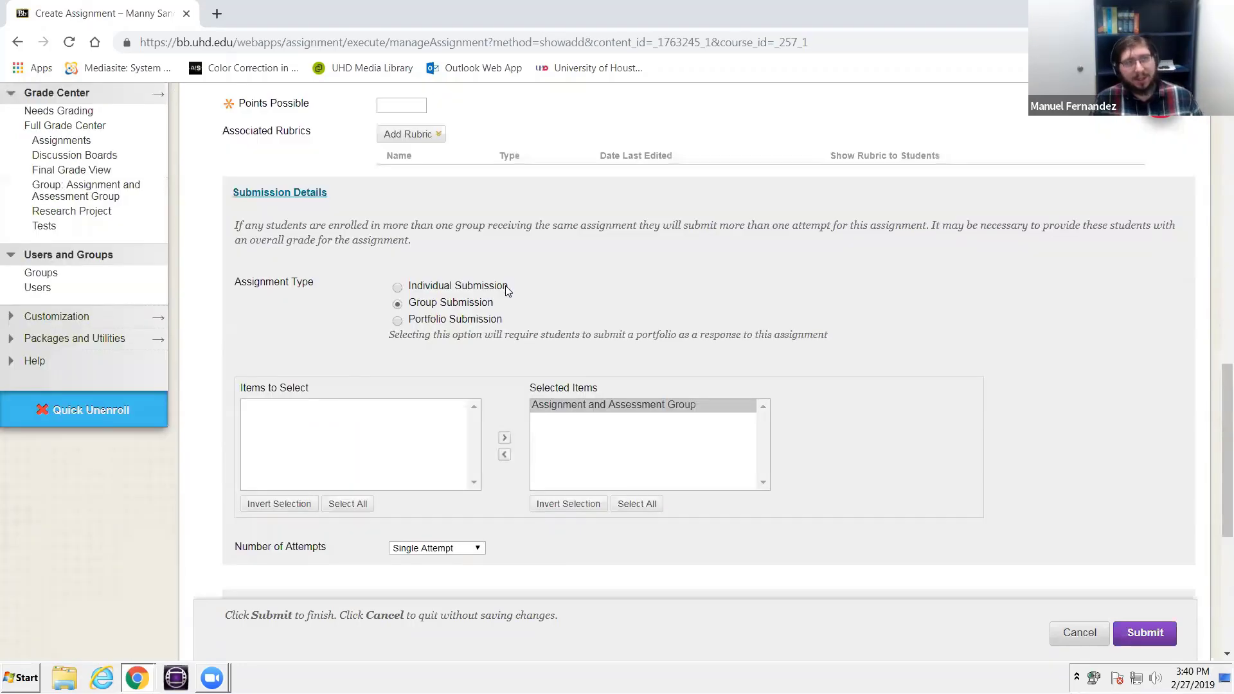
scroll(507, 291, up, 3)
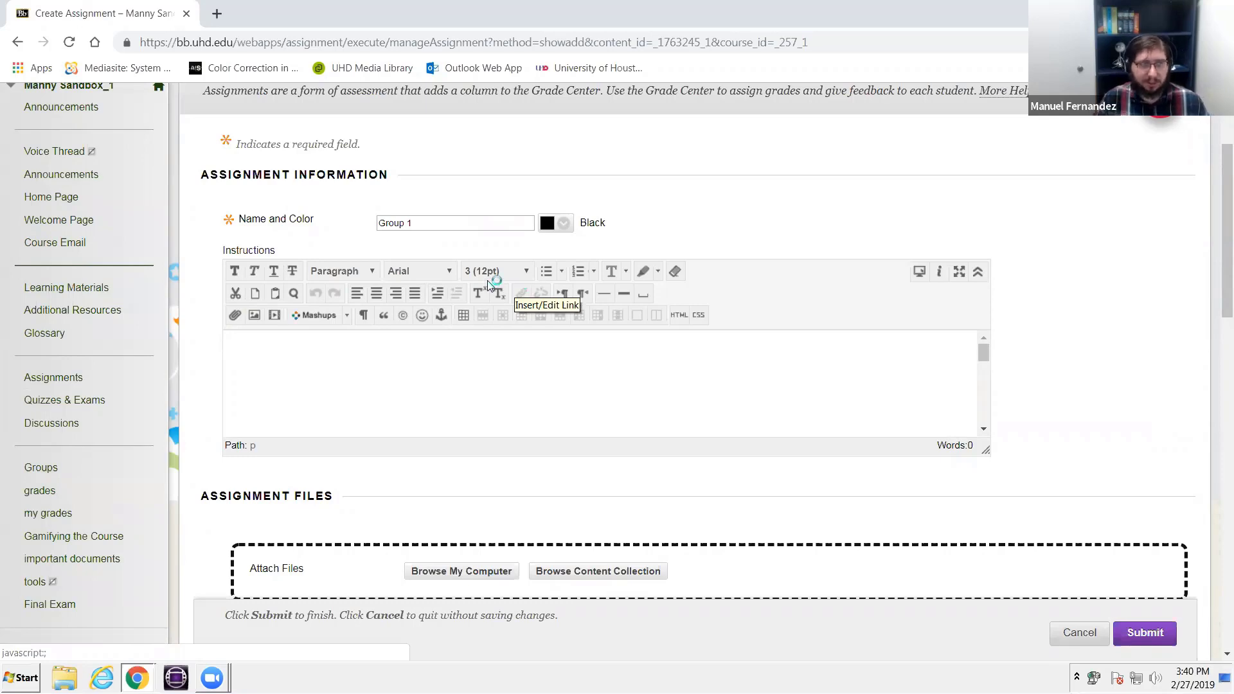
scroll(513, 489, down, 7)
scroll(491, 501, down, 3)
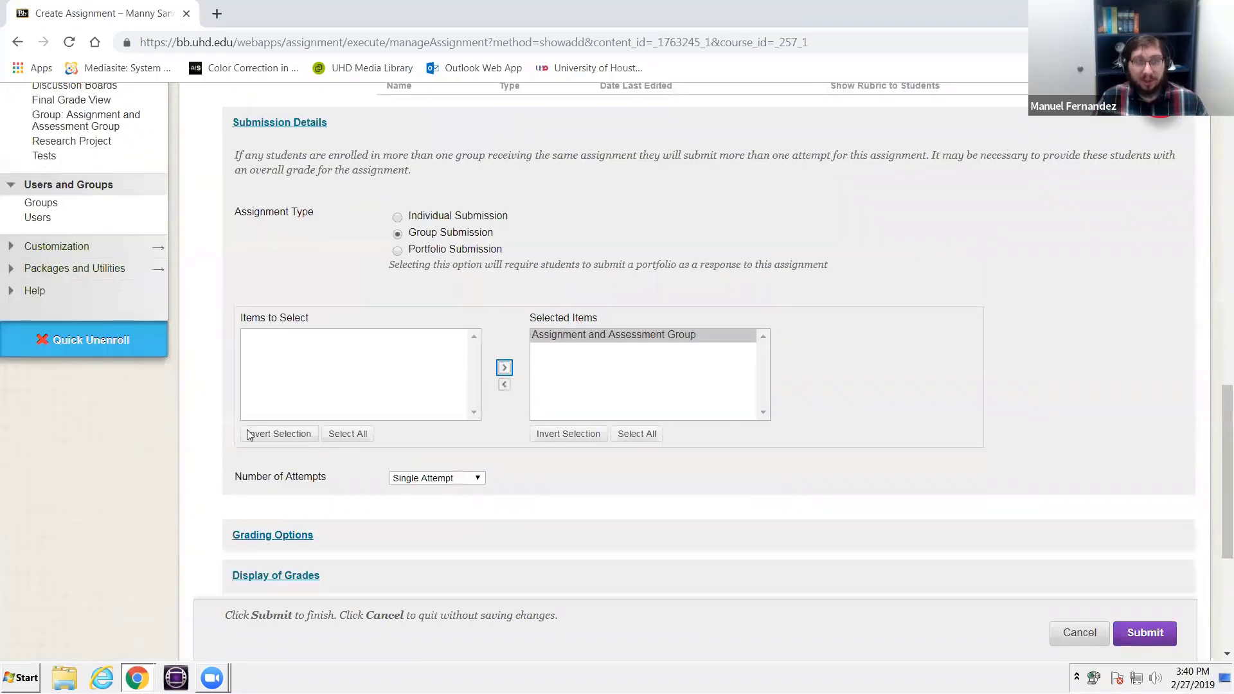
scroll(379, 404, down, 3)
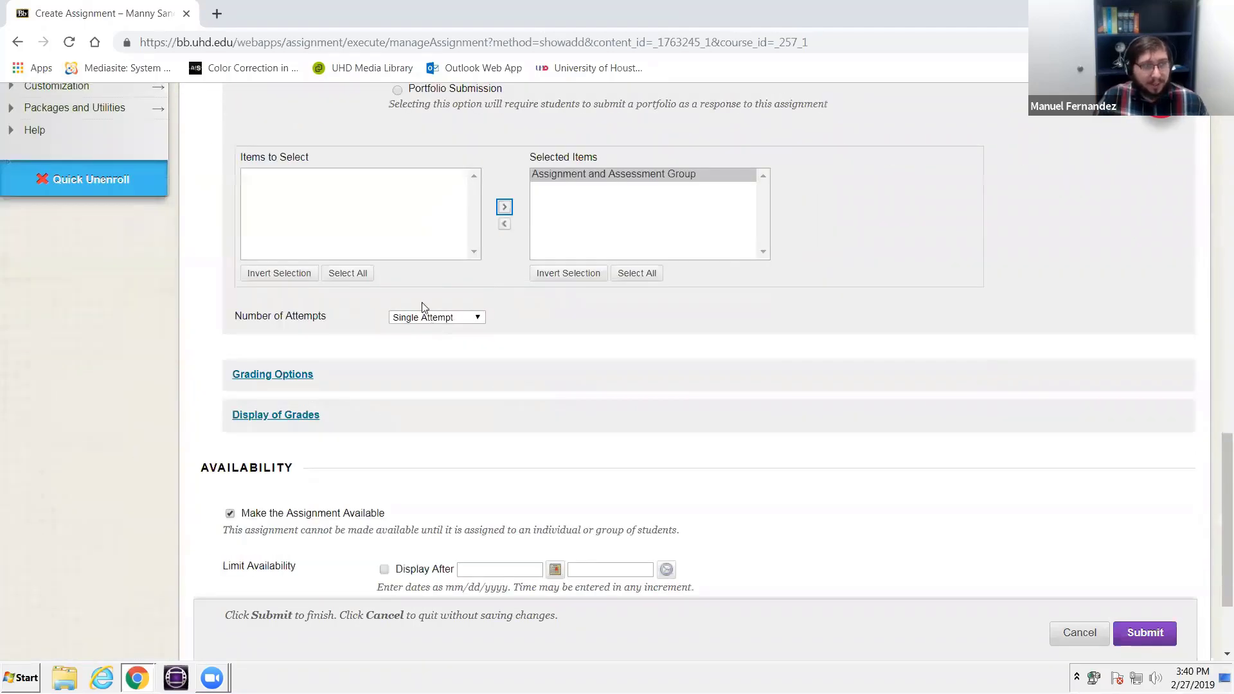
click(424, 317)
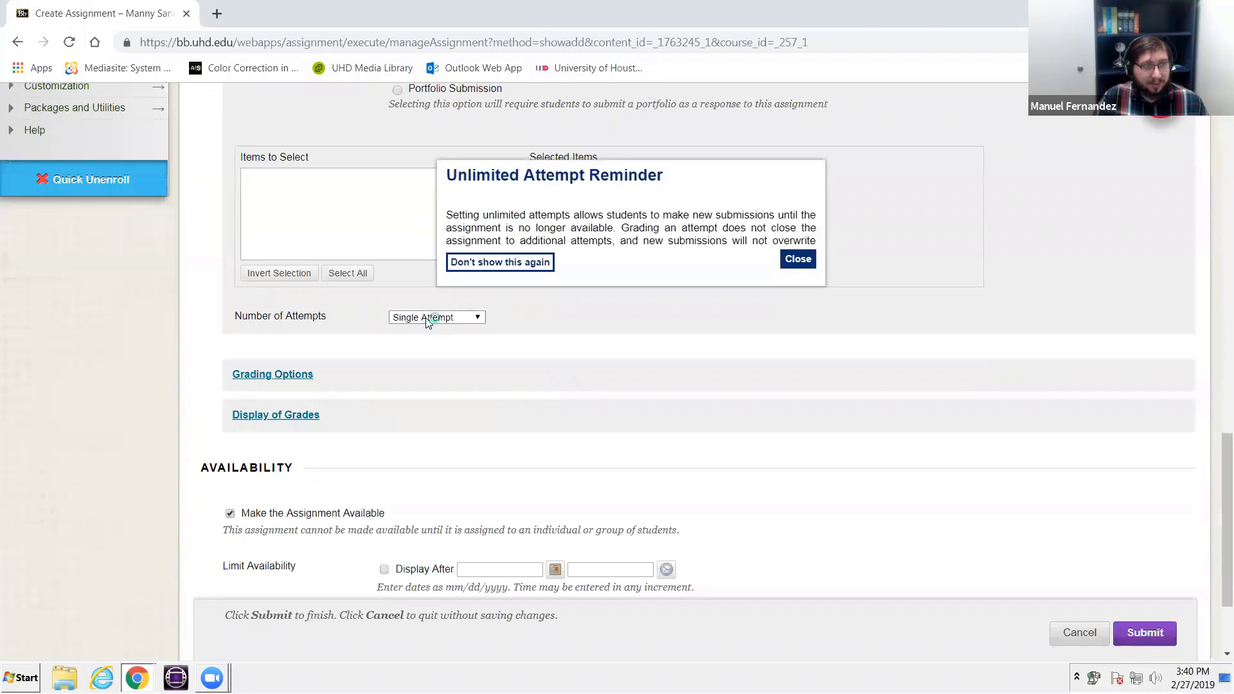
click(798, 259)
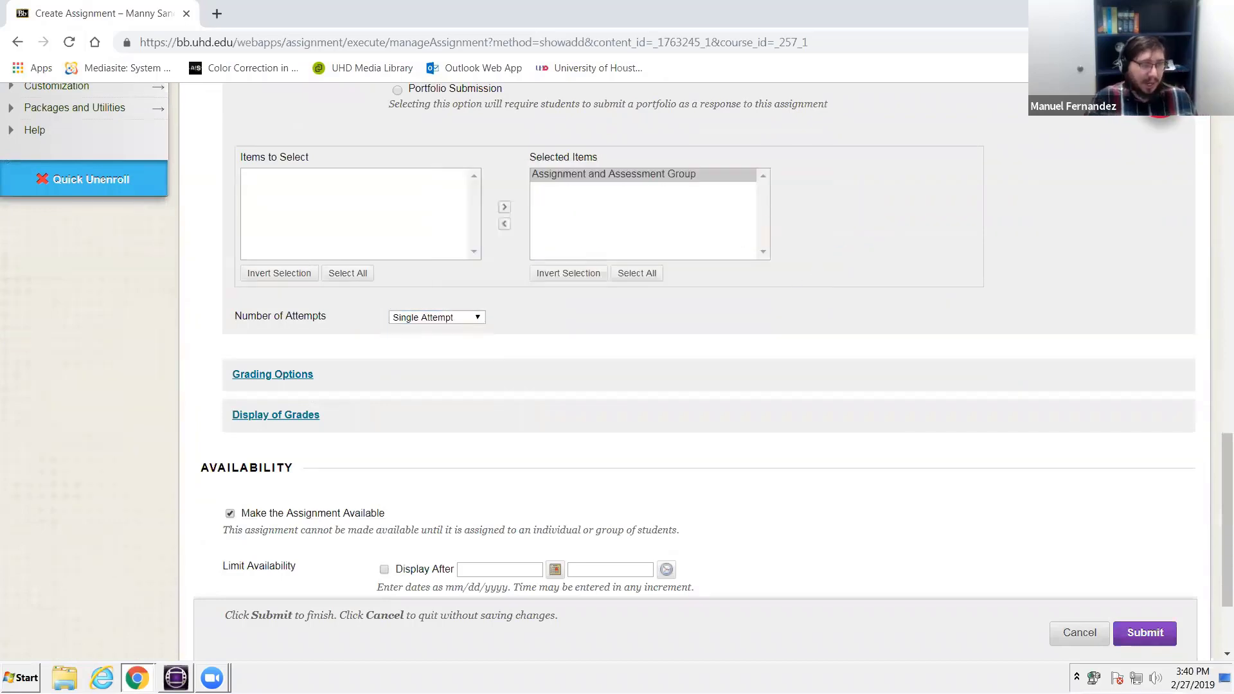
click(463, 317)
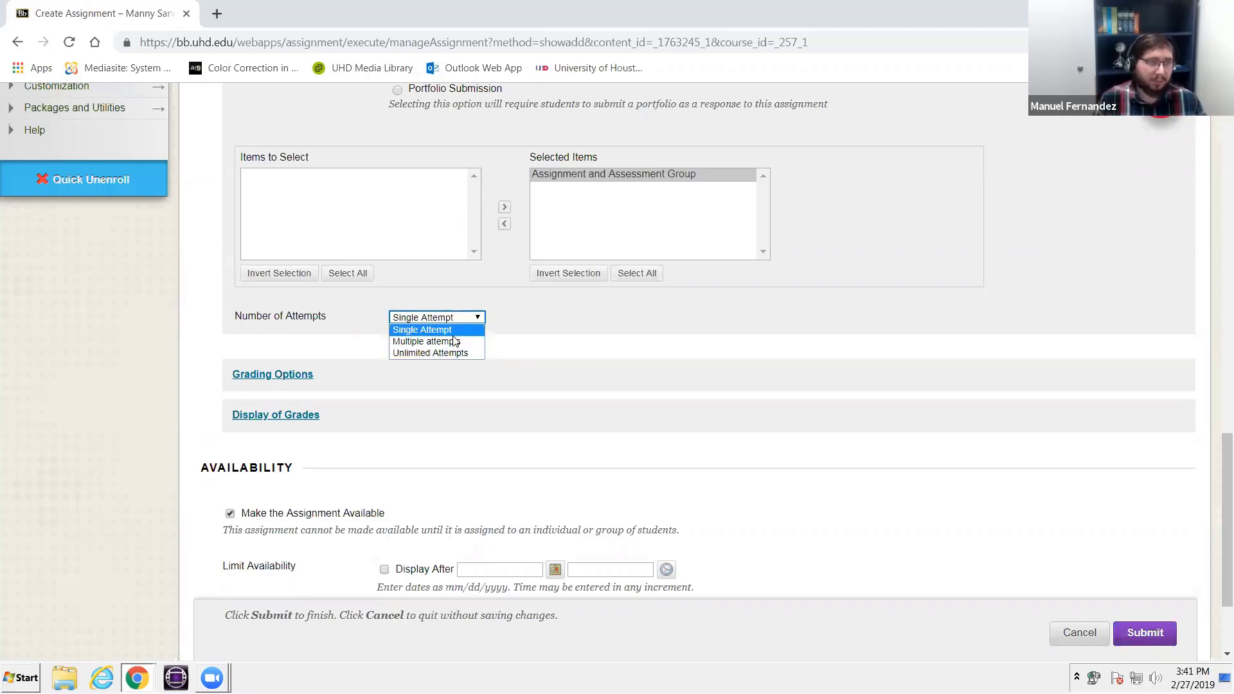
click(462, 317)
click(463, 317)
click(445, 343)
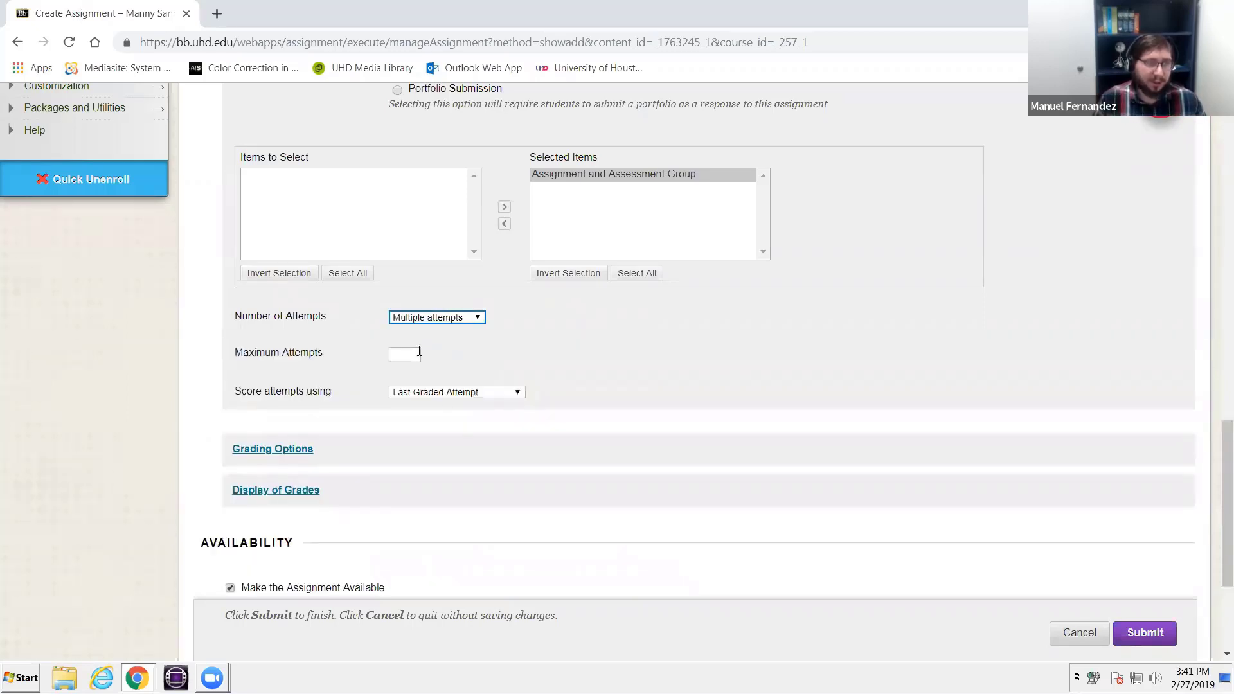
click(419, 351)
text(2)
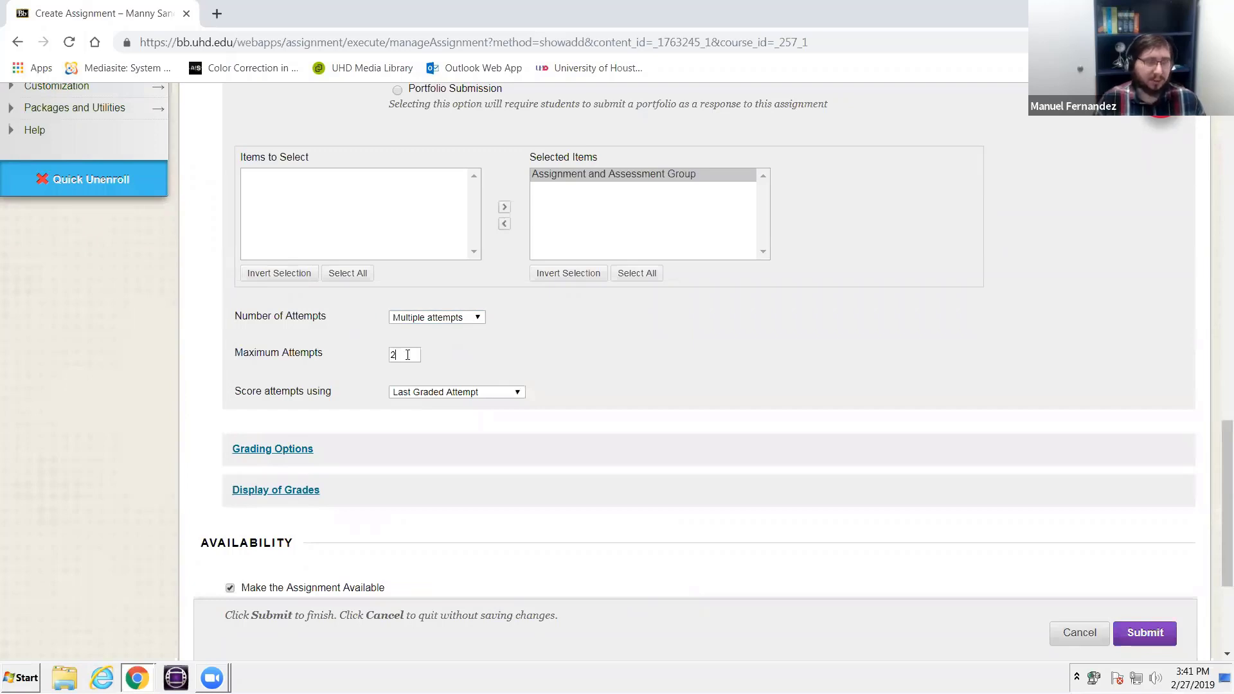
- Expand the assignment's Grading Options and review the anonymous and delegated grading choices
click(298, 448)
scroll(402, 411, down, 4)
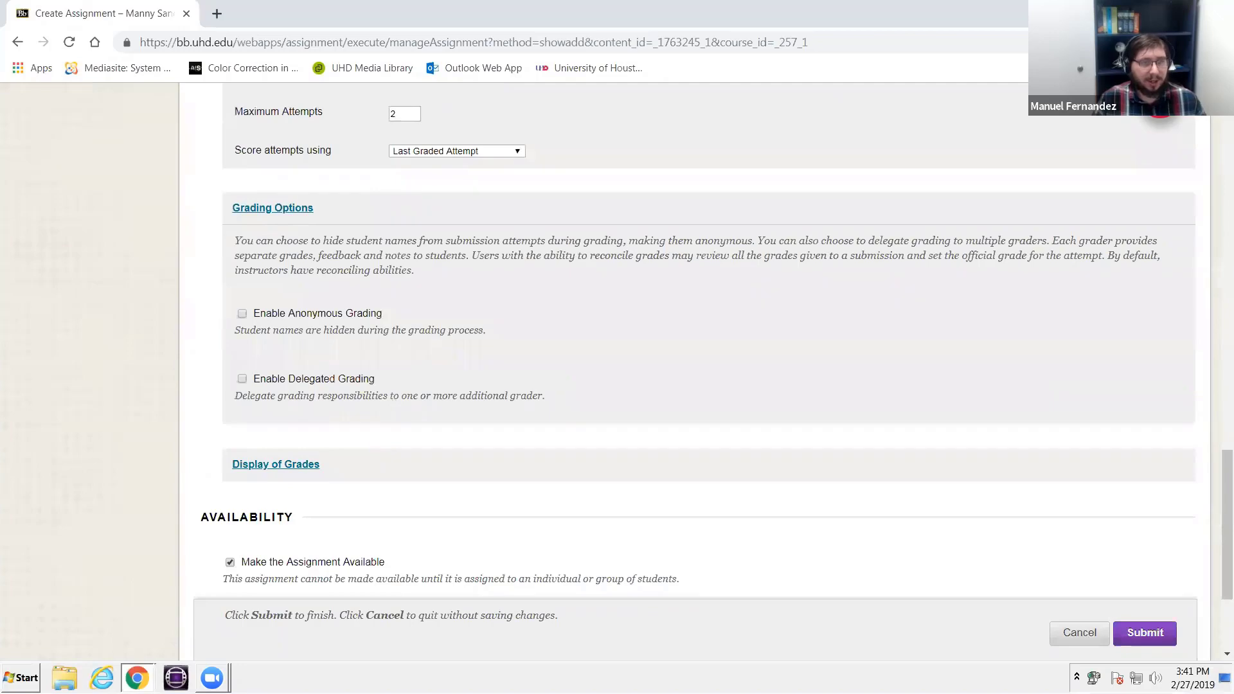
scroll(621, 312, up, 5)
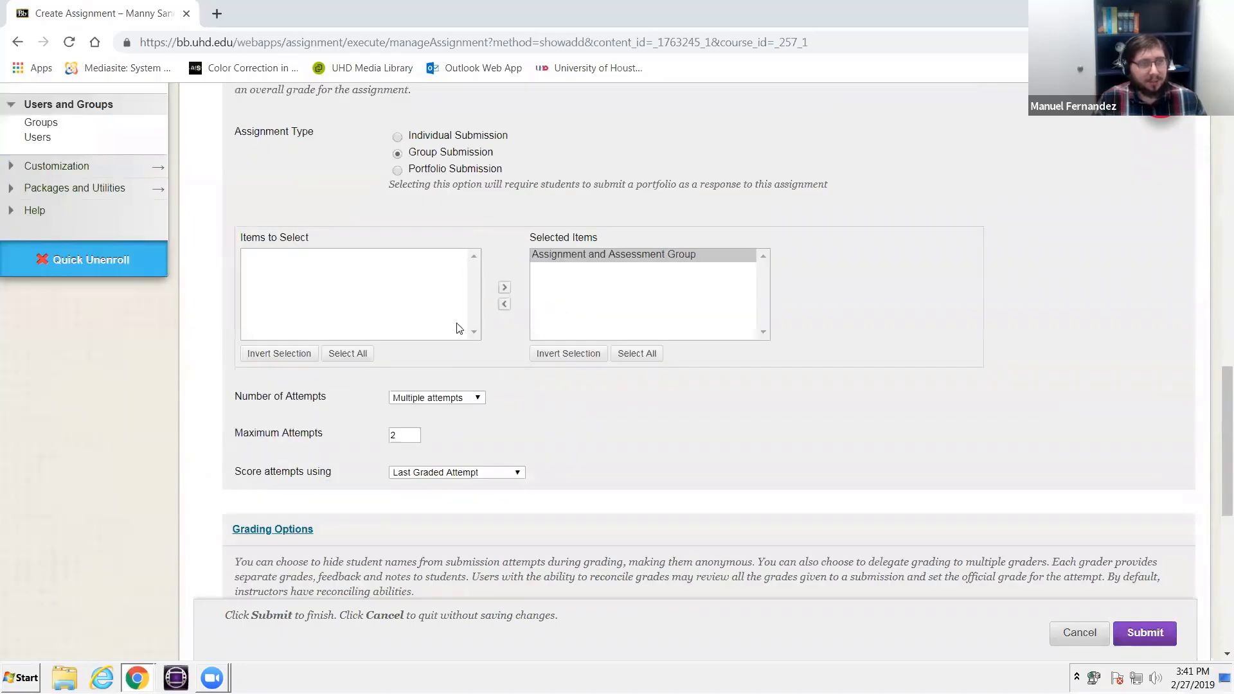
- Set the points possible to 100 and submit the Group 1 assignment
scroll(459, 328, up, 4)
click(399, 200)
text(1)
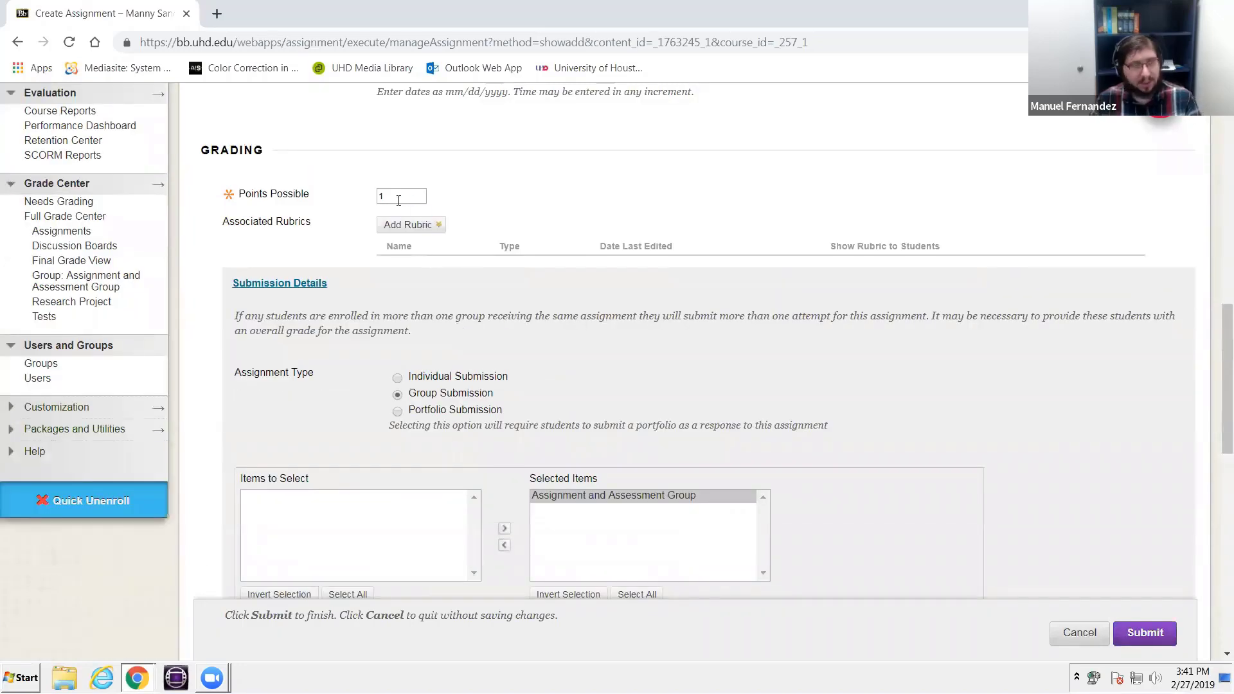
text(00)
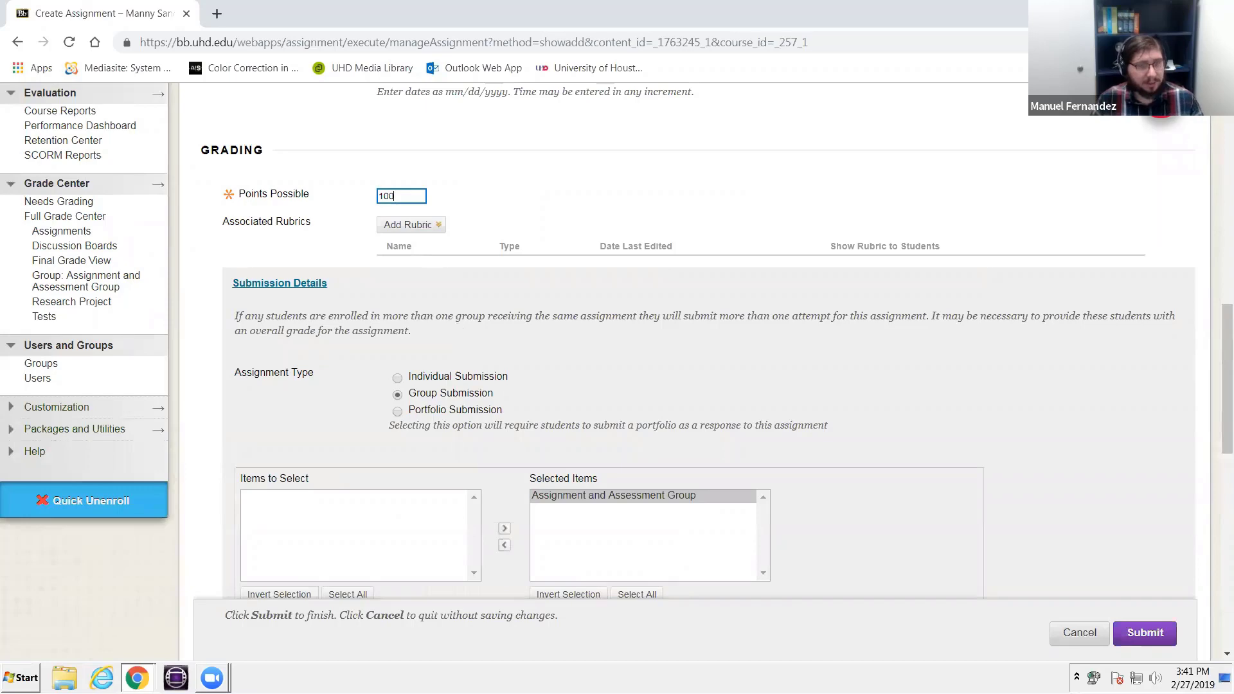
click(1144, 633)
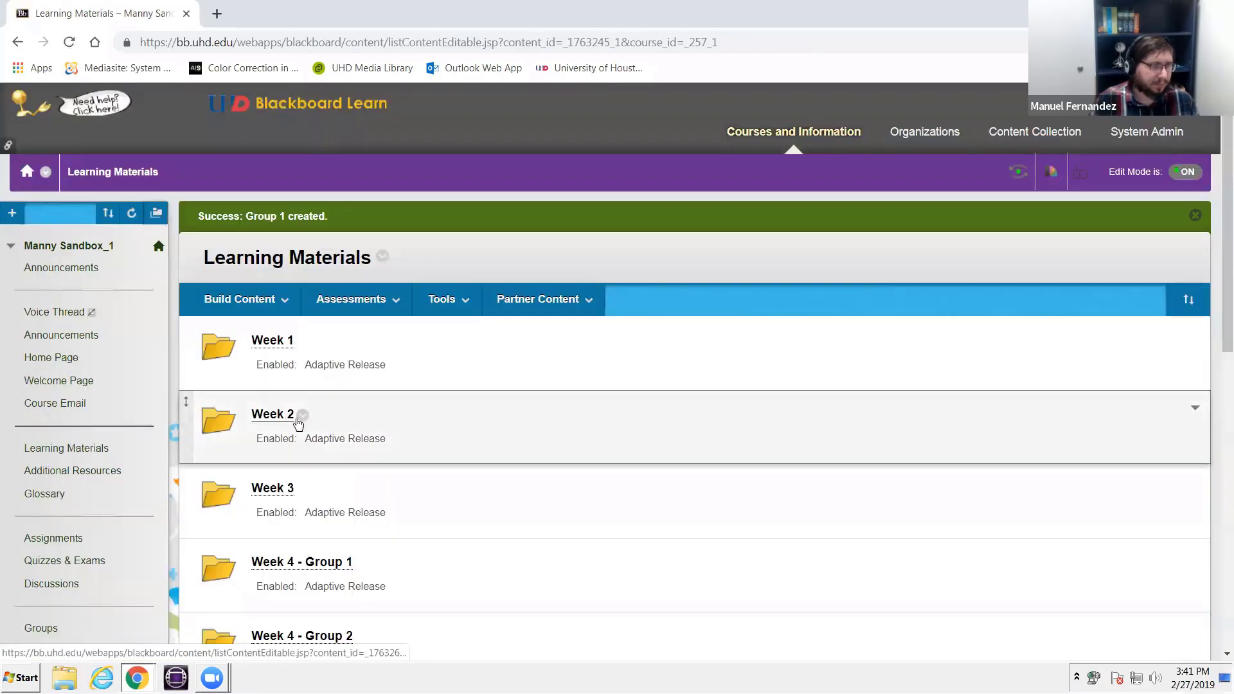
- Find the Group 1 assignment in Learning Materials and view its item options without choosing any
scroll(297, 422, down, 7)
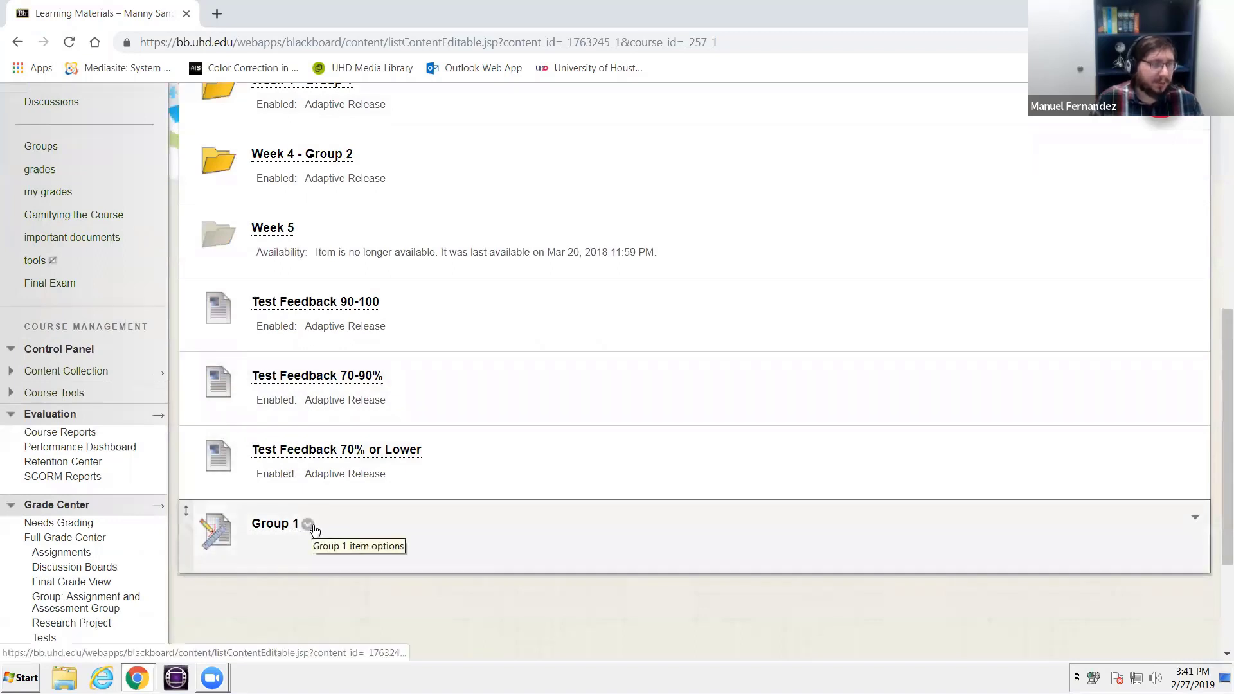
click(309, 525)
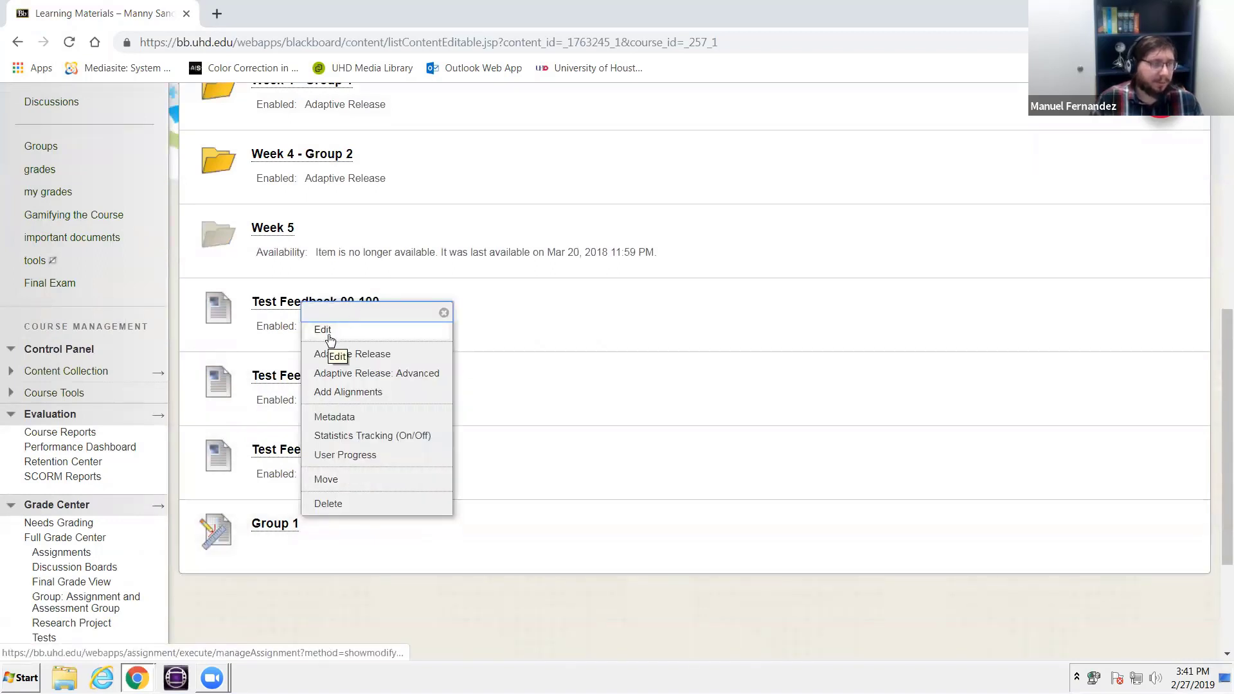
click(351, 567)
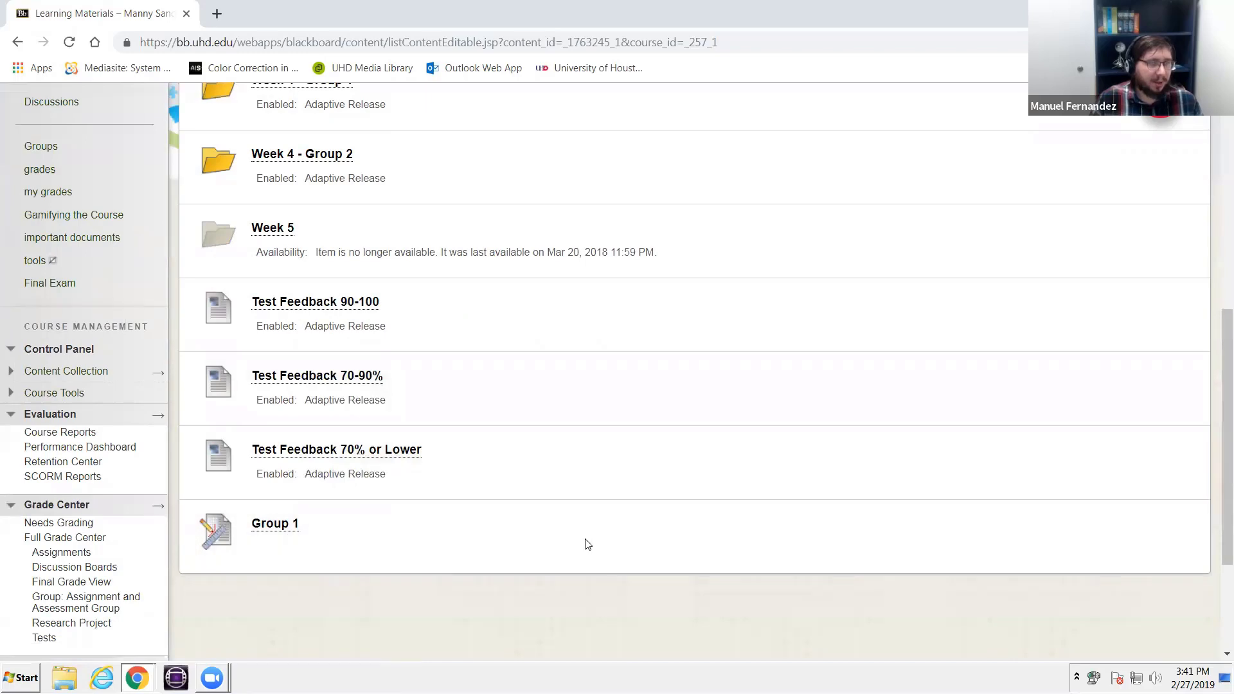
scroll(588, 545, up, 5)
click(1017, 95)
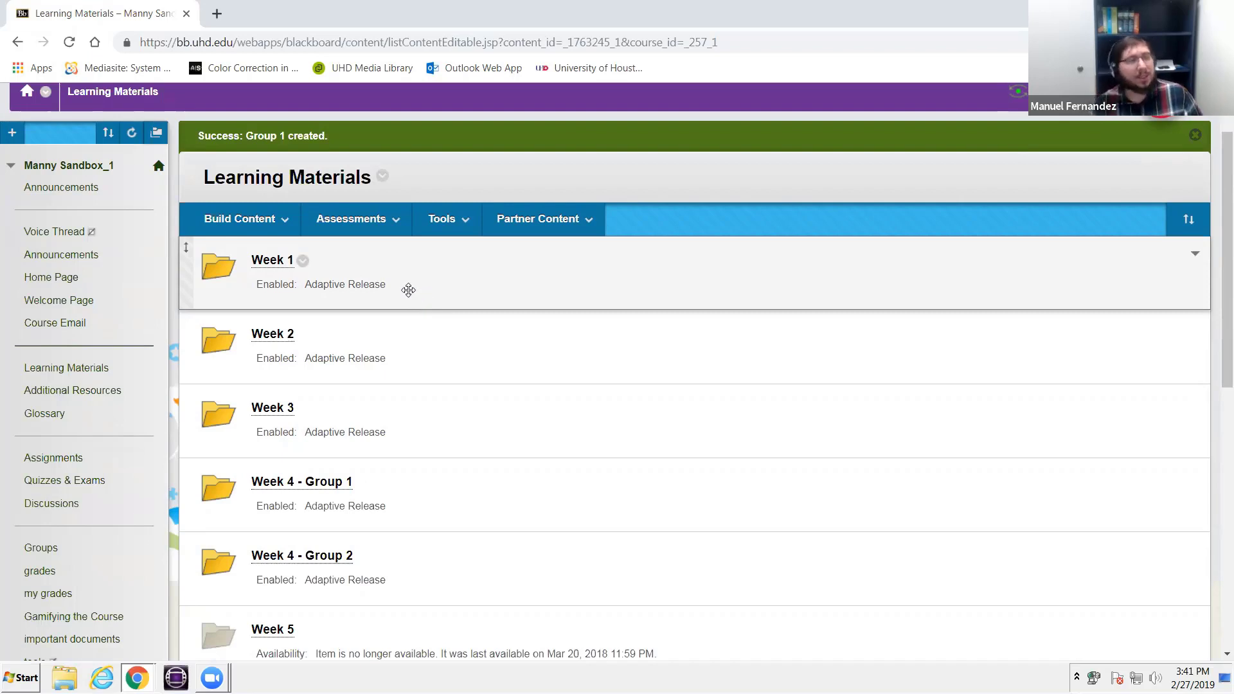
- Start another assignment in Learning Materials and name it Group 1
click(366, 220)
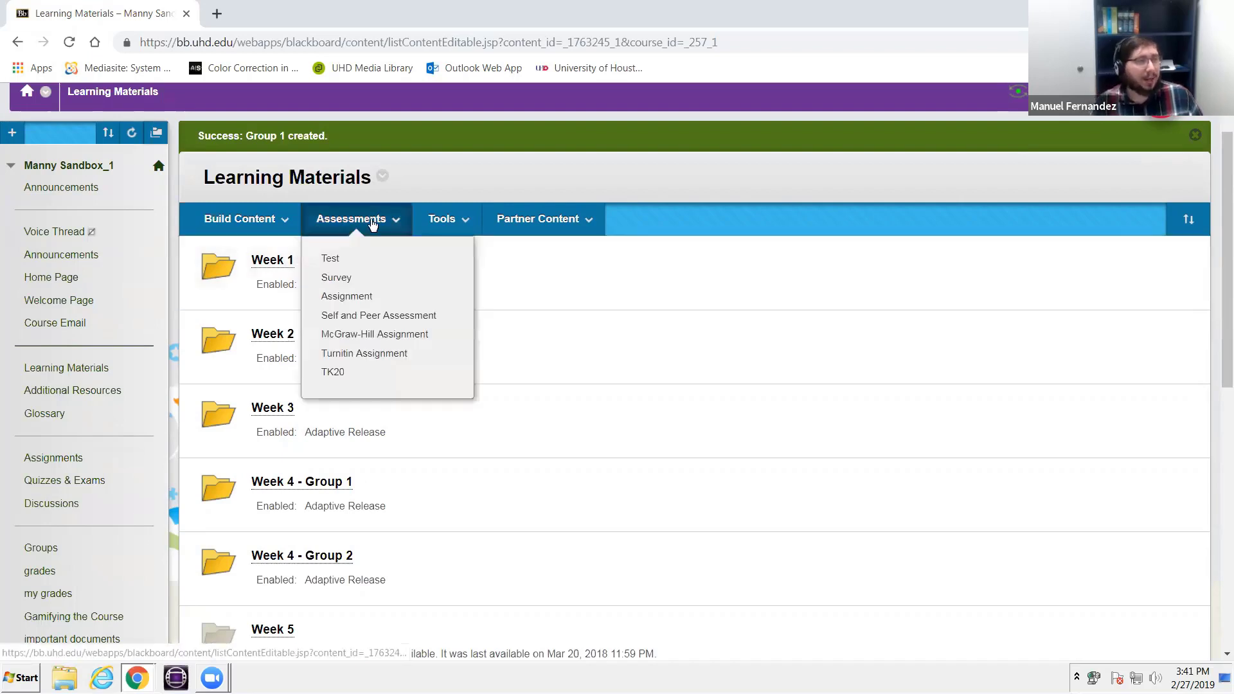
click(357, 297)
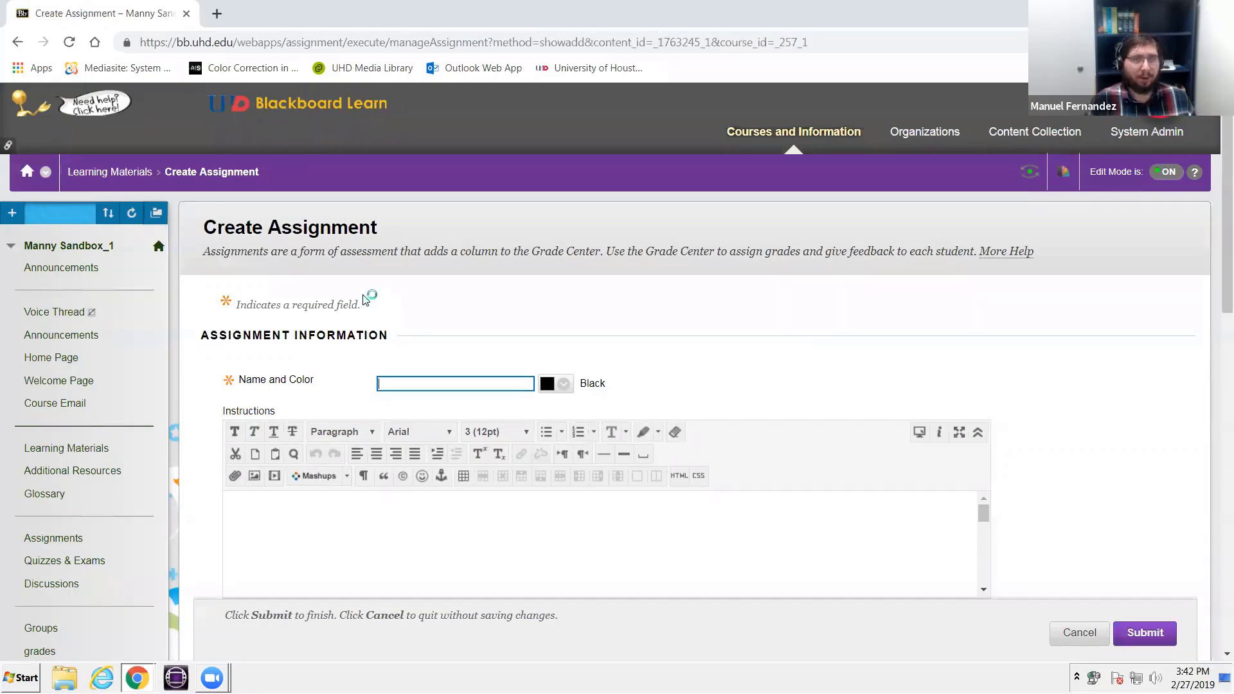
scroll(361, 295, down, 7)
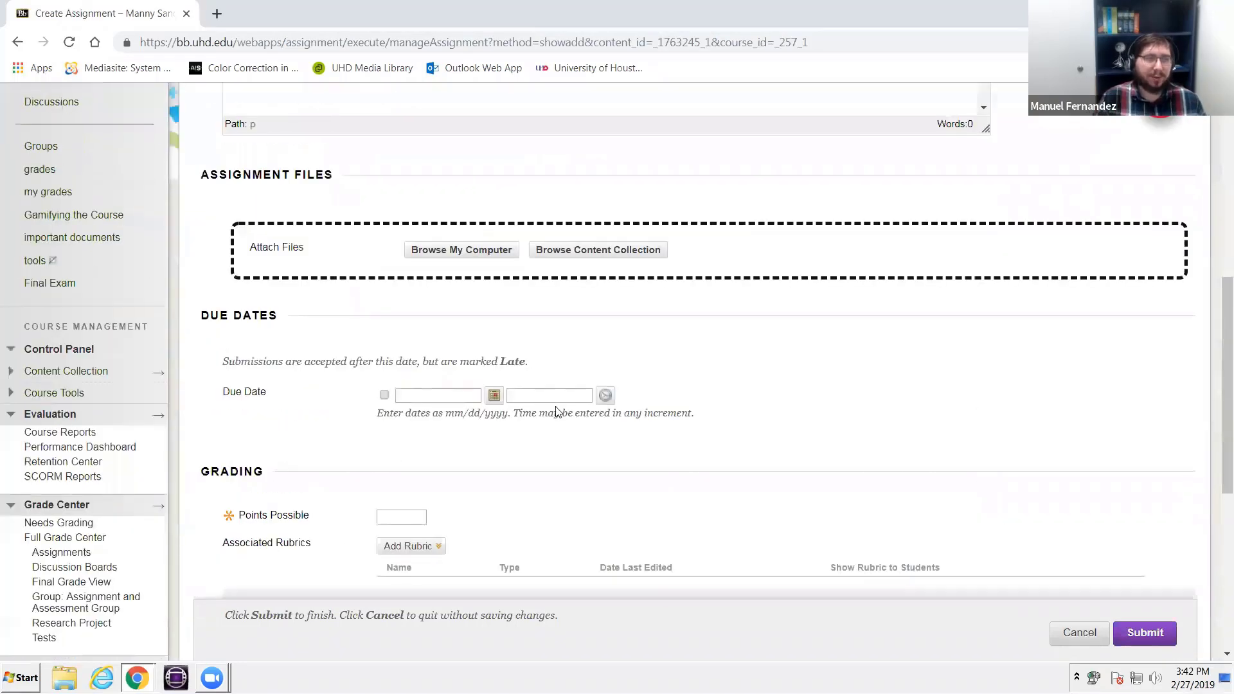
scroll(551, 407, up, 6)
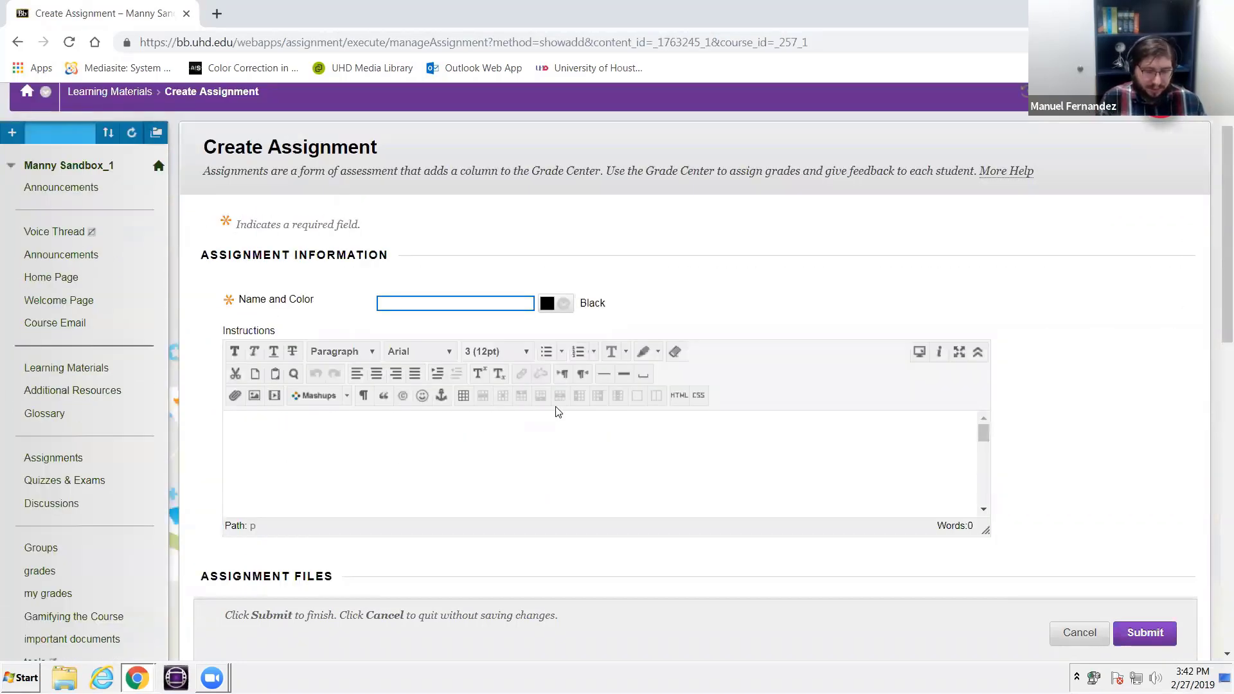
text(Group 1)
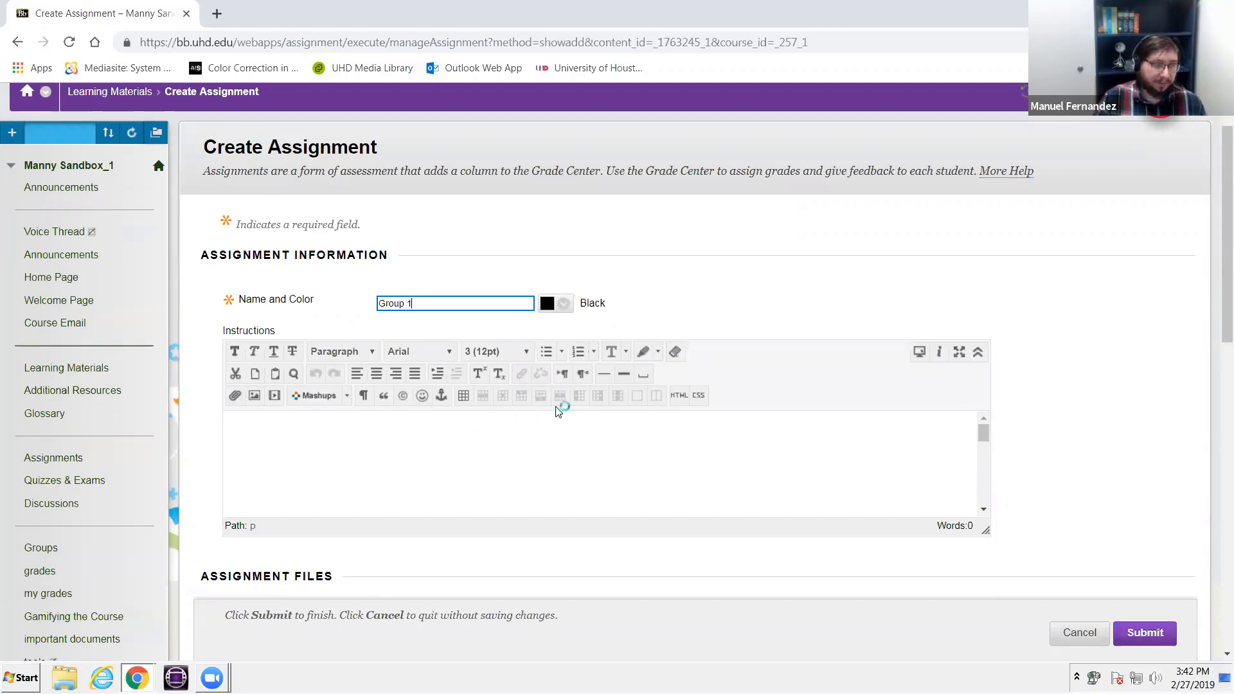
- Expand the submission details and allow Multiple attempts with a maximum of 2, keeping Individual Submission as the type
scroll(557, 411, down, 5)
scroll(443, 334, down, 3)
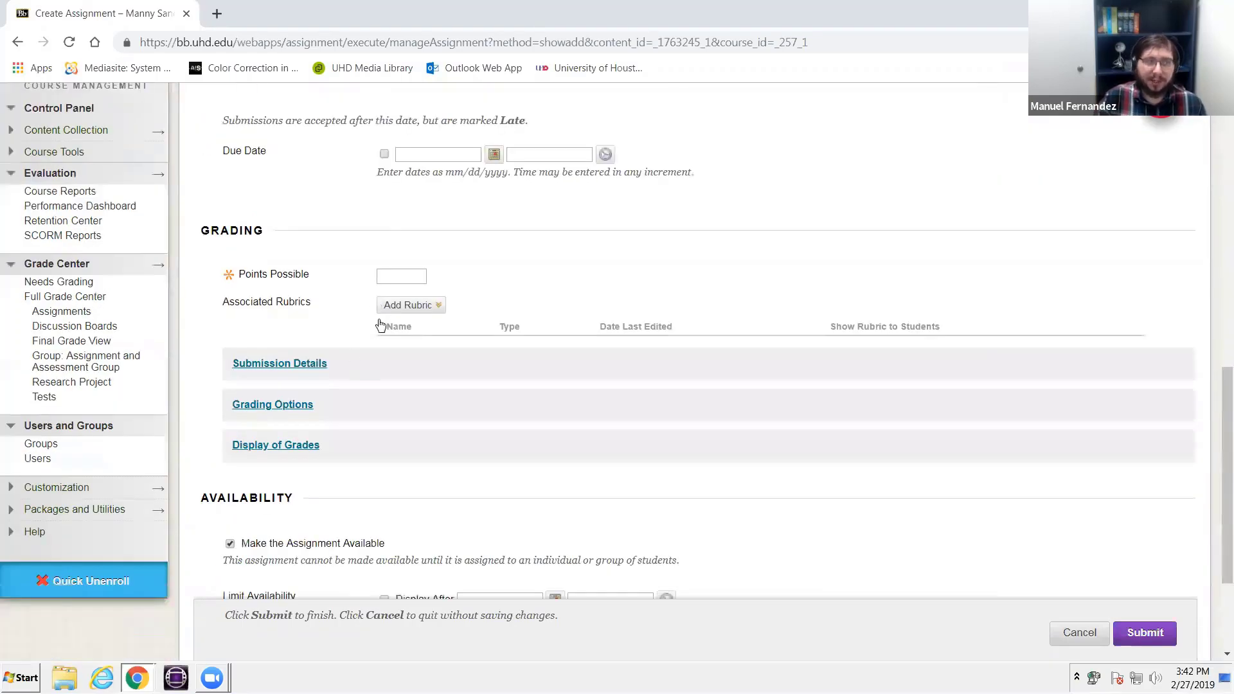
click(334, 361)
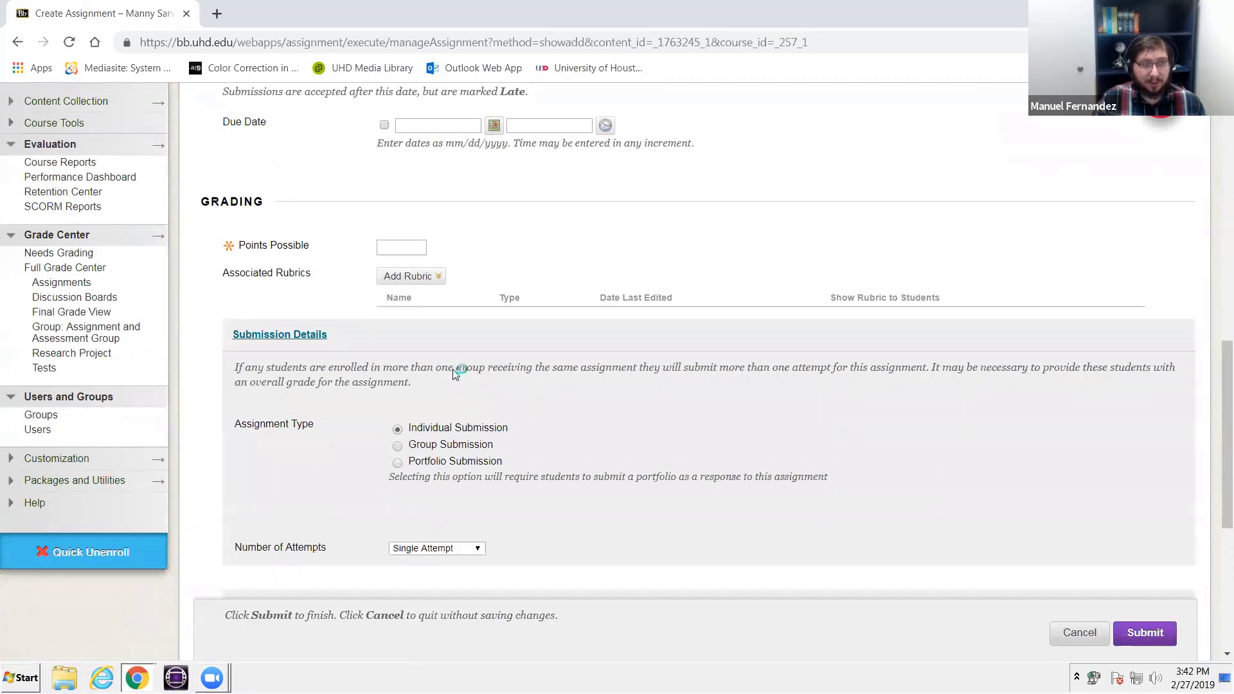
scroll(457, 373, down, 2)
click(450, 416)
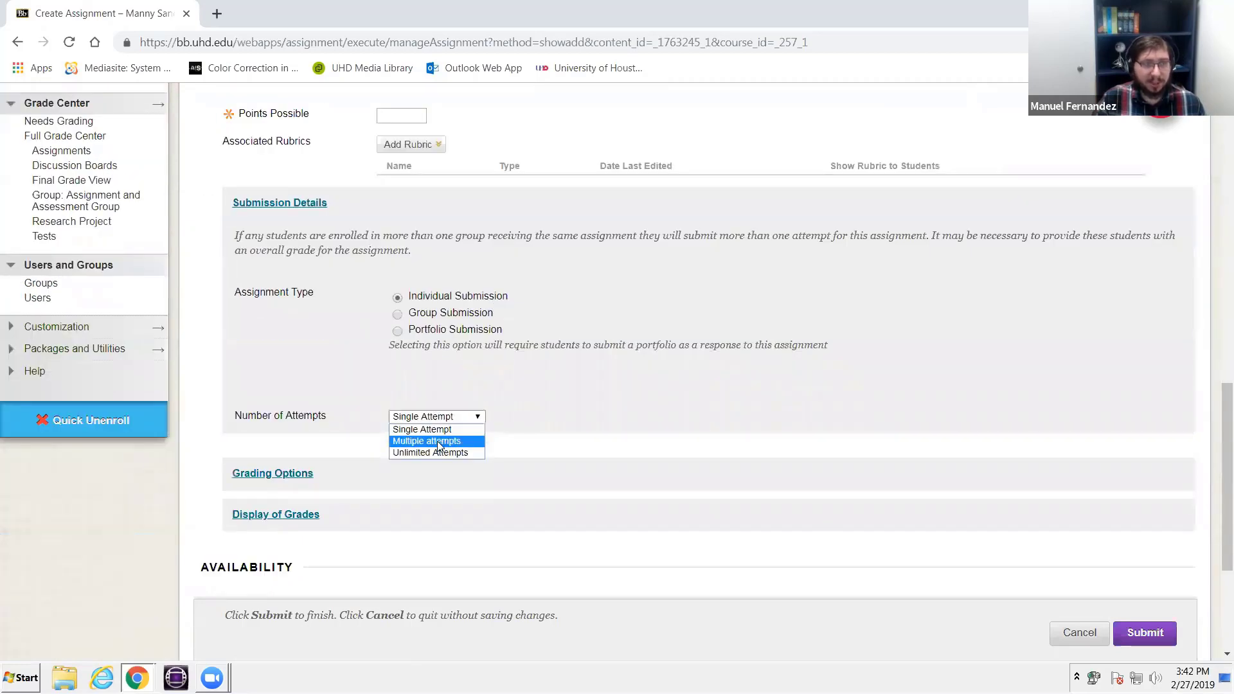
click(437, 441)
click(402, 455)
- Set the second assignment's points possible to 100 and submit it
scroll(412, 385, up, 4)
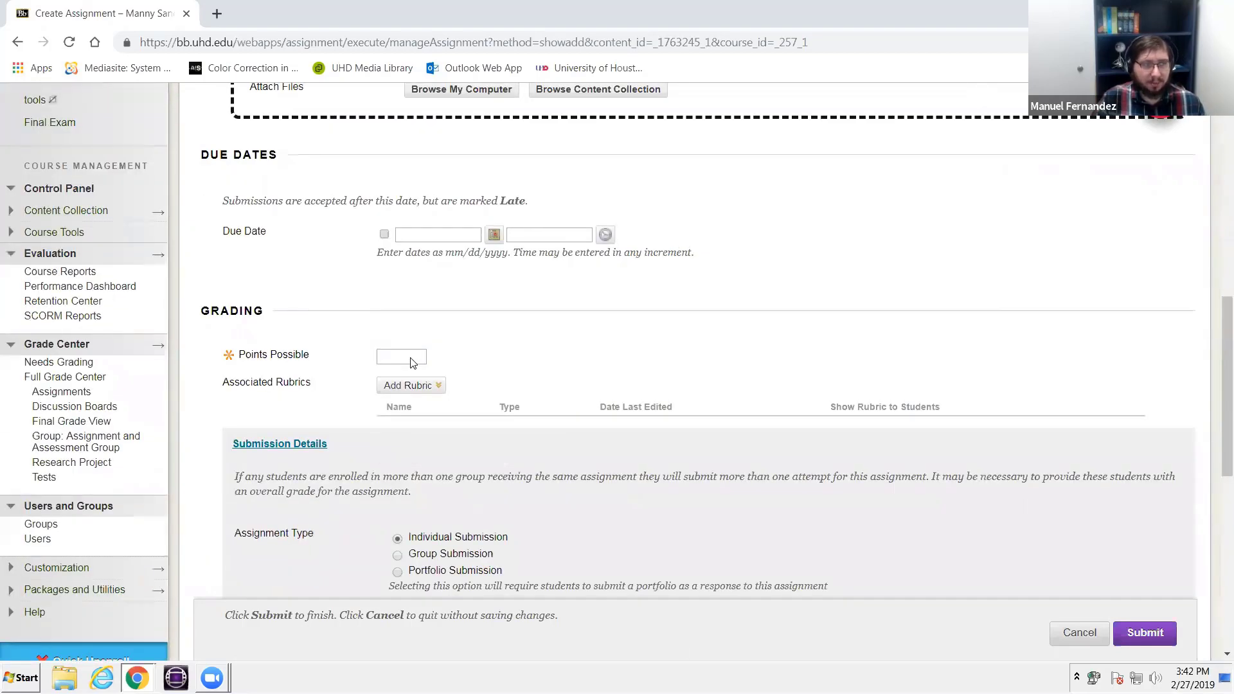
text(100)
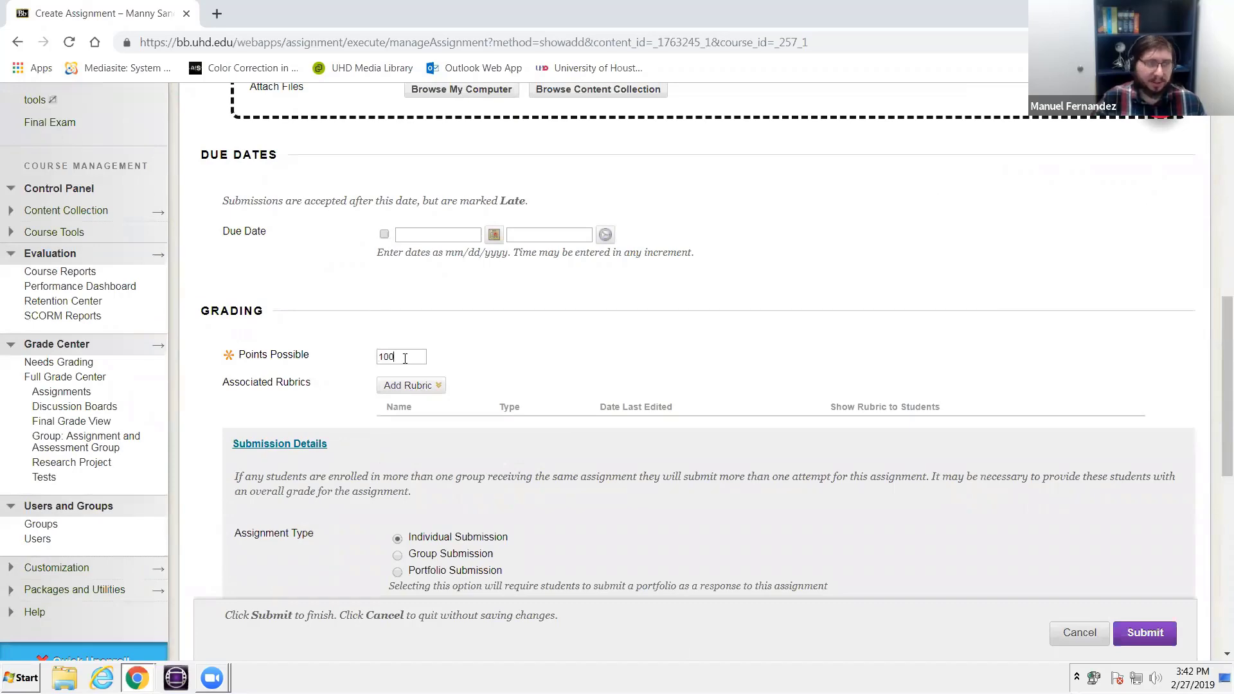
scroll(1003, 533, down, 9)
click(1147, 615)
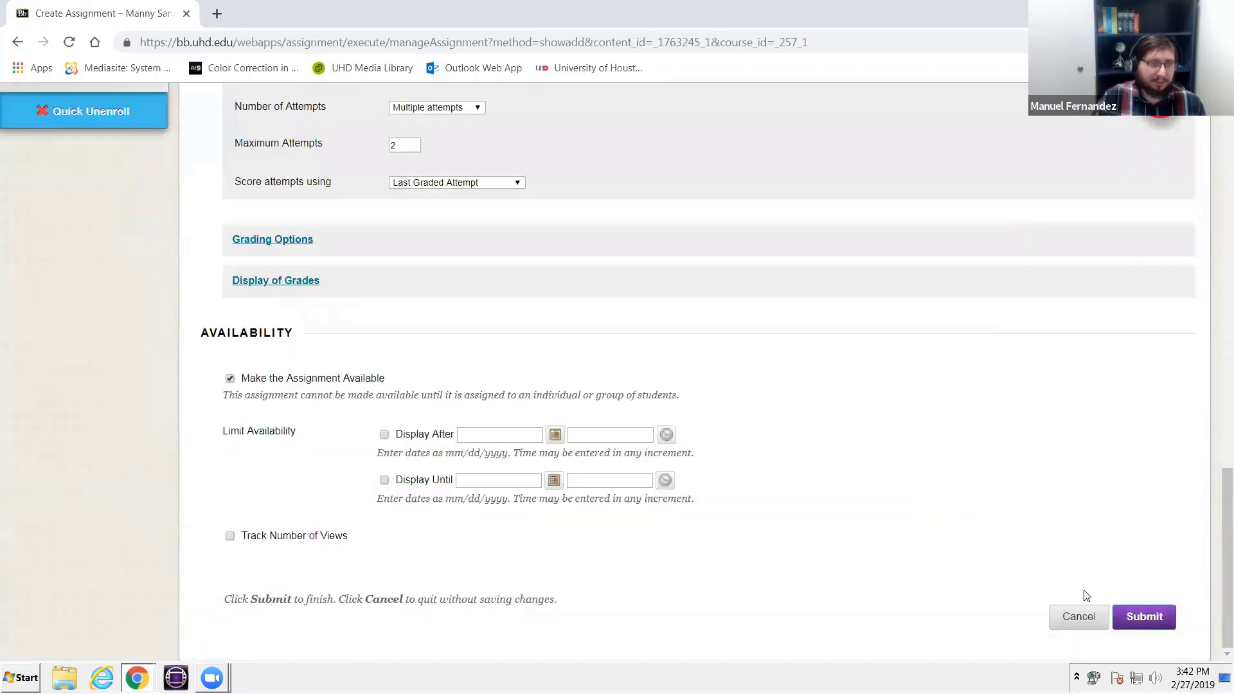
- Find the second Group 1 assignment in Learning Materials and open its basic Adaptive Release settings
scroll(350, 514, down, 9)
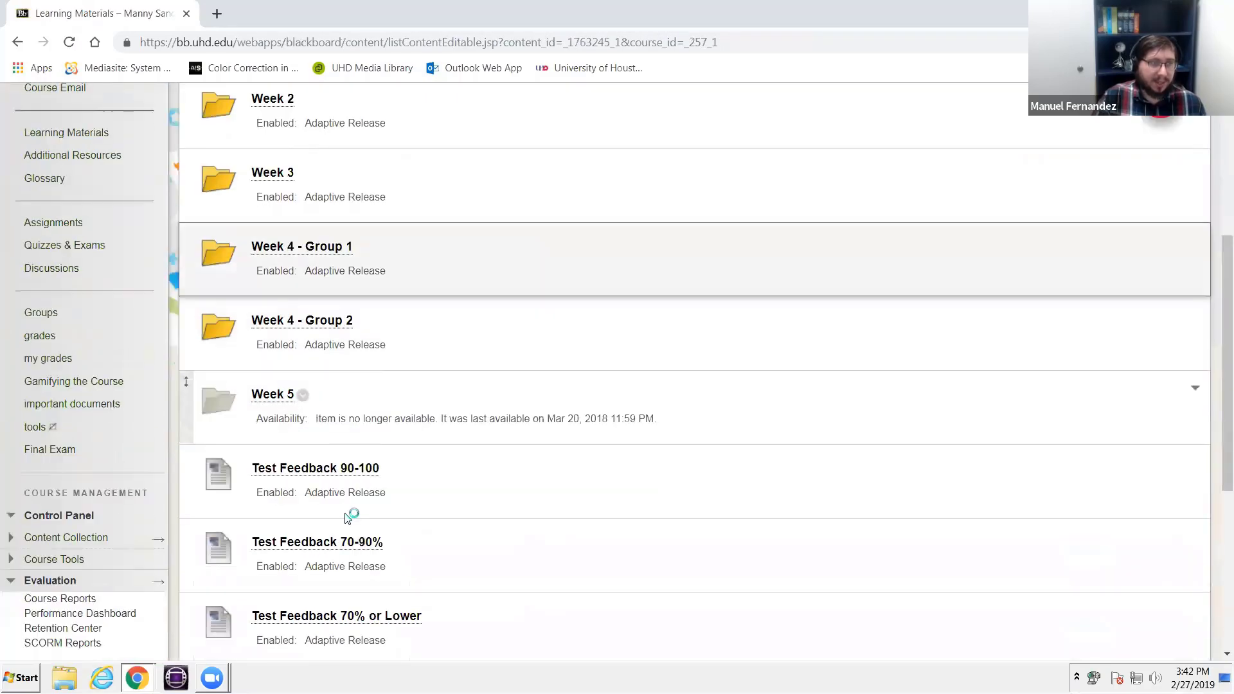
scroll(341, 494, up, 5)
scroll(341, 494, down, 5)
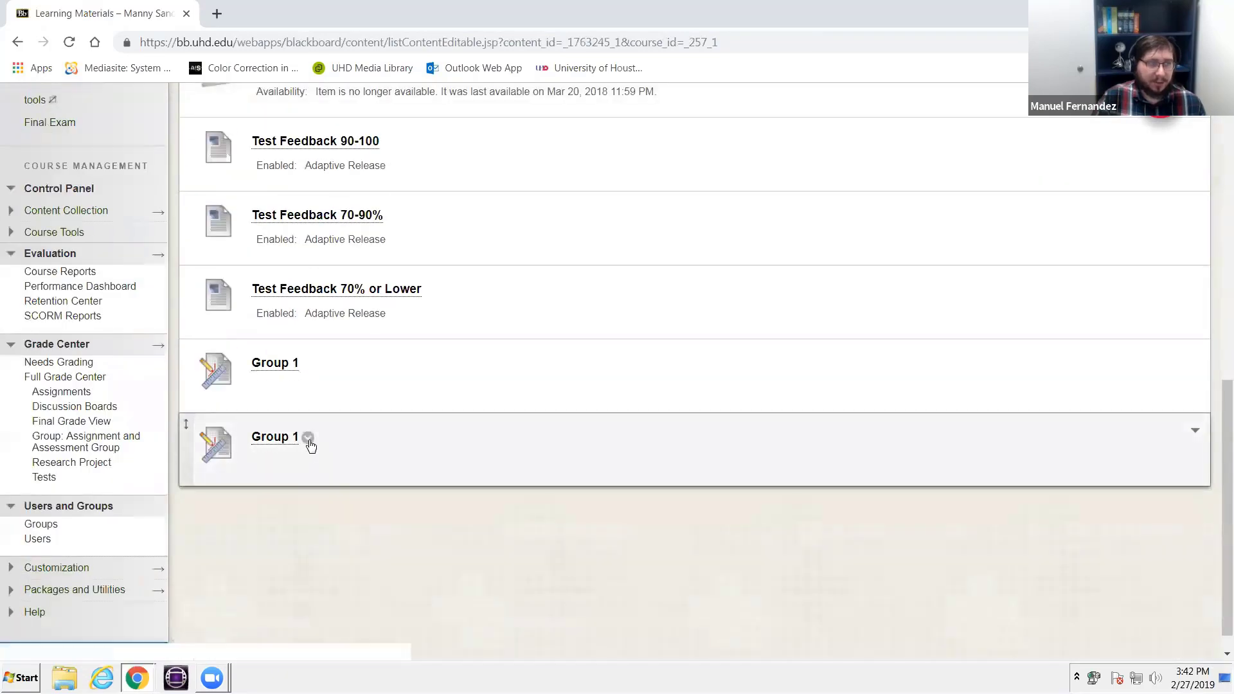
click(308, 438)
click(383, 266)
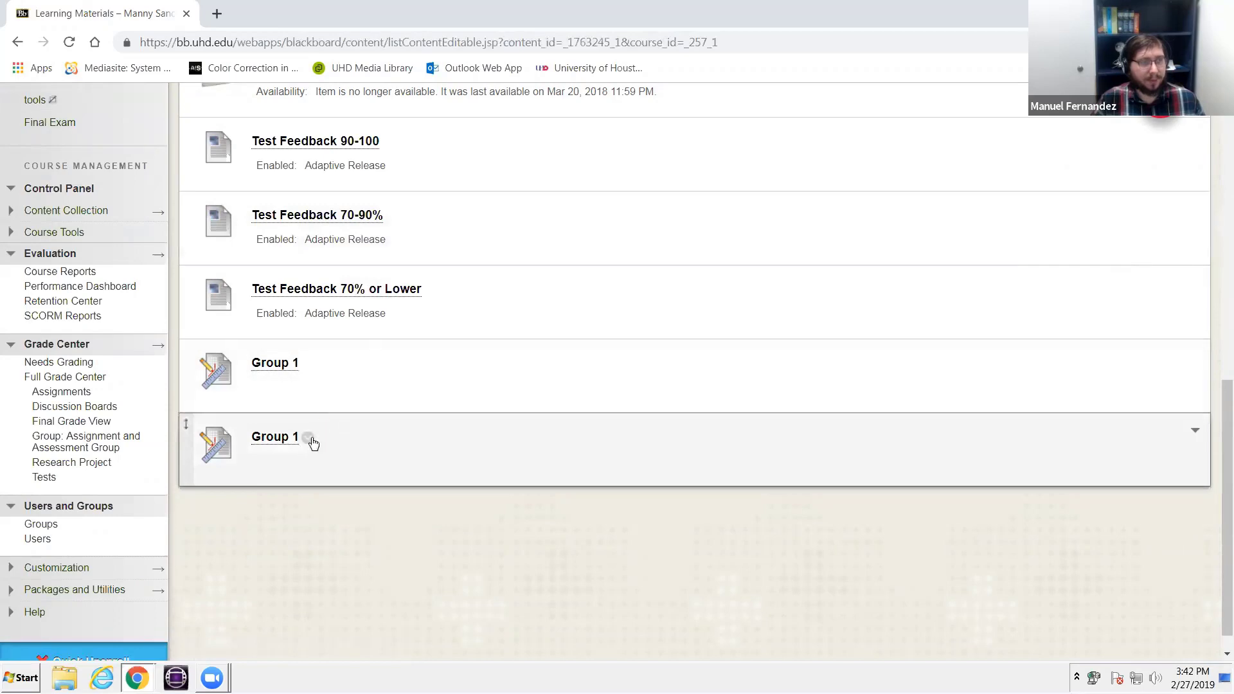
click(309, 439)
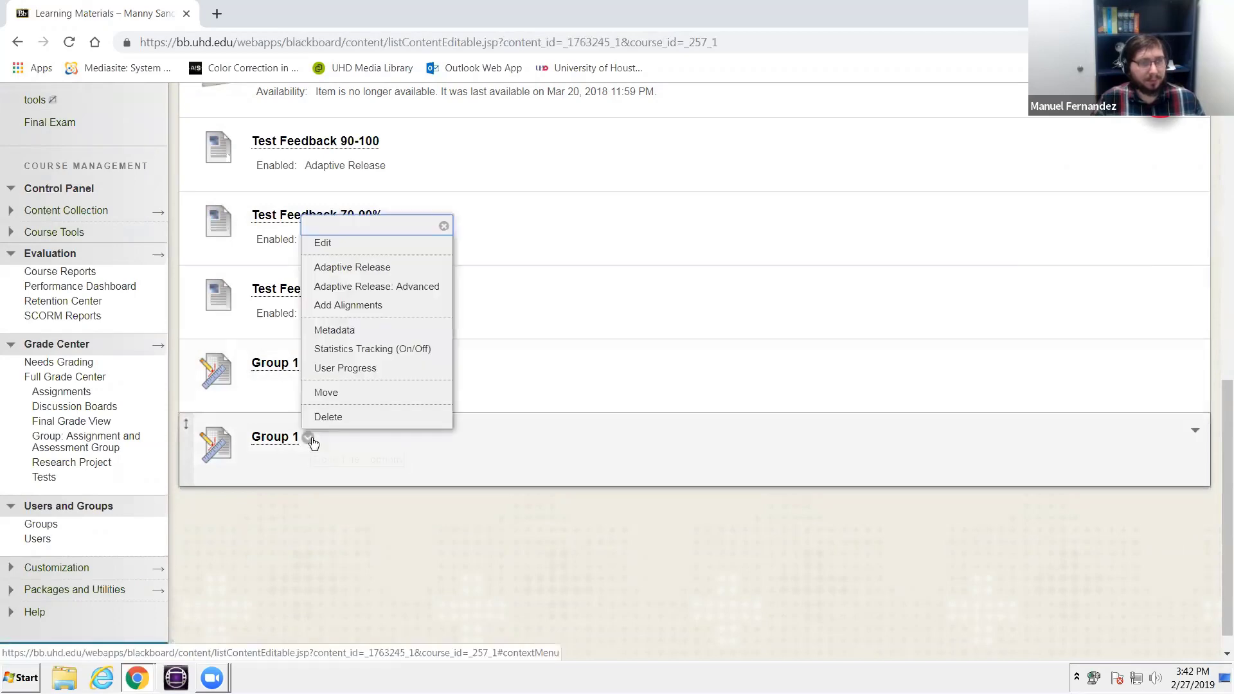
click(408, 278)
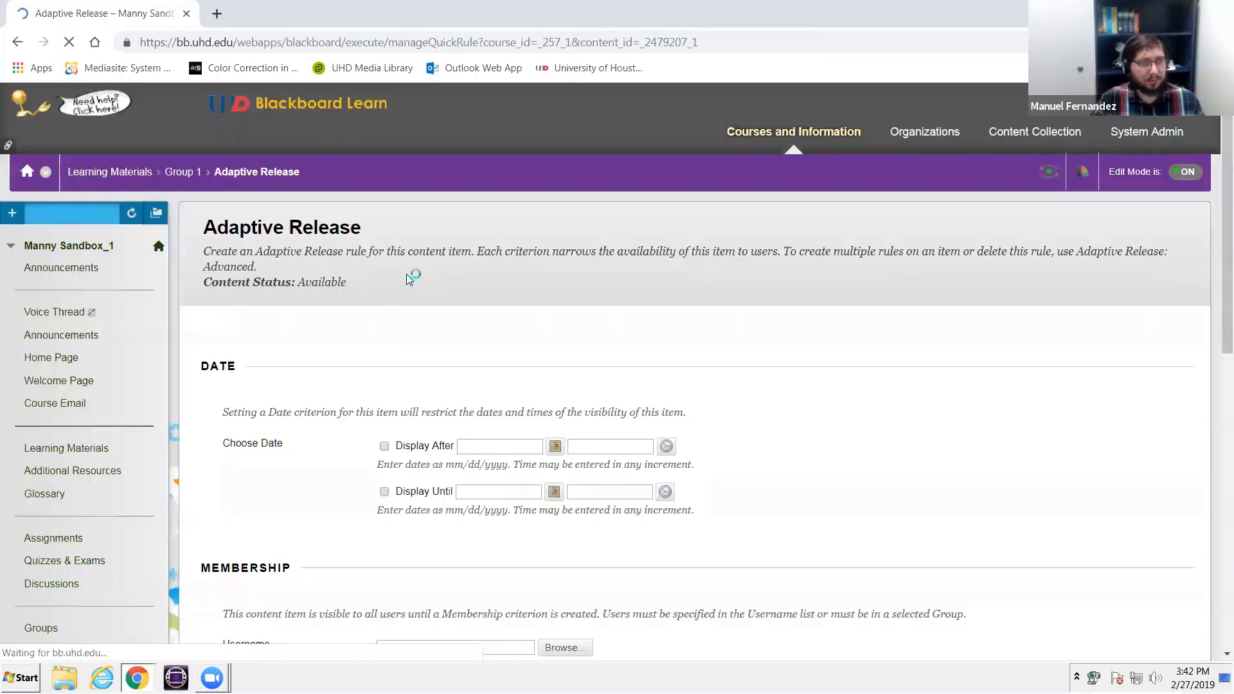
- Restrict the assignment's membership to the Assignment and Assessment Group and submit the adaptive release rule
scroll(417, 277, down, 5)
click(501, 408)
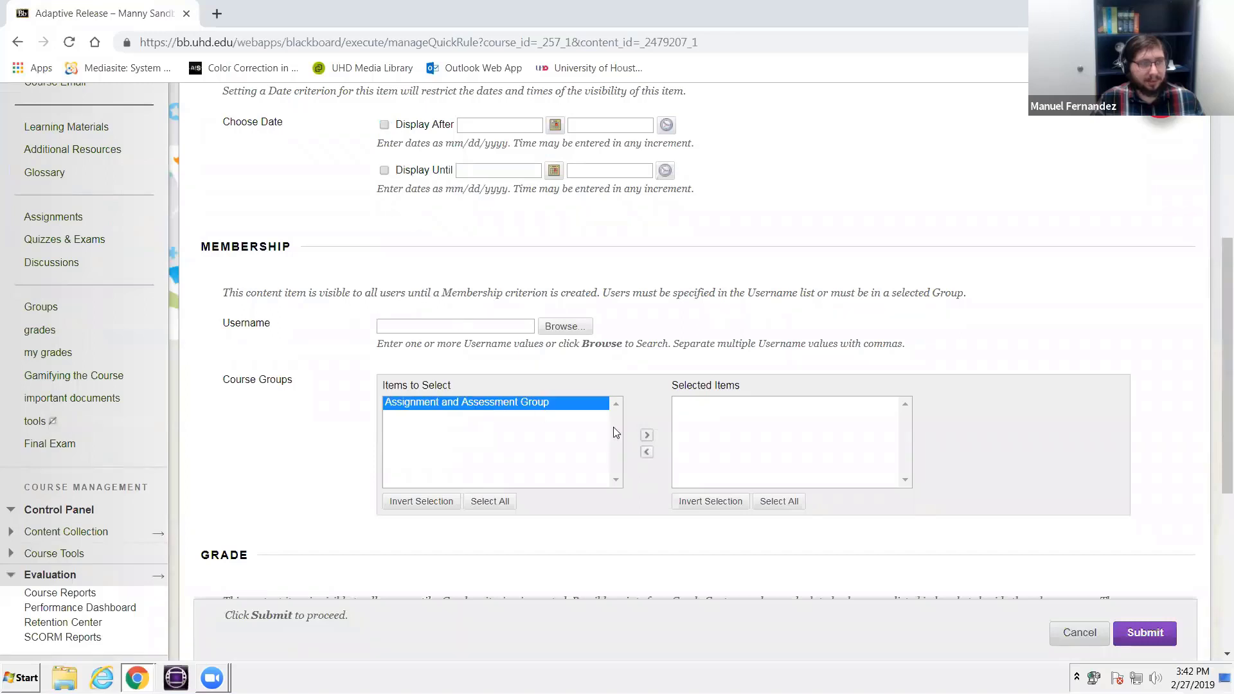
click(648, 437)
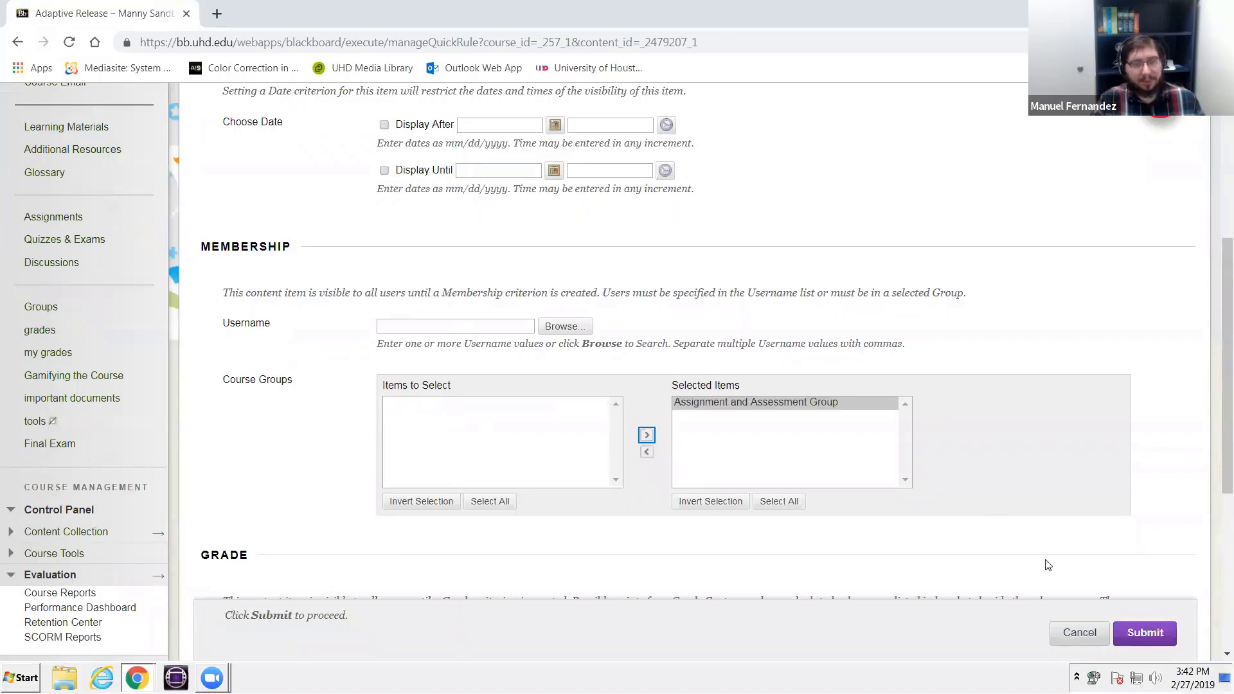
click(1142, 634)
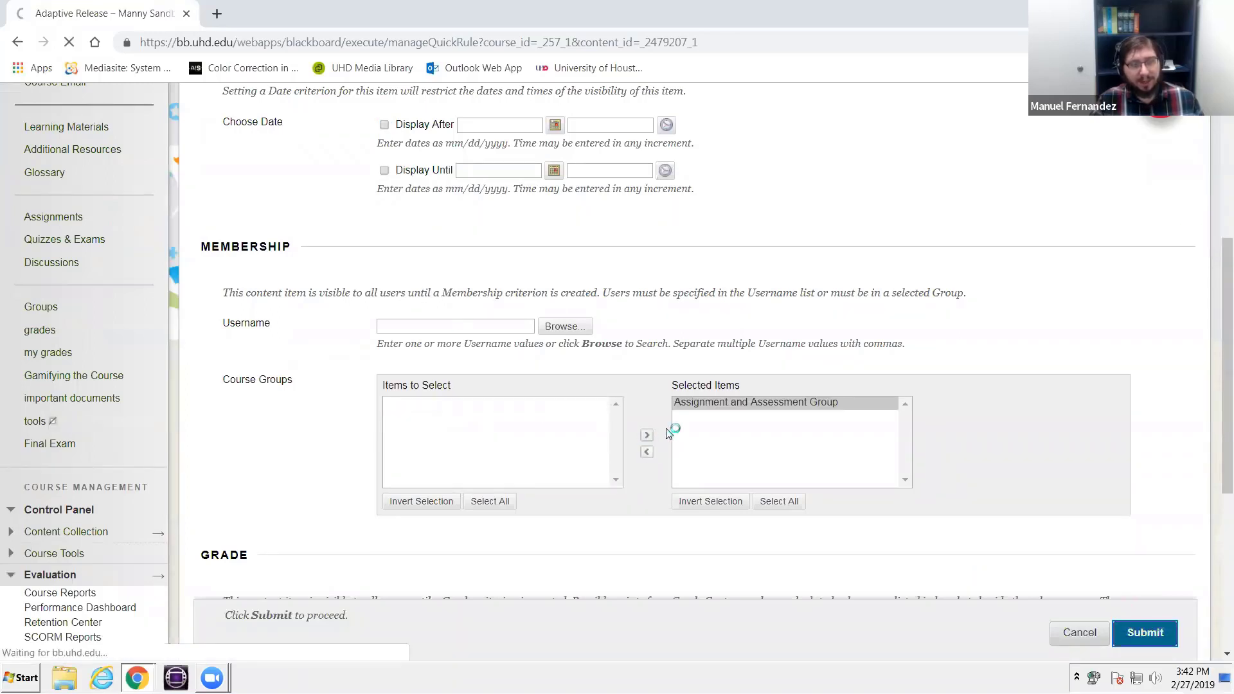
- Review the Learning Materials list and compare the release status of the two Group 1 assignments
scroll(665, 428, down, 3)
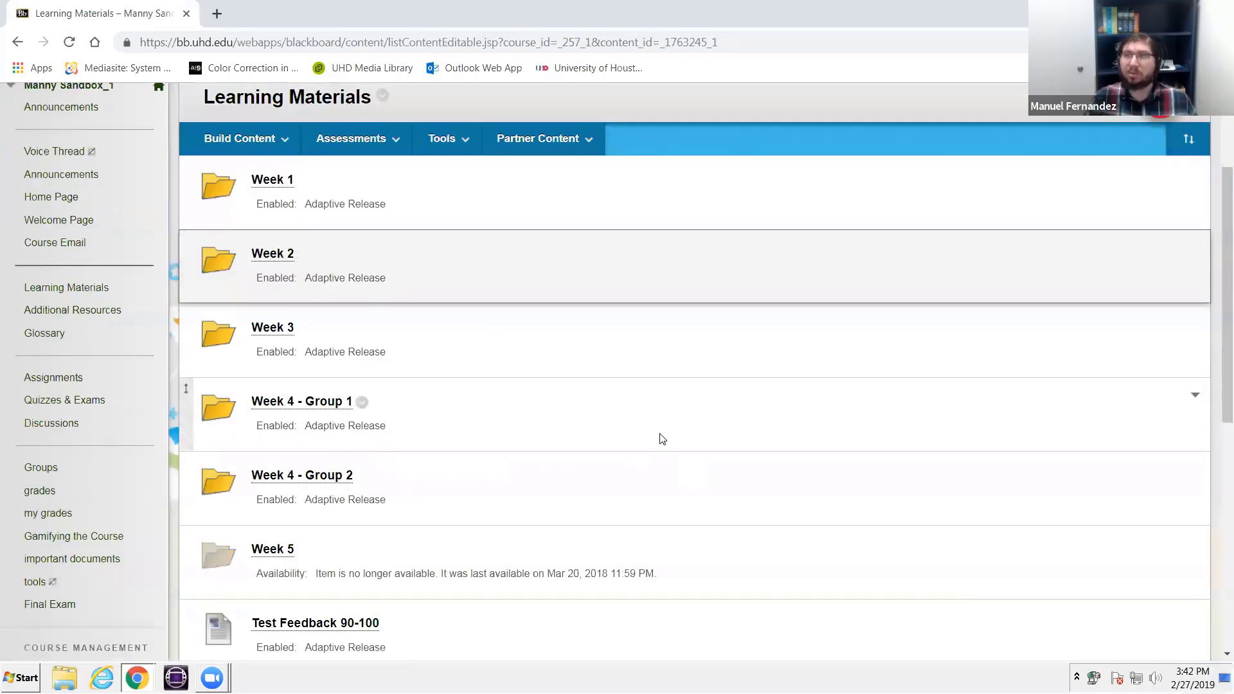
scroll(675, 432, down, 1)
scroll(700, 466, down, 7)
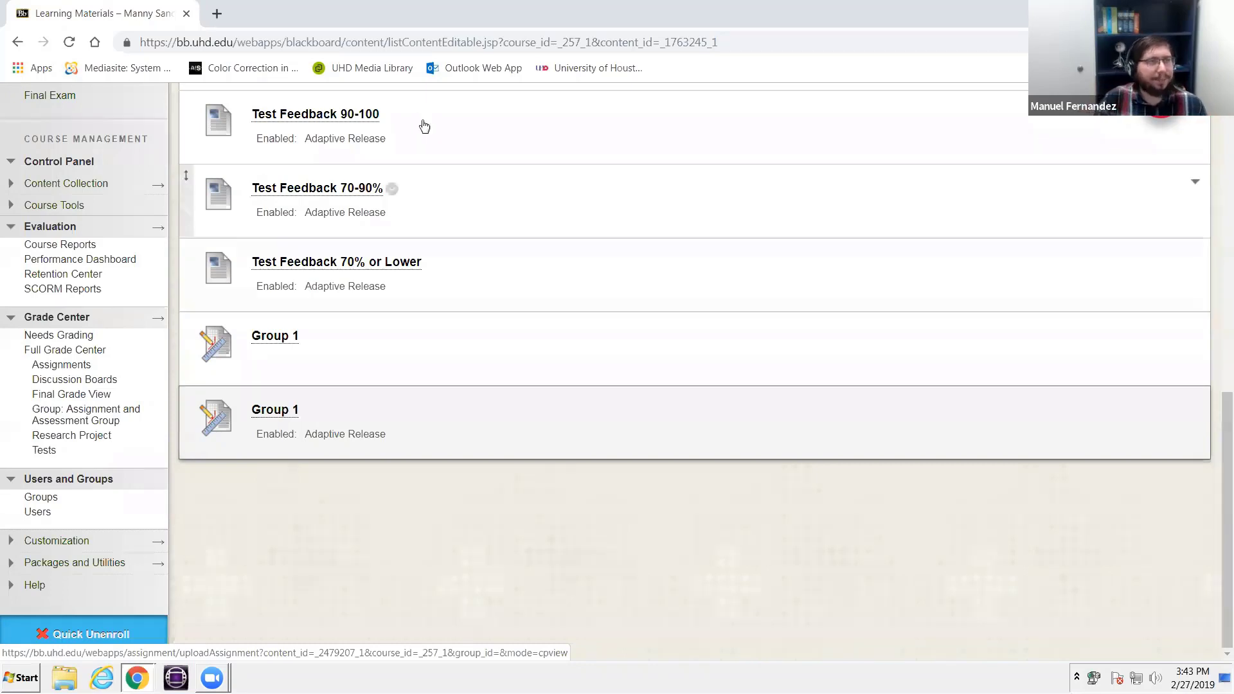
scroll(421, 193, up, 8)
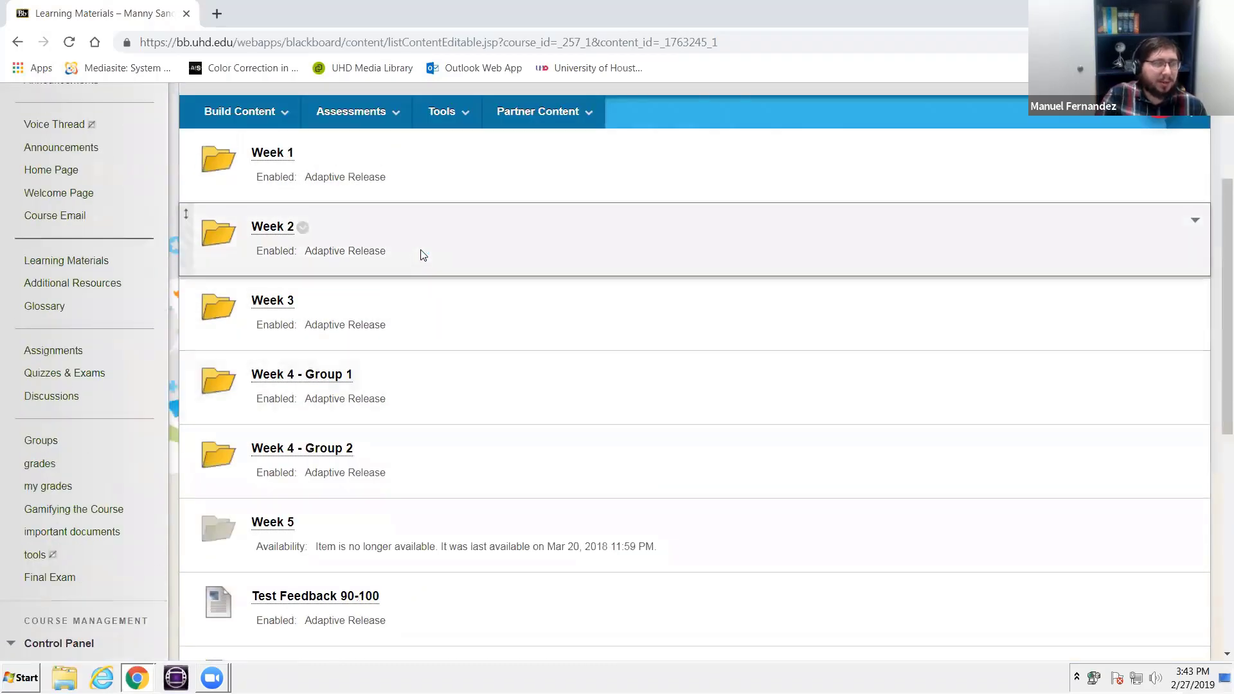
scroll(419, 253, up, 3)
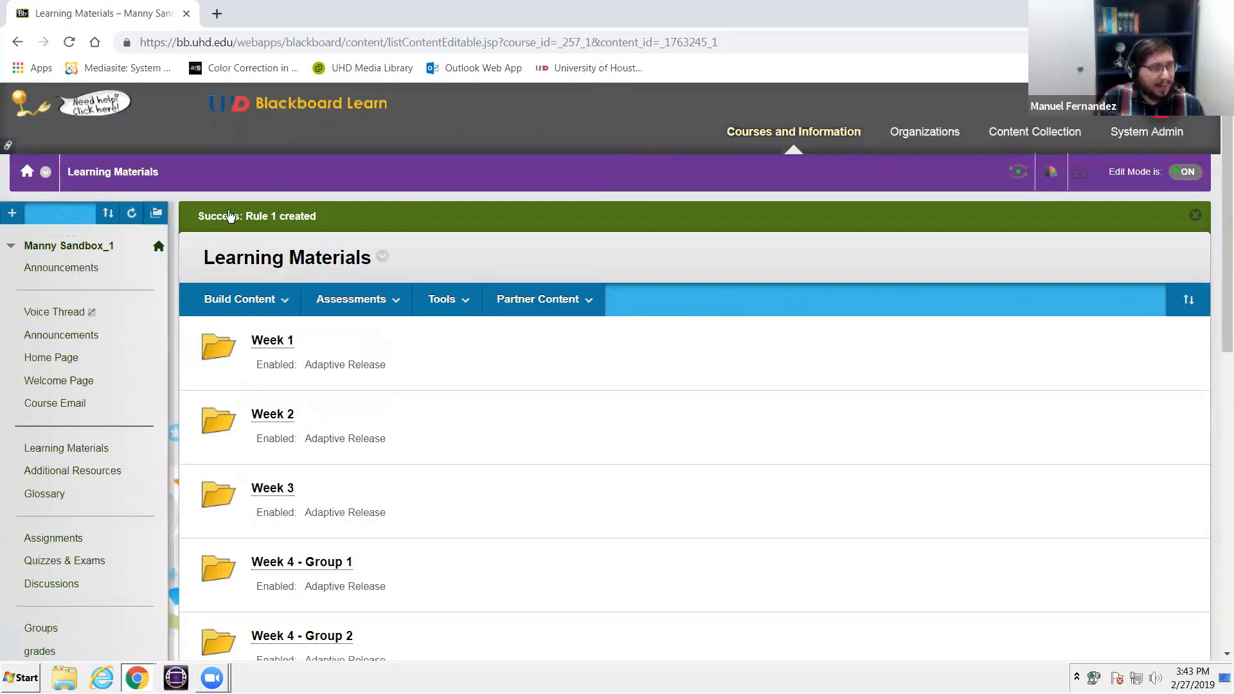
click(240, 299)
scroll(231, 299, down, 4)
scroll(231, 210, down, 5)
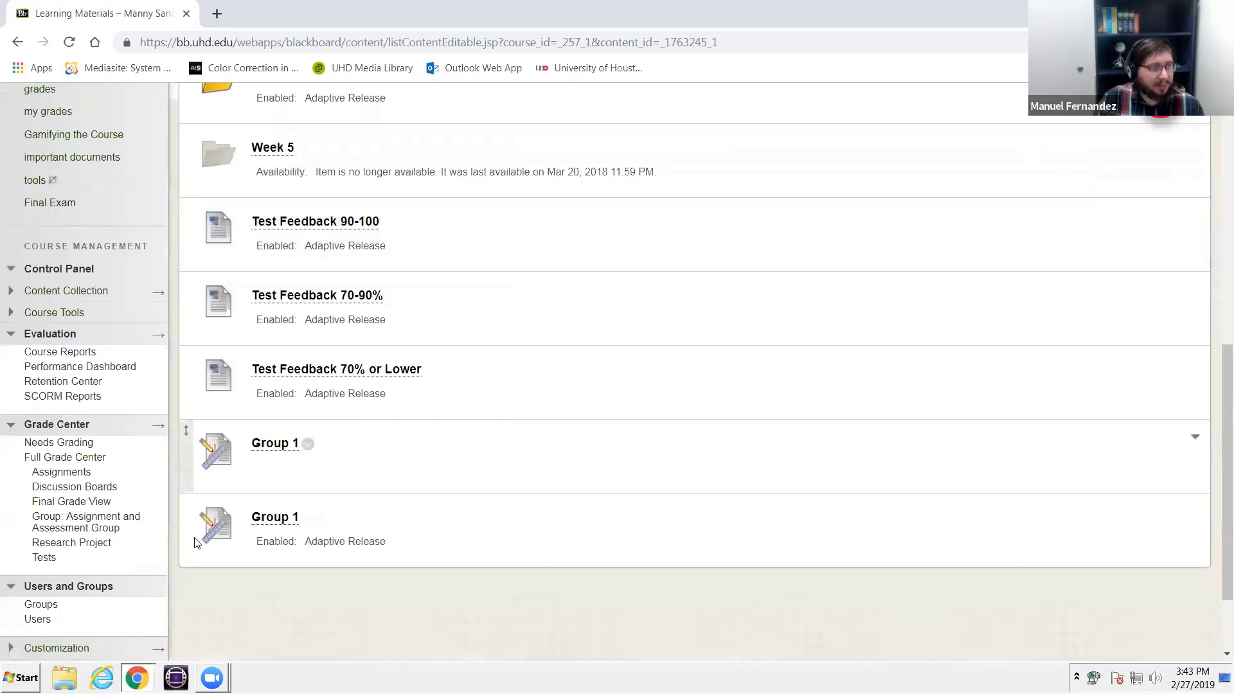
scroll(143, 568, down, 2)
scroll(268, 458, up, 10)
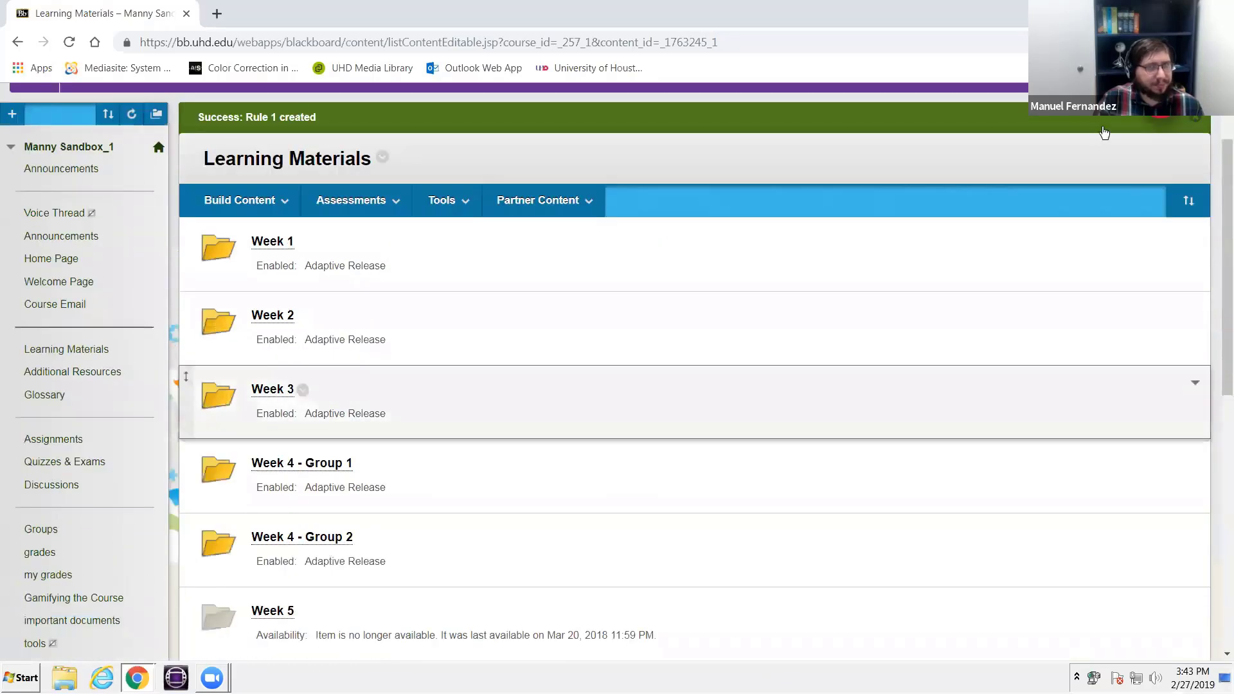
- Enter student preview, check the Assignment and Assessment Group homepage for its group assignments, and leave the preview
click(1017, 170)
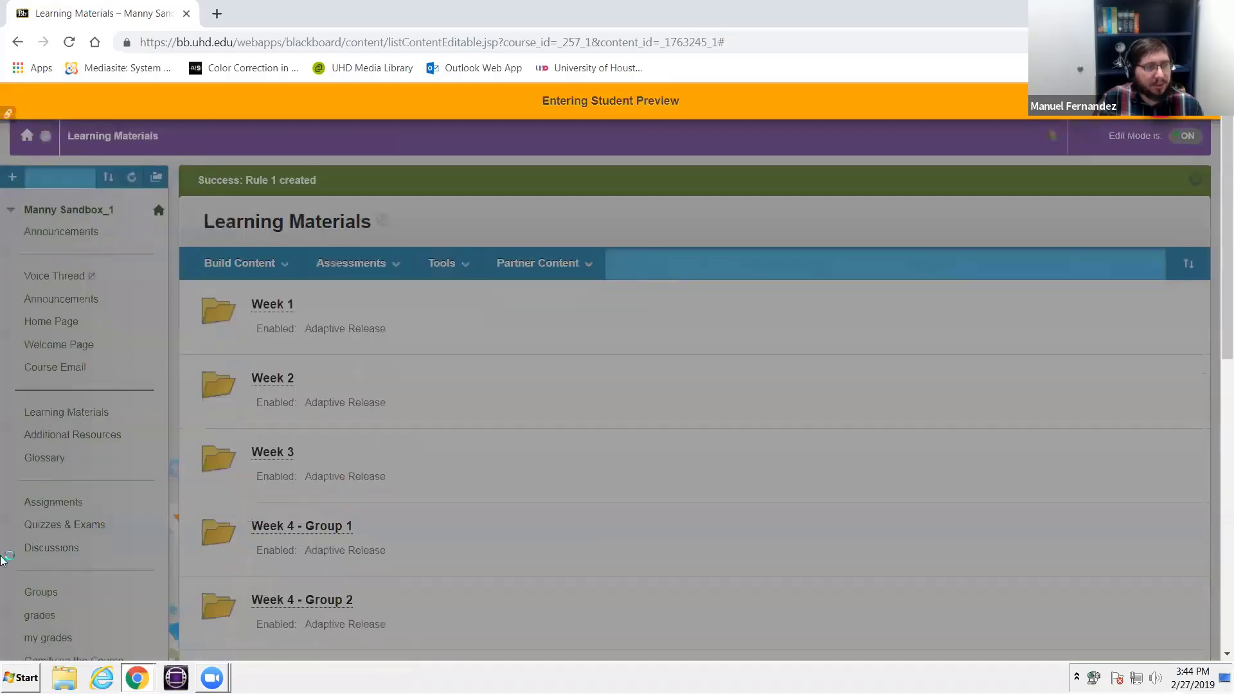
scroll(45, 530, down, 6)
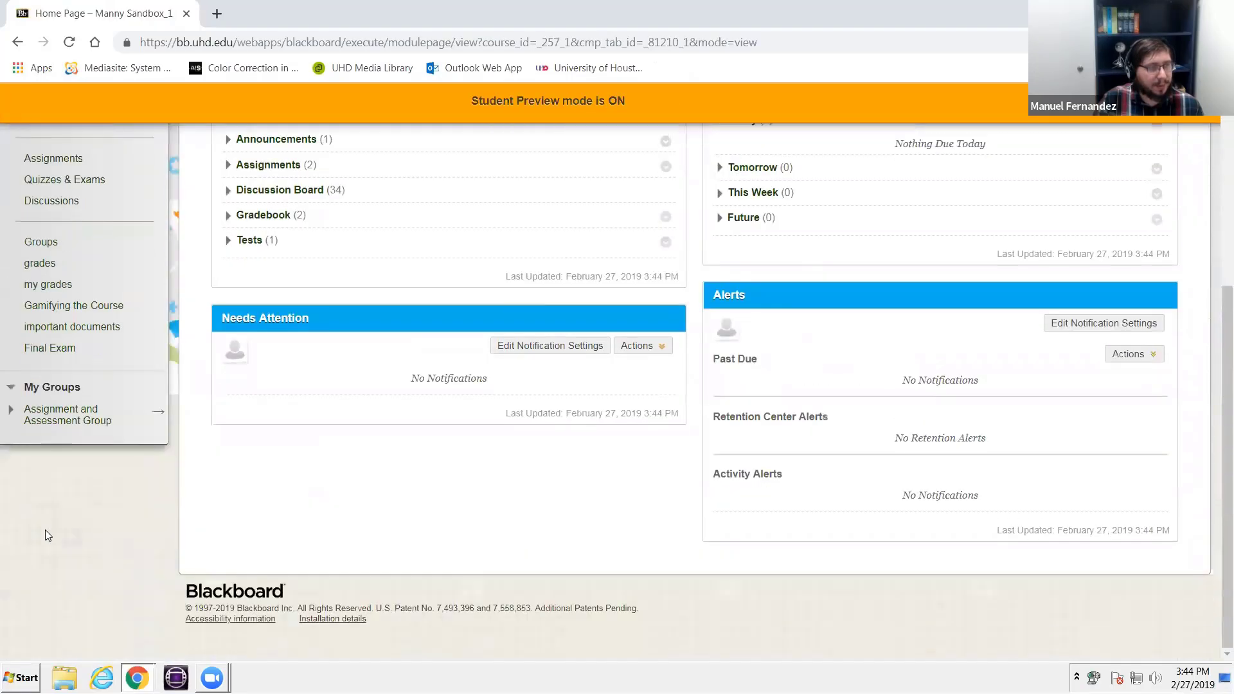
click(50, 416)
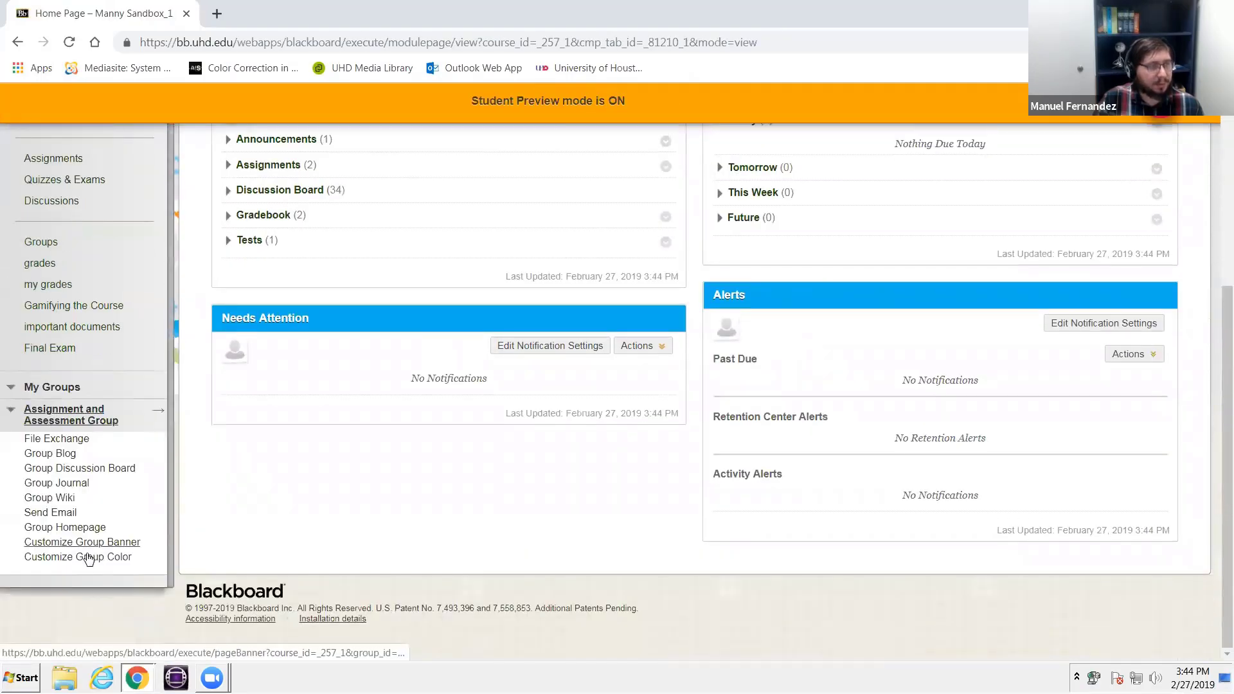
click(75, 530)
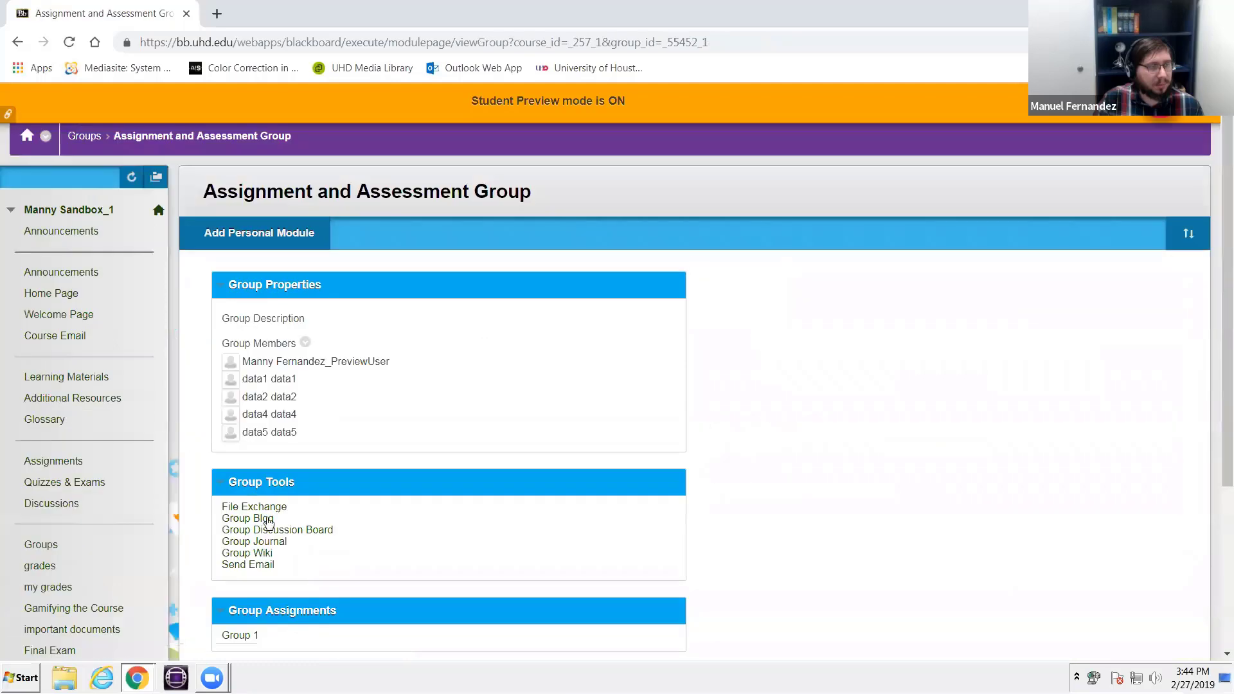
scroll(264, 518, down, 3)
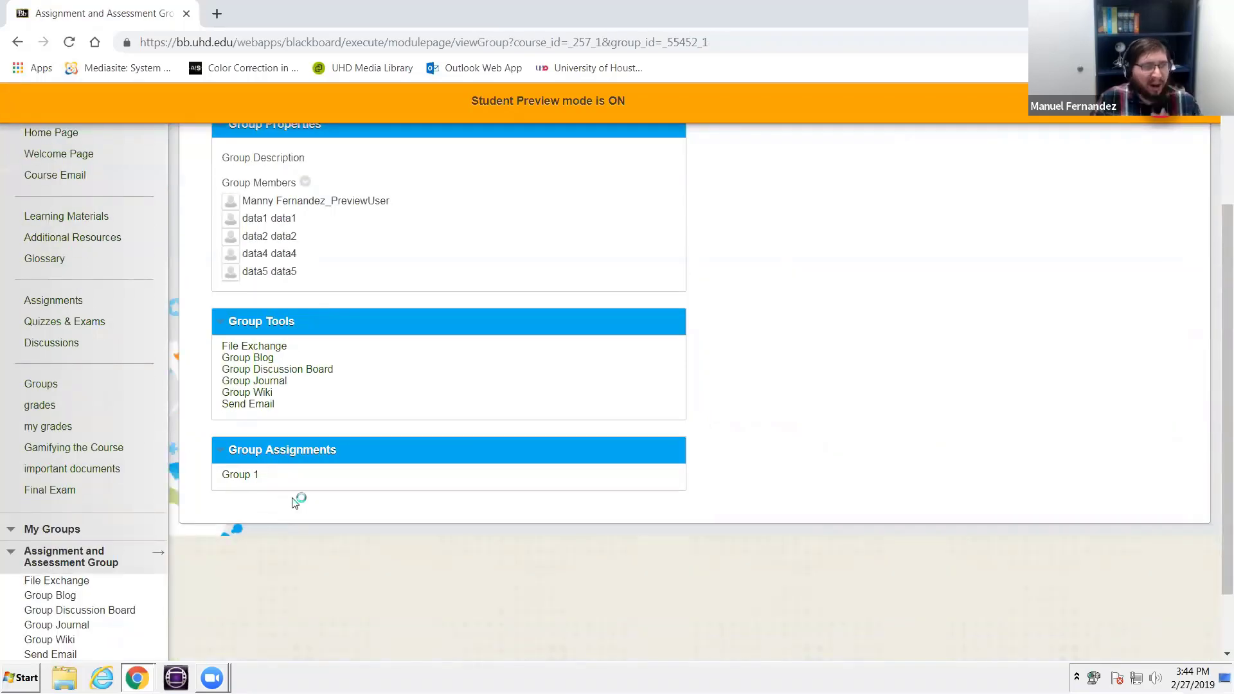
scroll(511, 455, up, 3)
click(41, 140)
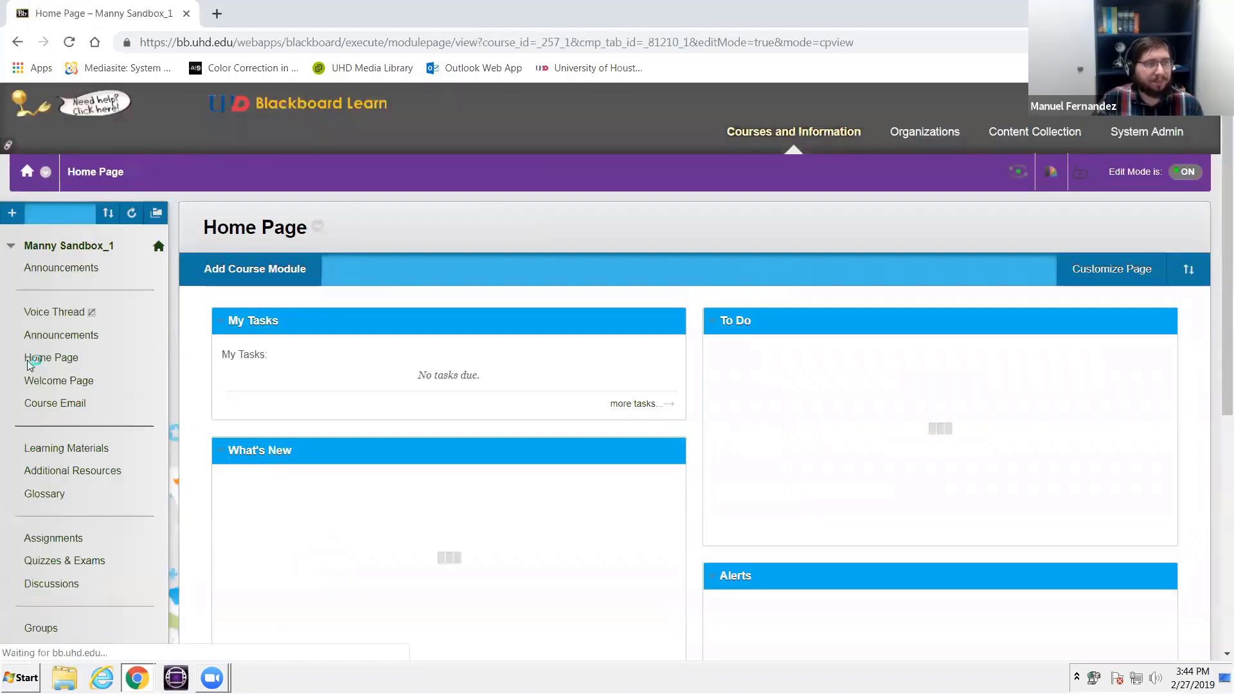
- Look through the tools available in Learning Materials and add a VoiceThread link there
click(68, 455)
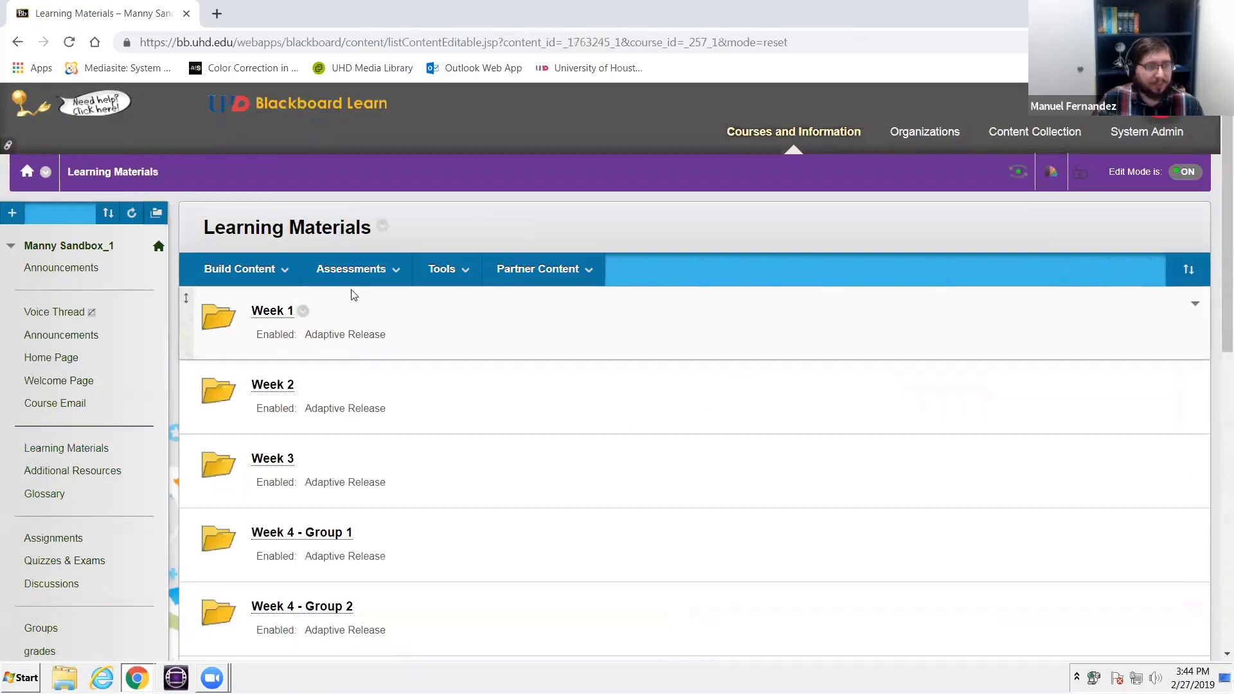
click(377, 281)
mouse_move(432, 274)
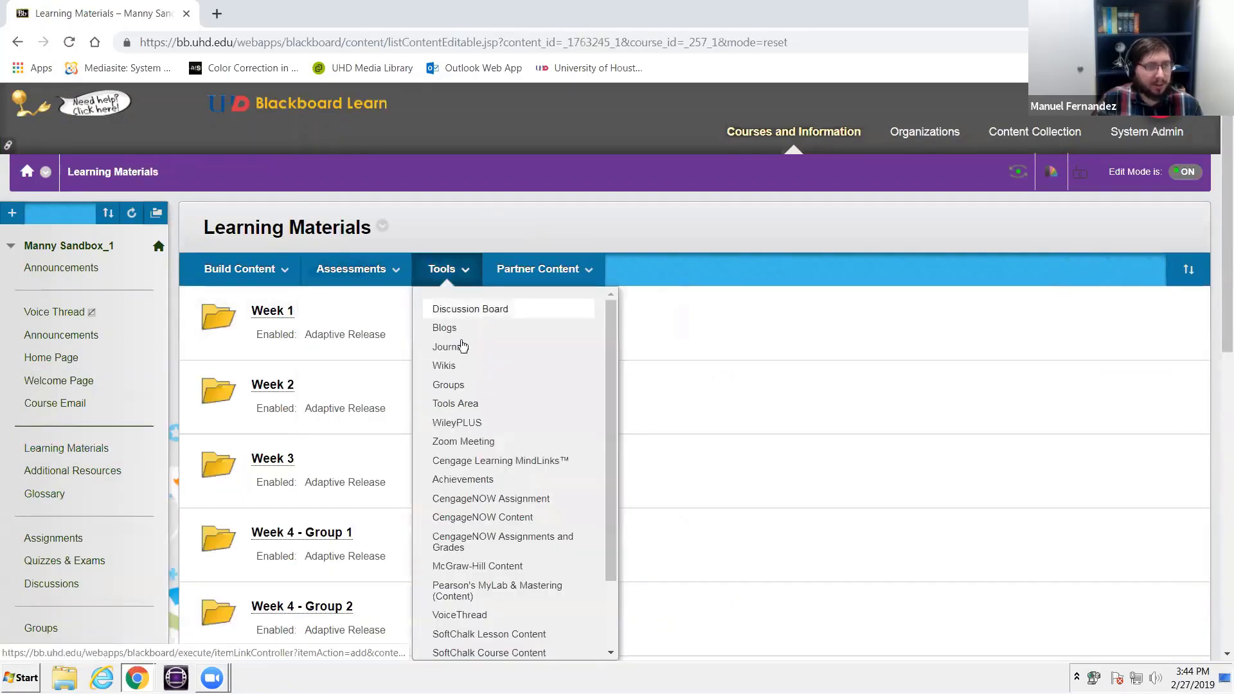
scroll(462, 351, down, 2)
click(442, 269)
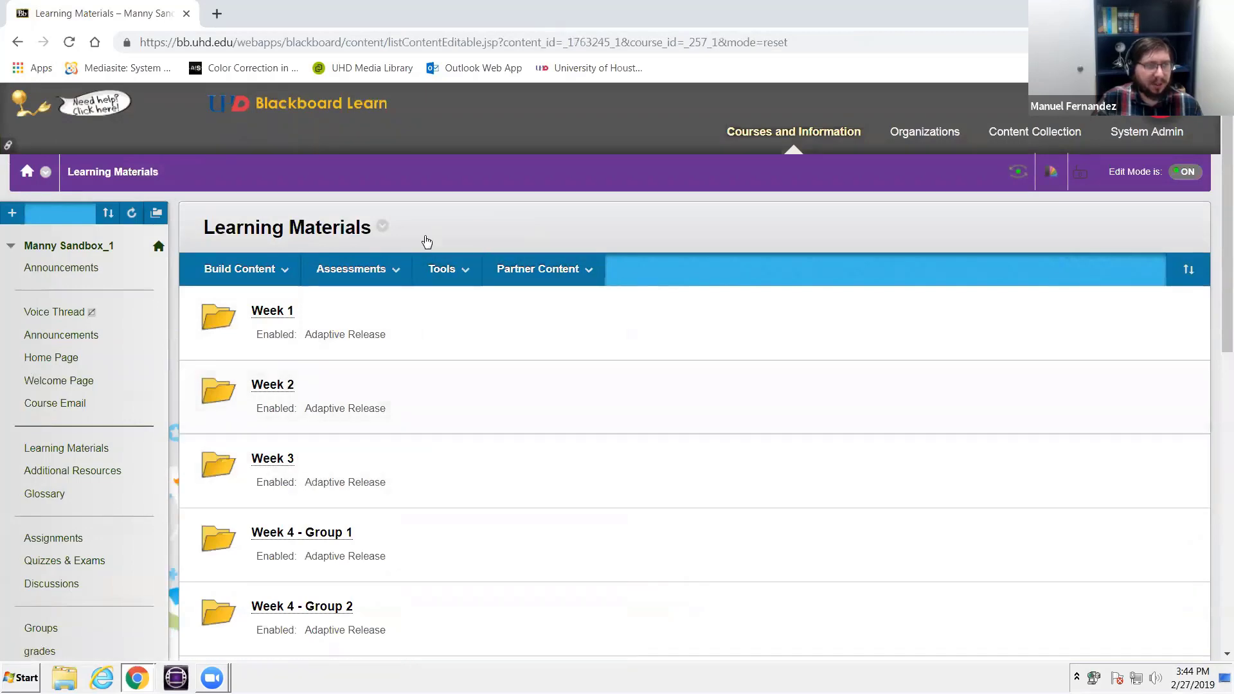
click(442, 268)
scroll(503, 389, down, 2)
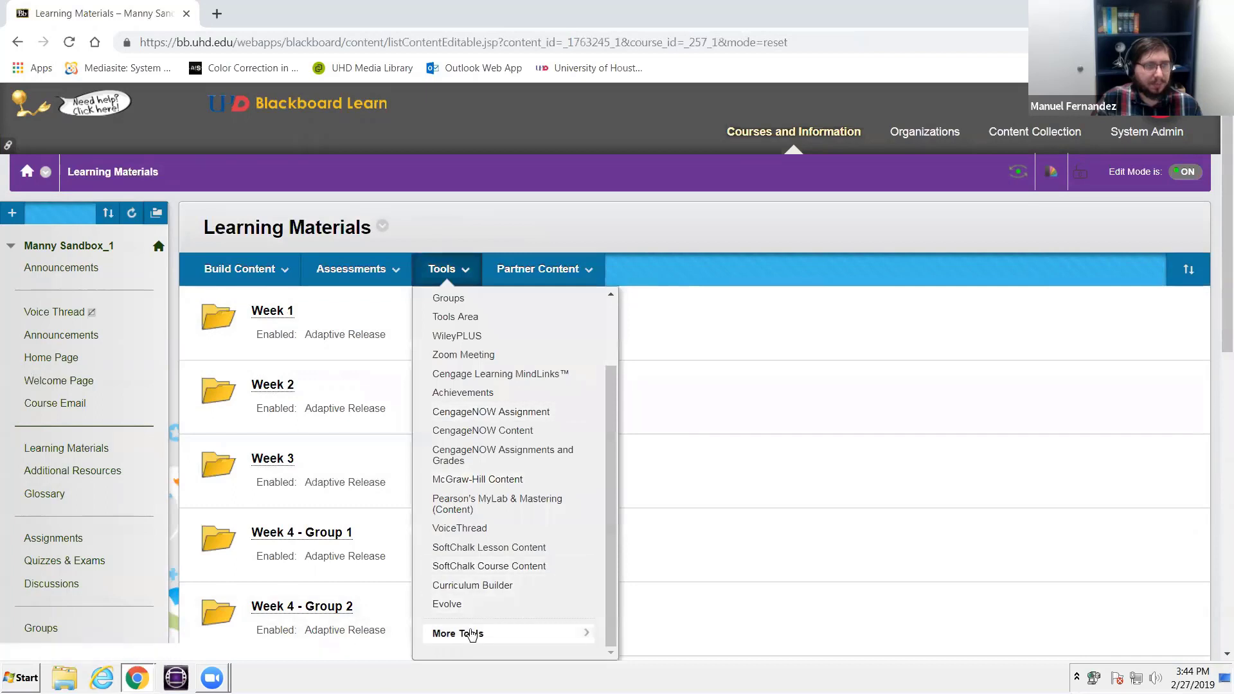
mouse_move(468, 634)
click(690, 354)
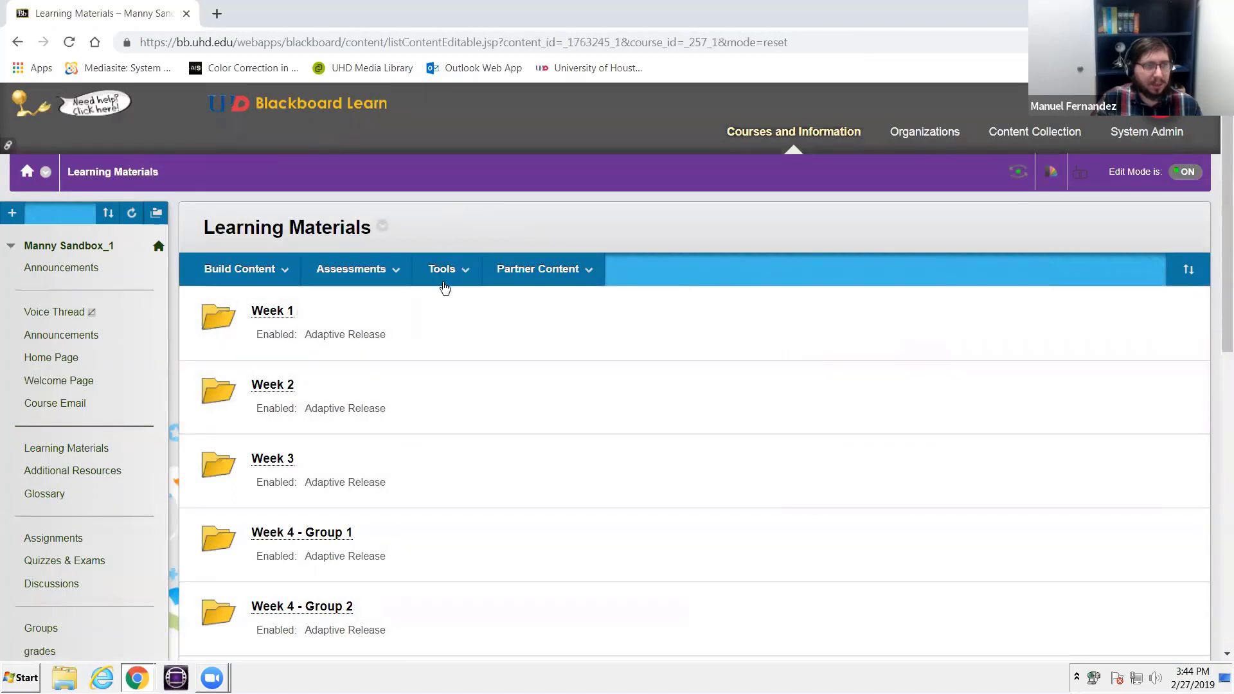
click(443, 276)
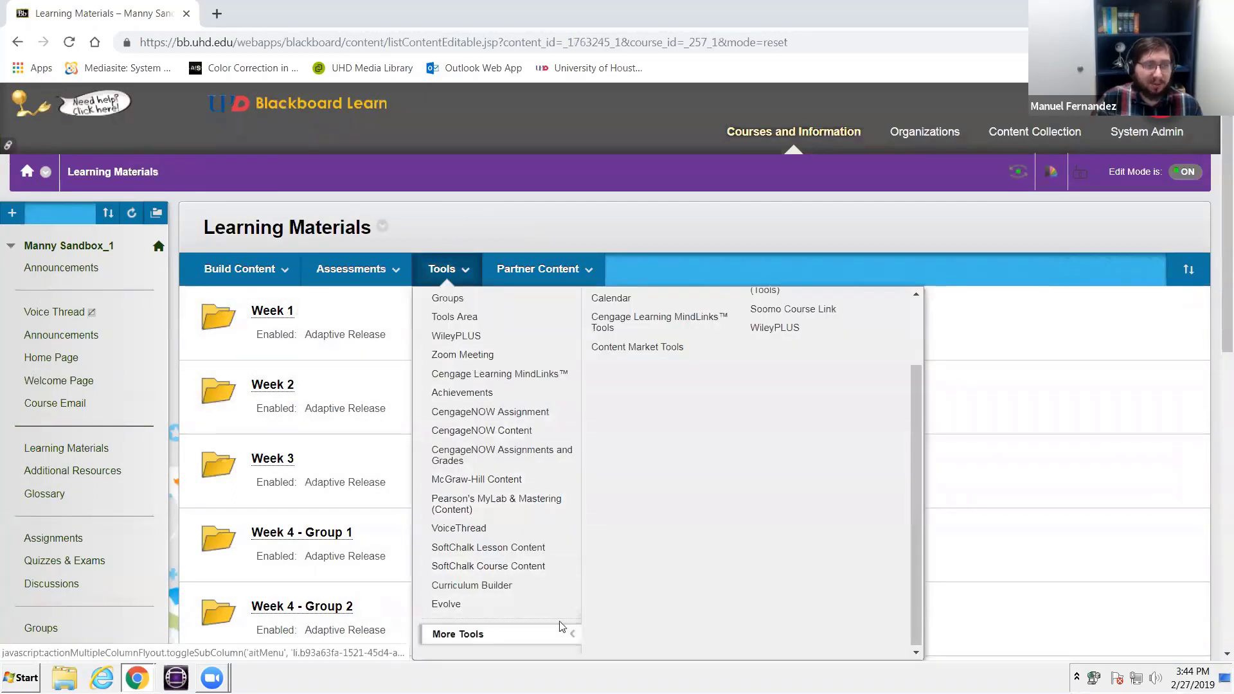
scroll(711, 416, up, 2)
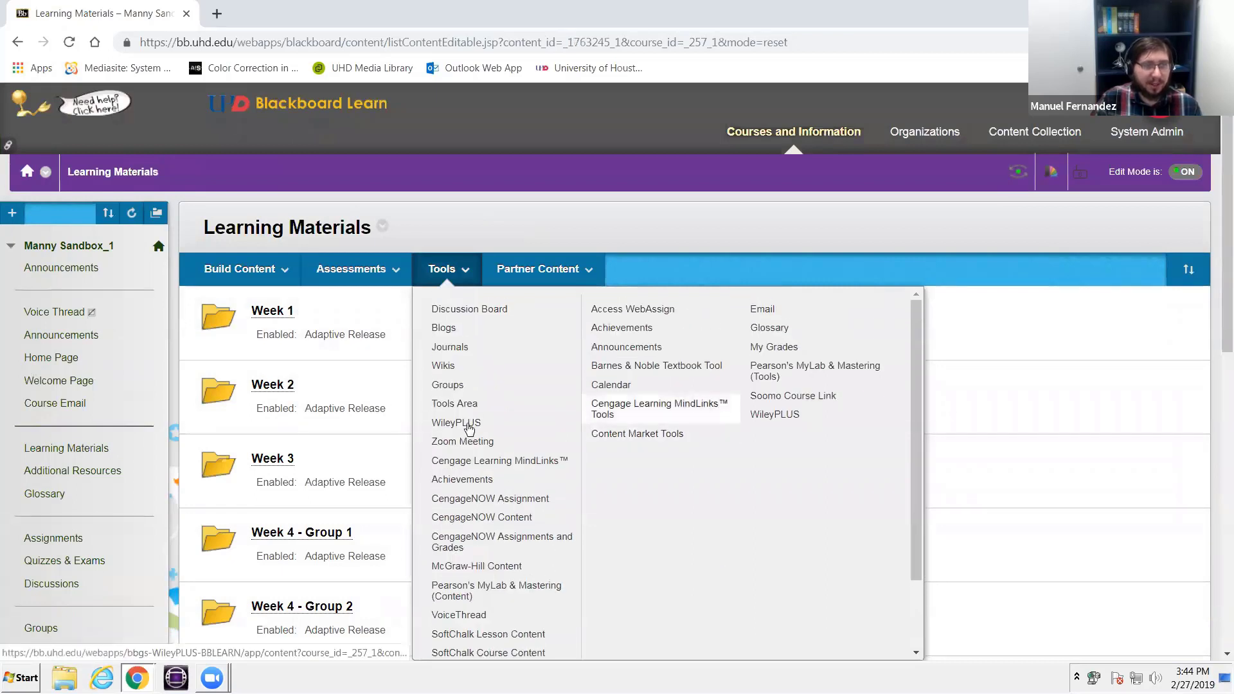
scroll(472, 384, down, 2)
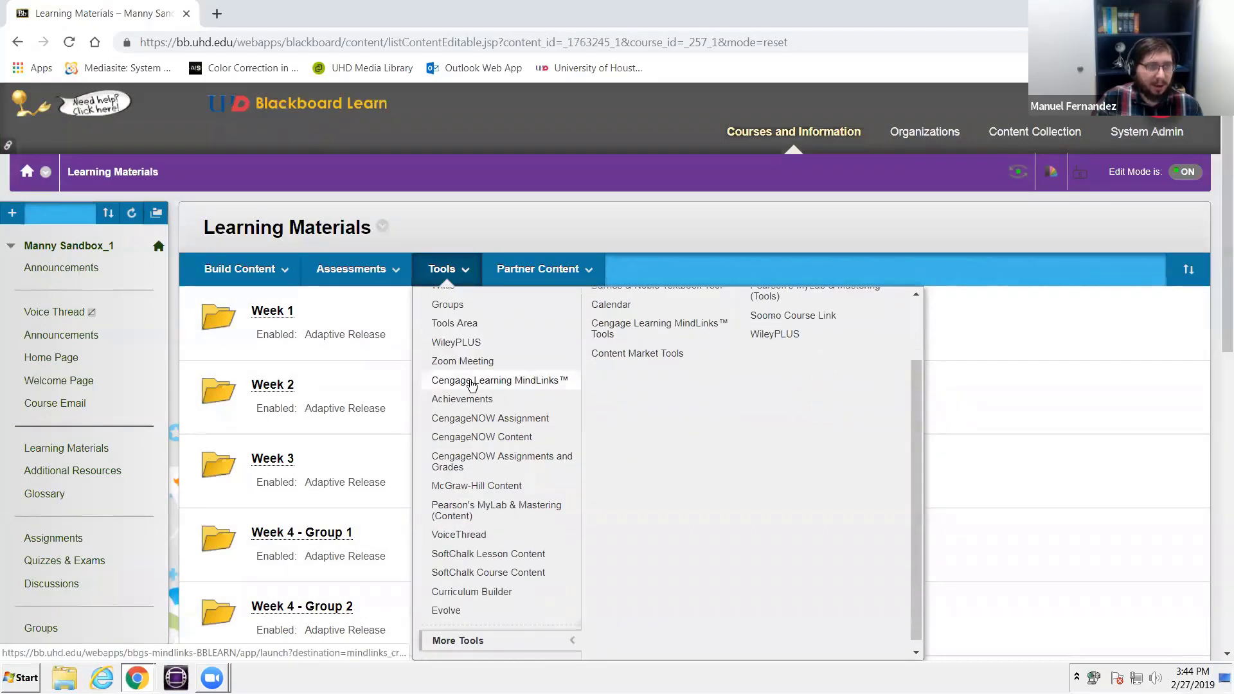
click(471, 537)
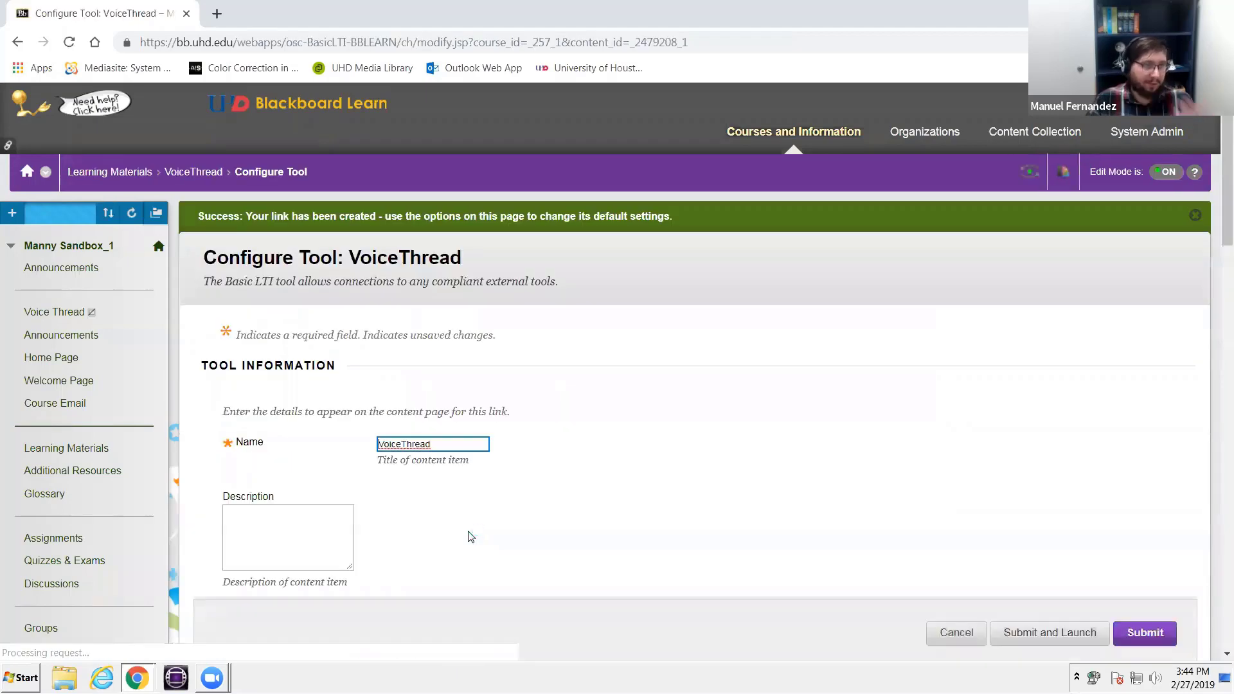
- Enable Outcomes for the VoiceThread link, create its grade column in advance of first use, and set the column's display format to Score
scroll(469, 508, down, 5)
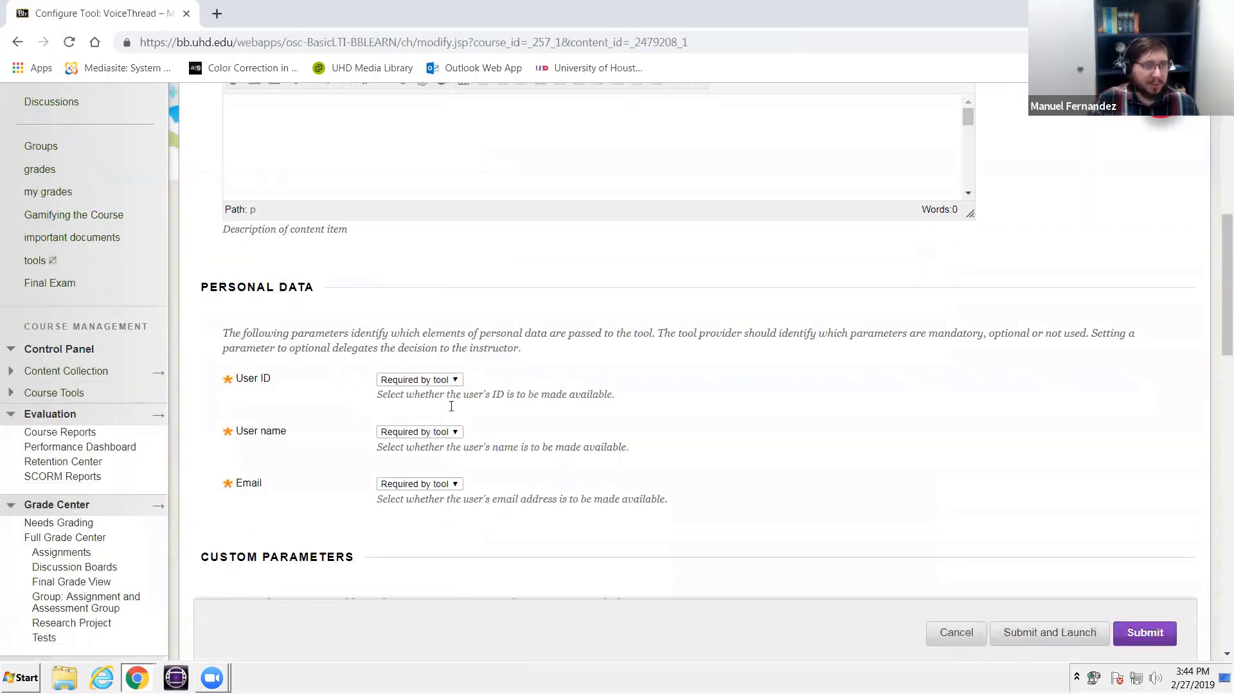
scroll(450, 418, down, 4)
scroll(389, 391, down, 4)
click(384, 360)
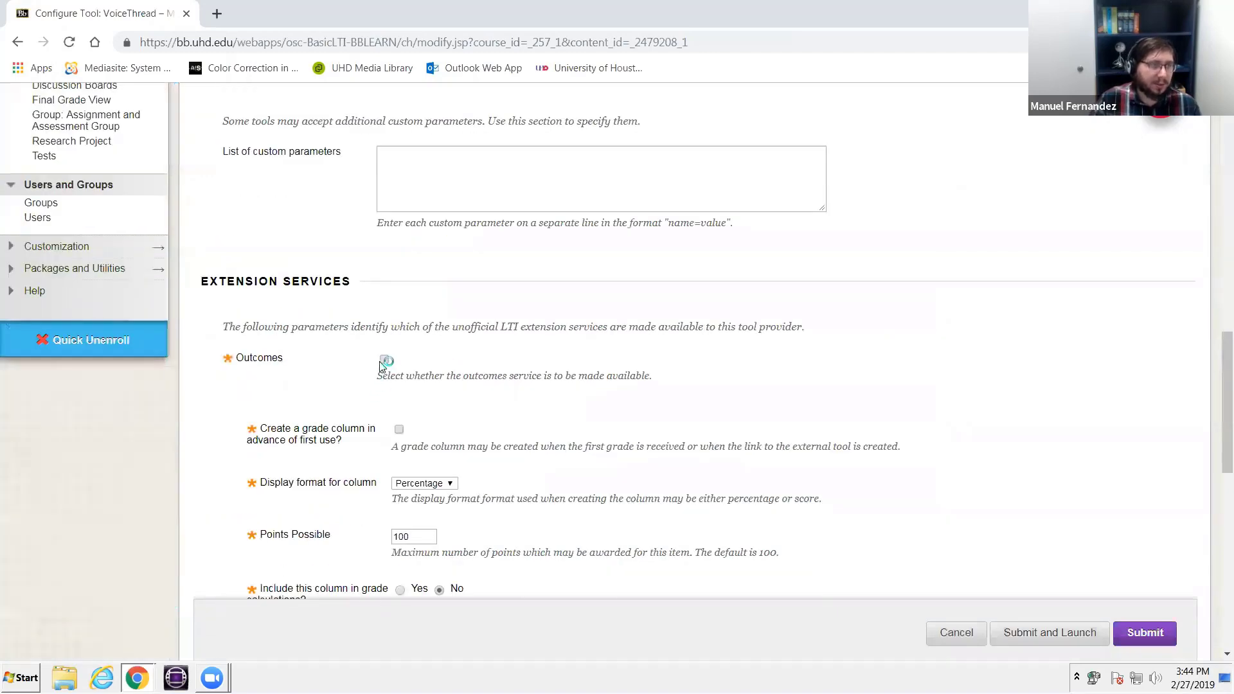
click(399, 426)
scroll(404, 441, down, 1)
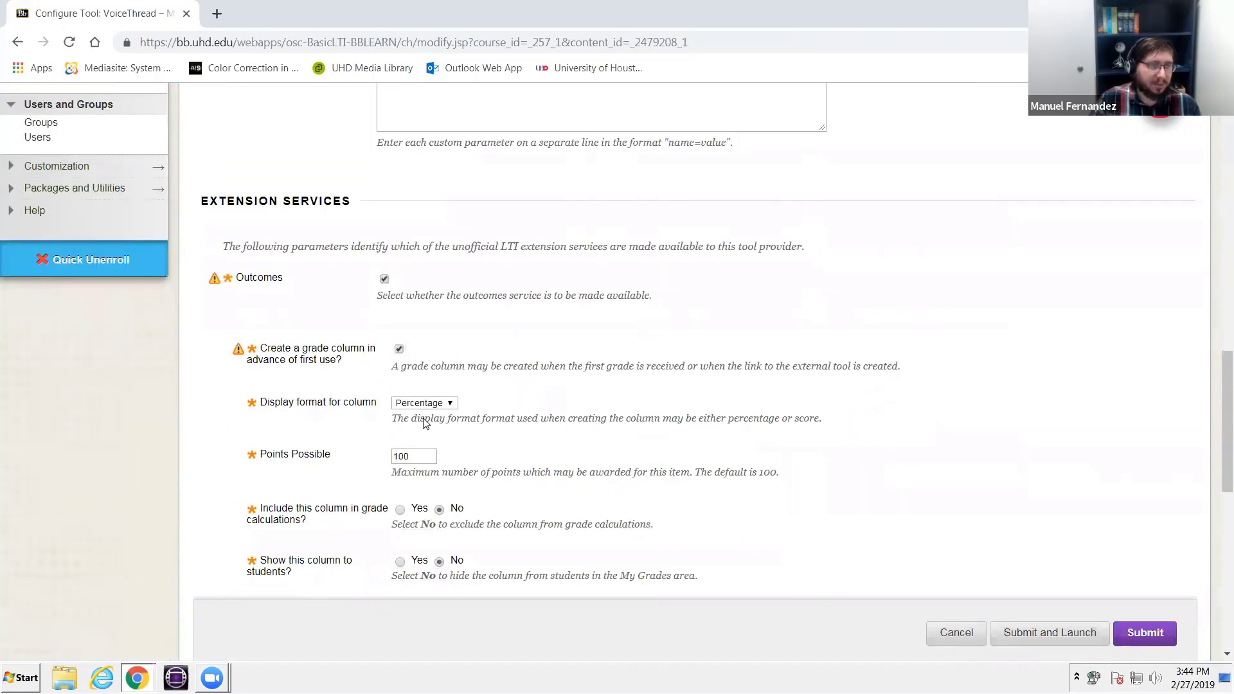
click(424, 483)
click(426, 429)
- Include the VoiceThread grade column in grade calculations and show it to students
scroll(412, 386, down, 3)
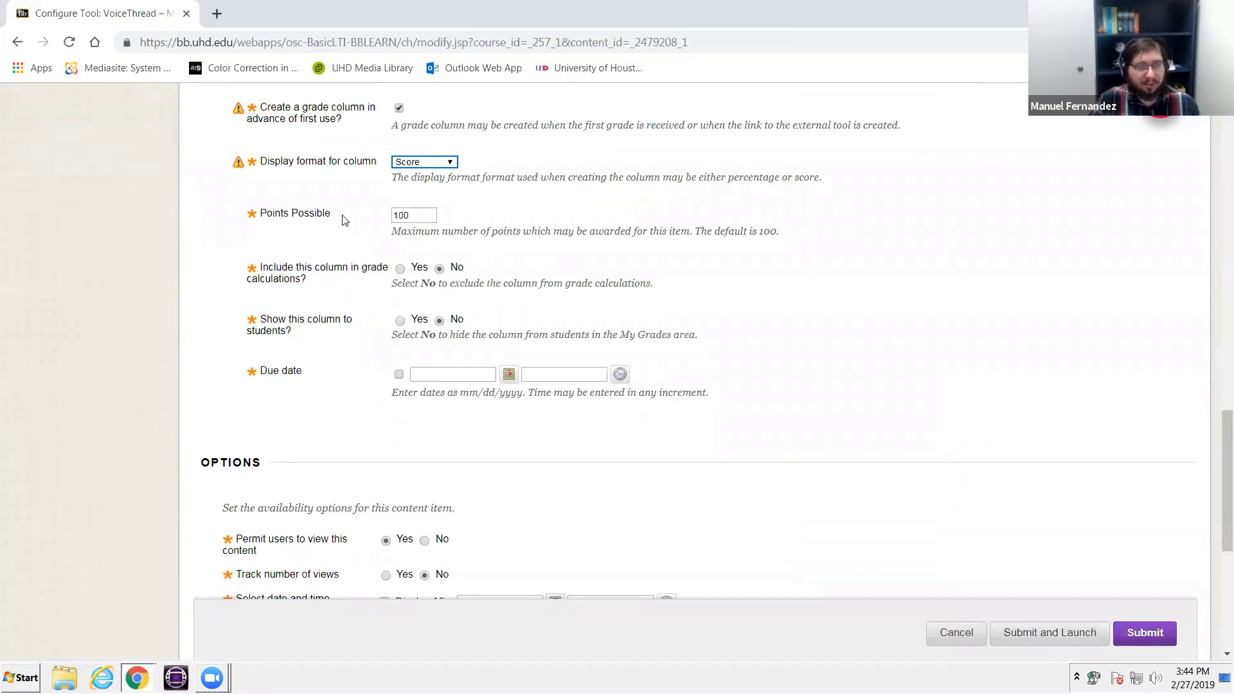
click(401, 269)
click(400, 321)
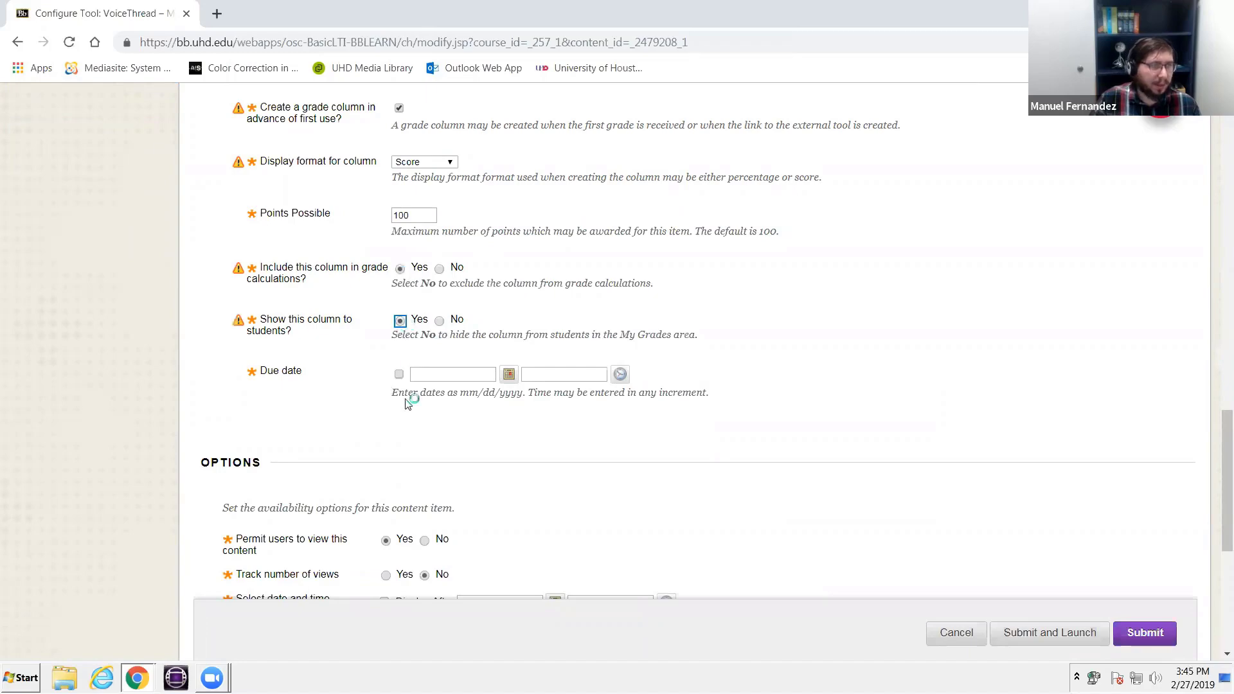
scroll(408, 399, down, 3)
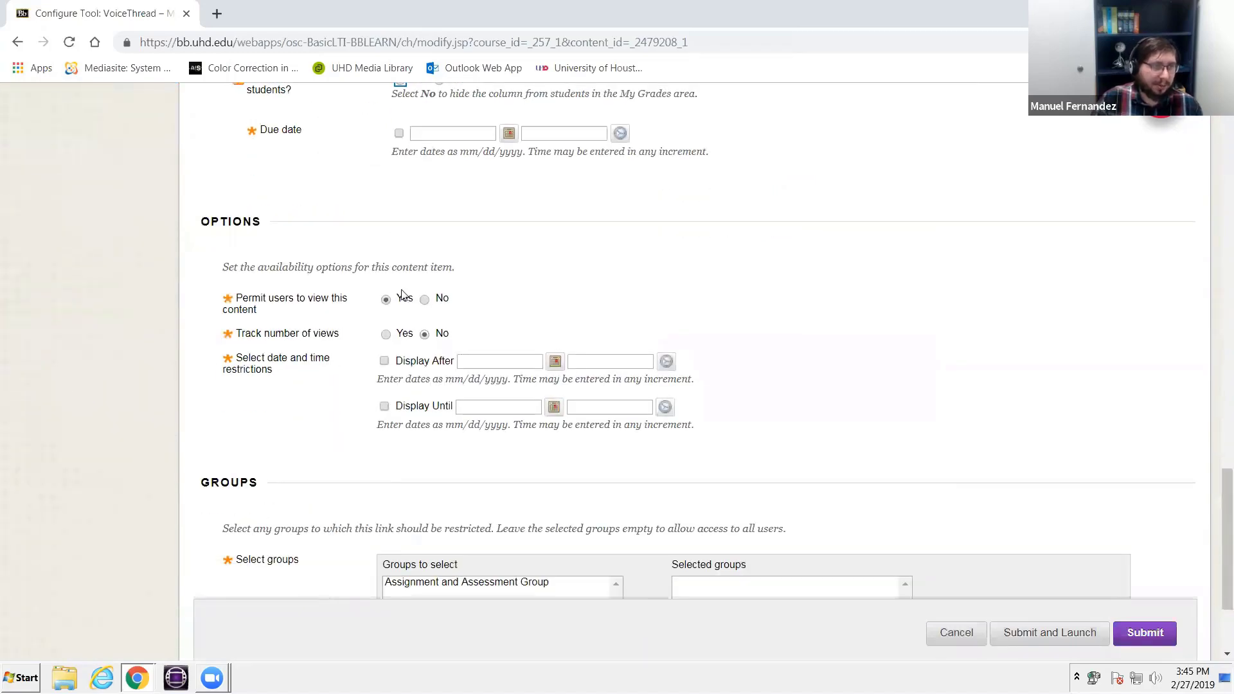
- Track the number of views for the VoiceThread link, restrict it to Assignment and Assessment Group, and submit and launch it
click(386, 334)
scroll(328, 385, down, 2)
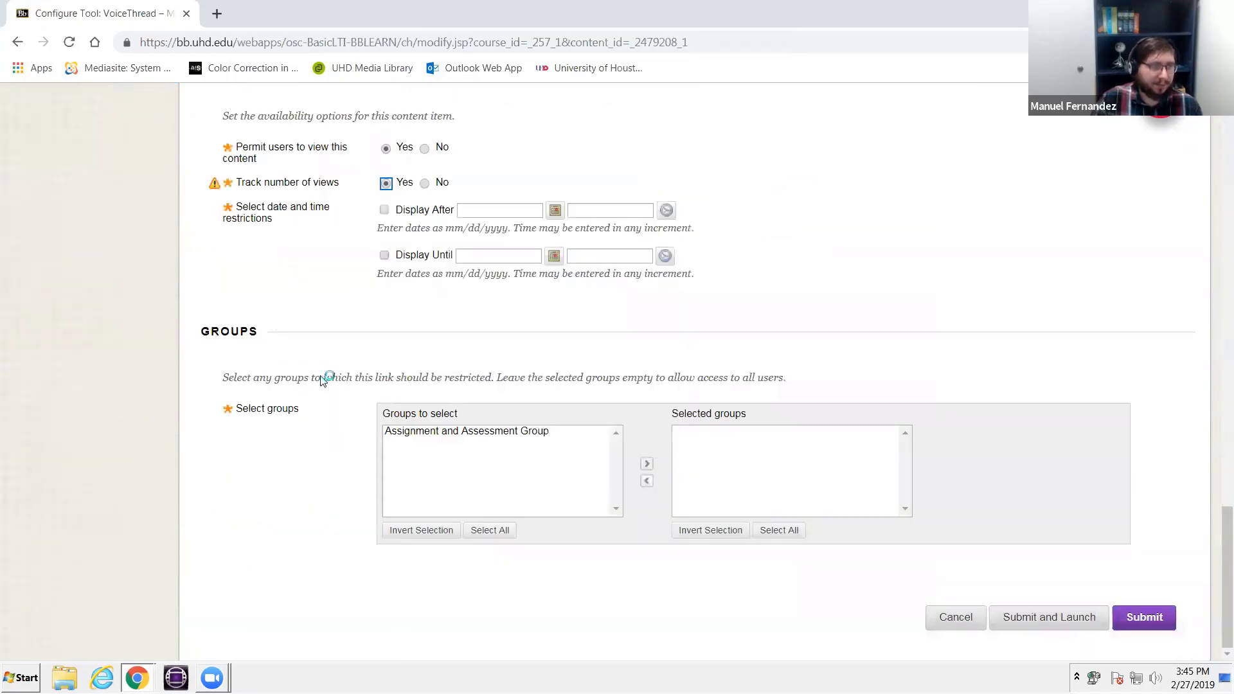
click(495, 431)
click(648, 464)
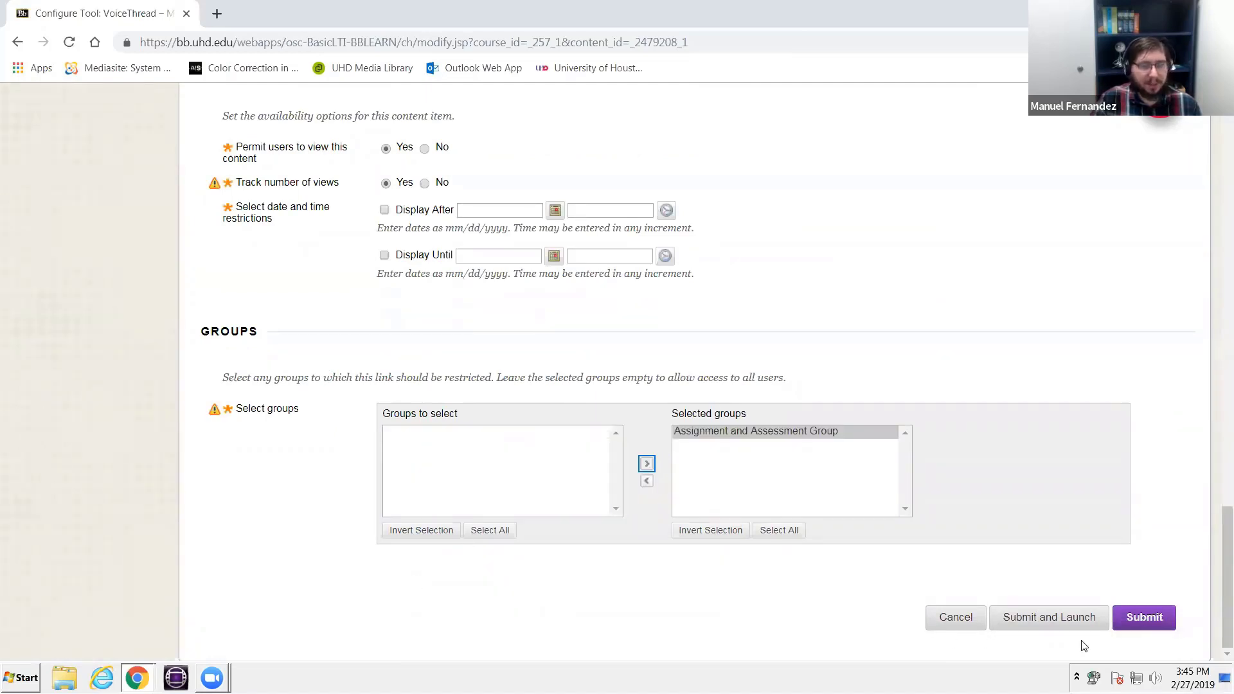
click(1068, 625)
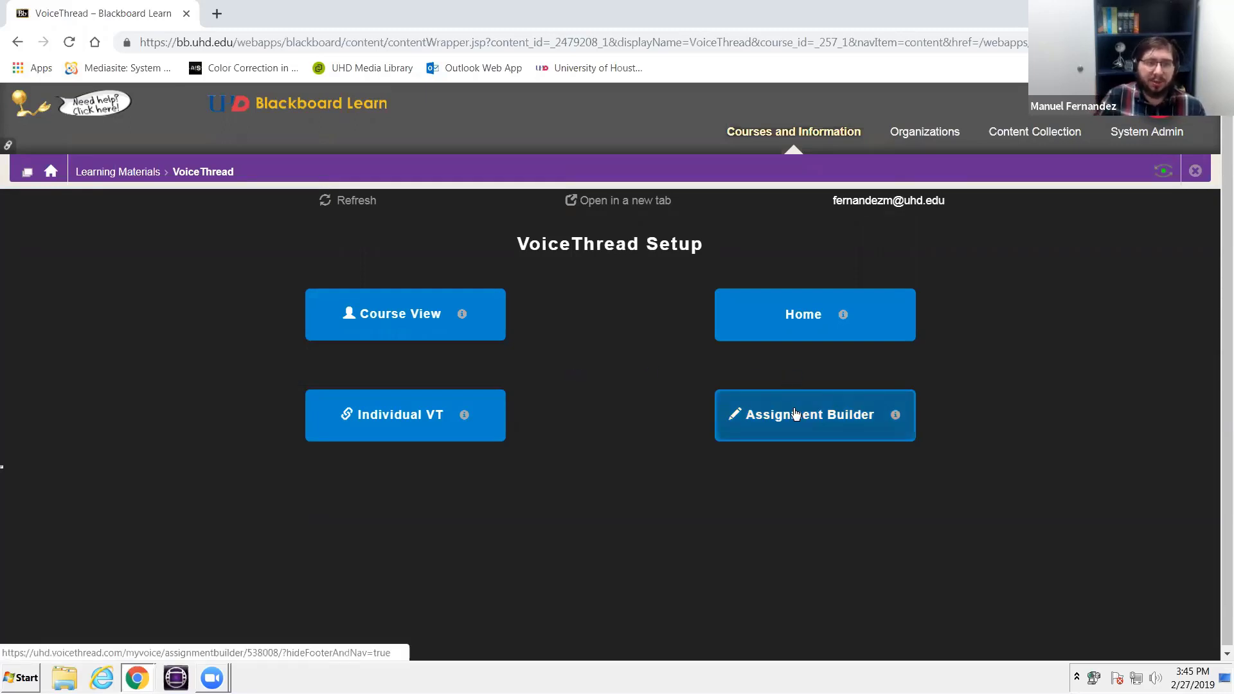
- Build a Create a VoiceThread assignment with the description "Submit a group oral presentation for <<insert subject>>>"
click(854, 431)
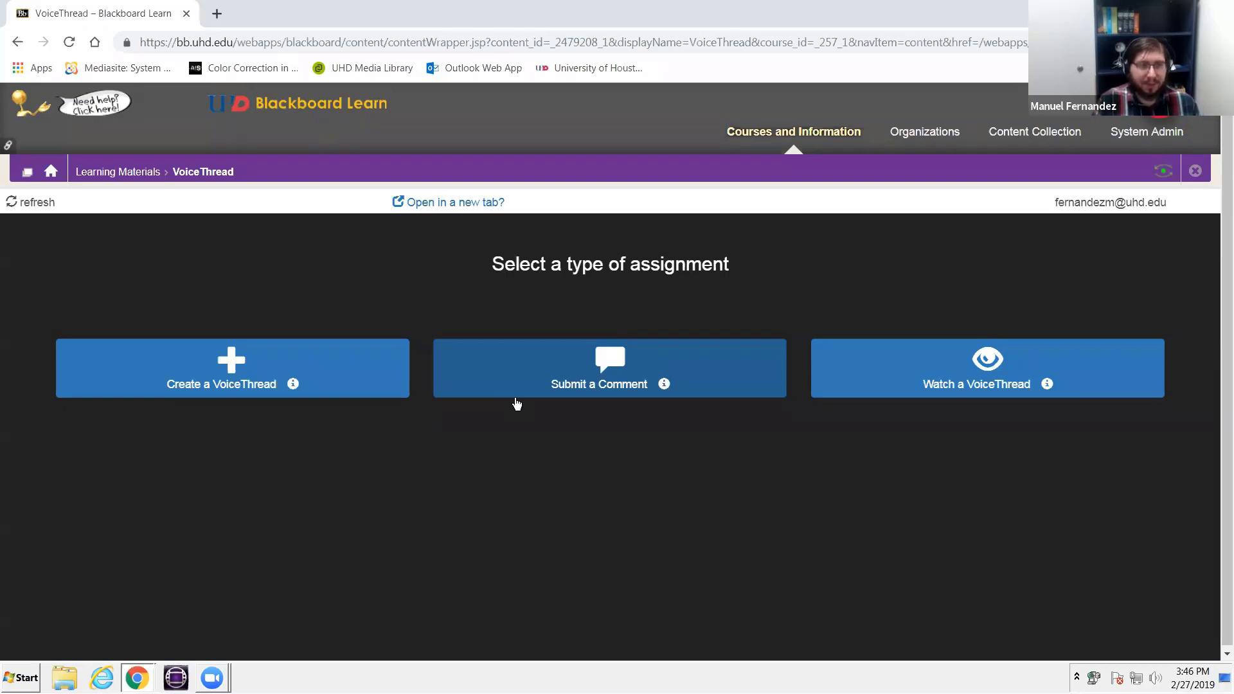
click(244, 384)
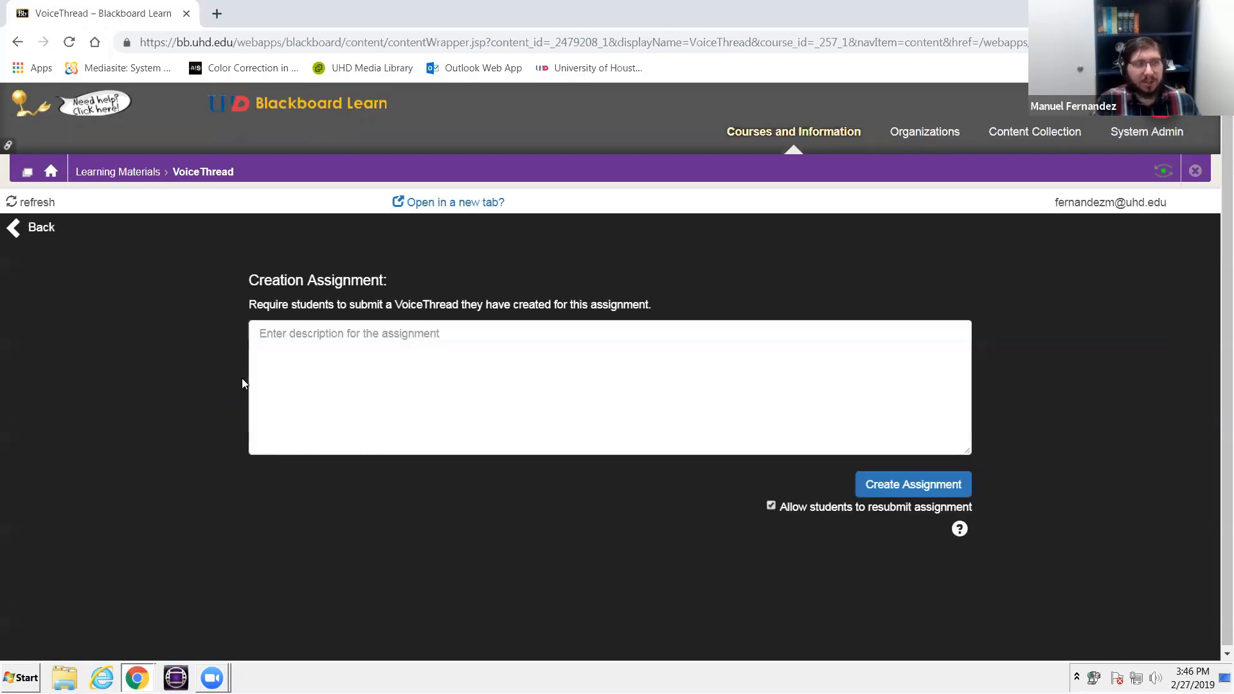
click(302, 364)
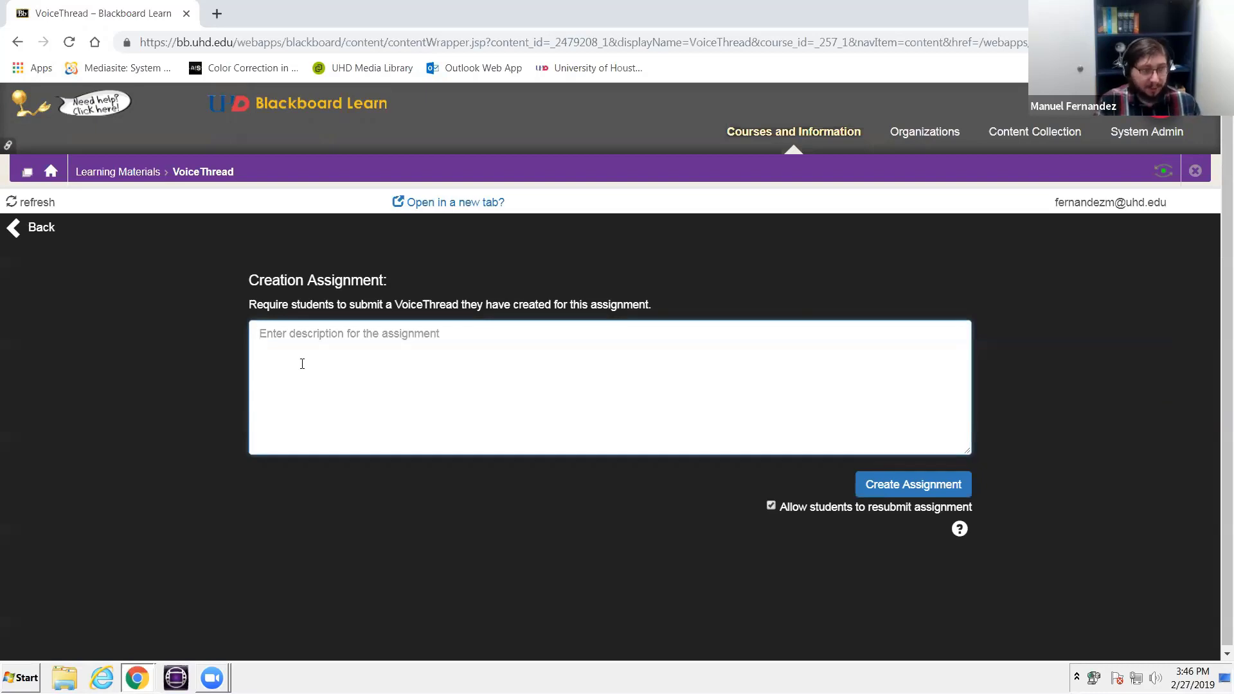
text(Submi)
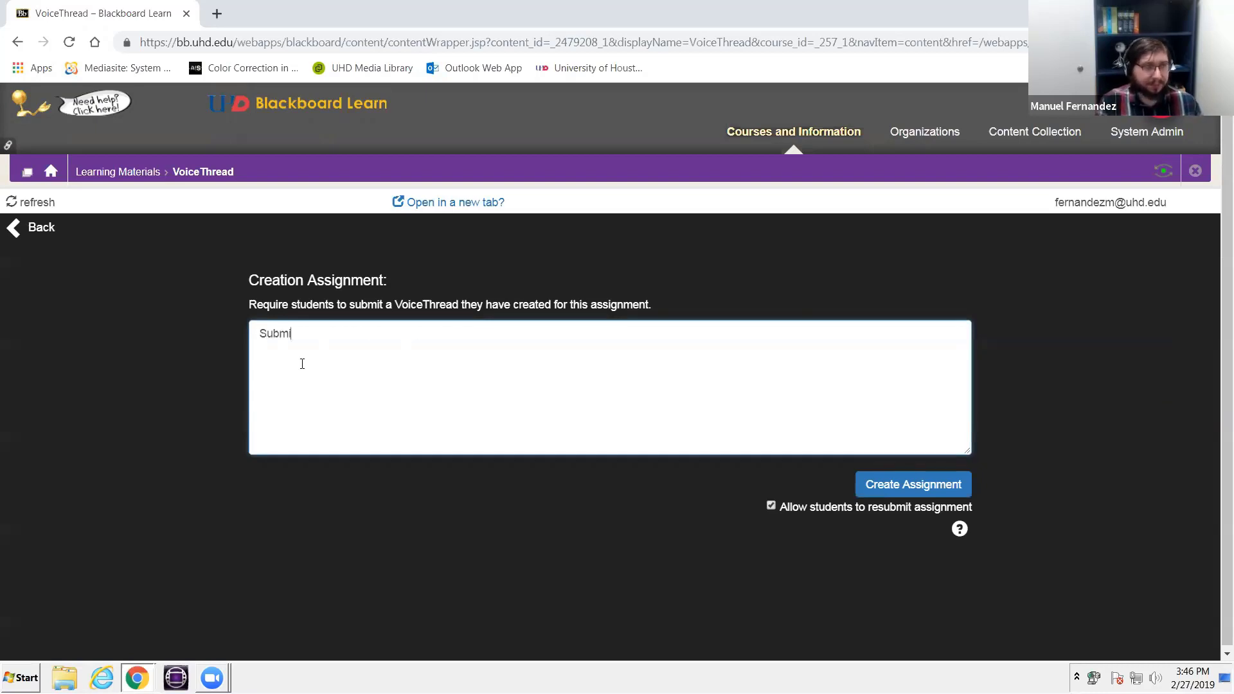
text(t a group oral)
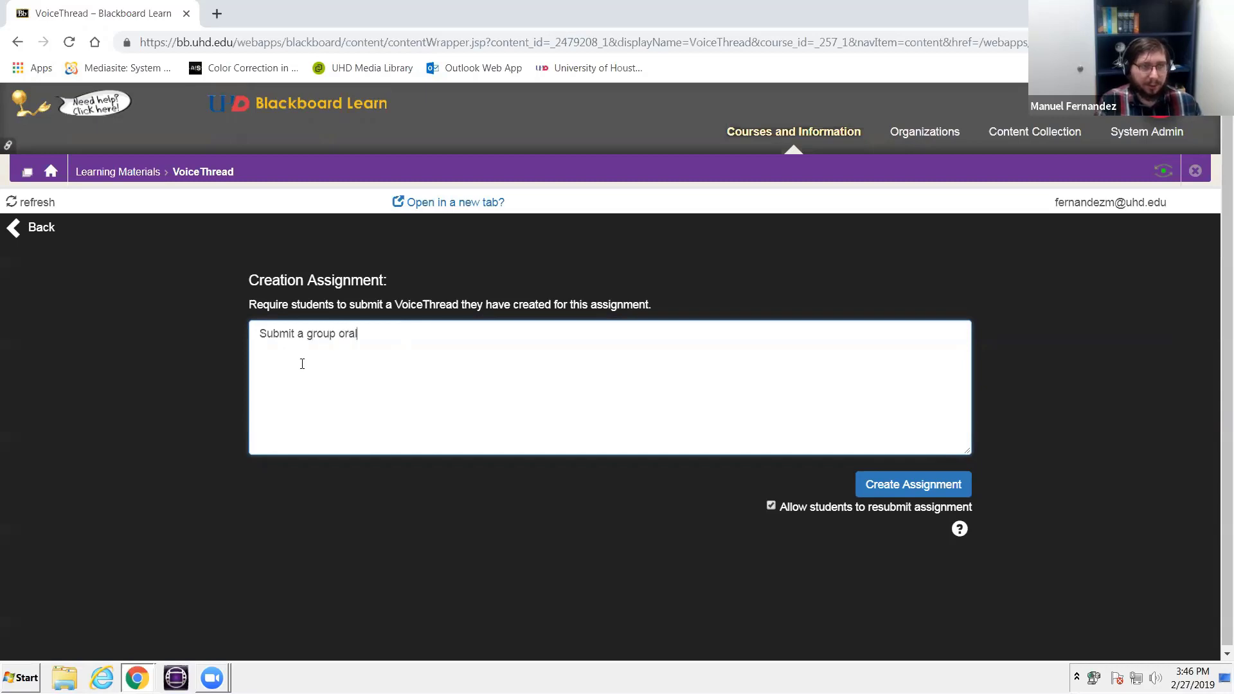
text( presentation )
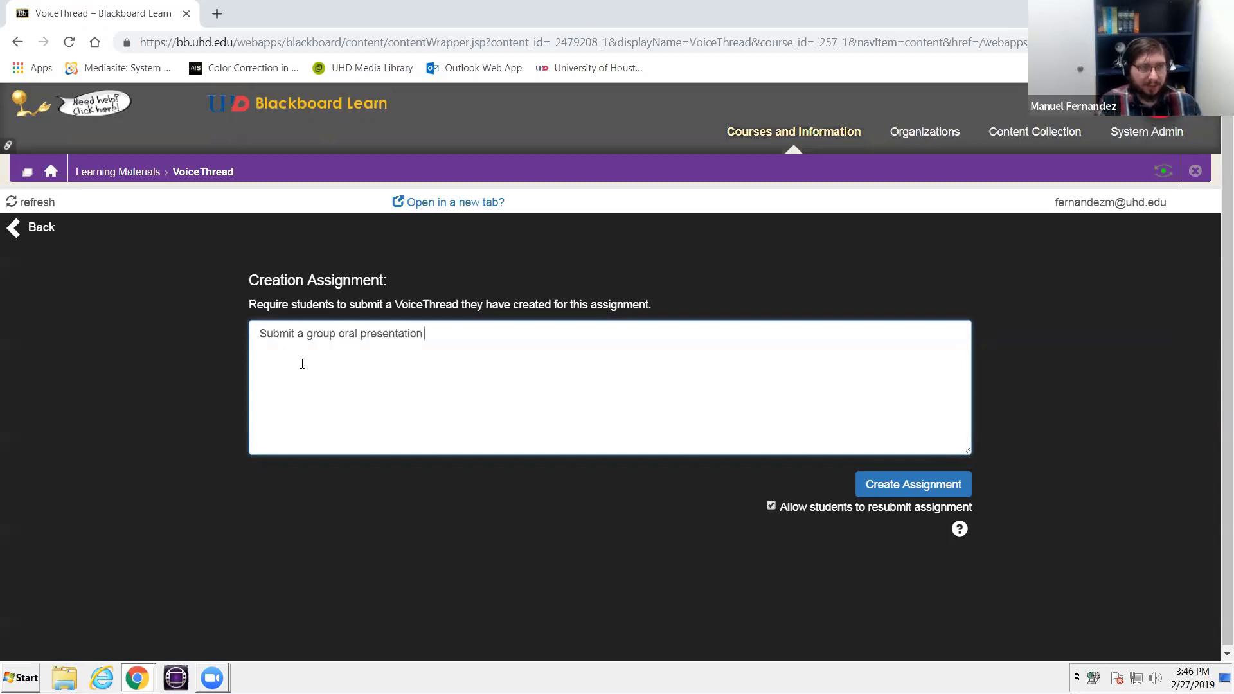
text(for <<)
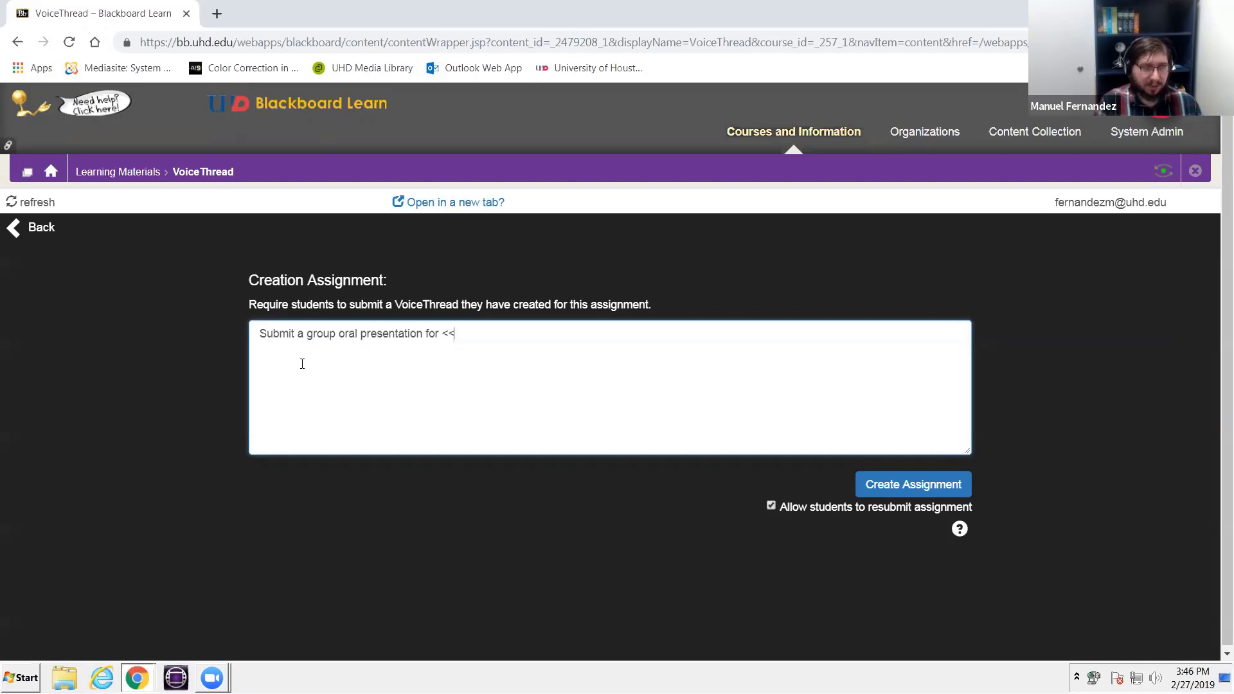
text(insert)
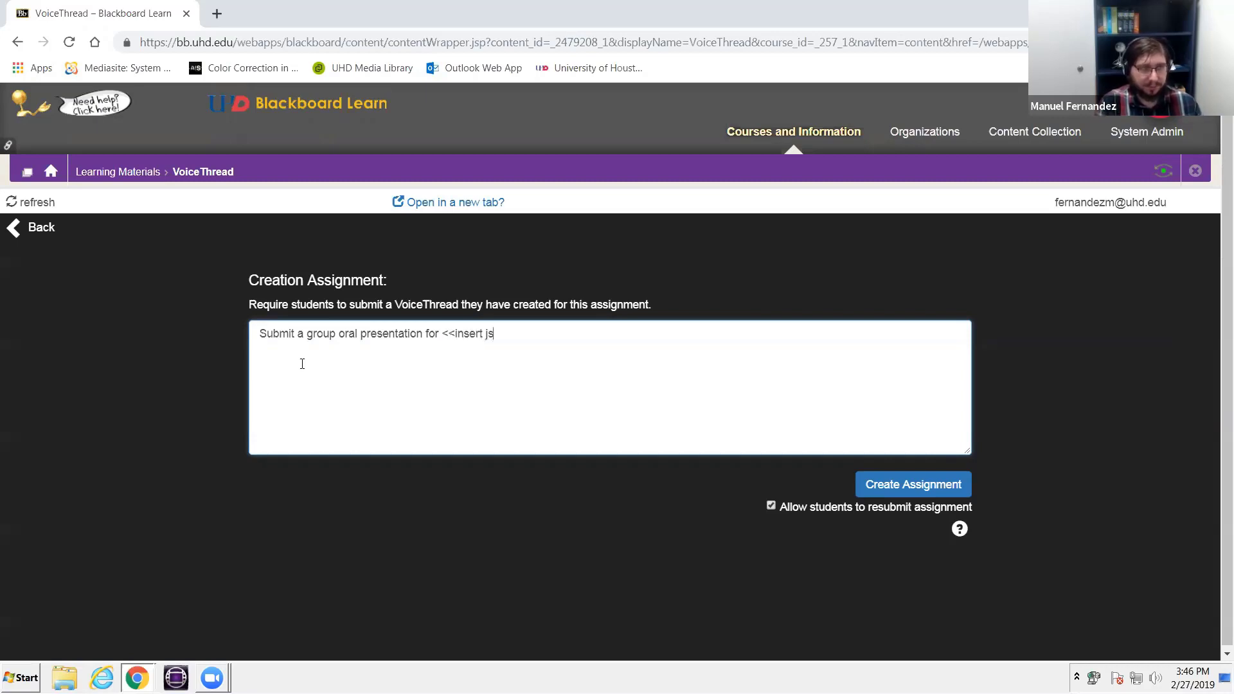
text( subject>>>)
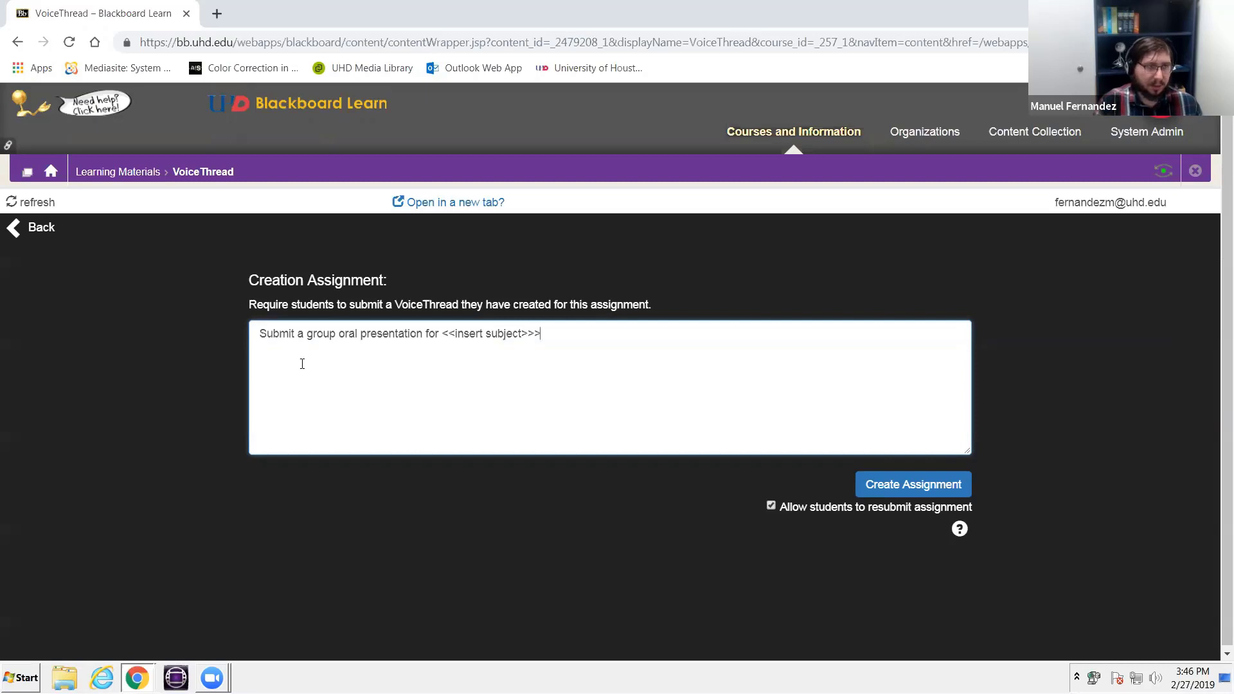
click(917, 479)
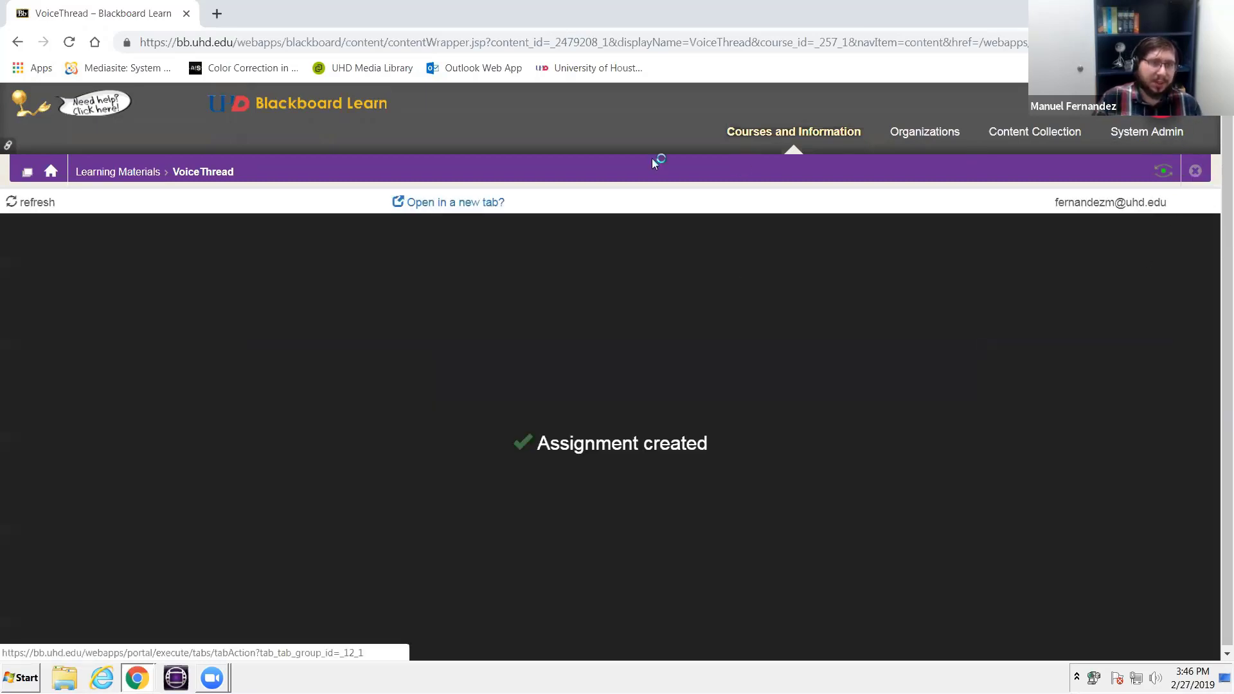
- Return to Learning Materials, then look through the course's user list for the student accounts
click(119, 171)
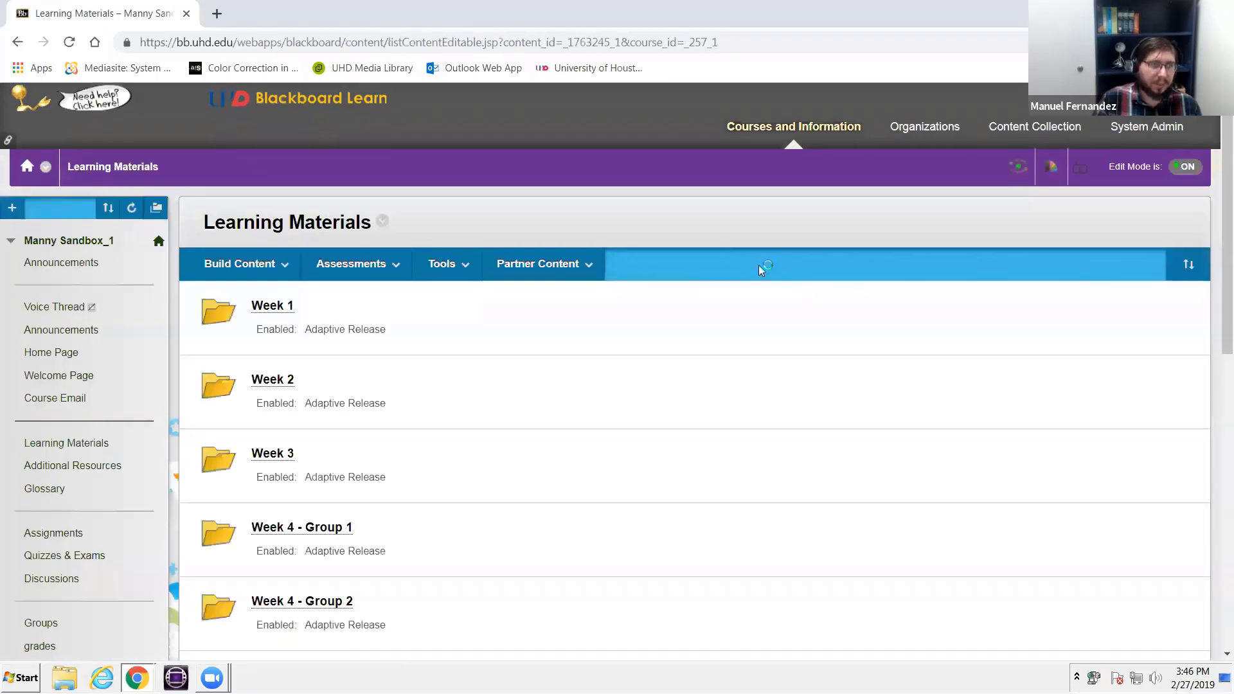
scroll(758, 265, down, 10)
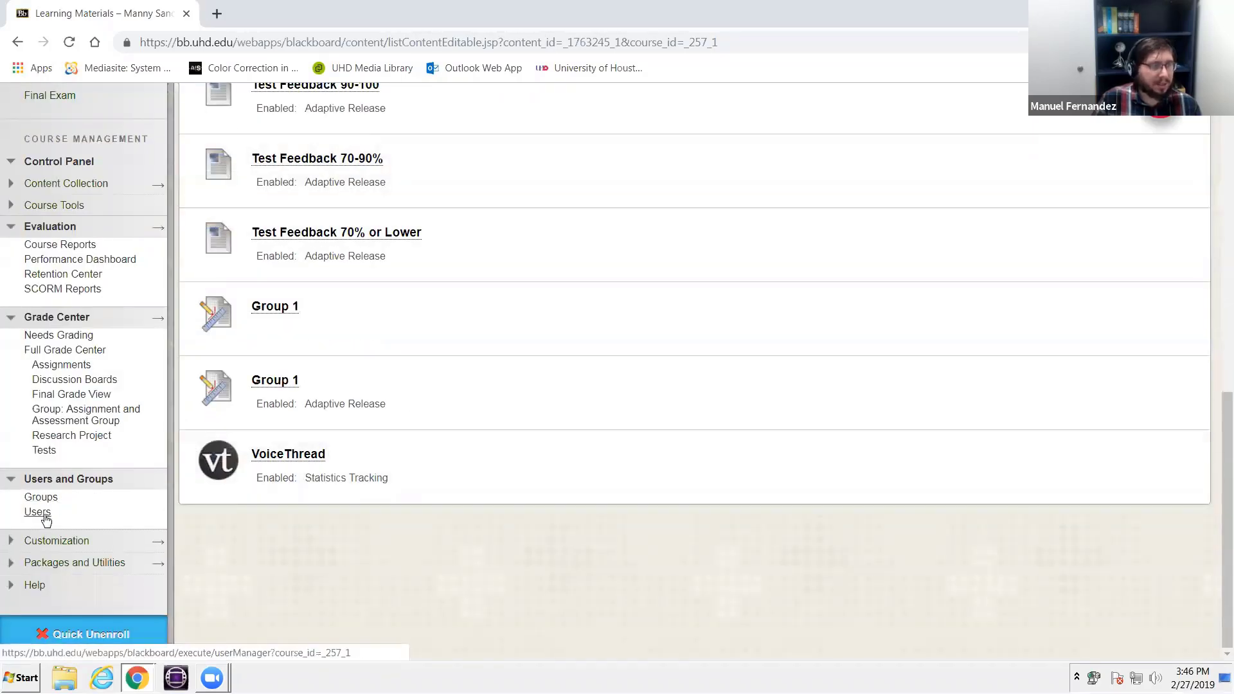
click(43, 514)
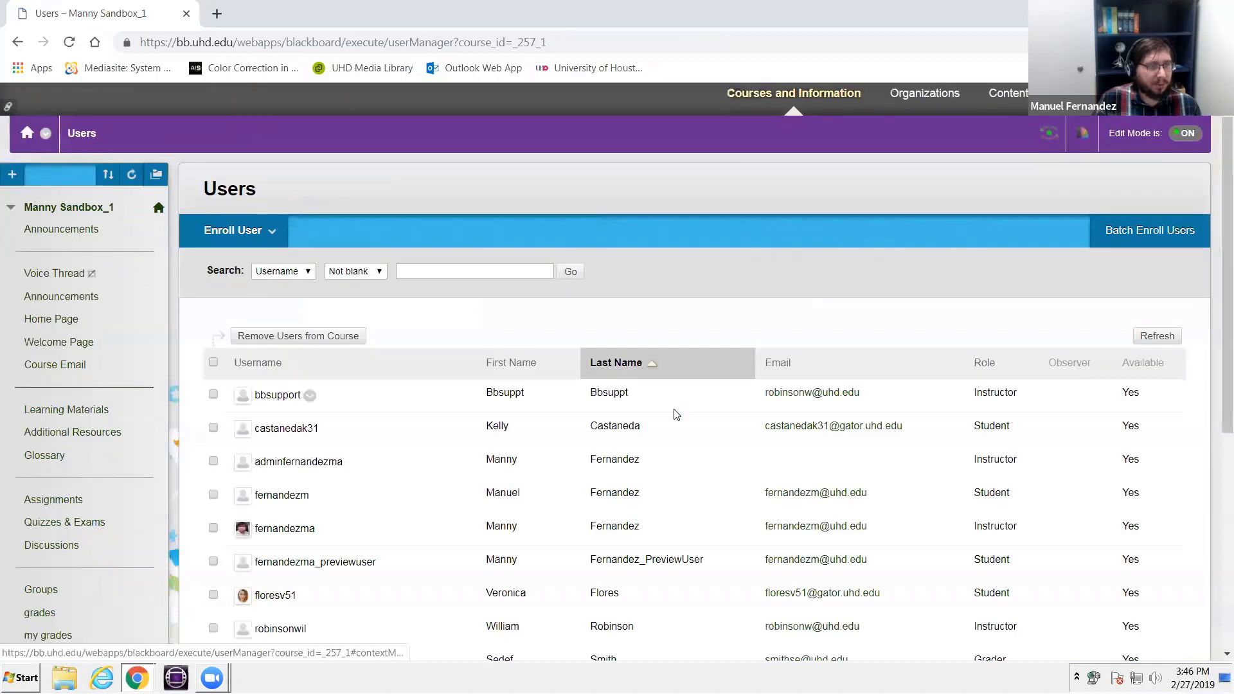
scroll(675, 412, down, 6)
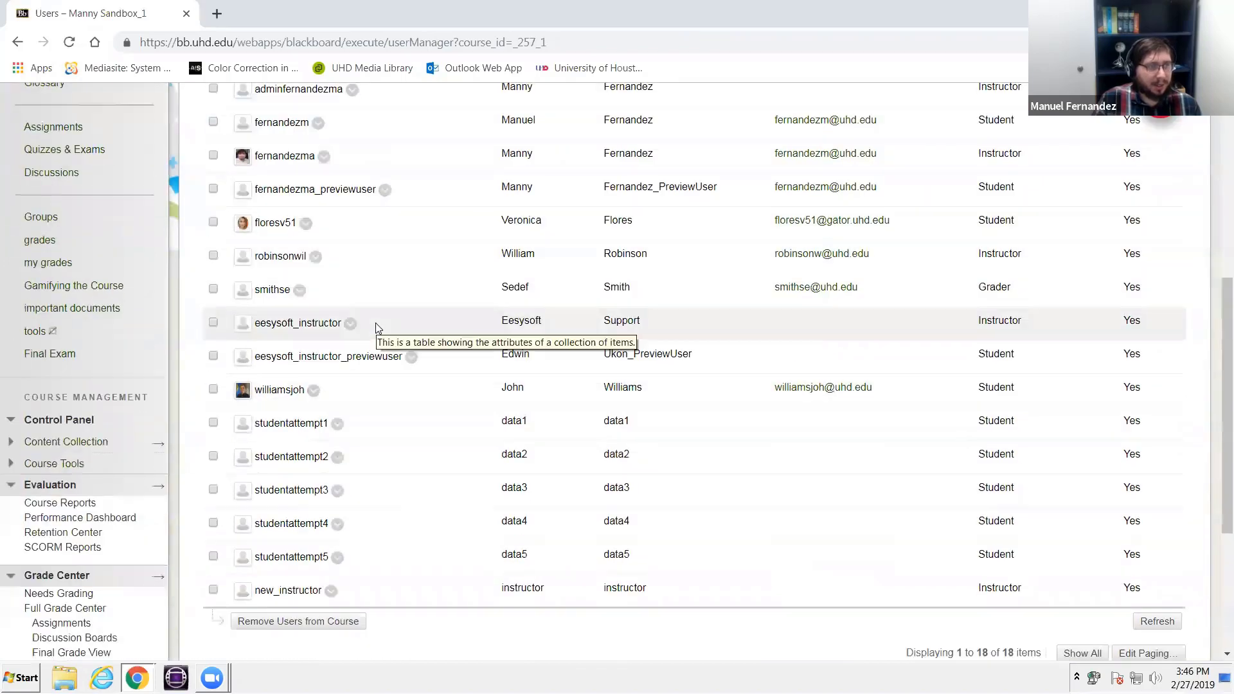
scroll(375, 323, down, 3)
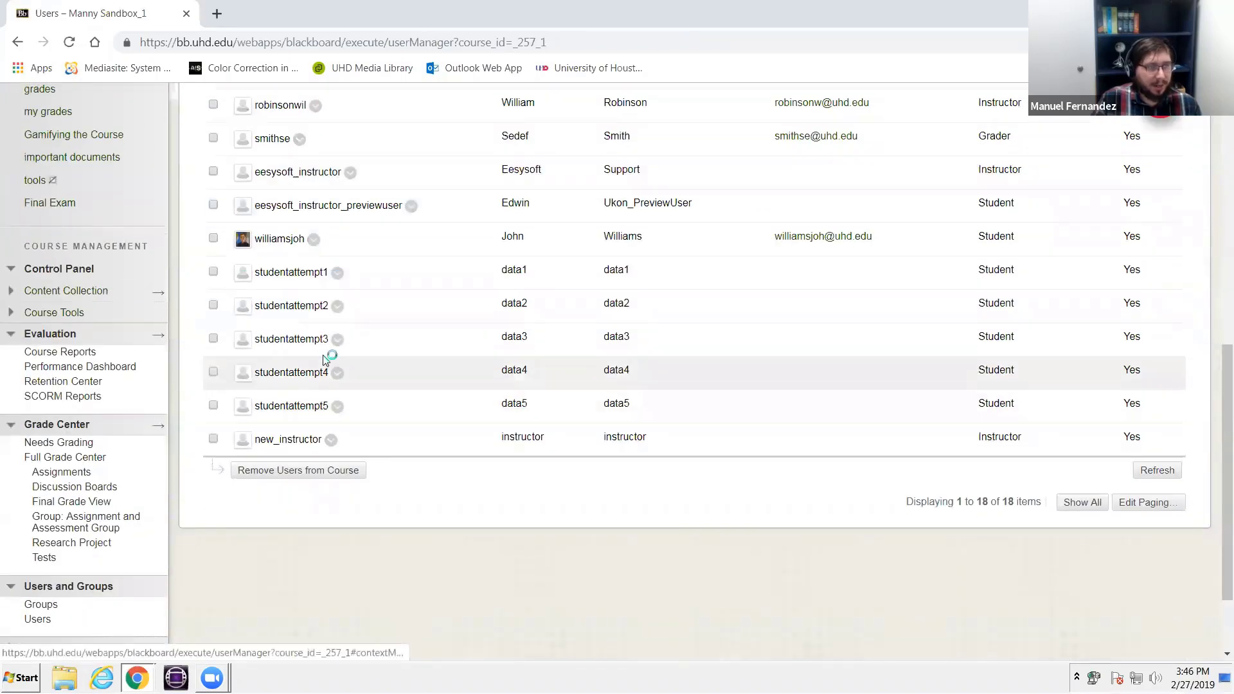
drag(329, 339, 250, 339)
scroll(11, 531, down, 2)
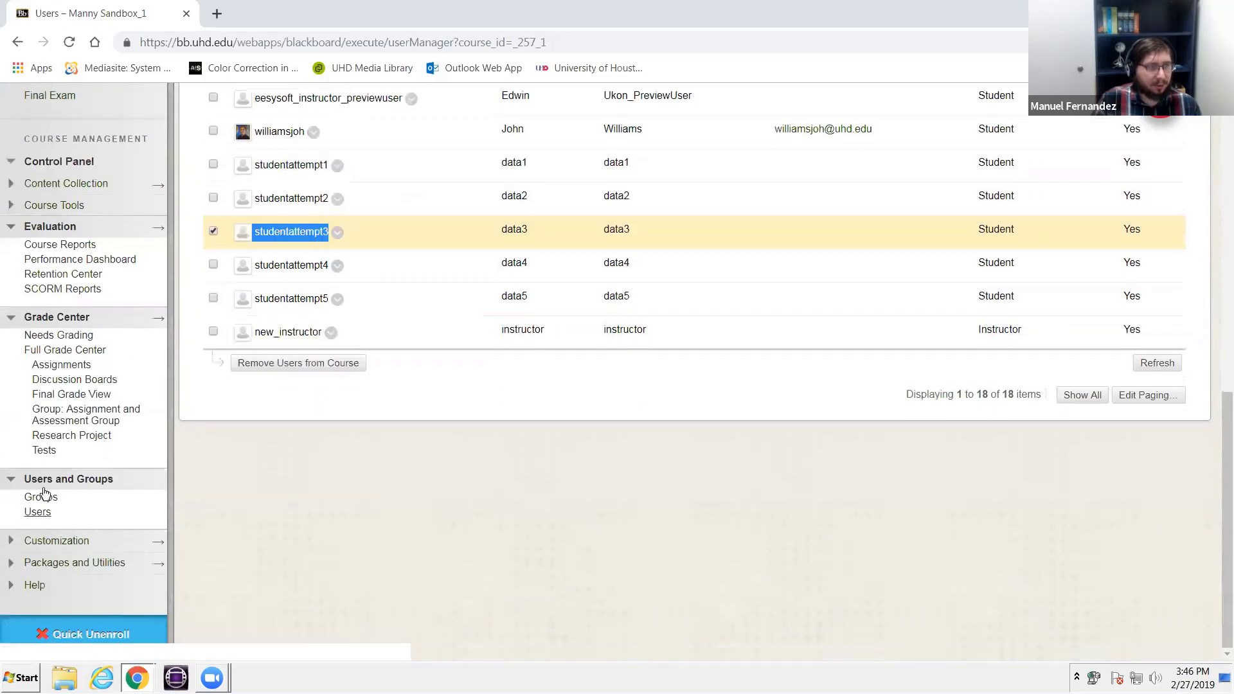
- List all users in the course's group management and remove the preview user from Assignment and Assessment Group
click(42, 497)
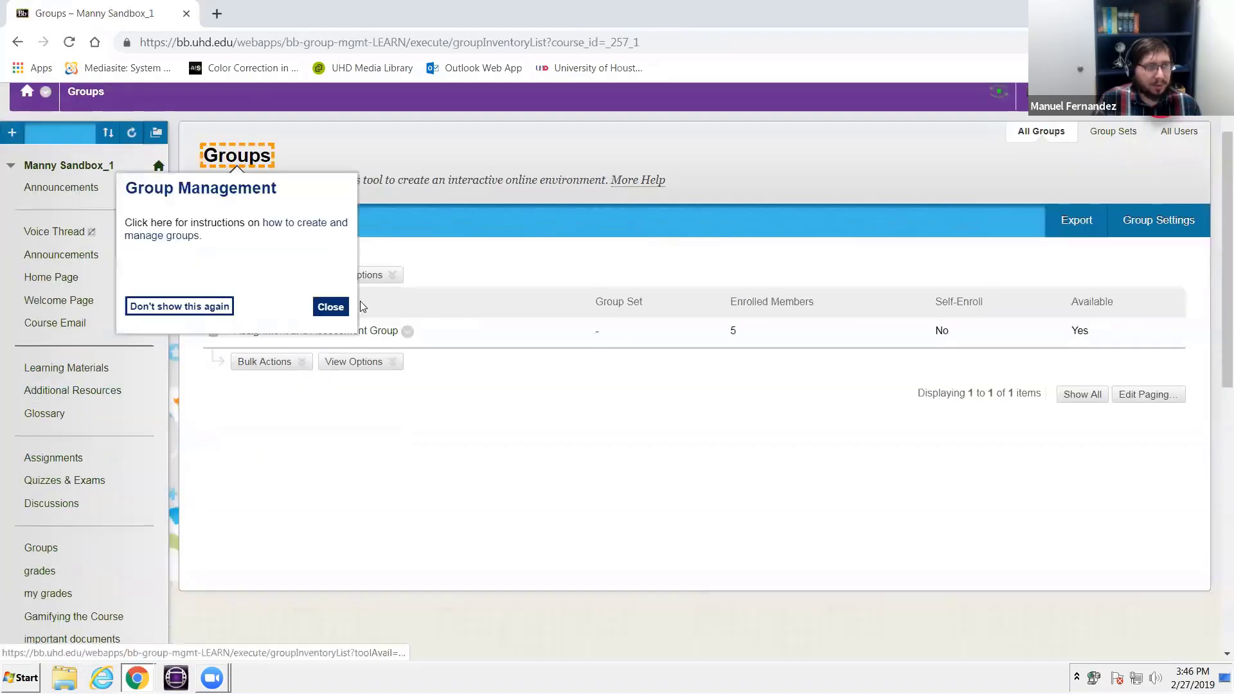
click(1171, 135)
scroll(790, 277, down, 5)
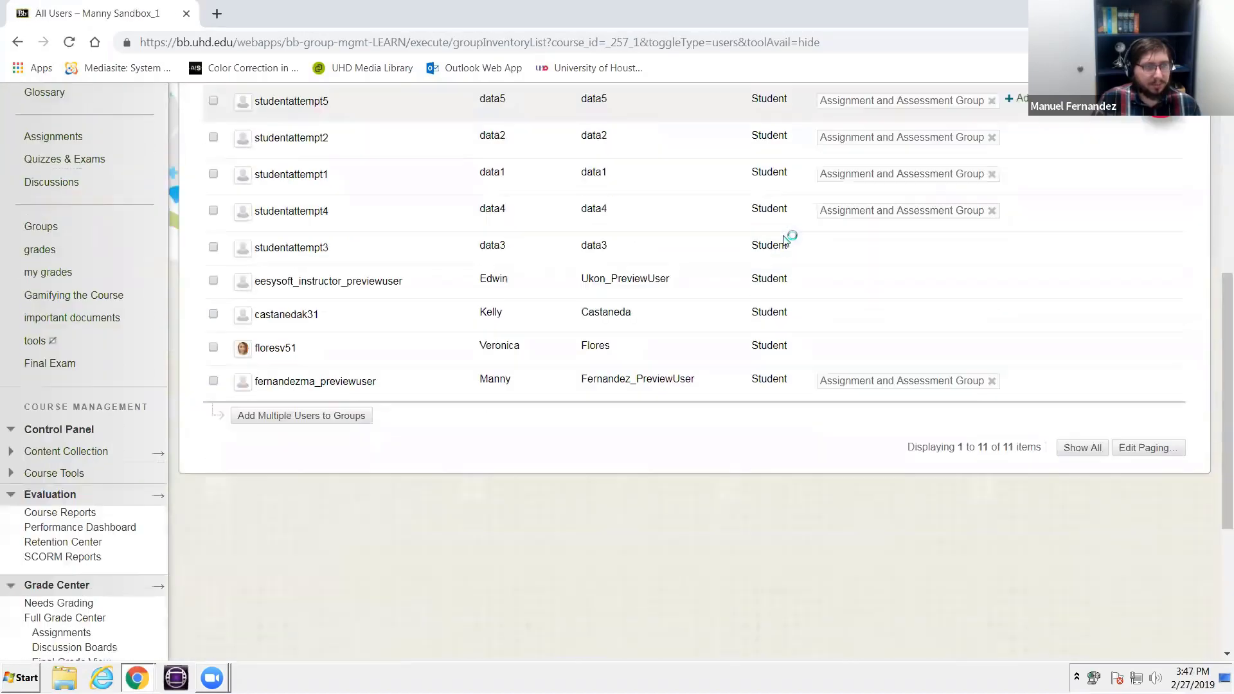
scroll(765, 213, up, 1)
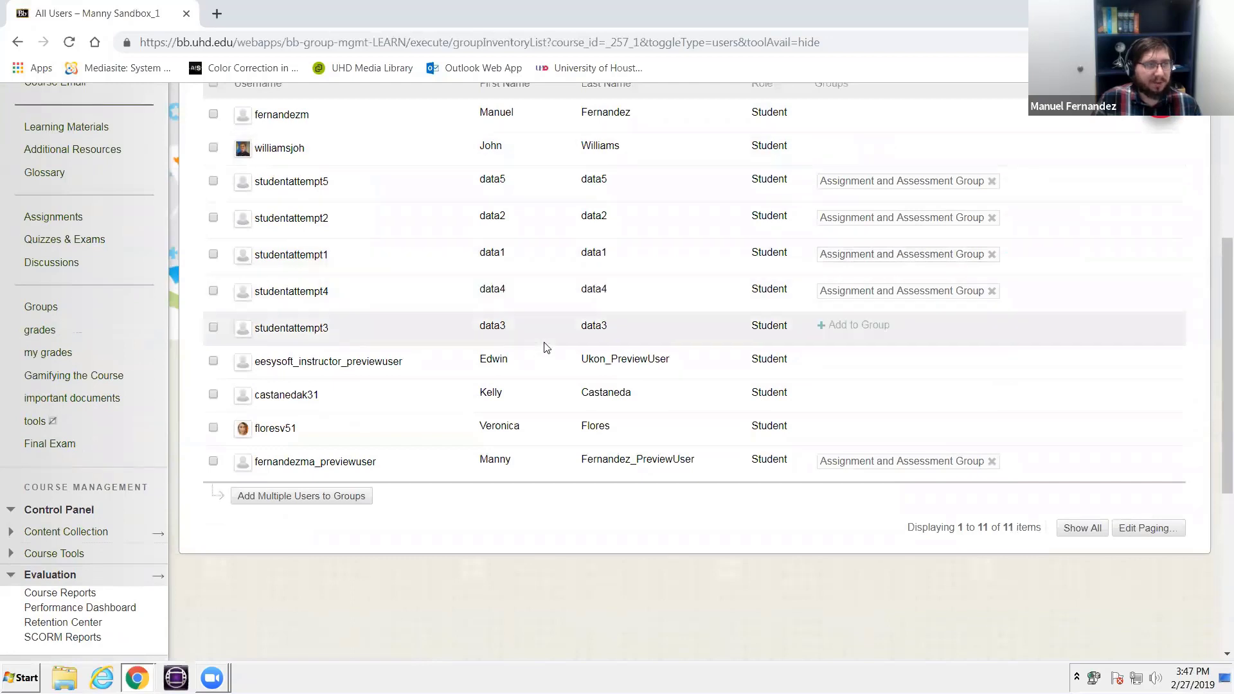
click(987, 462)
click(694, 131)
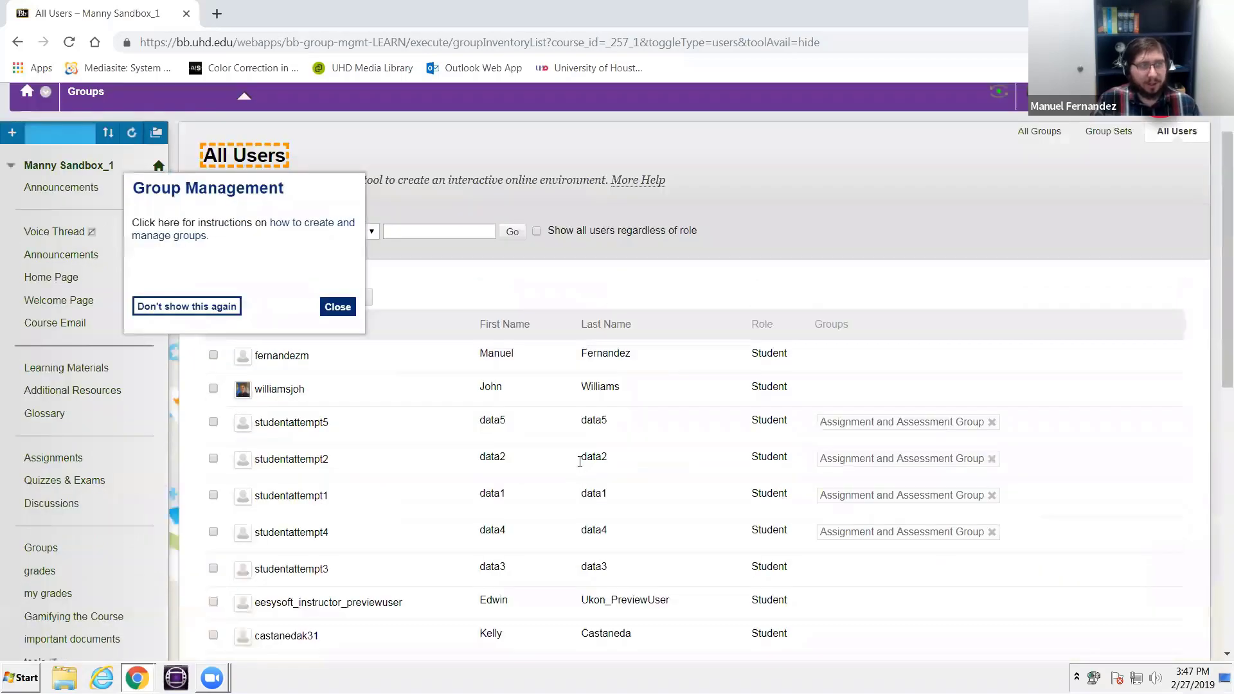
click(337, 307)
- Enter student preview, check Learning Materials, Assignments, and Quizzes & Exams for the group-restricted items, and leave the preview
scroll(116, 367, down, 5)
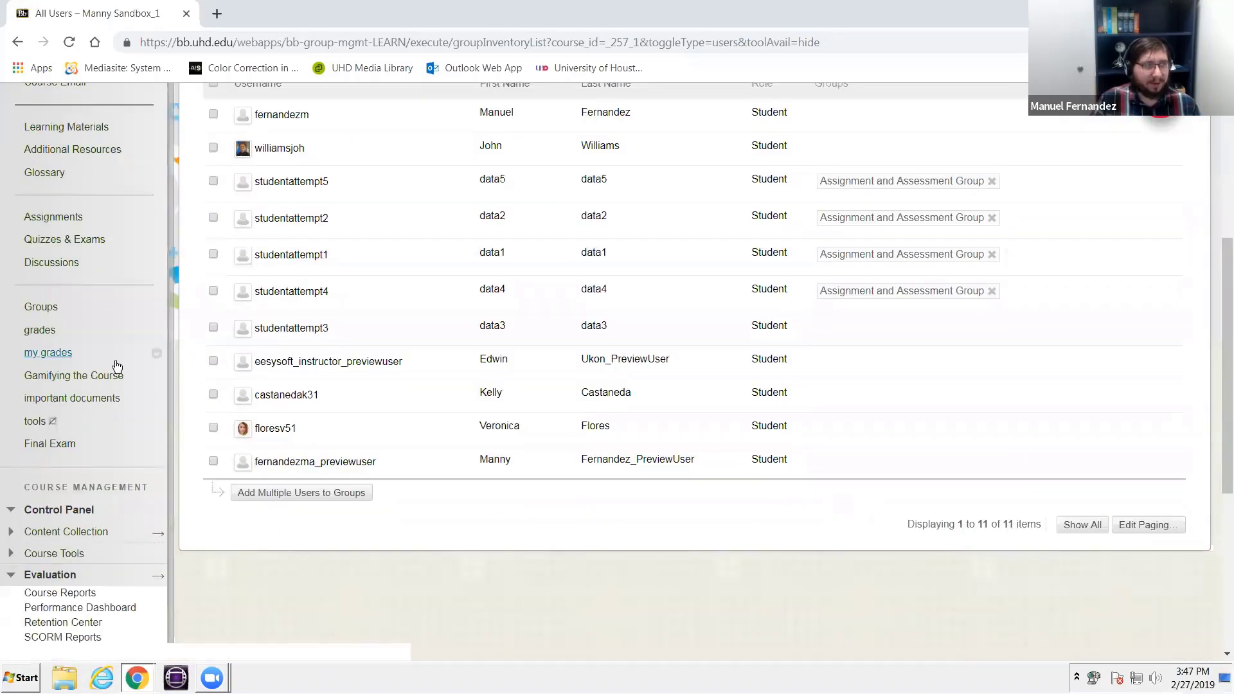
click(54, 217)
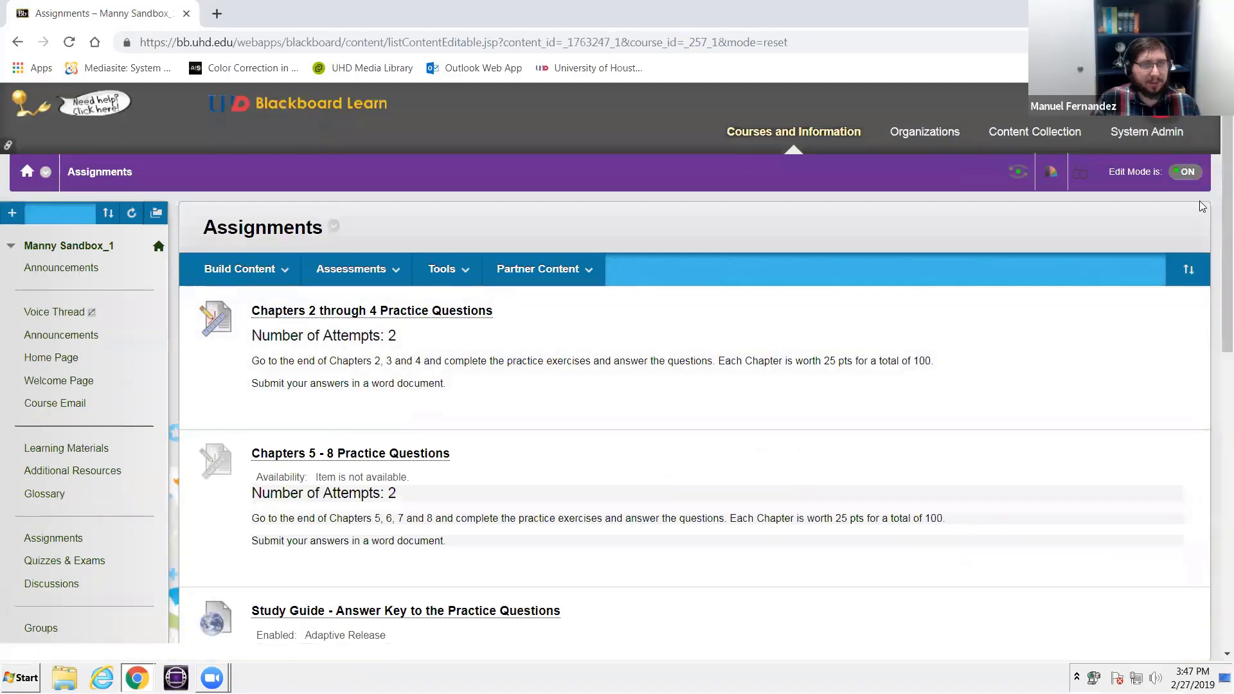
click(1018, 173)
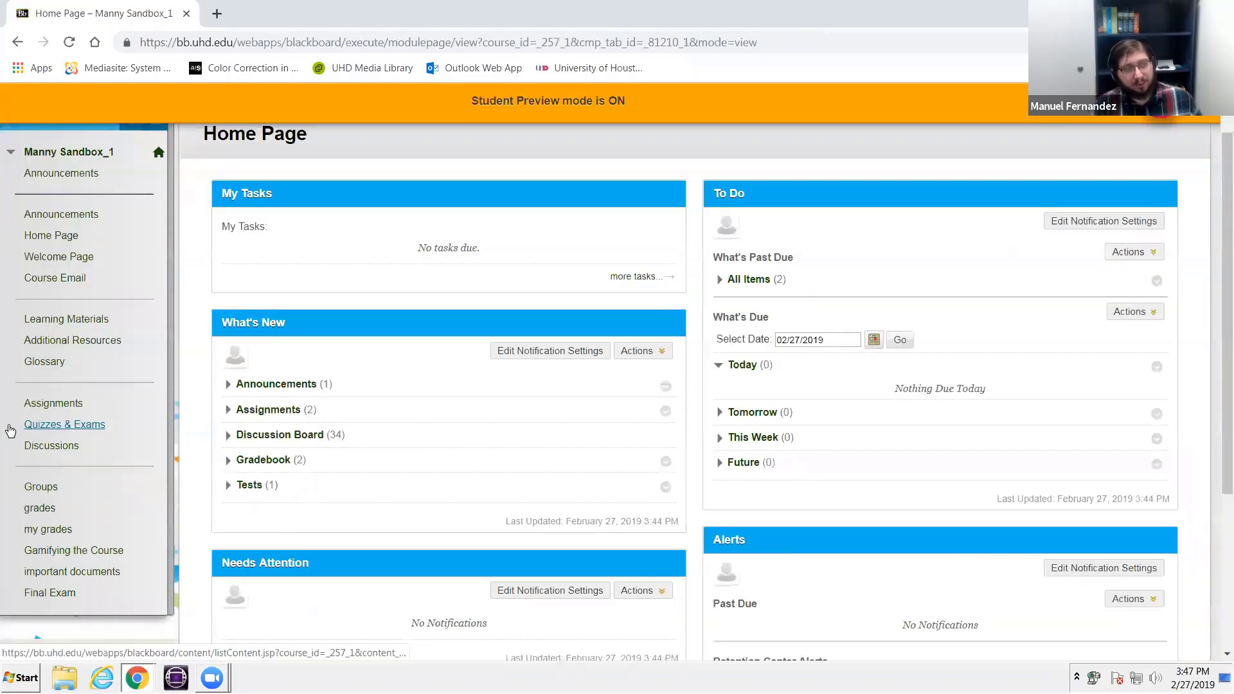
scroll(51, 292, down, 1)
click(69, 239)
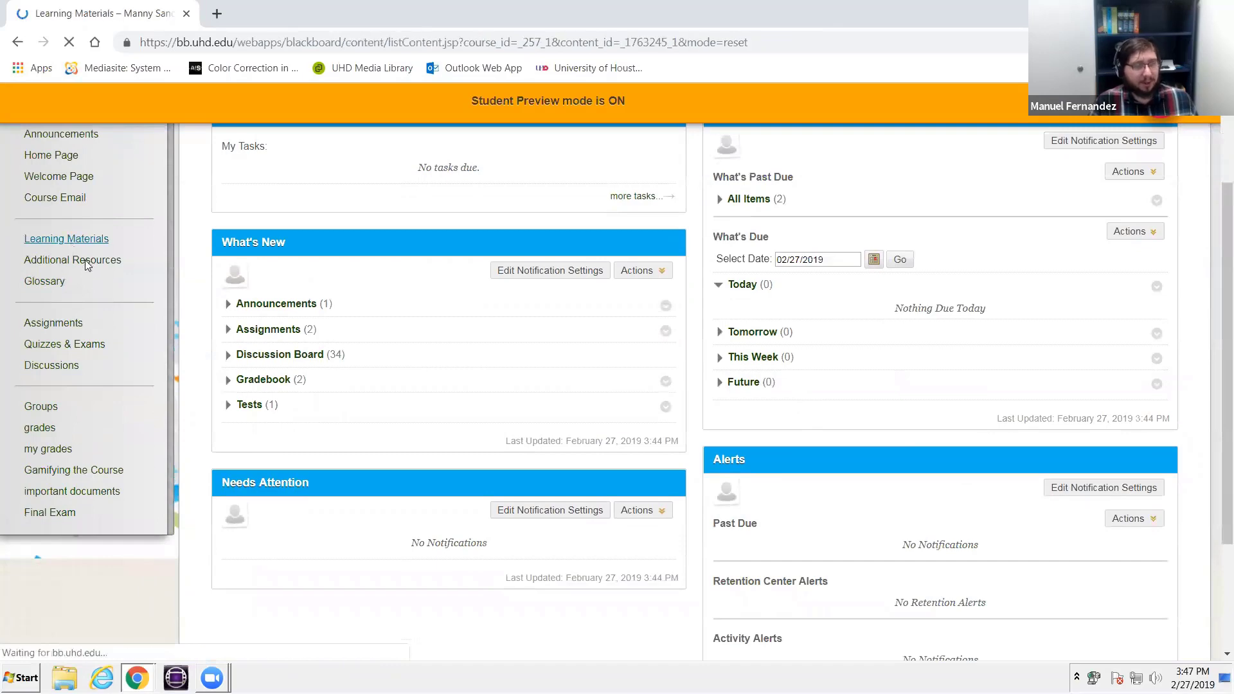
scroll(322, 460, down, 1)
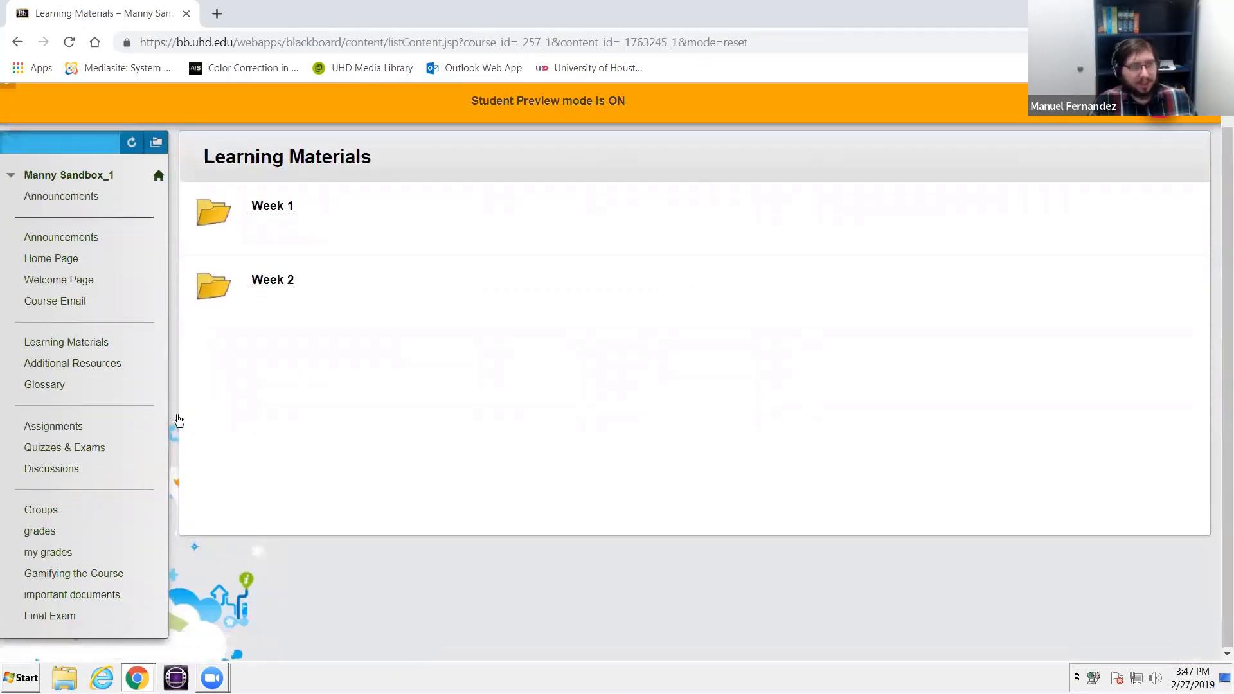
click(69, 426)
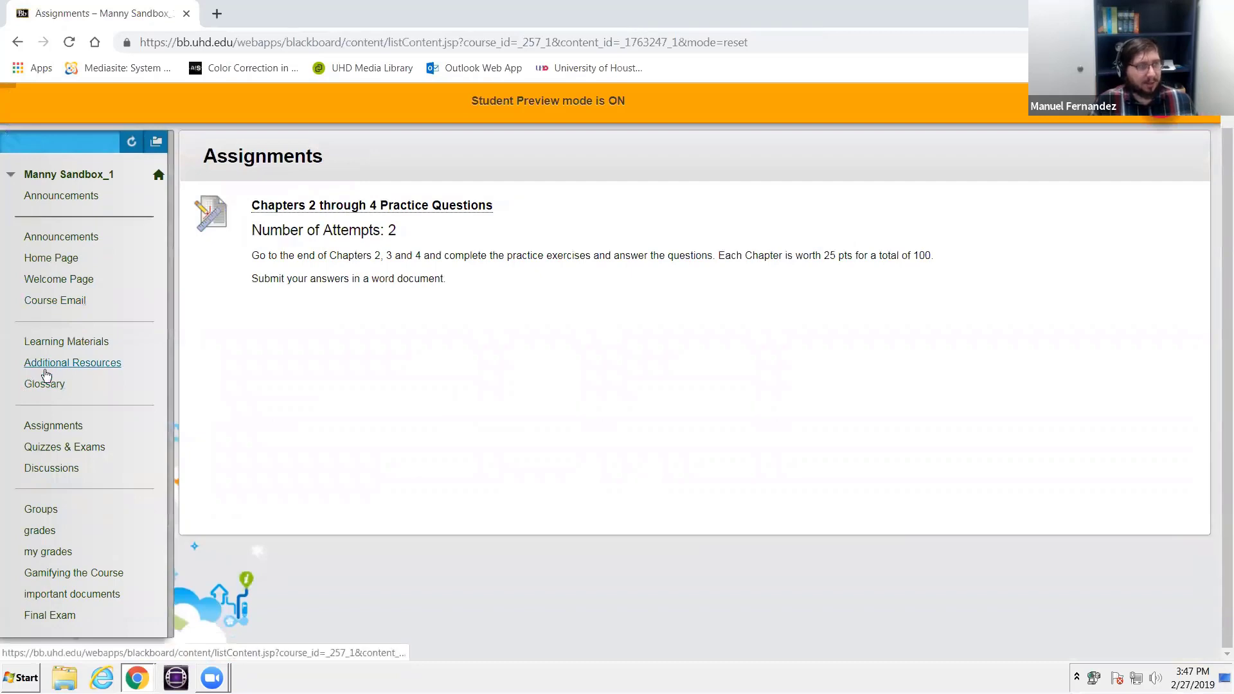
click(59, 450)
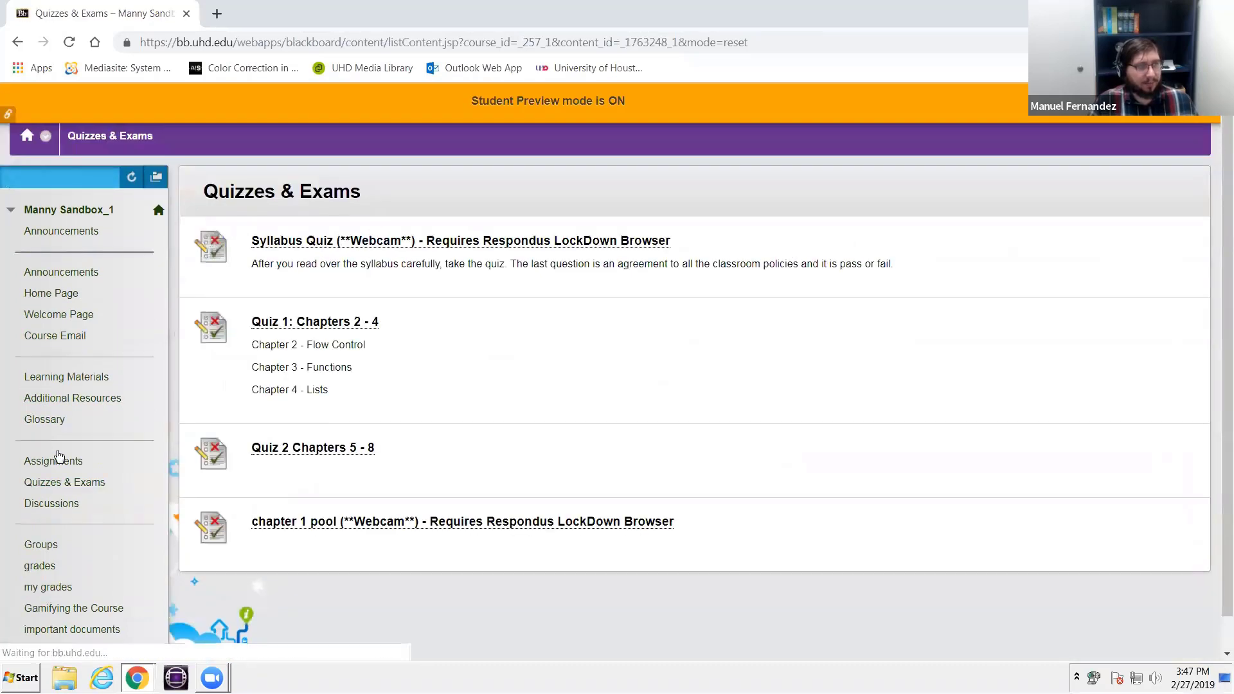
scroll(59, 456, down, 1)
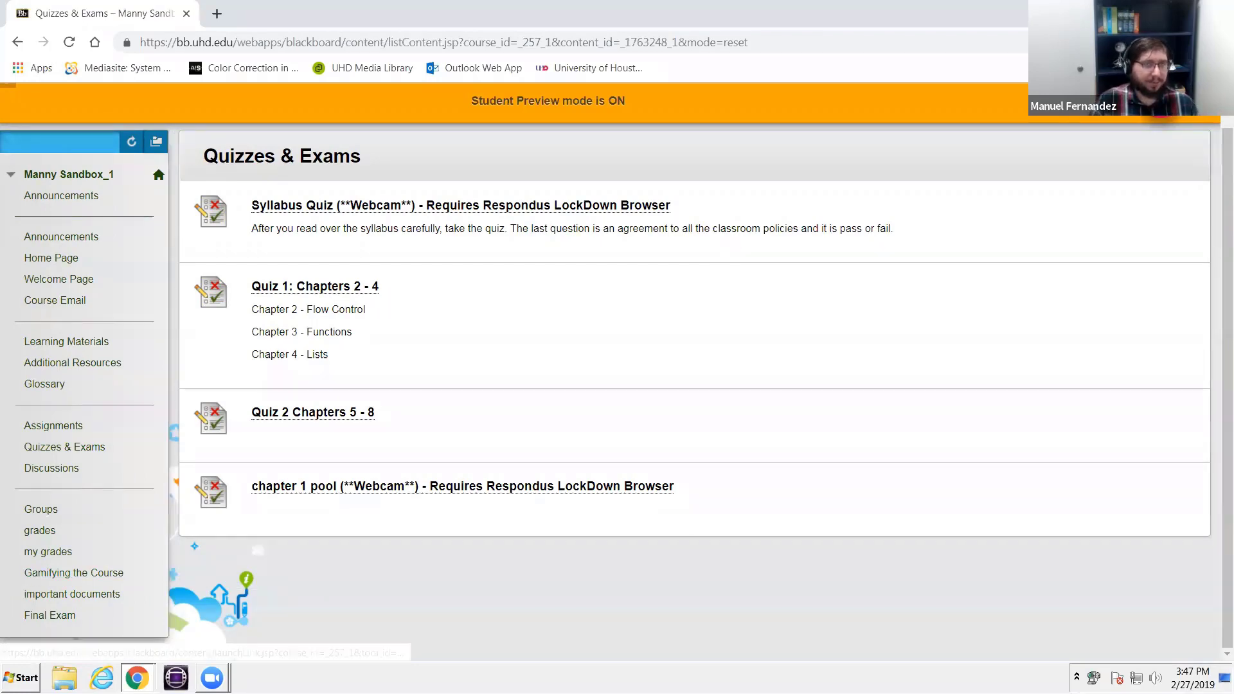
click(40, 140)
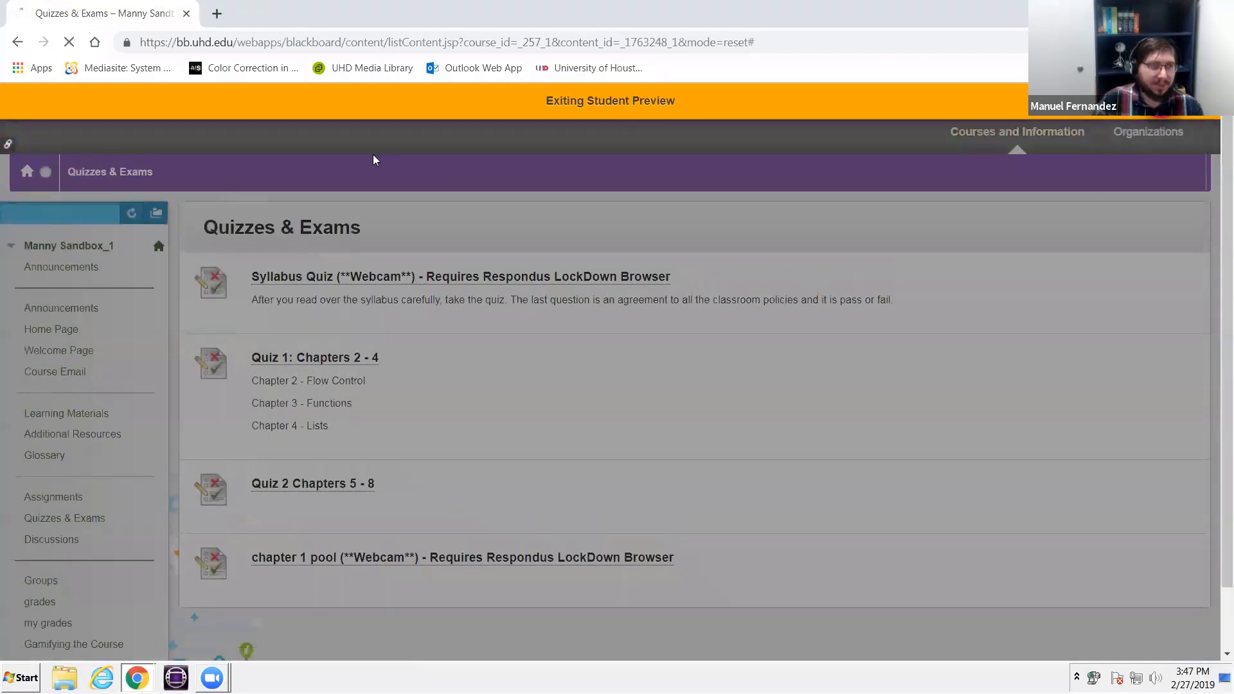
- Open the course's group management and look through the list of group sets
scroll(58, 450, down, 6)
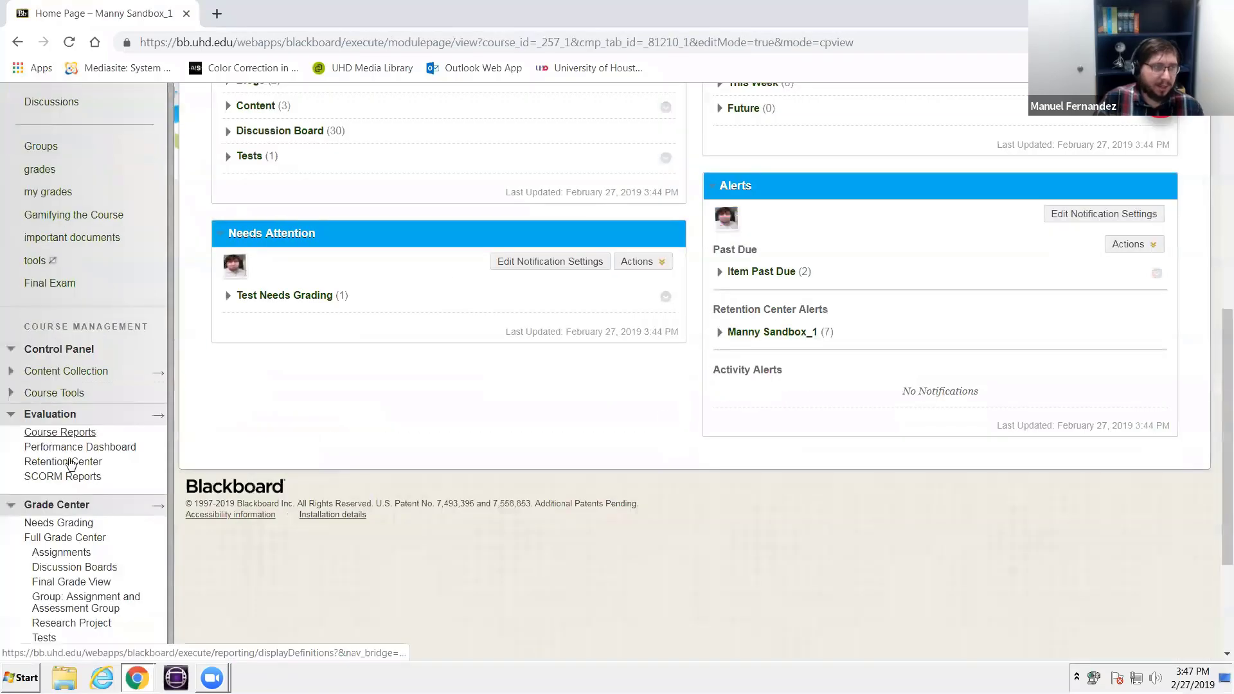
scroll(69, 464, down, 3)
click(51, 513)
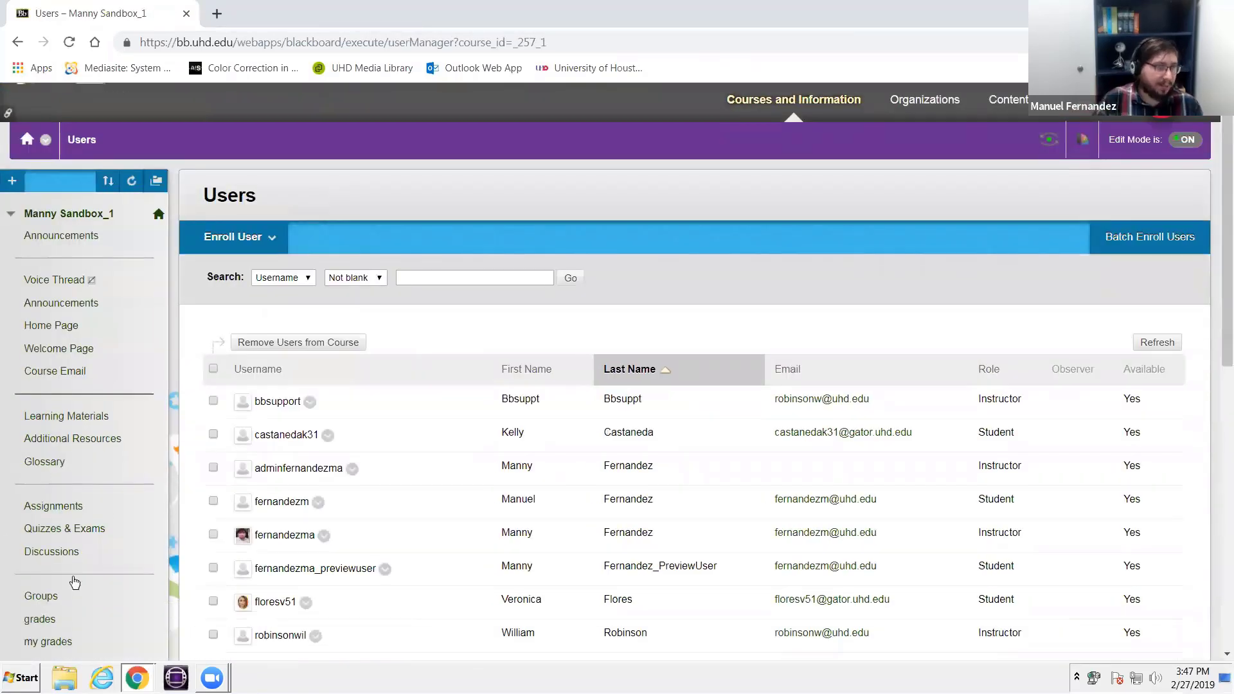
scroll(74, 582, down, 10)
click(50, 501)
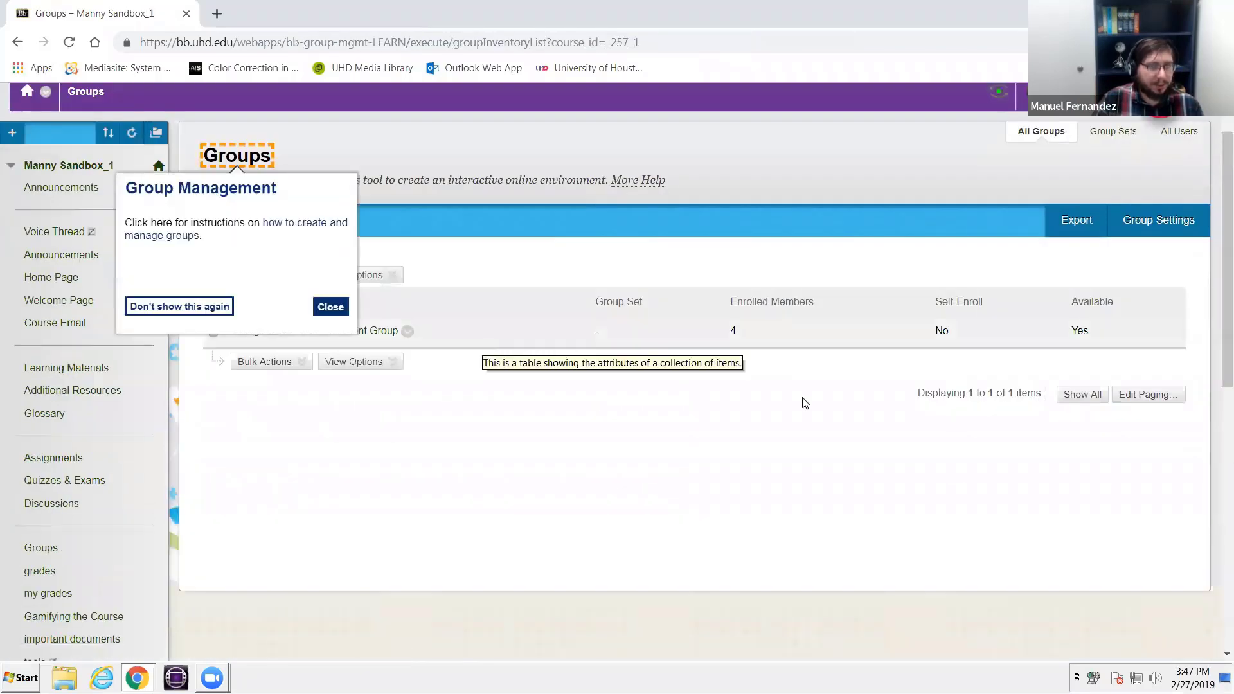
click(1113, 130)
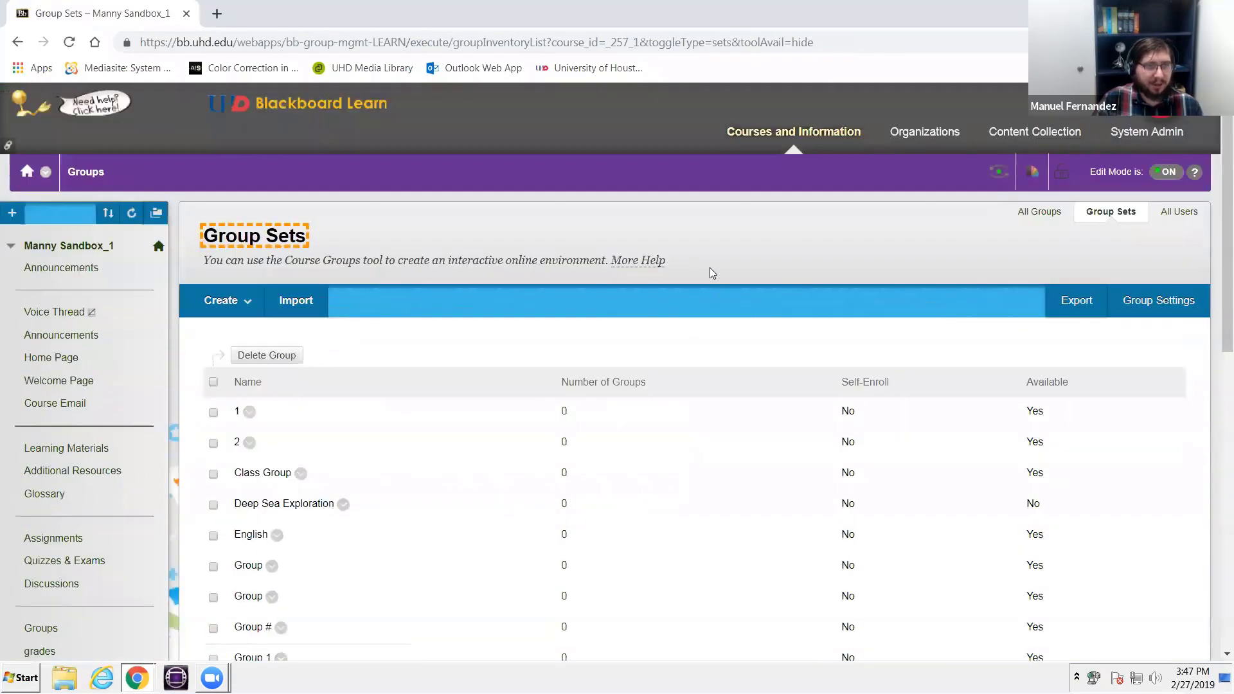
scroll(739, 398, down, 9)
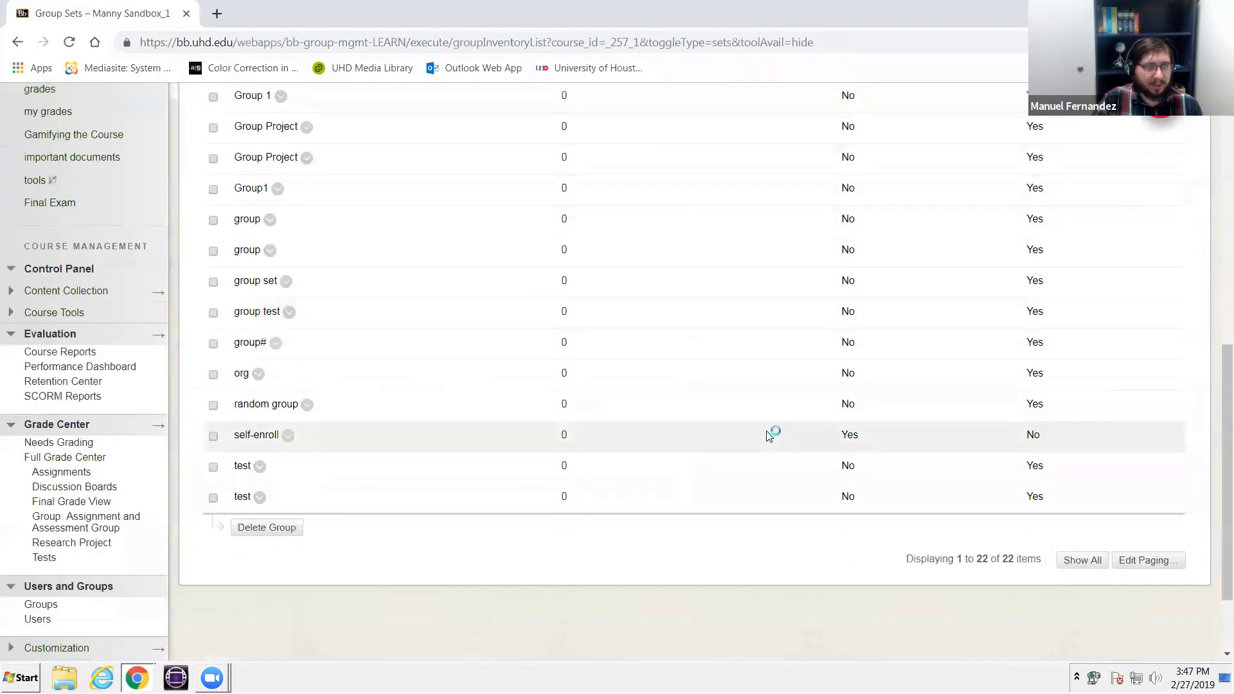
scroll(770, 437, up, 6)
scroll(1191, 151, up, 3)
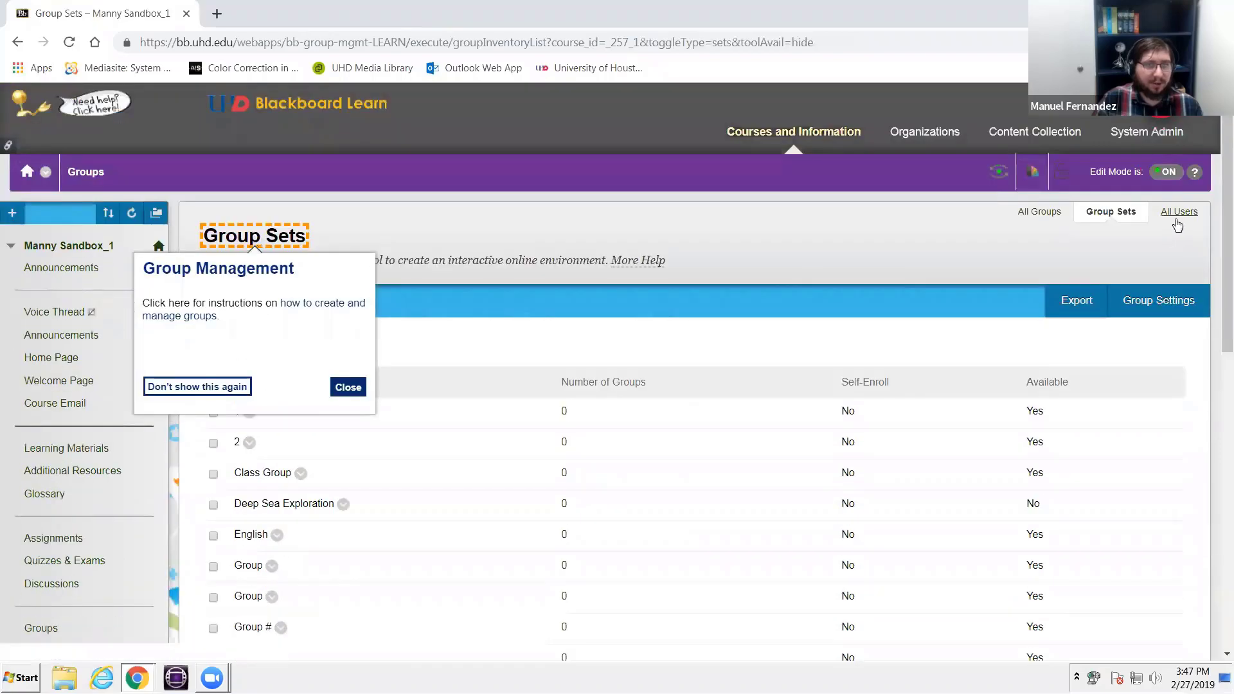
- List all users in group management and add the preview user to Assignment and Assessment Group
click(1177, 221)
scroll(845, 294, down, 2)
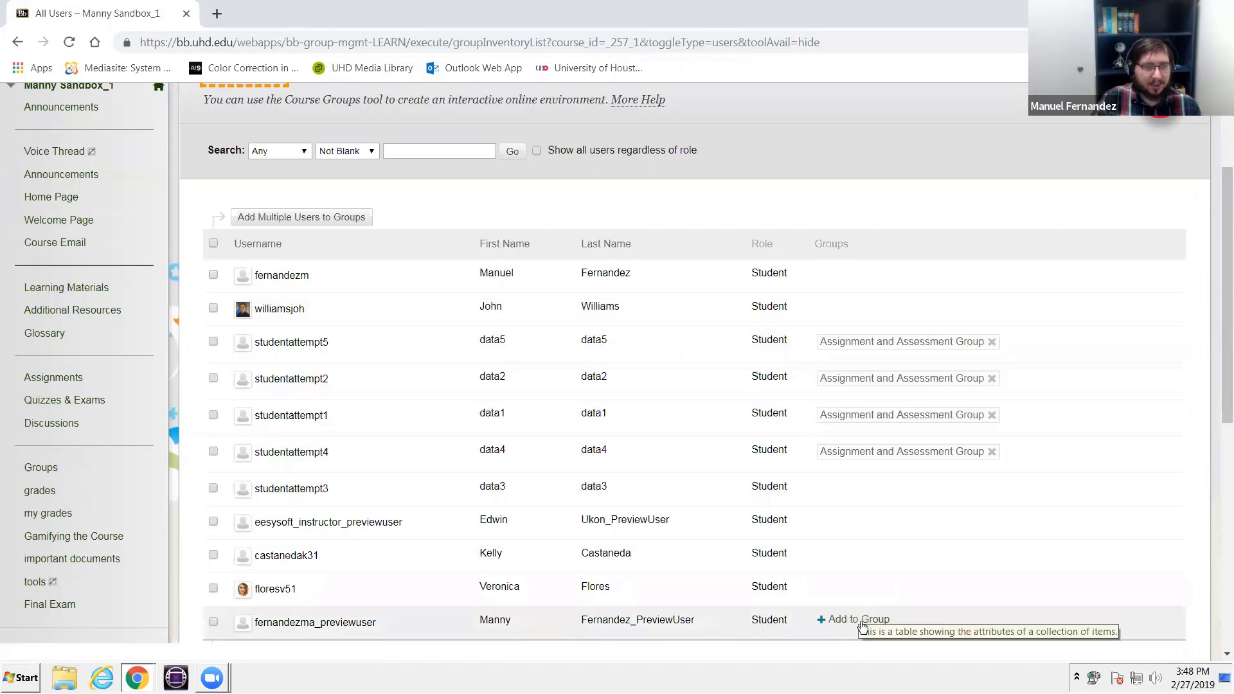
click(862, 621)
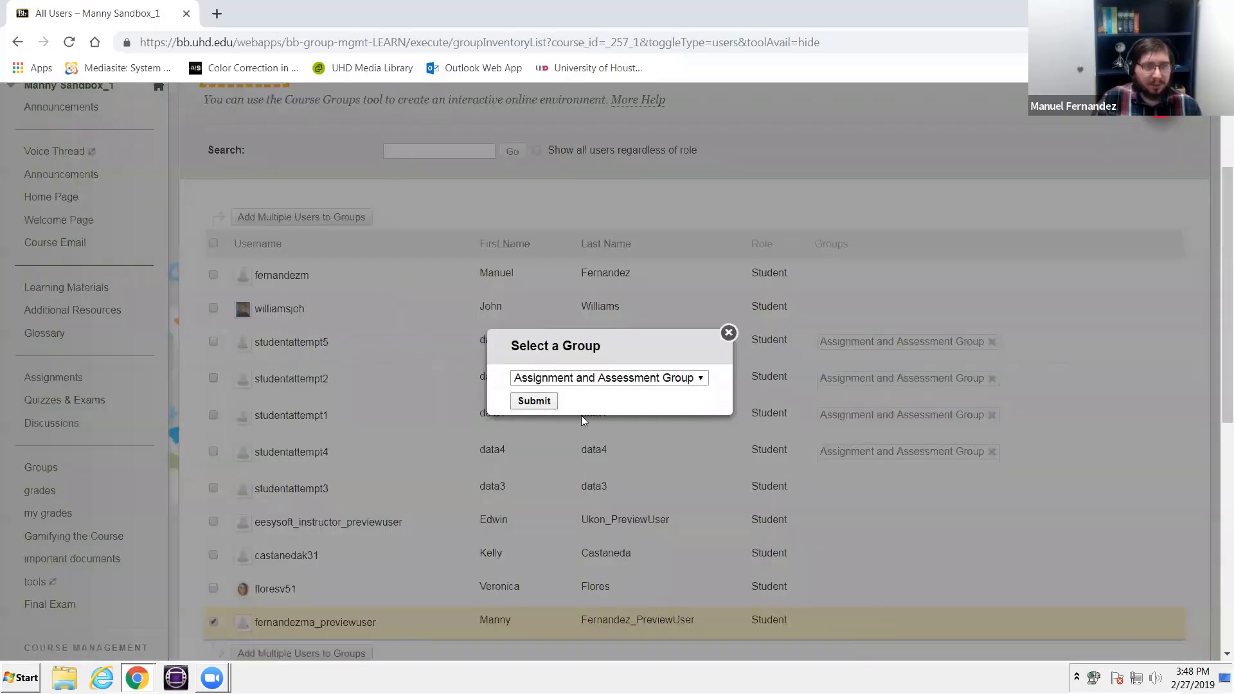
scroll(894, 474, down, 5)
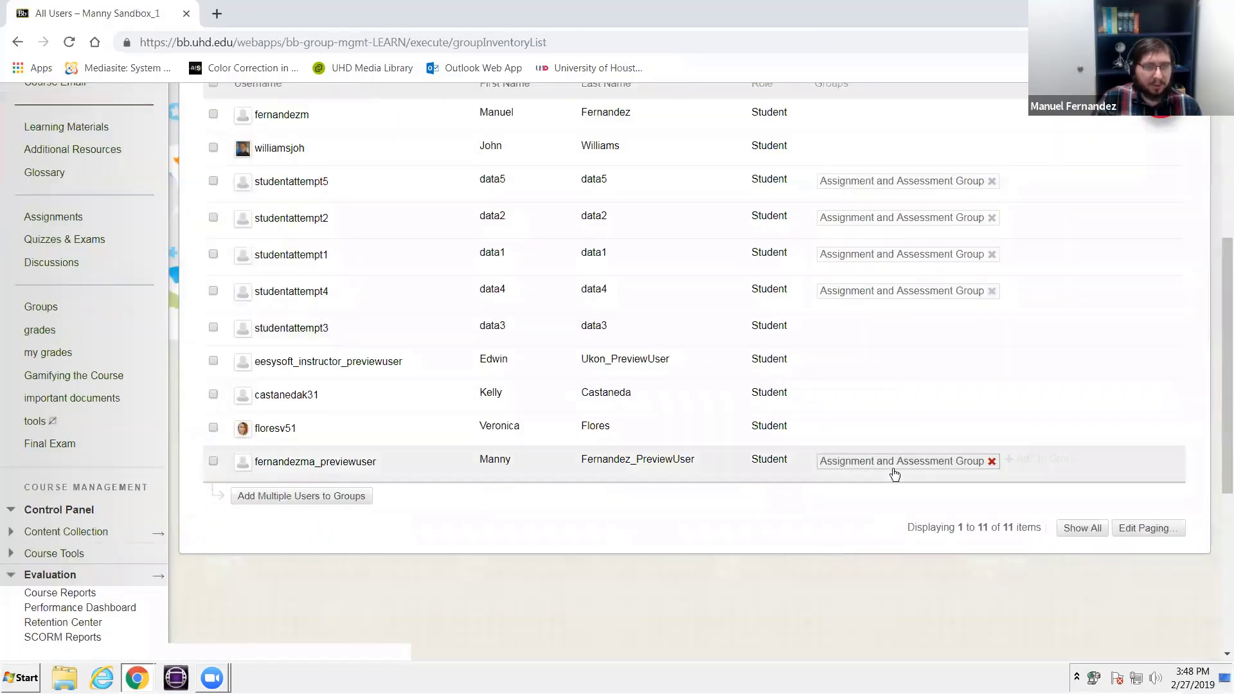
click(992, 460)
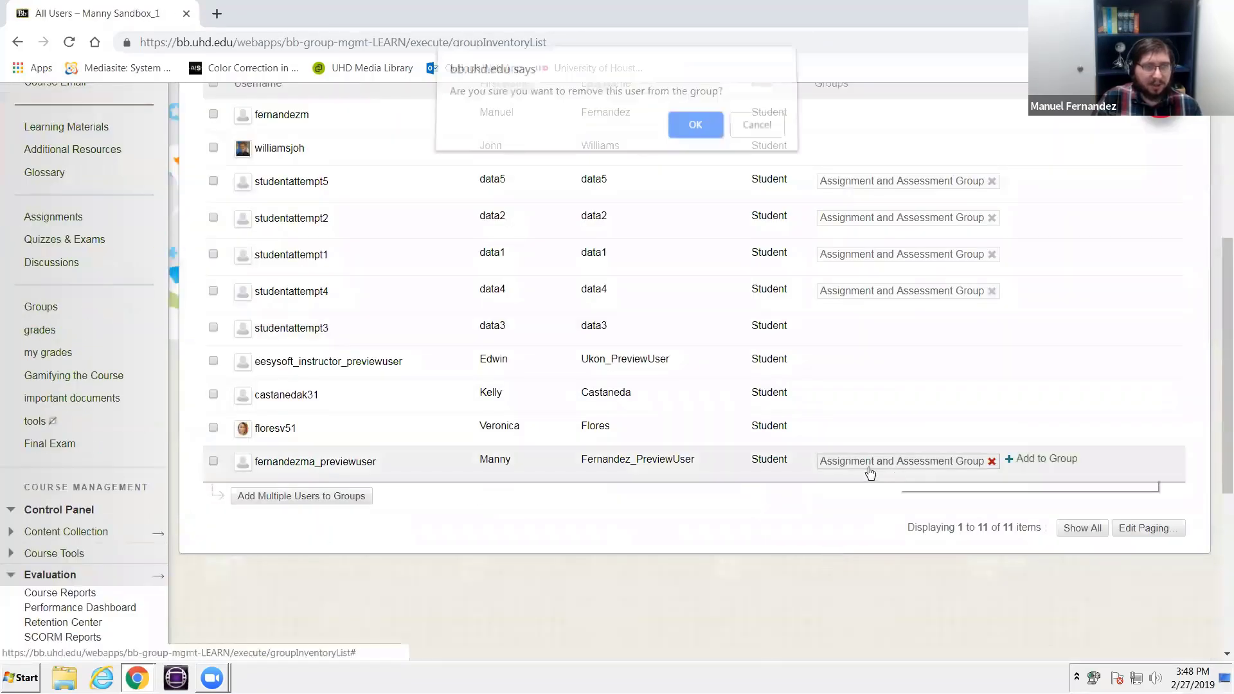
click(756, 133)
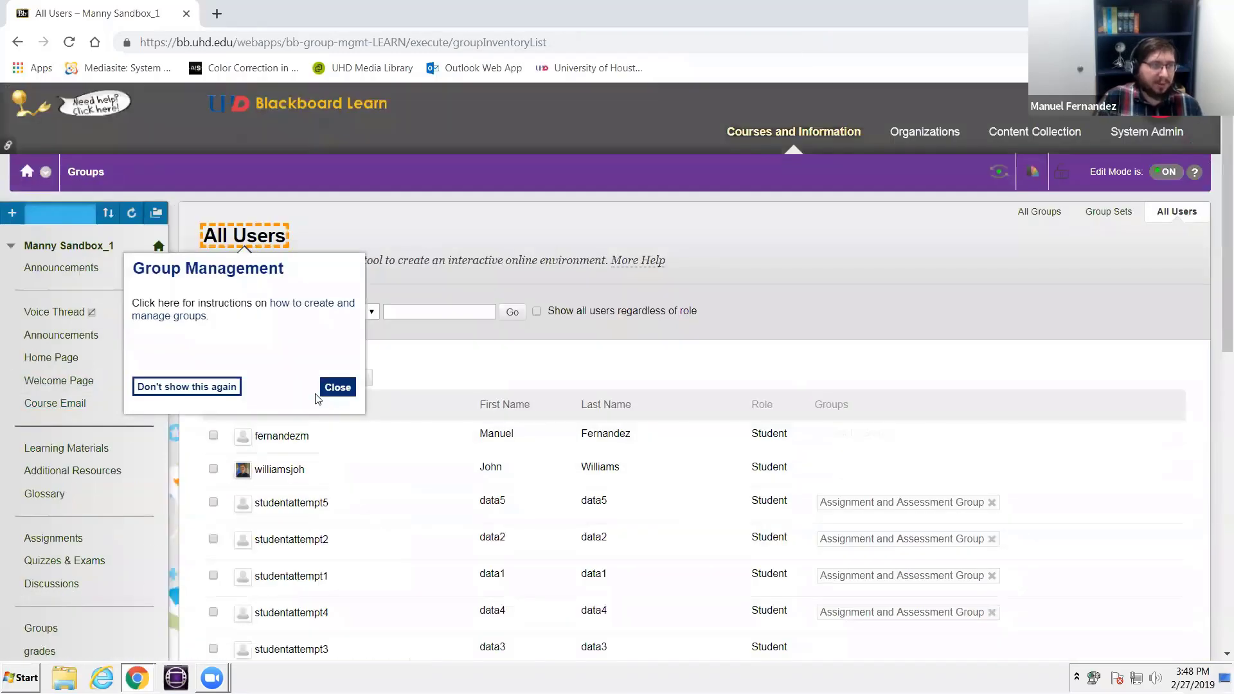
- Dismiss the group management tip, enter student preview, and look through Learning Materials for the group-restricted items
click(338, 388)
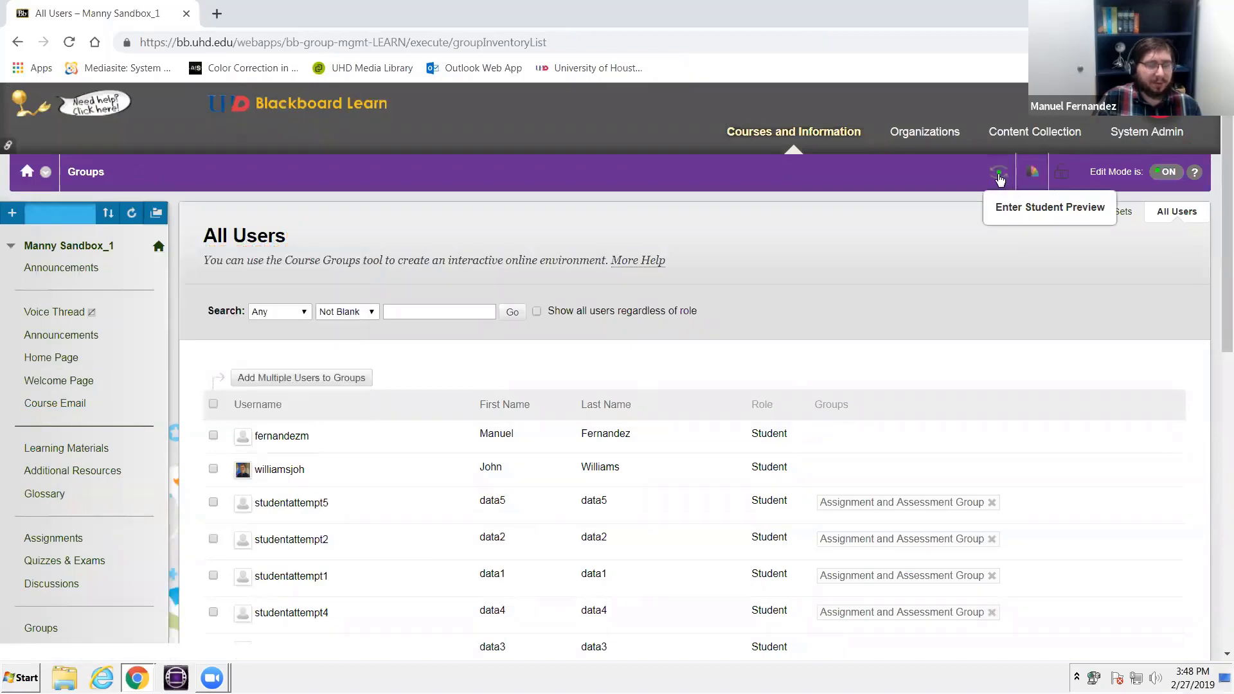
click(1032, 172)
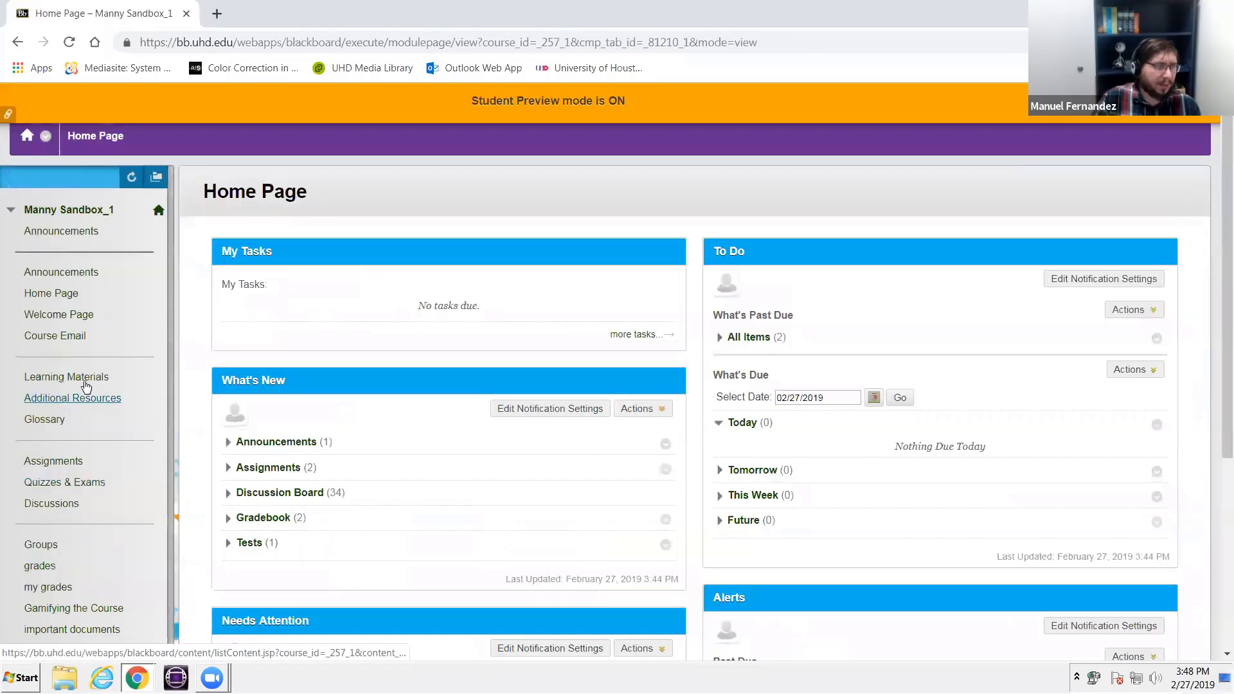
click(68, 377)
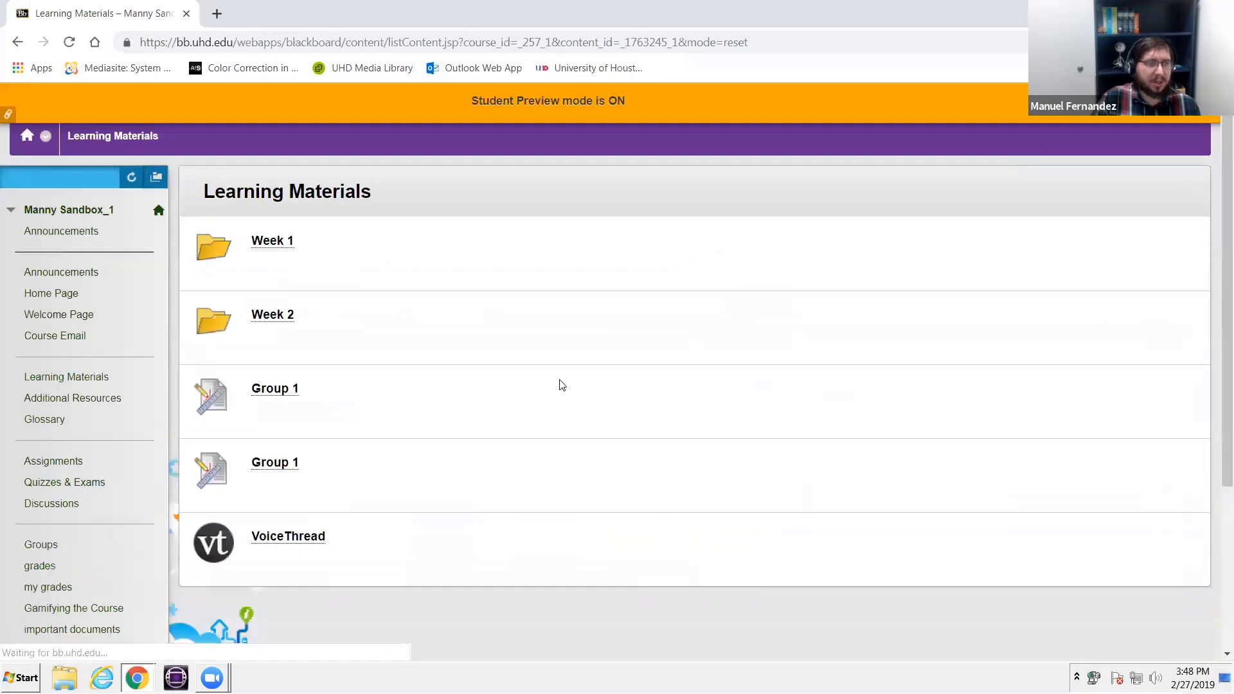
scroll(5, 339, down, 4)
scroll(6, 339, up, 4)
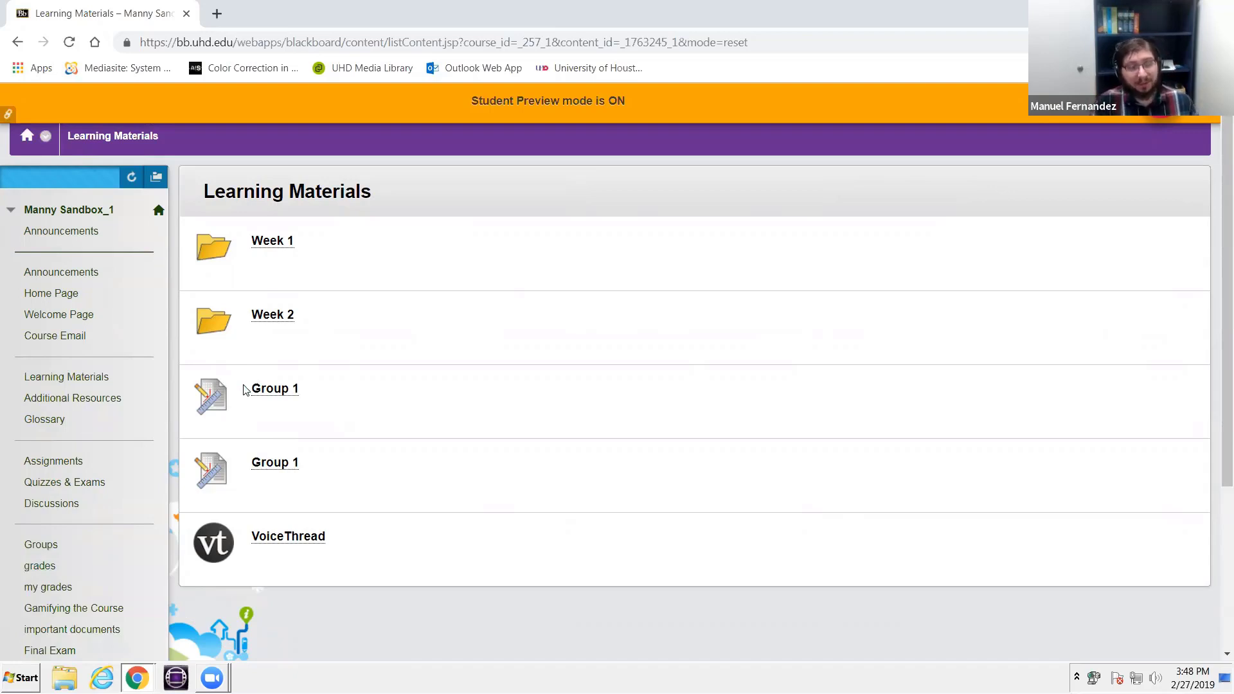
- Submit "Embedding an HTML item into Blackboard." to the VoiceThread assignment as the preview student, and exit student preview
click(273, 534)
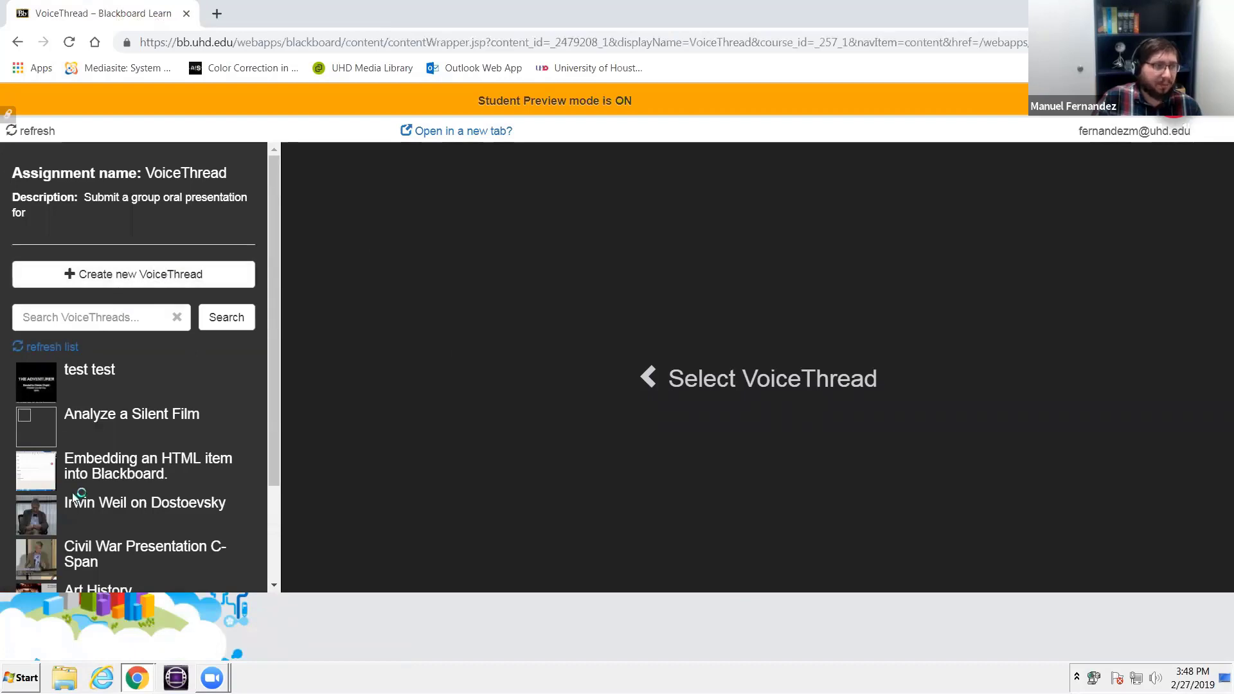
click(166, 471)
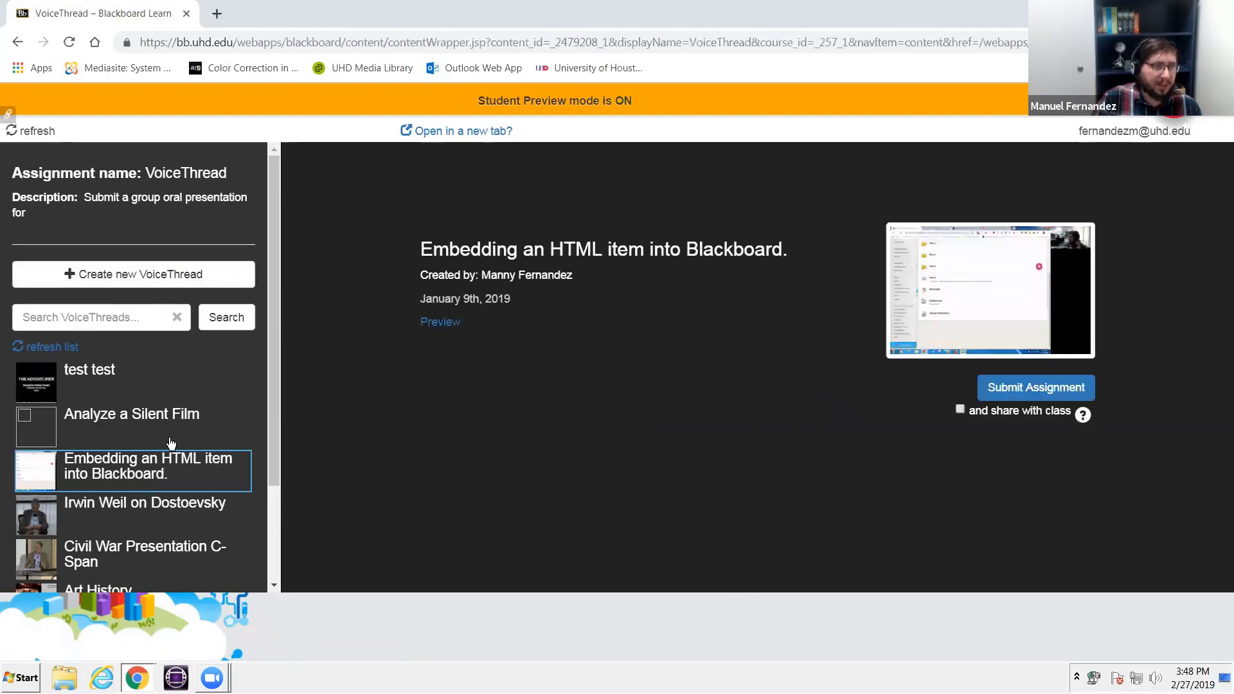
click(1037, 388)
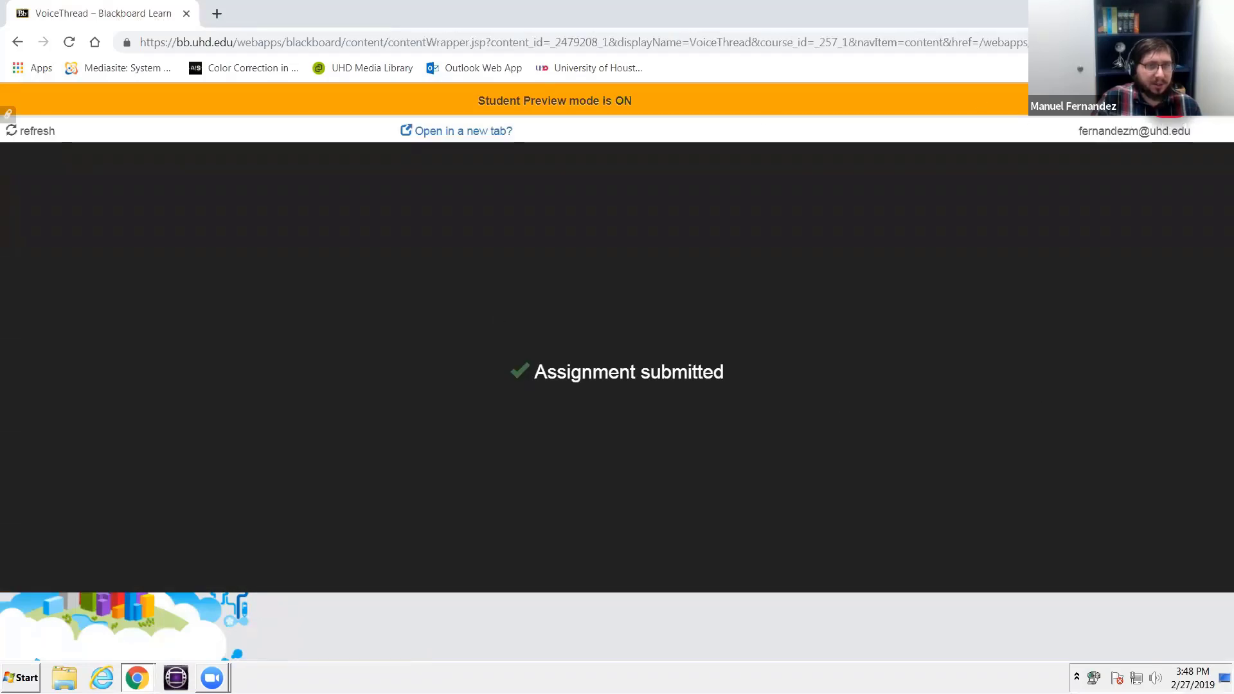
click(1185, 101)
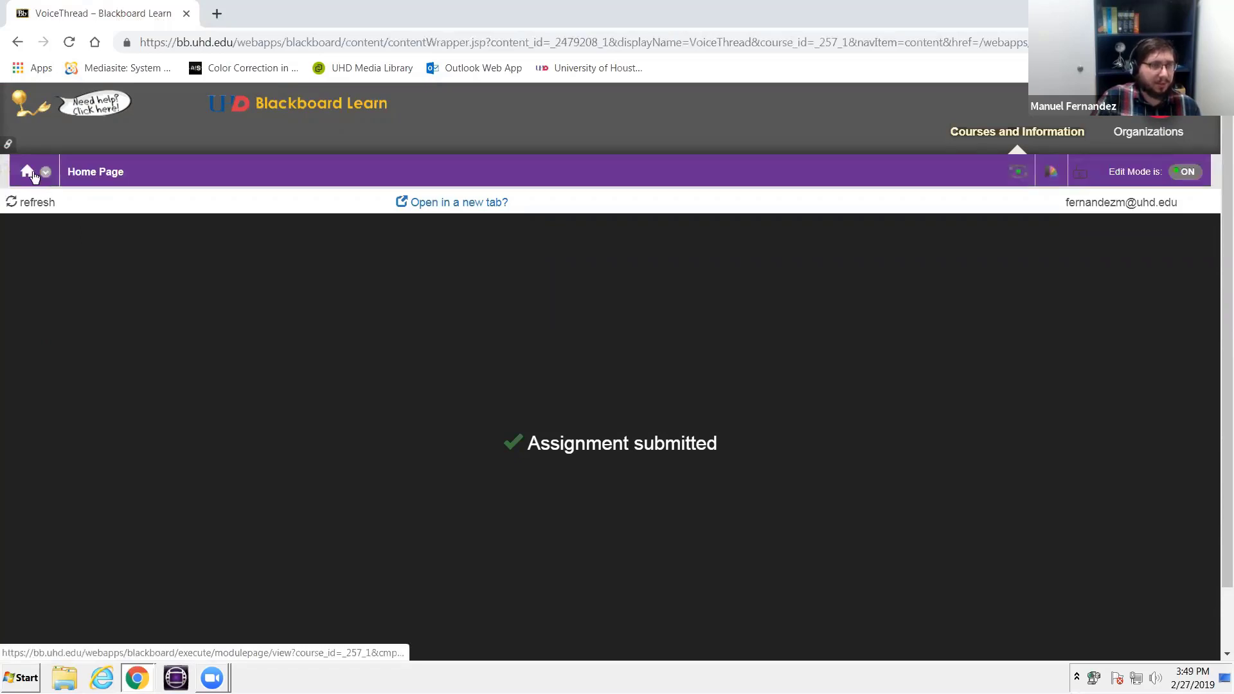
- Return to the sandbox course through the course list and open its Full Grade Center
click(997, 136)
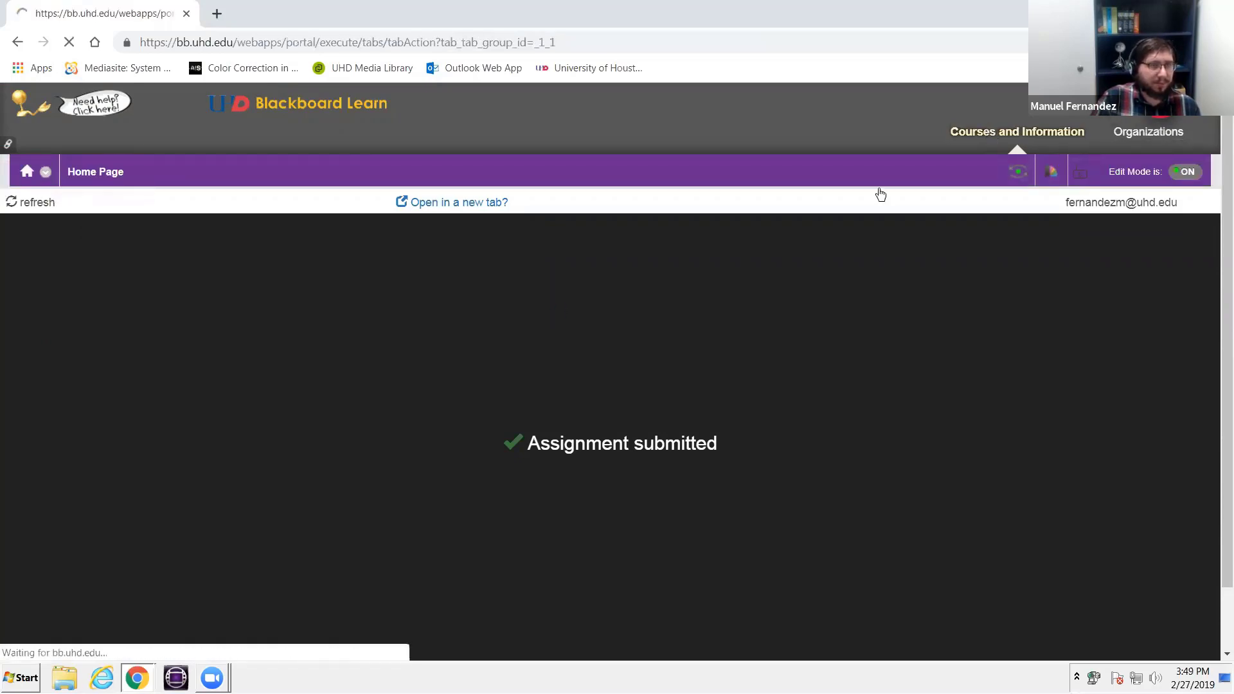
scroll(515, 375, down, 3)
scroll(470, 329, up, 2)
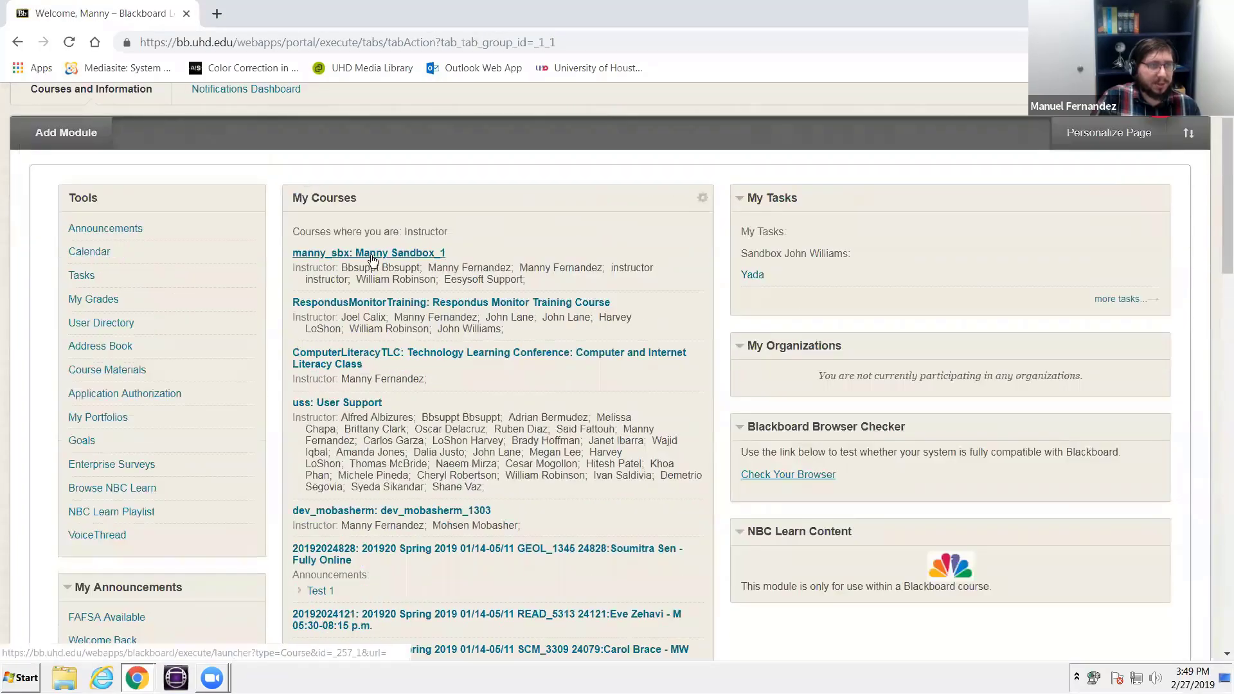
click(373, 259)
scroll(154, 409, down, 10)
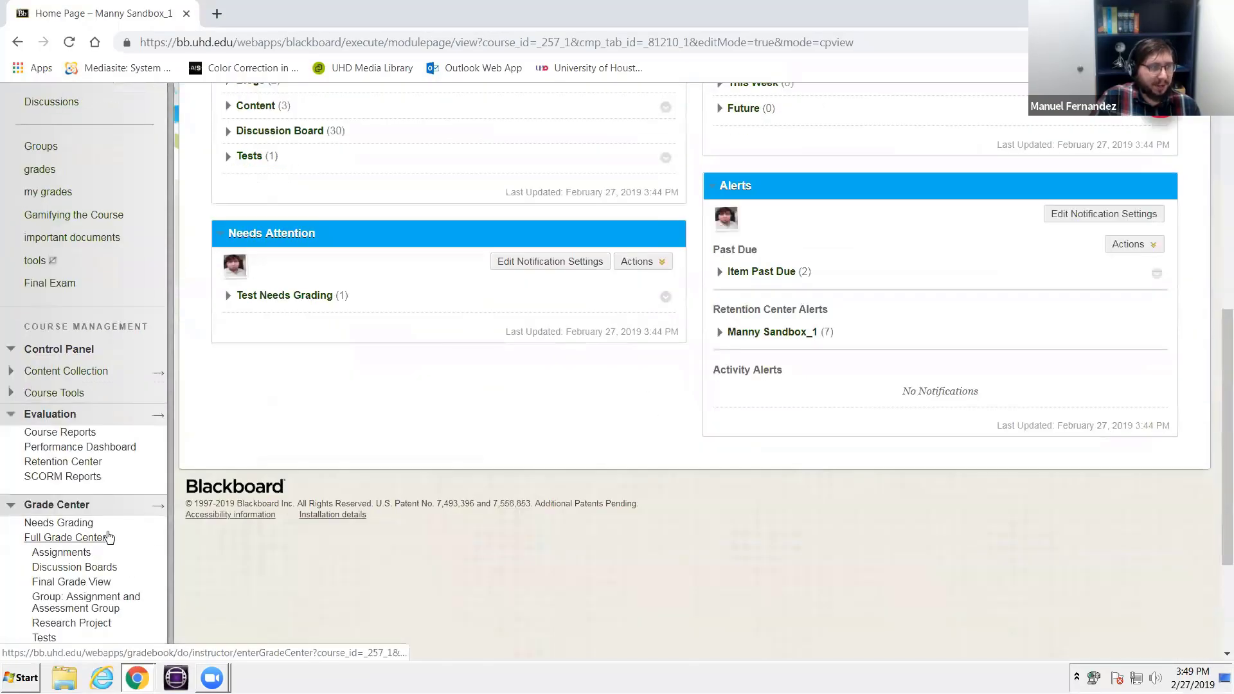
scroll(108, 538, down, 3)
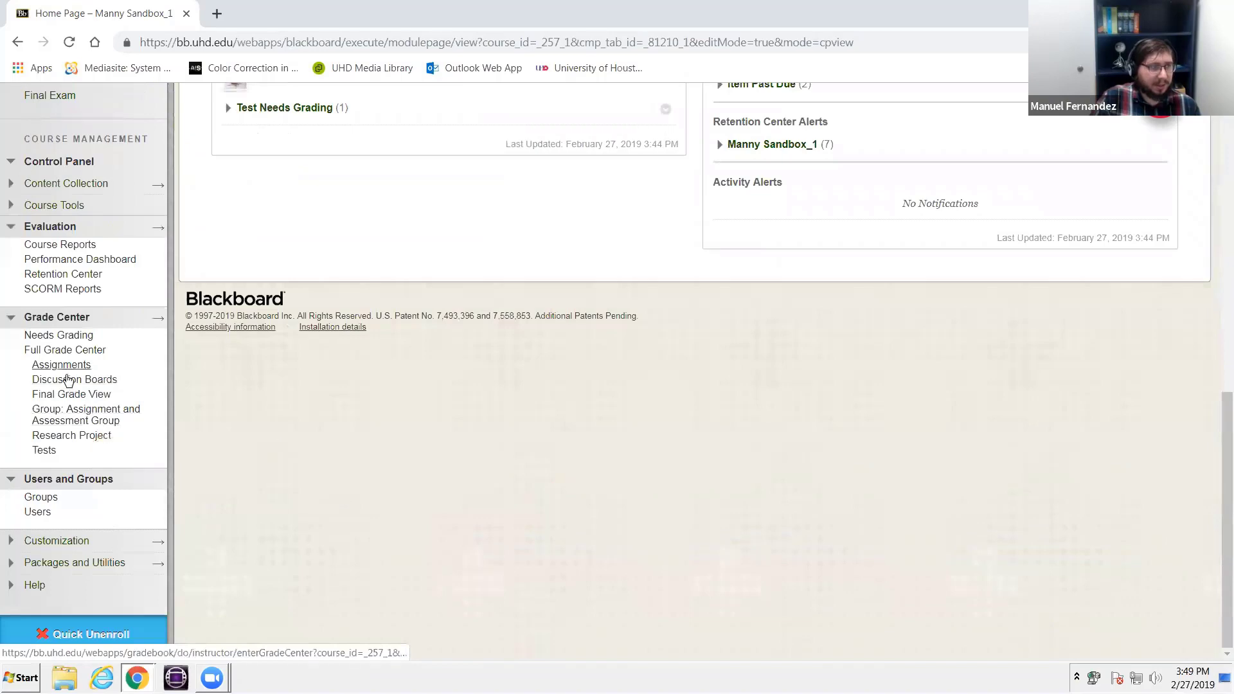
click(74, 353)
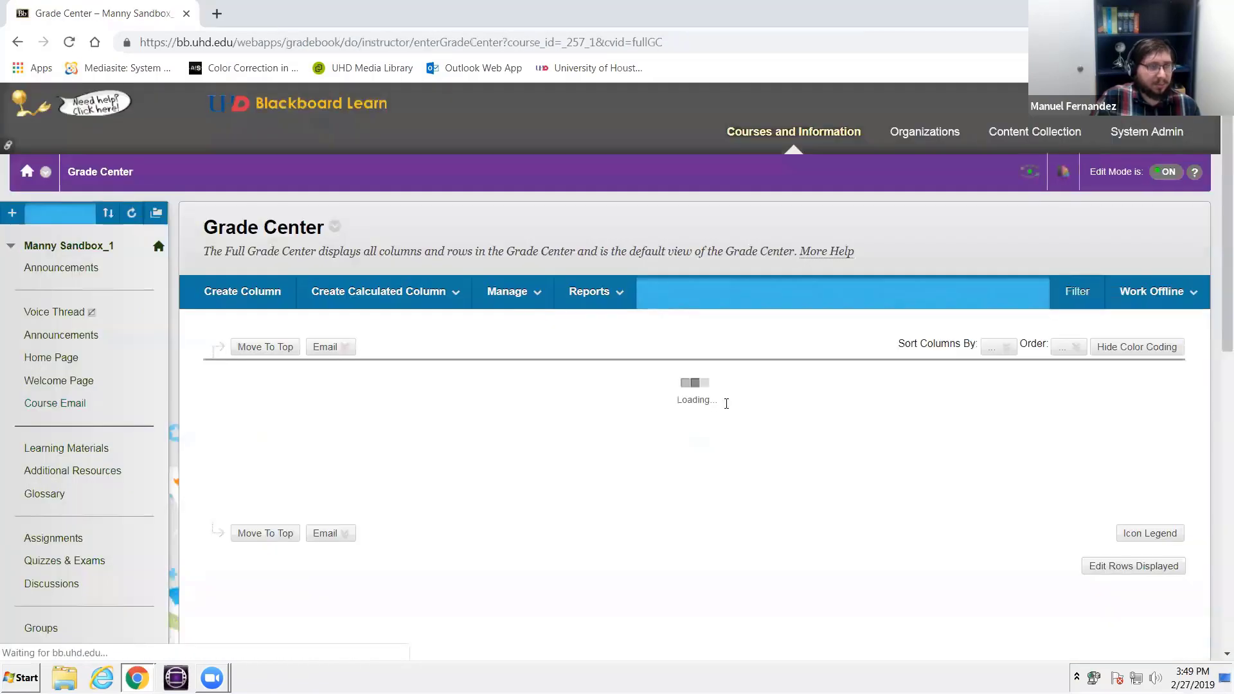
- Examine the student rows in the Group 1 columns and the last VoiceThread column of the Full Grade Center
drag(508, 622, 1179, 599)
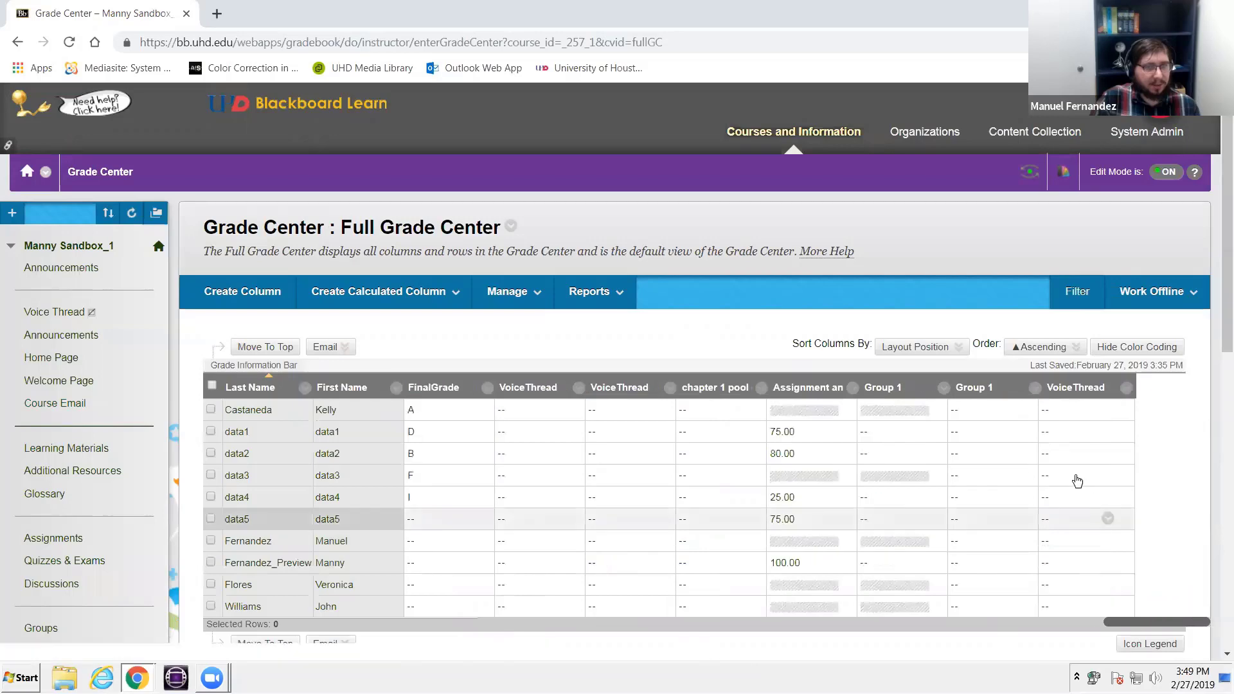
scroll(1086, 424, down, 1)
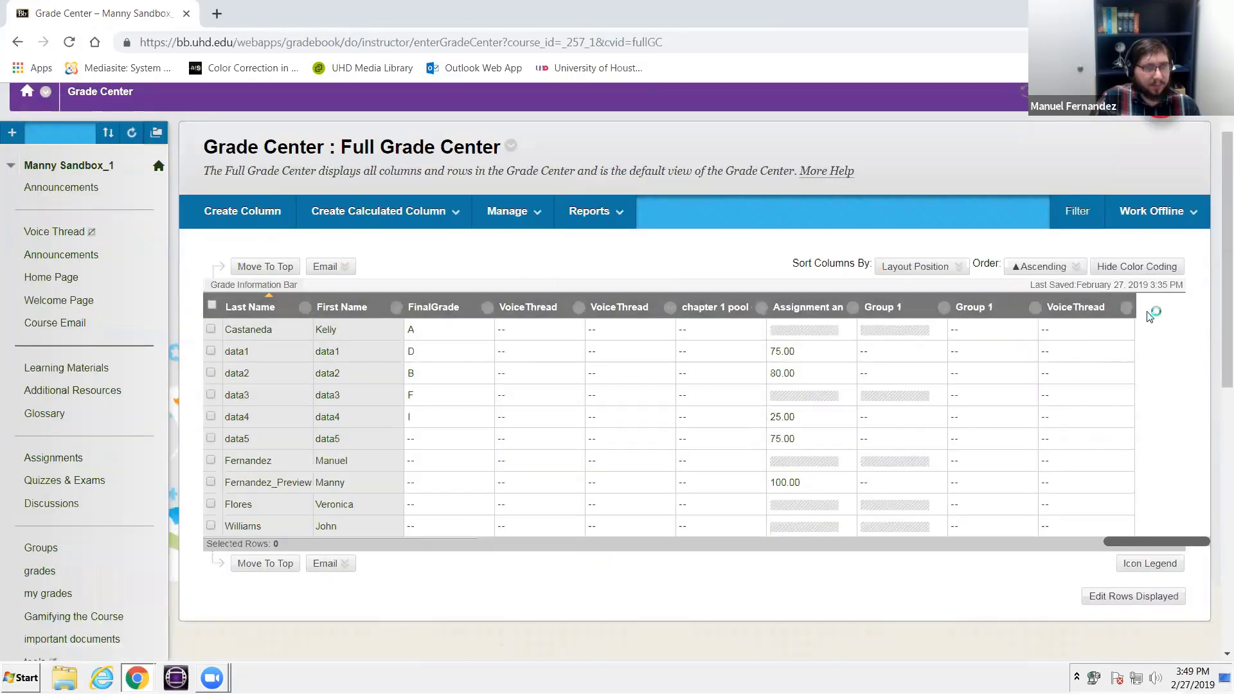
scroll(1097, 405, down, 3)
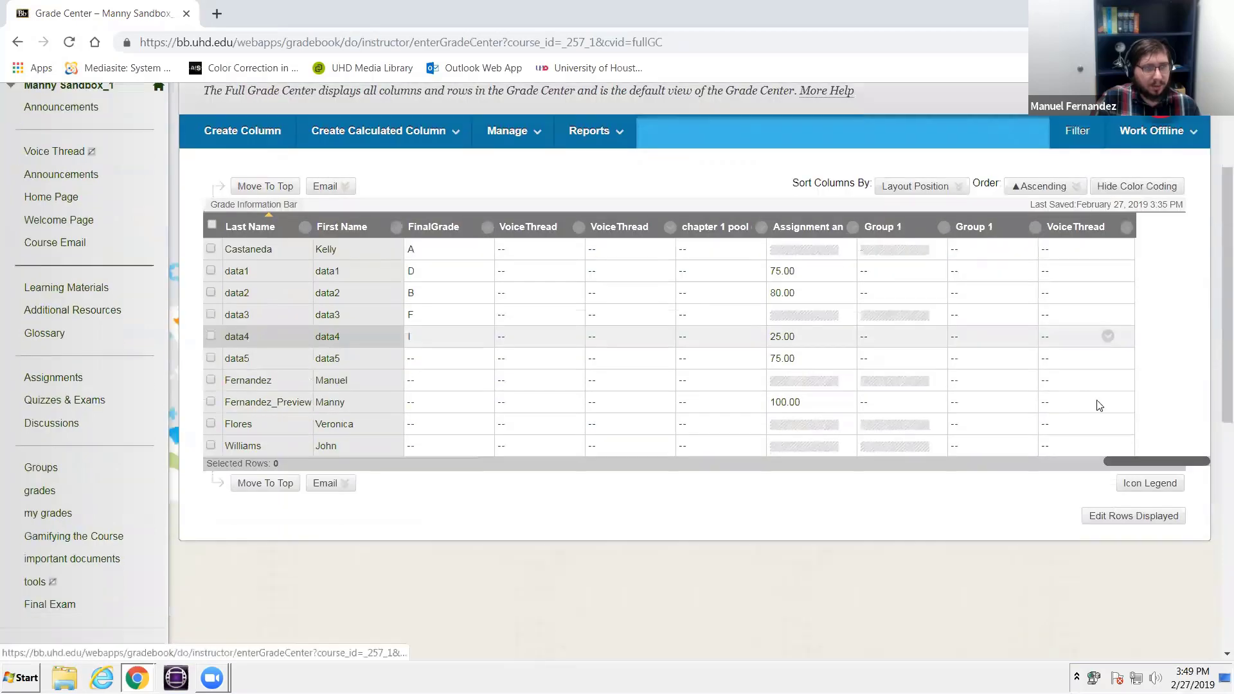
scroll(1137, 402, up, 3)
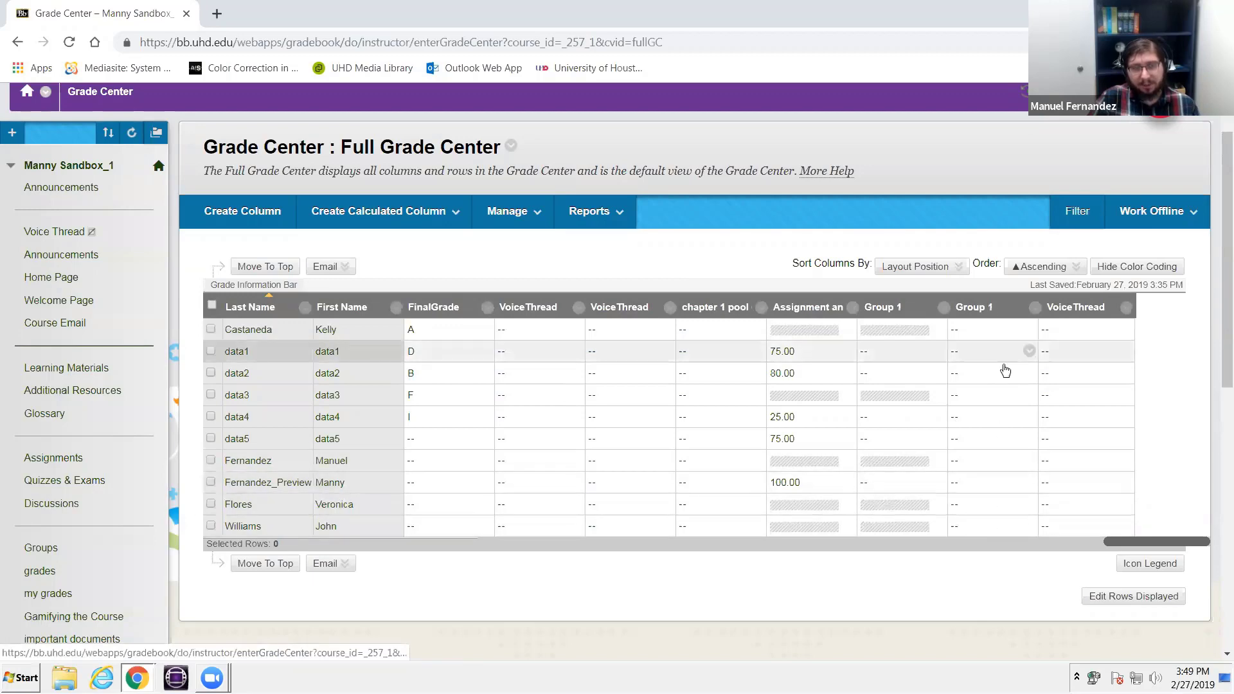
scroll(1006, 371, down, 3)
scroll(983, 460, up, 1)
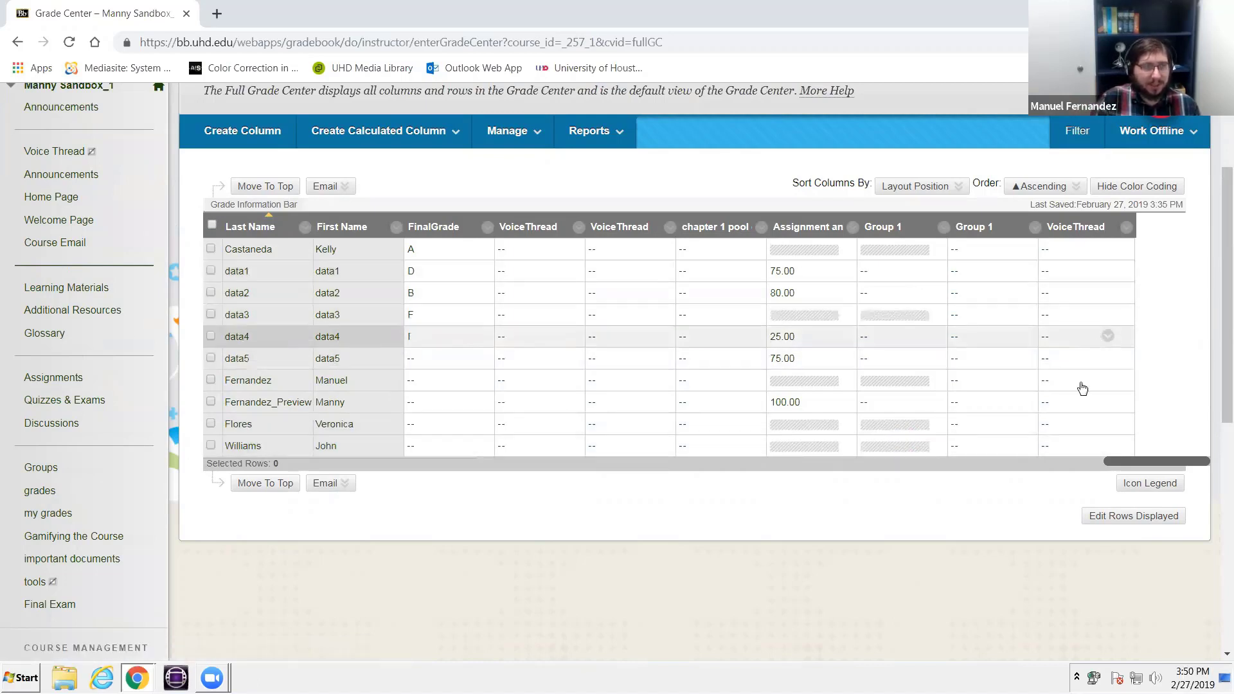
scroll(1082, 389, down, 2)
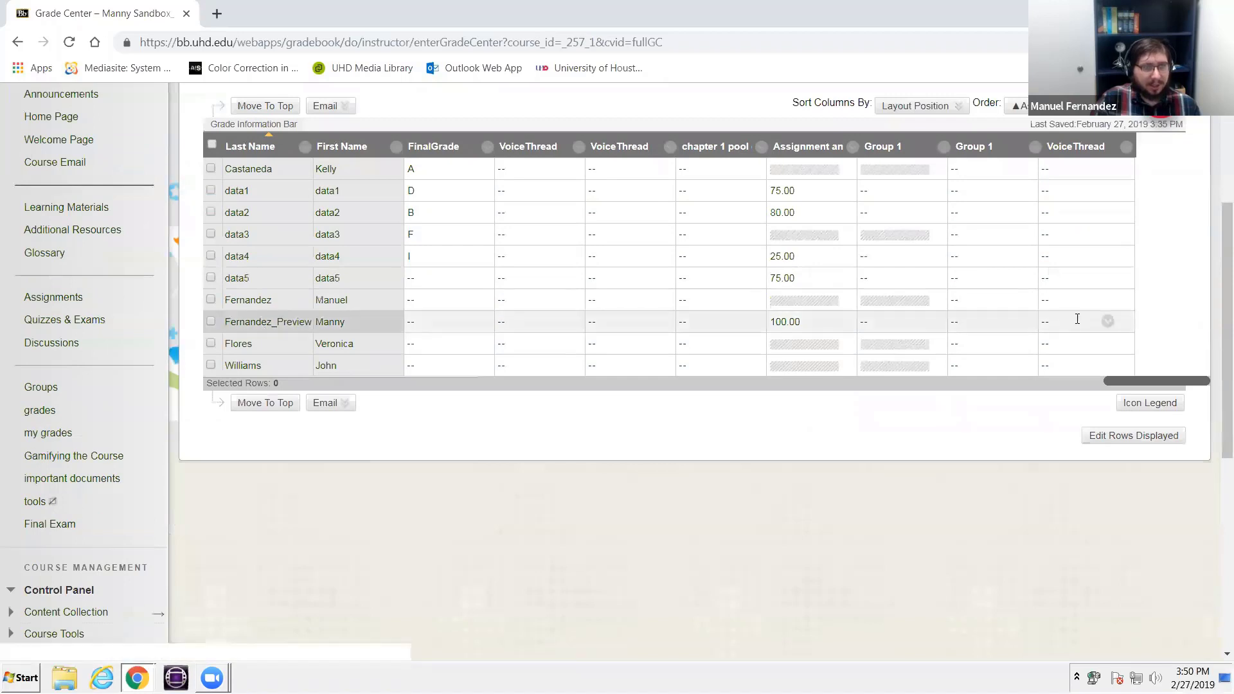
- View the grade details of the preview user's last VoiceThread column, and return to the Grade Center
click(1077, 320)
click(1109, 322)
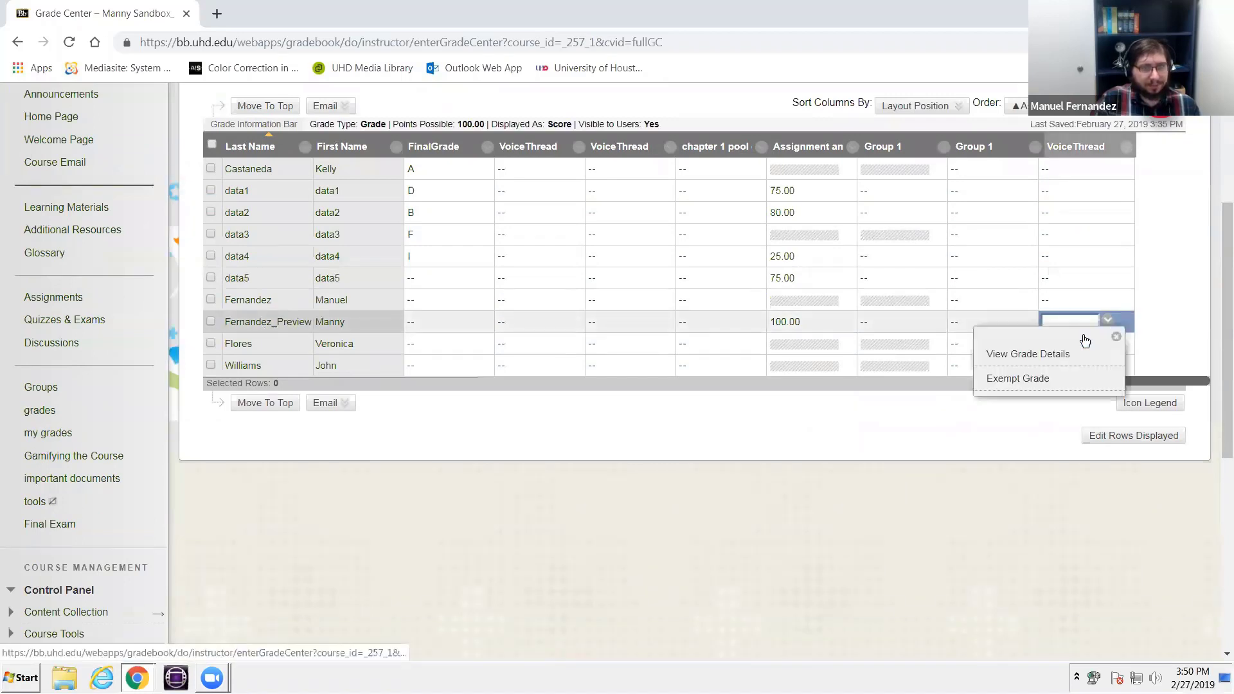
click(1029, 355)
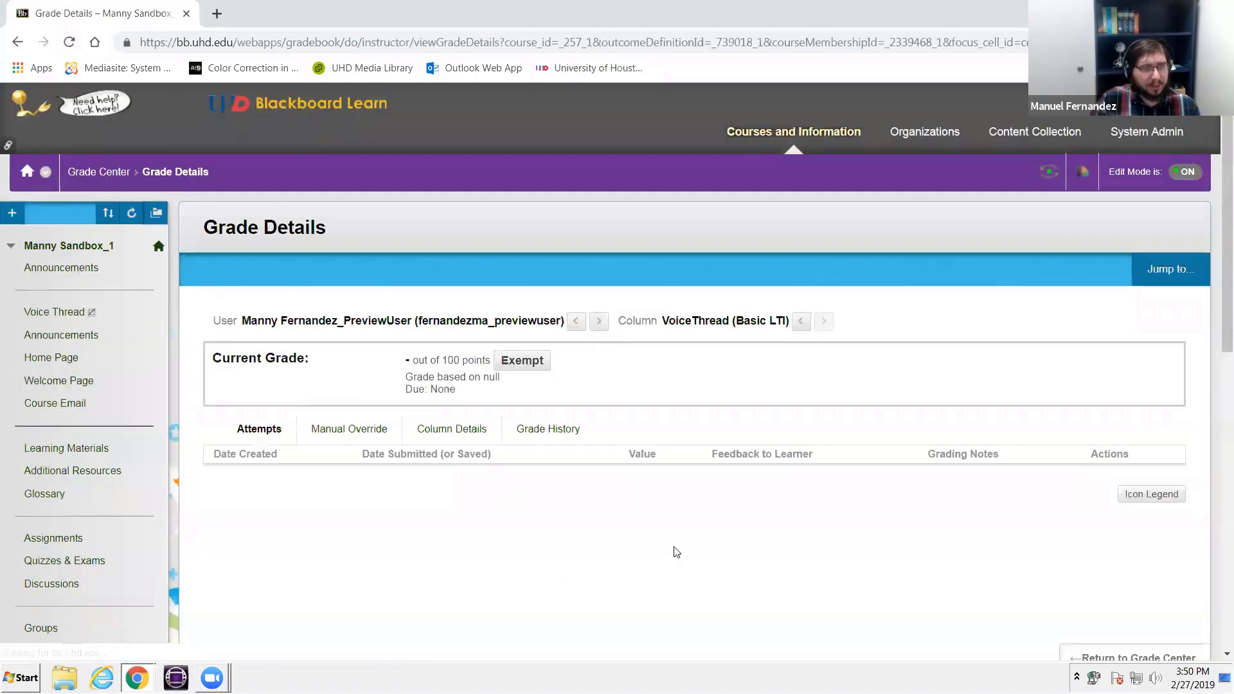
scroll(671, 550, down, 3)
click(1135, 497)
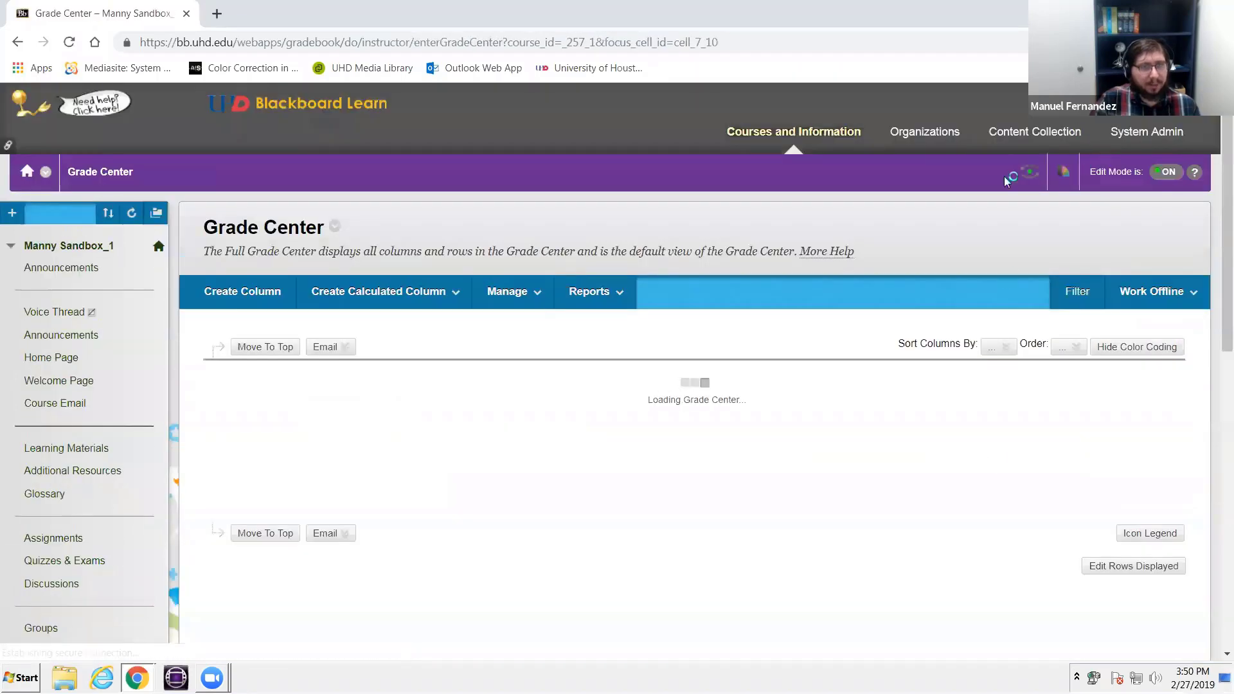
- Enter student preview, view its settings for keeping or deleting the preview user, and close them unchanged
click(1024, 180)
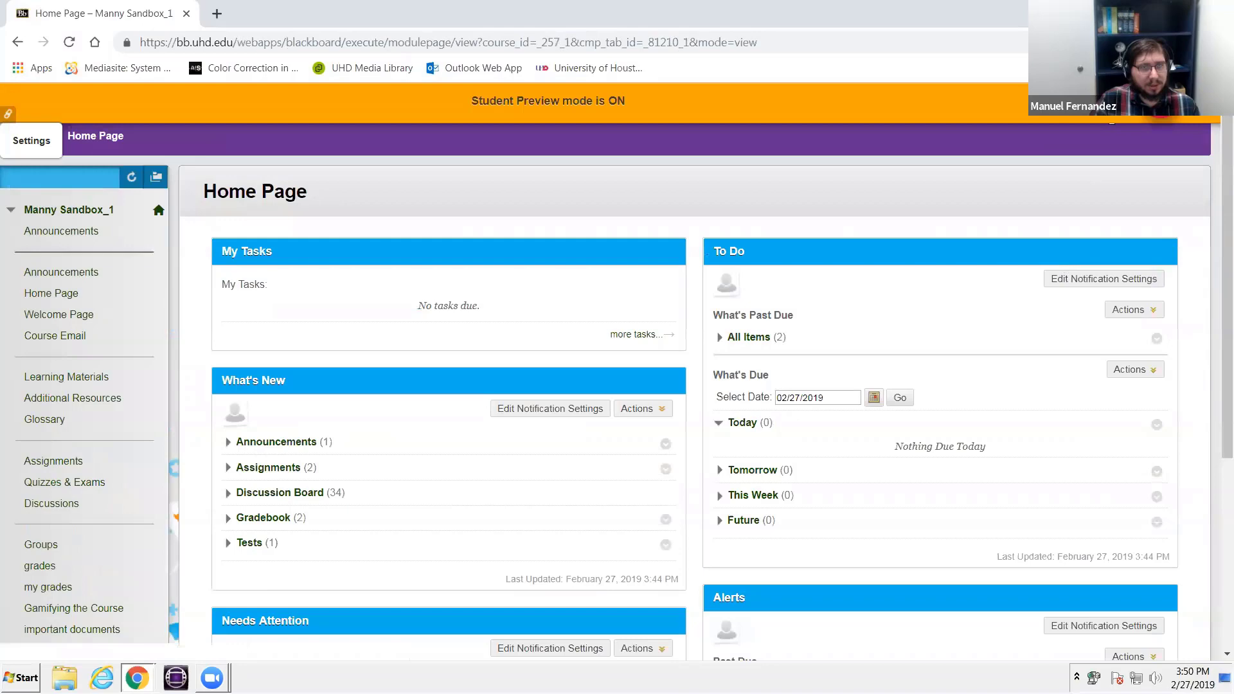
click(1110, 101)
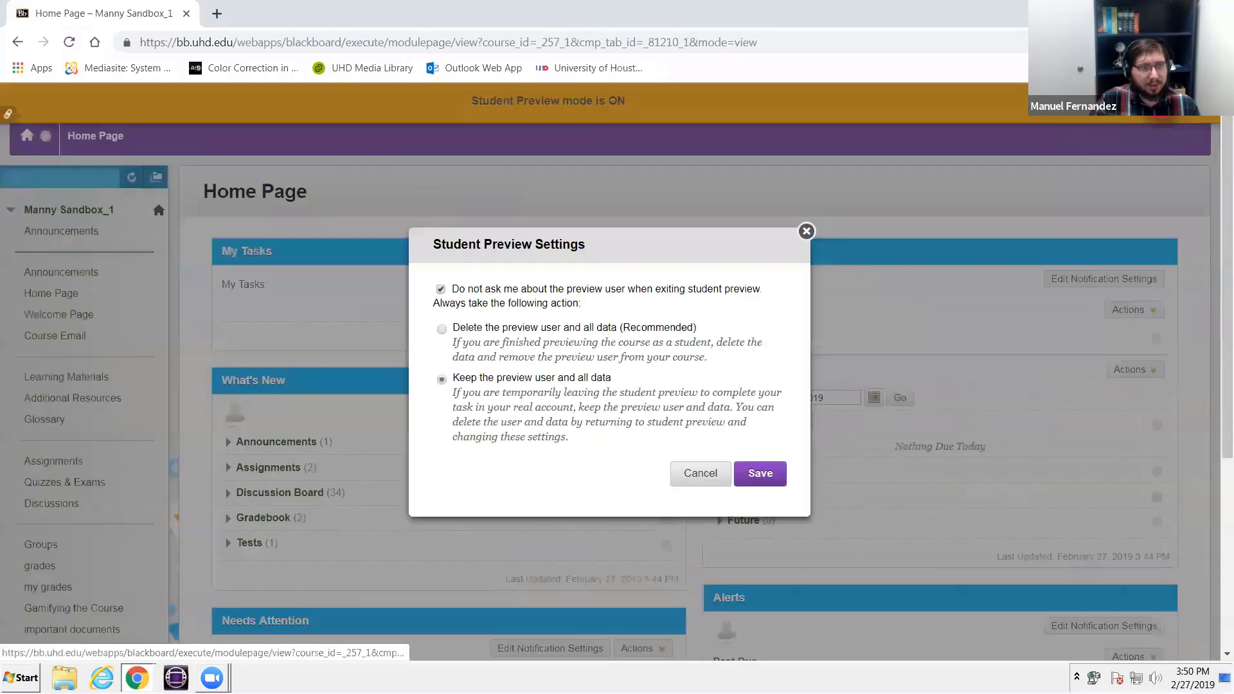
click(806, 231)
- Open the VoiceThread assignment from the Learning Materials as the preview student
scroll(40, 365, down, 3)
scroll(54, 402, up, 2)
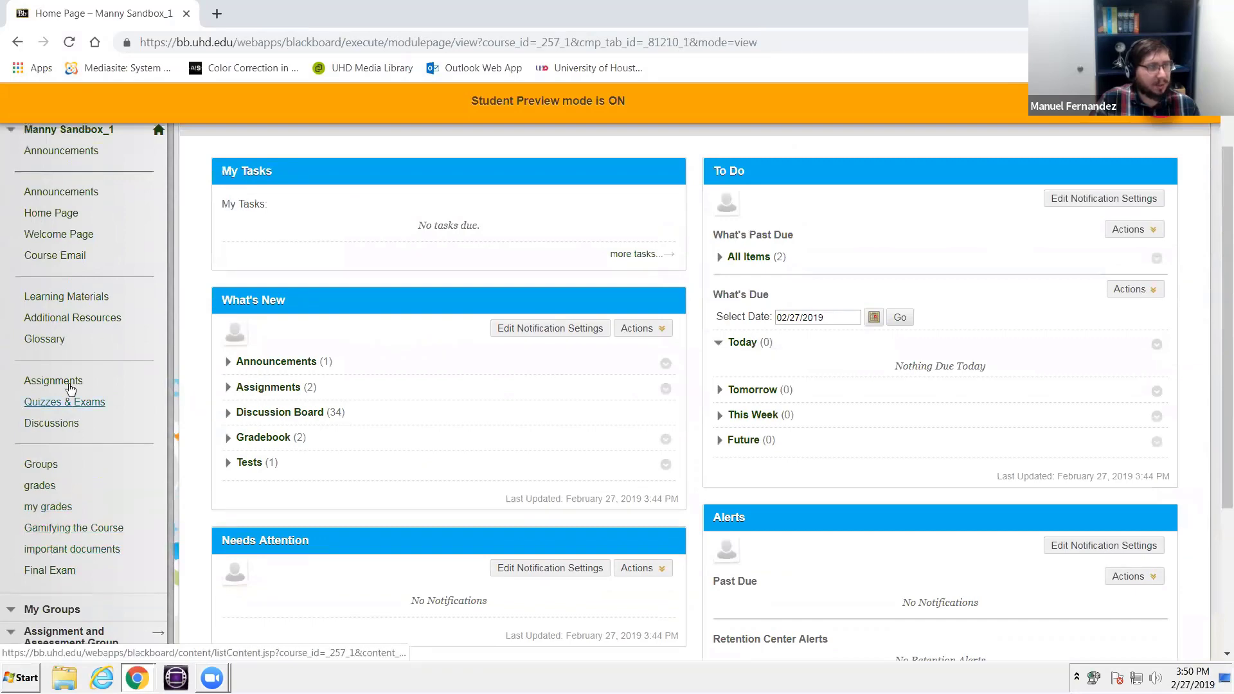
click(70, 302)
scroll(288, 388, down, 2)
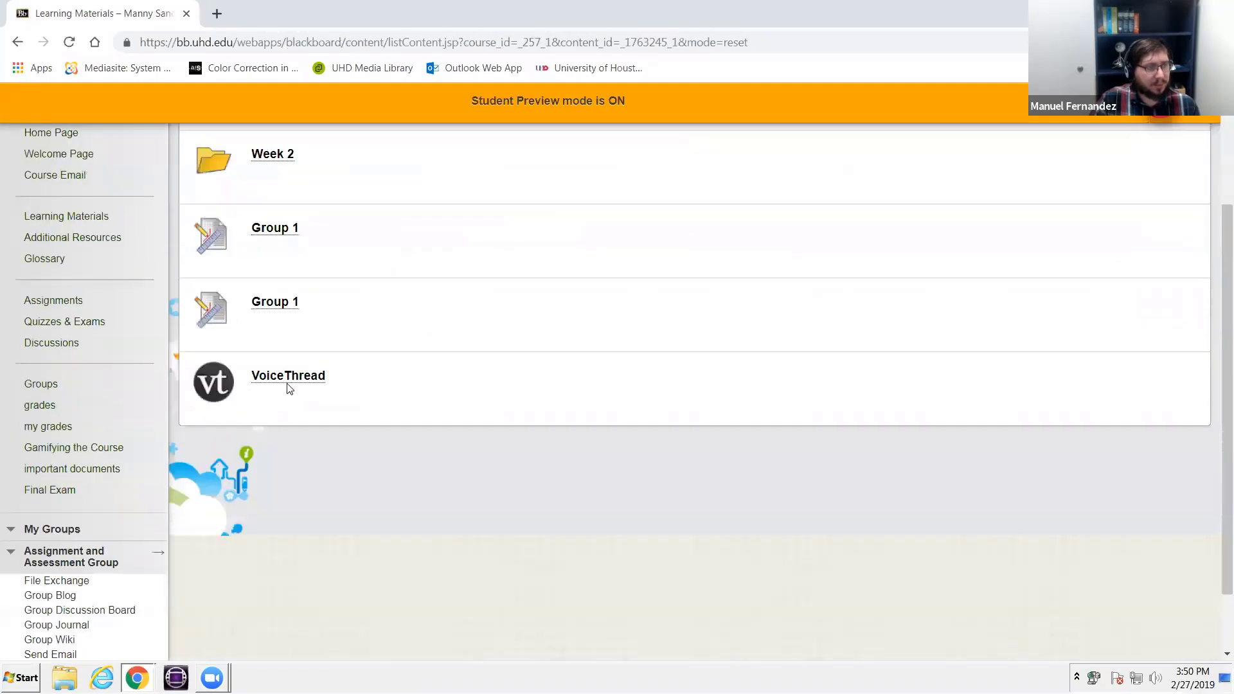
click(265, 383)
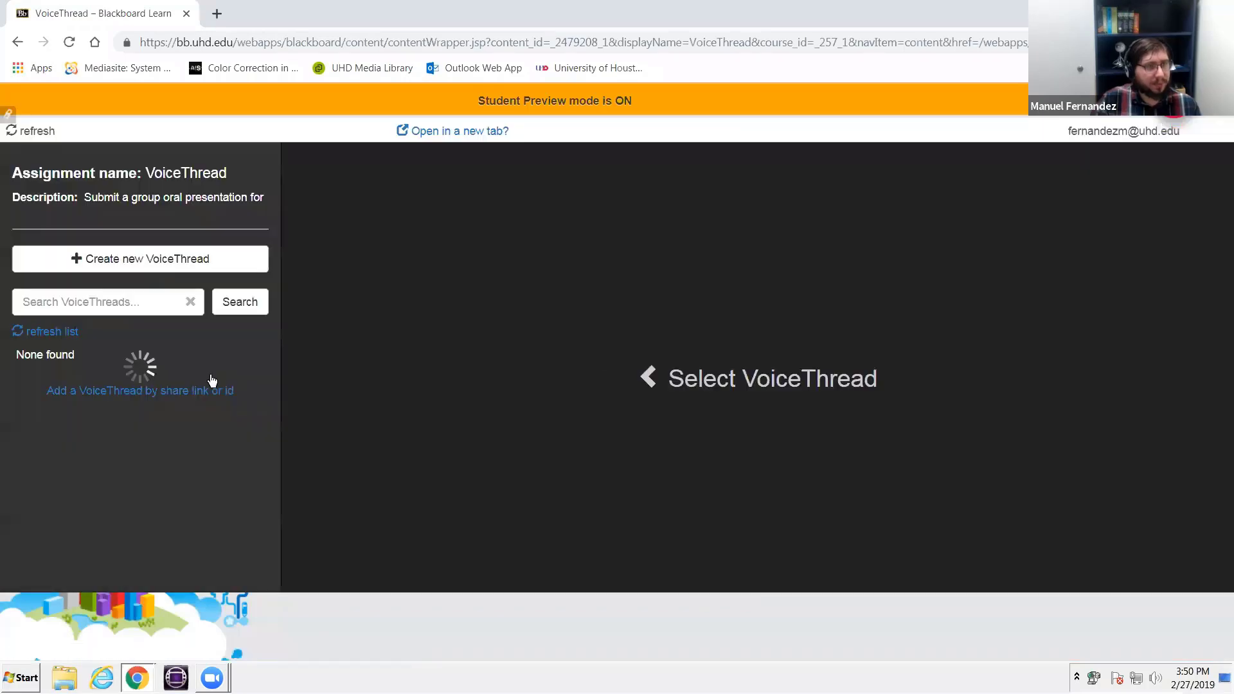
- Resubmit "Embedding an HTML item into Blackboard." with sharing to the class enabled, viewing the sharing help before submitting
click(106, 476)
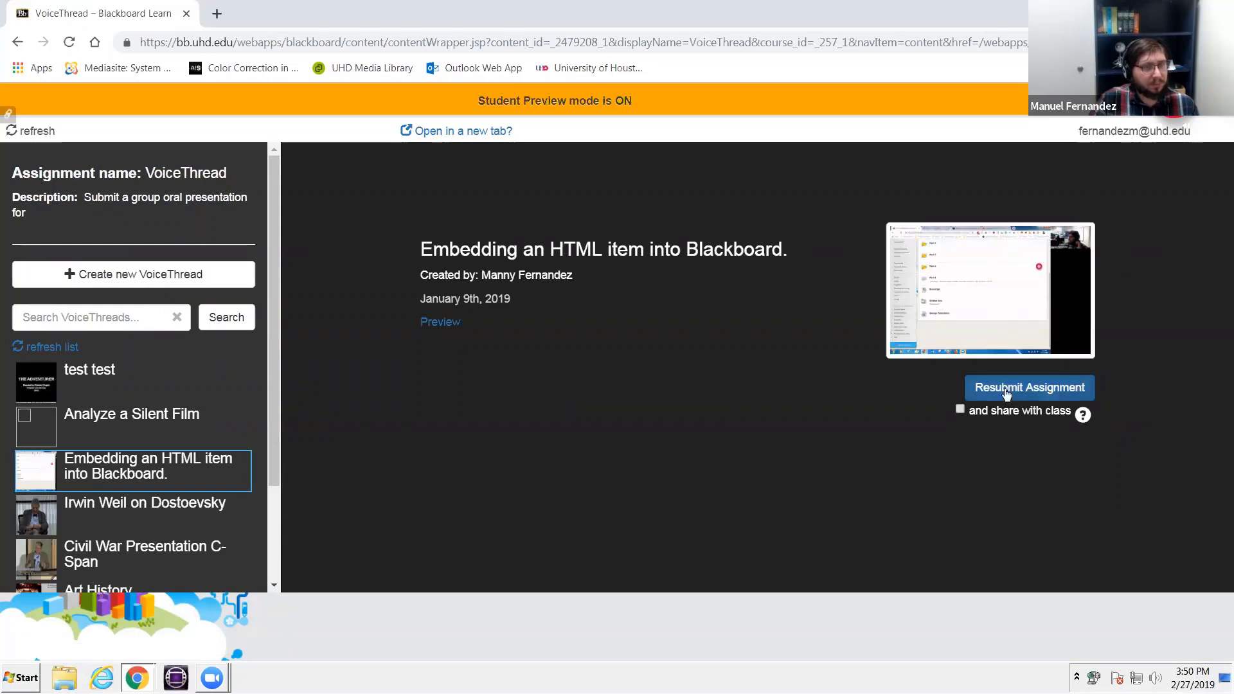
click(961, 409)
click(1083, 414)
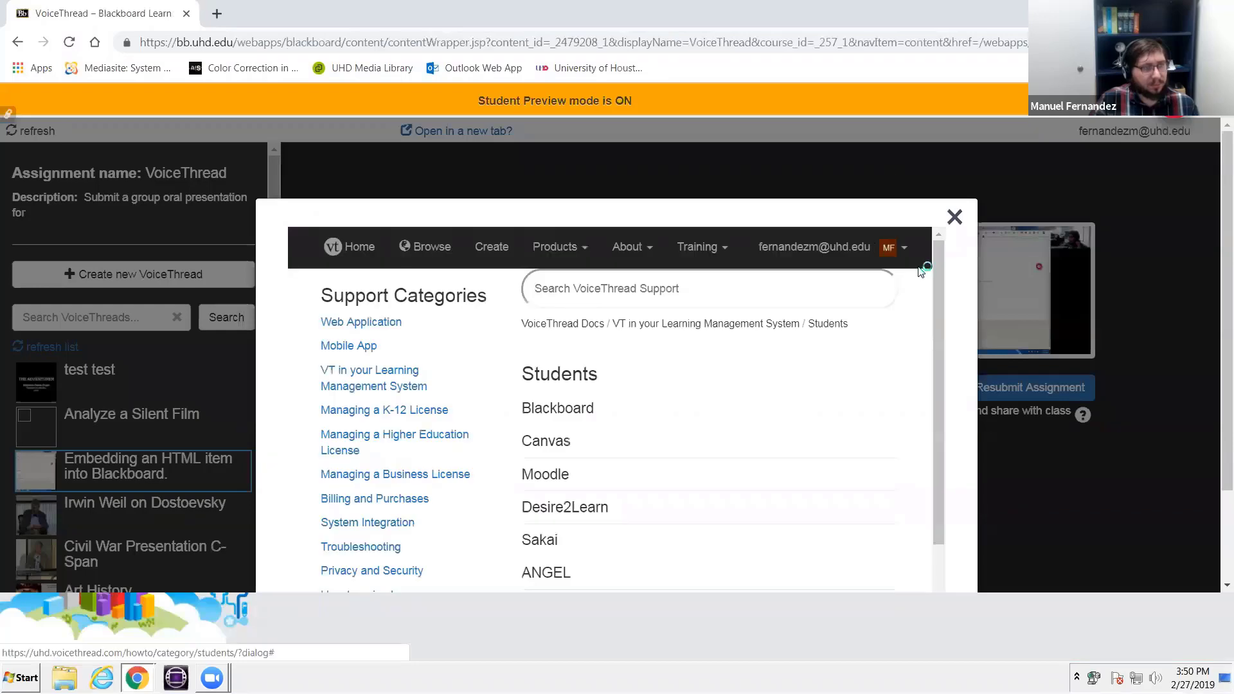
click(954, 216)
click(1043, 391)
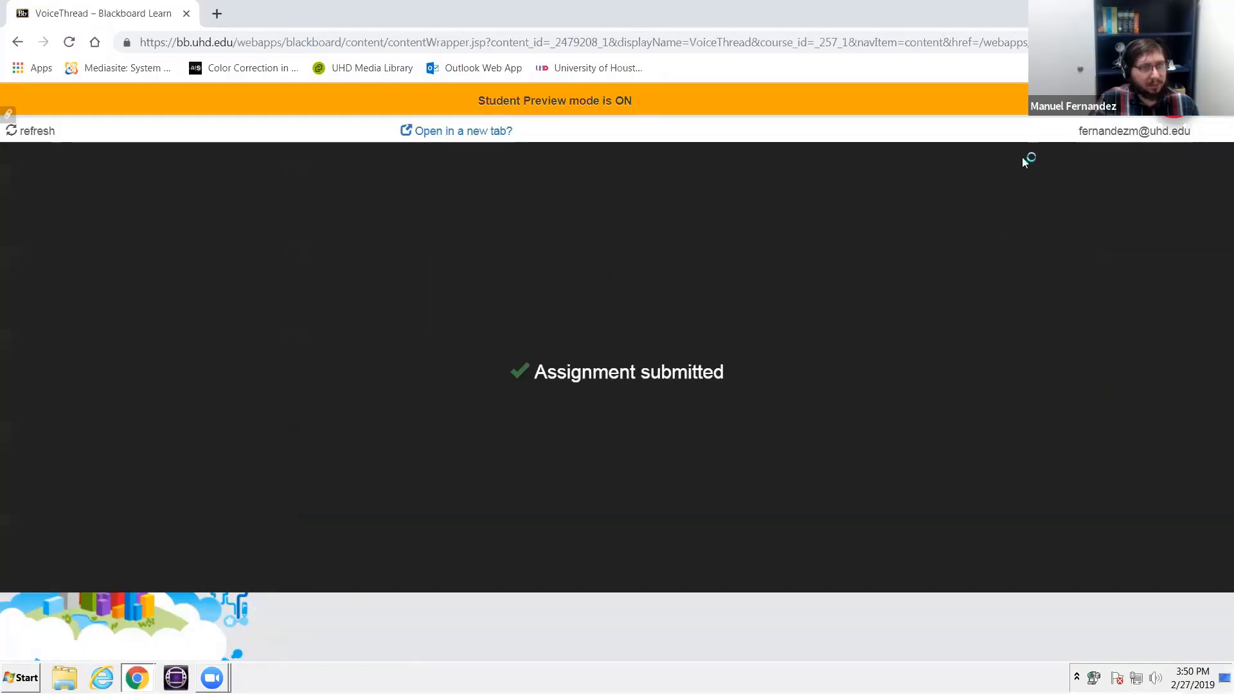
- Open bb.uhd.edu in a new browser tab and enter the sandbox course
click(217, 14)
text(bb.uhd)
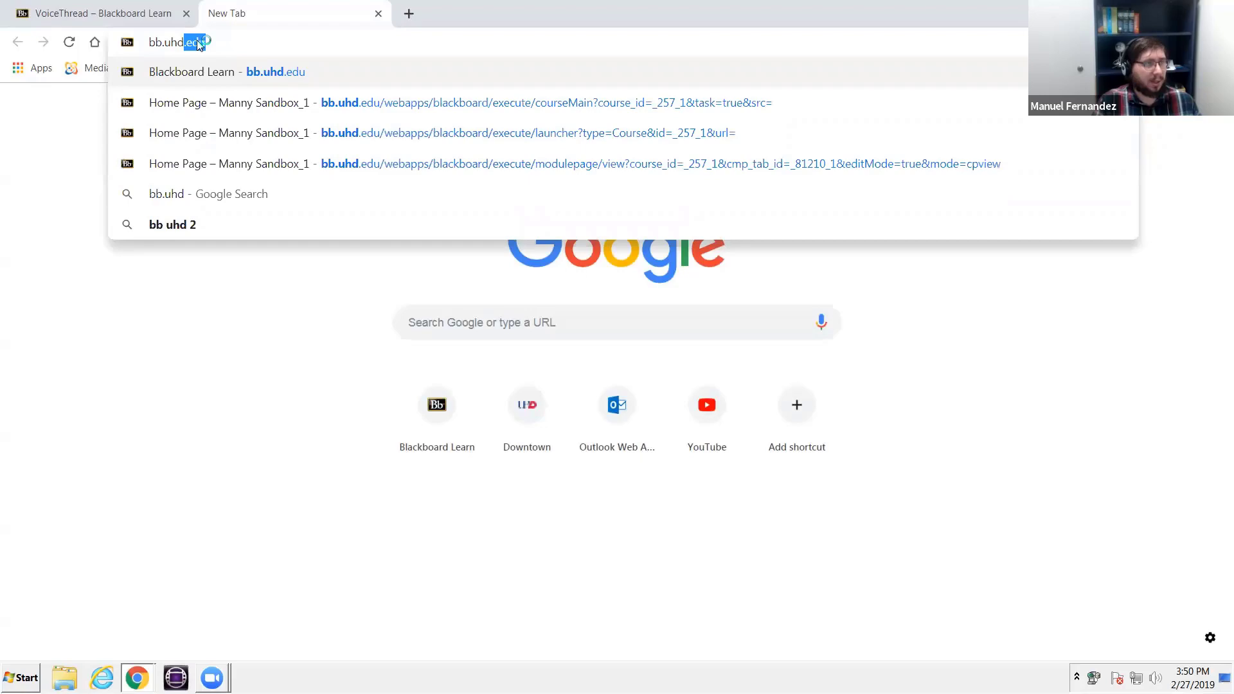
key(BackSpace)
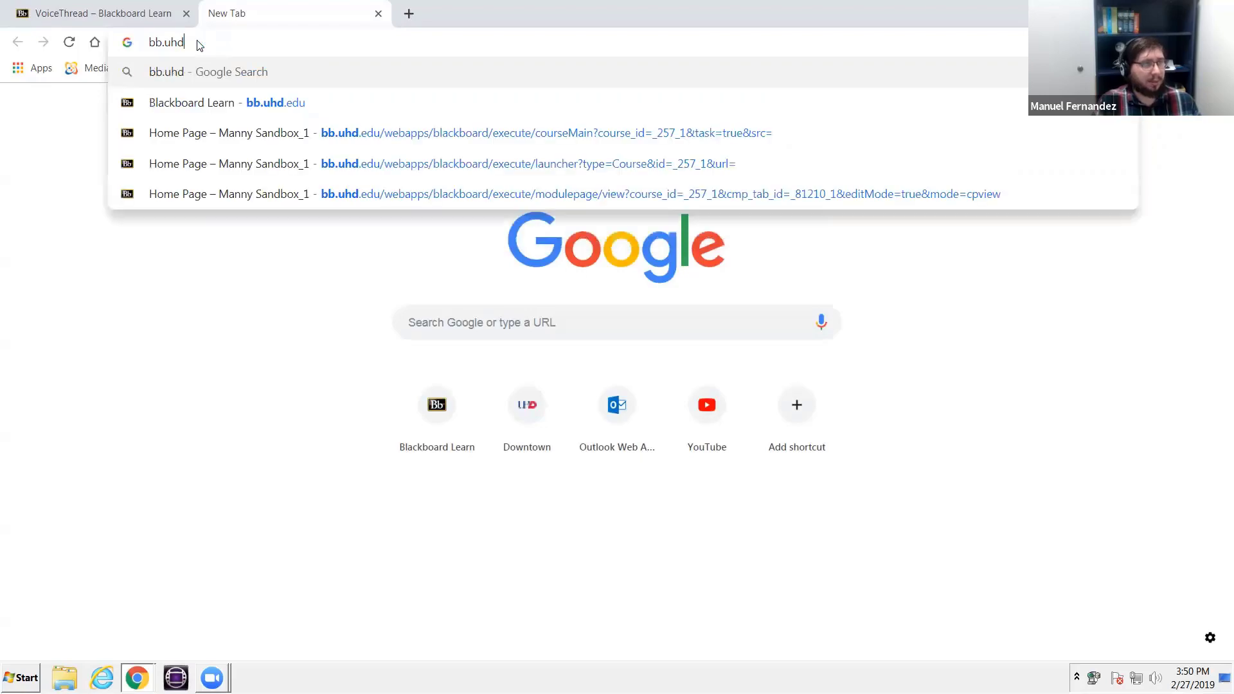
text(.ed)
key(Return)
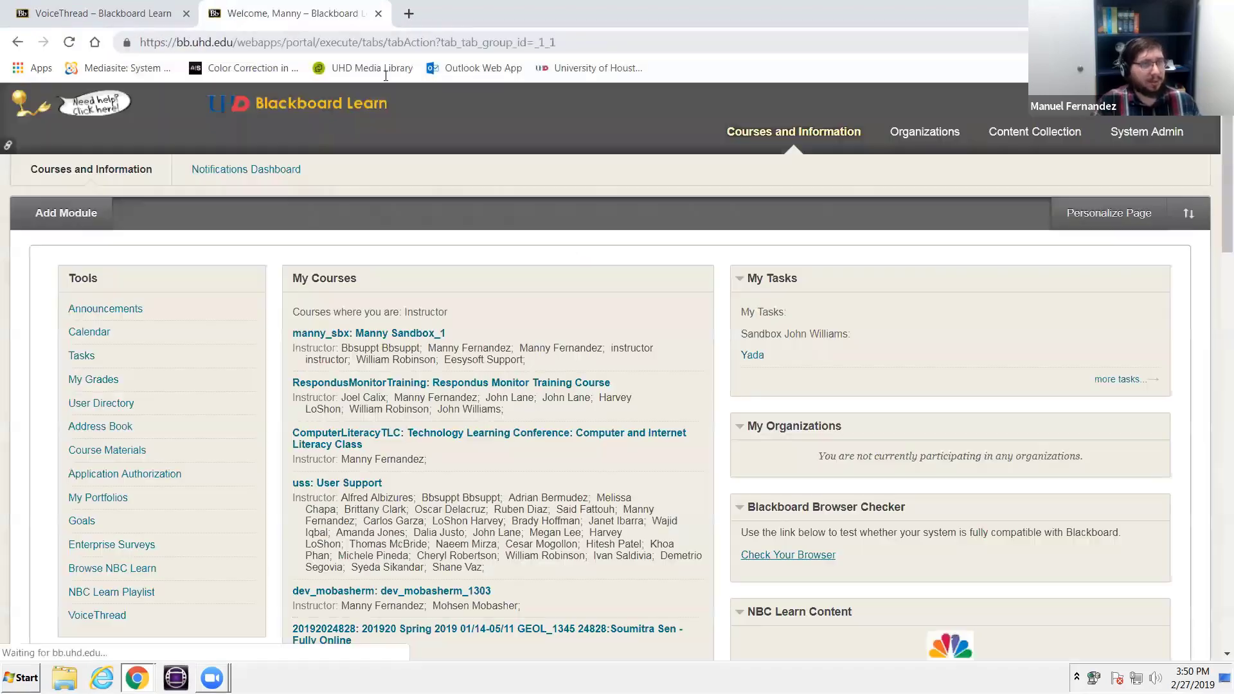
click(405, 333)
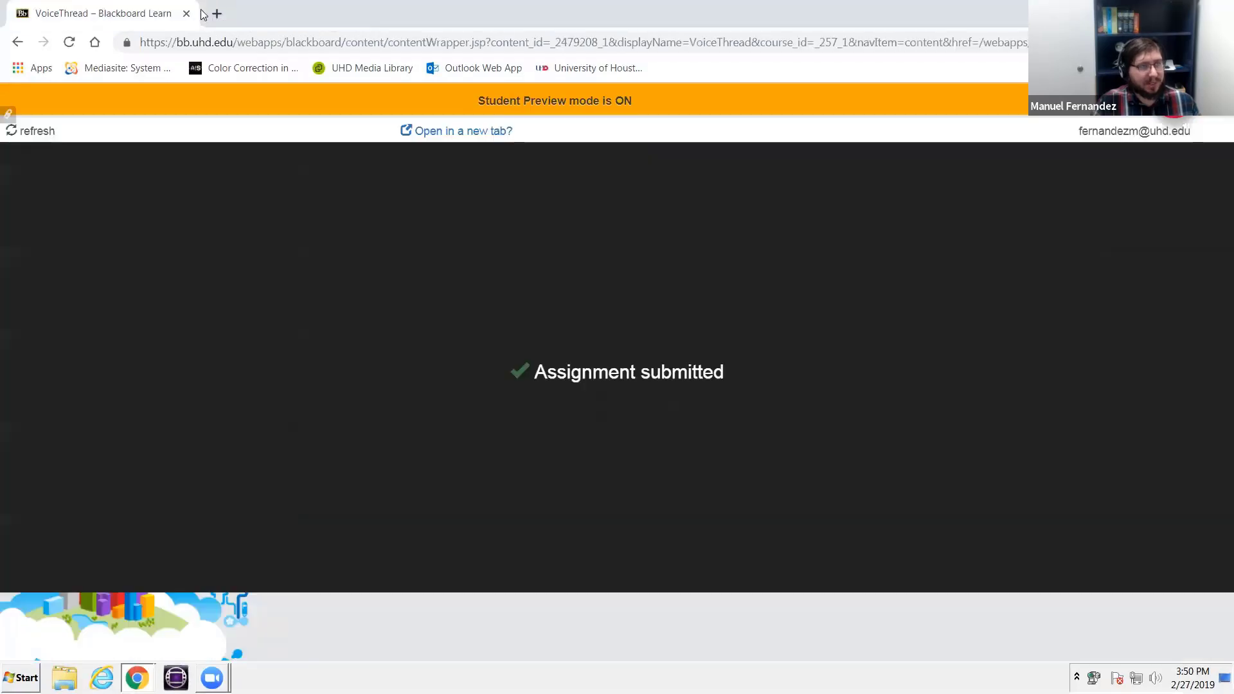
- View the VoiceThread assignment's submission page in its own browser tab, and close that tab
click(219, 11)
click(164, 9)
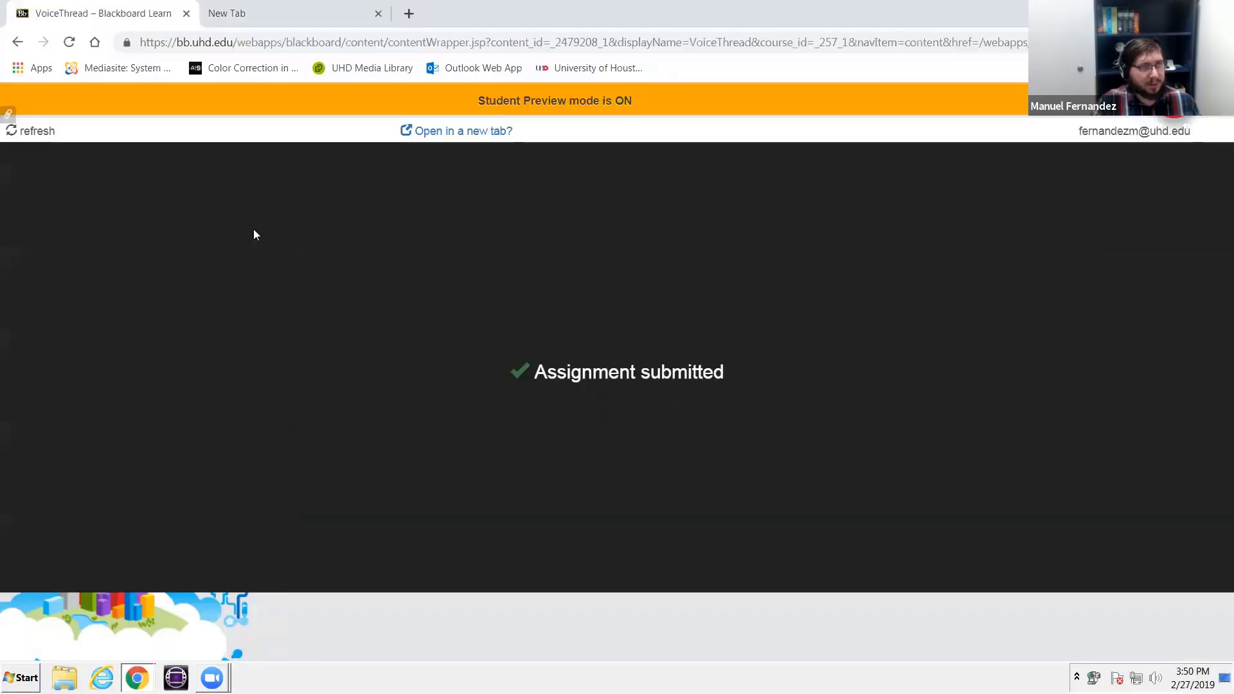
click(466, 130)
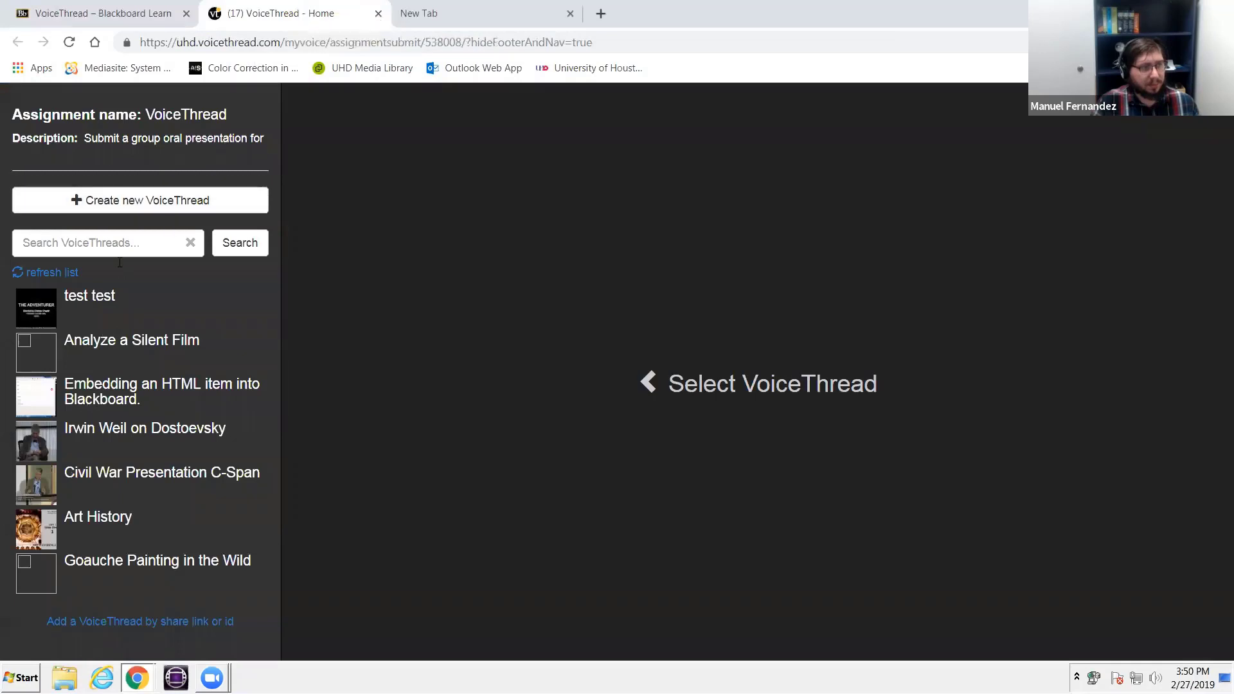
middle_click(279, 7)
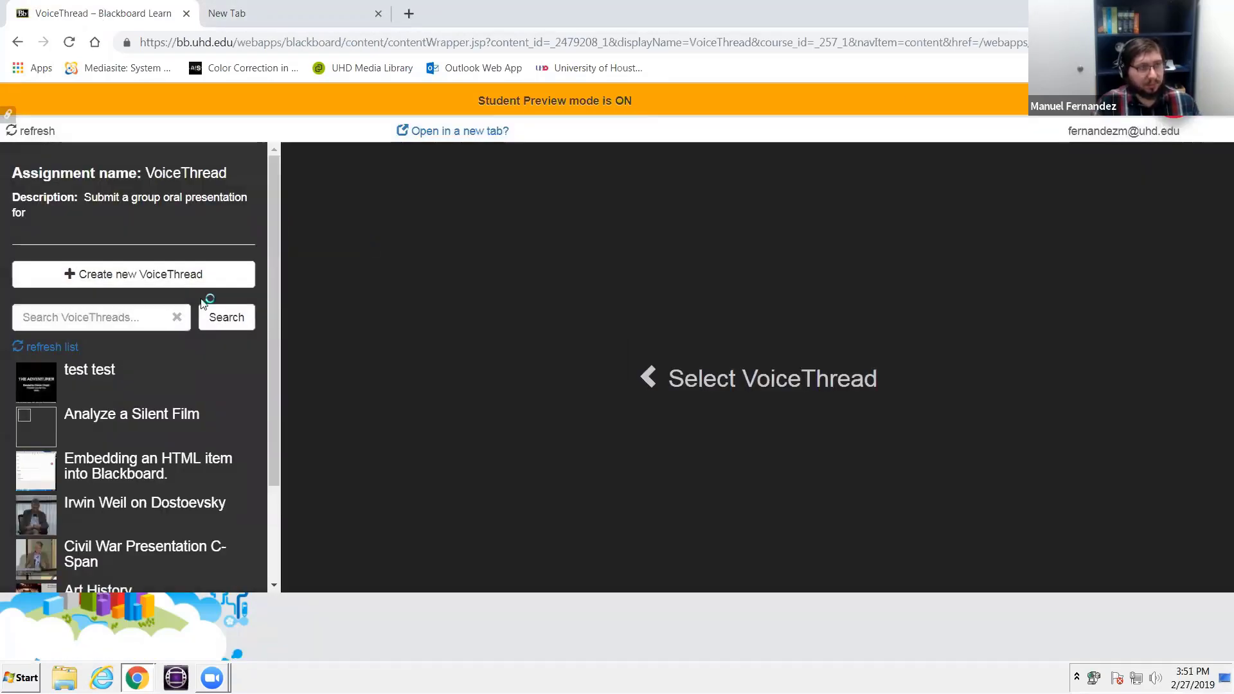
- Look through the VoiceThreads available for the assignment and refresh the submission page
scroll(166, 408, down, 2)
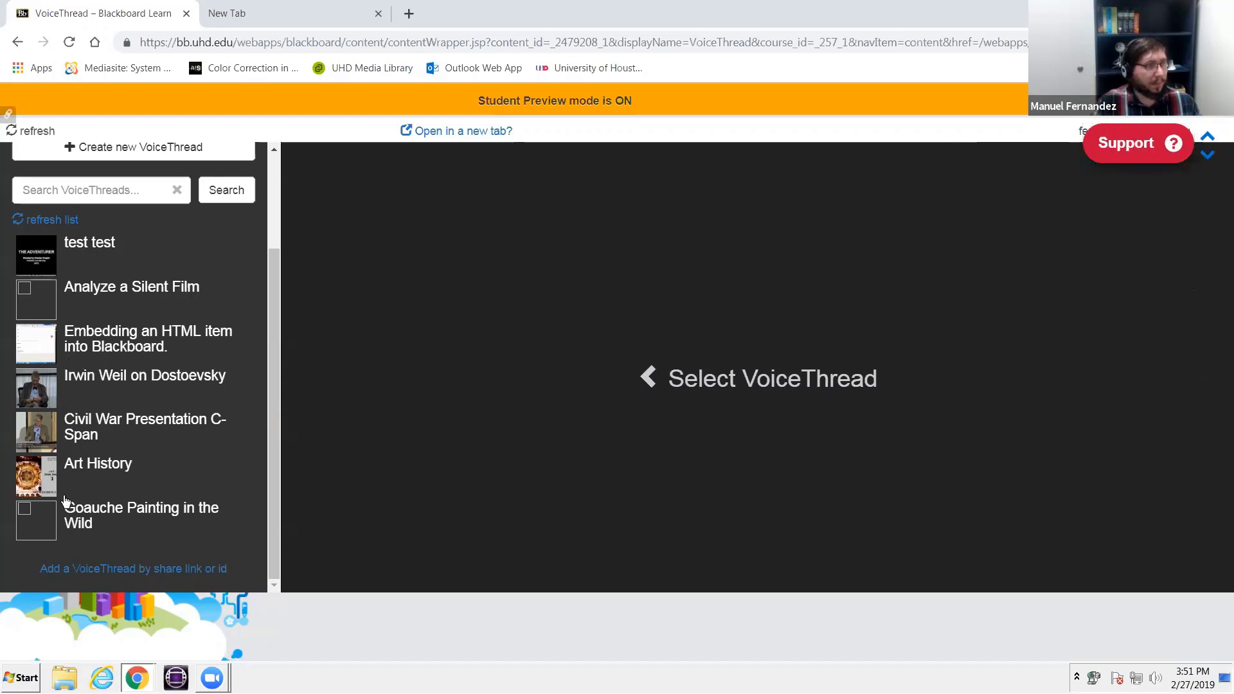
scroll(2, 160, up, 1)
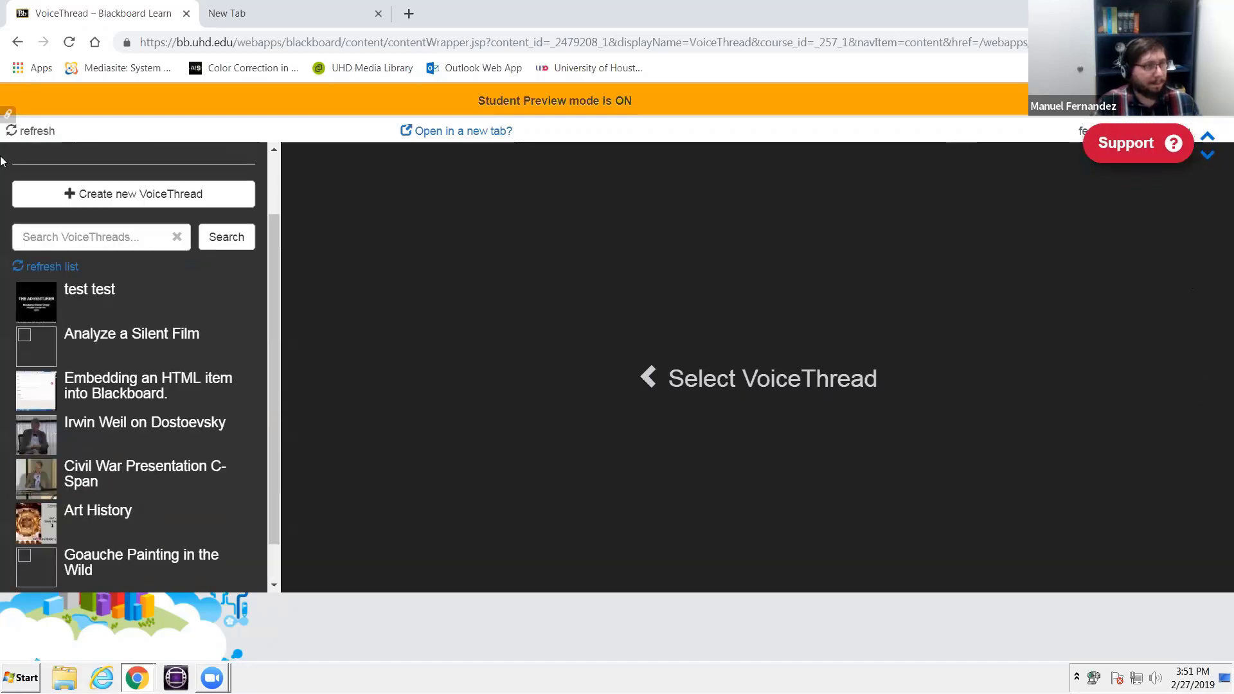
click(39, 137)
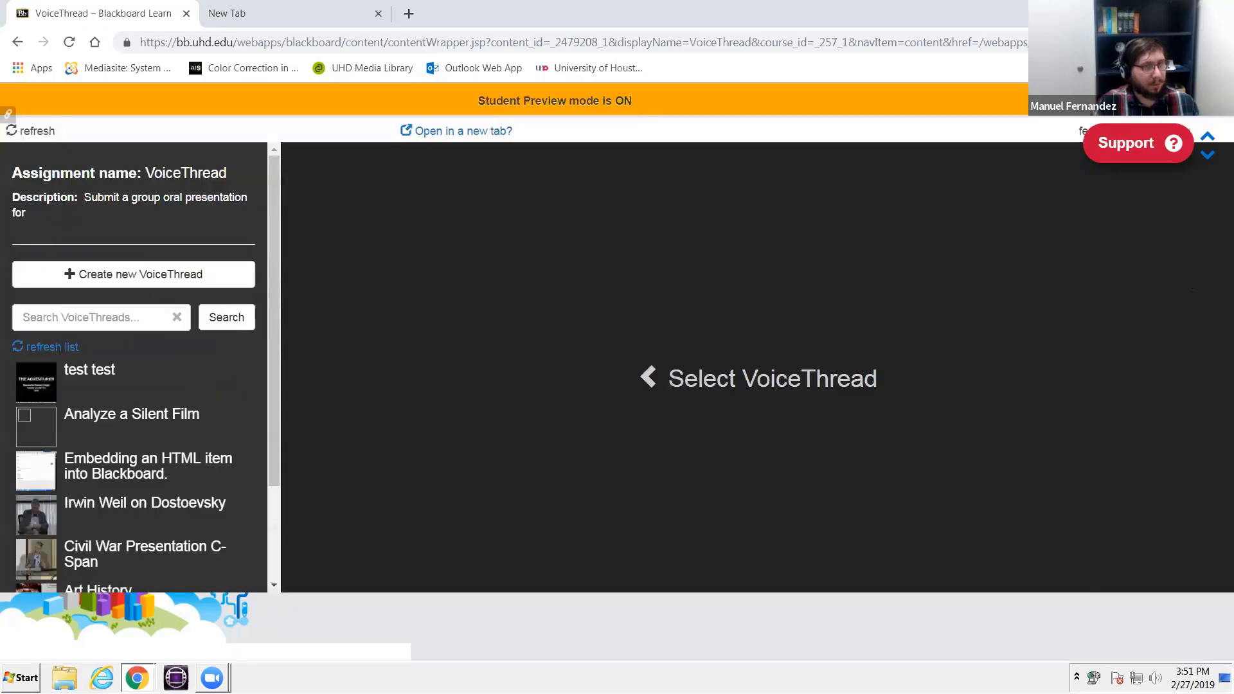
- Exit student preview and open the sandbox course's Full Grade Center to check the preview user's last VoiceThread column
click(1185, 101)
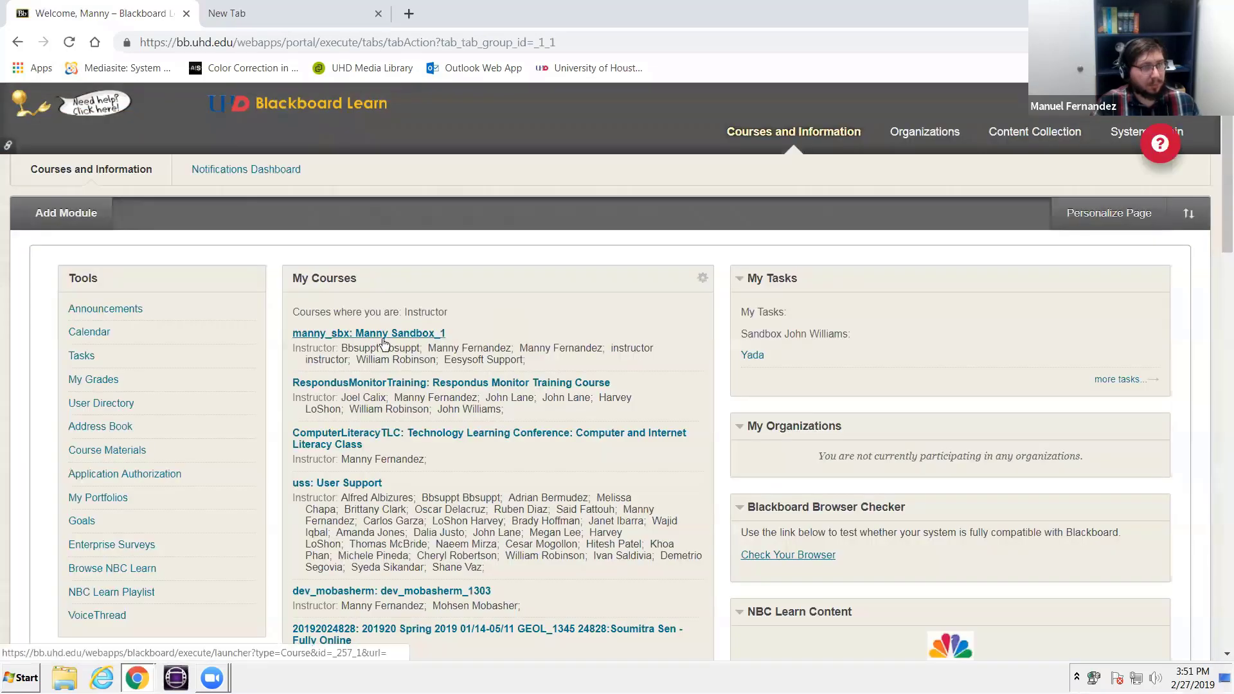
click(383, 334)
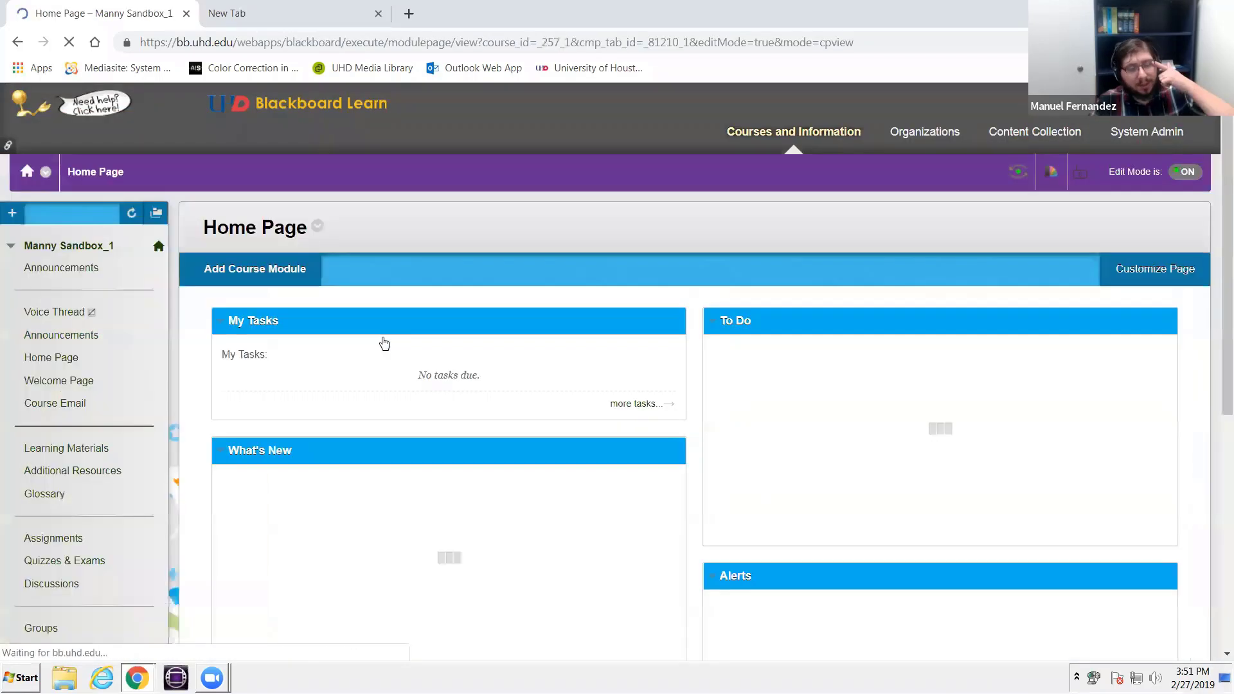
scroll(128, 347, down, 6)
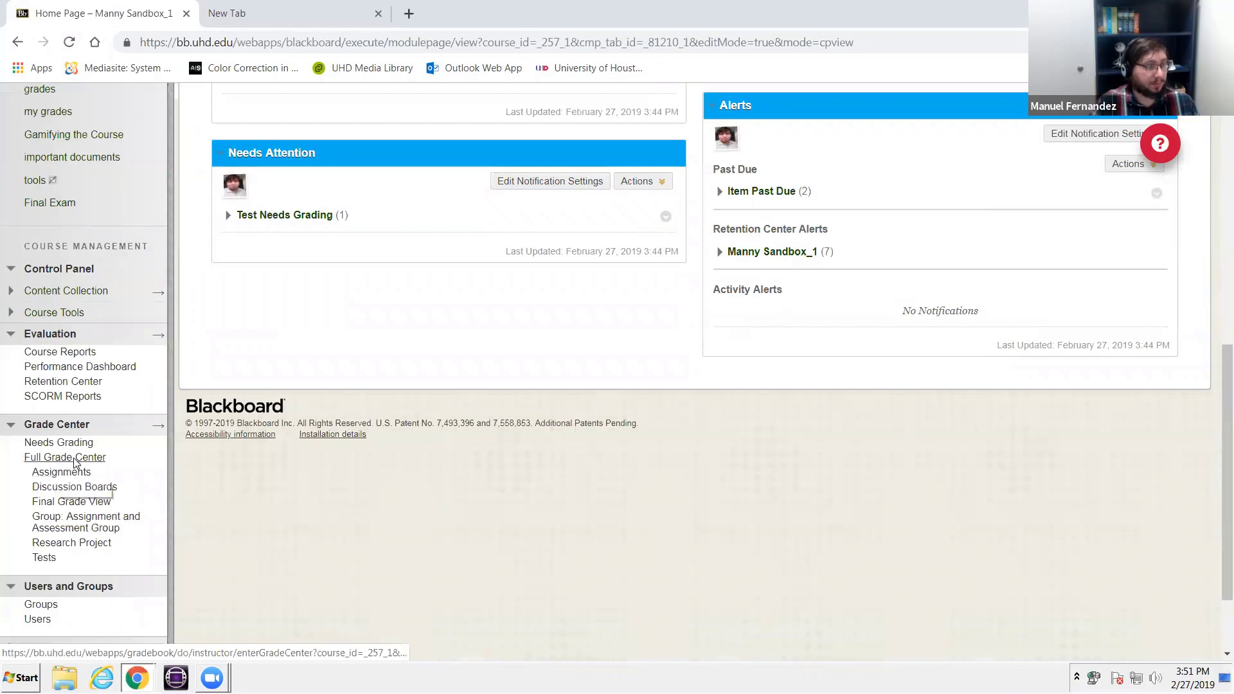
click(74, 459)
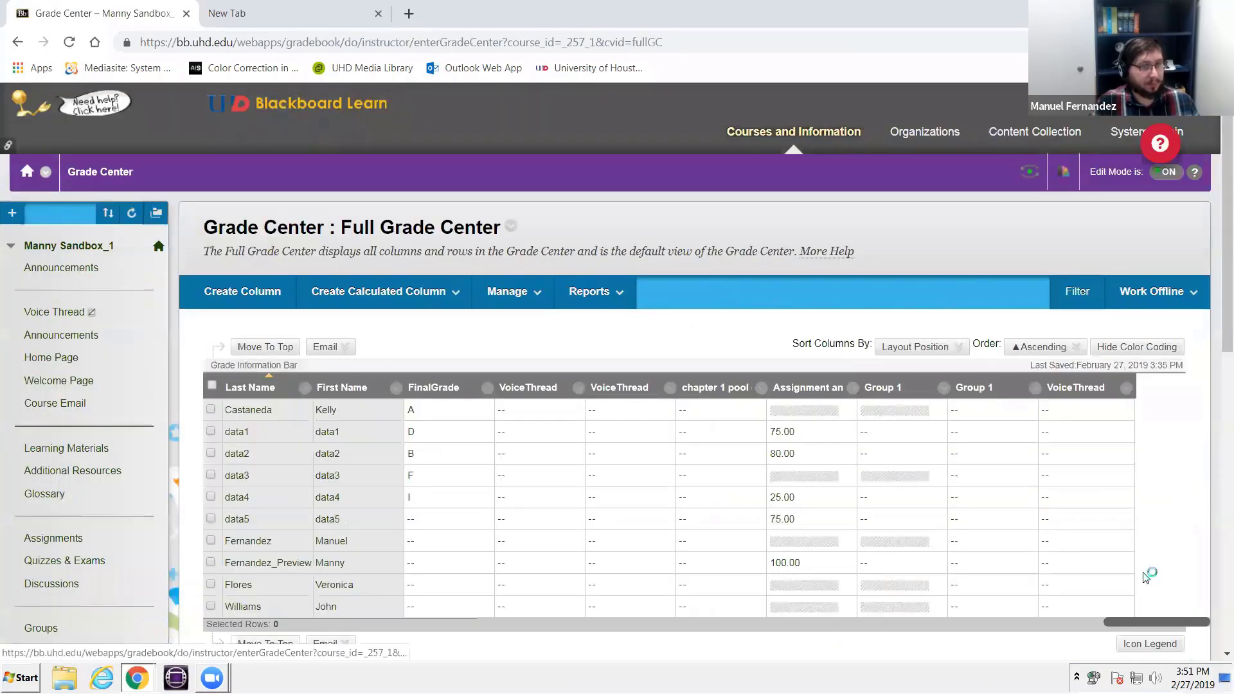
scroll(1146, 577, down, 3)
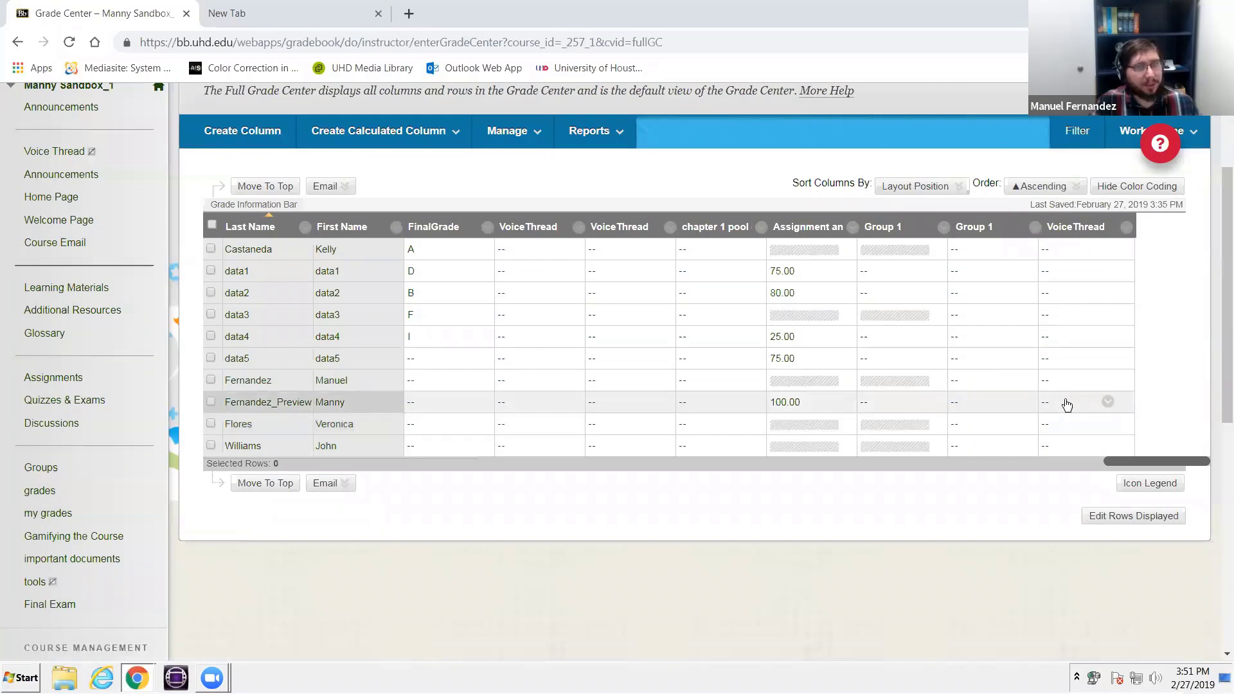
scroll(932, 403, up, 3)
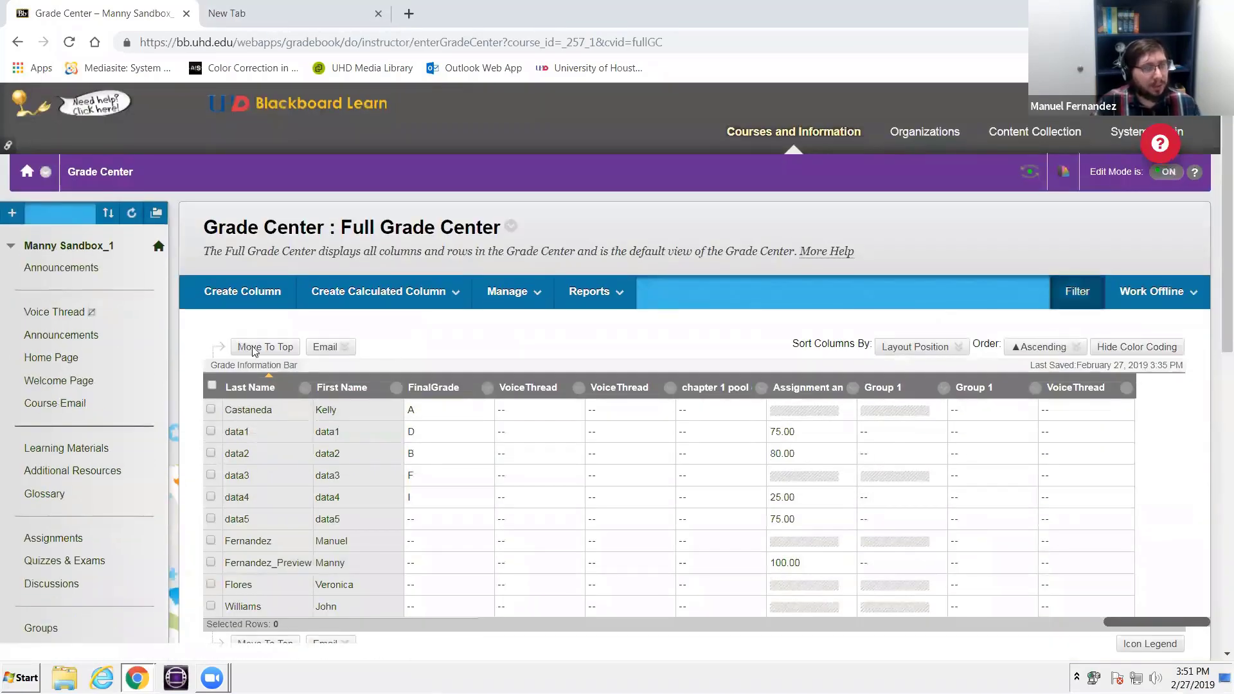
- Open the course's user list and select the username studentattempt1
scroll(32, 381, down, 8)
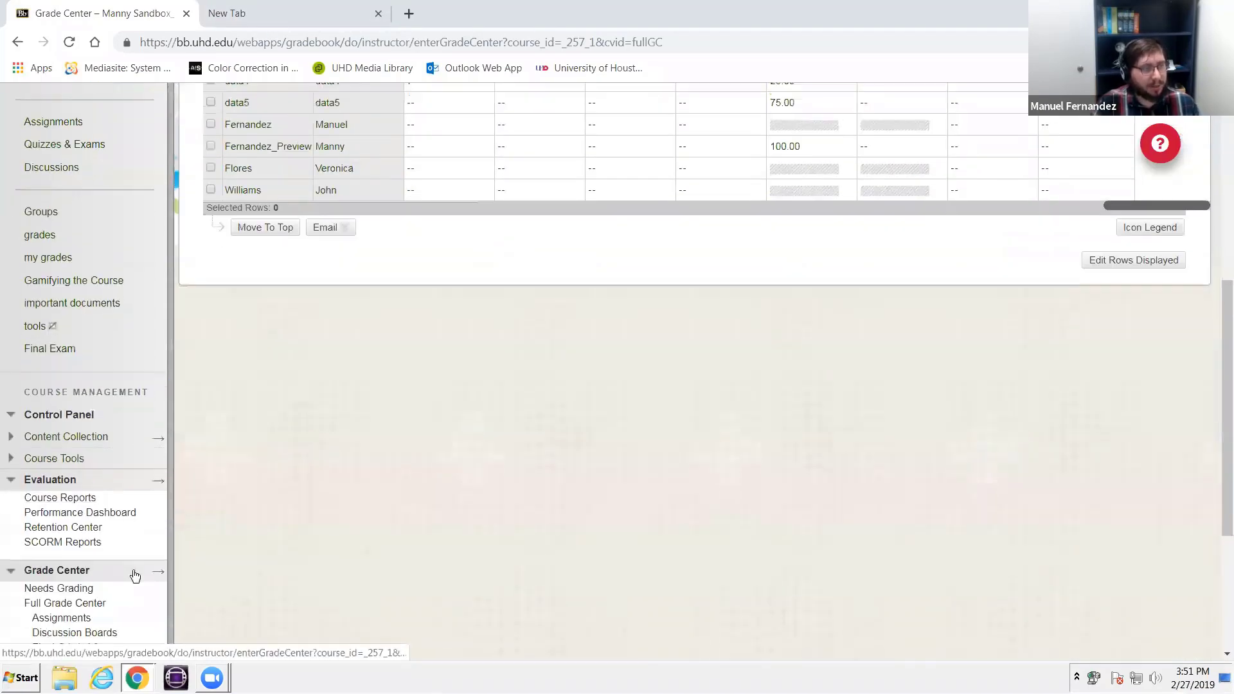
scroll(135, 575, down, 3)
click(53, 619)
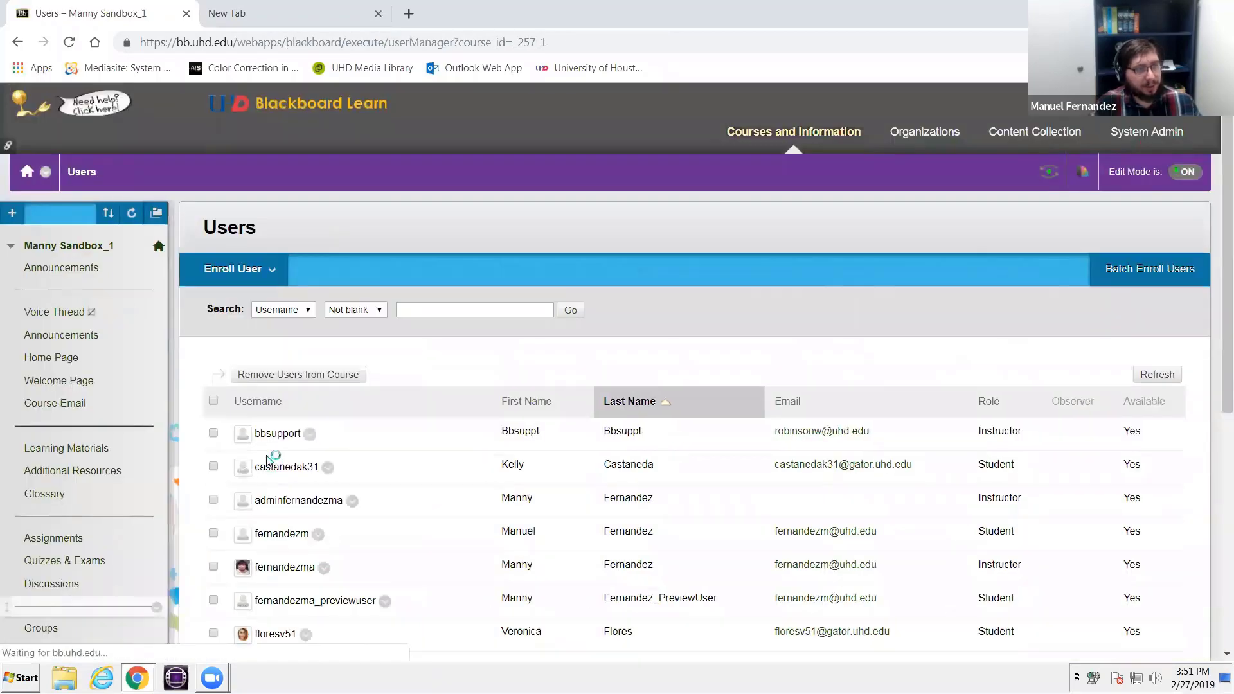
scroll(281, 415, down, 7)
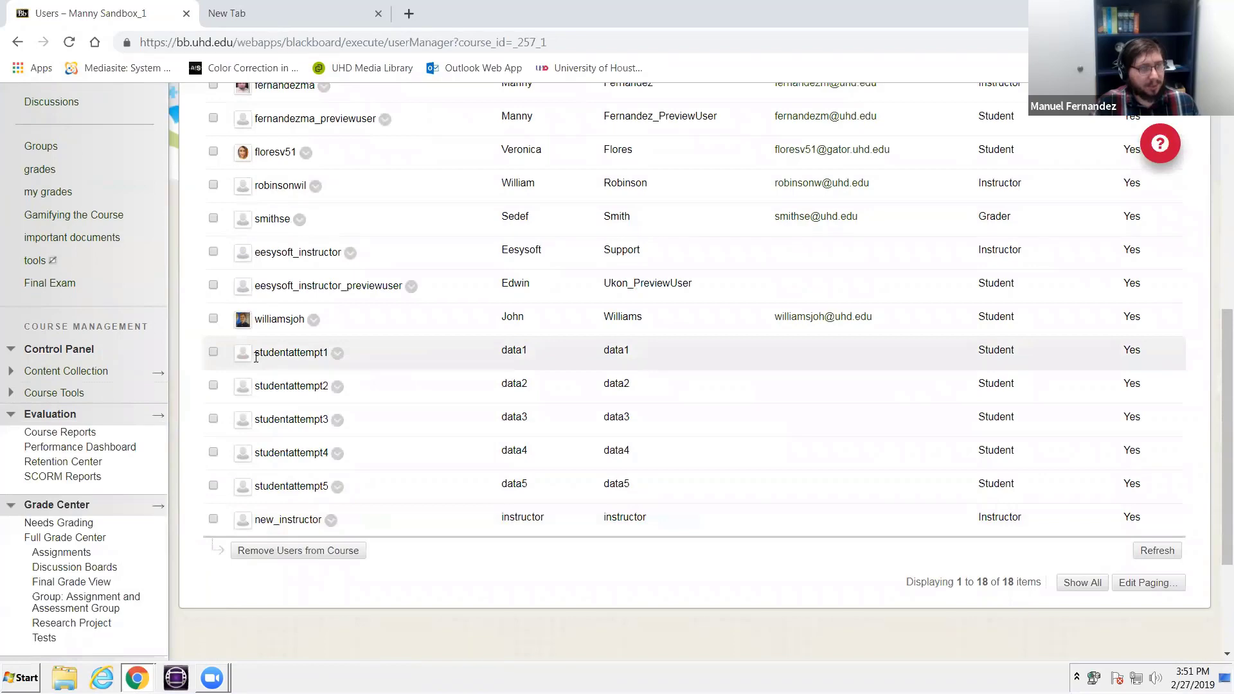
double_click(332, 368)
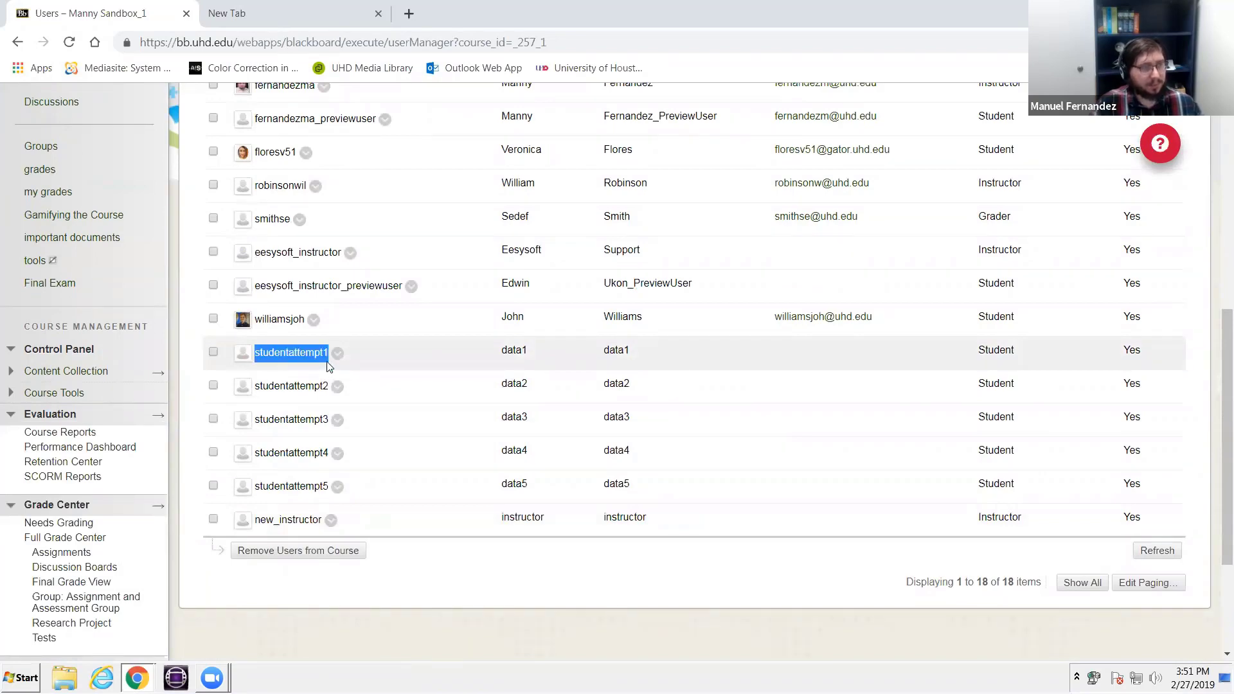
scroll(559, 413, up, 3)
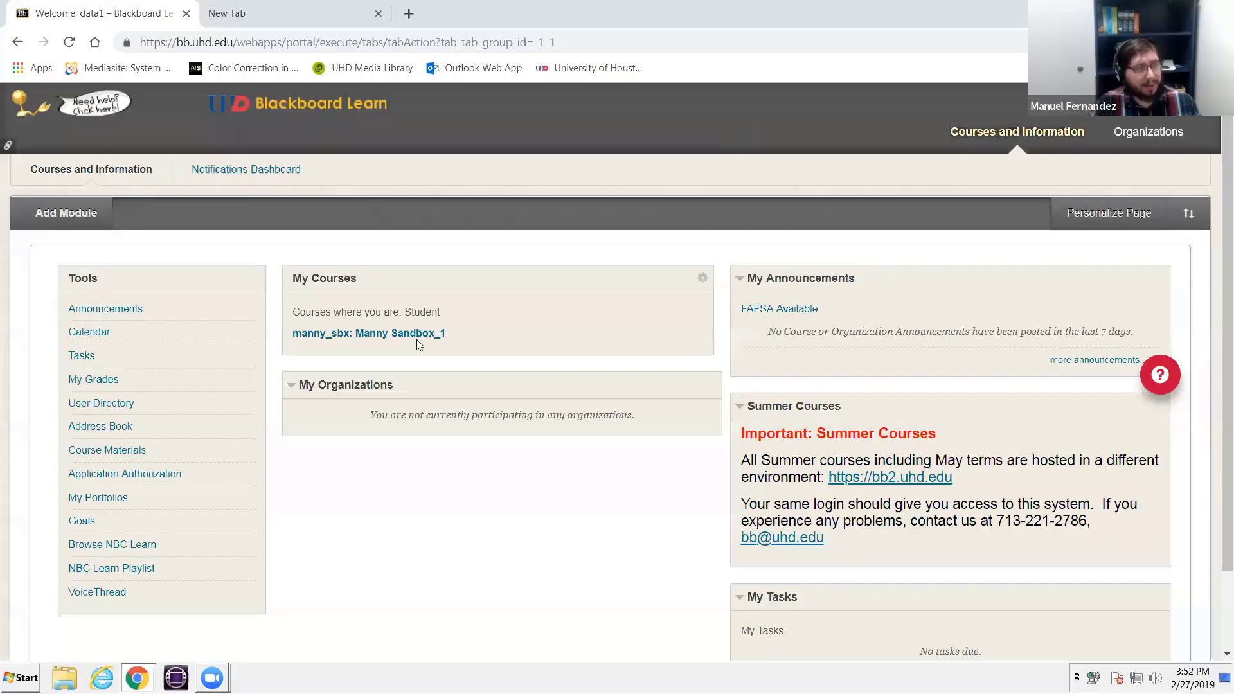
- Enter the sandbox course as the test student and open the VoiceThread assignment from the Learning Materials
click(424, 335)
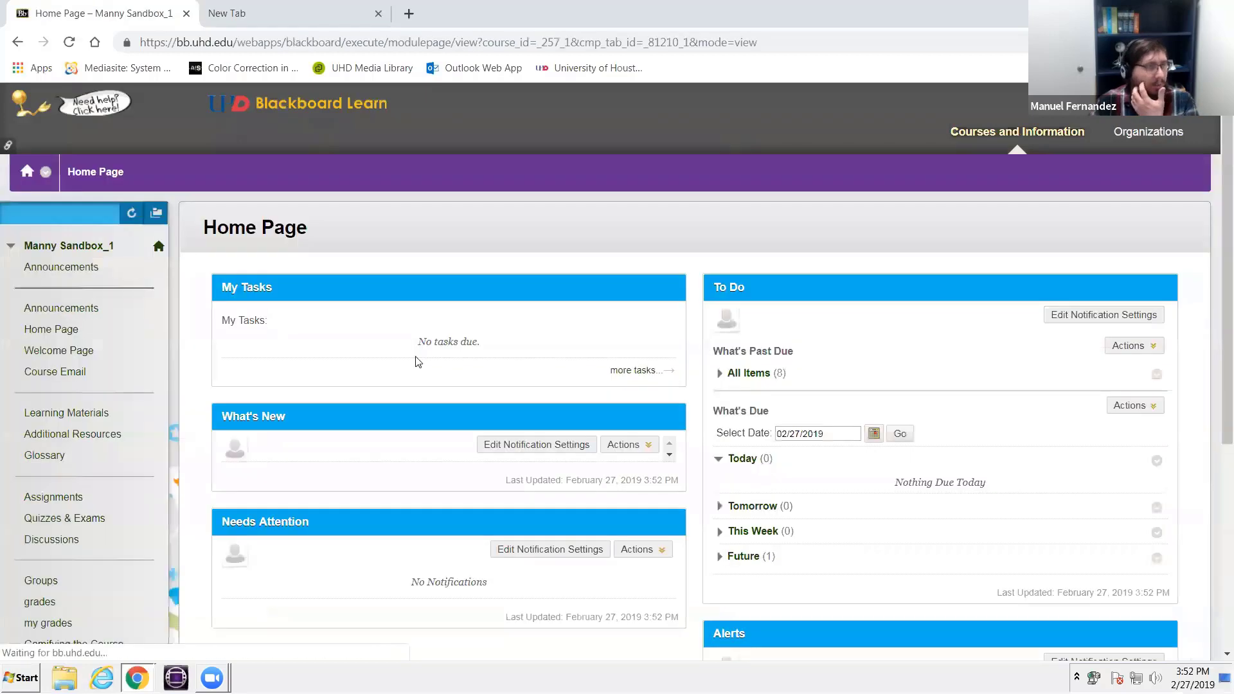
scroll(61, 508, down, 5)
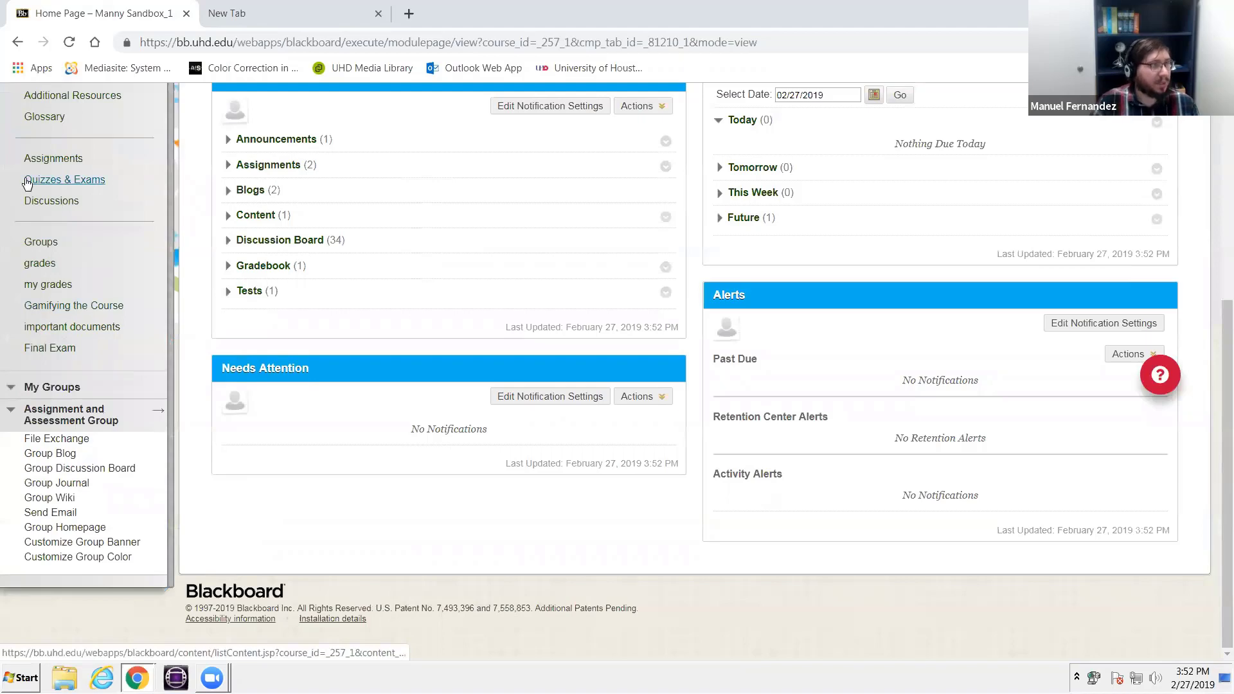
scroll(43, 269, up, 1)
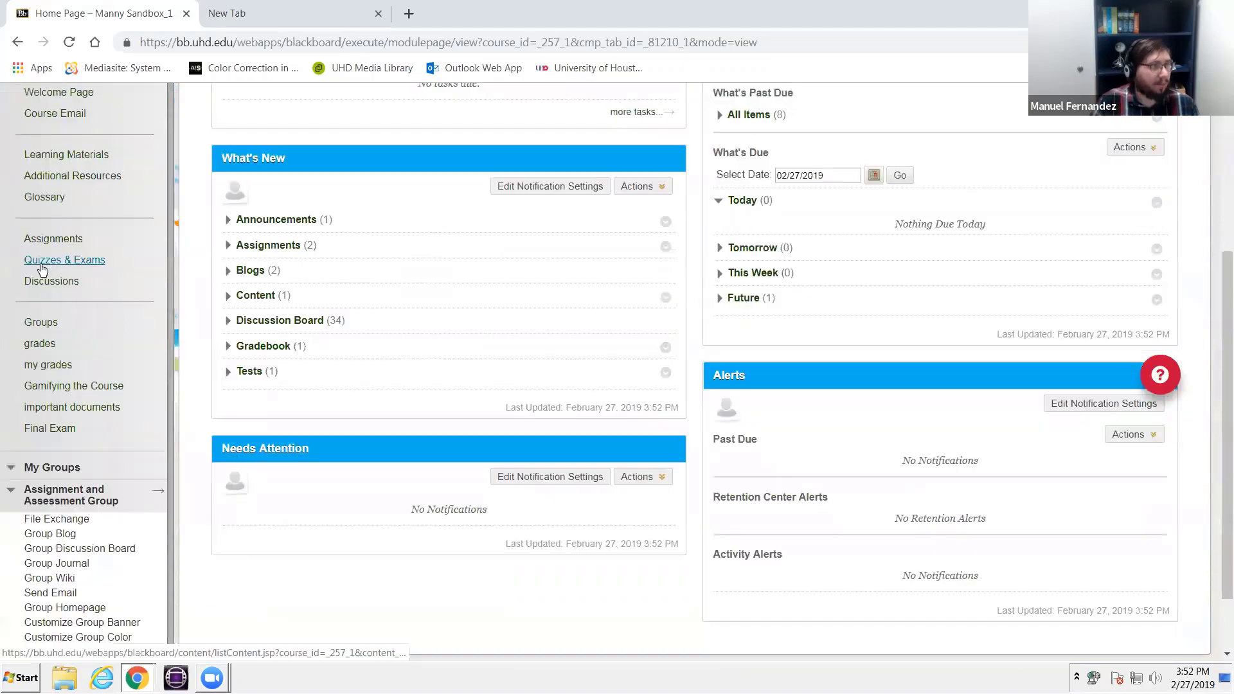
click(83, 155)
scroll(276, 369, down, 4)
click(278, 370)
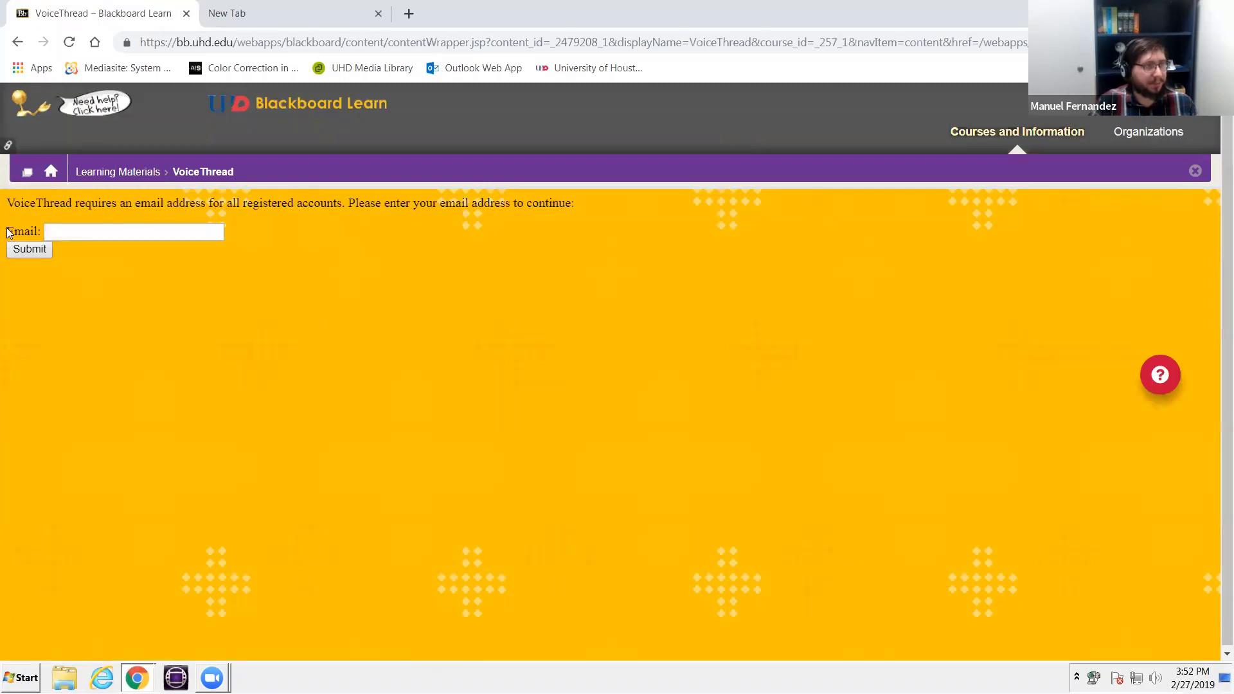
- Return to the Learning Materials and log out of the test student's account
click(116, 178)
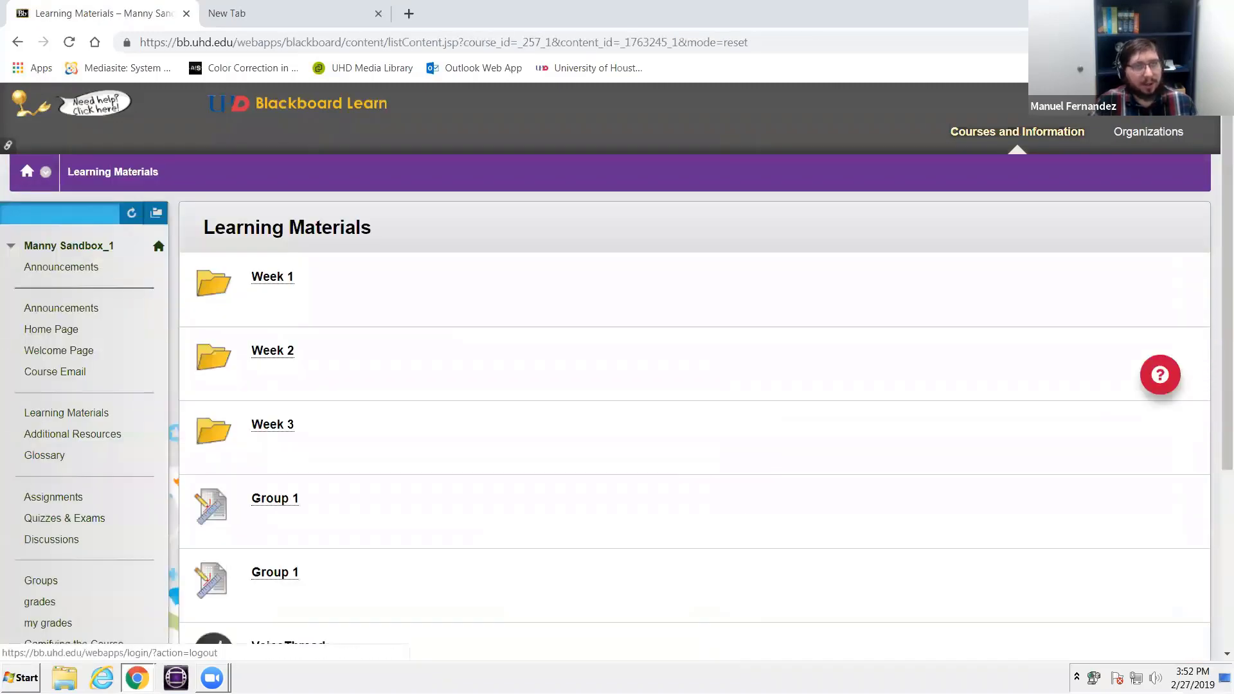
click(1208, 96)
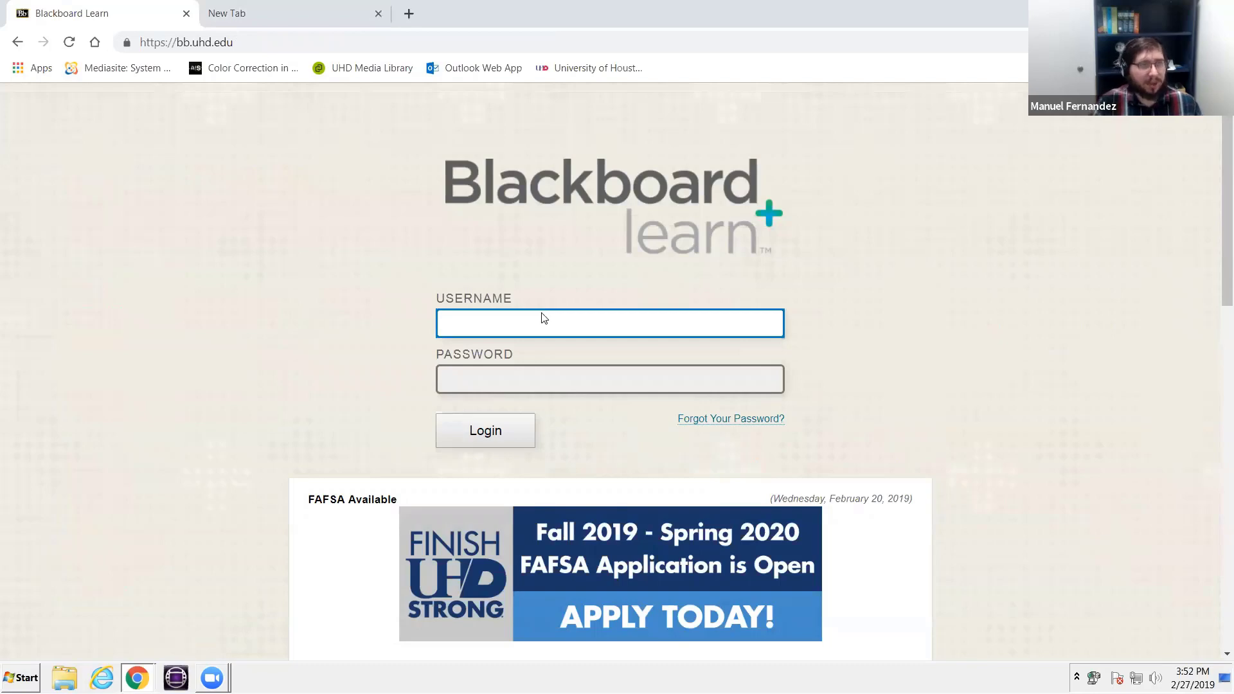
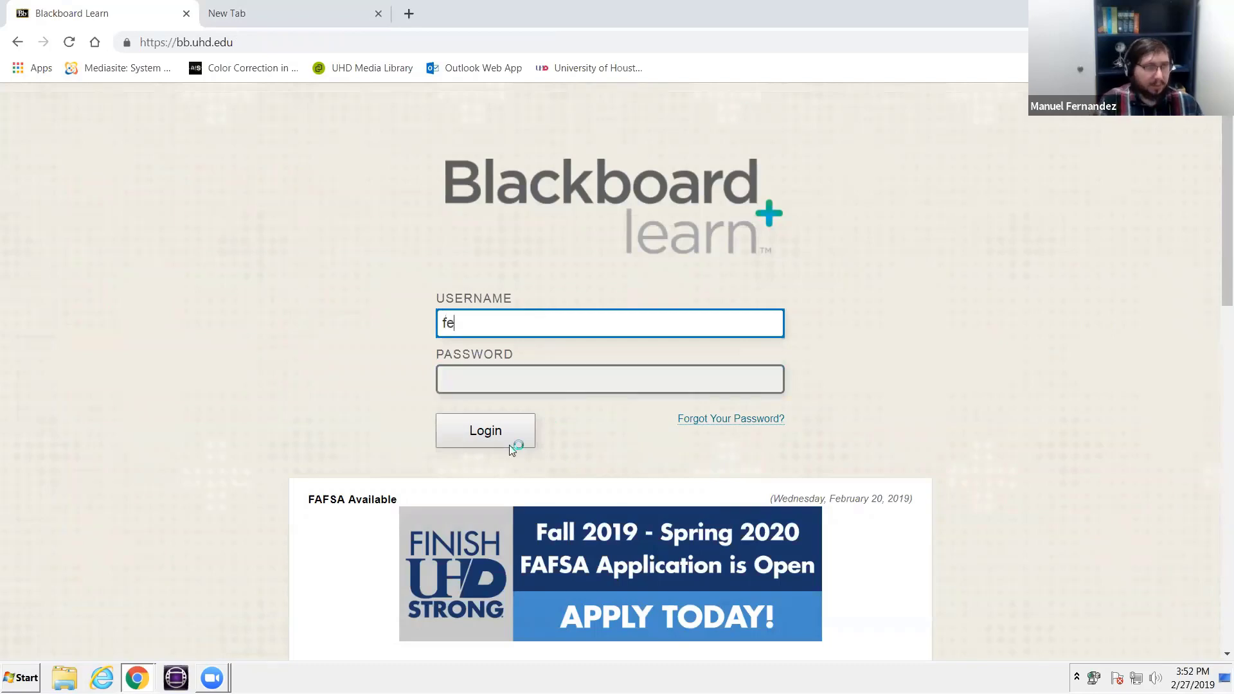
- Log in to Blackboard with the instructor's username and account password
key(Tab)
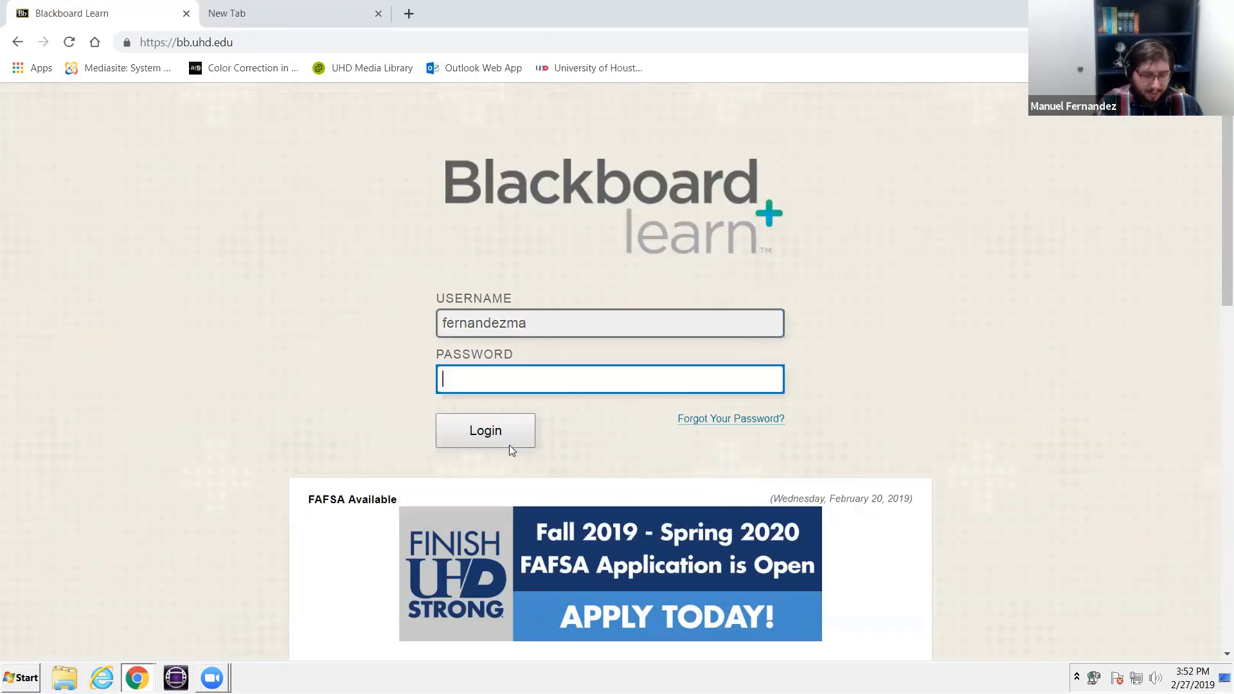
text(********)
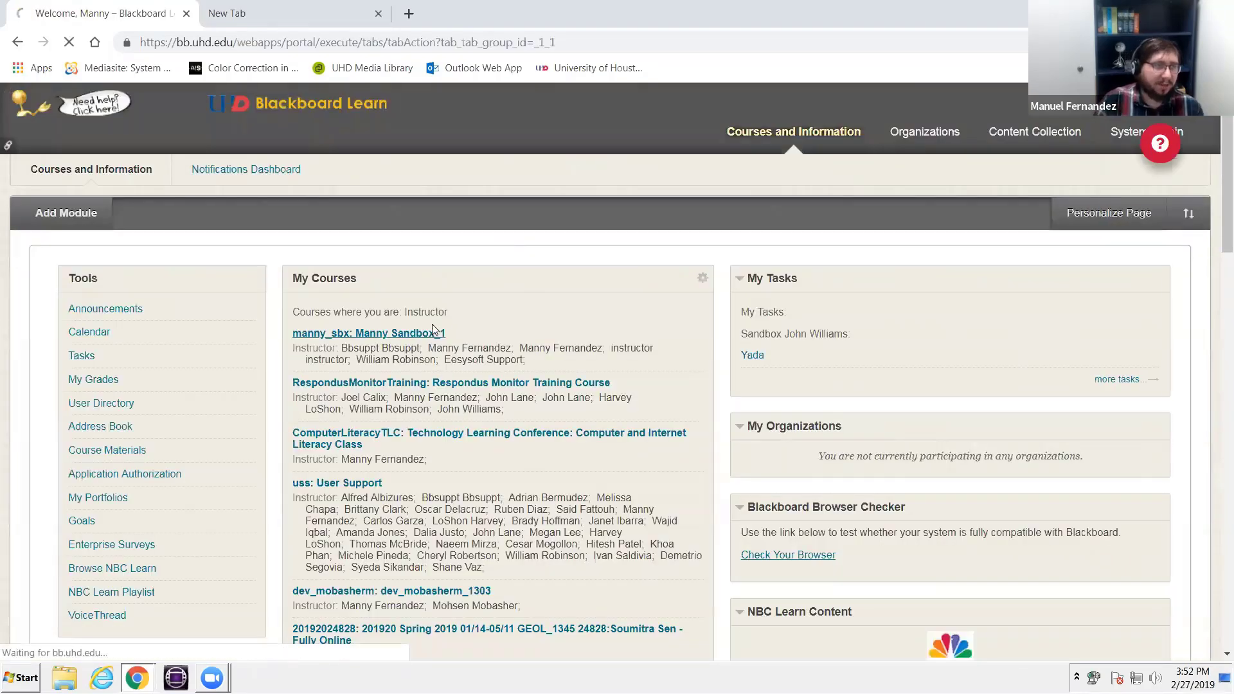
- Open the instructor's sandbox course and look through its Assignments page
click(432, 329)
scroll(21, 494, down, 10)
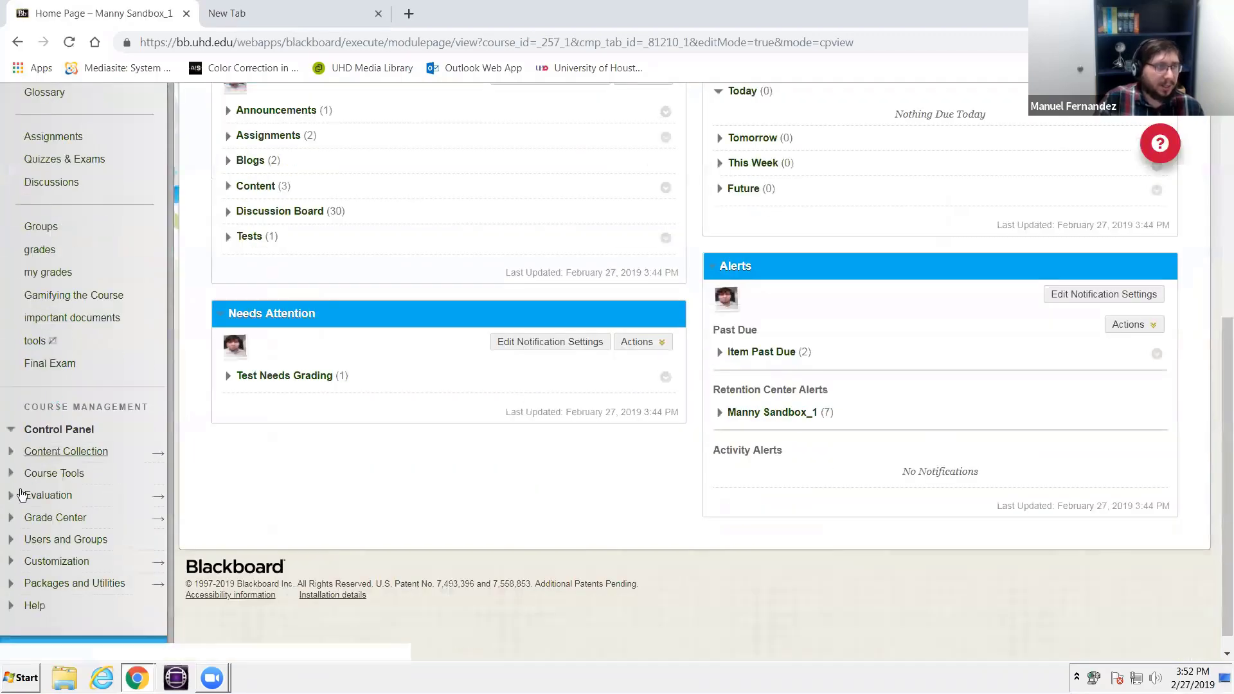
scroll(21, 495, up, 3)
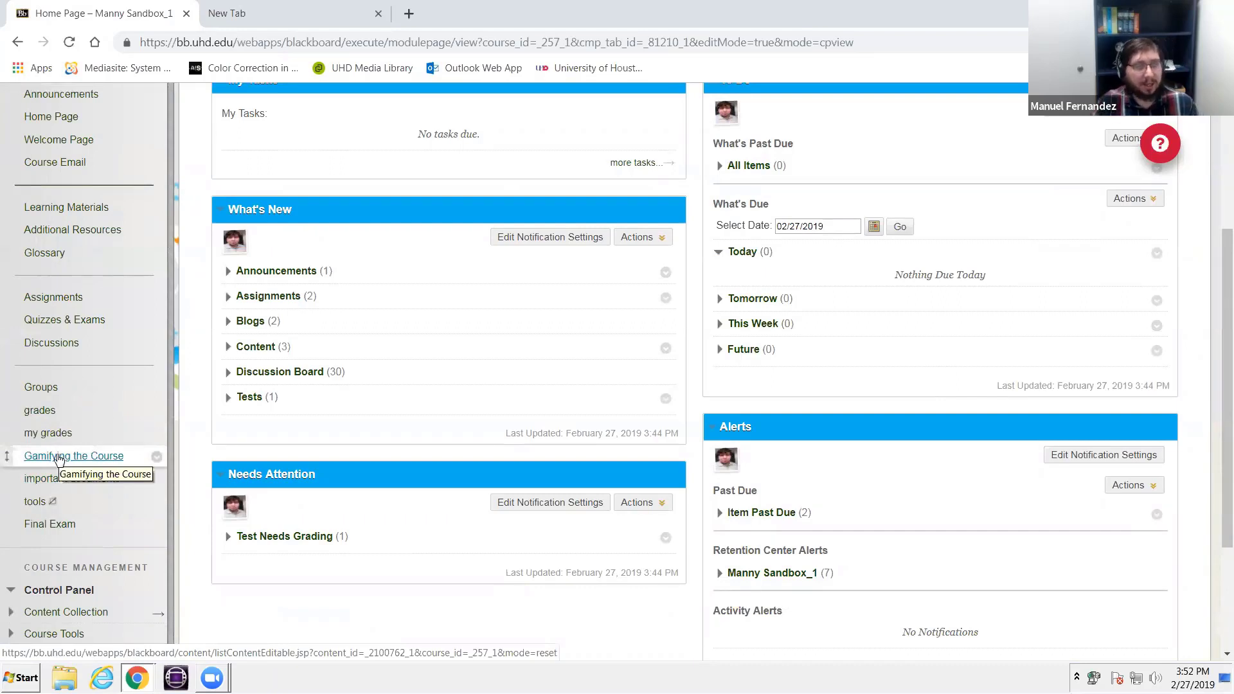
click(72, 297)
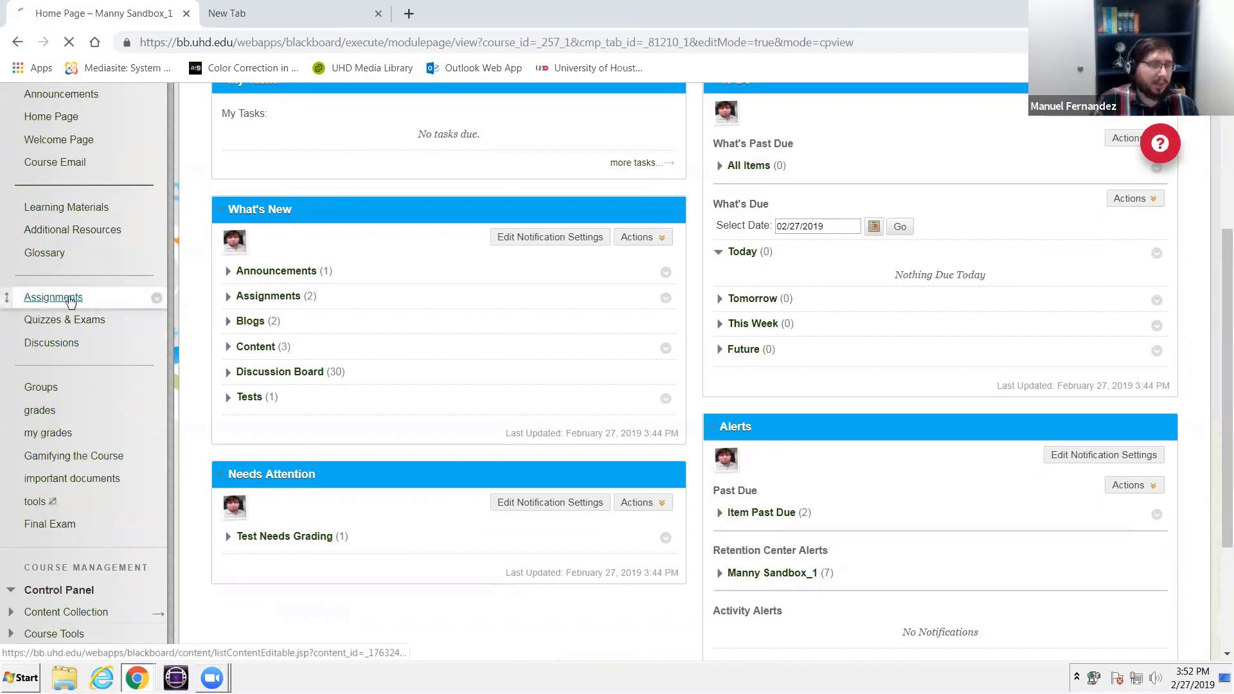
scroll(592, 463, down, 4)
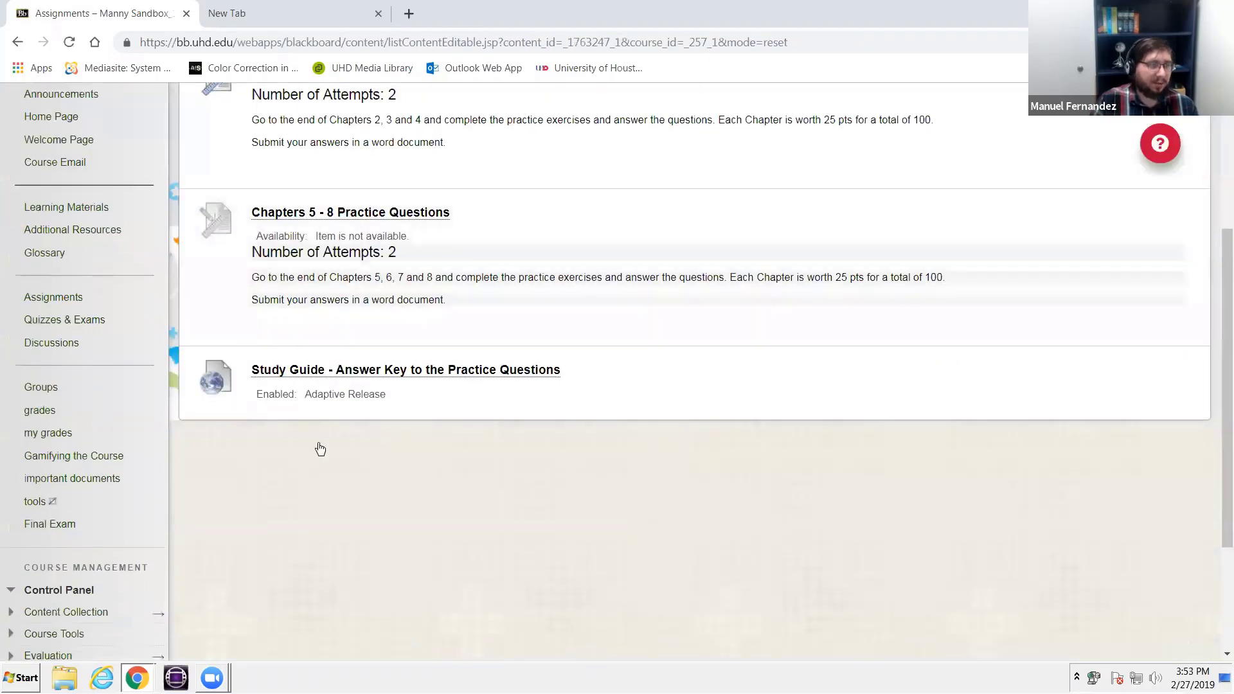
- Open the course's Learning Materials and look through the listed folders and group assignments
click(57, 208)
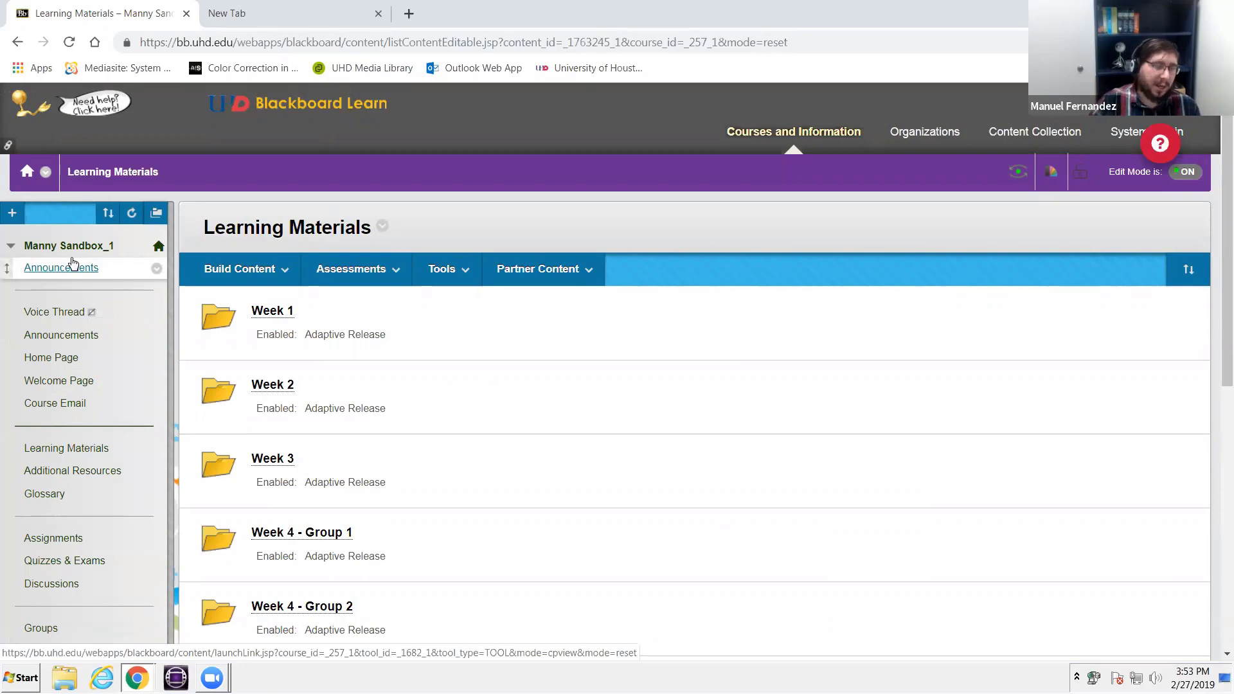
scroll(598, 617, down, 2)
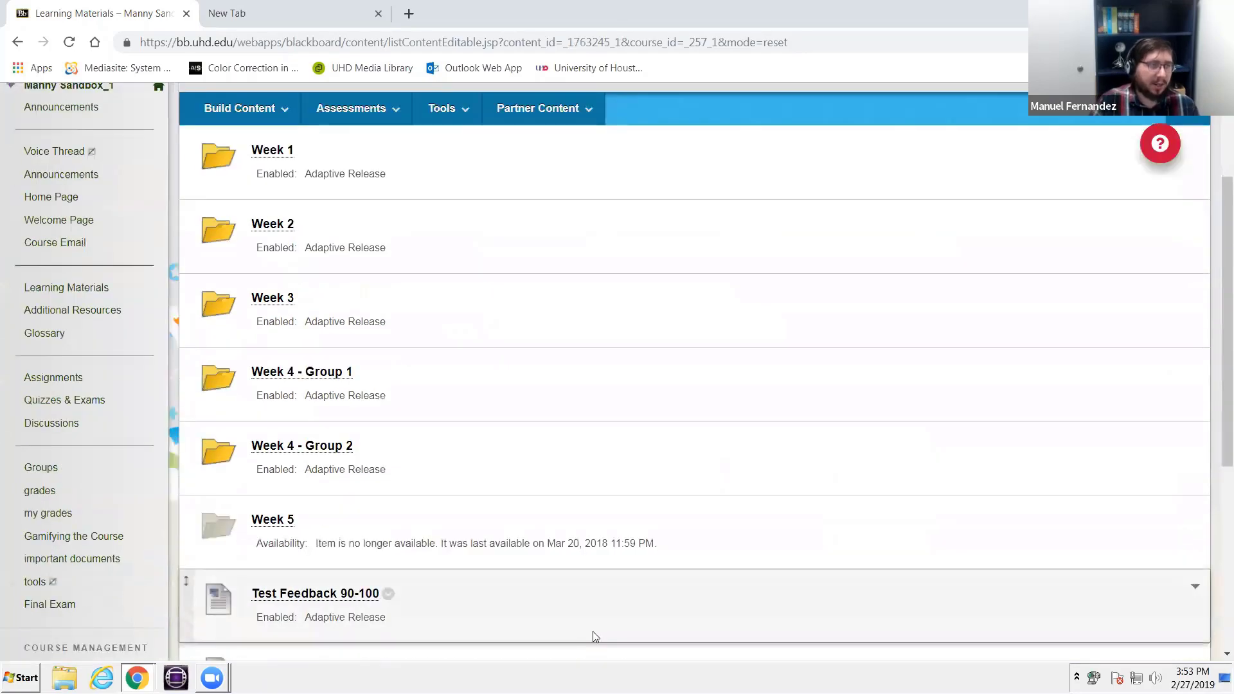
scroll(615, 598, down, 3)
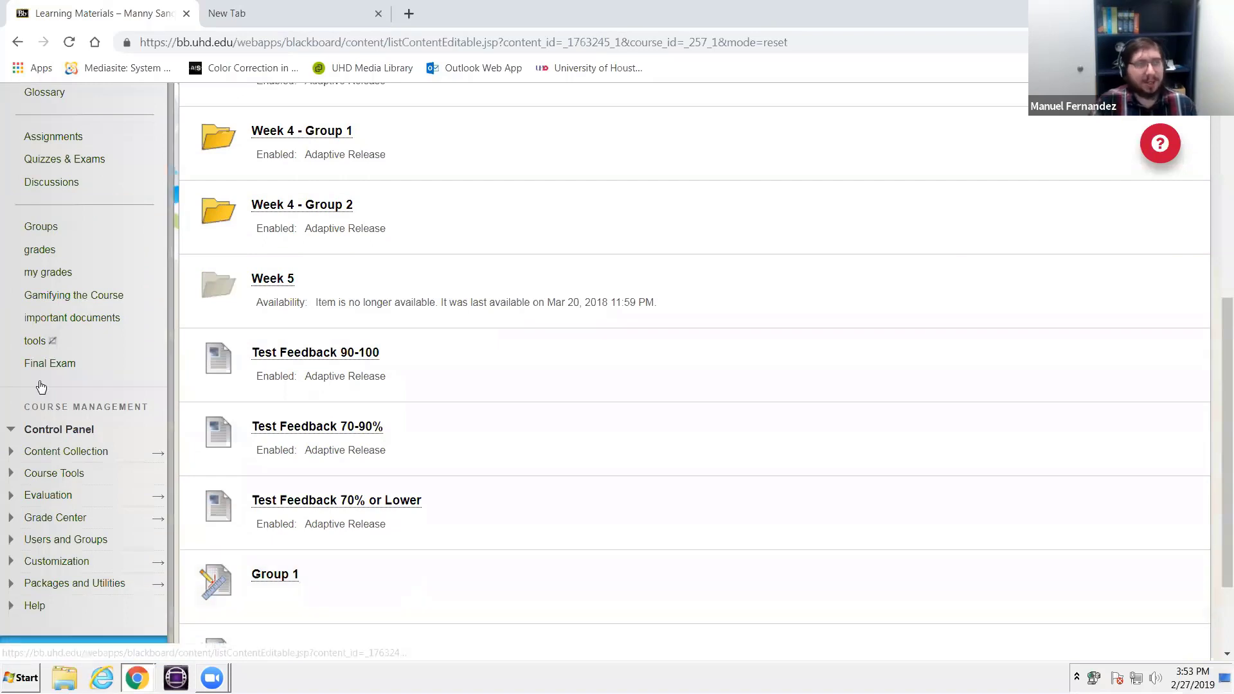
- Open the Full Grade Center and bring the last columns, Group 1 and VoiceThread, into view
scroll(46, 386, down, 2)
click(57, 415)
click(57, 403)
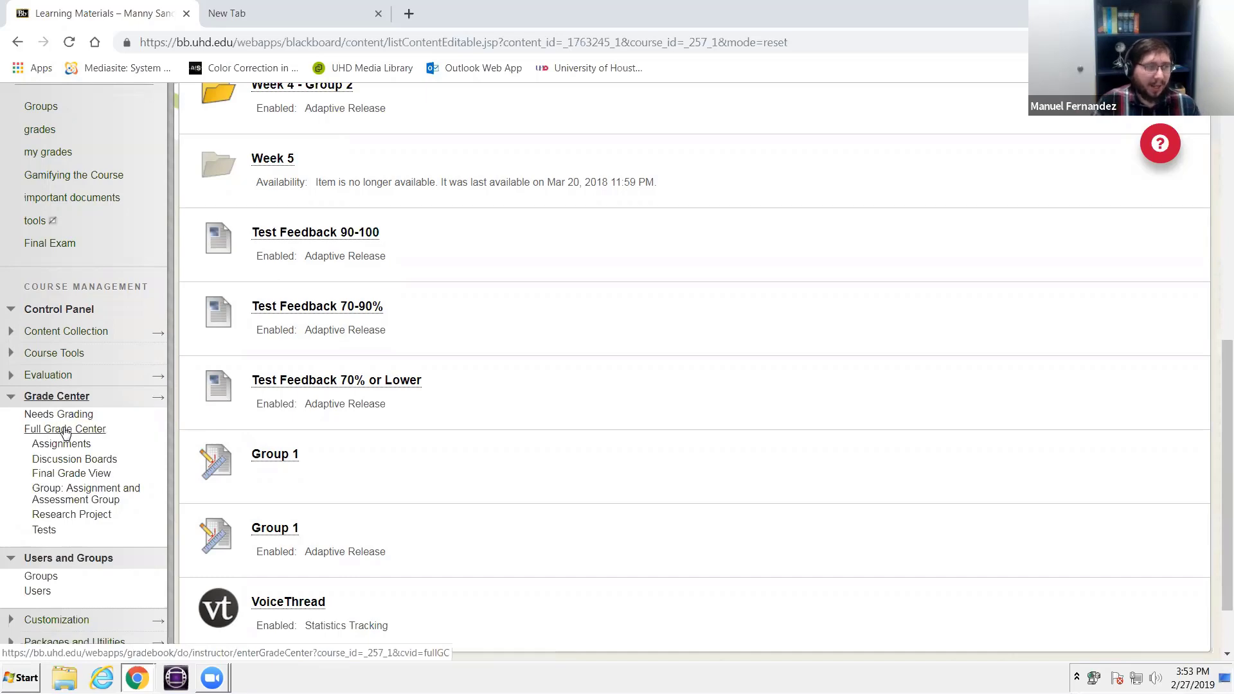
click(58, 429)
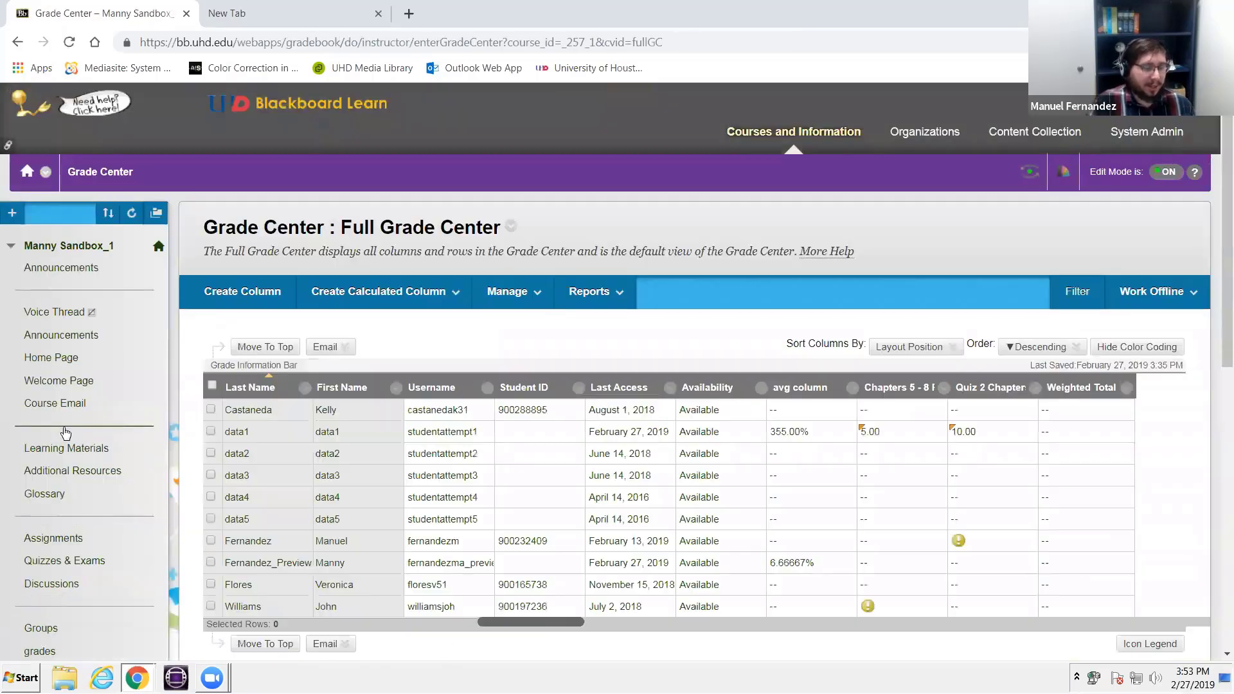
scroll(71, 450, down, 1)
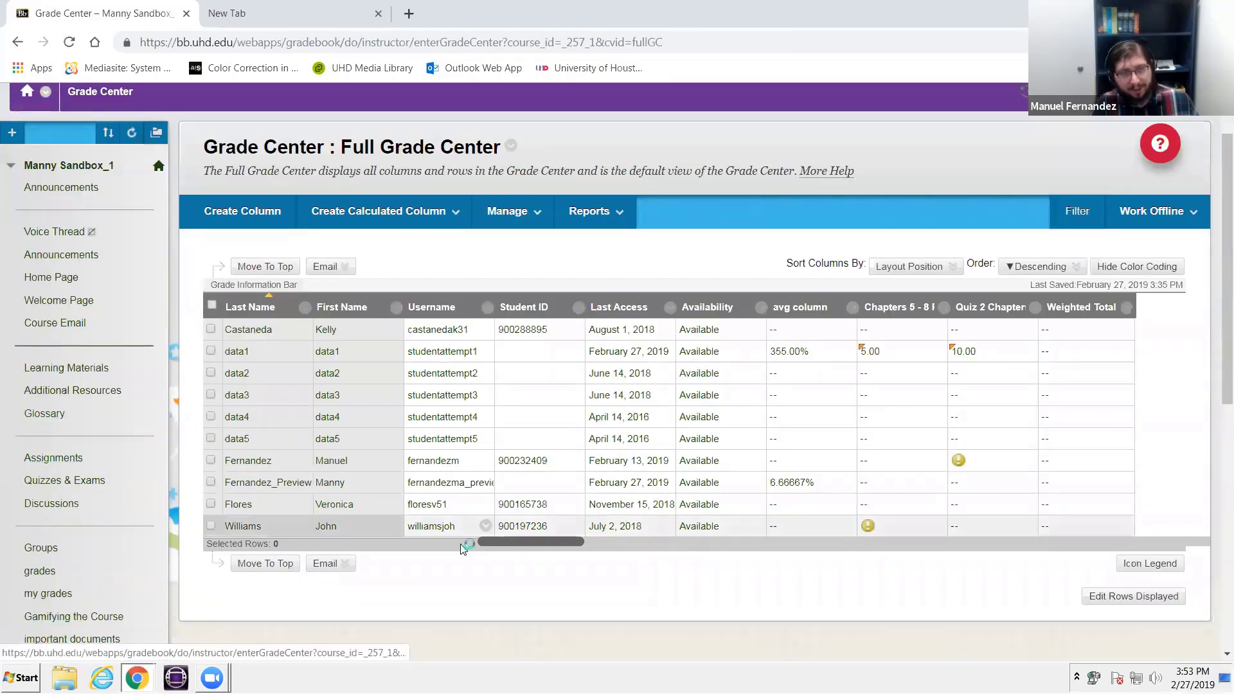
drag(535, 541, 1174, 549)
- Open the Grade Center's Smart Views list, examine which views are tagged as favorites, and leave the list
click(551, 218)
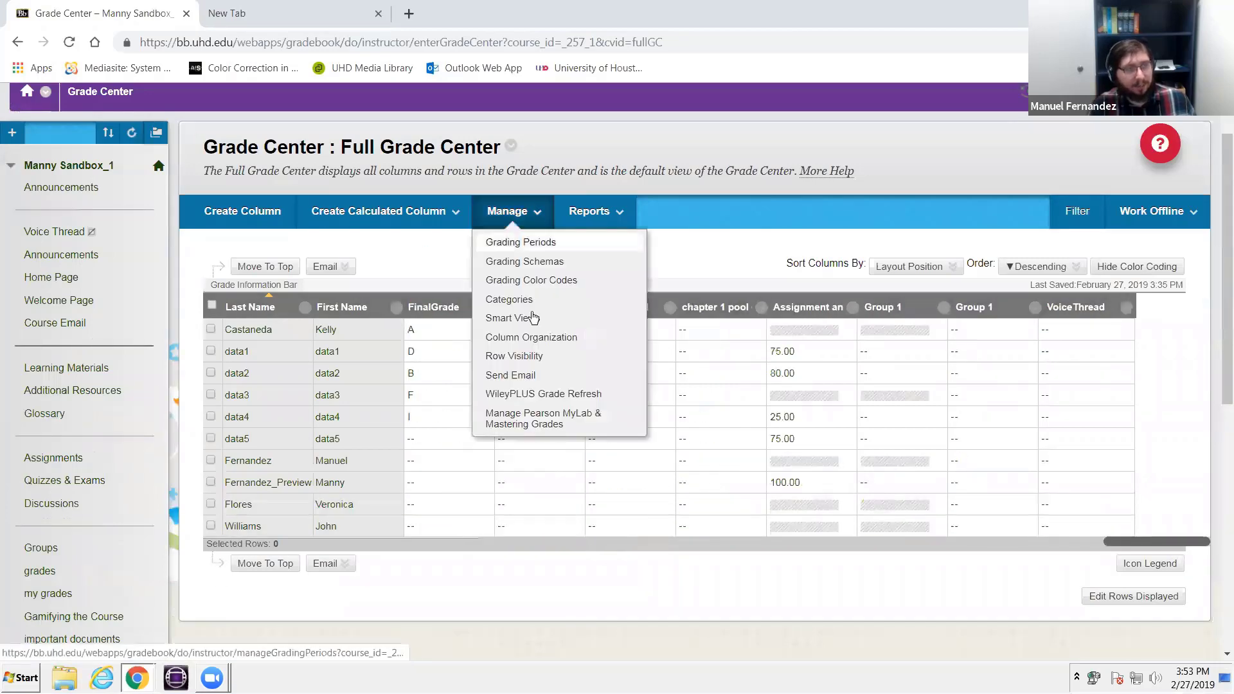
click(535, 320)
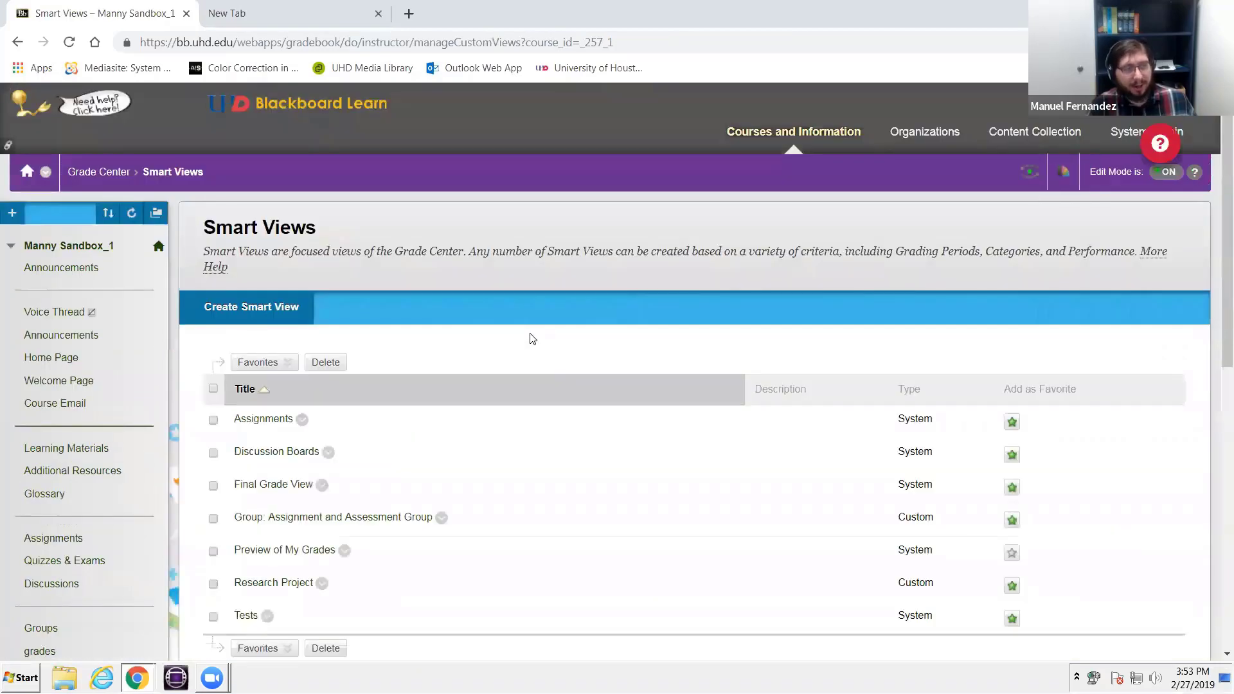
scroll(533, 338, down, 3)
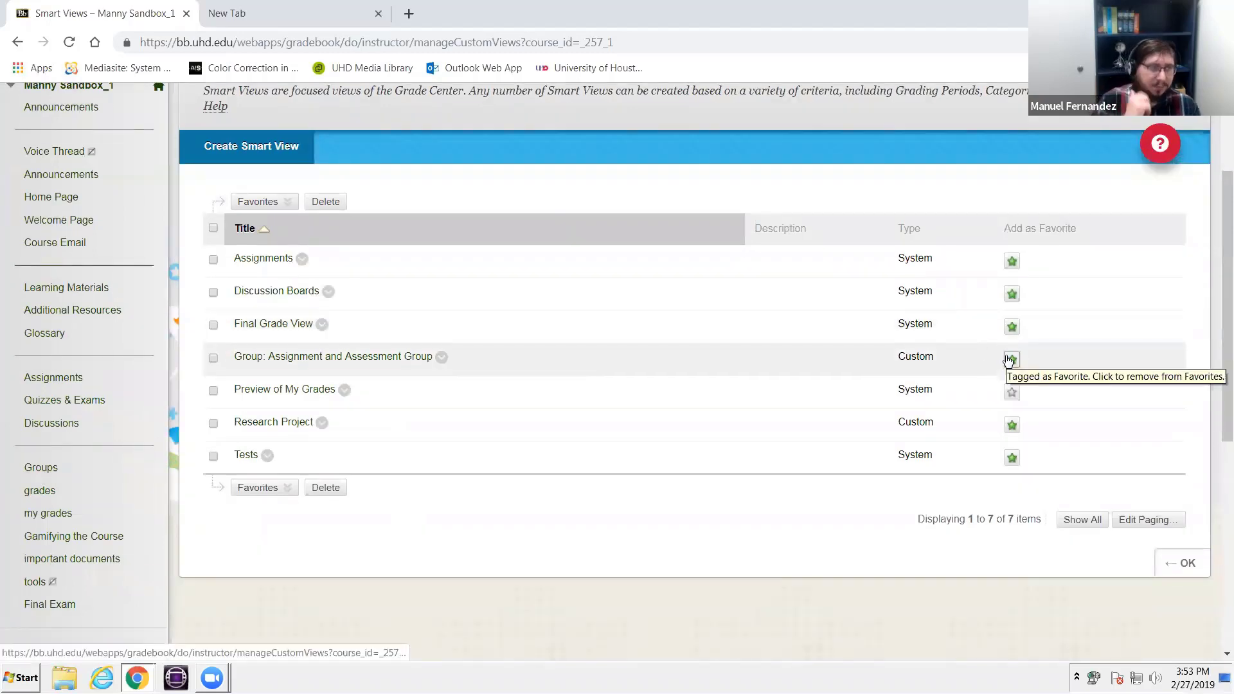
click(1190, 577)
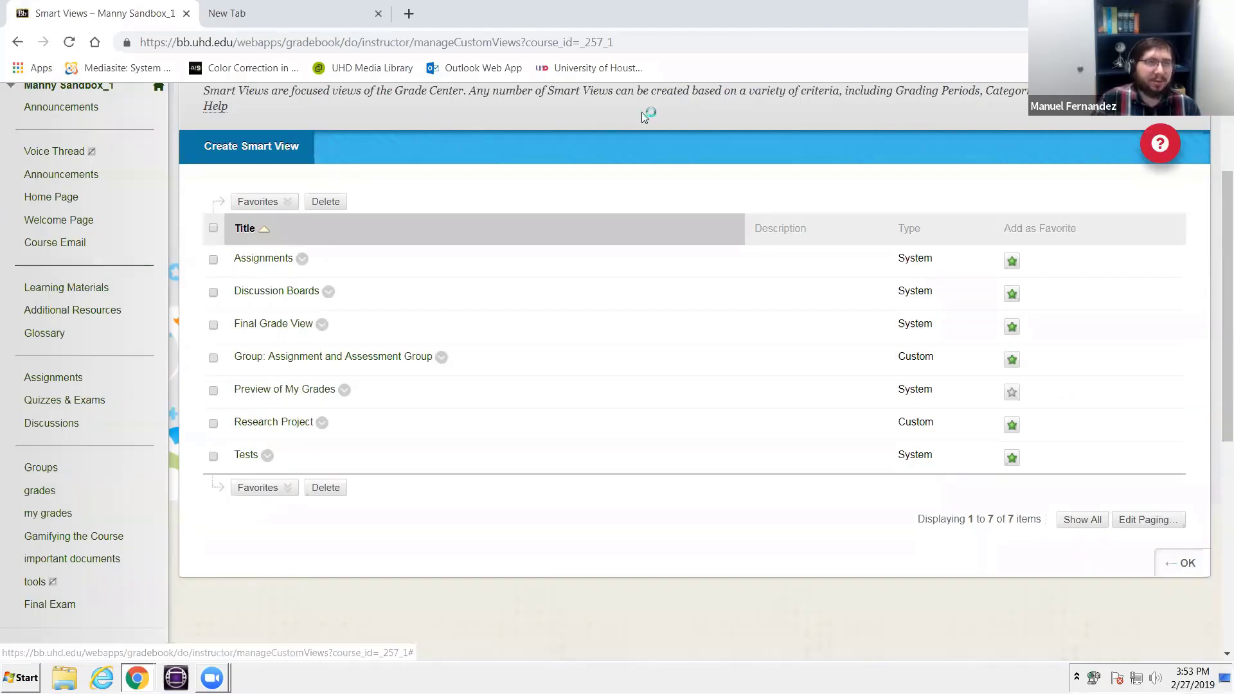